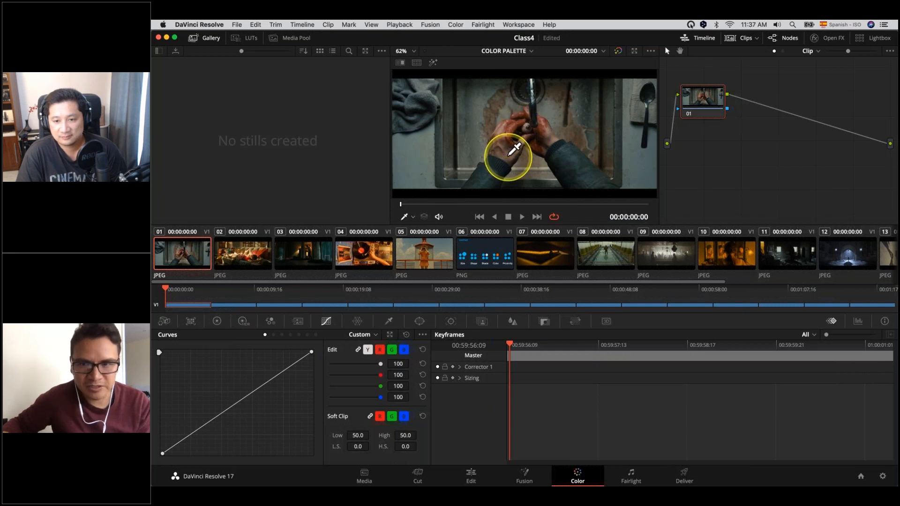
# Review the reference stills, viewing clips 10, 14, 5 and 16 to compare their color palettes
pyautogui.click(745, 260)
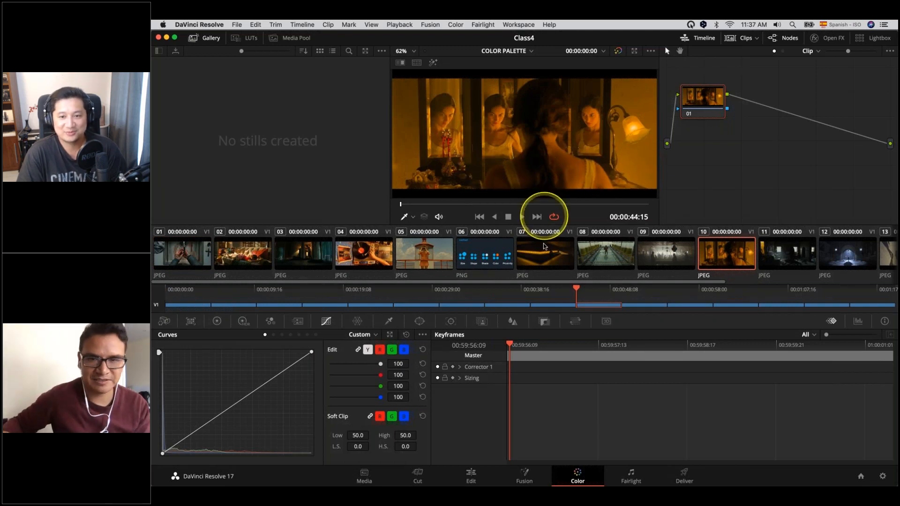
pyautogui.hscroll(5, 541, 253)
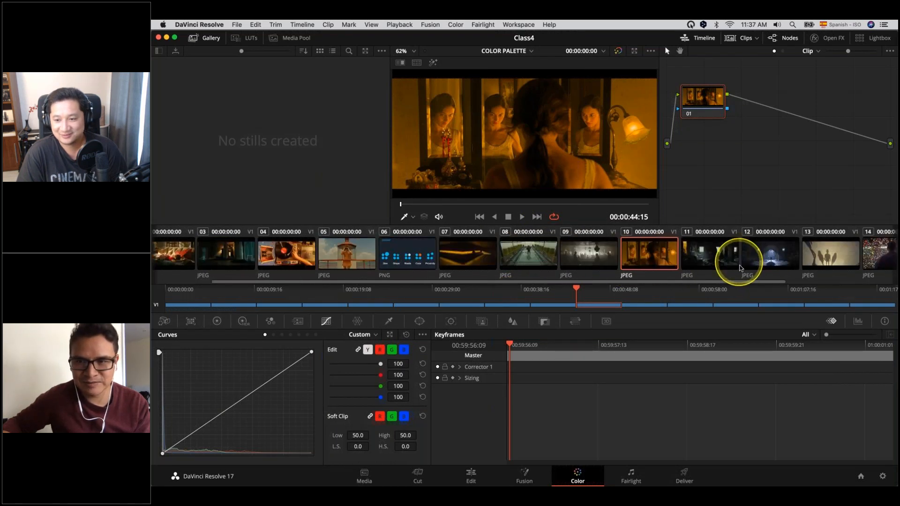
pyautogui.click(743, 263)
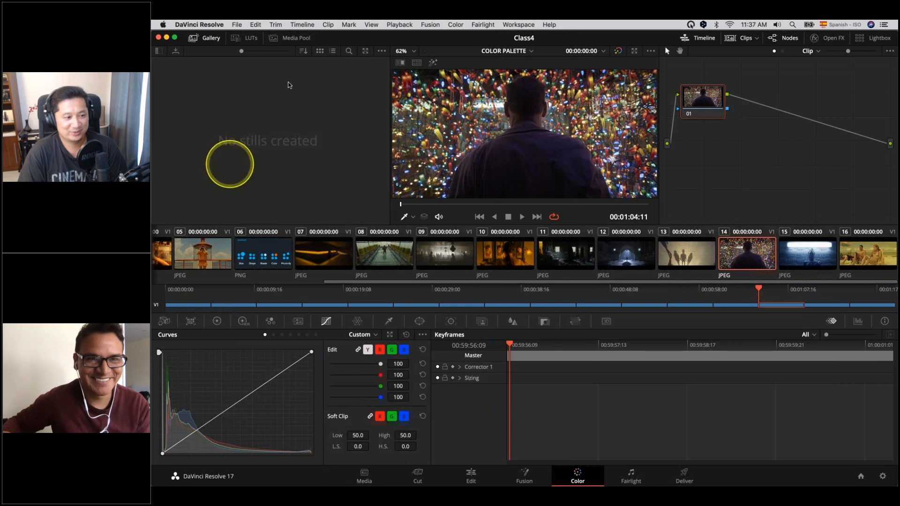
pyautogui.hscroll(-5, 466, 266)
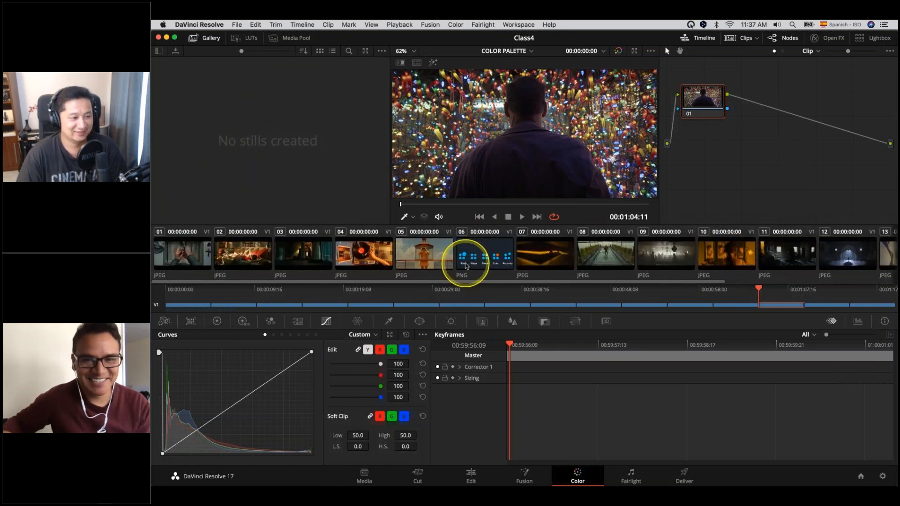
pyautogui.click(441, 266)
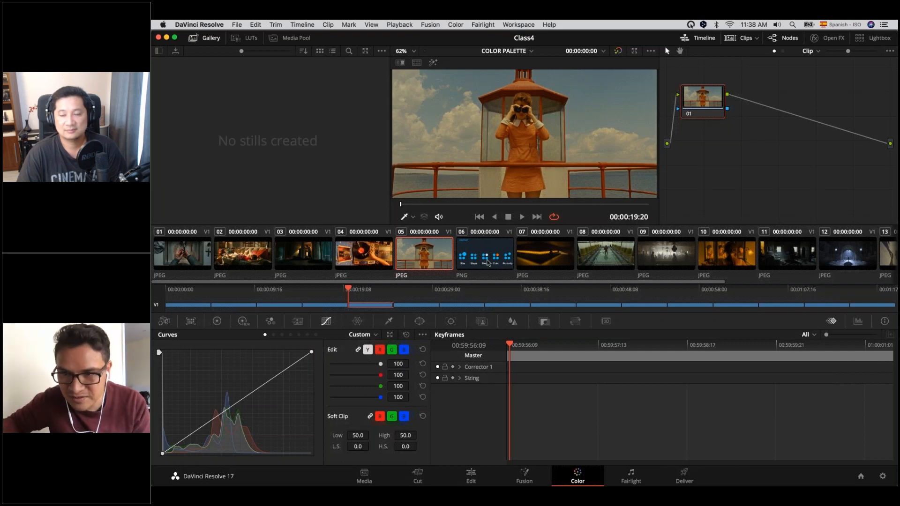
pyautogui.hscroll(4, 801, 273)
pyautogui.click(857, 256)
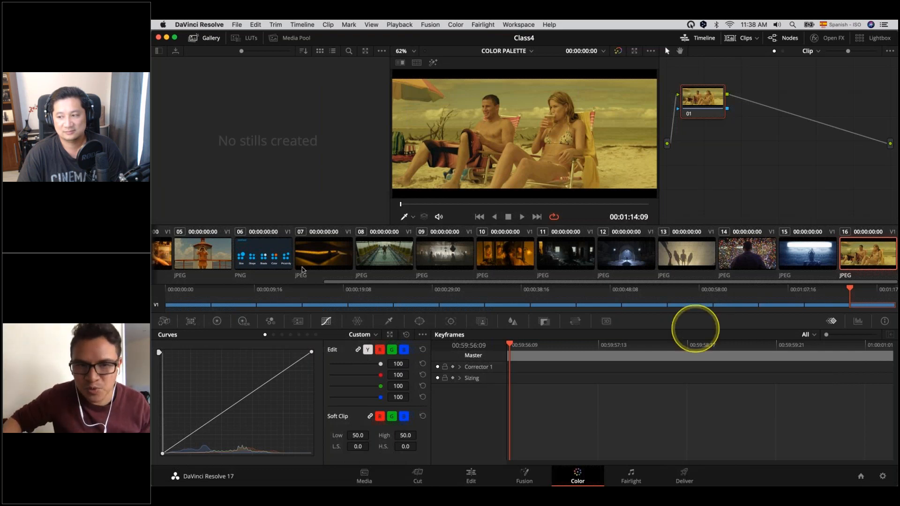
pyautogui.scroll(4, 382, 258)
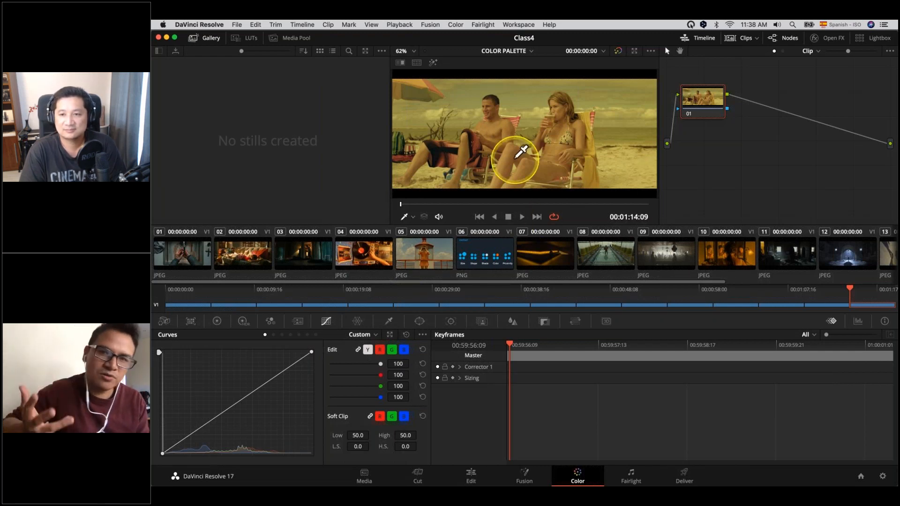
# Find the Color Palette effect by searching "color p" and apply it to node 01 of clip 16
pyautogui.moveTo(702, 101); pyautogui.dragTo(705, 127)
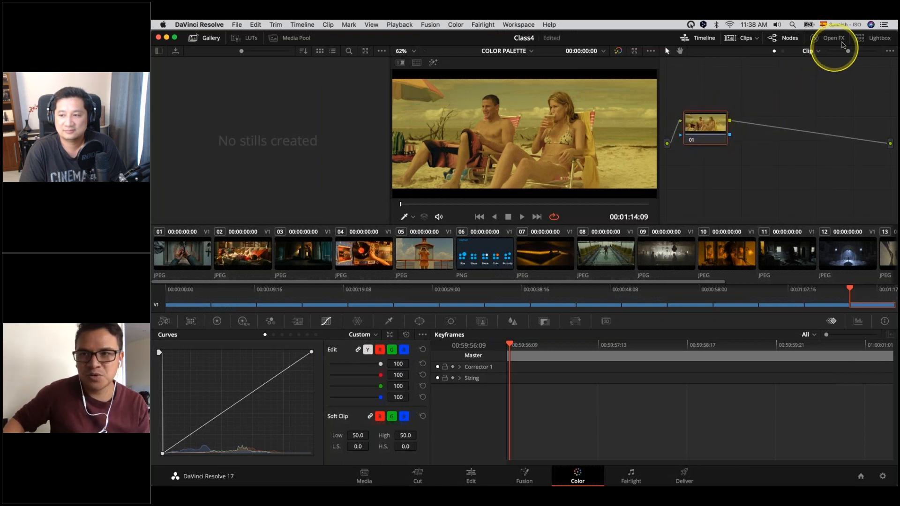
pyautogui.click(829, 38)
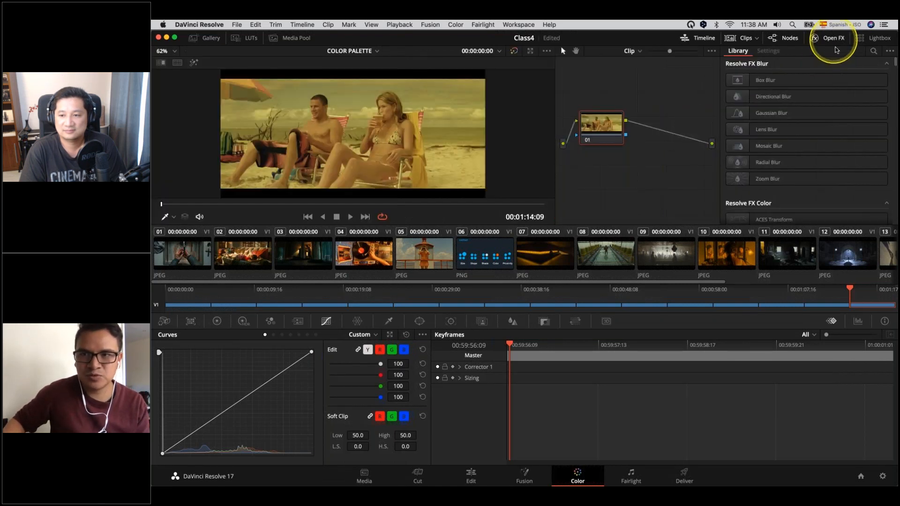
pyautogui.click(874, 51)
pyautogui.write('colo')
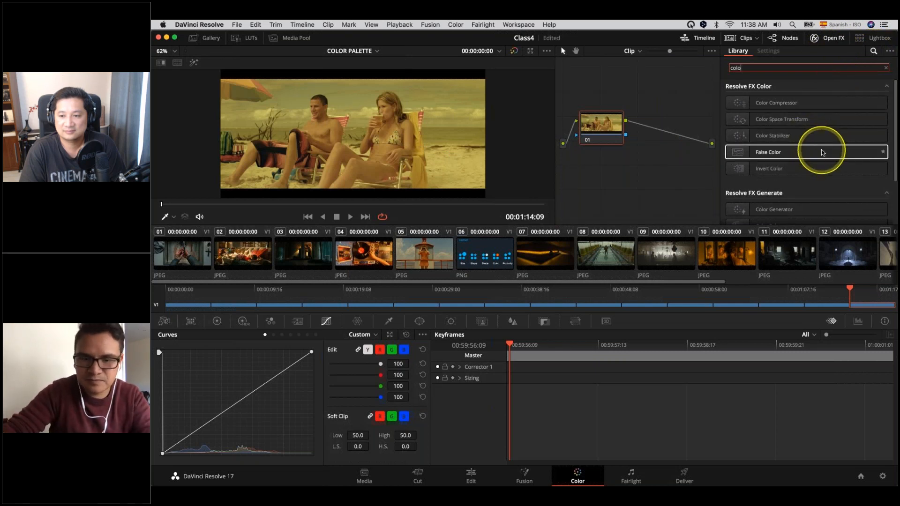
pyautogui.write('r p')
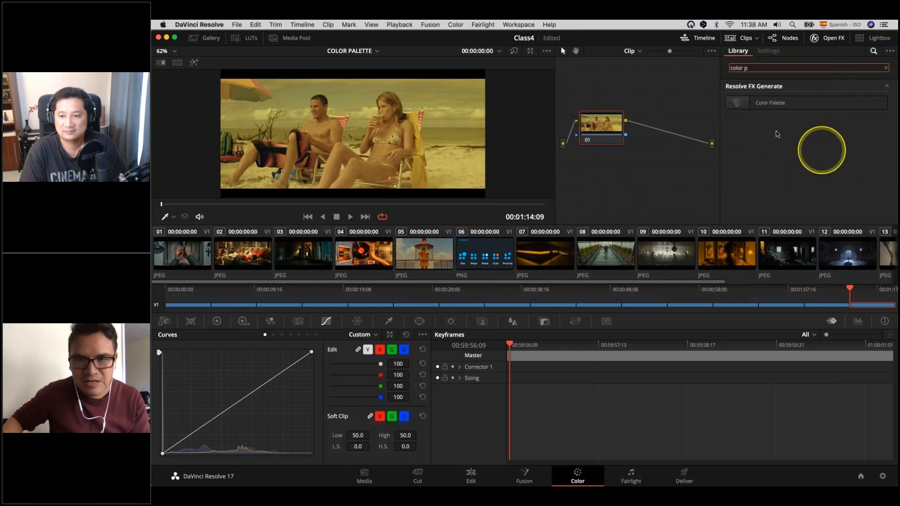
pyautogui.moveTo(773, 103); pyautogui.dragTo(605, 135)
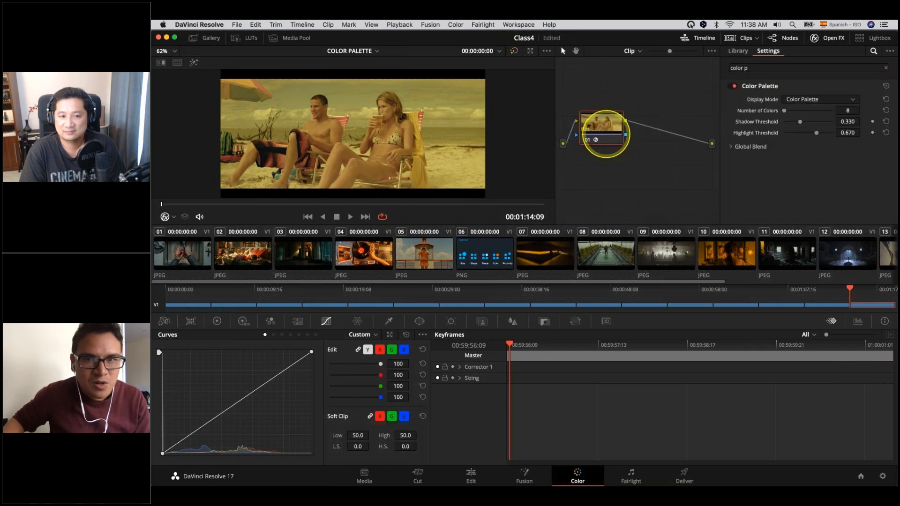
pyautogui.click(317, 40)
pyautogui.click(611, 133)
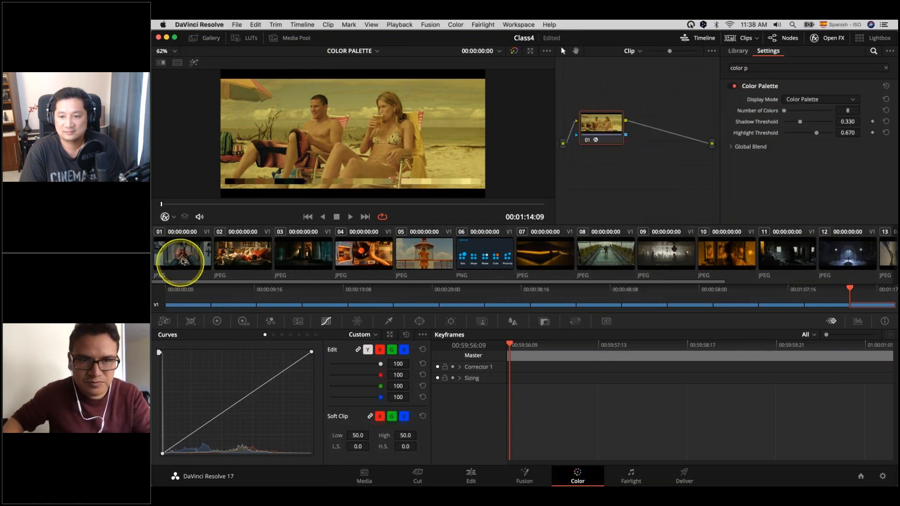
# Apply clip 16's Color Palette grade to all the clips in the timeline
pyautogui.press('super+a')
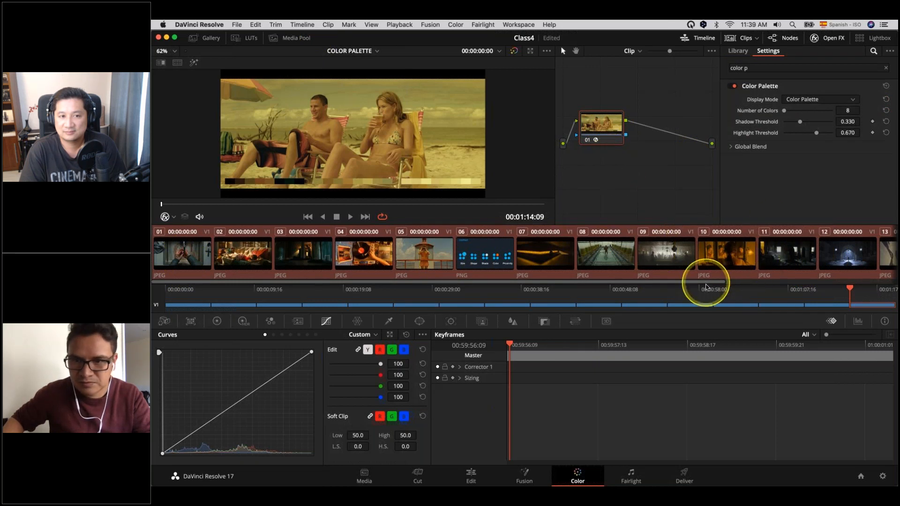
pyautogui.moveTo(730, 283); pyautogui.dragTo(869, 251)
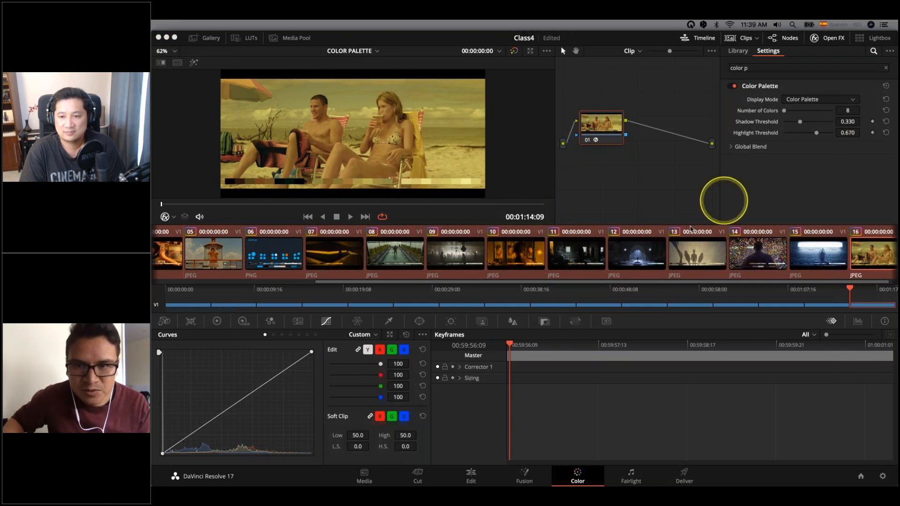
pyautogui.click(688, 250)
# Examine the generated color palettes on clips 12, 11, 5, 1 and 8
pyautogui.click(643, 259)
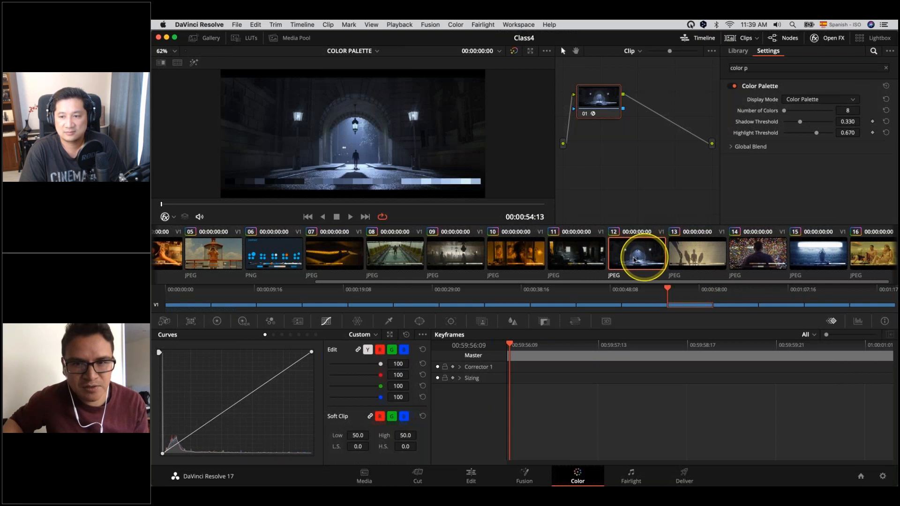
pyautogui.click(589, 261)
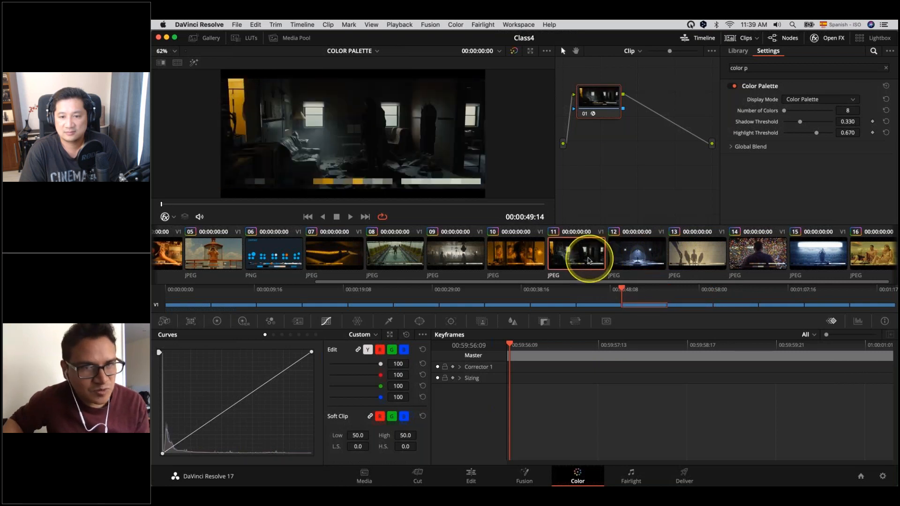
pyautogui.scroll(3, 258, 261)
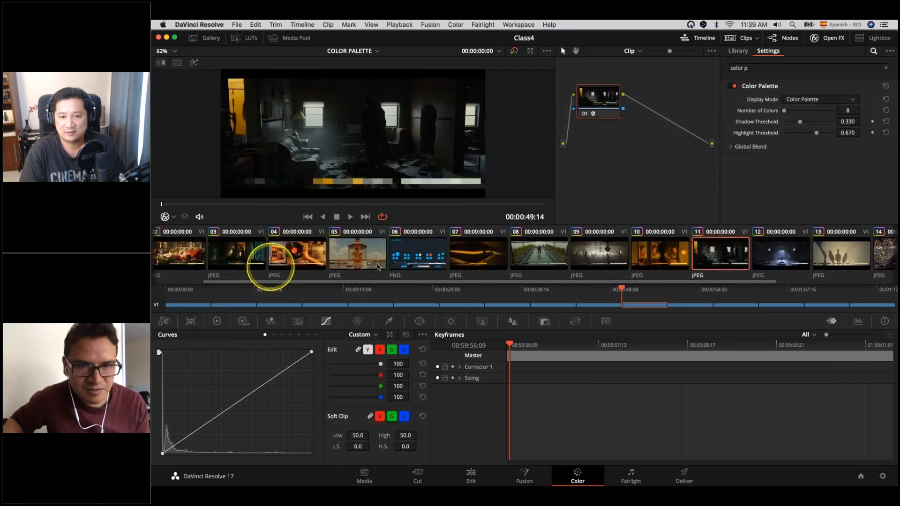
pyautogui.click(370, 258)
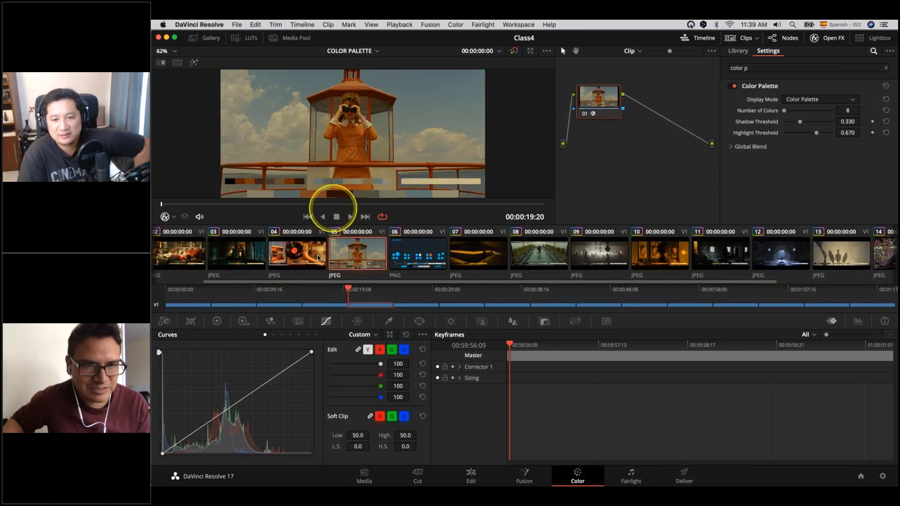
pyautogui.hscroll(-3, 220, 257)
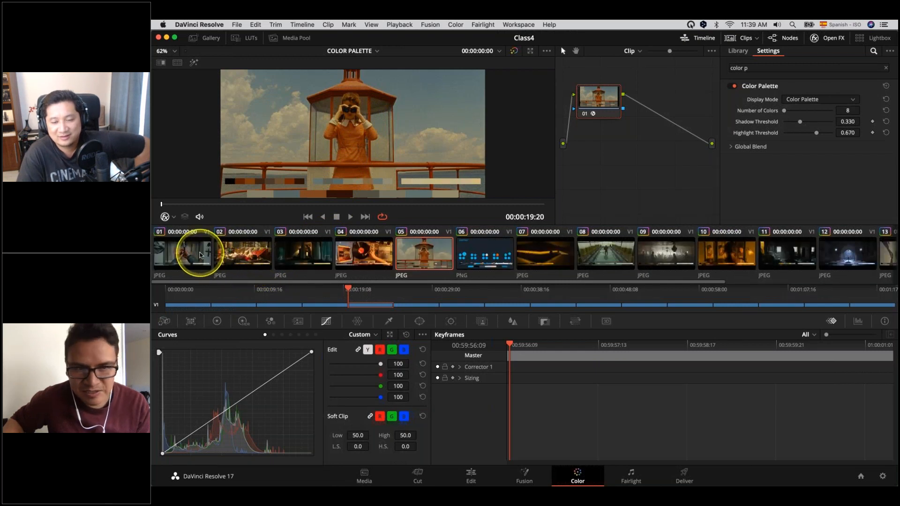
pyautogui.click(199, 255)
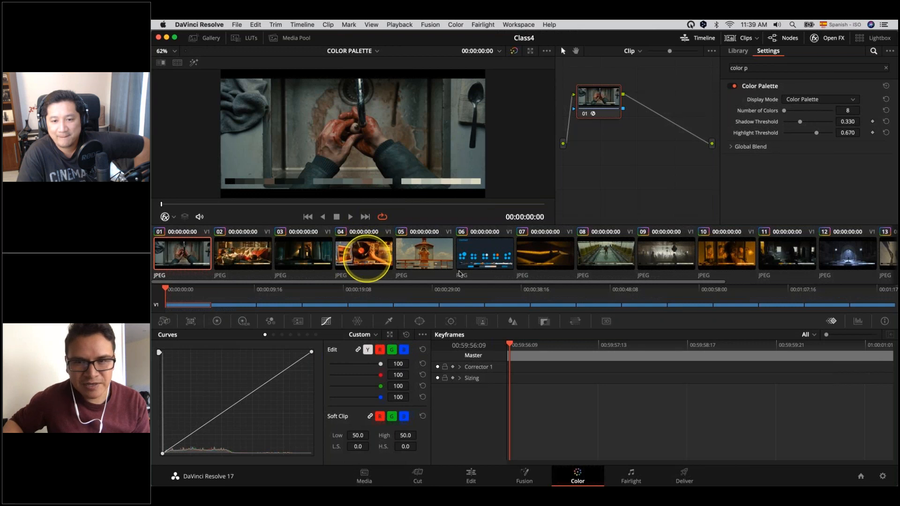
pyautogui.click(622, 263)
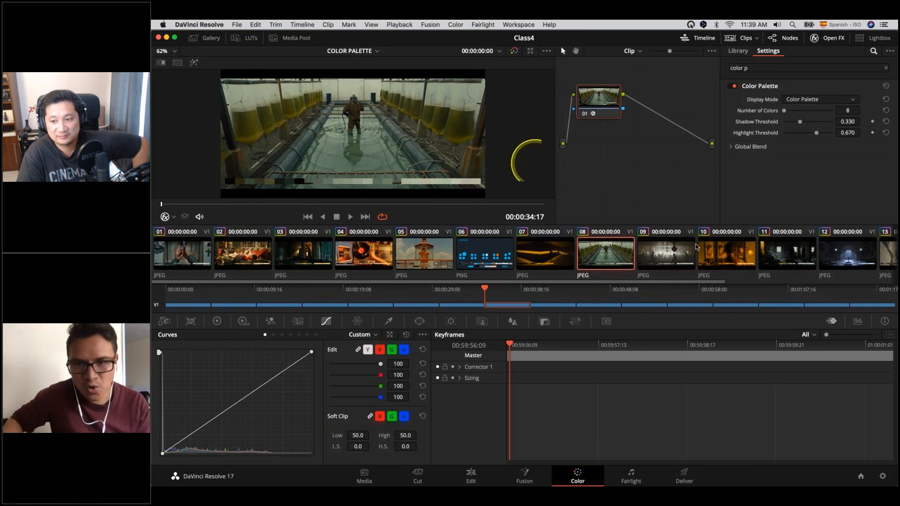
# Compare the palette swatches on clips 10 to 13 and clip 9 with those on clips 3 to 5
pyautogui.hscroll(5, 693, 251)
pyautogui.click(524, 267)
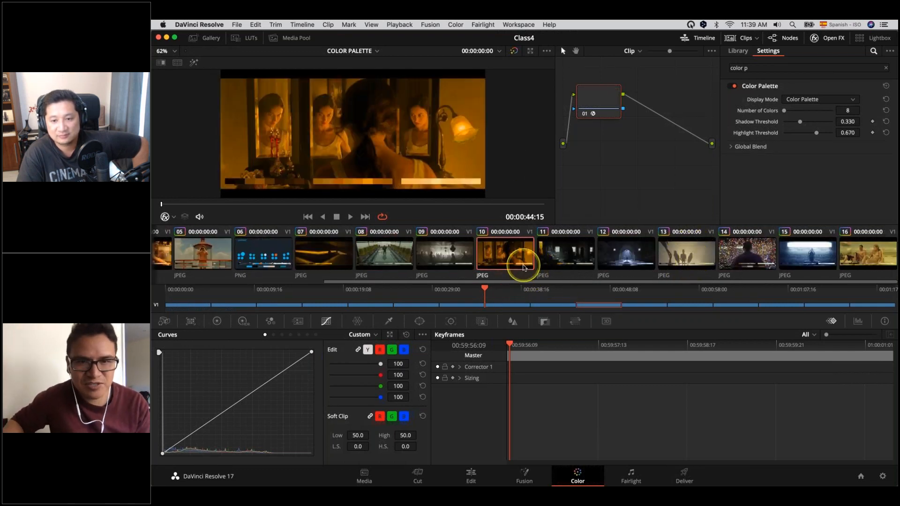
pyautogui.click(567, 255)
pyautogui.click(635, 249)
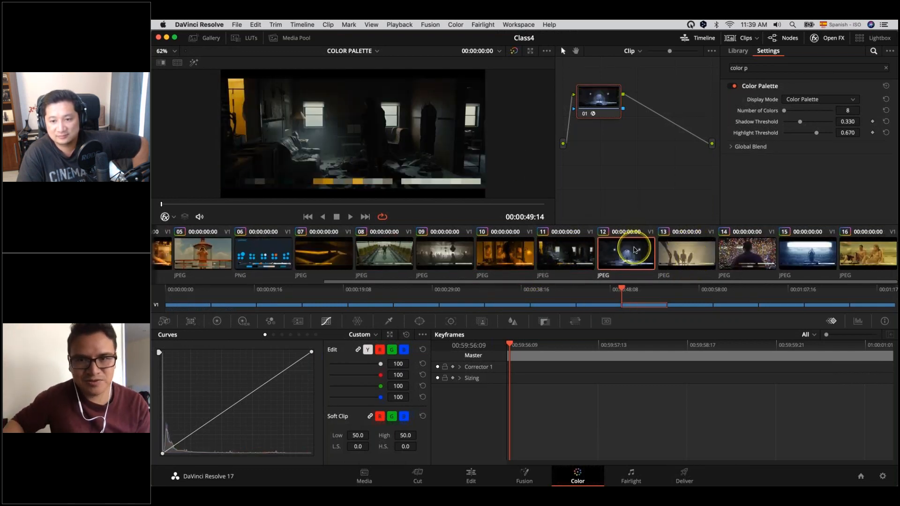
pyautogui.click(670, 250)
pyautogui.click(443, 260)
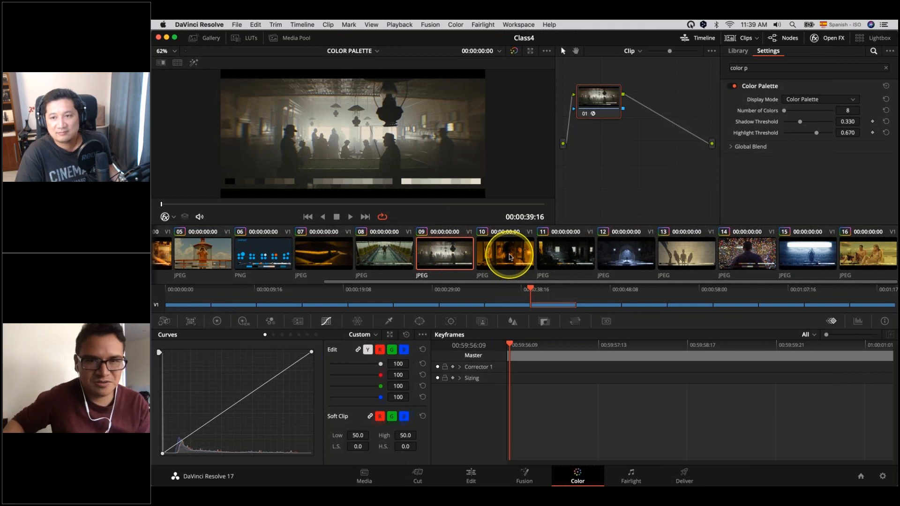
pyautogui.hscroll(-3, 509, 258)
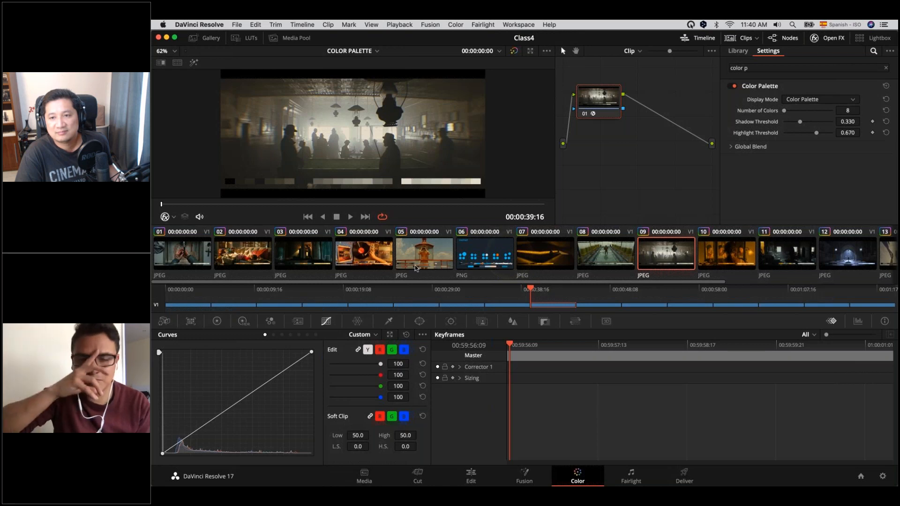
pyautogui.click(493, 261)
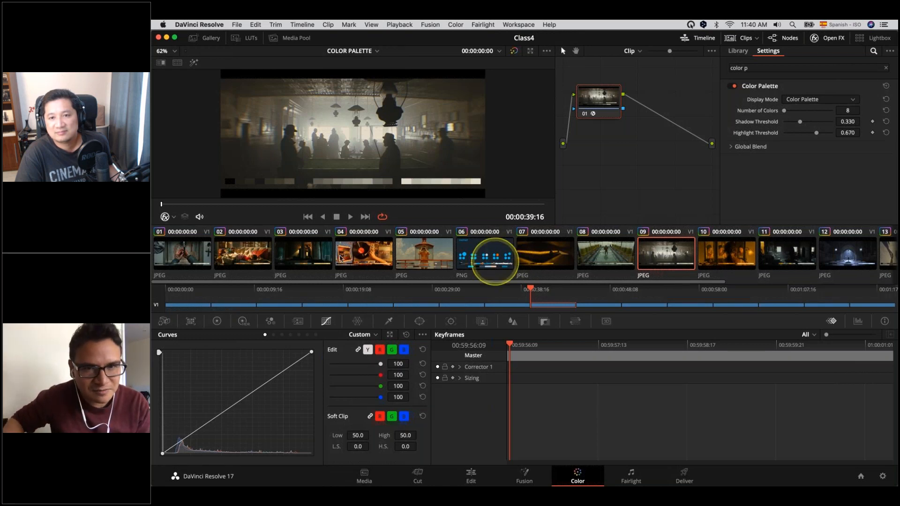
pyautogui.click(315, 257)
pyautogui.click(404, 258)
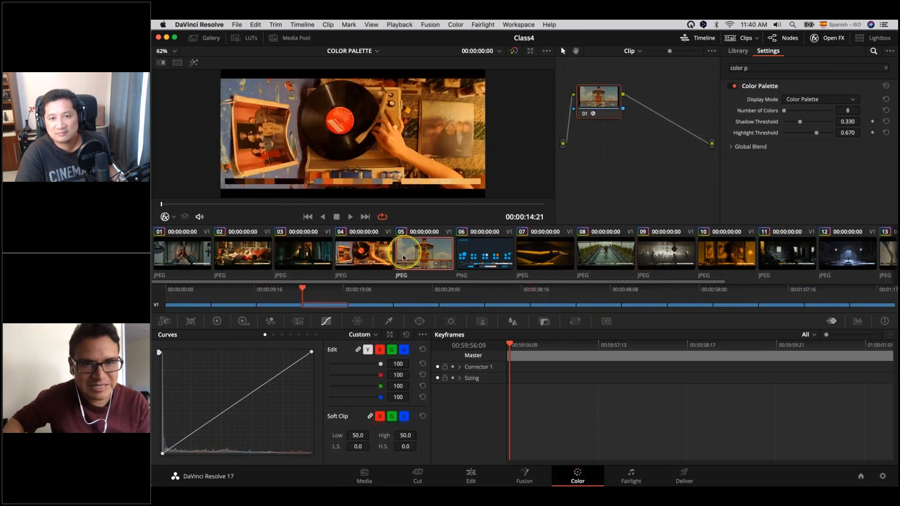
pyautogui.click(295, 260)
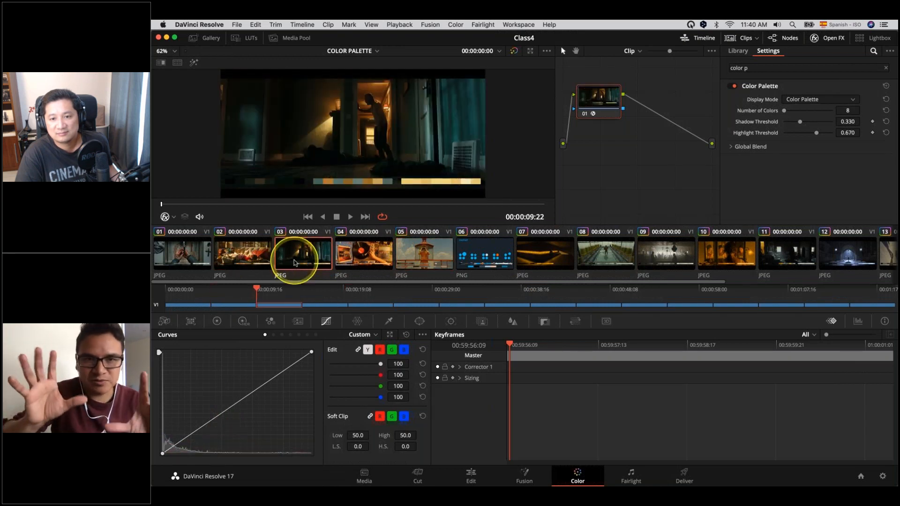
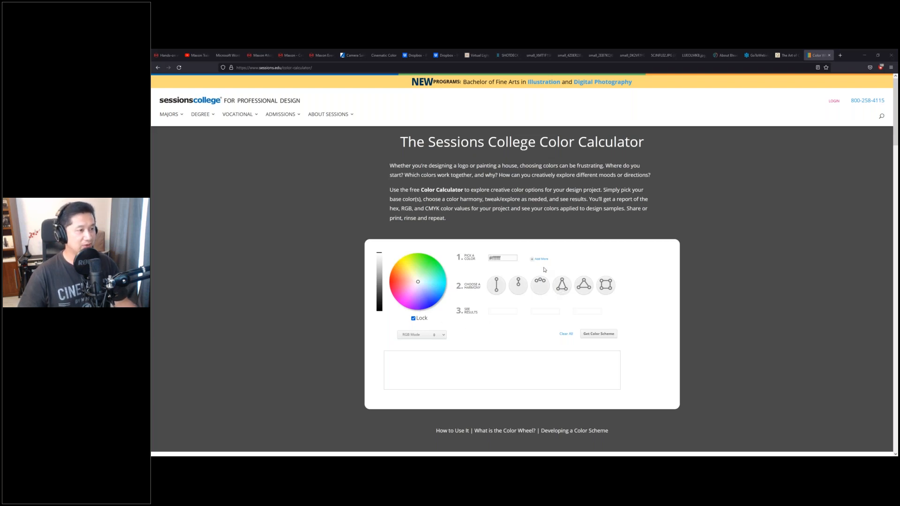
# Look over the Sessions College Color Calculator and the Goodreads page for The Art of Color, and return to DaVinci Resolve
pyautogui.scroll(-12, 545, 270)
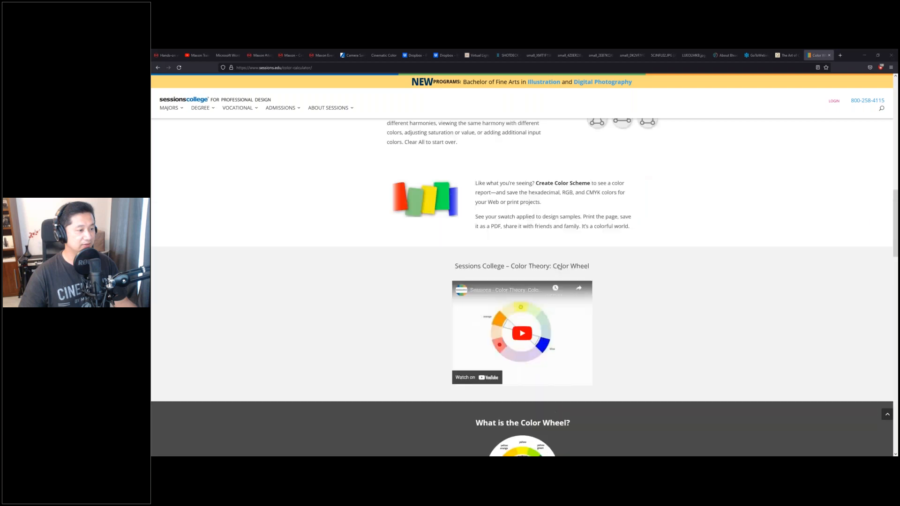
pyautogui.scroll(12, 559, 267)
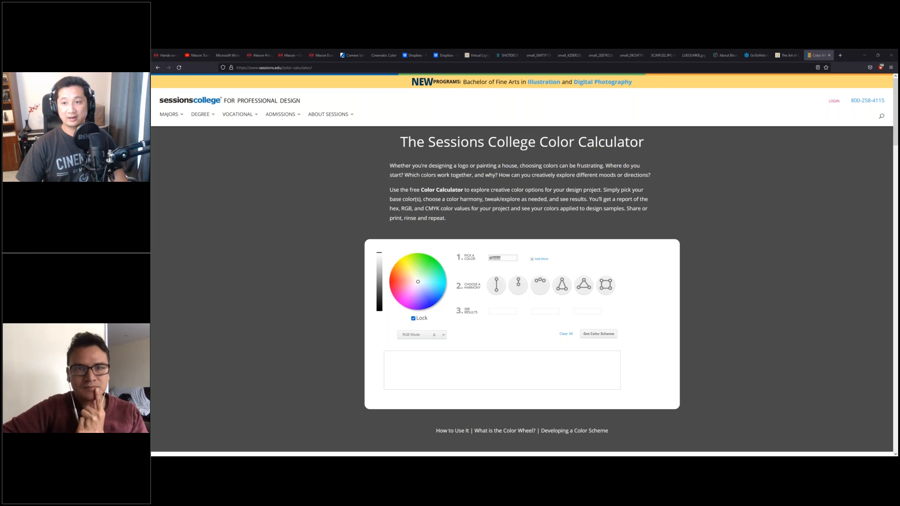
pyautogui.click(782, 59)
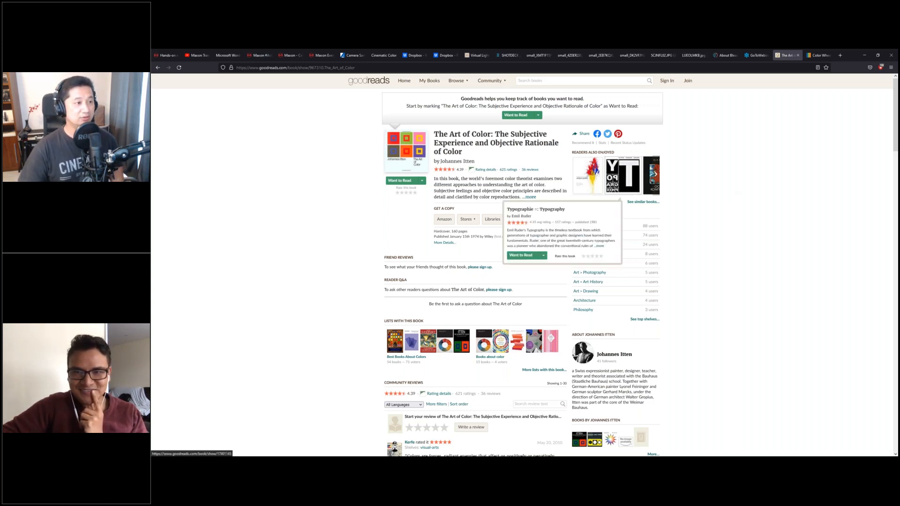
pyautogui.moveTo(407, 146)
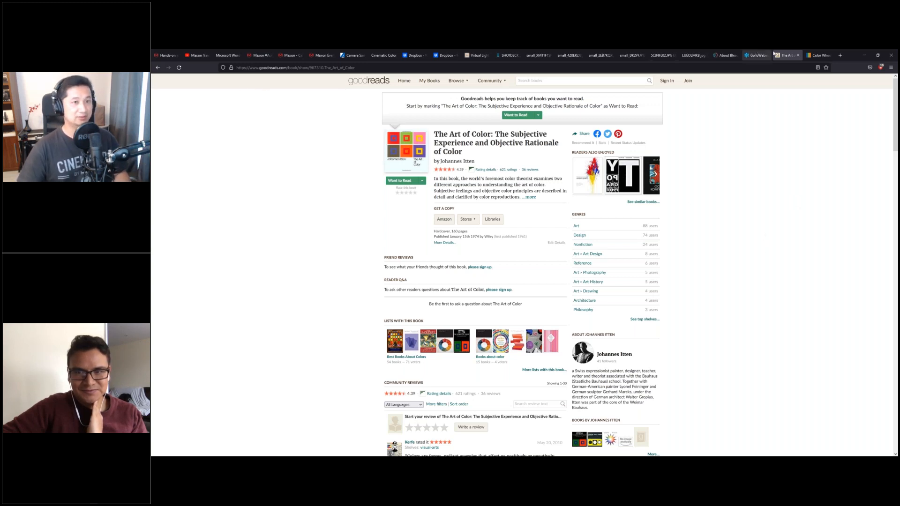
pyautogui.click(865, 55)
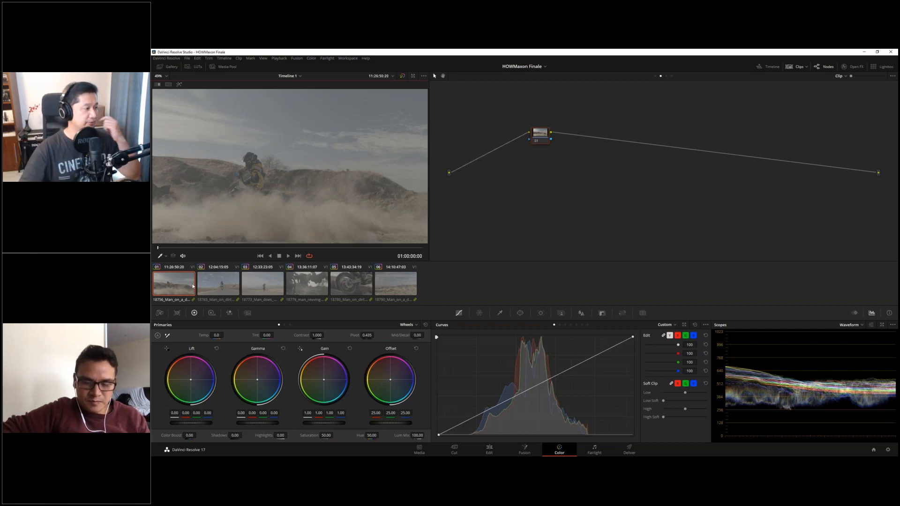
# Delete the Group 1 clip group from the first clip
pyautogui.rightClick(175, 284)
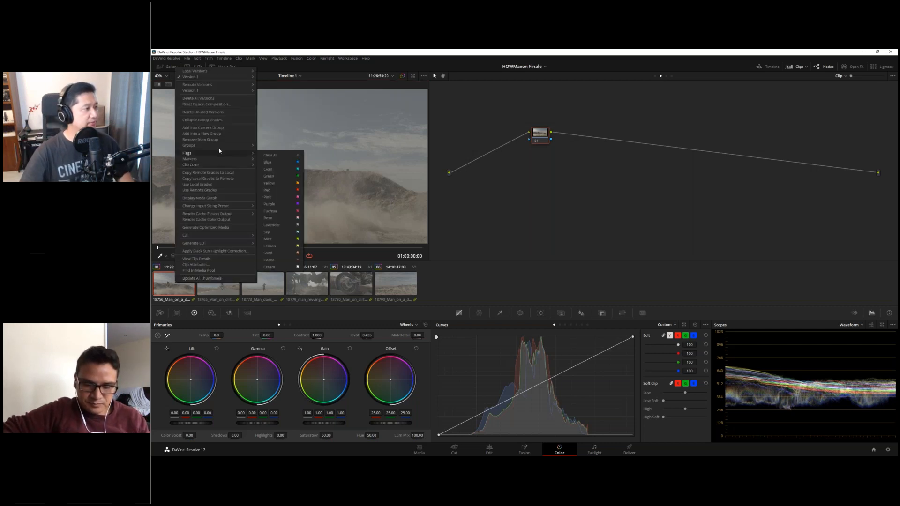
pyautogui.moveTo(221, 146)
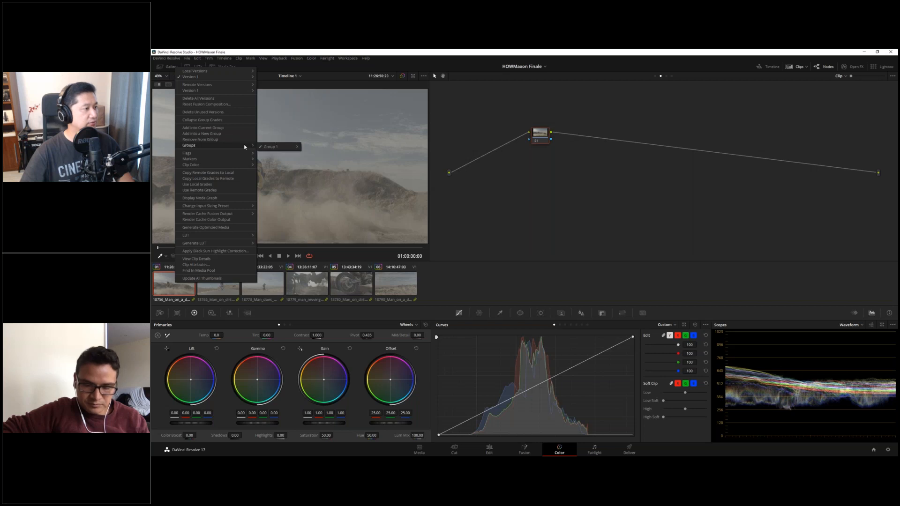
pyautogui.moveTo(271, 147)
pyautogui.click(314, 166)
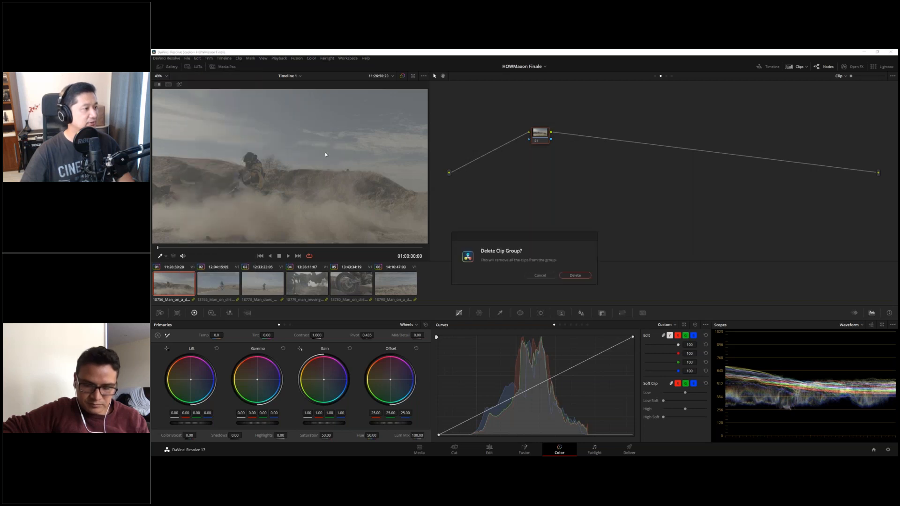
pyautogui.click(580, 276)
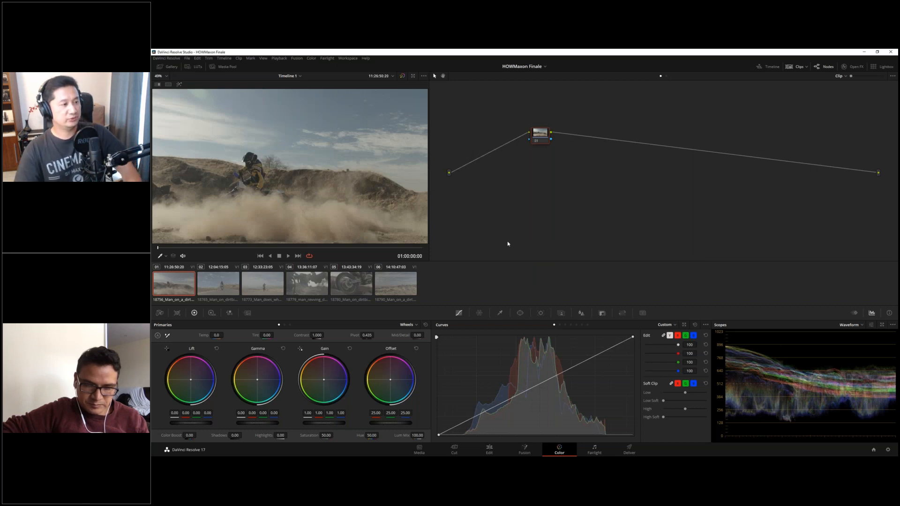
# Add a serial node to the timeline-level node graph and position it lower, between the source and output
pyautogui.click(666, 76)
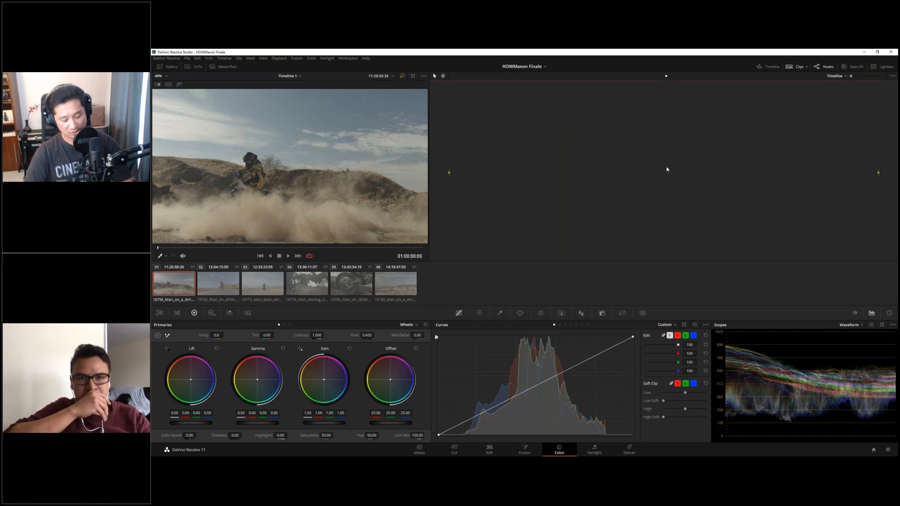
pyautogui.hotkey('alt', 's')
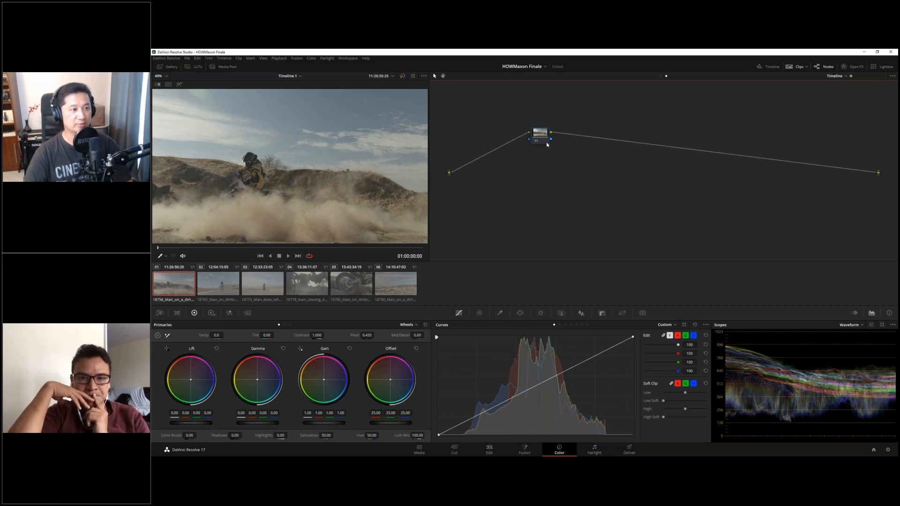
pyautogui.moveTo(538, 136); pyautogui.dragTo(535, 166)
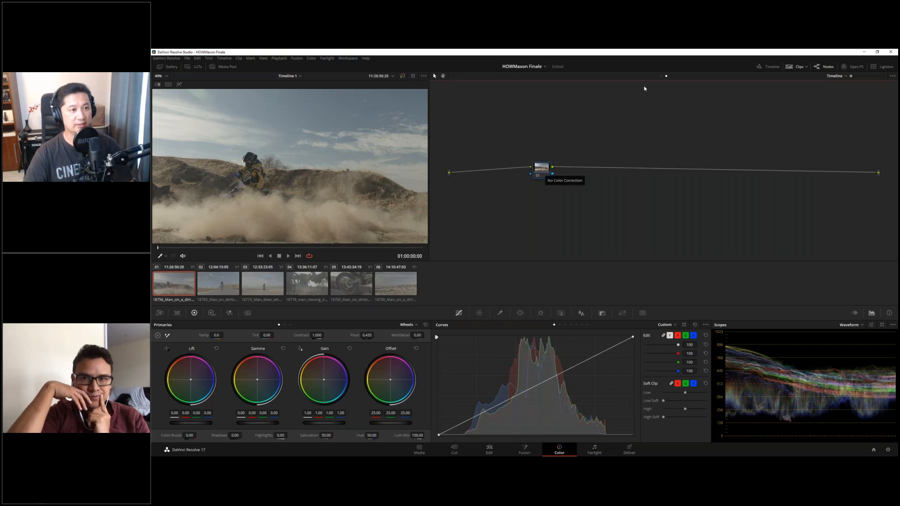
# Try an orange Gain tint on clip 1's clip-level node, compare it with clip 2, and reset the node's grade
pyautogui.click(661, 76)
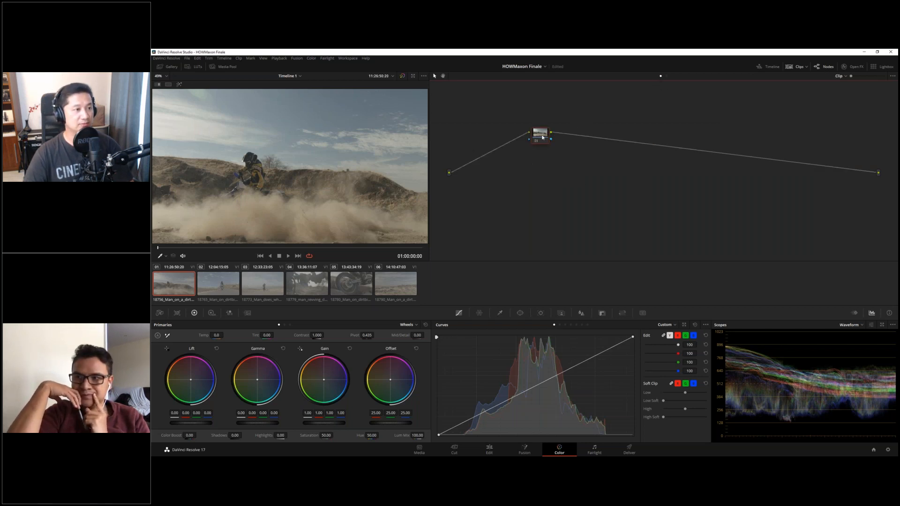
pyautogui.moveTo(542, 137); pyautogui.dragTo(535, 158)
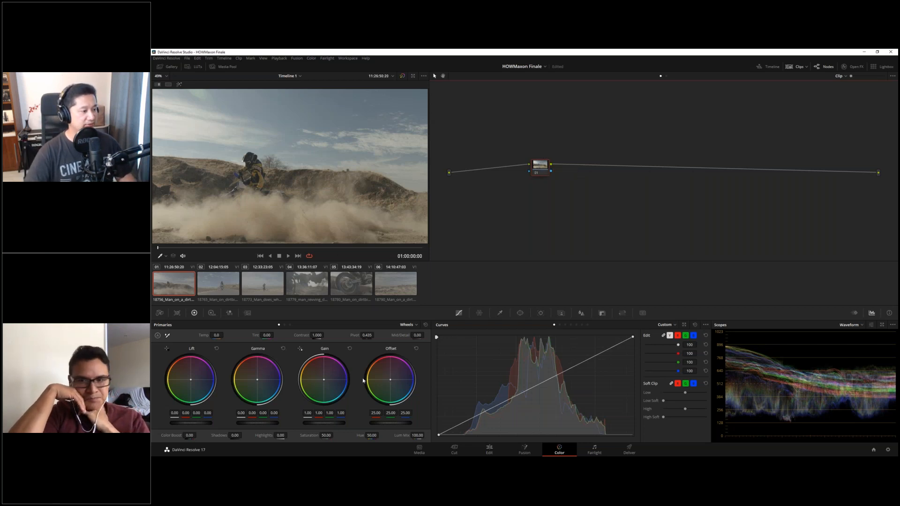
pyautogui.moveTo(323, 379); pyautogui.dragTo(317, 370)
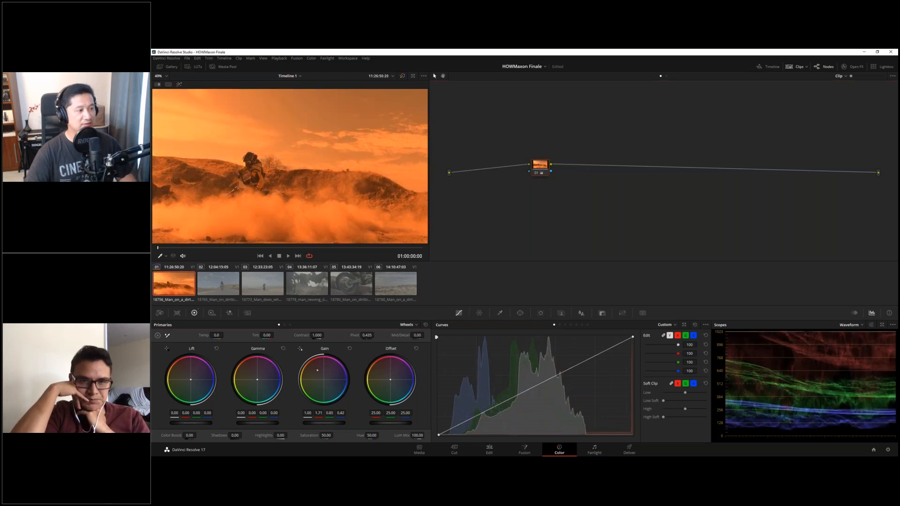
pyautogui.click(218, 283)
pyautogui.click(173, 283)
pyautogui.rightClick(543, 174)
pyautogui.click(565, 207)
# Push the timeline-level node's Gain toward orange, about red 1.82, green 0.82 and blue 0.05, and check the tint across clips 1 to 6
pyautogui.click(666, 77)
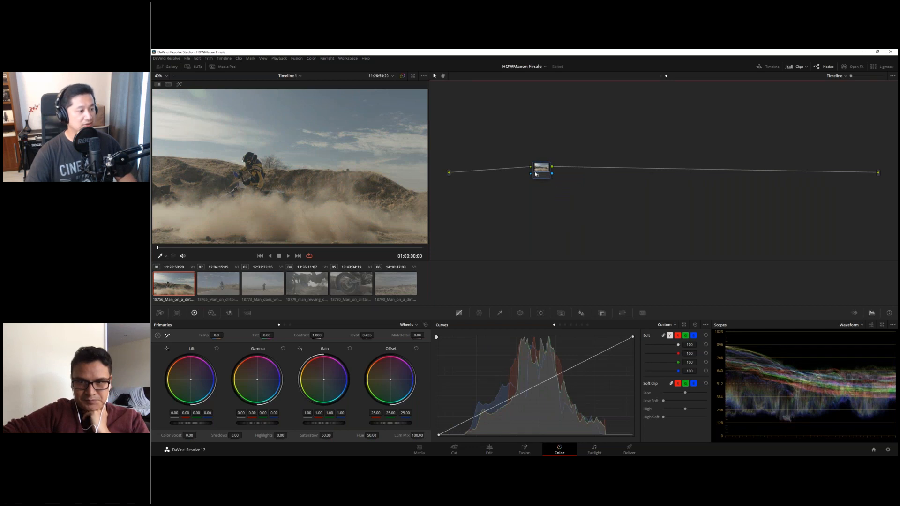
pyautogui.moveTo(323, 381); pyautogui.dragTo(274, 352)
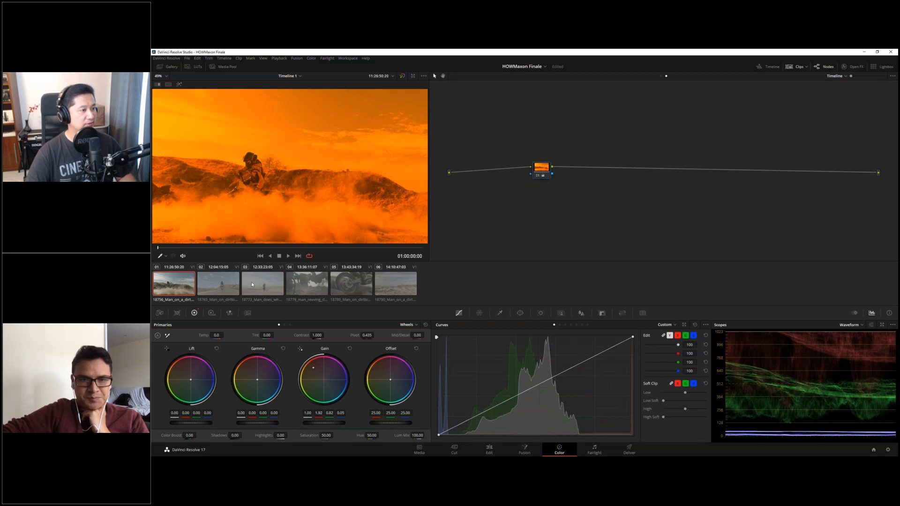
pyautogui.click(212, 284)
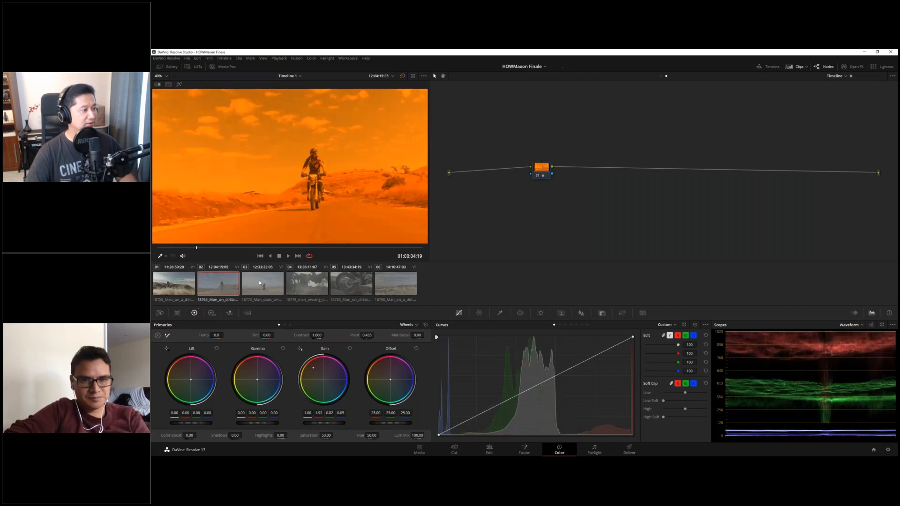
pyautogui.click(258, 281)
pyautogui.click(302, 285)
pyautogui.click(355, 287)
pyautogui.click(395, 284)
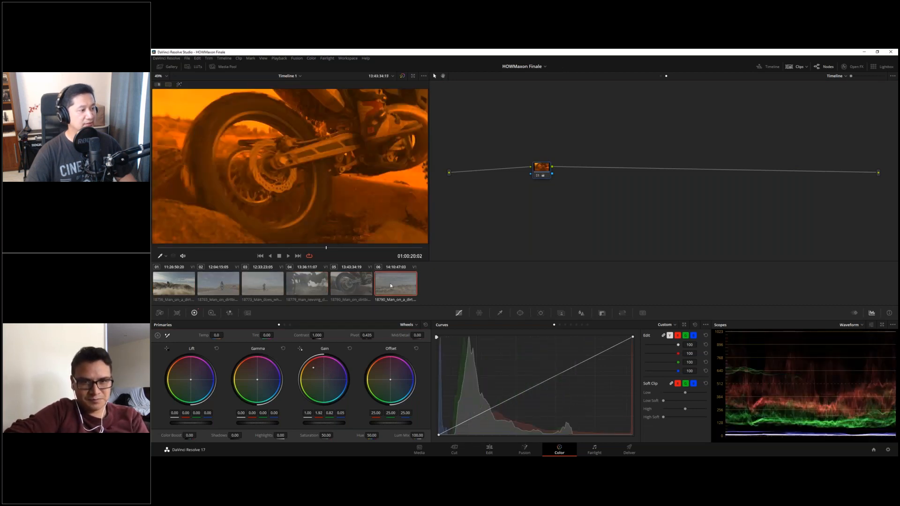
pyautogui.click(189, 283)
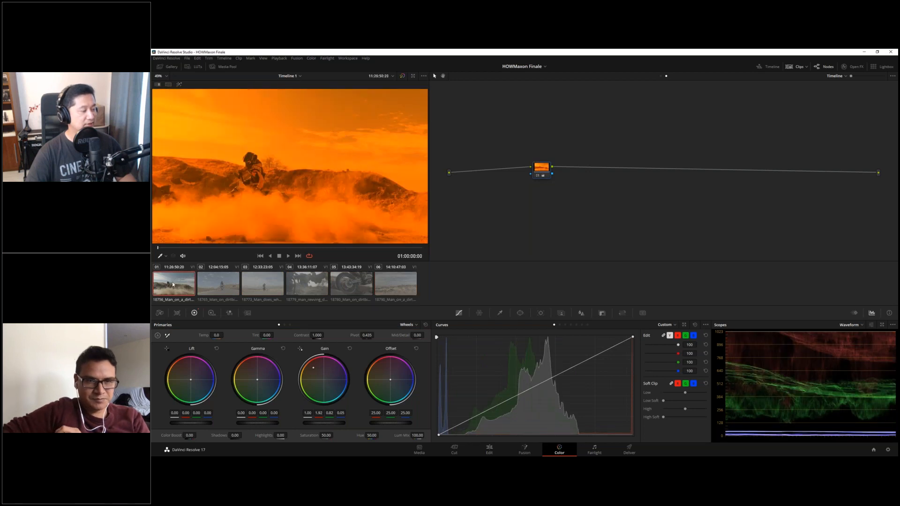
# Update all the clip thumbnails and reset the timeline-level node's grade
pyautogui.rightClick(168, 286)
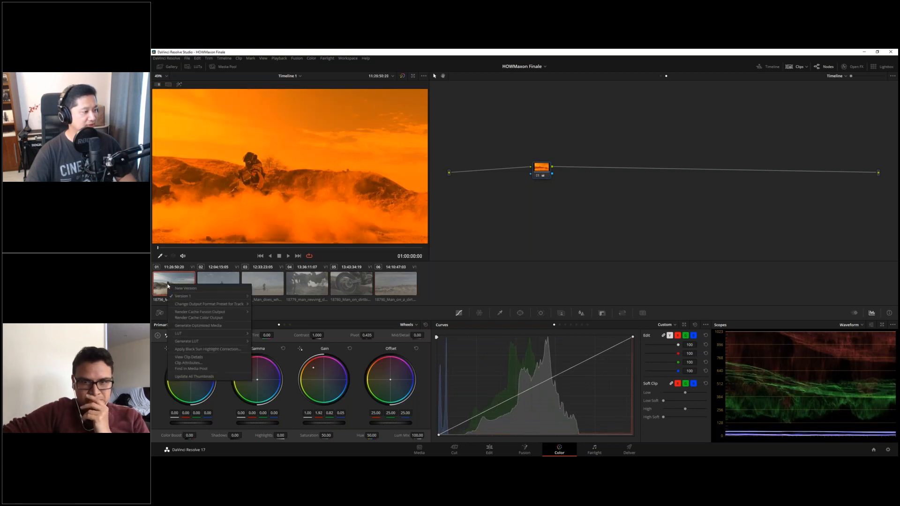
pyautogui.click(219, 380)
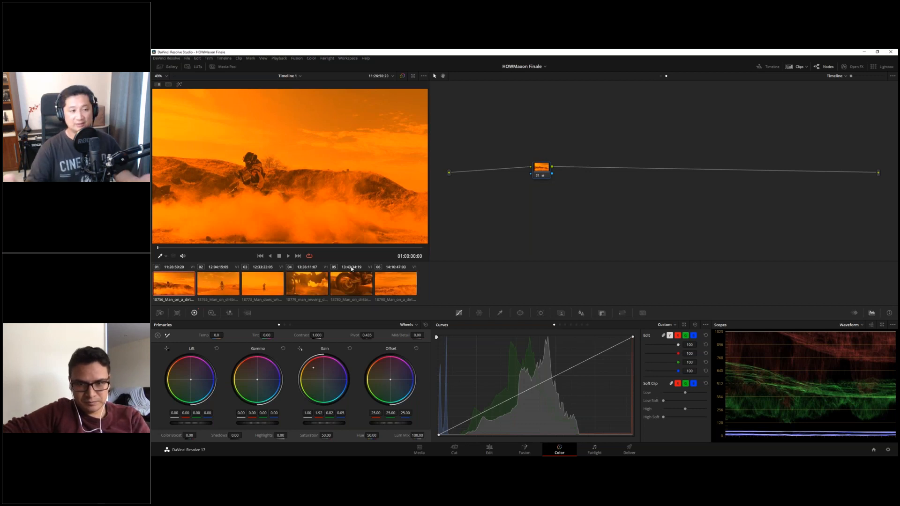
pyautogui.rightClick(543, 169)
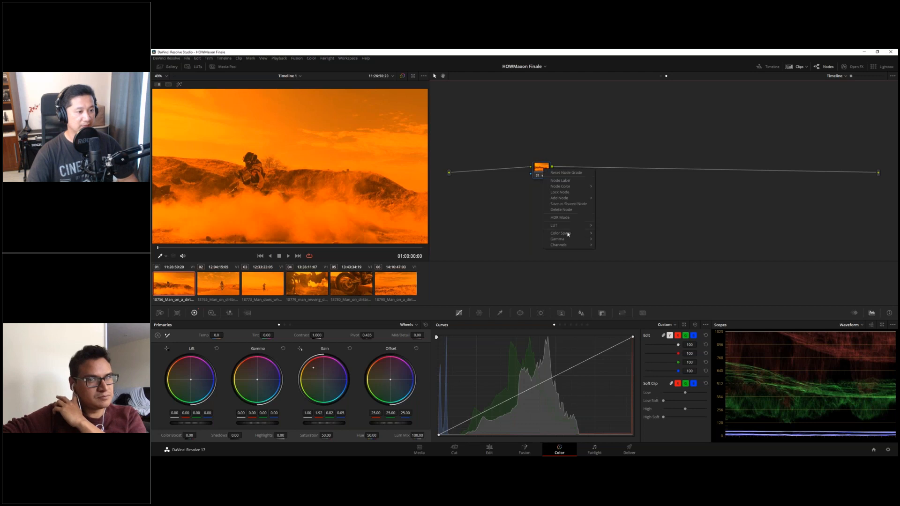
pyautogui.click(562, 175)
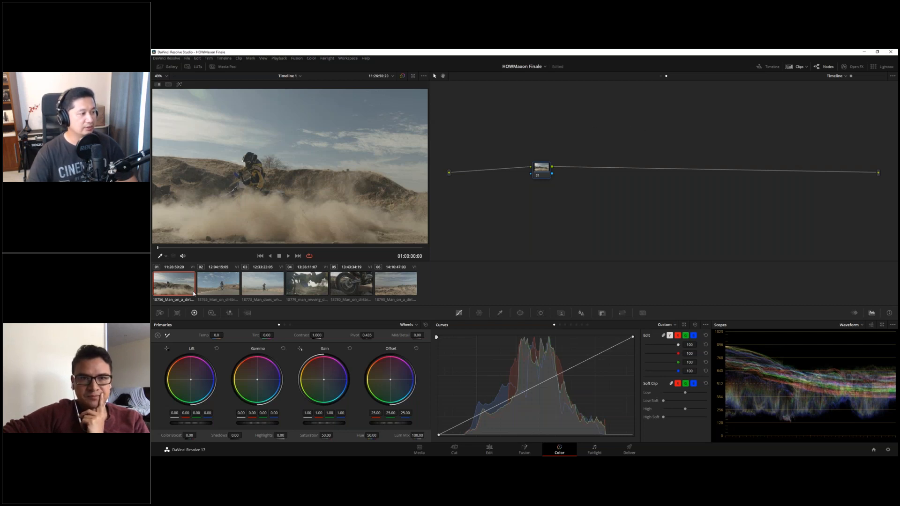
pyautogui.keyDown('shift'); pyautogui.click(268, 293); pyautogui.keyUp('shift')
pyautogui.press('Escape')
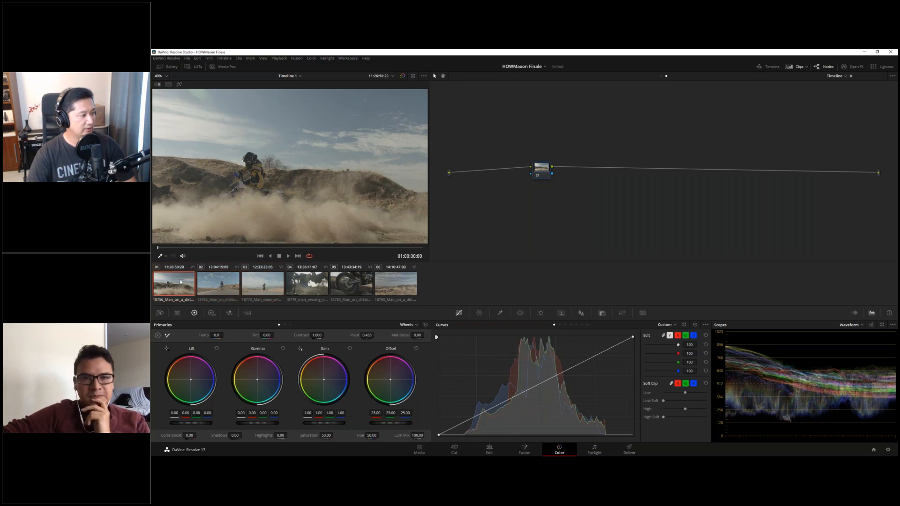
pyautogui.keyDown('shift'); pyautogui.click(268, 292); pyautogui.keyUp('shift')
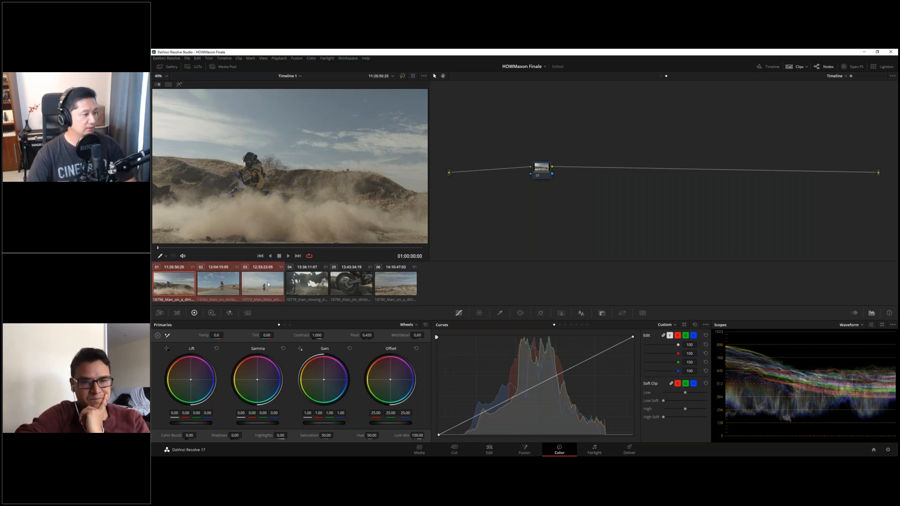
pyautogui.keyDown('ctrl'); pyautogui.click(394, 287); pyautogui.keyUp('ctrl')
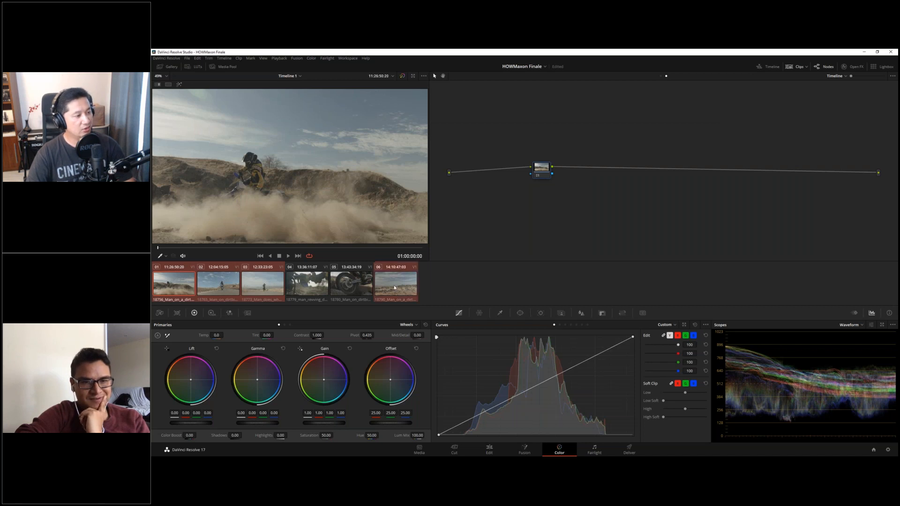
pyautogui.rightClick(172, 282)
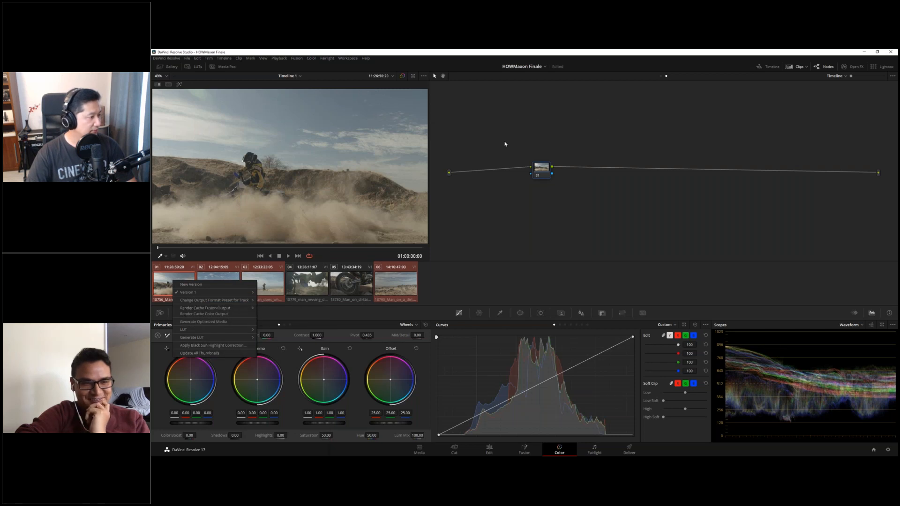
pyautogui.click(662, 77)
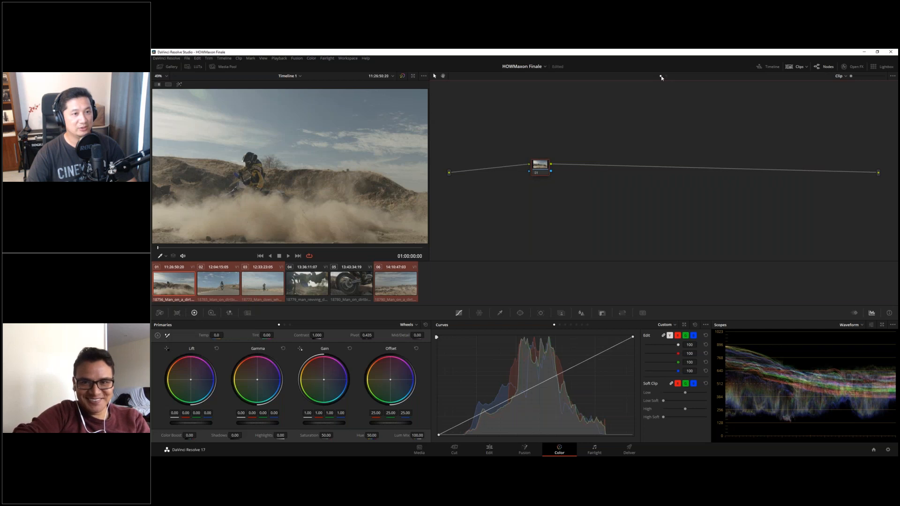
pyautogui.rightClick(165, 280)
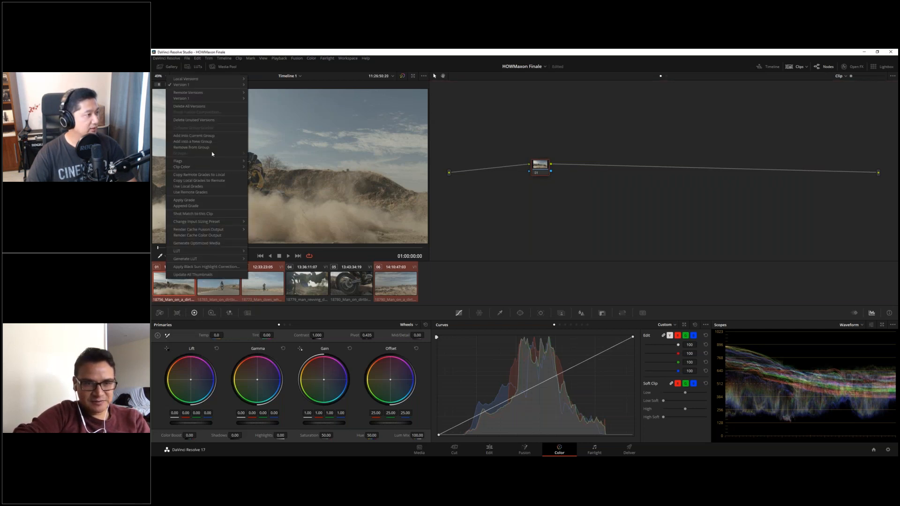
pyautogui.click(218, 283)
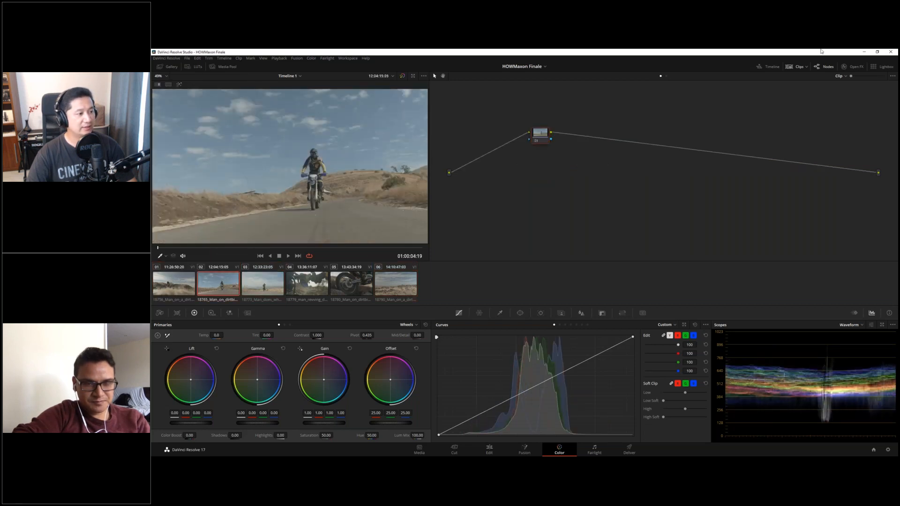
# In the Lightbox view, add clips 1, 2, 3 and 6 into a new group named Group A
pyautogui.click(883, 68)
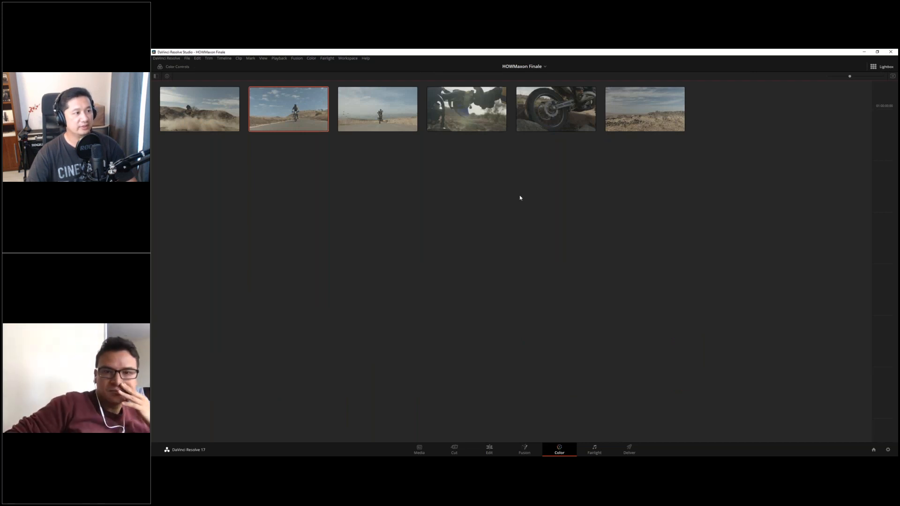
pyautogui.click(203, 111)
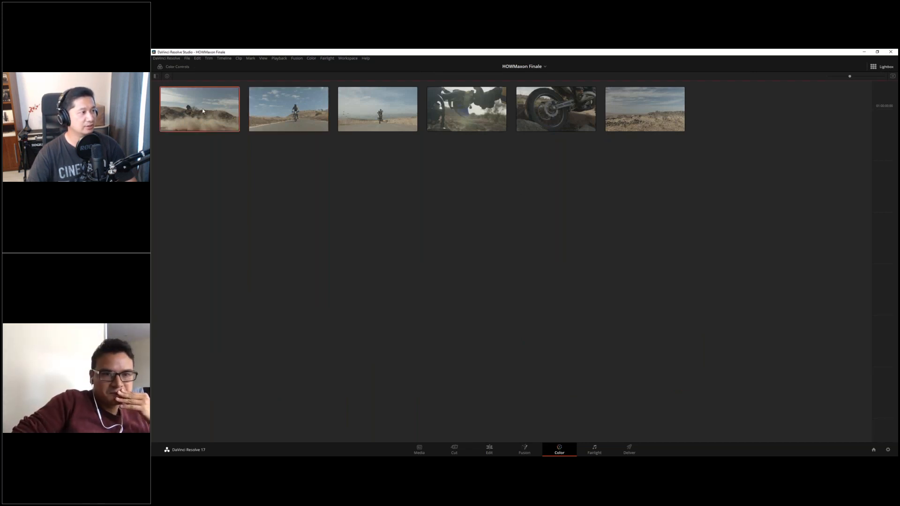
pyautogui.keyDown('shift'); pyautogui.click(386, 110); pyautogui.keyUp('shift')
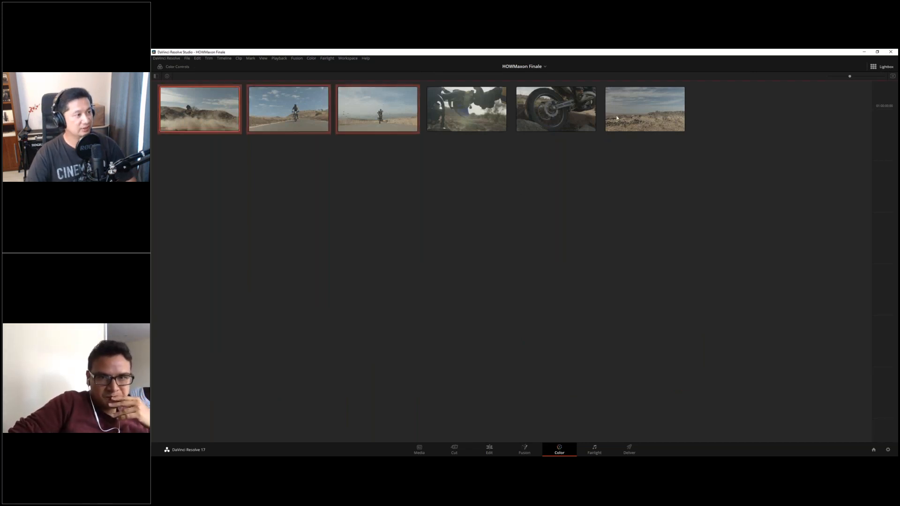
pyautogui.keyDown('ctrl'); pyautogui.click(639, 113); pyautogui.keyUp('ctrl')
pyautogui.rightClick(208, 103)
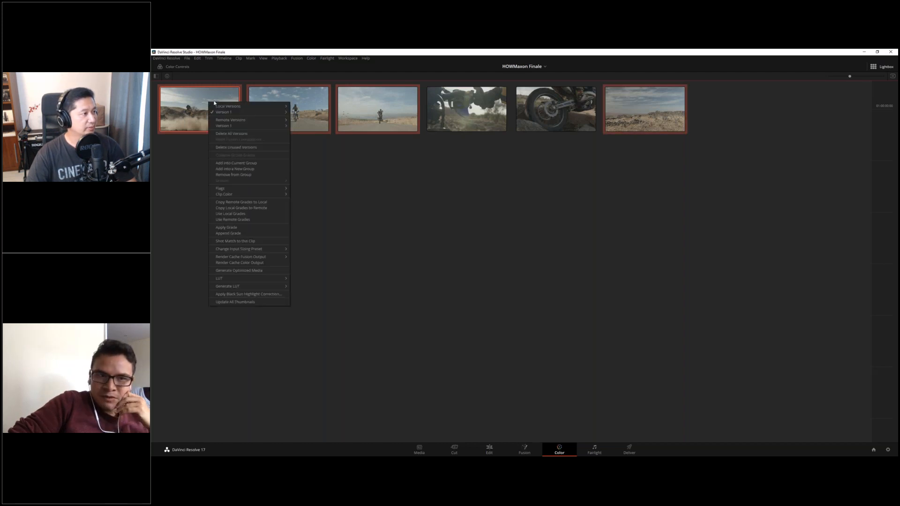
pyautogui.click(245, 164)
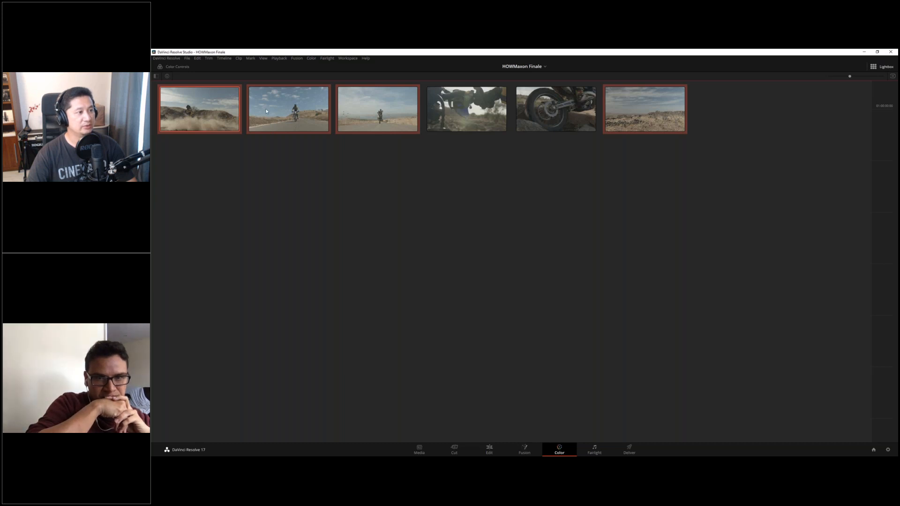
pyautogui.rightClick(179, 111)
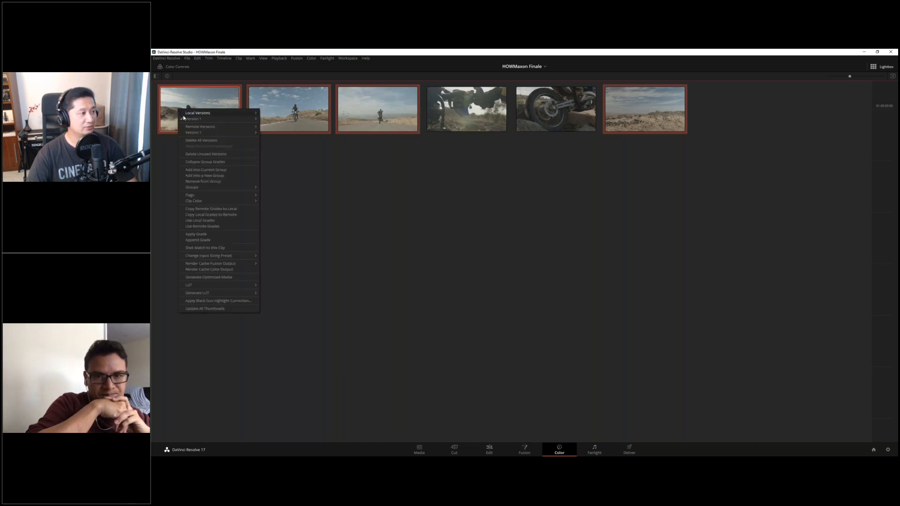
pyautogui.click(213, 177)
pyautogui.write('Group A')
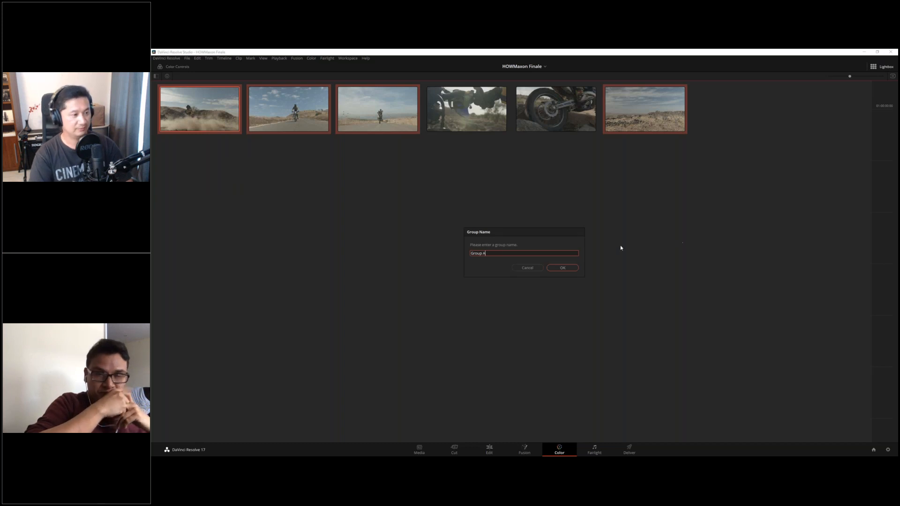
pyautogui.click(565, 267)
# In the Lightbox view, add clips 4 and 5 into a new group named Group B
pyautogui.click(469, 116)
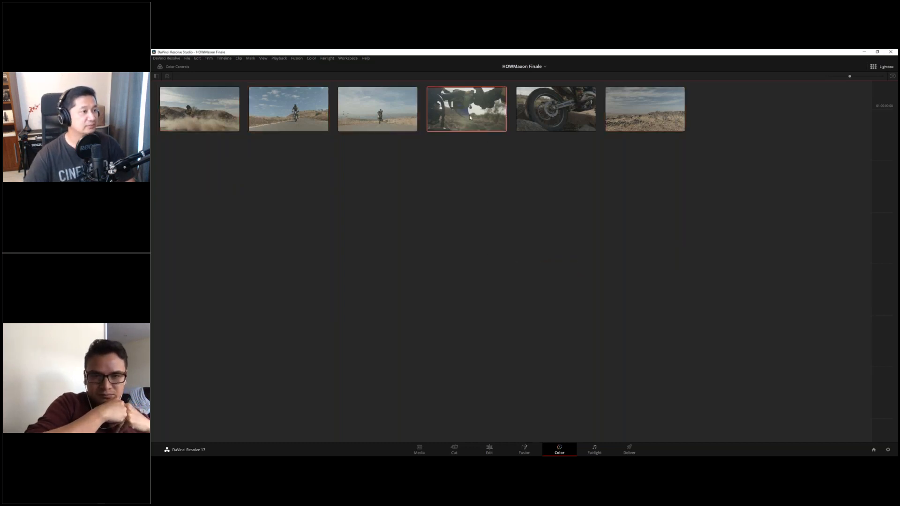
pyautogui.keyDown('ctrl'); pyautogui.click(572, 108); pyautogui.keyUp('ctrl')
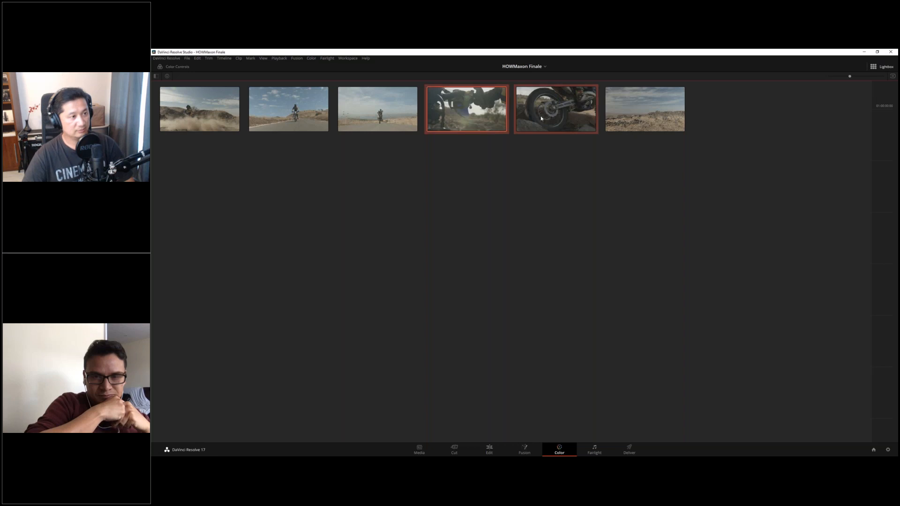
pyautogui.rightClick(449, 110)
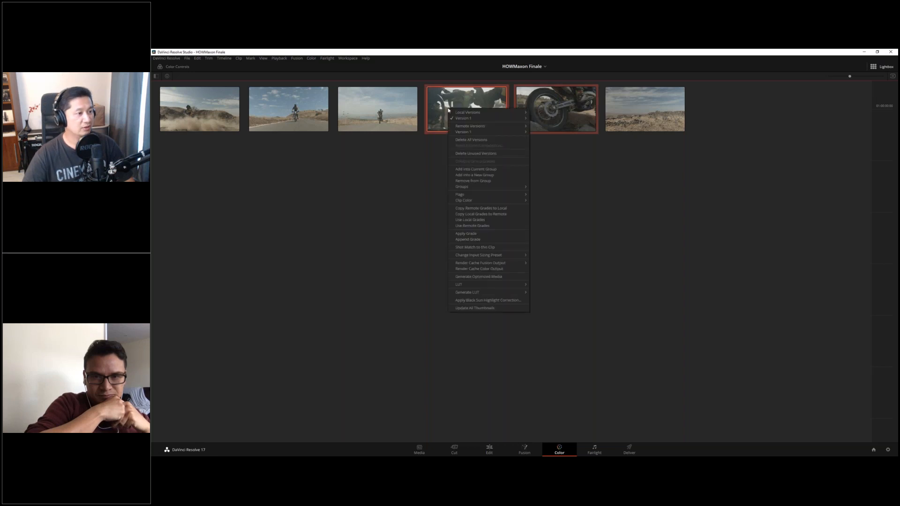
pyautogui.click(483, 175)
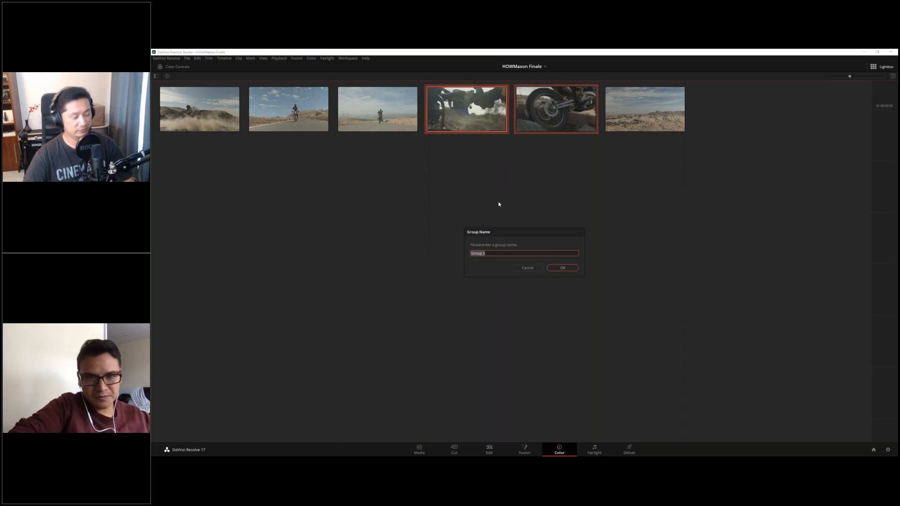
pyautogui.press('End')
pyautogui.press('BackSpace')
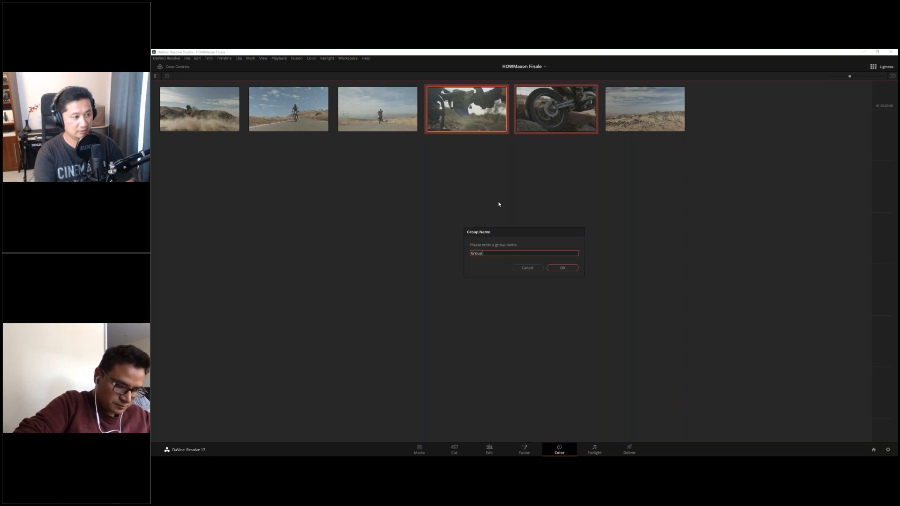
pyautogui.click(562, 268)
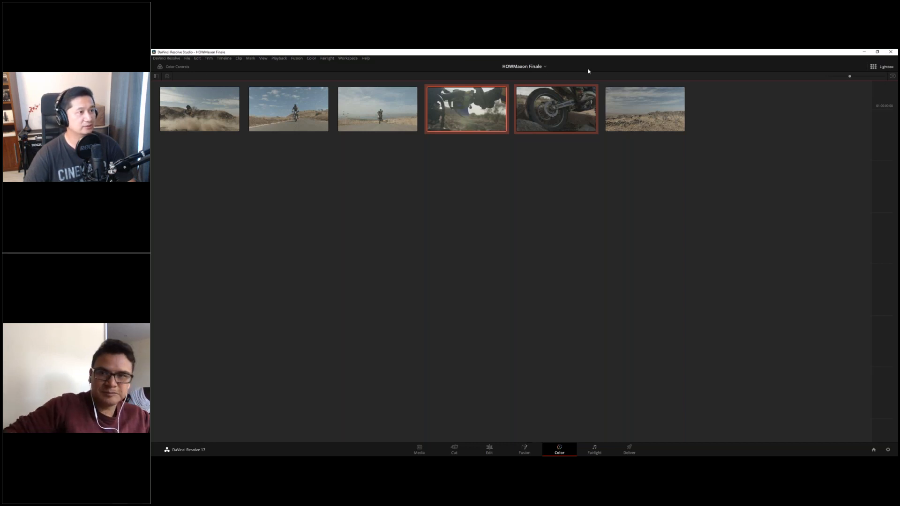
# Leave the Lightbox view and check the group links on clips 4, 5 and 1
pyautogui.click(885, 66)
pyautogui.click(880, 67)
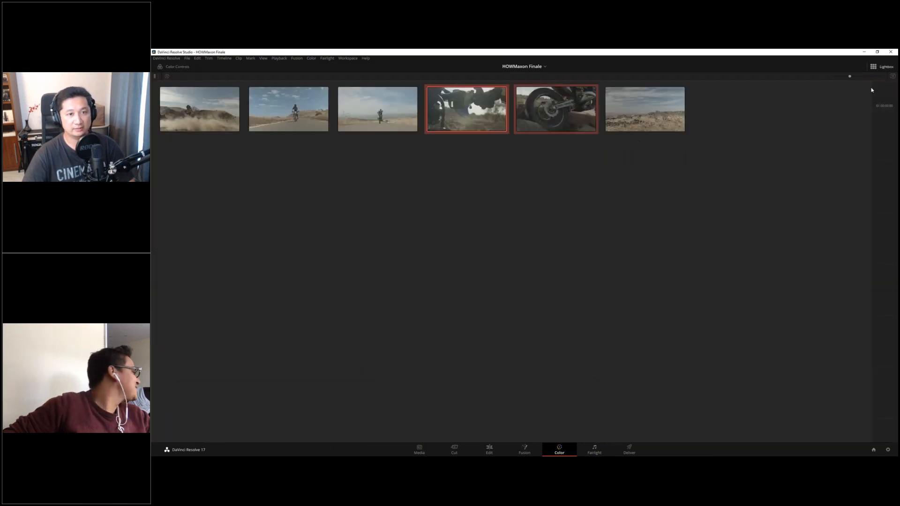
pyautogui.click(879, 67)
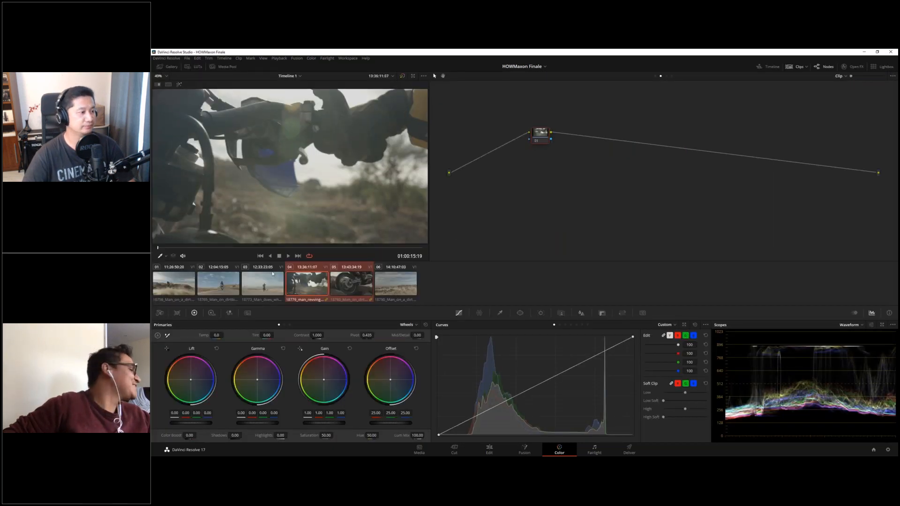
pyautogui.click(308, 287)
pyautogui.click(348, 286)
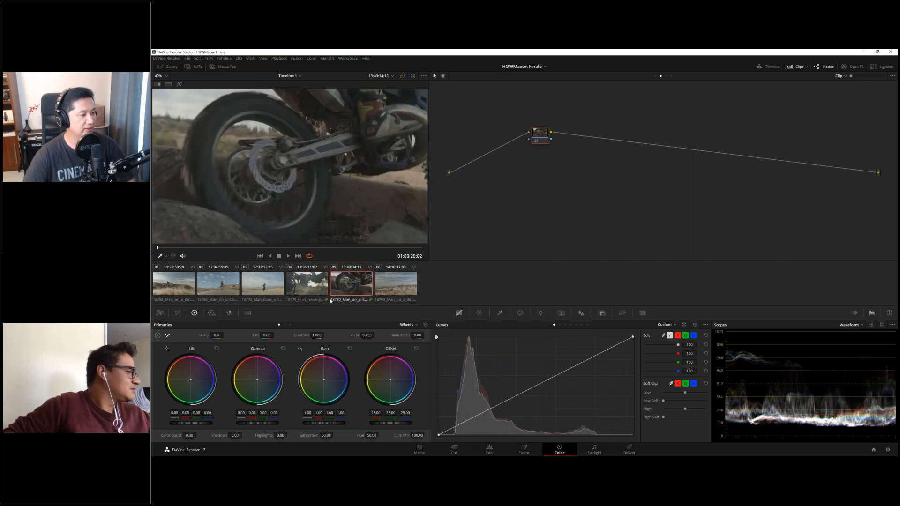
pyautogui.click(169, 283)
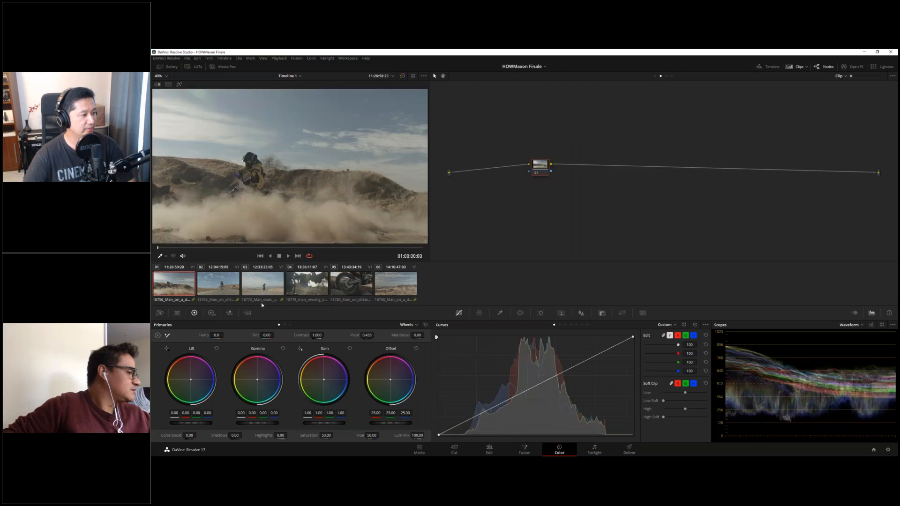
# Delete the unused Group 1 and check the remaining groups on clip 2
pyautogui.rightClick(168, 286)
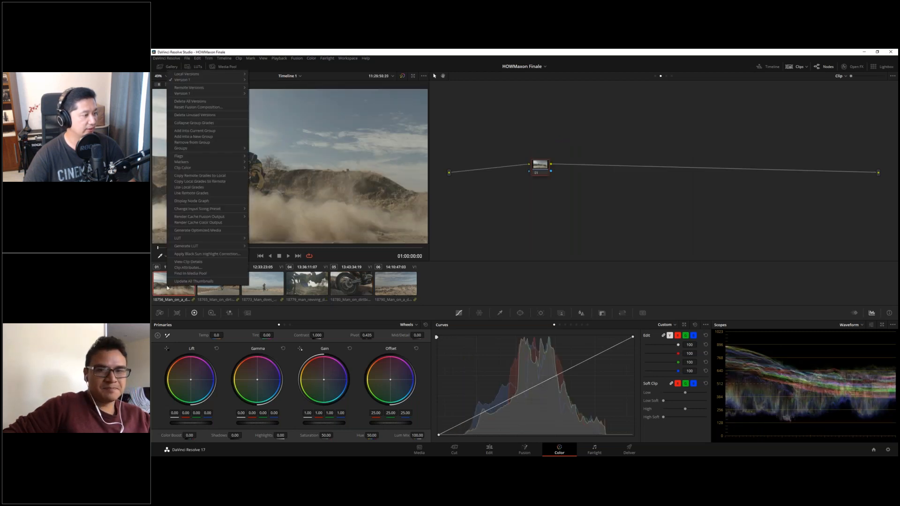
pyautogui.moveTo(230, 149)
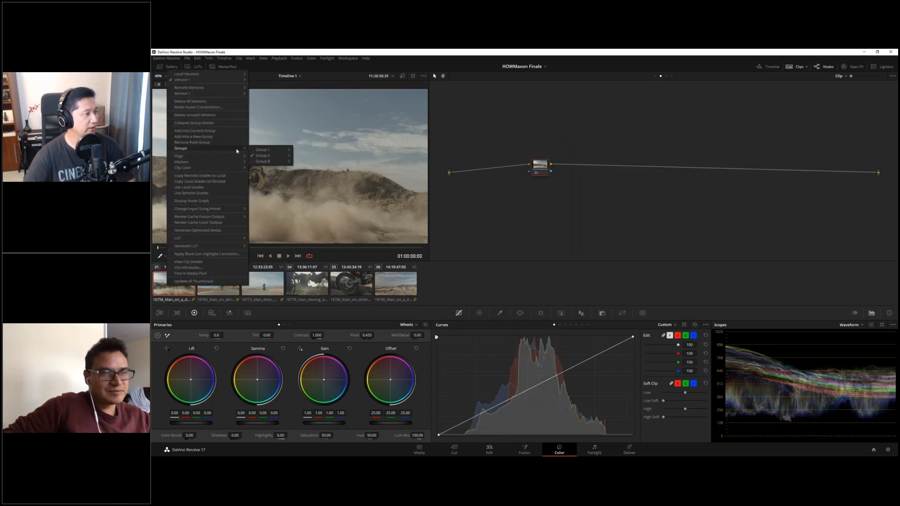
pyautogui.moveTo(260, 151)
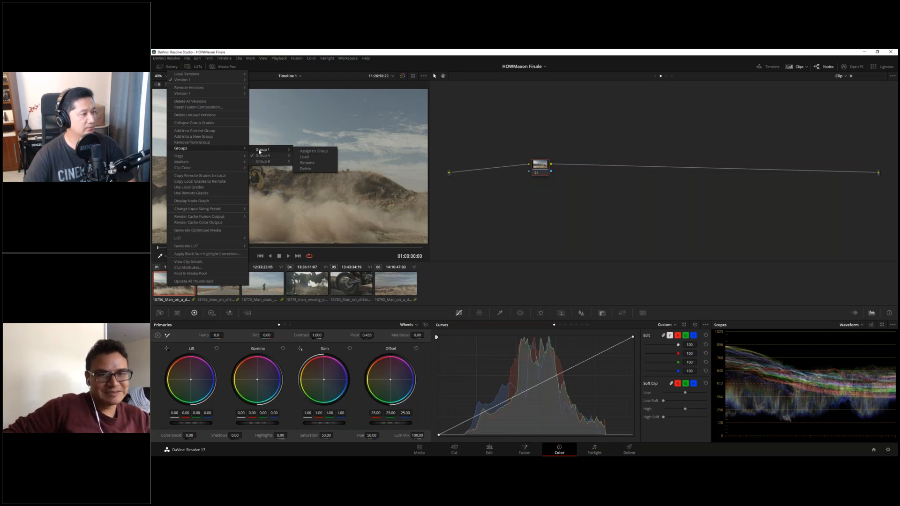
pyautogui.click(305, 168)
pyautogui.click(569, 278)
pyautogui.rightClick(210, 289)
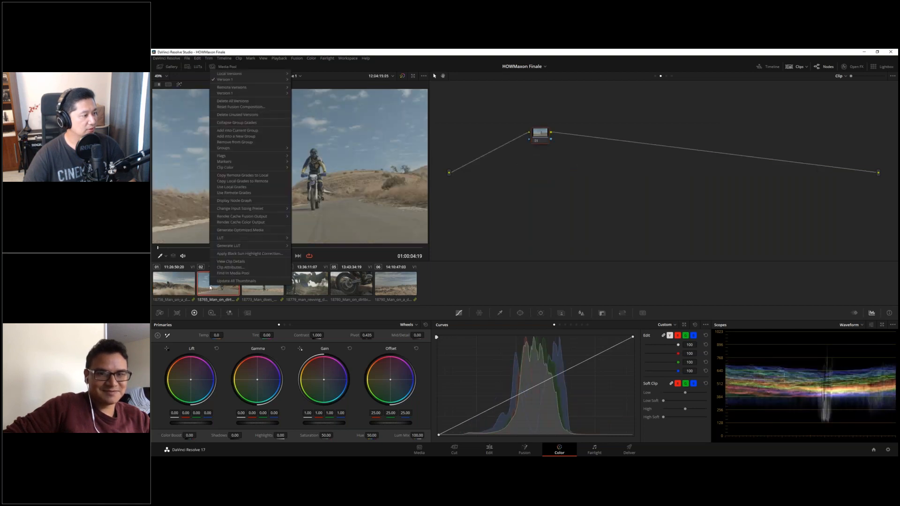
pyautogui.moveTo(242, 151)
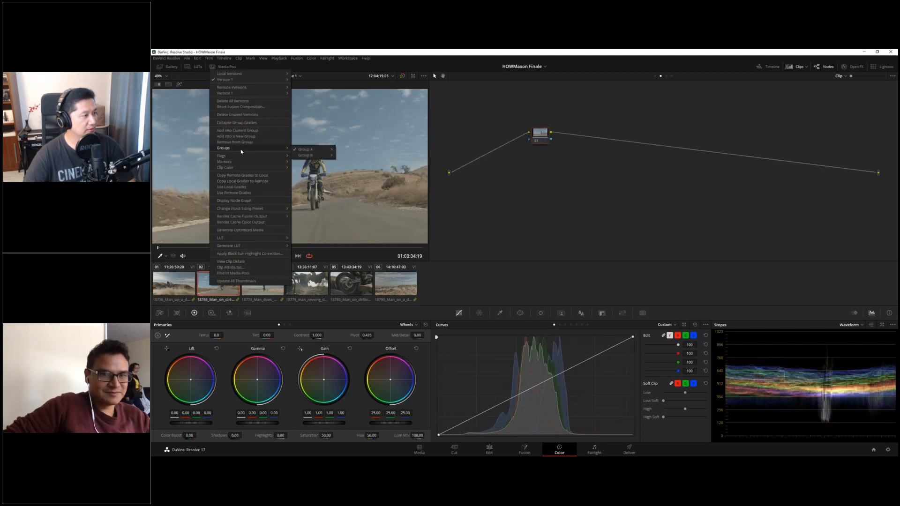
pyautogui.moveTo(310, 158)
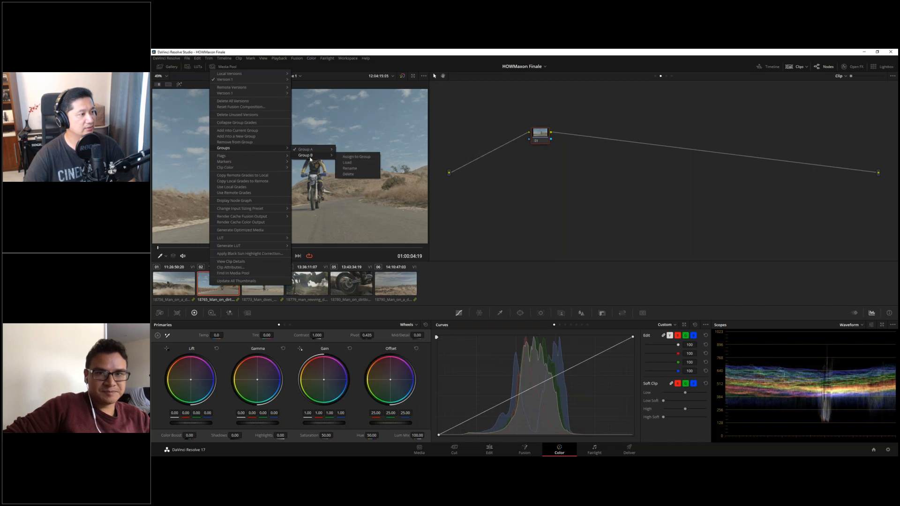
pyautogui.click(521, 238)
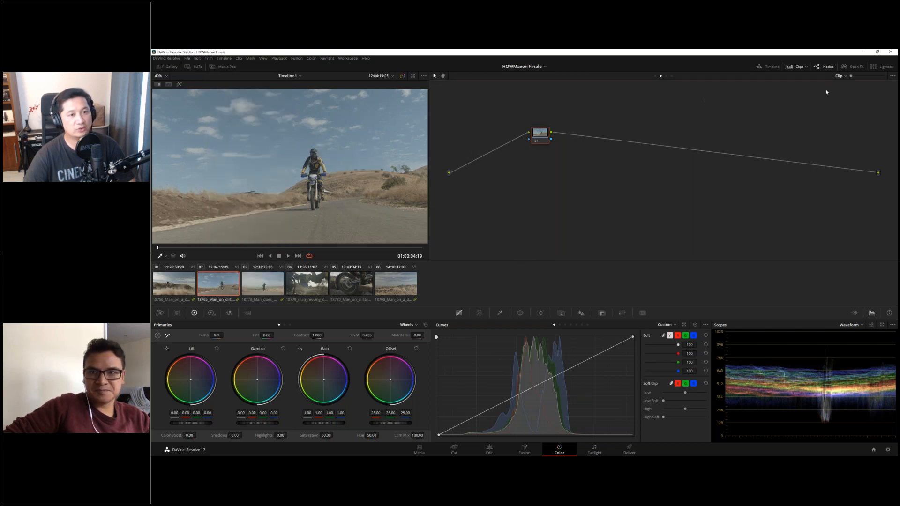
# Filter the clip thumbnails to Group A and view its third and fourth clips
pyautogui.click(806, 67)
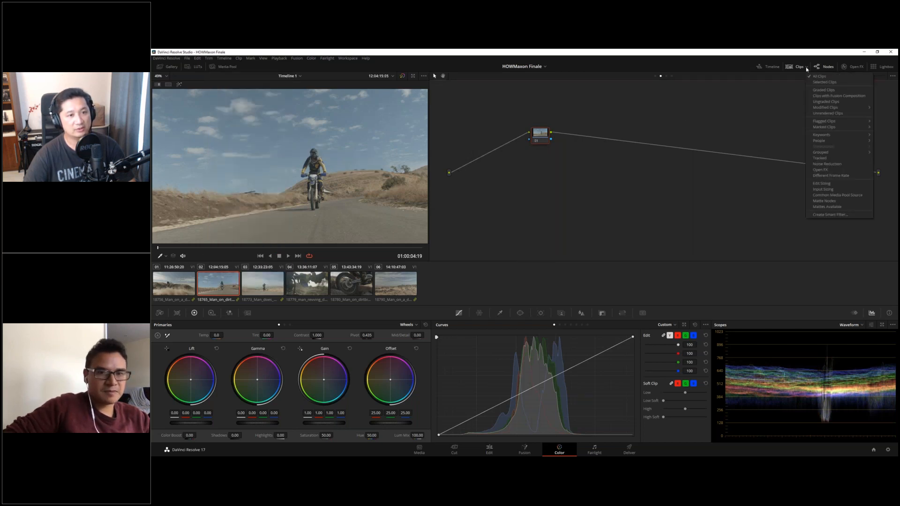
pyautogui.moveTo(826, 156)
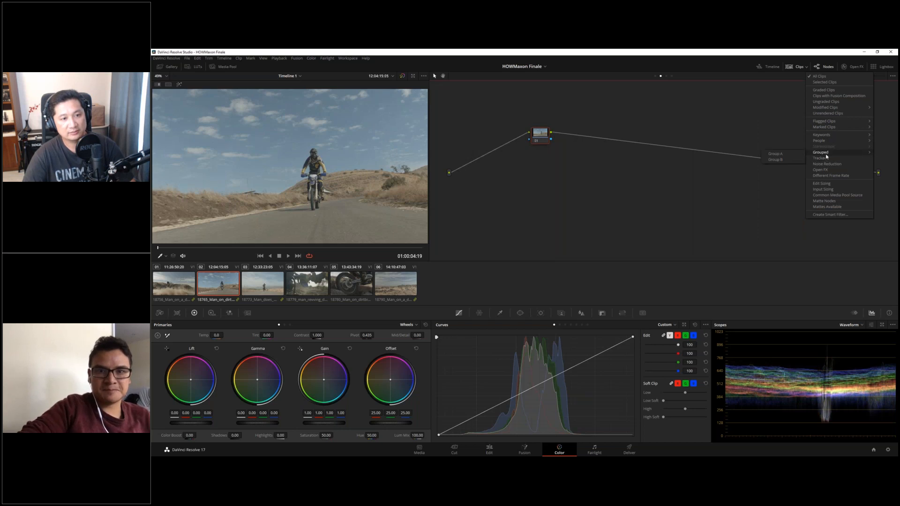
pyautogui.click(774, 154)
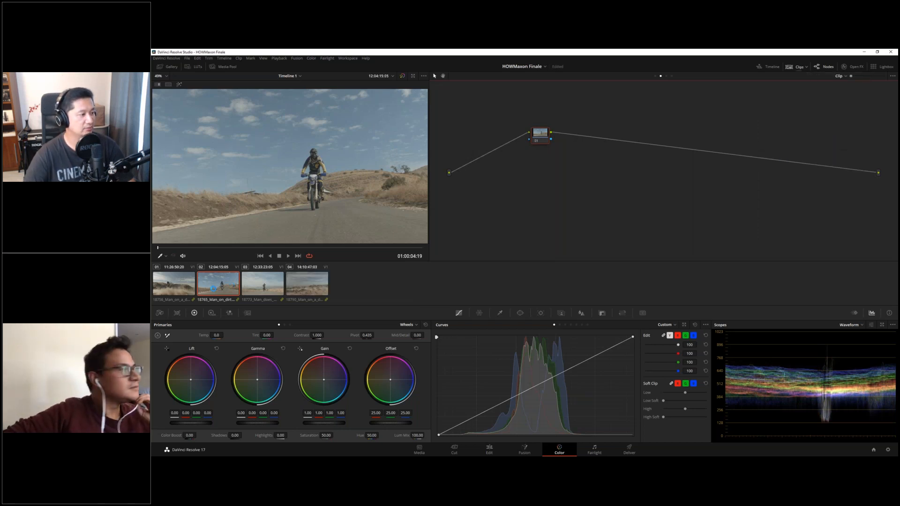
pyautogui.click(262, 283)
pyautogui.click(309, 281)
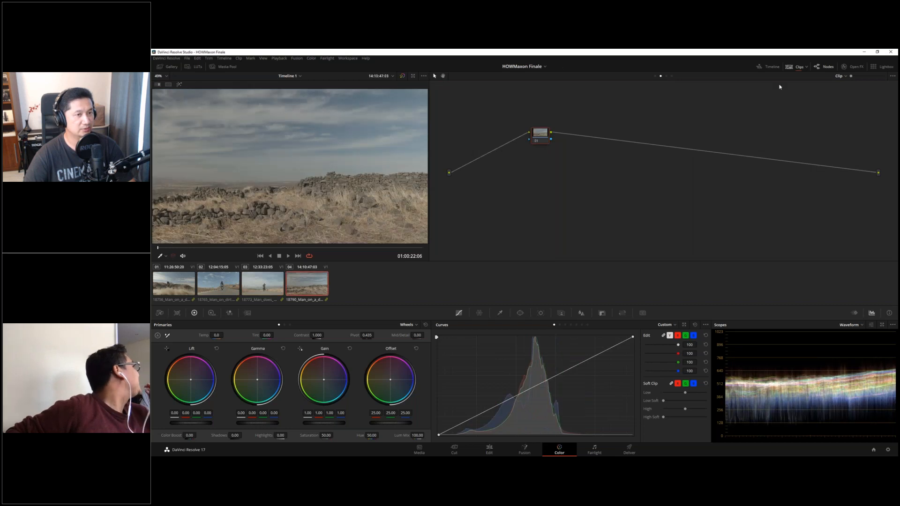
# Filter the clip thumbnails to Group B, view its first clip, and show all clips again
pyautogui.click(806, 68)
pyautogui.moveTo(826, 155)
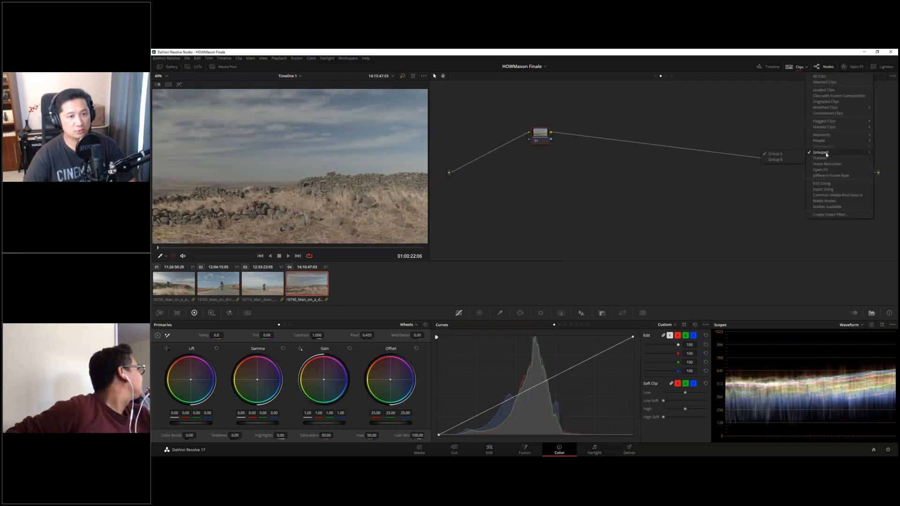
pyautogui.click(772, 160)
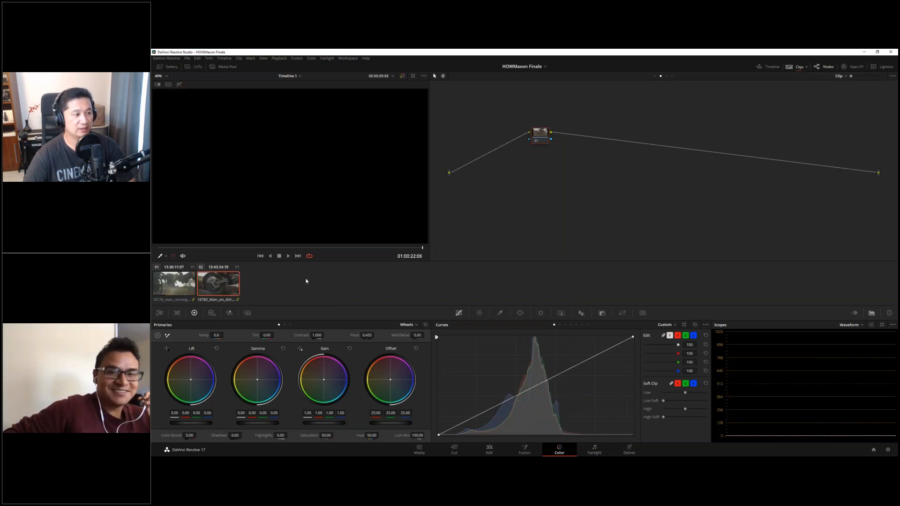
pyautogui.click(183, 288)
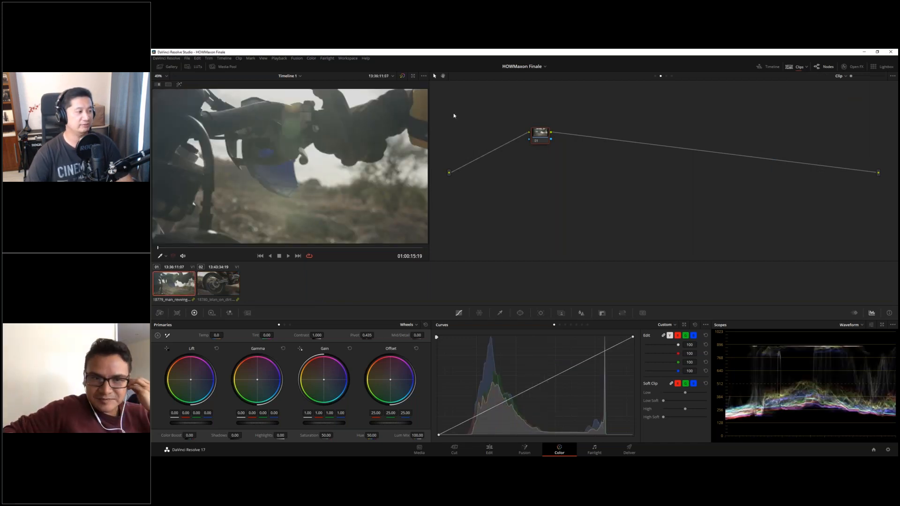
pyautogui.click(802, 66)
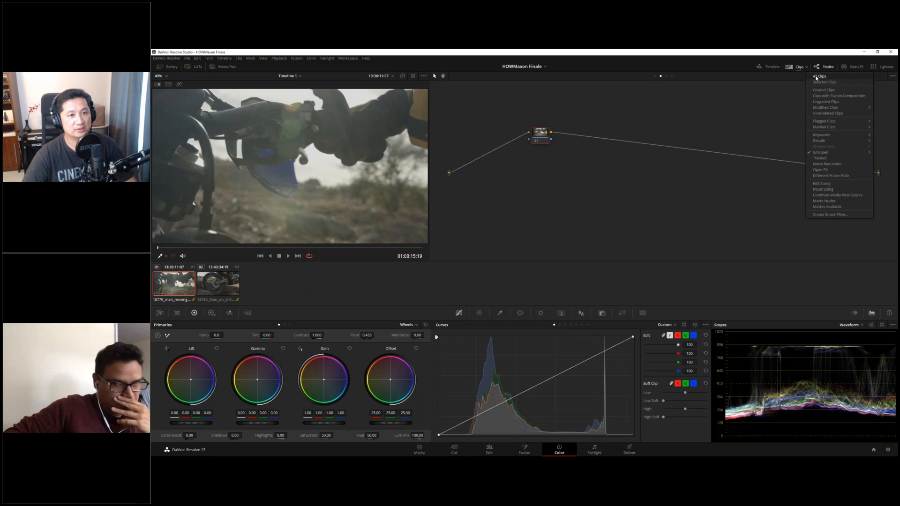
pyautogui.click(816, 77)
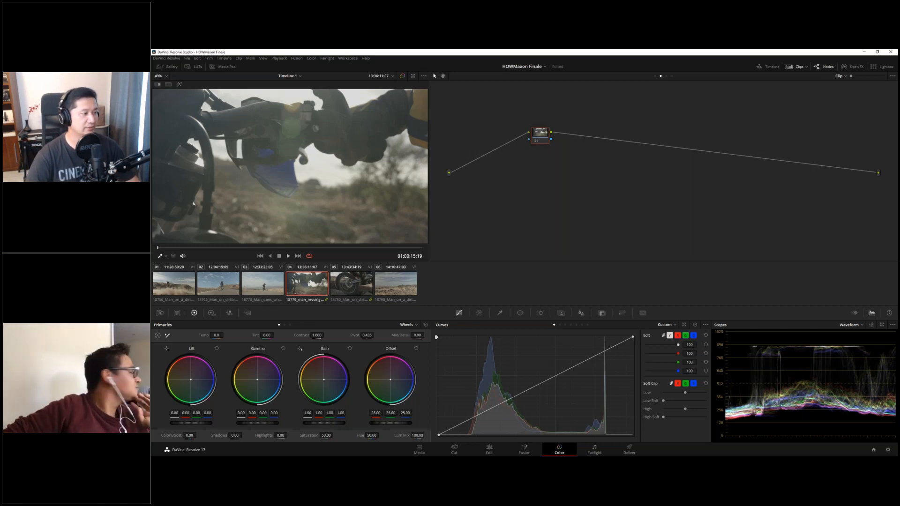
# Look through clip 4's Timeline, Clip, Group Pre-Clip and Group Post-Clip node graphs
pyautogui.click(672, 76)
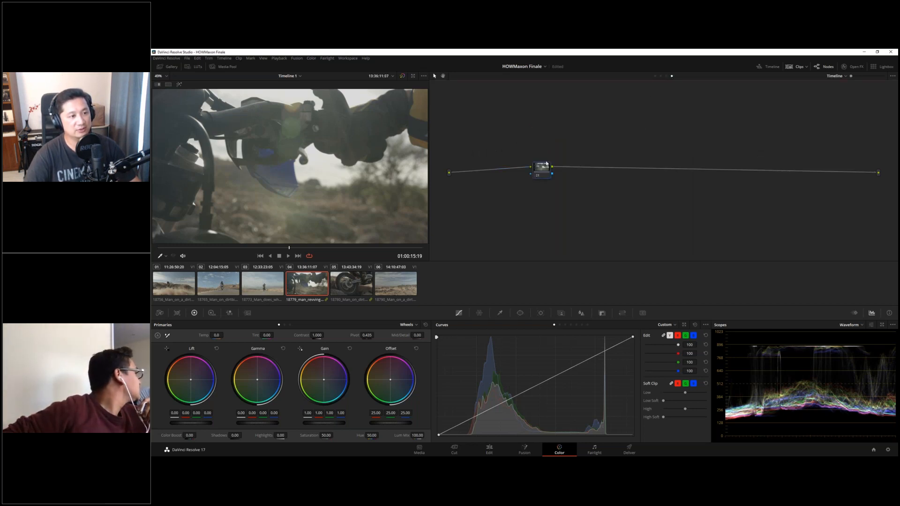
pyautogui.click(660, 76)
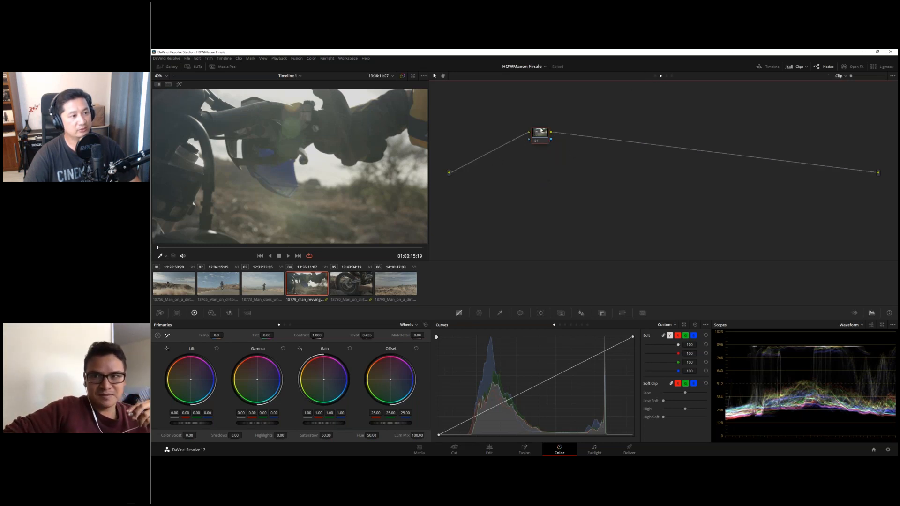
pyautogui.click(655, 77)
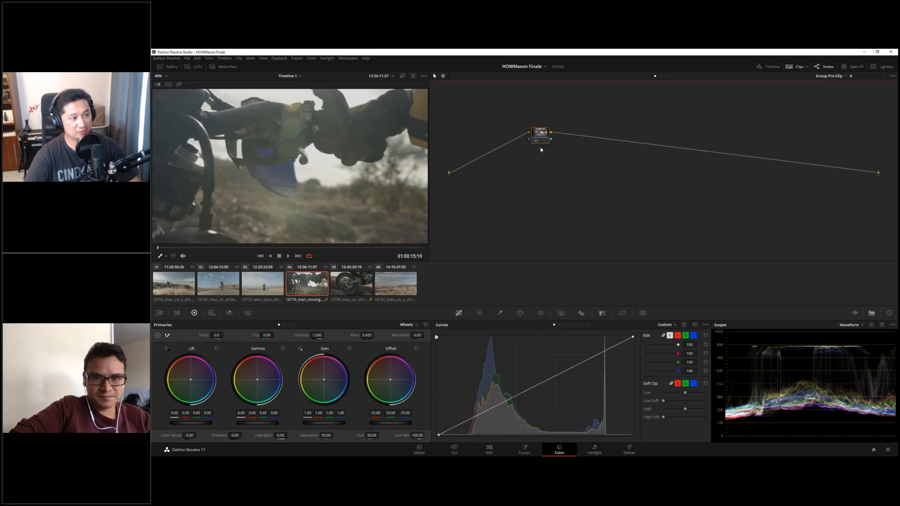
pyautogui.click(665, 76)
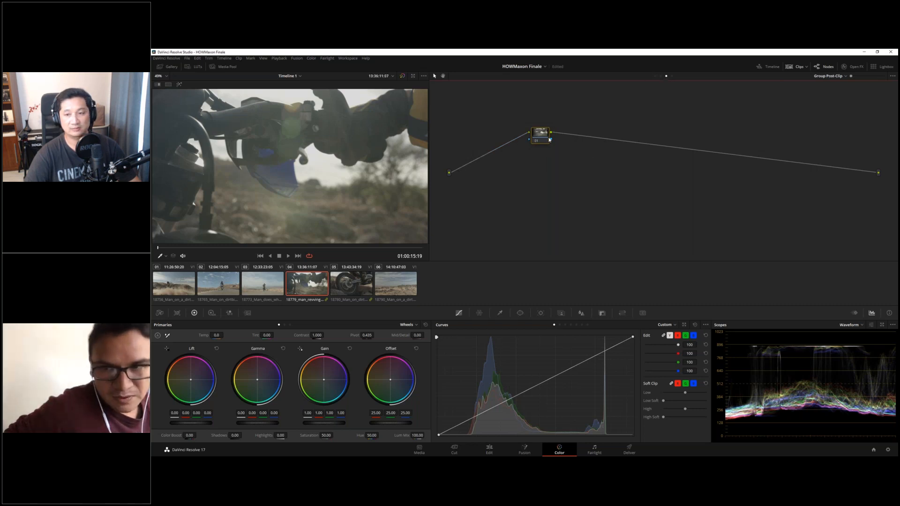
# On clip 1's Group Pre-Clip node, push the Offset toward orange, about red 58.27, green 17.55 and blue -1.36
pyautogui.click(655, 76)
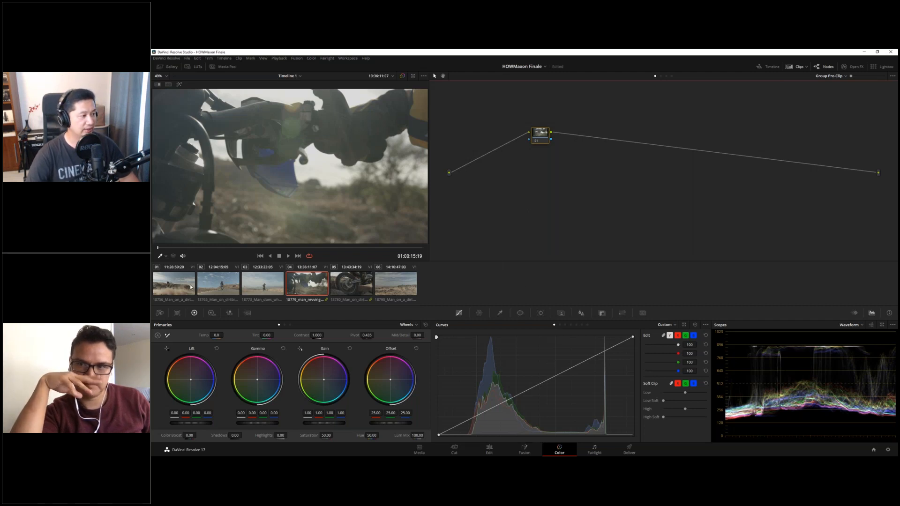
pyautogui.click(169, 286)
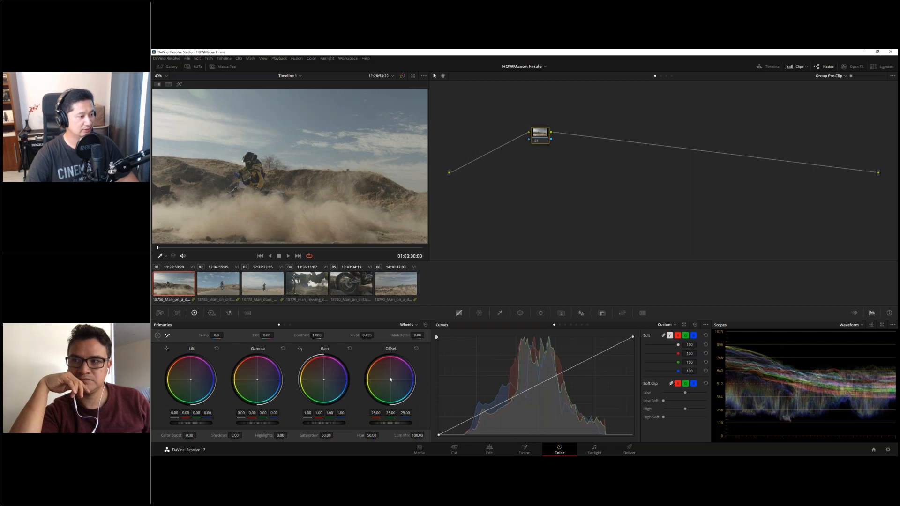
pyautogui.moveTo(390, 381); pyautogui.dragTo(381, 365)
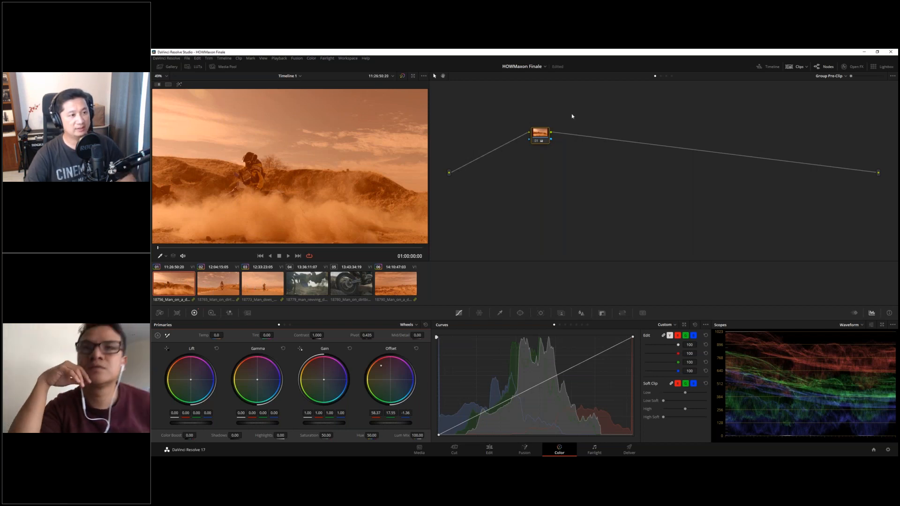
# On clip 1's Group Post-Clip node, push the Lift strongly toward blue, about 0.51 blue, and compare it with the Clip node graph
pyautogui.click(660, 76)
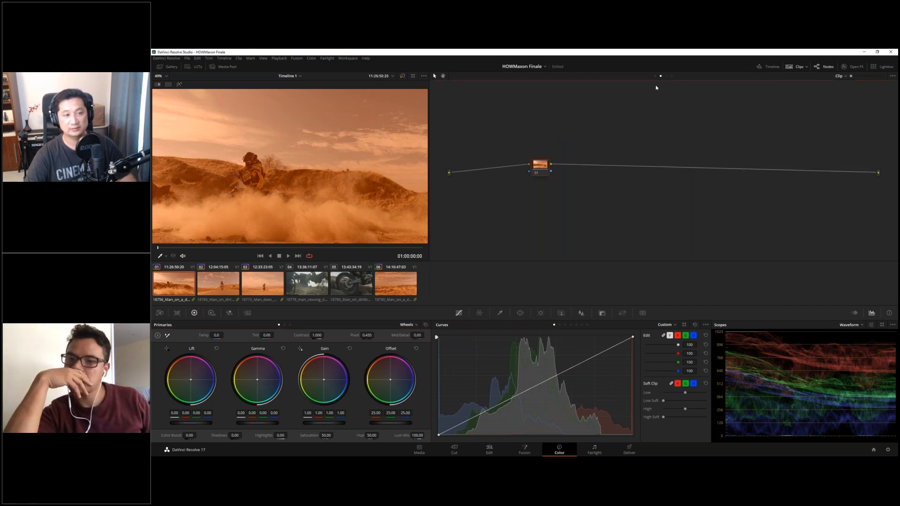
pyautogui.click(666, 76)
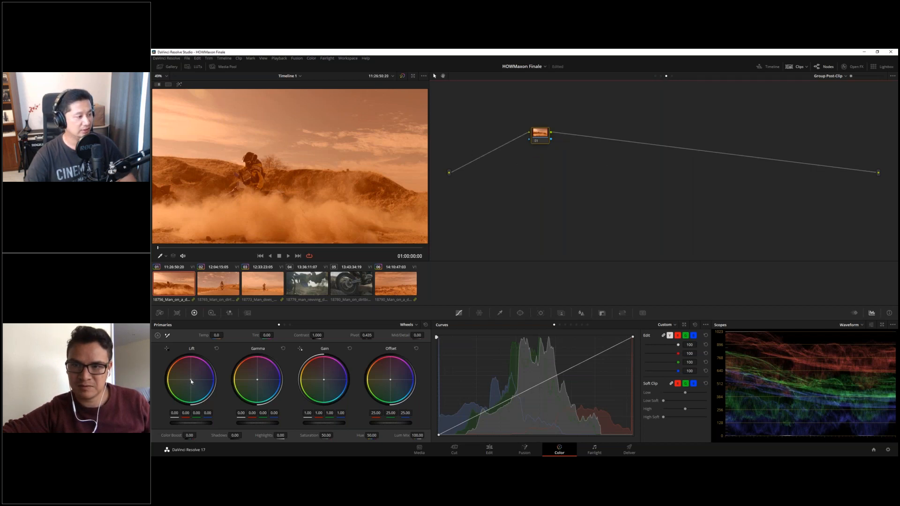
pyautogui.moveTo(190, 380); pyautogui.dragTo(210, 380)
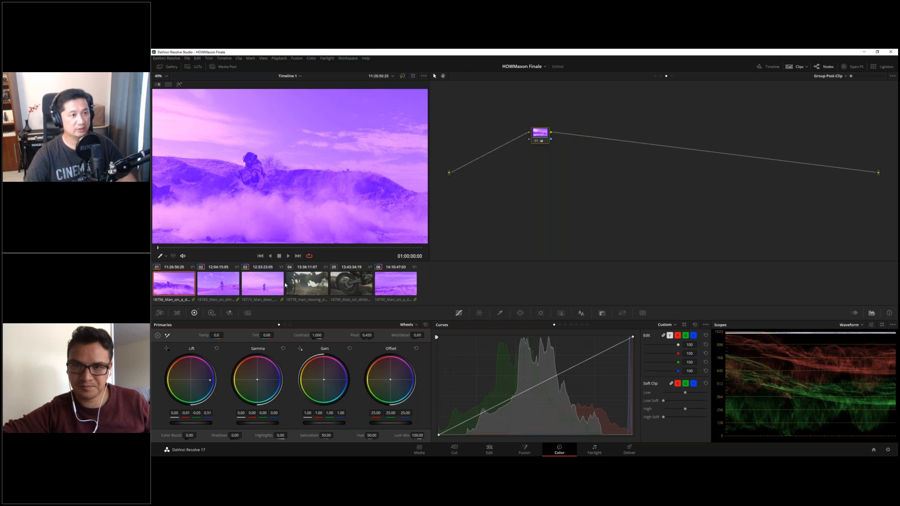
pyautogui.click(660, 76)
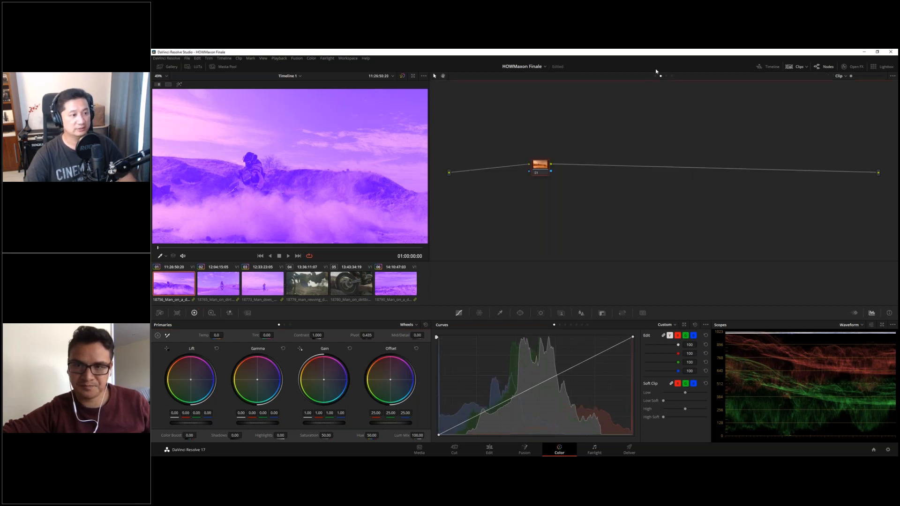
pyautogui.click(664, 76)
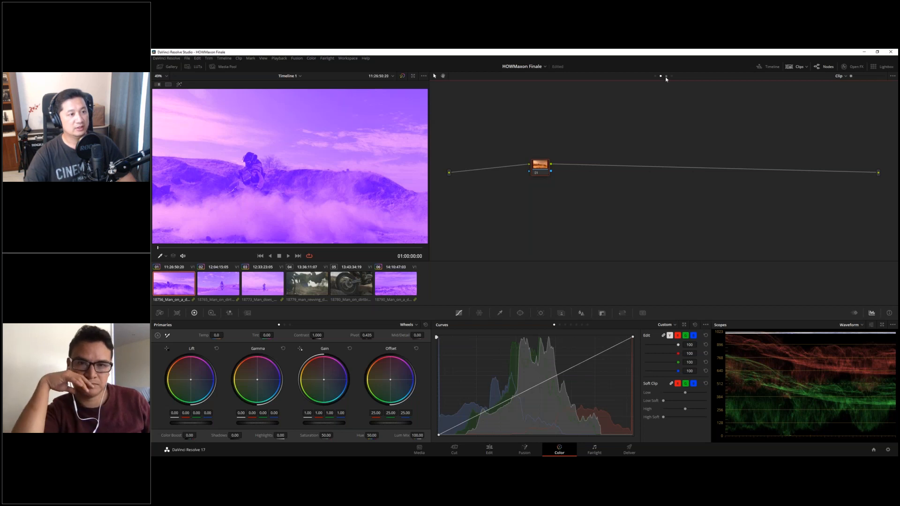
pyautogui.click(661, 76)
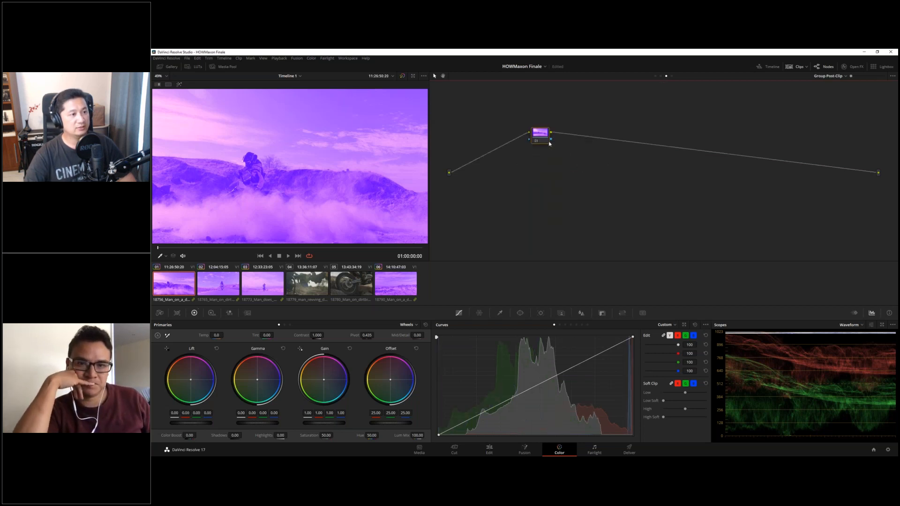
# Reset the grades on the Group Post-Clip and Group Pre-Clip nodes
pyautogui.click(654, 75)
pyautogui.rightClick(546, 138)
pyautogui.click(565, 211)
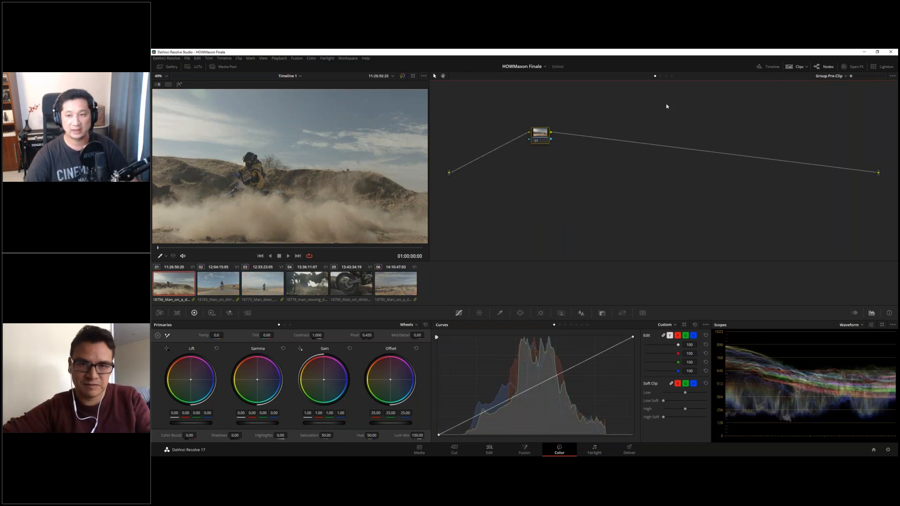
# On the Group Post-Clip node, warm the Gamma to about red 0.02, blue -0.03 and cool the Lift to about red -0.03, blue 0.04
pyautogui.click(671, 76)
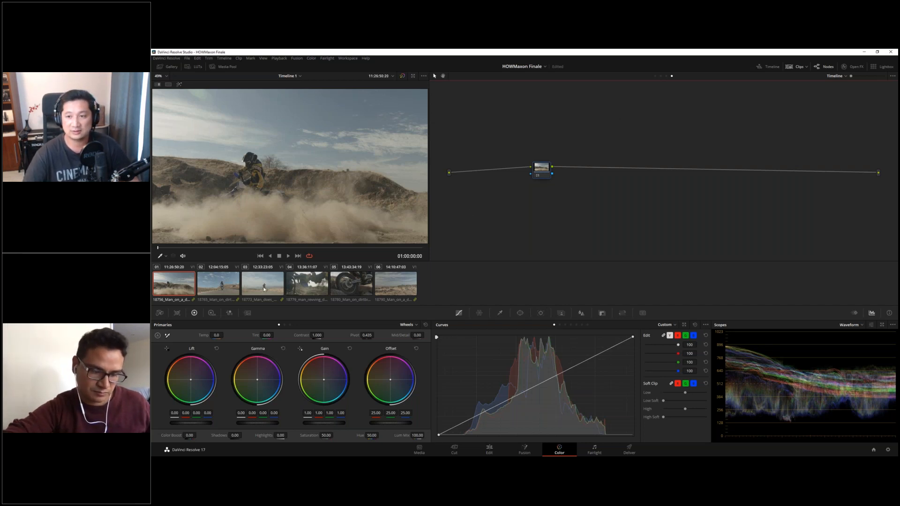
pyautogui.click(666, 75)
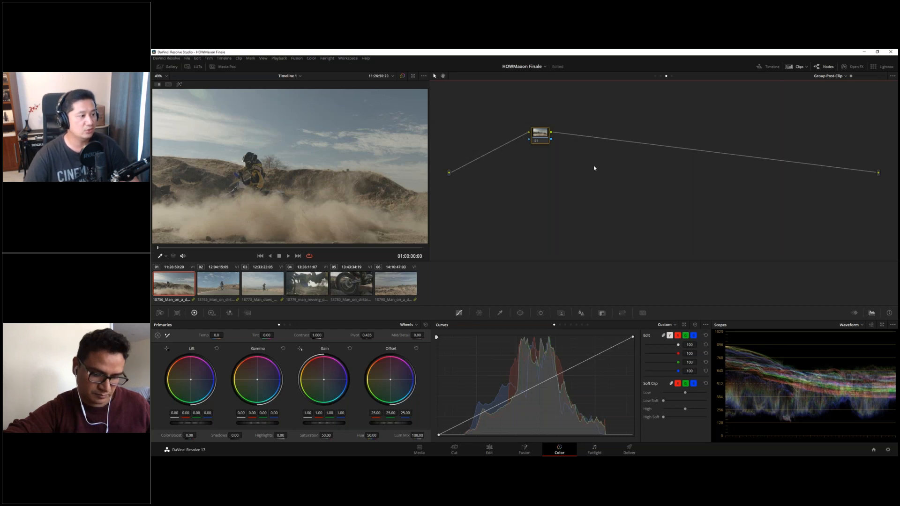
pyautogui.moveTo(541, 136); pyautogui.dragTo(618, 167)
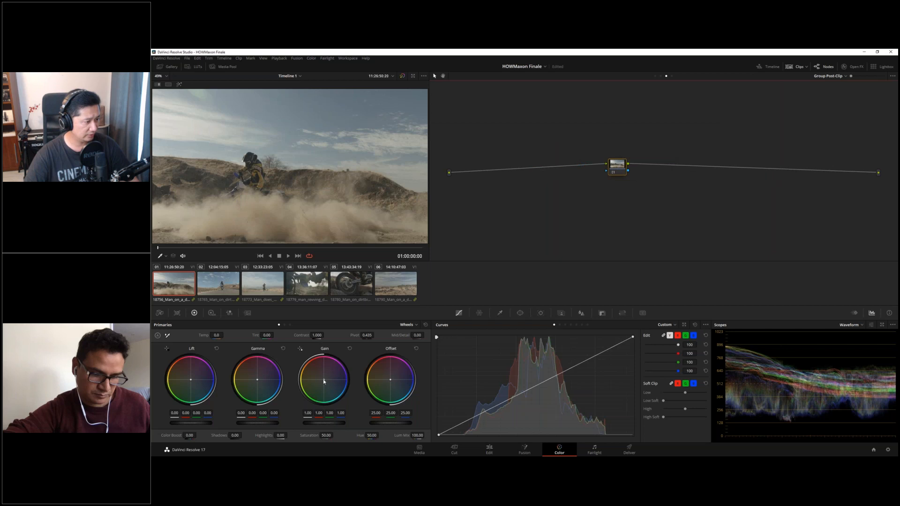
pyautogui.moveTo(324, 381); pyautogui.dragTo(321, 377)
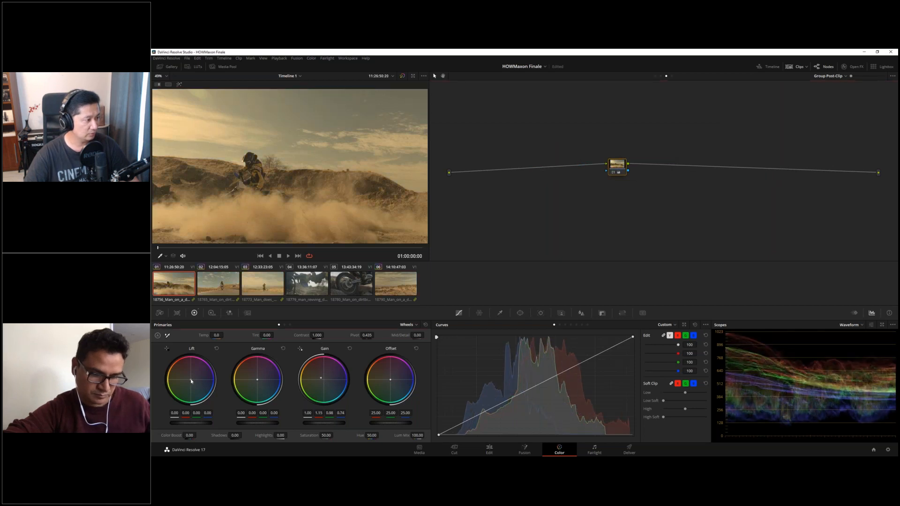
pyautogui.click(350, 349)
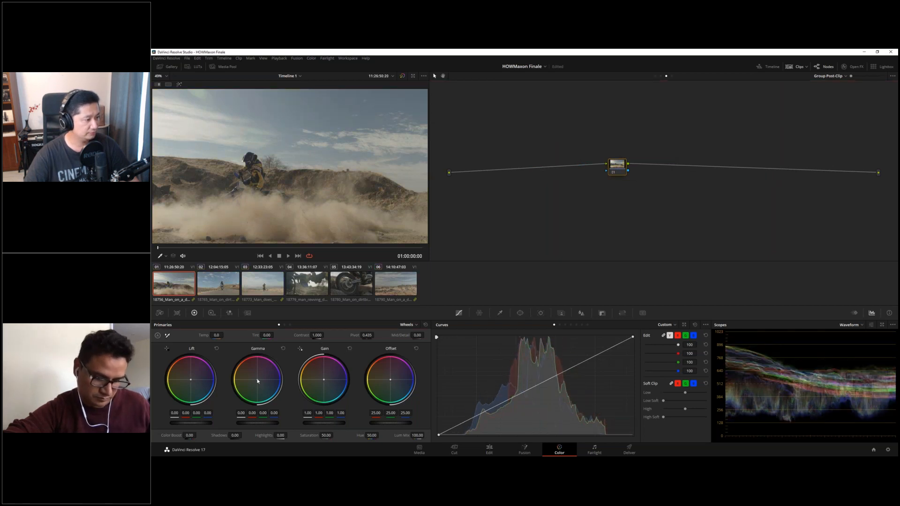
pyautogui.moveTo(256, 379); pyautogui.dragTo(255, 378)
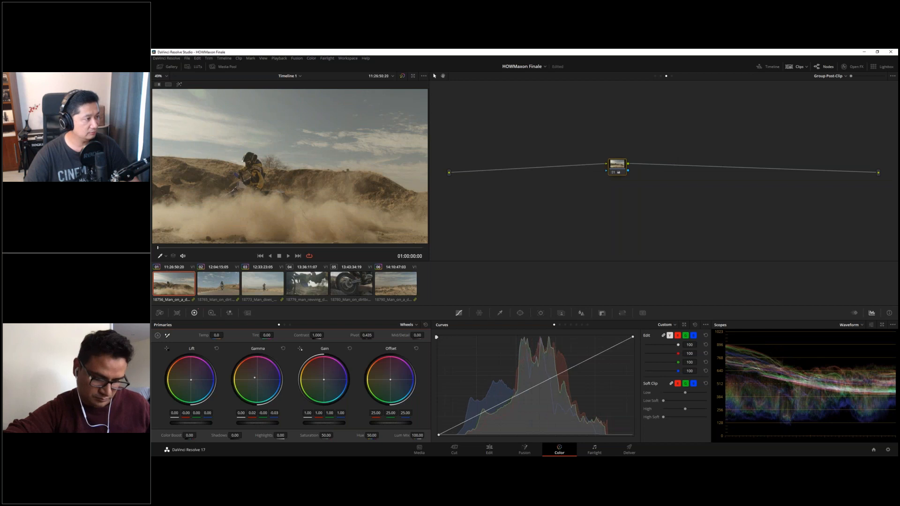
pyautogui.moveTo(191, 380); pyautogui.dragTo(192, 381)
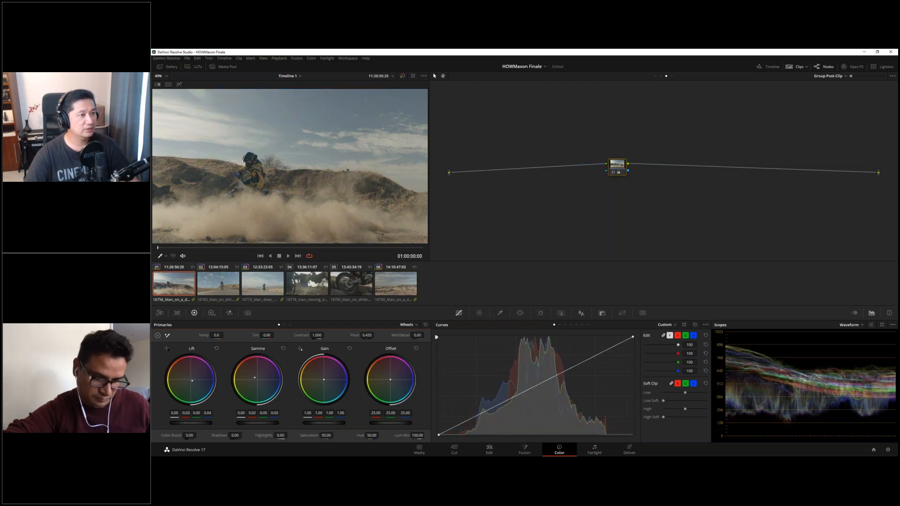
# Check the Group Post-Clip grade on clips 3 and 6, compare it with clip 4, and return to clip 3
pyautogui.click(266, 292)
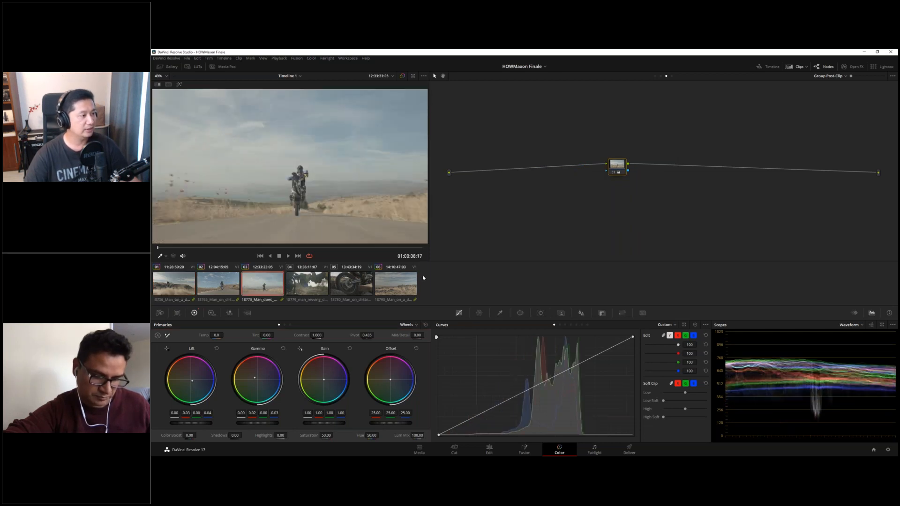
pyautogui.click(406, 282)
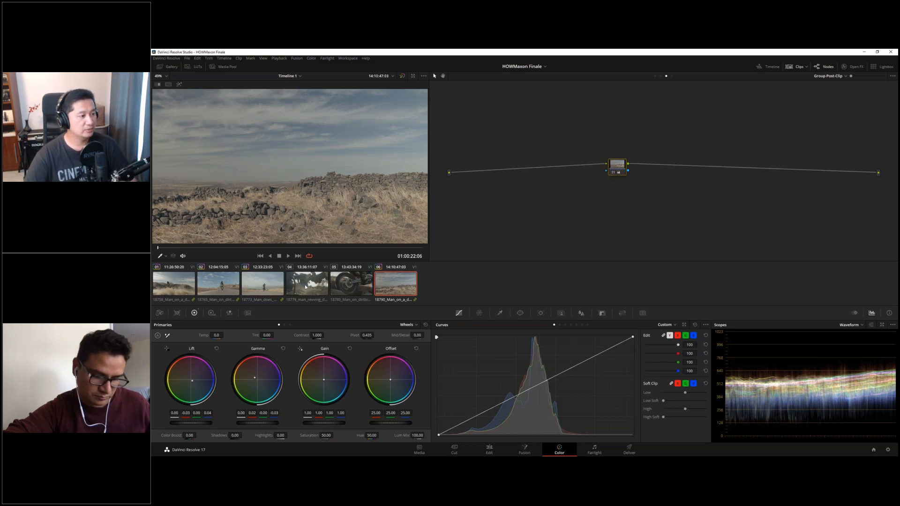
pyautogui.click(324, 284)
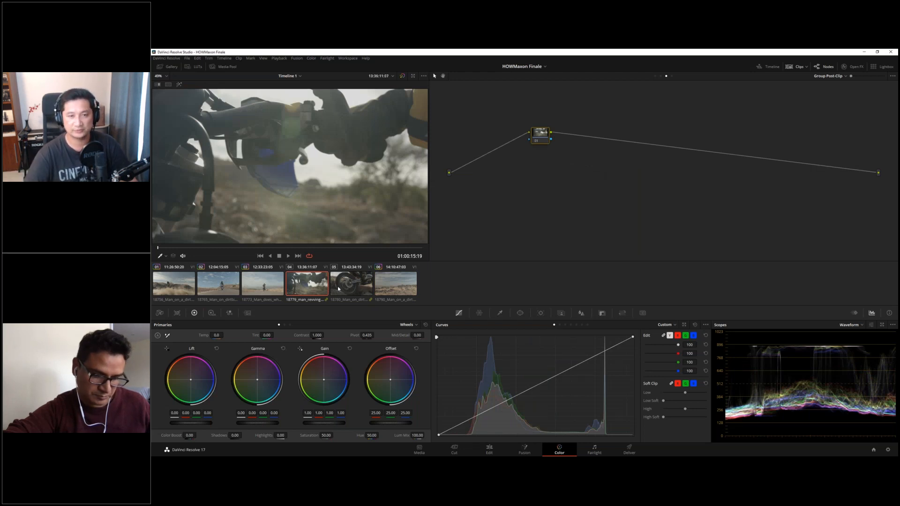
pyautogui.click(276, 289)
pyautogui.rightClick(615, 170)
pyautogui.press('Escape')
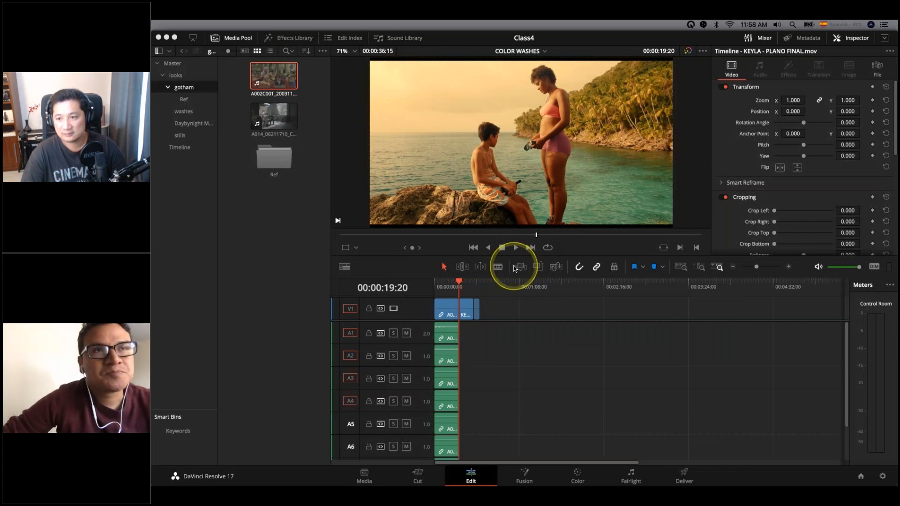
# In the COLOR WASHES timeline, park the playhead at about 00:00:12:03 and open that clip for grading with the primary color wheels
pyautogui.click(448, 287)
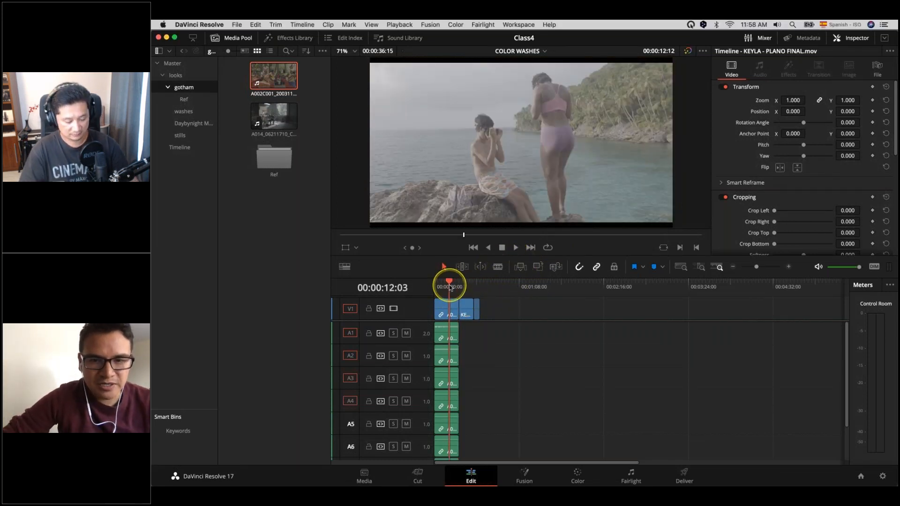
pyautogui.click(576, 473)
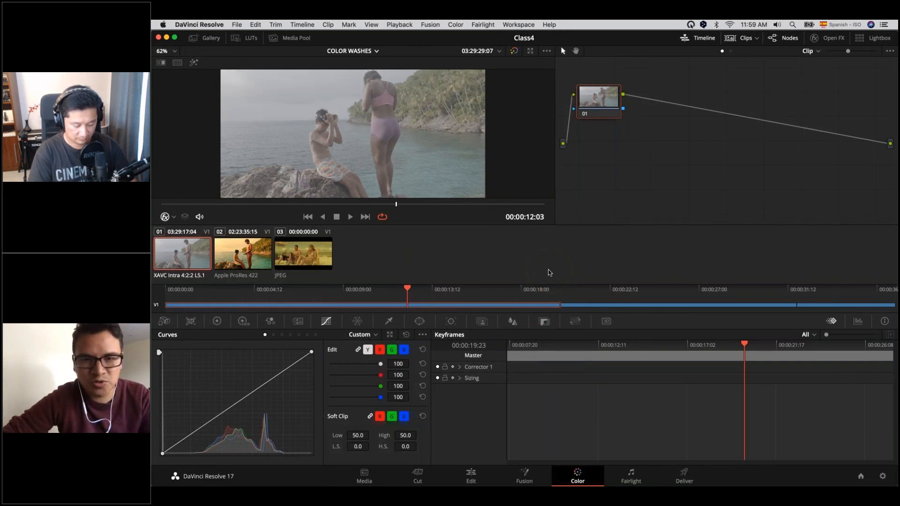
pyautogui.click(220, 321)
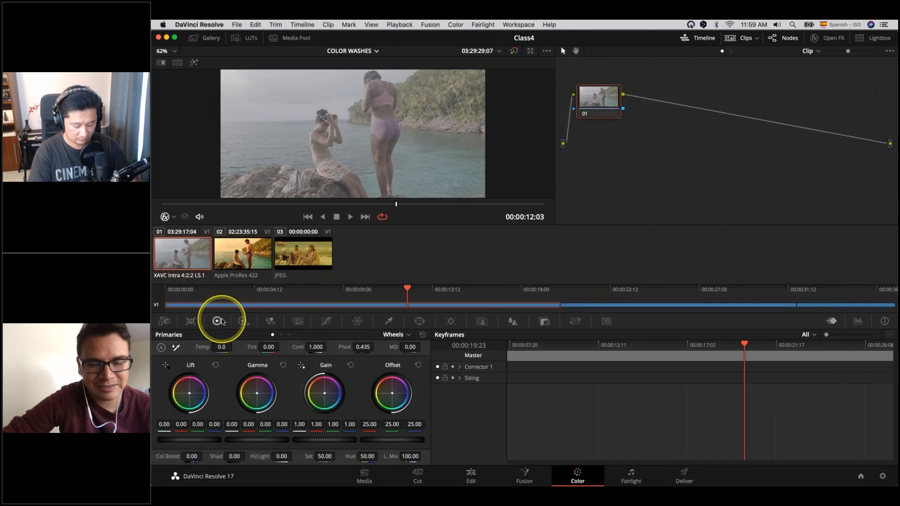
pyautogui.click(309, 380)
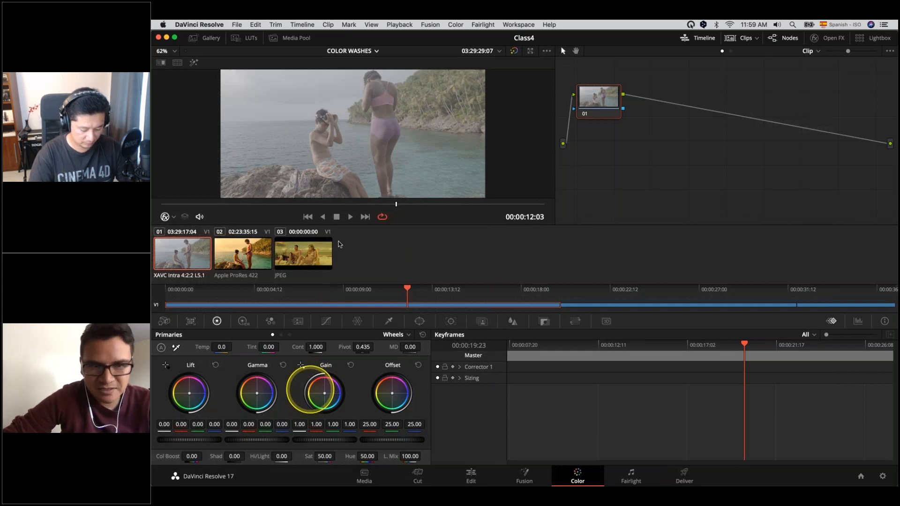
# Compare the ungraded first clip with the warm ProRes clip and the yellow JPEG reference still, ending on the still
pyautogui.click(256, 251)
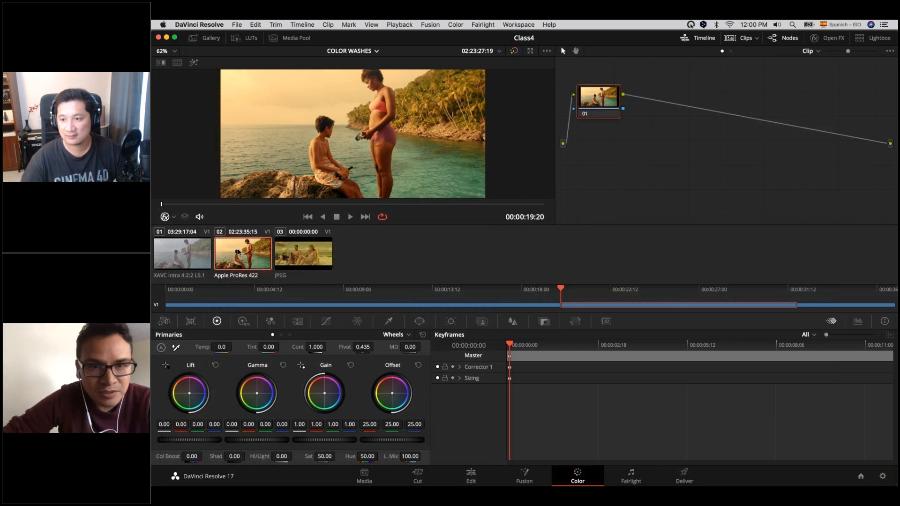
pyautogui.click(197, 255)
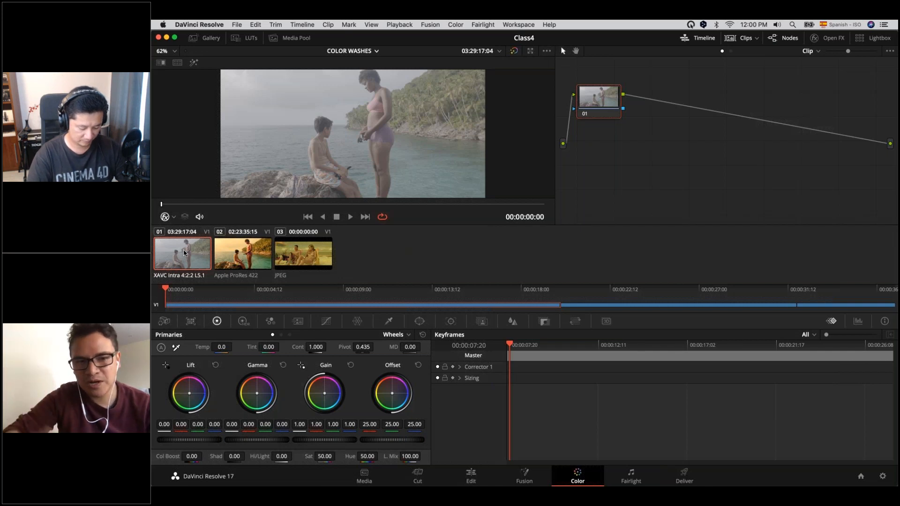
pyautogui.click(299, 258)
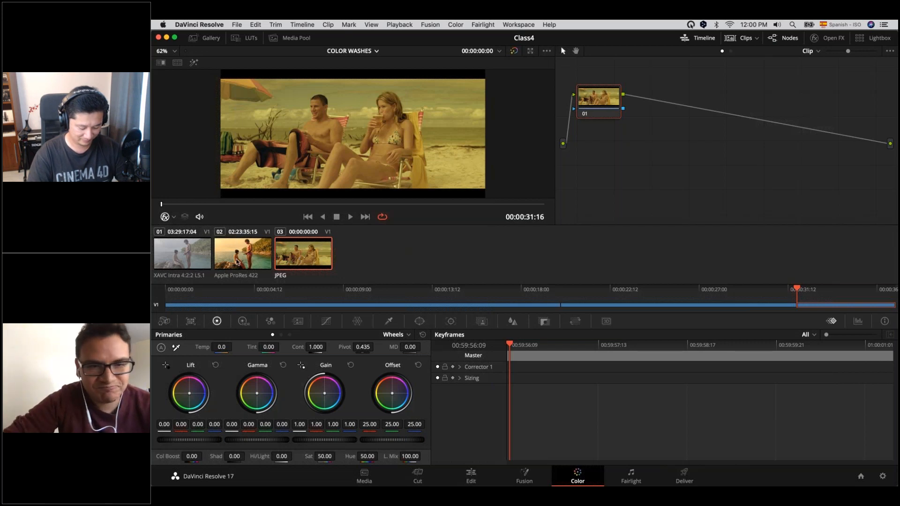
pyautogui.click(199, 256)
pyautogui.click(291, 256)
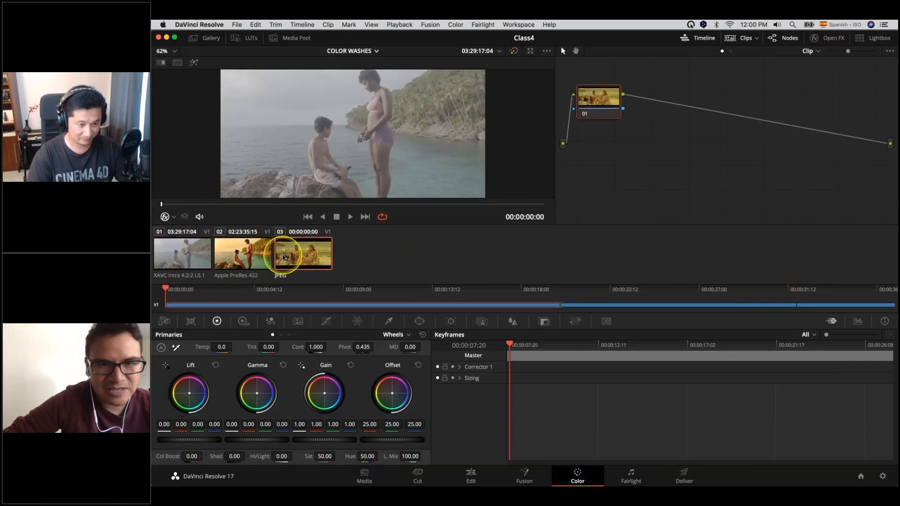
pyautogui.click(197, 256)
pyautogui.click(279, 255)
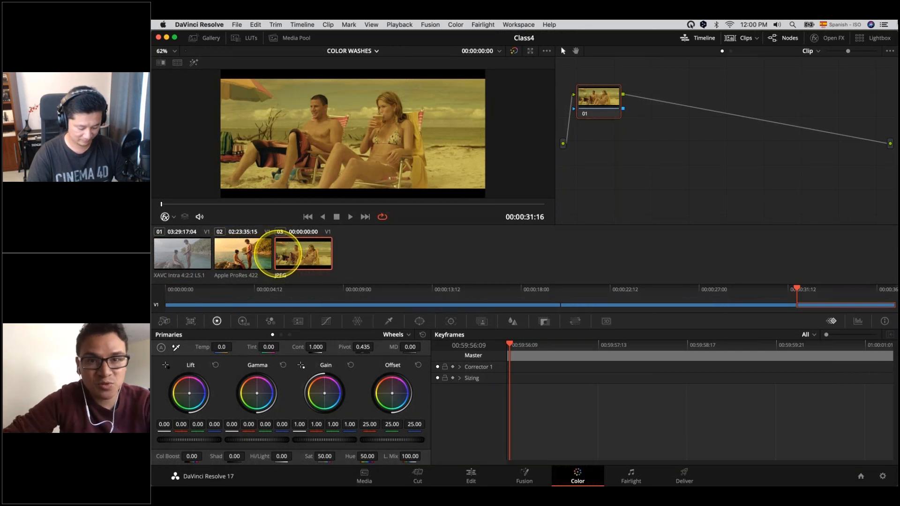
# Hide the mini timeline, enlarge the viewer image, and open the video scopes in a floating window placed over the node graph
pyautogui.click(702, 37)
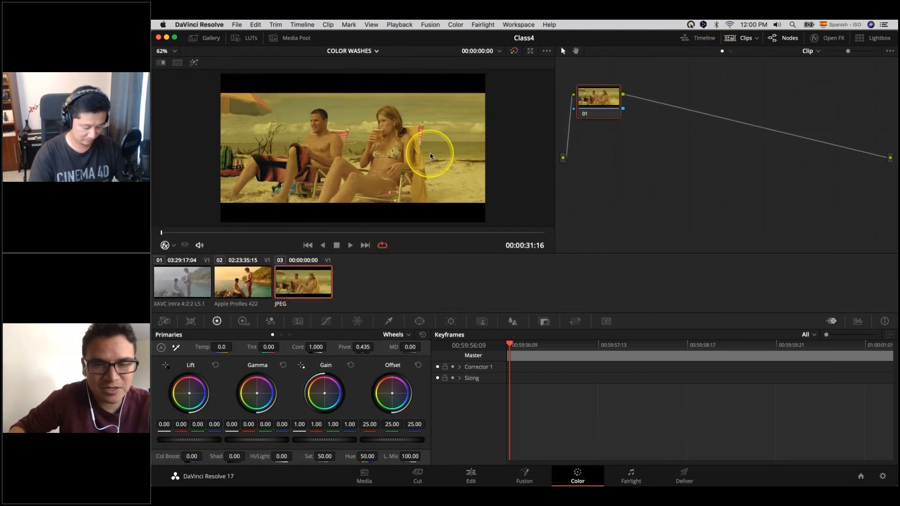
pyautogui.scroll(1, 431, 156)
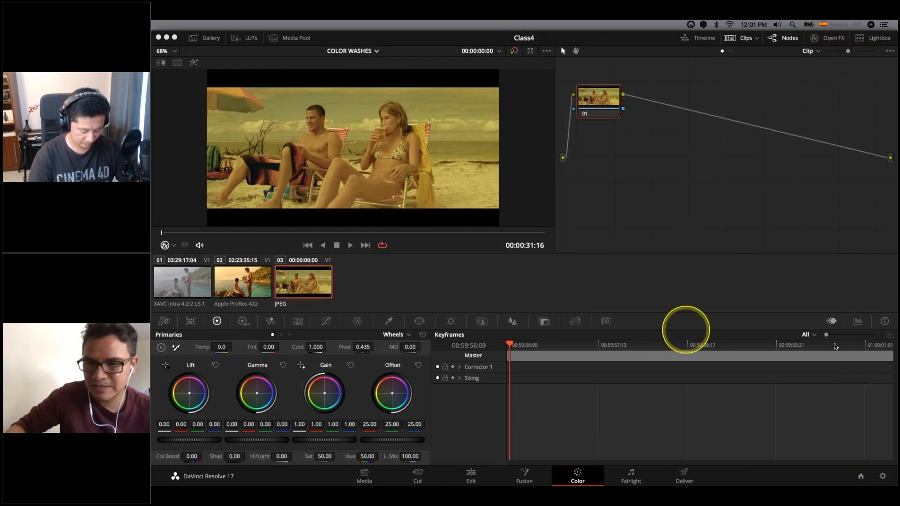
pyautogui.click(857, 321)
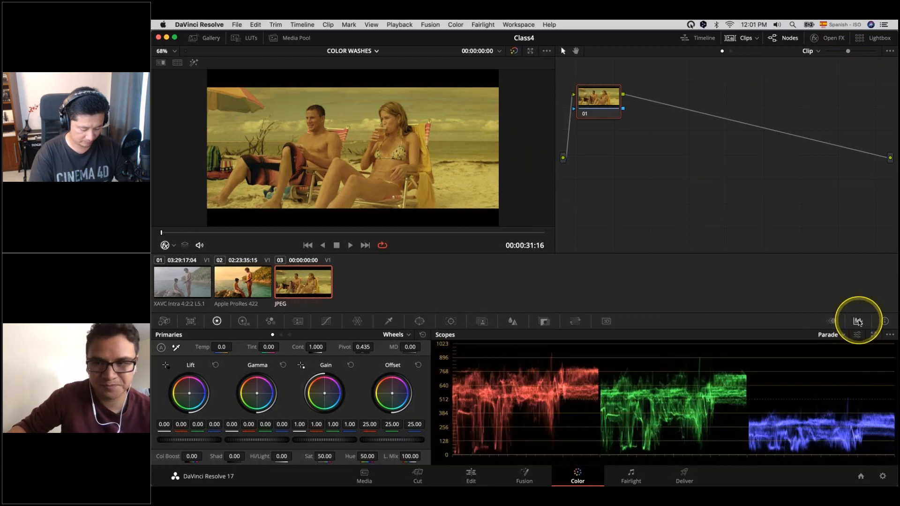
pyautogui.click(873, 334)
pyautogui.moveTo(540, 143); pyautogui.dragTo(627, 107)
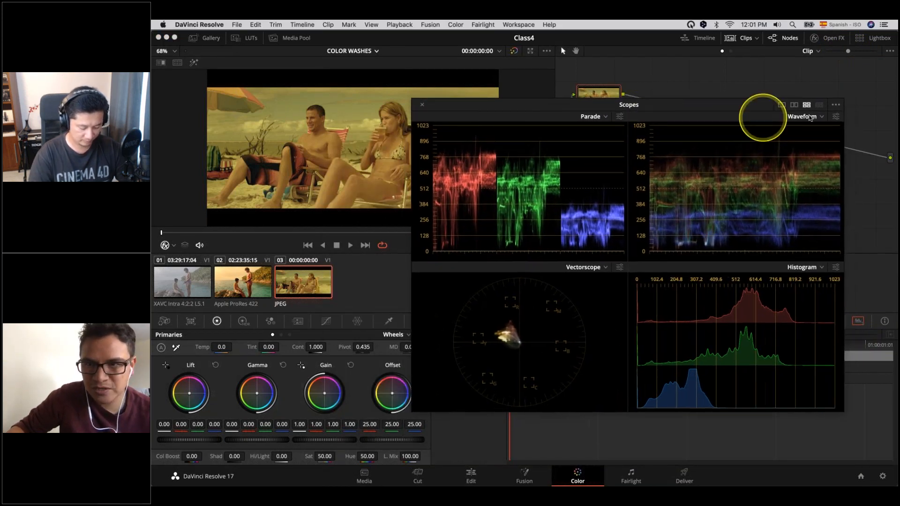
# Arrange the floating scopes as two side by side, with the Vectorscope replacing the Parade beside the Waveform
pyautogui.click(780, 105)
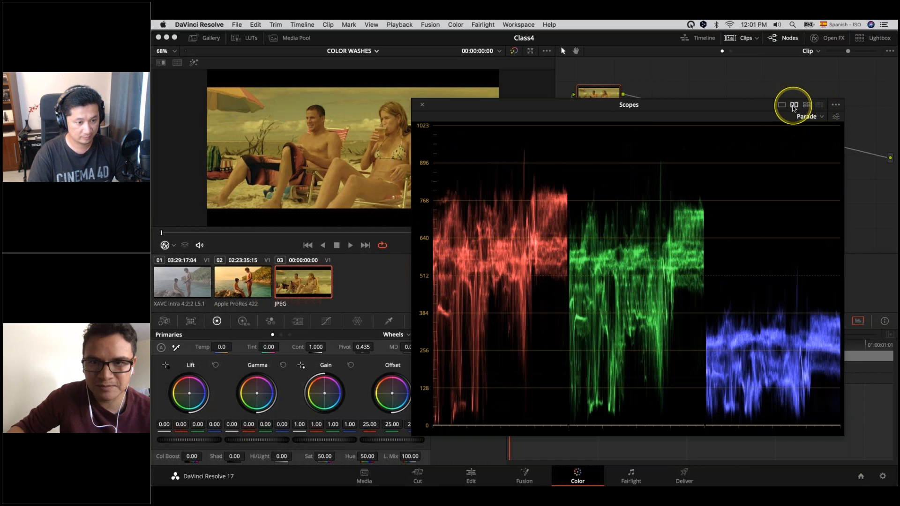
pyautogui.click(793, 106)
pyautogui.click(591, 117)
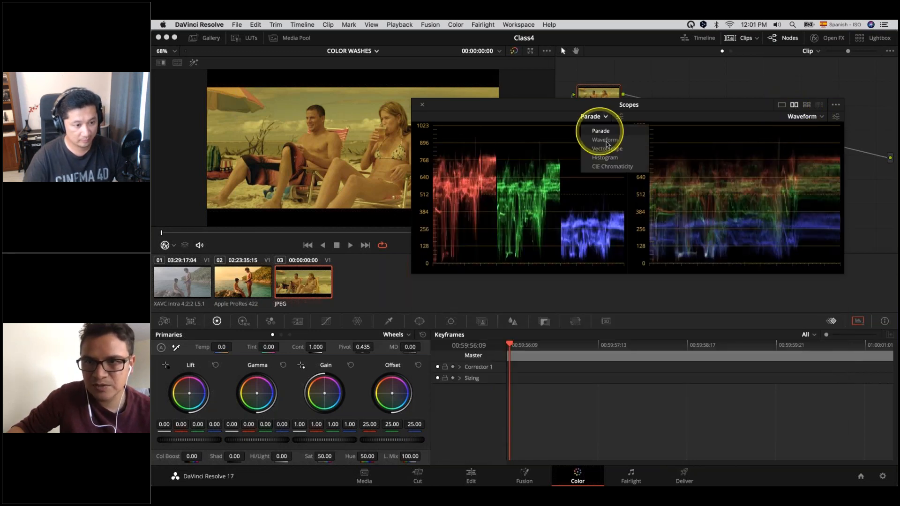
pyautogui.click(607, 149)
# Set the Waveform scope to show only the Y channel with Colorize turned off
pyautogui.click(836, 116)
pyautogui.click(760, 85)
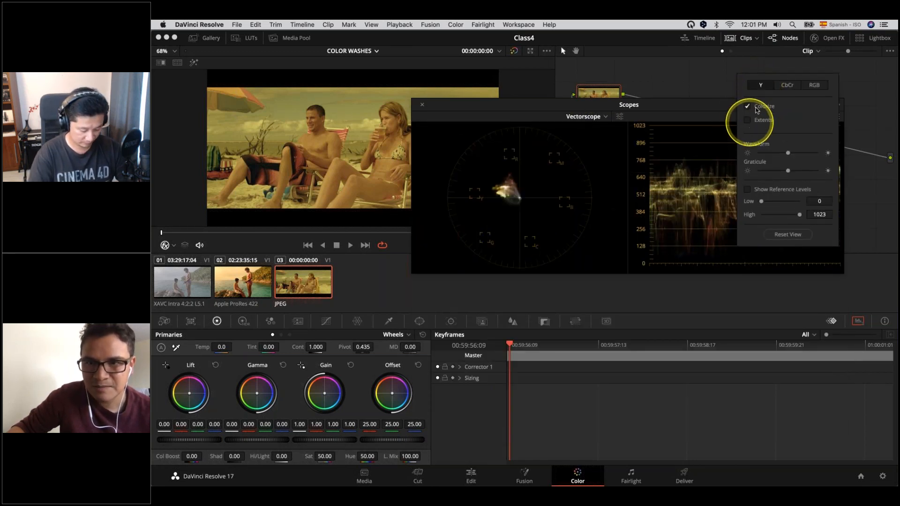
pyautogui.click(756, 107)
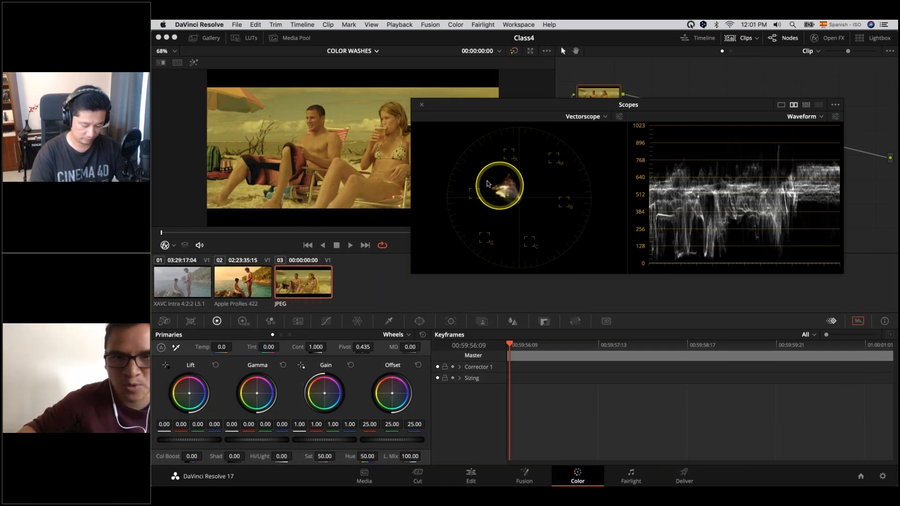
# Move the floating scopes down to uncover the node graph, and view the first clip's vectorscope and waveform traces
pyautogui.moveTo(475, 174); pyautogui.dragTo(501, 151)
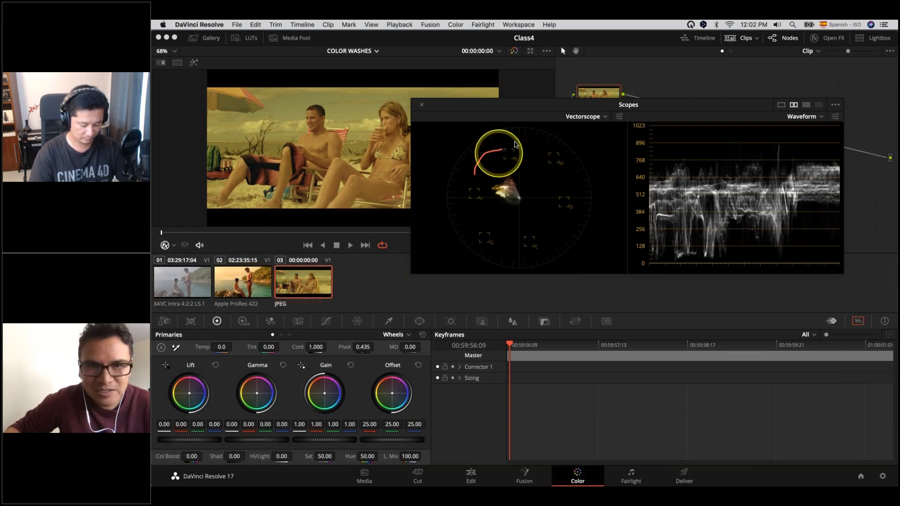
pyautogui.moveTo(543, 106)
pyautogui.mouseDown()
pyautogui.moveTo(536, 243)
pyautogui.moveTo(546, 279)
pyautogui.moveTo(557, 277)
pyautogui.mouseUp()
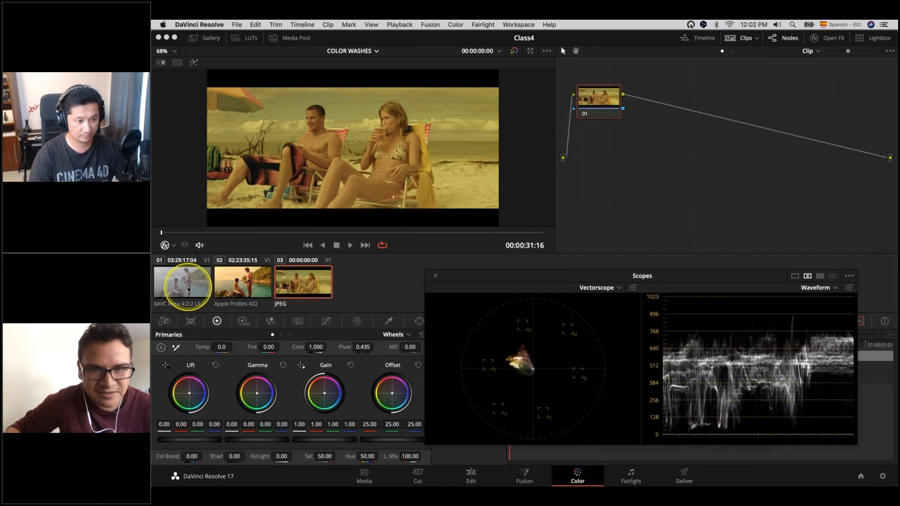
pyautogui.click(188, 289)
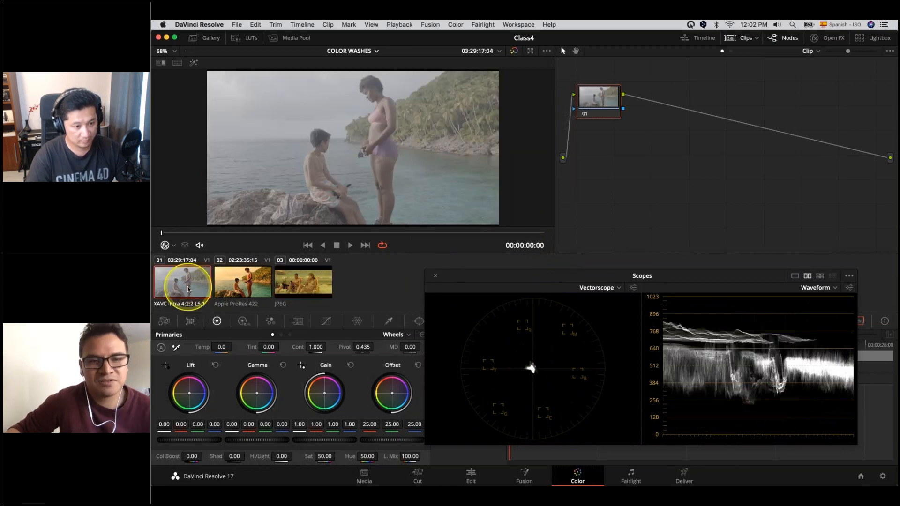
# Open the gallery and grab a still of the yellow JPEG reference clip
pyautogui.click(307, 283)
pyautogui.click(209, 37)
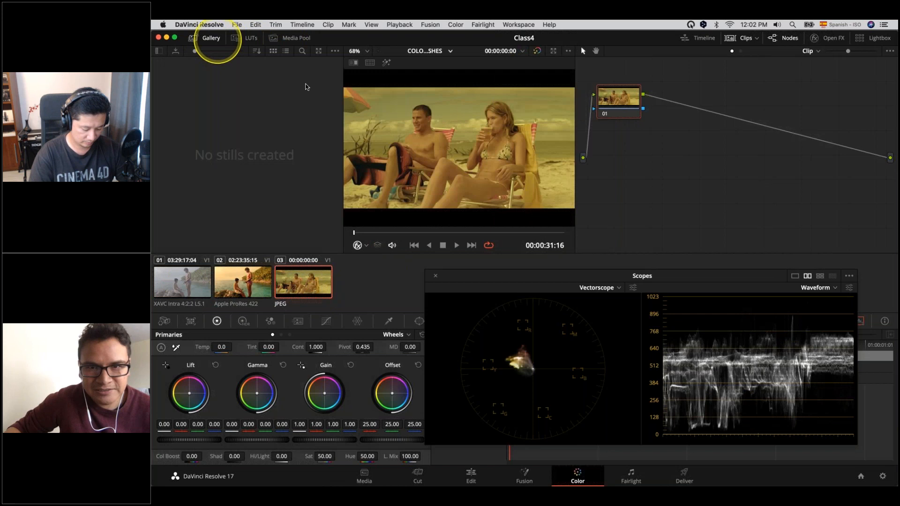
pyautogui.rightClick(425, 143)
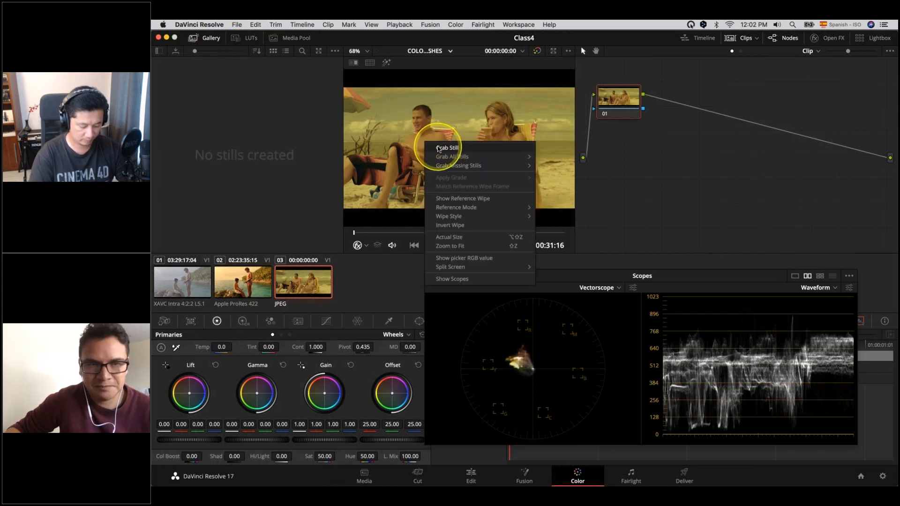
pyautogui.click(439, 148)
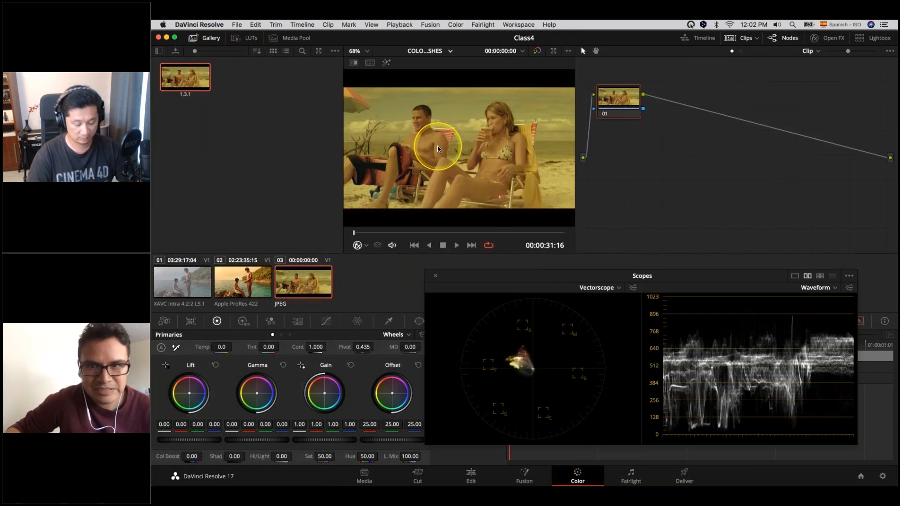
# On the first clip, move node 01 slightly lower in the graph and label it "technical"
pyautogui.click(177, 287)
pyautogui.moveTo(614, 106); pyautogui.dragTo(617, 138)
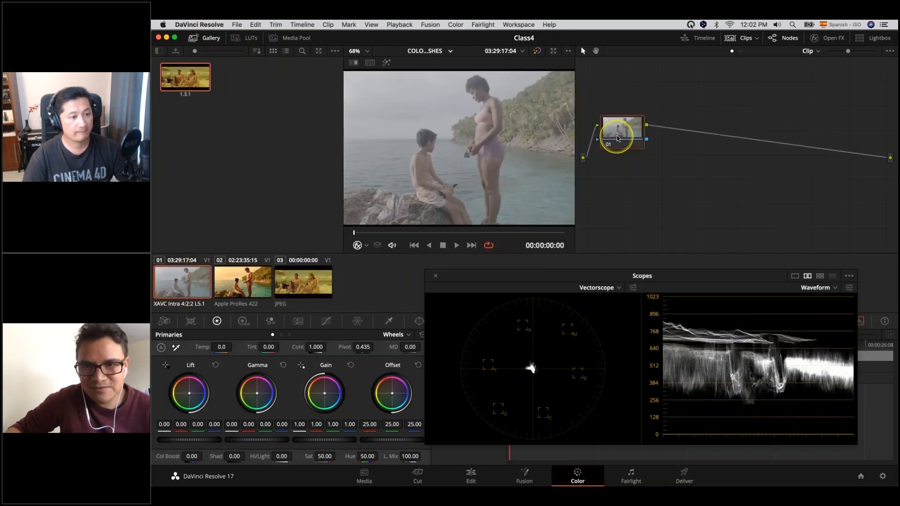
pyautogui.rightClick(619, 132)
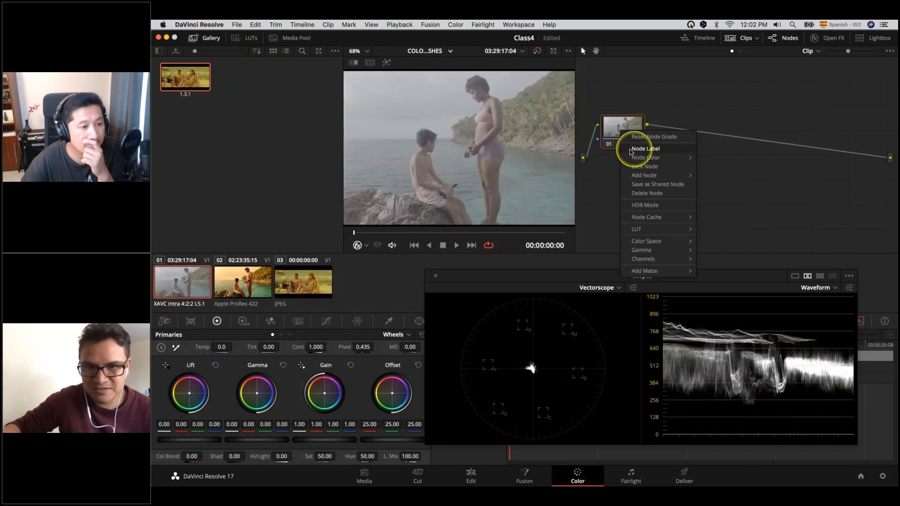
pyautogui.click(630, 149)
pyautogui.write('technical')
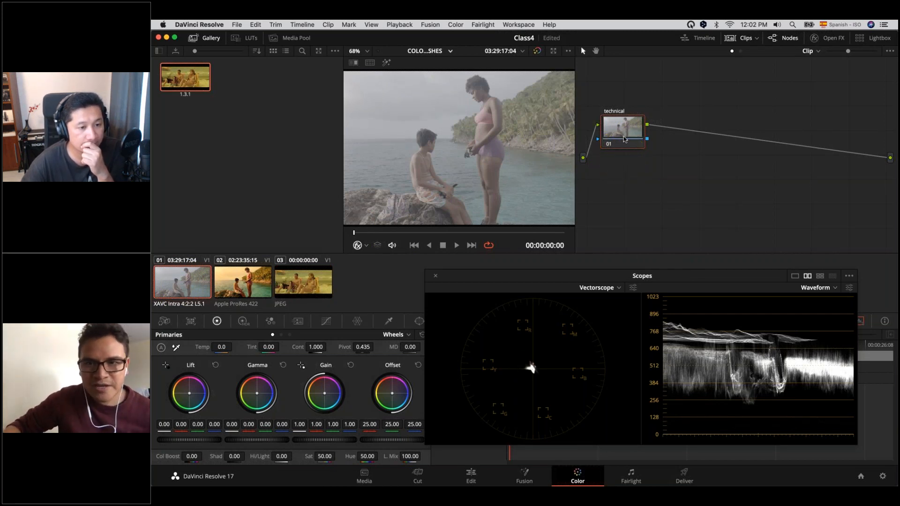
# Shorten the label of the first clip's node to "tech"
pyautogui.click(621, 140)
pyautogui.click(623, 131)
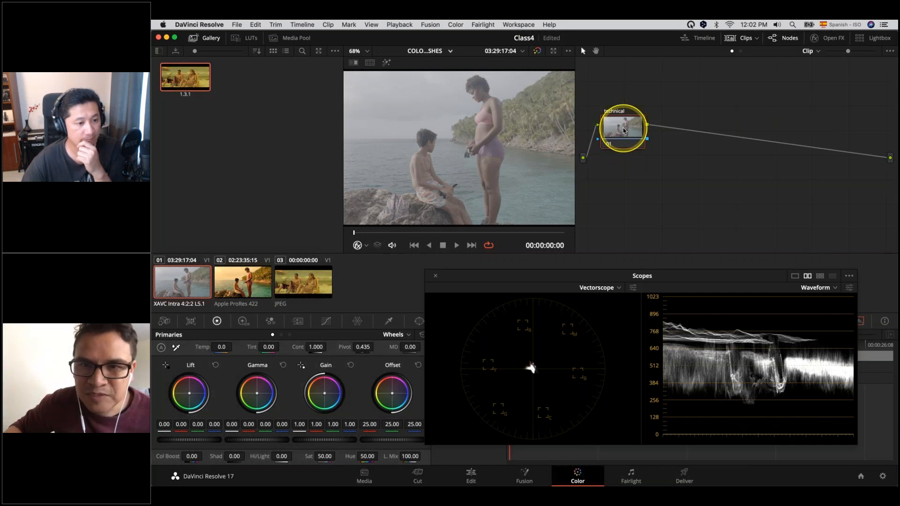
pyautogui.rightClick(623, 130)
pyautogui.click(640, 141)
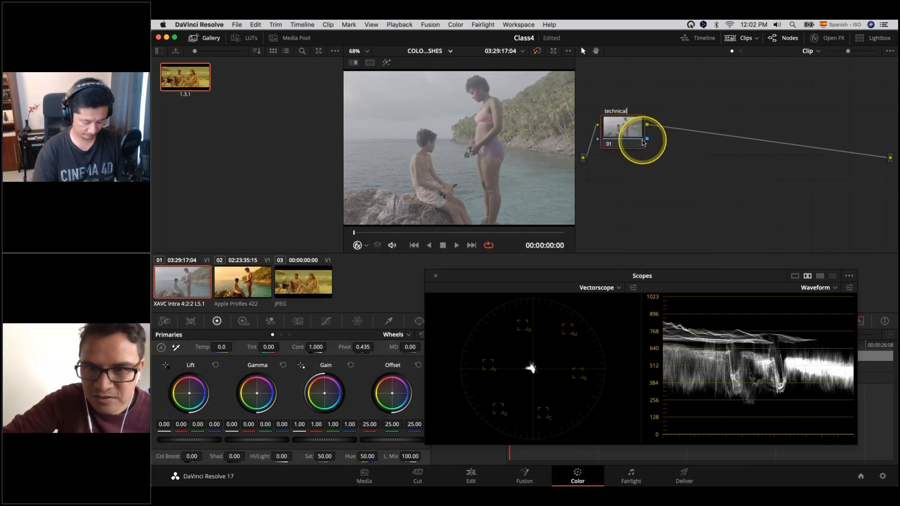
pyautogui.write('tech')
pyautogui.press('Return')
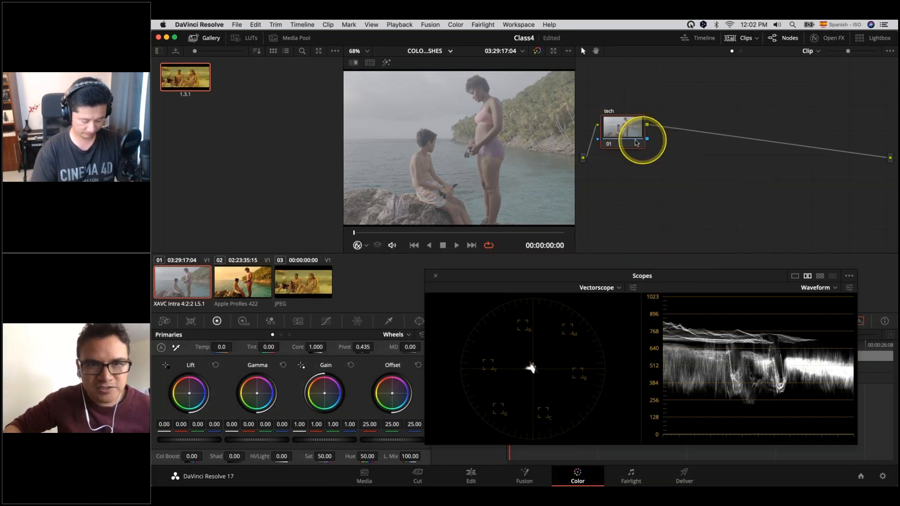
# Compare the first clip with the grabbed reference still using an image wipe, shifting the wipe edge before turning it off
pyautogui.click(352, 64)
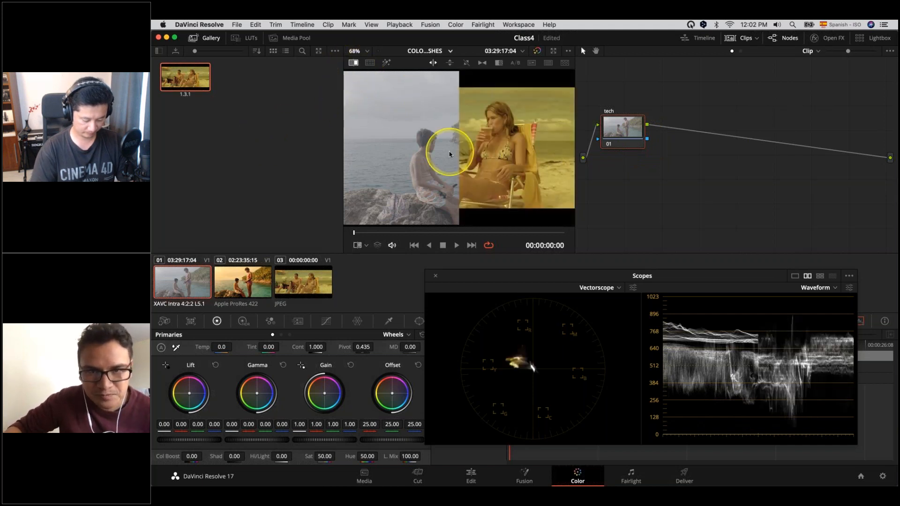
pyautogui.moveTo(428, 161); pyautogui.dragTo(503, 163)
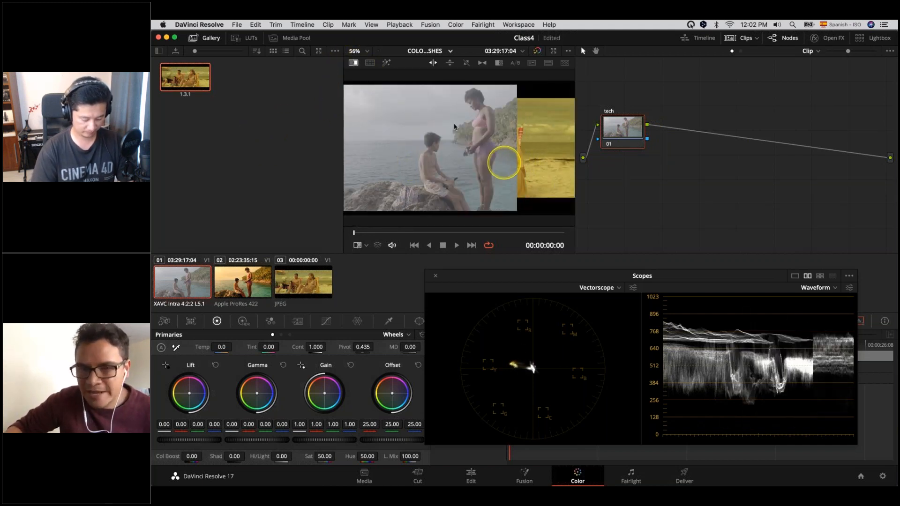
pyautogui.click(354, 63)
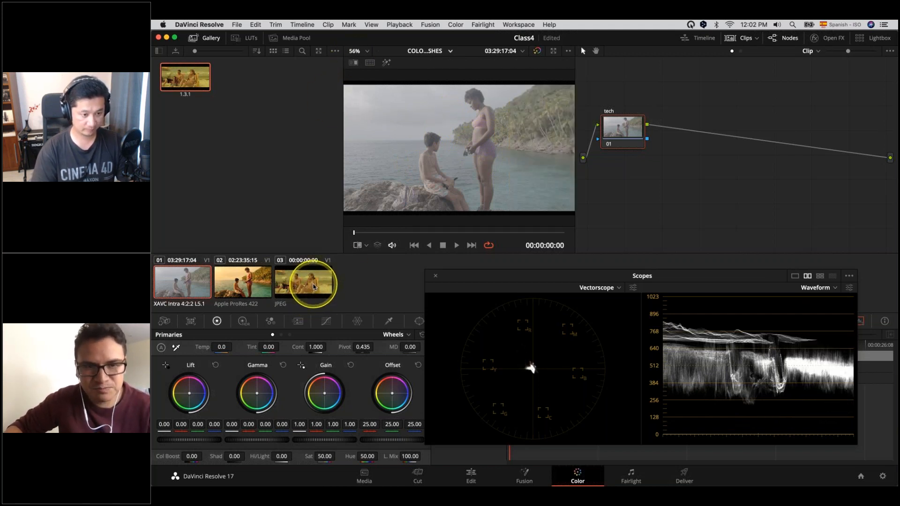
# Show the first clip and the JPEG reference side by side in a Selected Clips split screen, with the gallery hidden and the image enlarged
pyautogui.click(313, 286)
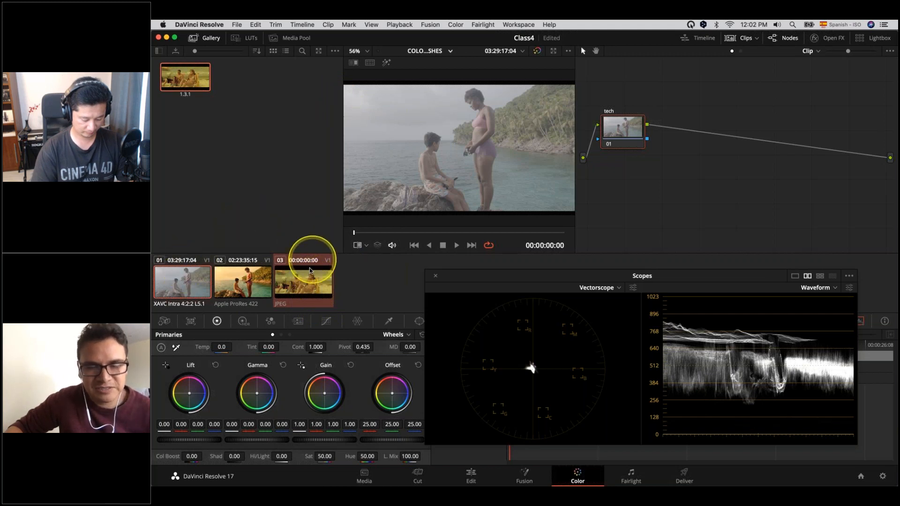
pyautogui.click(369, 64)
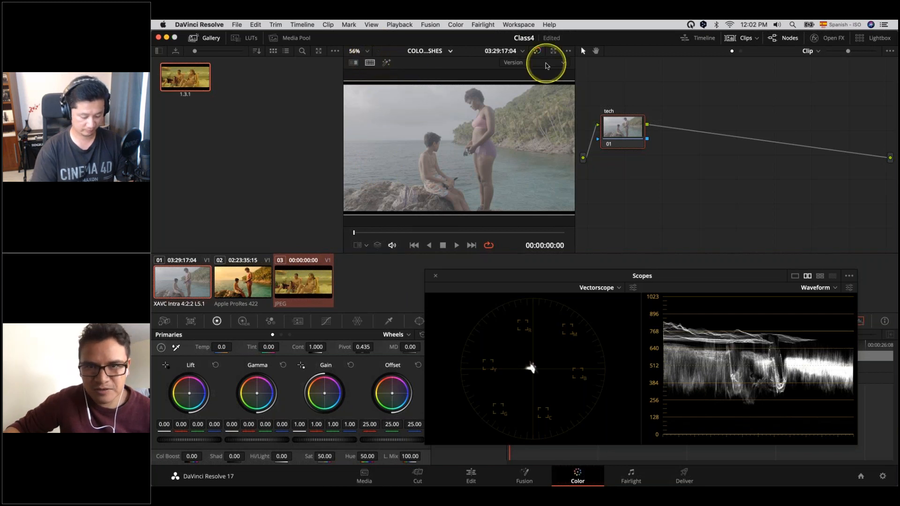
pyautogui.click(545, 63)
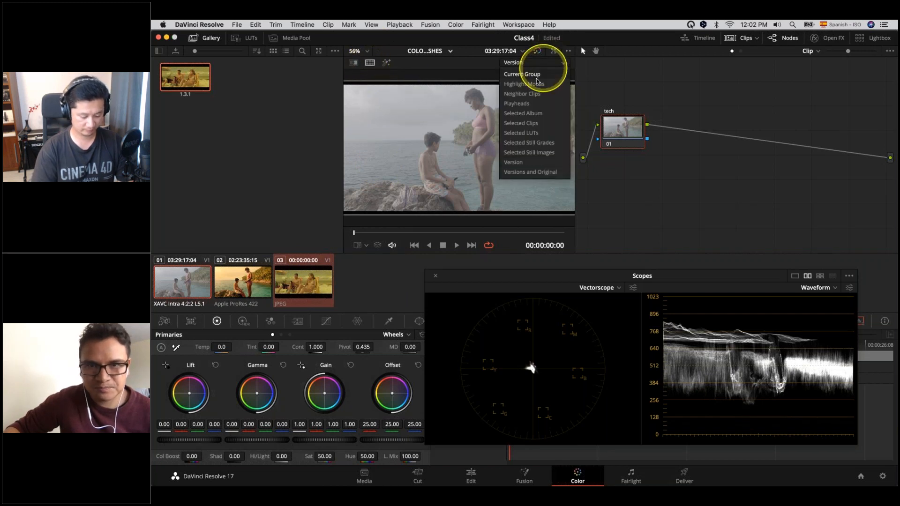
pyautogui.click(534, 124)
pyautogui.click(210, 38)
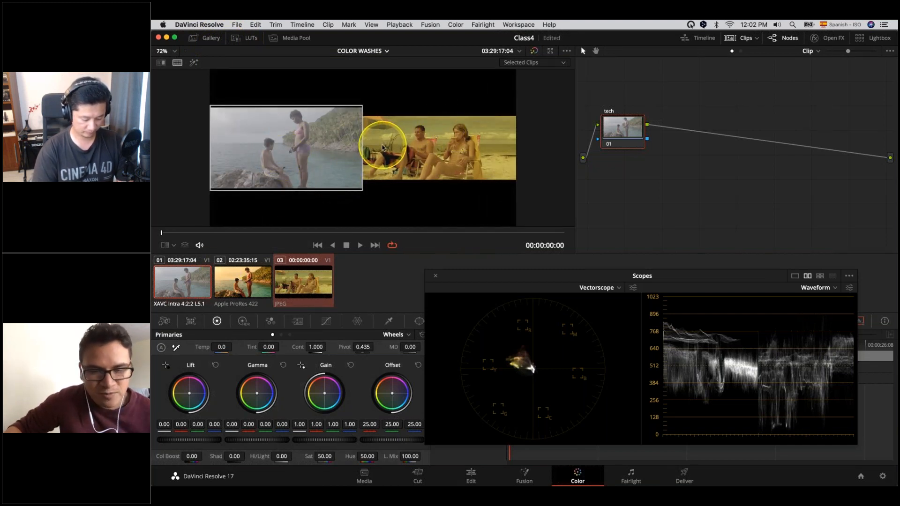
pyautogui.scroll(2, 392, 178)
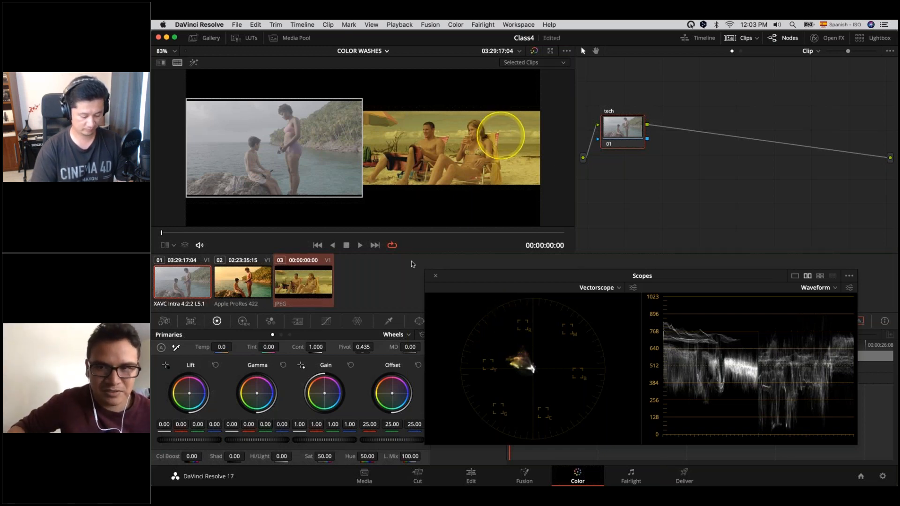
# Swing the first clip's Gain color balance through blue, settling on a yellow wash of red 1.18, green 0.99 and blue 0.51
pyautogui.moveTo(325, 392); pyautogui.dragTo(387, 382)
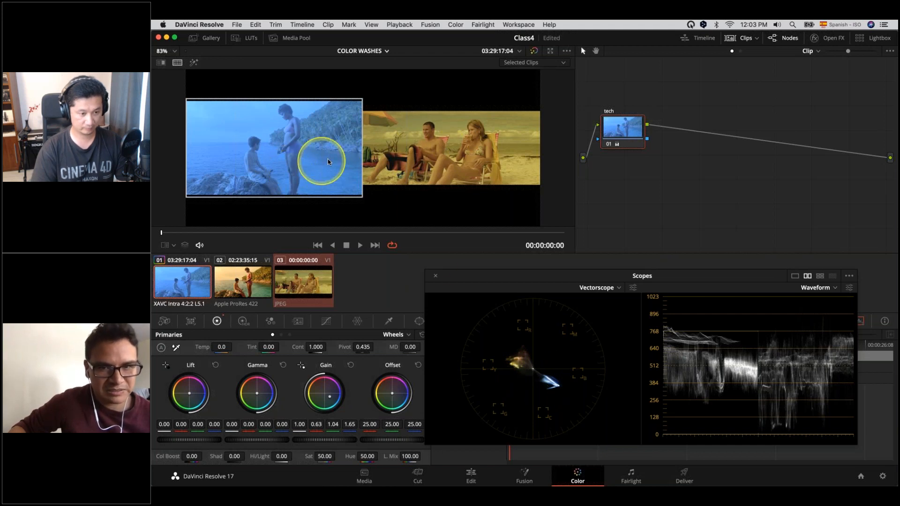
pyautogui.moveTo(363, 397)
pyautogui.mouseDown()
pyautogui.moveTo(335, 399)
pyautogui.moveTo(337, 369)
pyautogui.mouseUp()
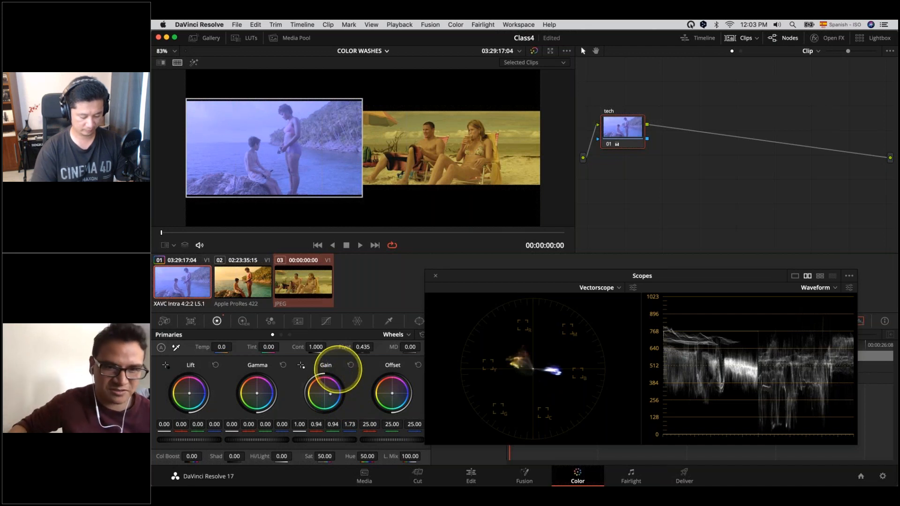
pyautogui.moveTo(328, 381); pyautogui.dragTo(300, 388)
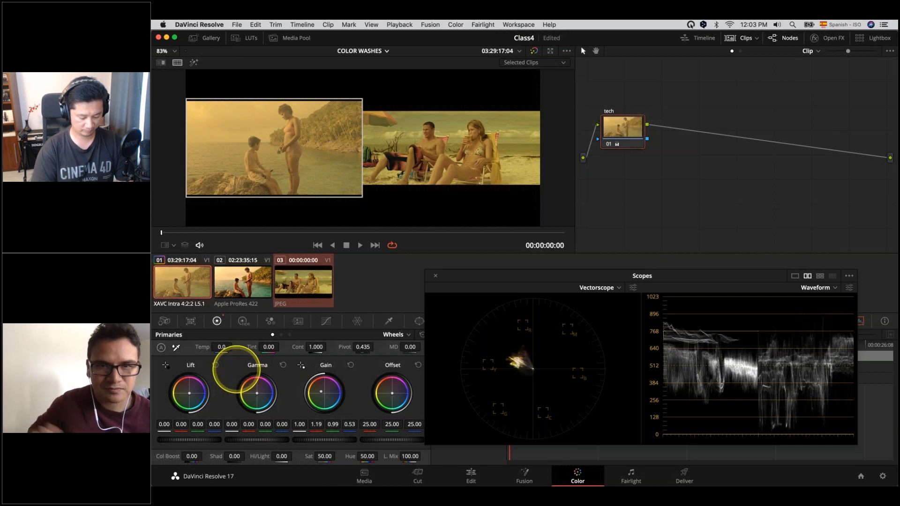
pyautogui.moveTo(323, 393); pyautogui.dragTo(321, 391)
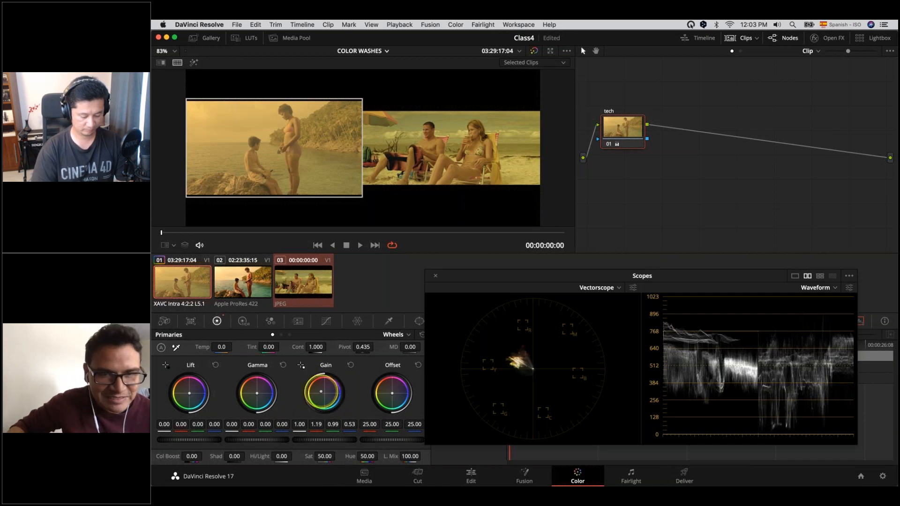
pyautogui.moveTo(321, 391); pyautogui.dragTo(321, 391)
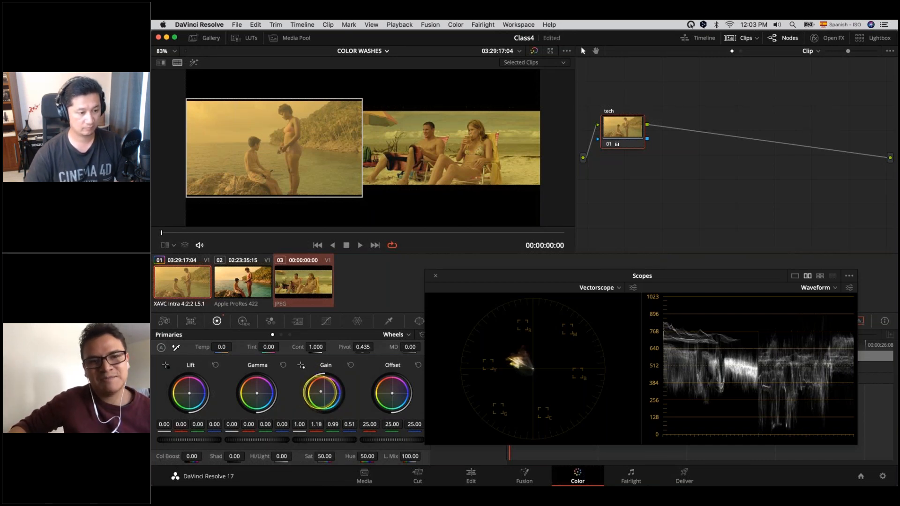
pyautogui.scroll(2, 350, 157)
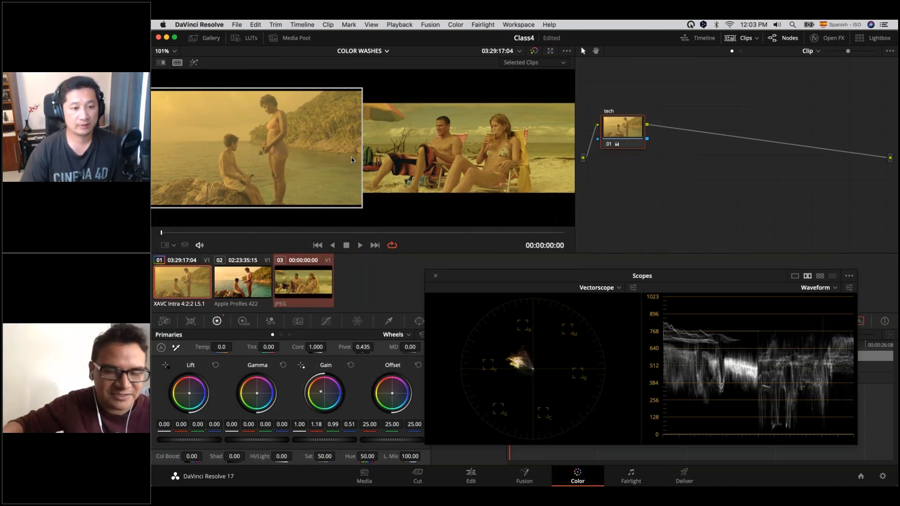
pyautogui.scroll(-1, 356, 154)
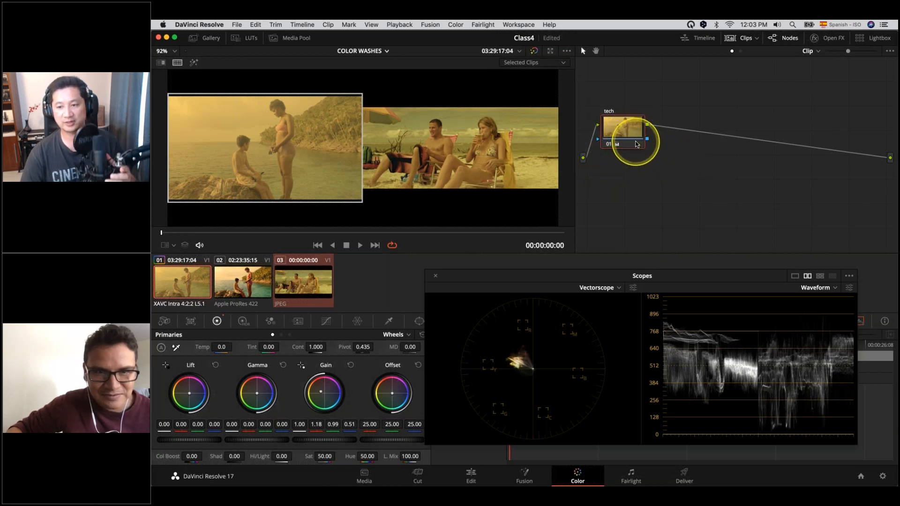
pyautogui.click(628, 190)
pyautogui.click(604, 201)
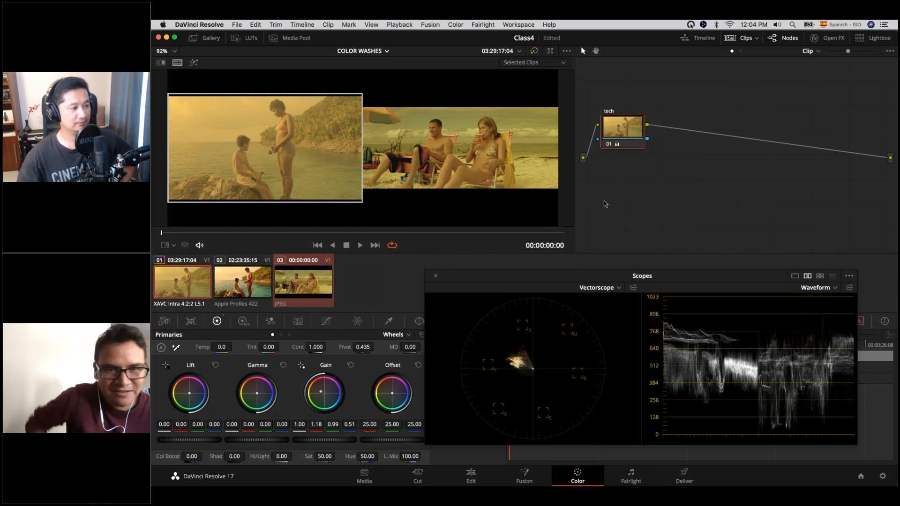
# Increase the first clip's contrast by lowering master Lift to -0.13 and raising master Gain to 1.04
pyautogui.click(435, 168)
pyautogui.scroll(2, 331, 168)
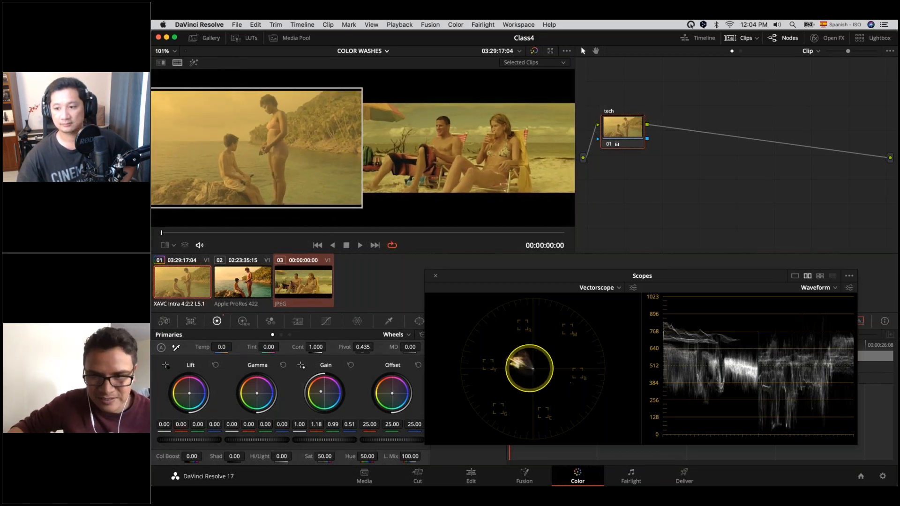
pyautogui.moveTo(202, 446); pyautogui.dragTo(200, 446)
pyautogui.moveTo(340, 447); pyautogui.dragTo(347, 446)
pyautogui.moveTo(212, 443); pyautogui.dragTo(208, 445)
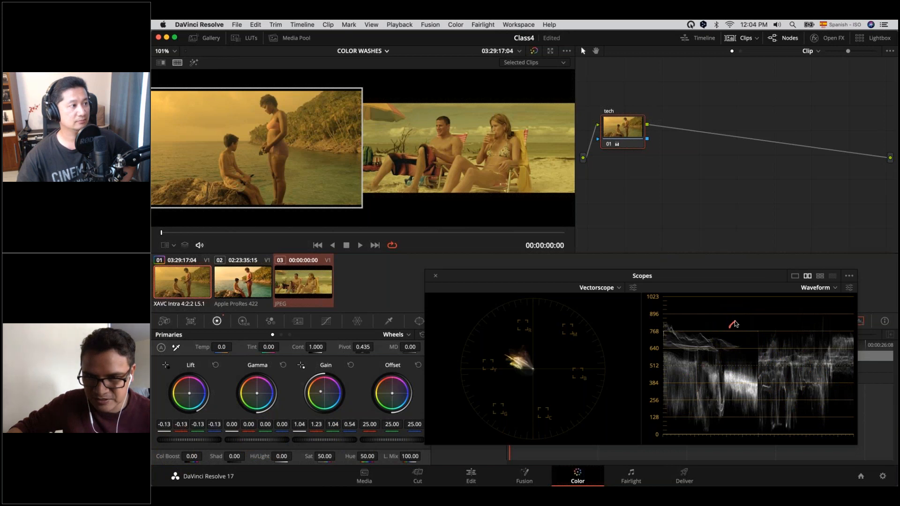
# Compare the waveform highlights of both images, lower master Lift to -0.14, and raise master Gamma to 0.03
pyautogui.moveTo(808, 324); pyautogui.dragTo(825, 315)
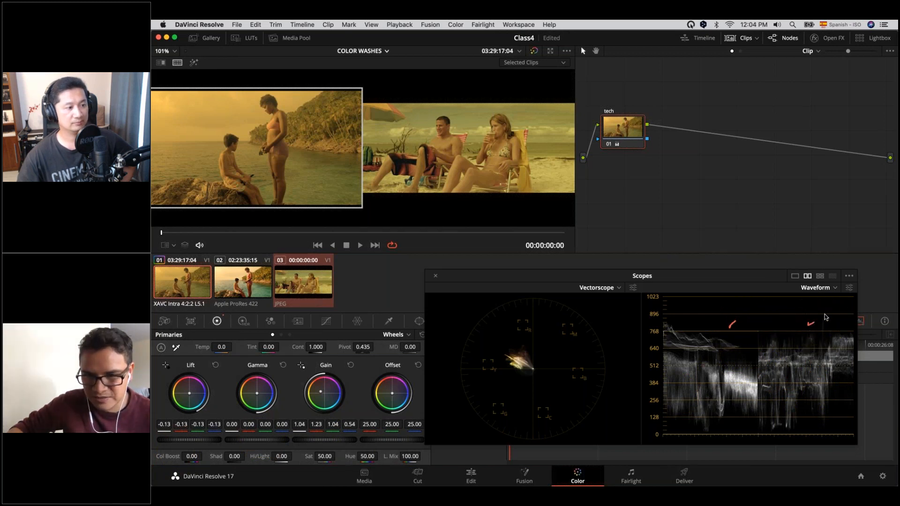
pyautogui.moveTo(184, 441); pyautogui.dragTo(177, 442)
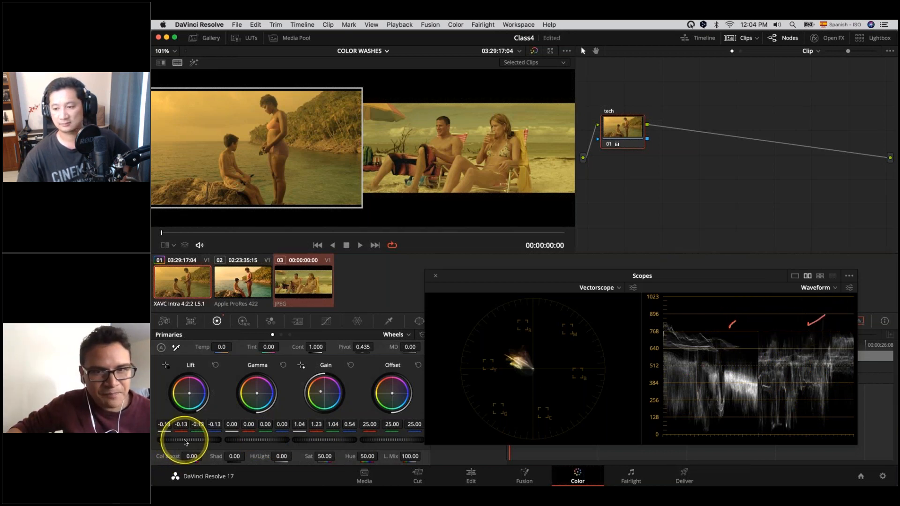
pyautogui.moveTo(248, 441)
pyautogui.mouseDown()
pyautogui.moveTo(257, 440)
pyautogui.moveTo(248, 440)
pyautogui.mouseUp()
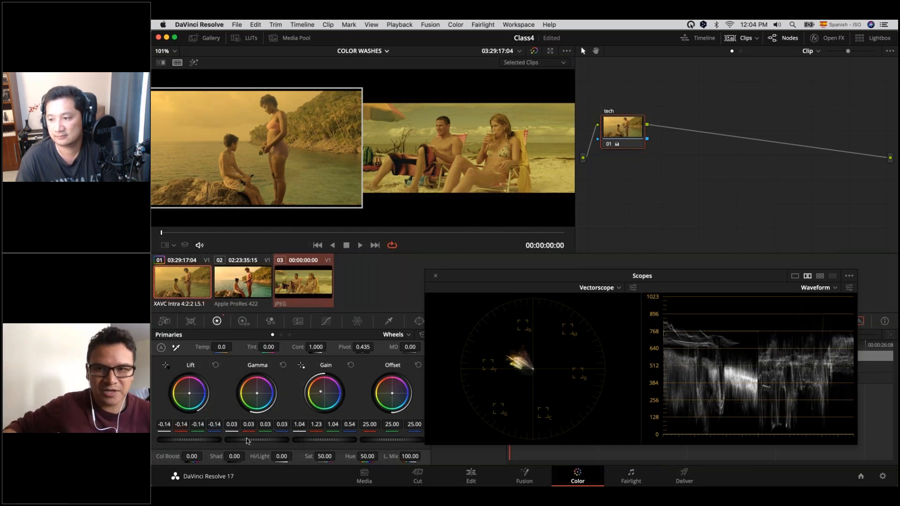
# Show the gallery and turn off the split screen so the first clip's graded image is viewed alone
pyautogui.moveTo(615, 126); pyautogui.dragTo(636, 130)
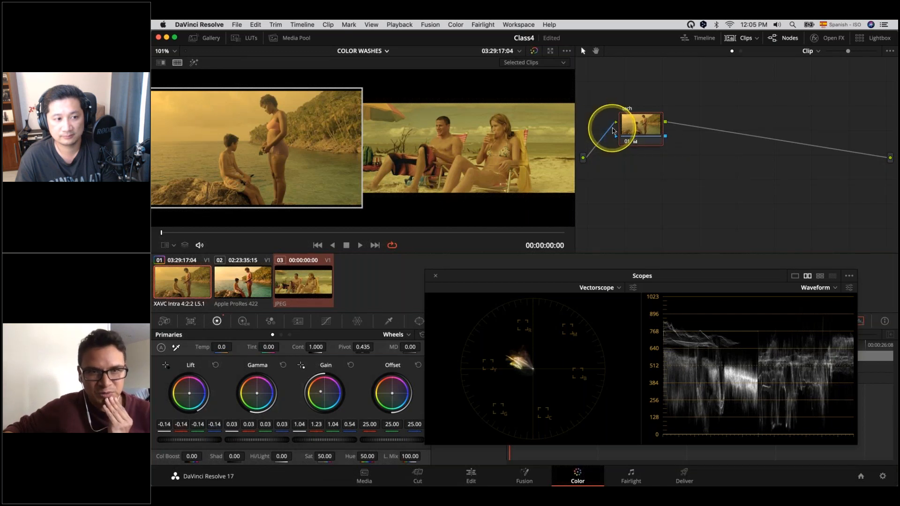
pyautogui.click(210, 40)
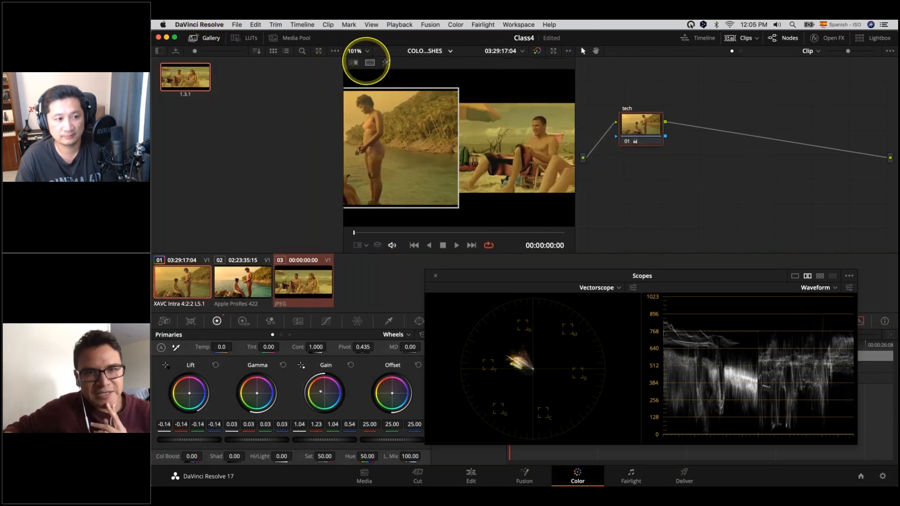
pyautogui.click(368, 62)
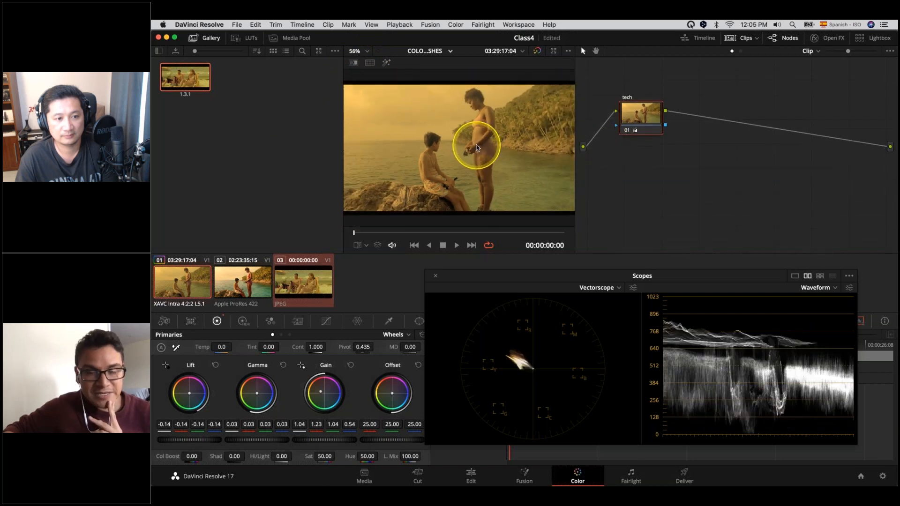
pyautogui.scroll(-1, 477, 149)
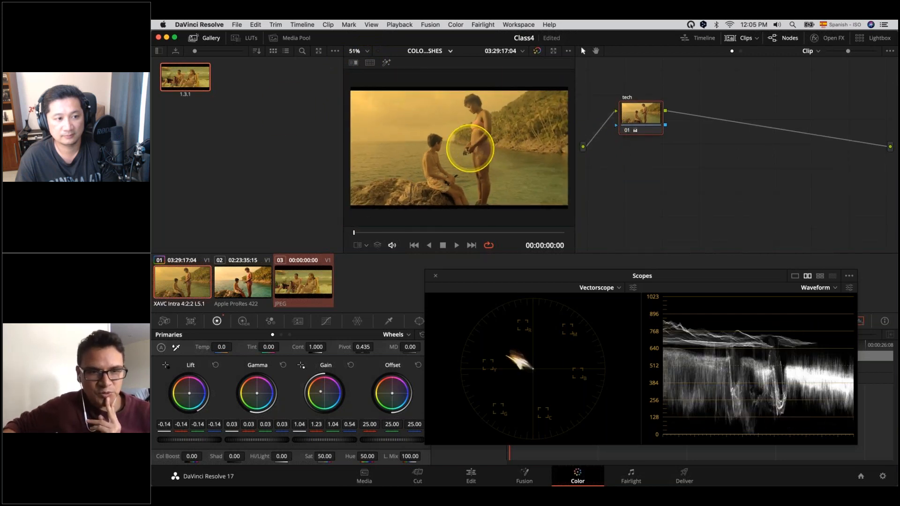
# Create a new local version named Version 2 for the first clip, and show version names beneath the clip thumbnails
pyautogui.click(194, 285)
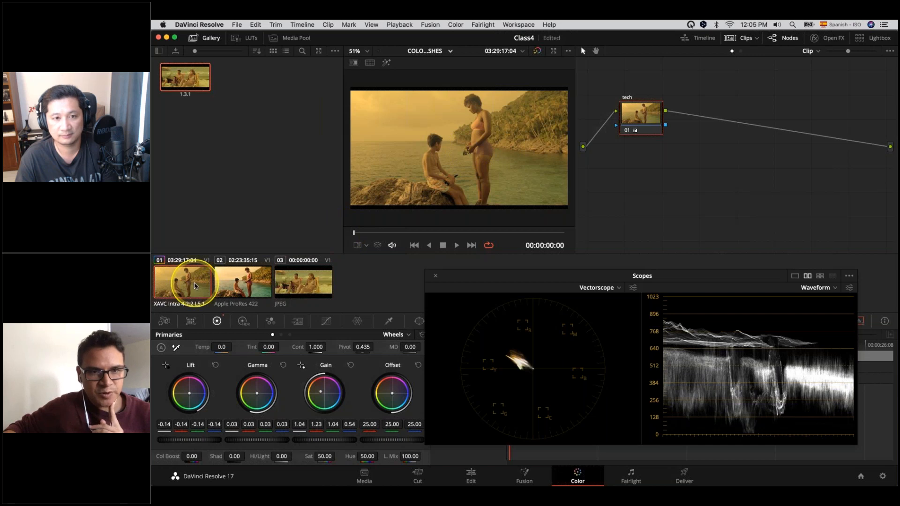
pyautogui.rightClick(194, 285)
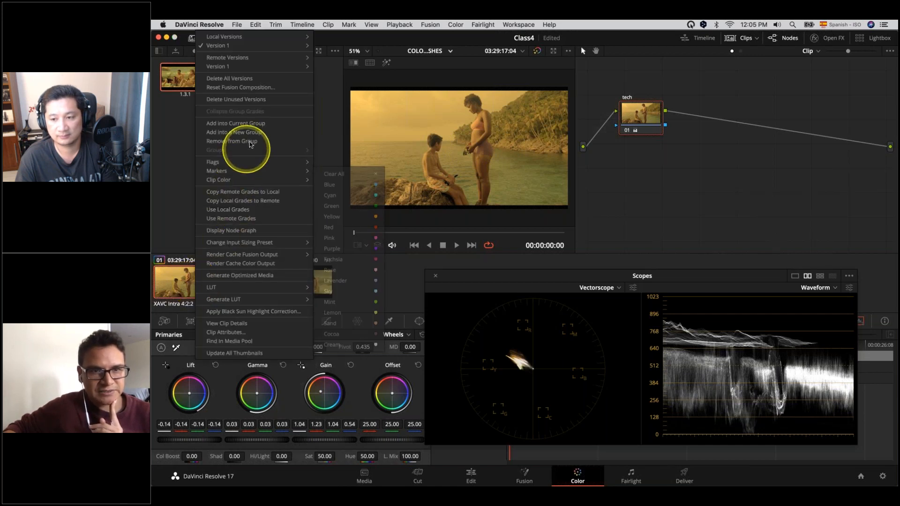
pyautogui.moveTo(268, 38)
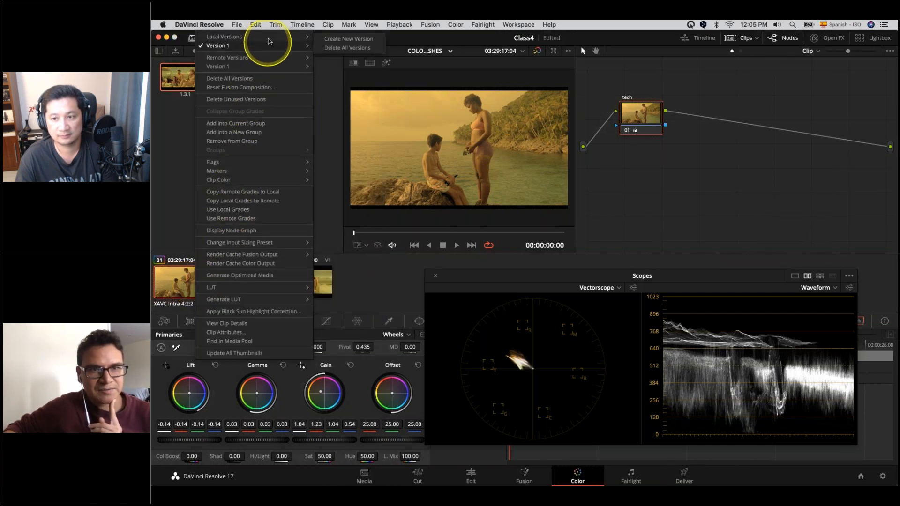
pyautogui.click(346, 40)
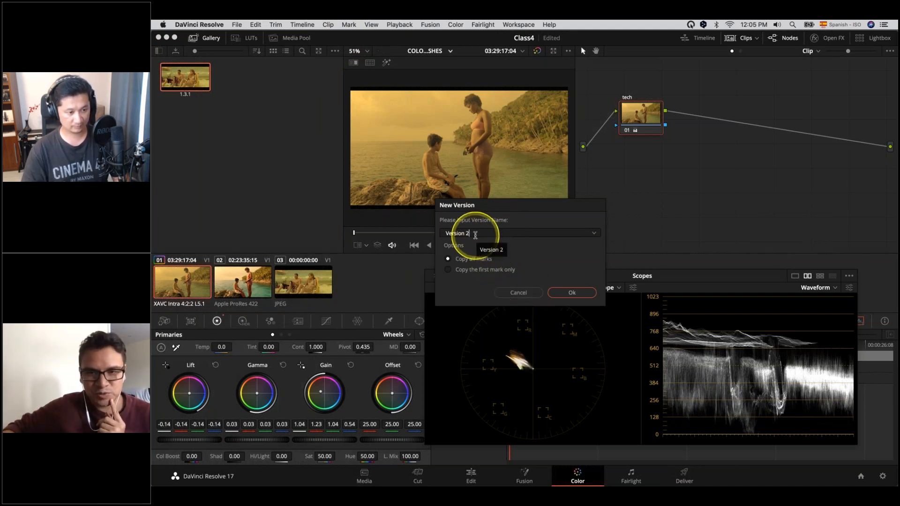
pyautogui.click(572, 293)
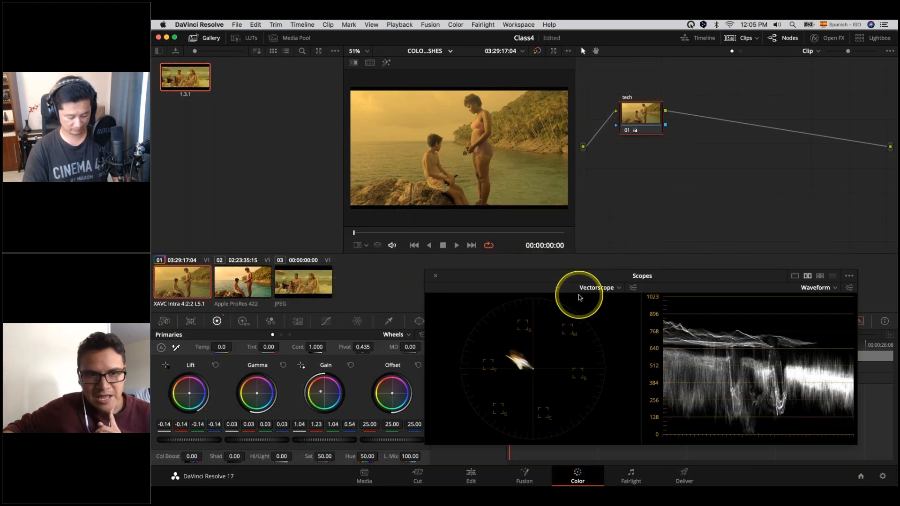
pyautogui.click(191, 306)
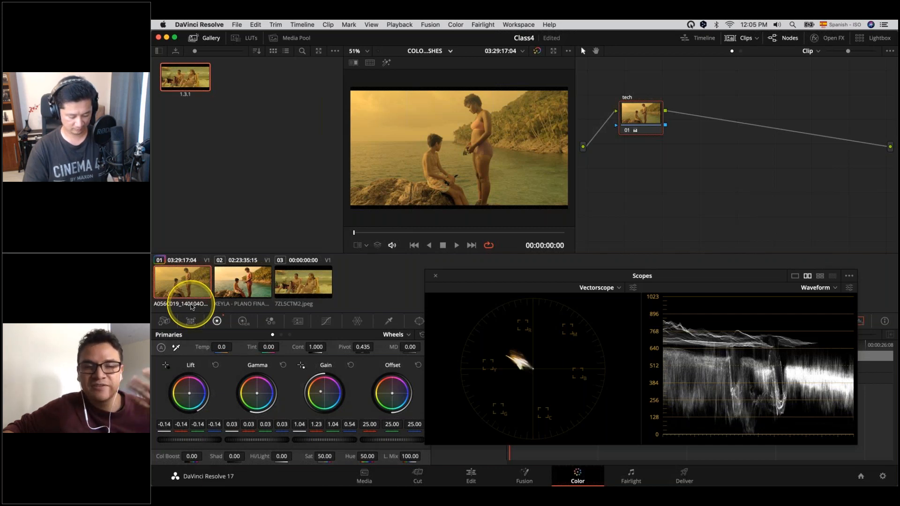
pyautogui.click(177, 304)
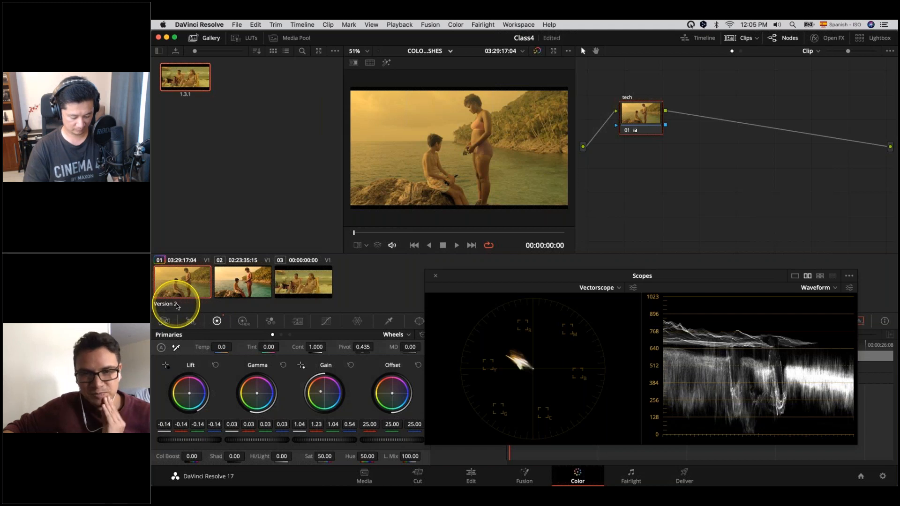
# Load Version 1 of the first clip and review the load, rename and delete options for both versions
pyautogui.rightClick(192, 285)
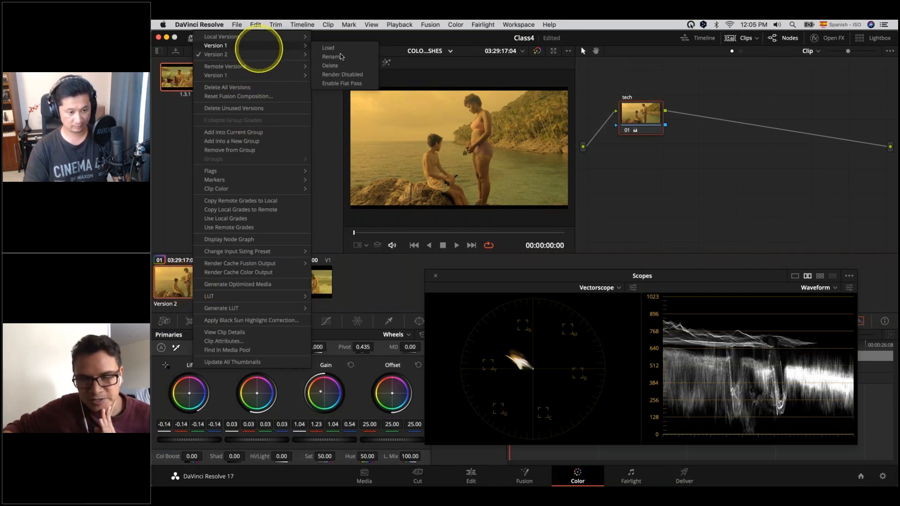
pyautogui.click(328, 47)
pyautogui.rightClick(192, 285)
pyautogui.moveTo(257, 46)
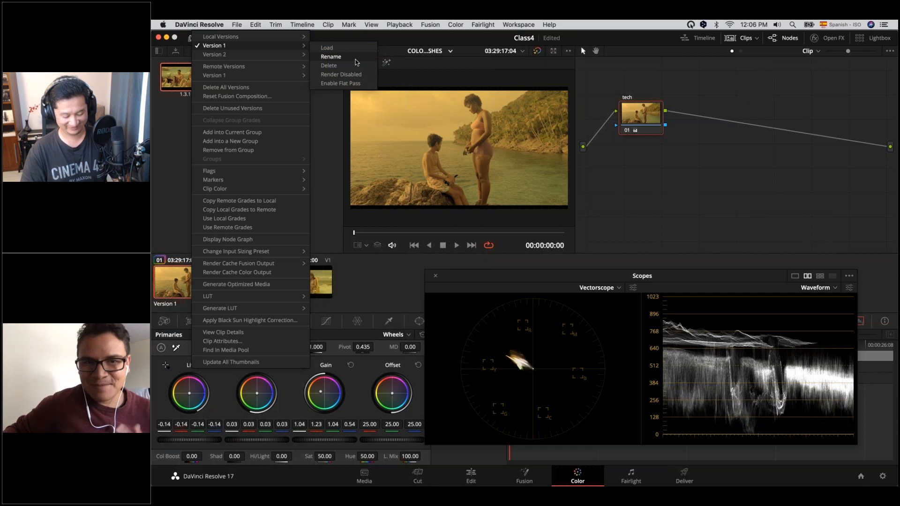
pyautogui.click(357, 61)
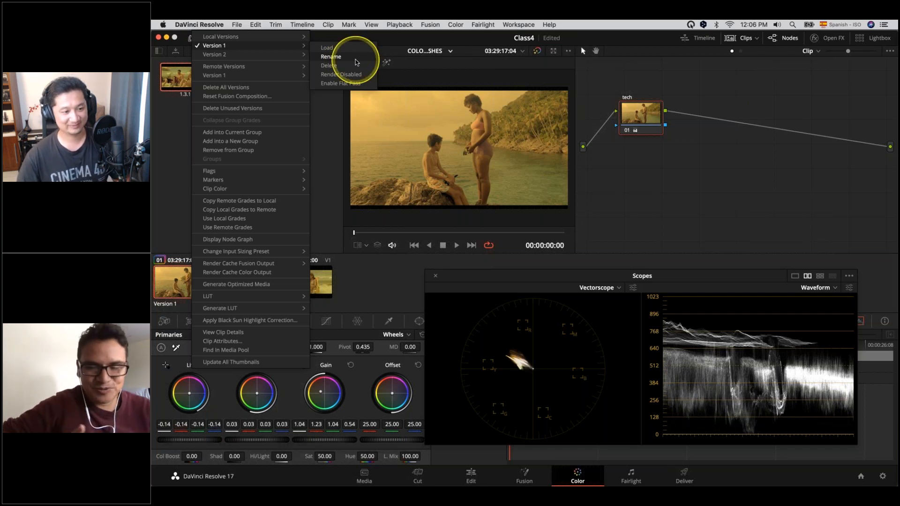
pyautogui.click(203, 295)
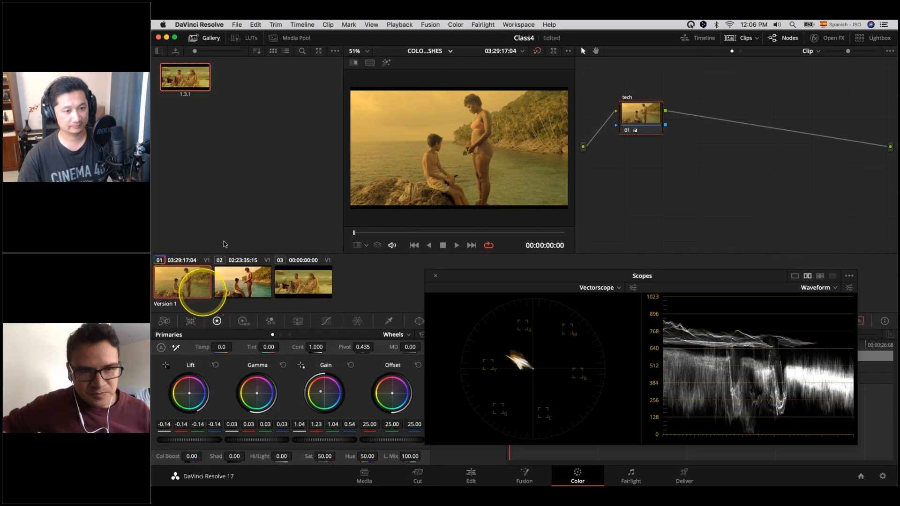
pyautogui.rightClick(201, 287)
pyautogui.moveTo(295, 54)
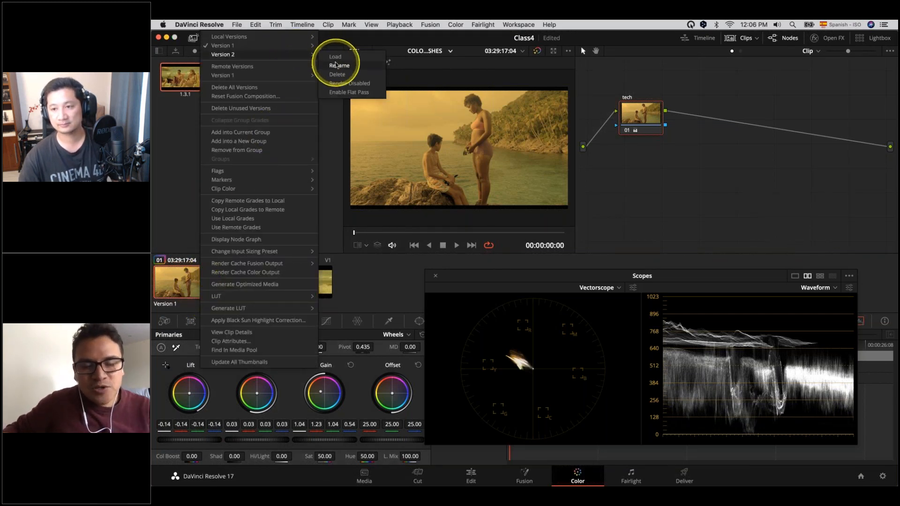
pyautogui.click(643, 176)
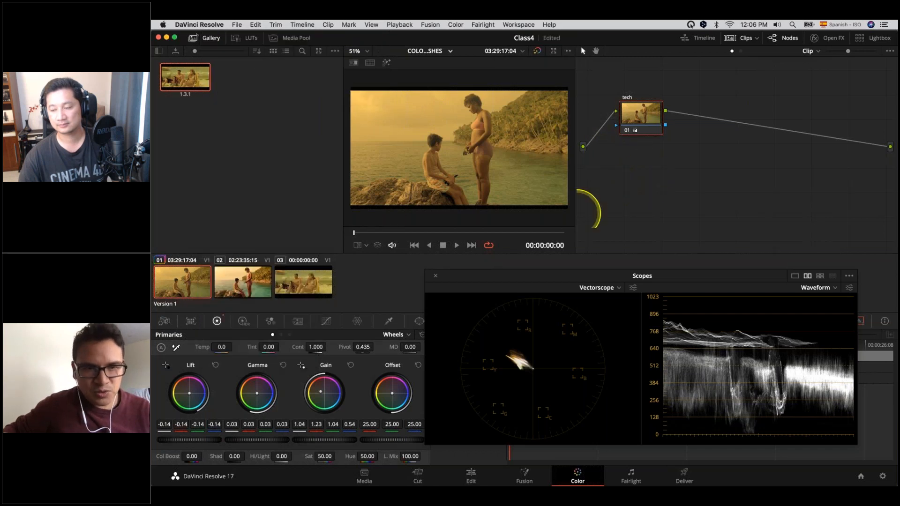
# Switch back and forth between Version 1 and Version 2 of the first clip, ending on Version 2
pyautogui.click(190, 291)
pyautogui.click(190, 292)
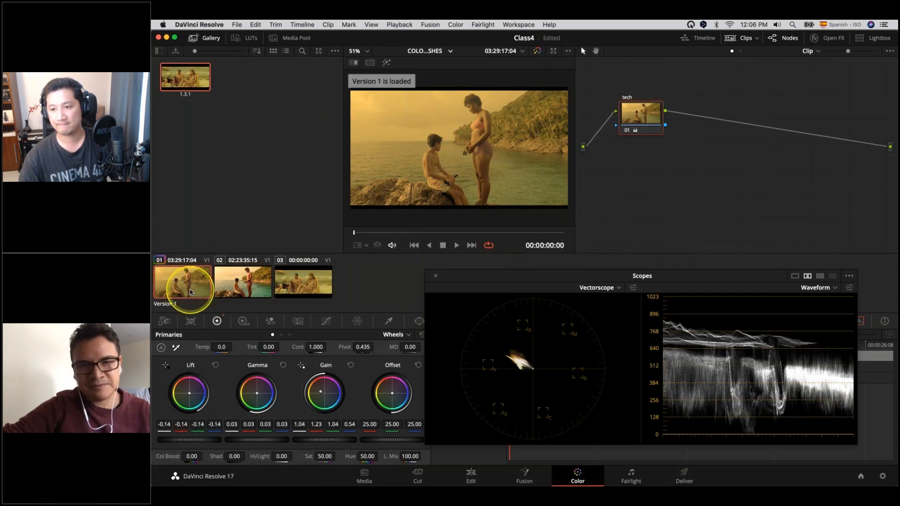
pyautogui.click(190, 292)
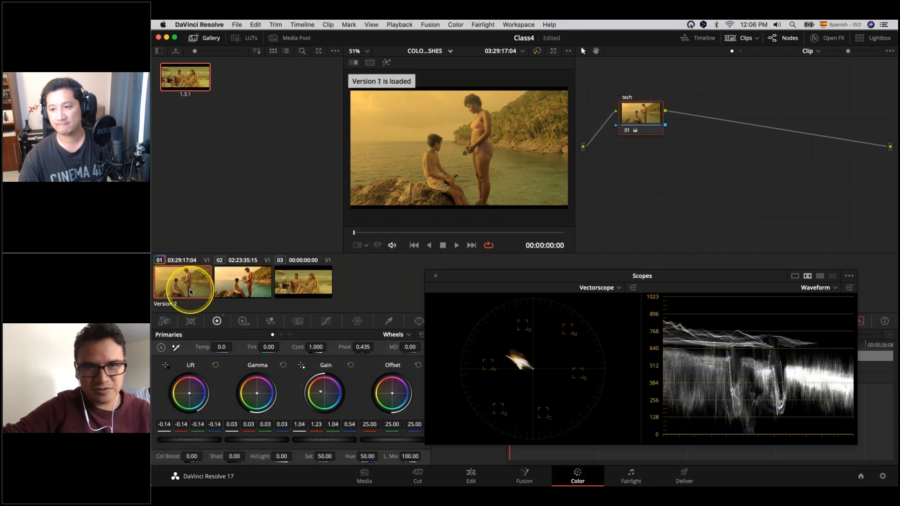
pyautogui.click(190, 292)
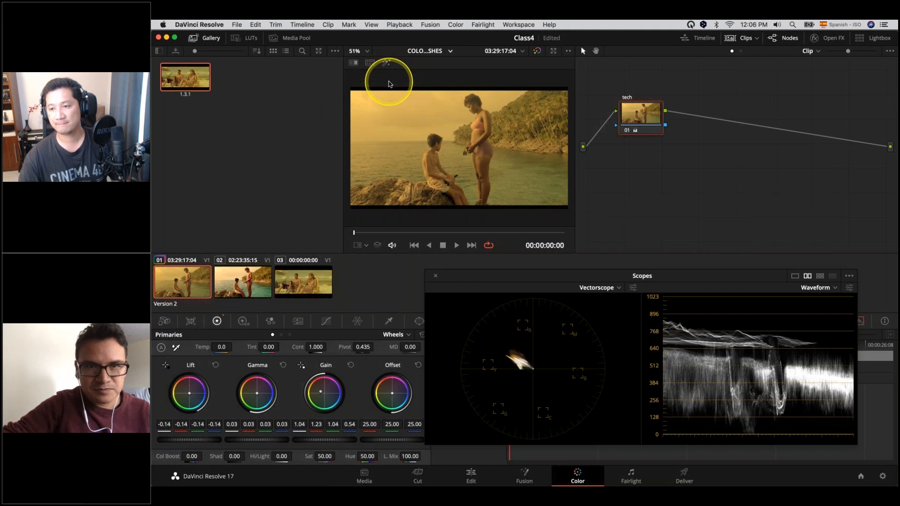
pyautogui.press('super+b')
pyautogui.press('super+n')
pyautogui.press('super+b')
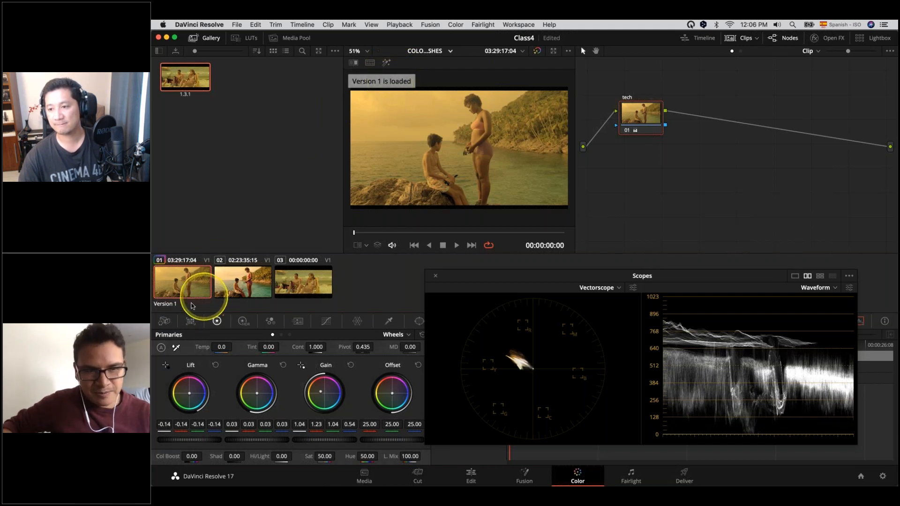
pyautogui.press('super+n')
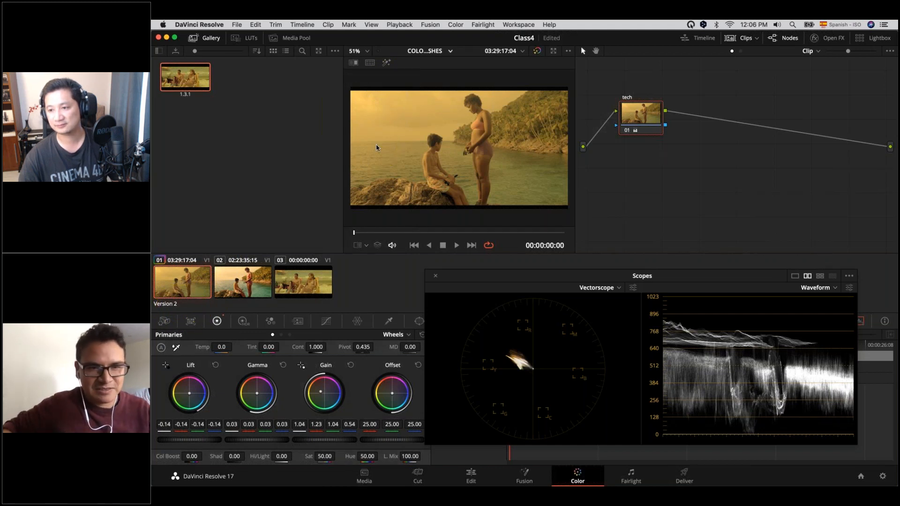
# Reset the tech node's grade in Version 2, and show the clip beside the JPEG reference in an enlarged split screen with the gallery hidden
pyautogui.rightClick(642, 115)
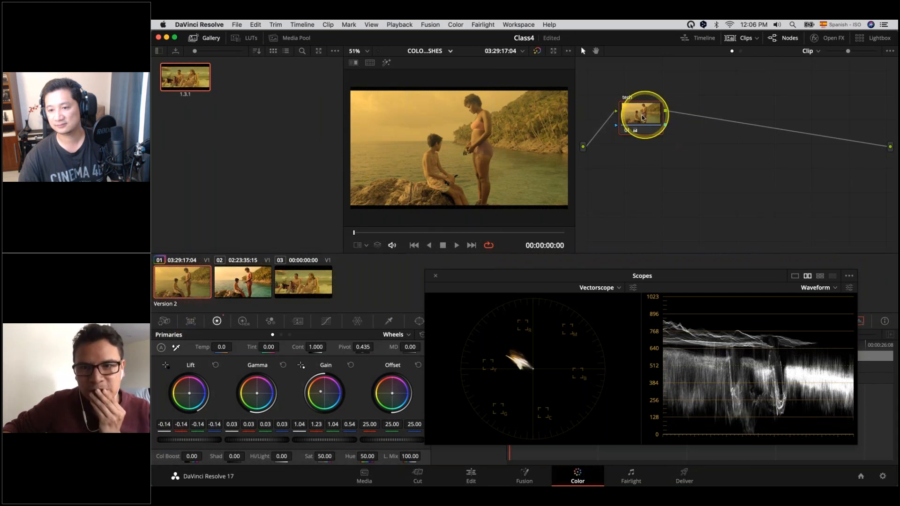
pyautogui.click(658, 122)
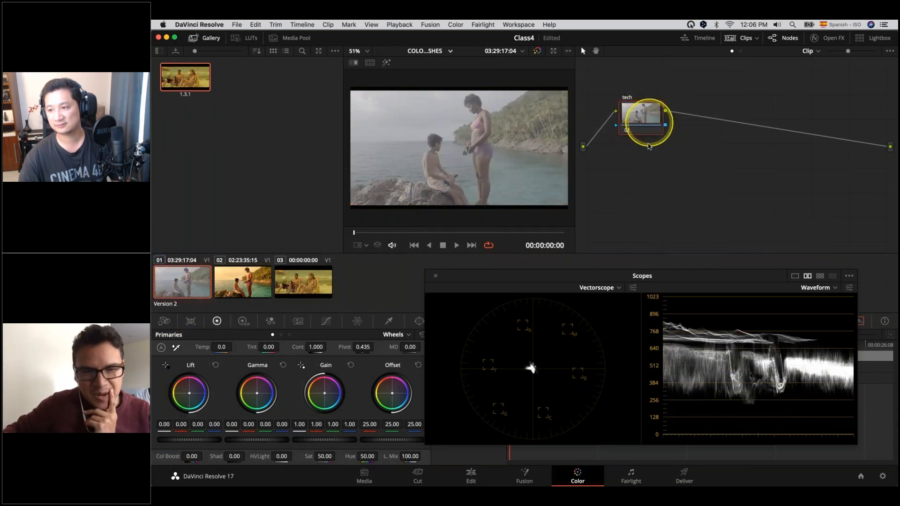
pyautogui.click(297, 293)
pyautogui.click(211, 37)
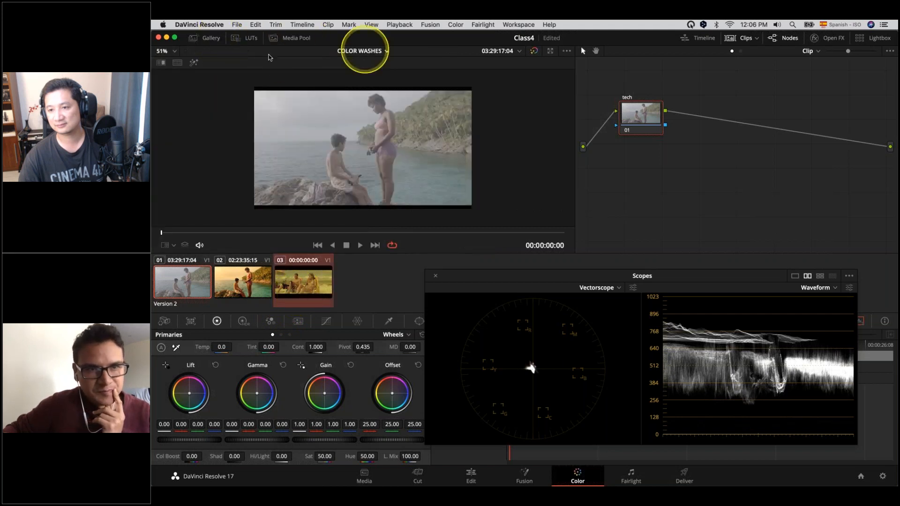
pyautogui.click(182, 67)
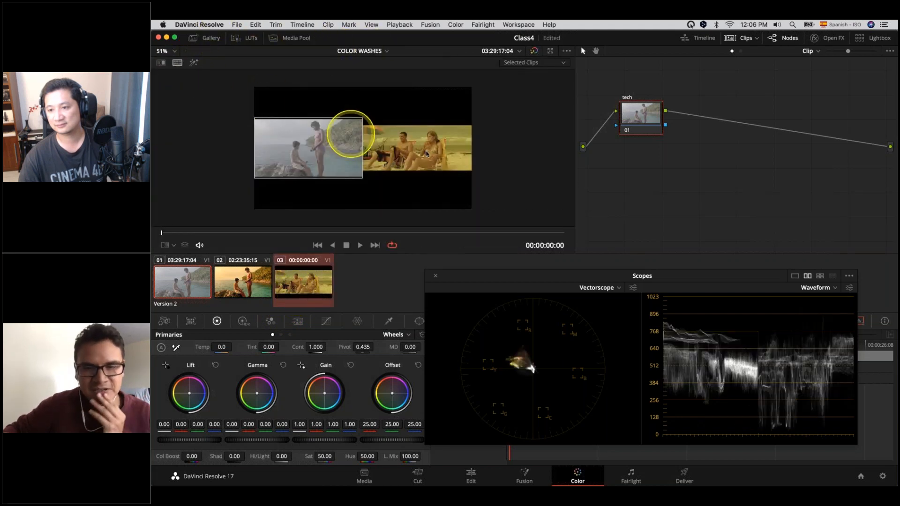
pyautogui.scroll(3, 427, 154)
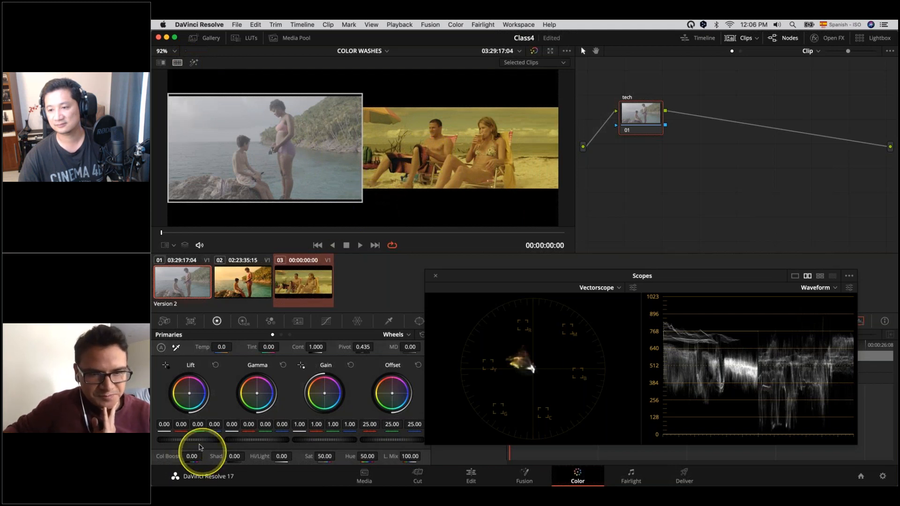
# Try lowering the first clip's master Lift to -0.13 while checking the waveform highlights, and reset the primaries
pyautogui.moveTo(198, 442); pyautogui.dragTo(196, 441)
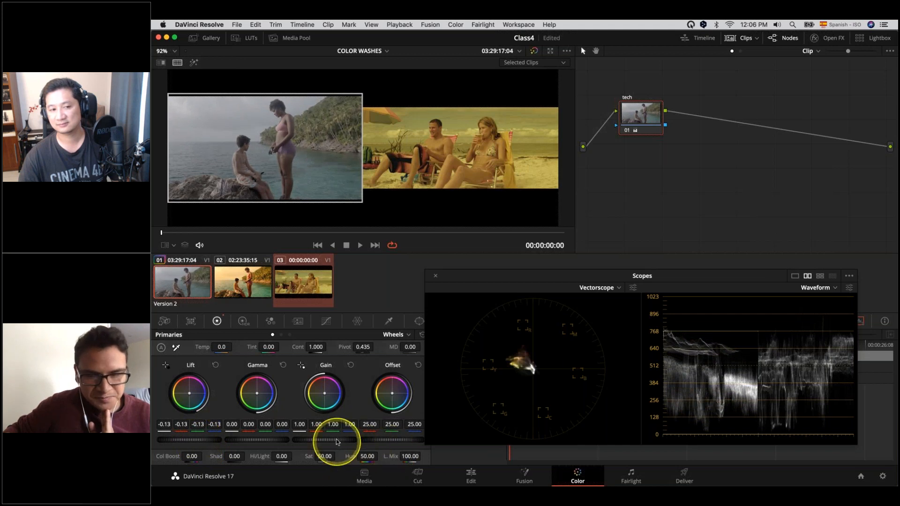
pyautogui.click(714, 326)
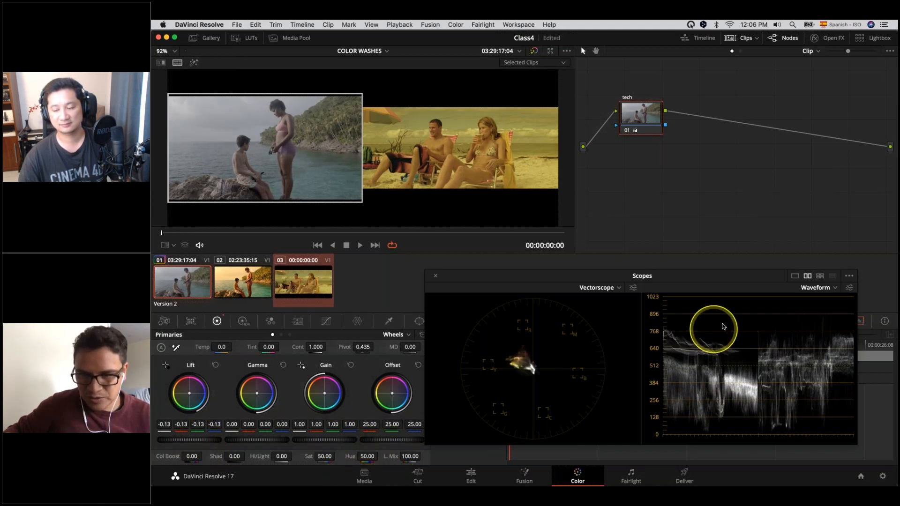
pyautogui.moveTo(717, 330)
pyautogui.mouseDown()
pyautogui.moveTo(773, 317)
pyautogui.moveTo(788, 330)
pyautogui.mouseUp()
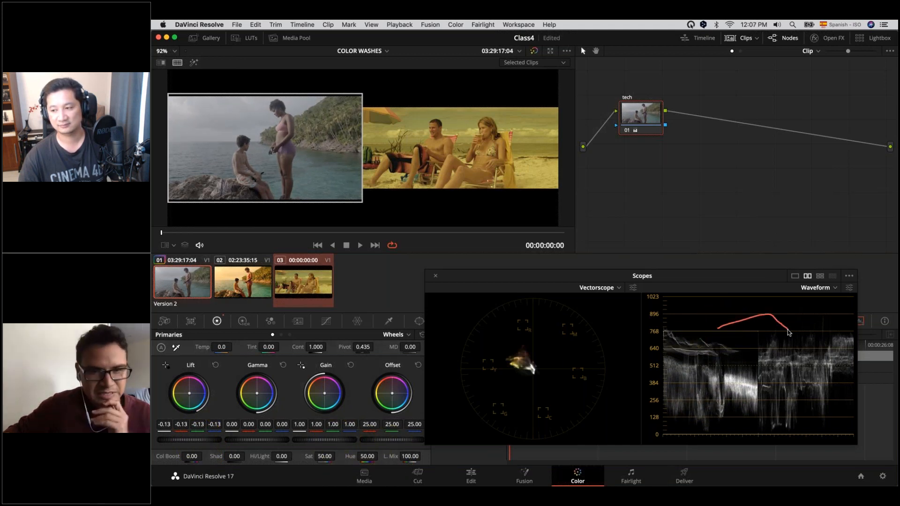
pyautogui.click(392, 417)
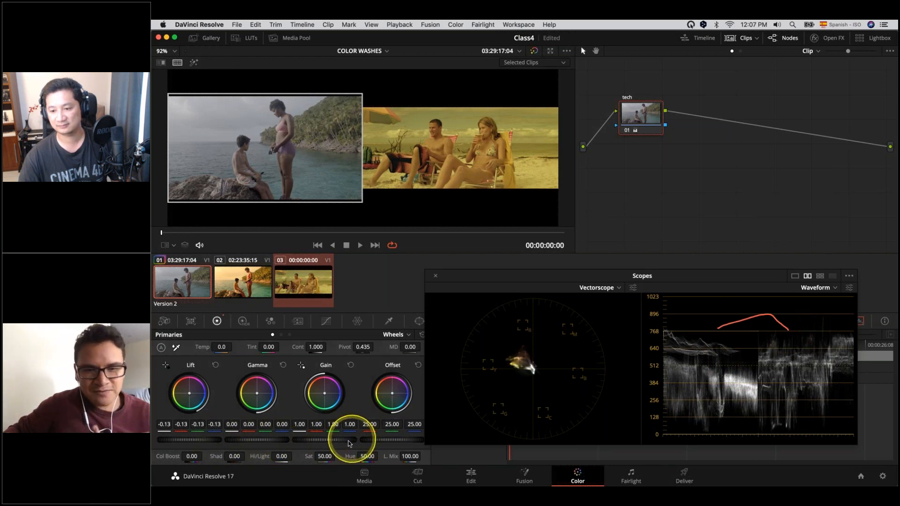
pyautogui.moveTo(492, 276); pyautogui.dragTo(528, 274)
pyautogui.click(422, 334)
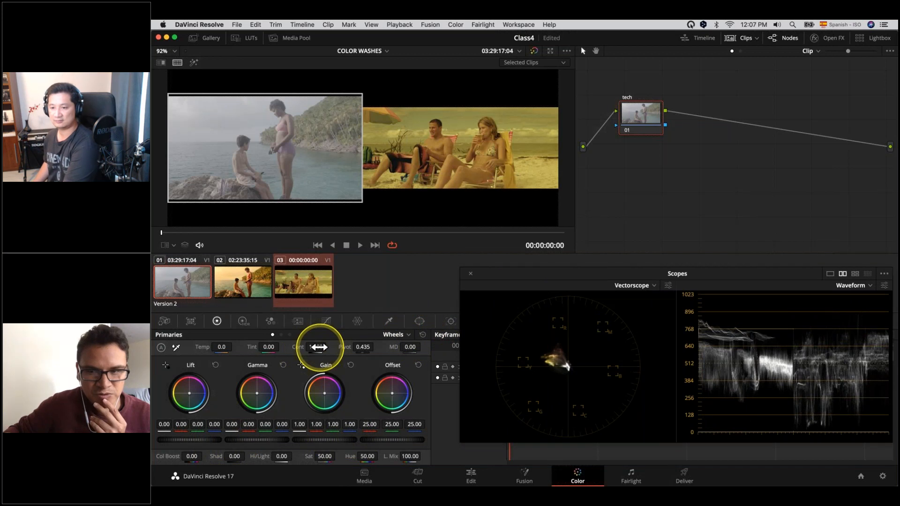
# Rebuild the first clip's tonal range with Offset at 10.70, Contrast at 1.442 and Pivot at 0.479
pyautogui.moveTo(412, 439); pyautogui.dragTo(201, 446)
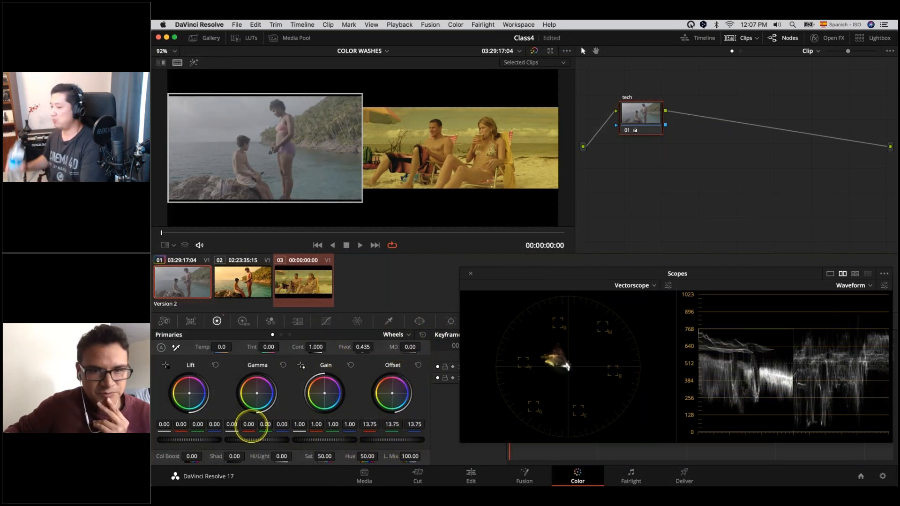
pyautogui.moveTo(315, 346); pyautogui.dragTo(373, 348)
pyautogui.moveTo(395, 445); pyautogui.dragTo(368, 442)
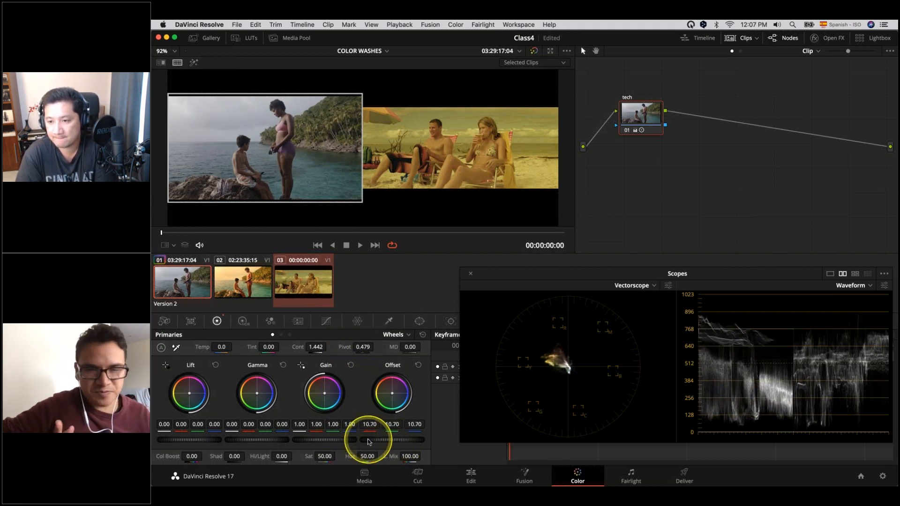
pyautogui.moveTo(369, 441); pyautogui.dragTo(368, 442)
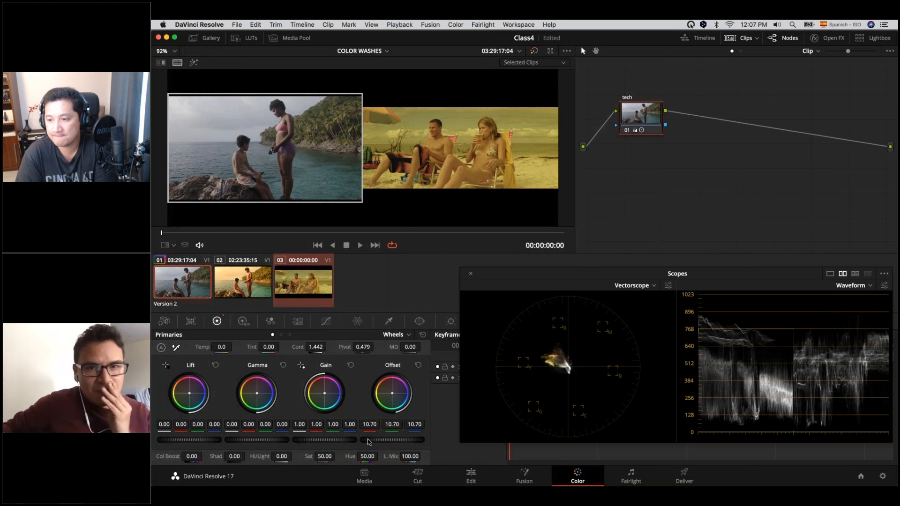
# Try raising the tech node's master Gamma to 0.02, and undo the change
pyautogui.scroll(2, 330, 135)
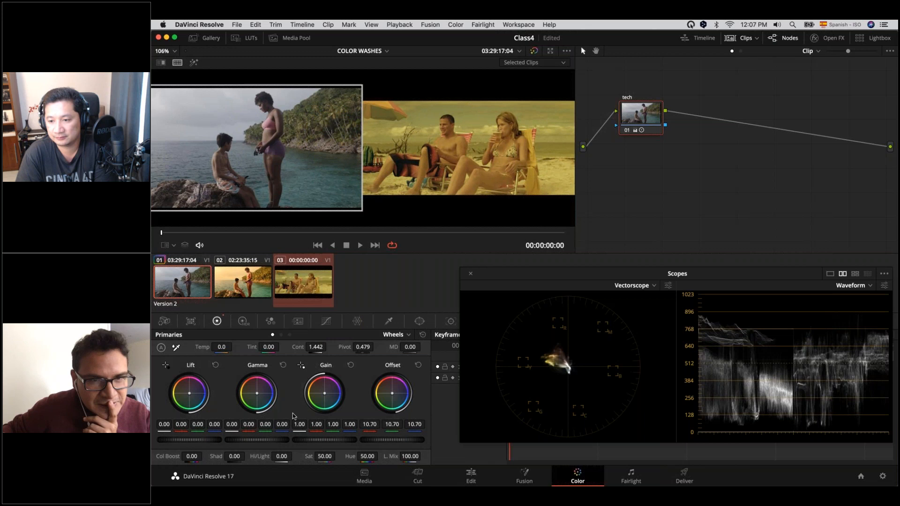
pyautogui.click(274, 434)
pyautogui.moveTo(273, 436); pyautogui.dragTo(270, 442)
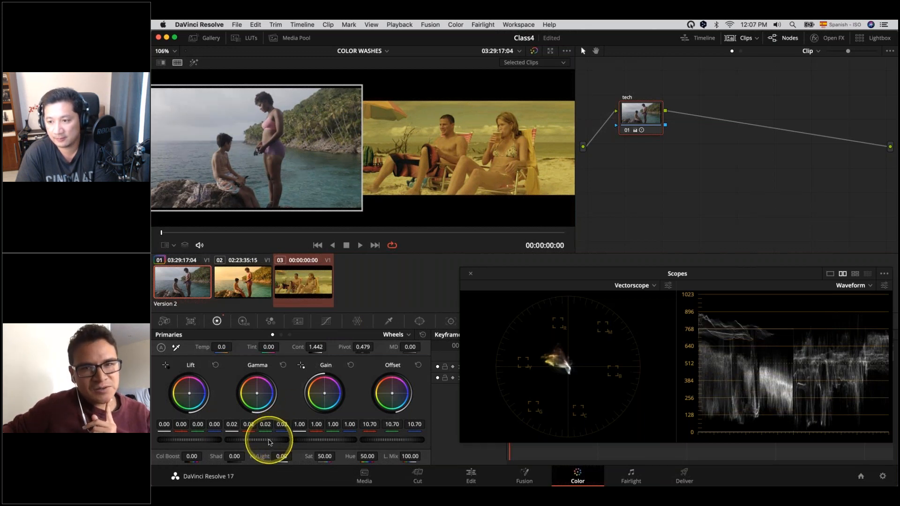
pyautogui.press('super+z')
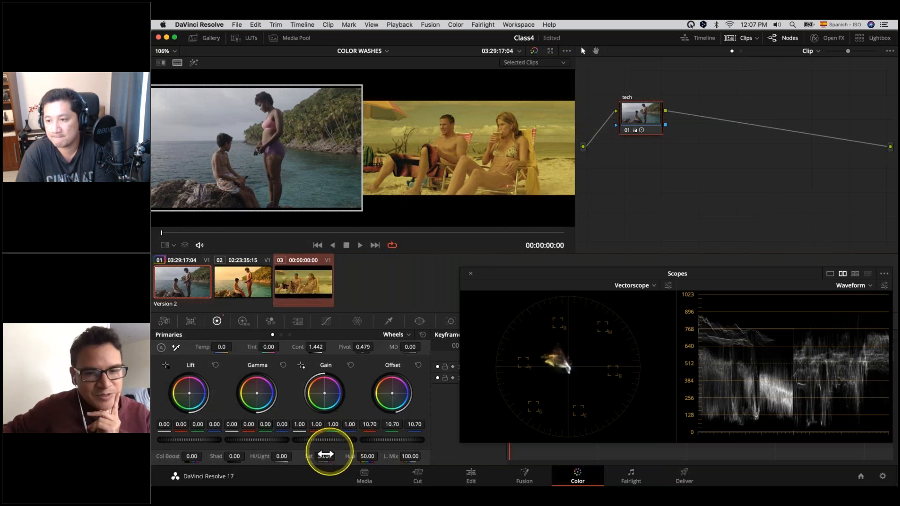
# Raise the tech node's saturation to 58.60 and its contrast to 1.446
pyautogui.moveTo(323, 456); pyautogui.dragTo(345, 454)
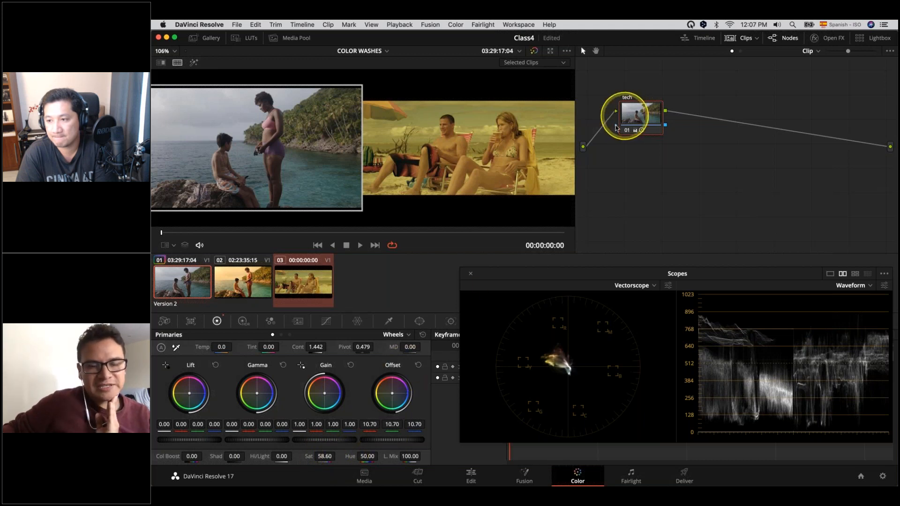
pyautogui.scroll(-2, 370, 148)
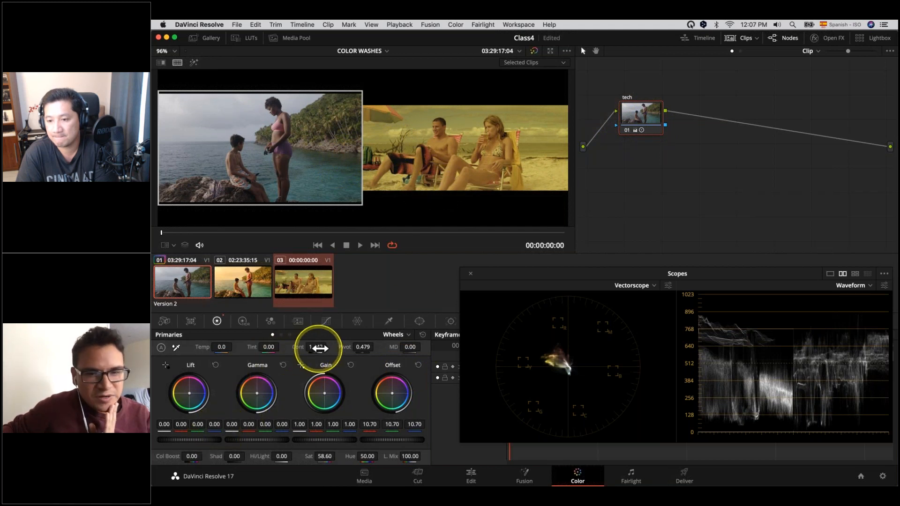
pyautogui.moveTo(317, 347)
pyautogui.mouseDown()
pyautogui.moveTo(310, 349)
pyautogui.moveTo(323, 347)
pyautogui.mouseUp()
pyautogui.scroll(2, 313, 215)
pyautogui.scroll(-2, 313, 216)
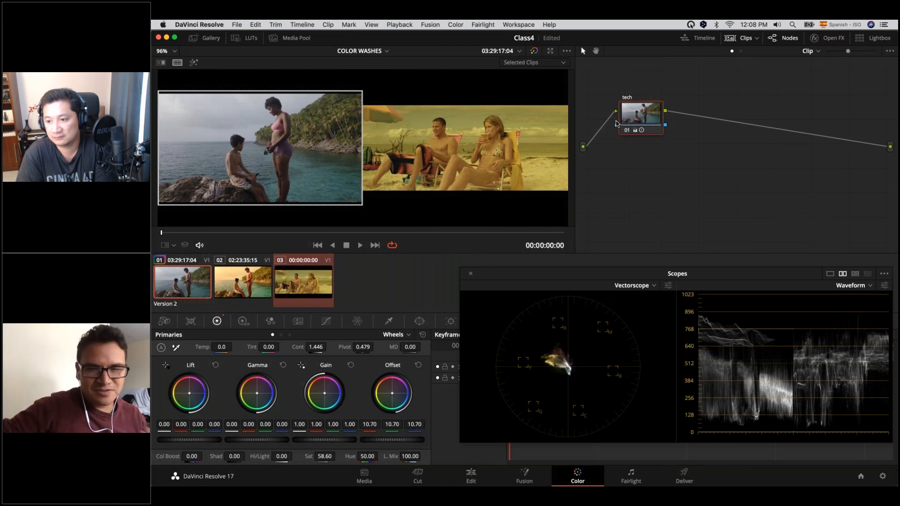
# Add a serial node after the tech node, move it slightly aside, and label it "look"
pyautogui.click(636, 122)
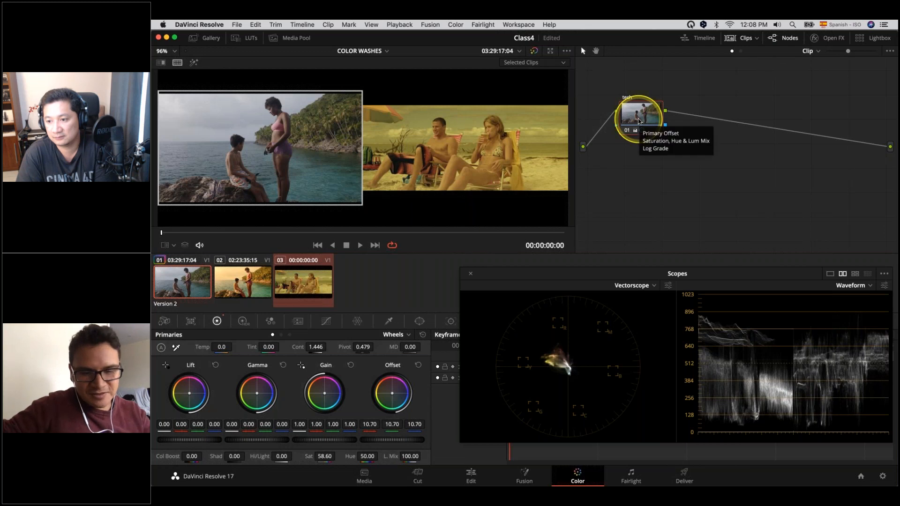
pyautogui.hotkey('alt', 's')
pyautogui.click(694, 120)
pyautogui.moveTo(713, 124); pyautogui.dragTo(722, 125)
pyautogui.rightClick(722, 124)
pyautogui.click(739, 140)
pyautogui.write('look')
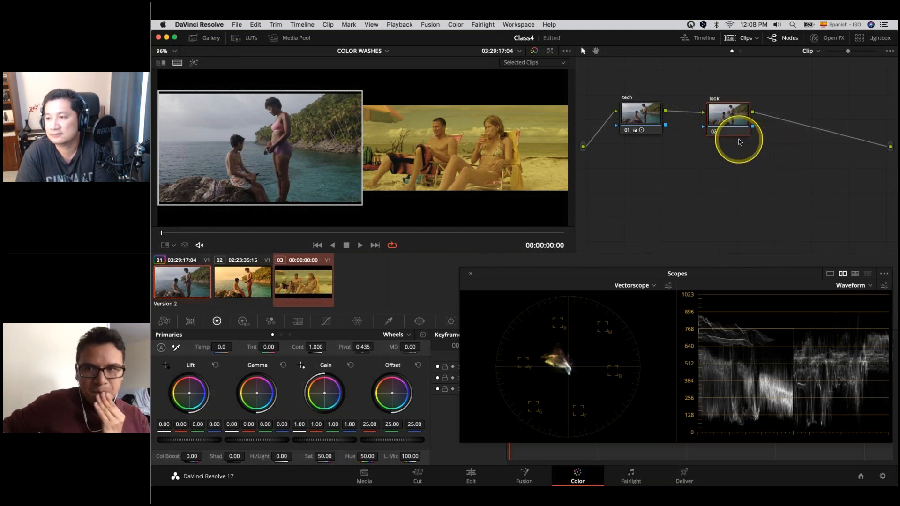
# Push the look node's Gain balance toward yellow-orange, with red at 1.16, green at 1.00 and blue at 0.53
pyautogui.click(322, 387)
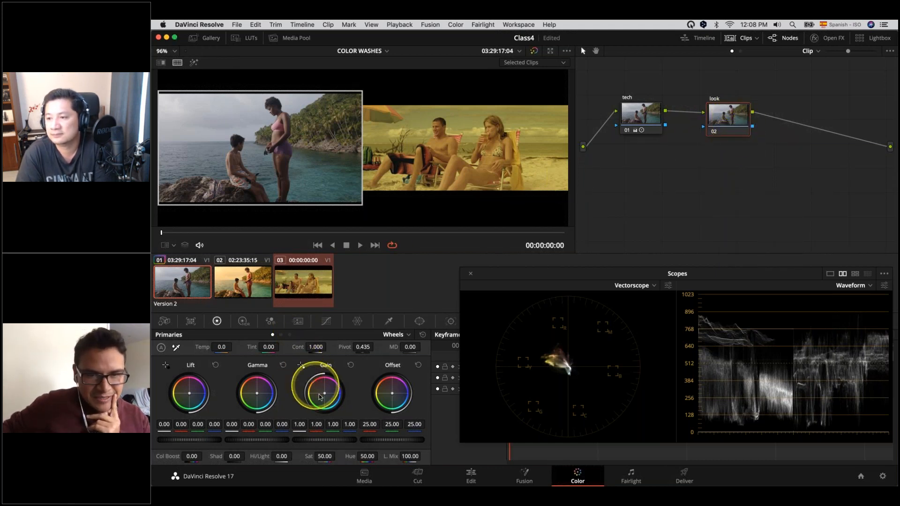
pyautogui.moveTo(322, 387); pyautogui.dragTo(300, 366)
pyautogui.scroll(3, 370, 150)
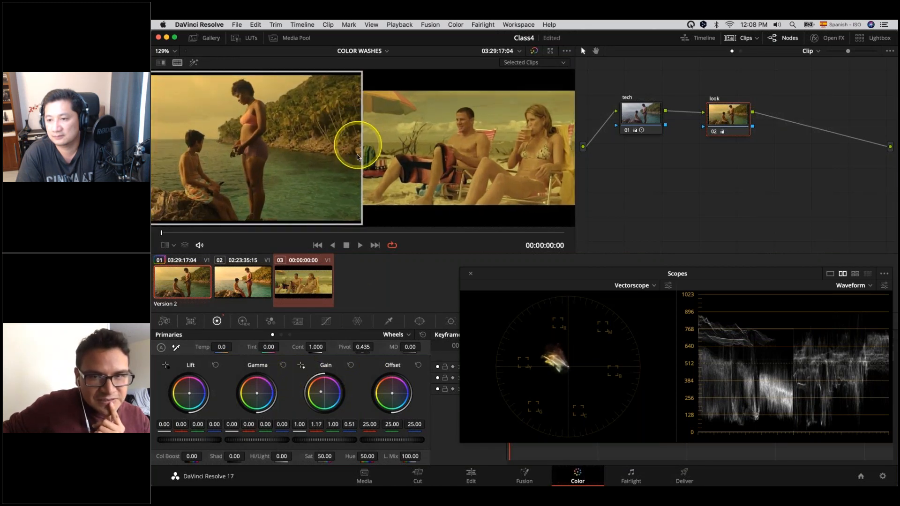
pyautogui.scroll(-3, 382, 154)
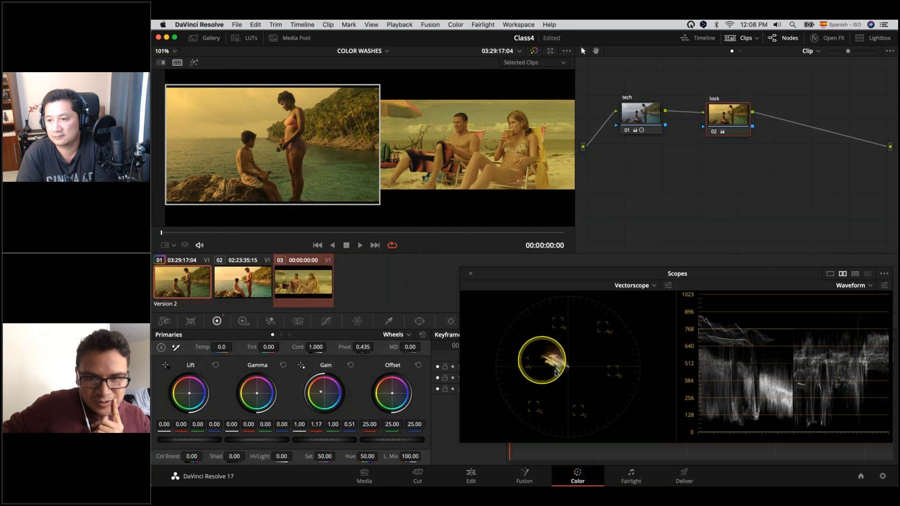
pyautogui.moveTo(317, 393)
pyautogui.mouseDown()
pyautogui.moveTo(337, 396)
pyautogui.moveTo(312, 384)
pyautogui.moveTo(320, 391)
pyautogui.mouseUp()
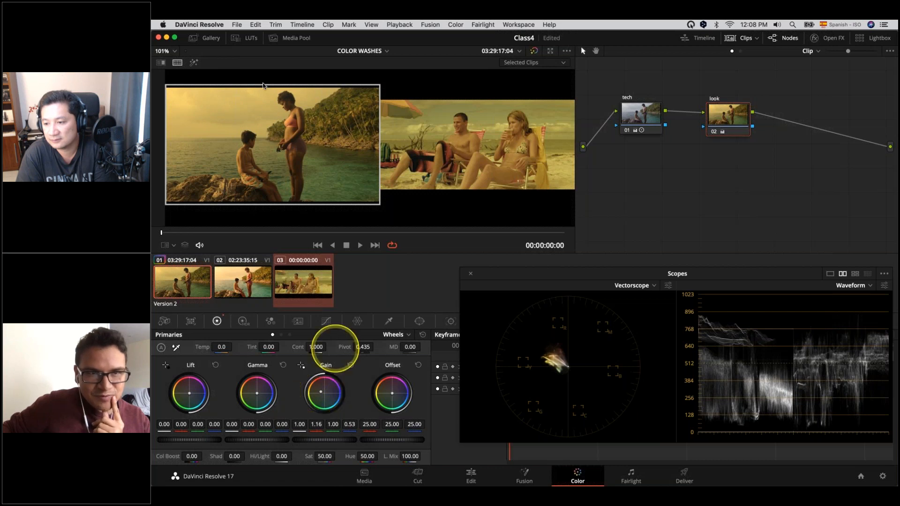
# Turn off the split screen, and switch the first clip between Version 1 and Version 2, ending on Version 2
pyautogui.click(178, 63)
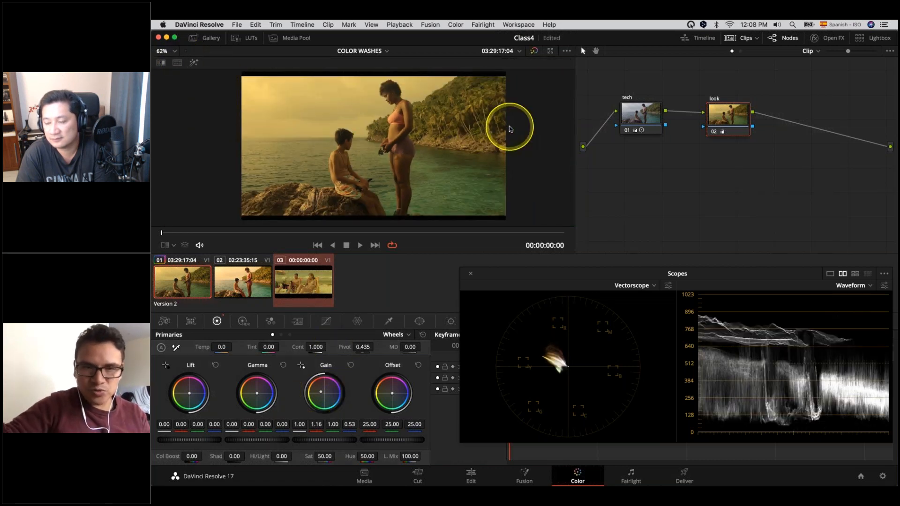
pyautogui.press('super+b')
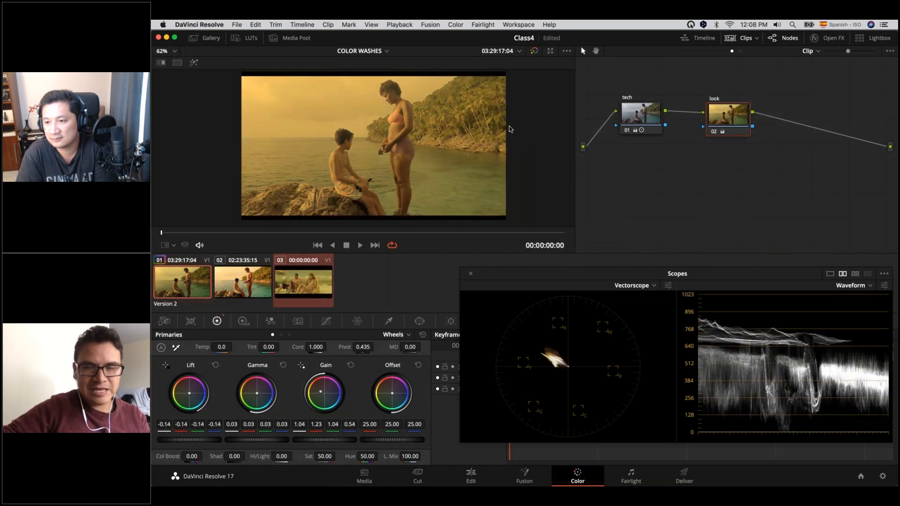
pyautogui.press('super+n')
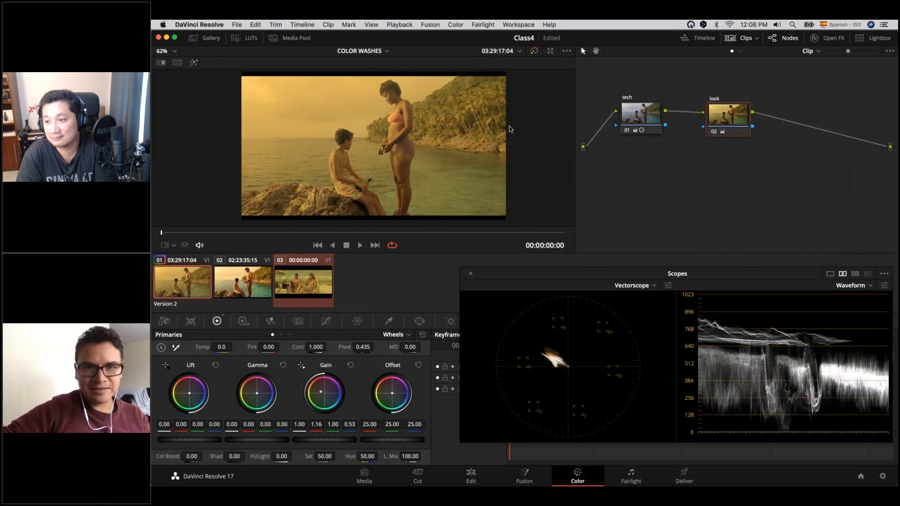
pyautogui.press('super+b')
pyautogui.press('super+n')
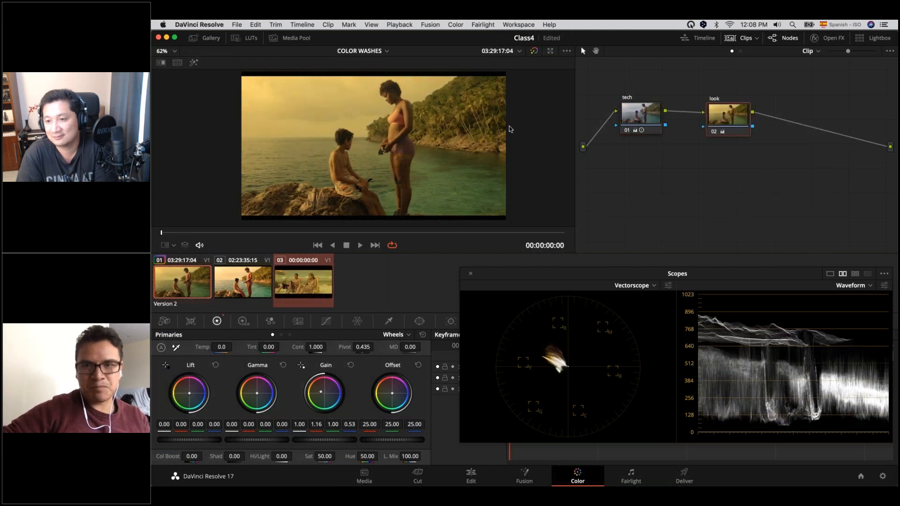
# Place the look node lower in the node graph, and flip repeatedly between the first clip's two versions, ending on Version 2
pyautogui.moveTo(729, 118); pyautogui.dragTo(730, 169)
pyautogui.click(642, 116)
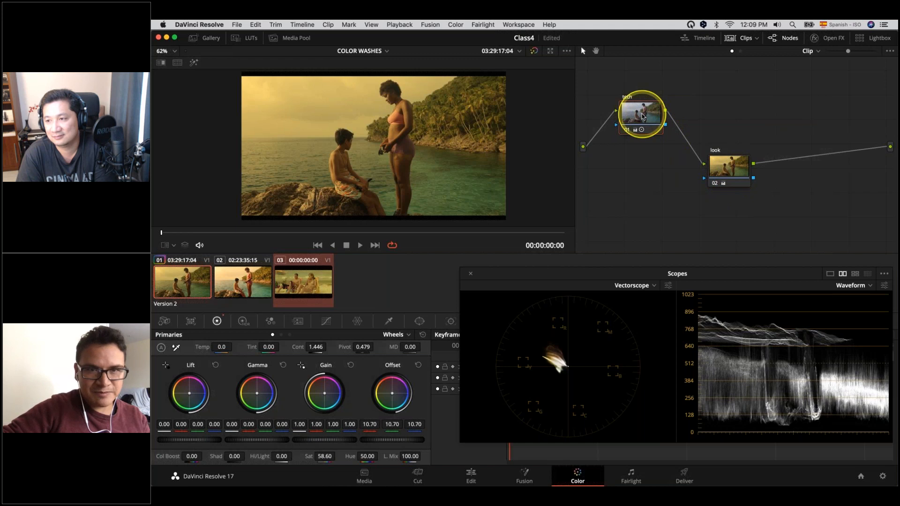
pyautogui.press('super+b')
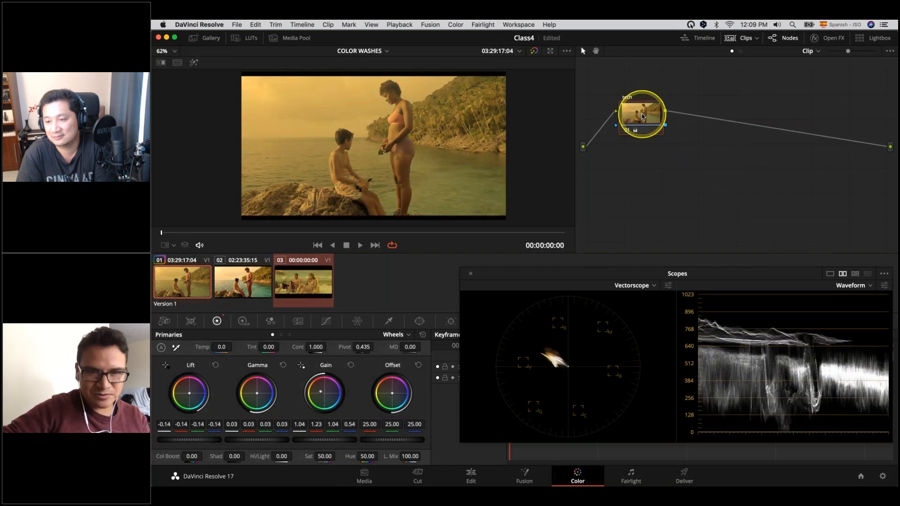
pyautogui.press('super+b')
pyautogui.press('super+b')
pyautogui.press('super+b')
pyautogui.press('super+b')
pyautogui.press('super+b')
pyautogui.press('super+b')
pyautogui.press('super+b')
pyautogui.press('super+b')
pyautogui.press('super+b')
pyautogui.click(642, 117)
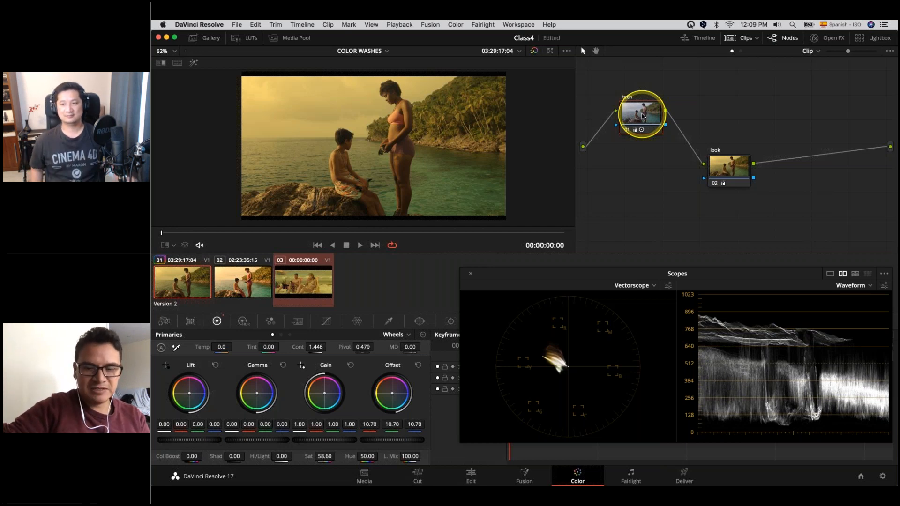
pyautogui.press('super+b')
pyautogui.press('super+n')
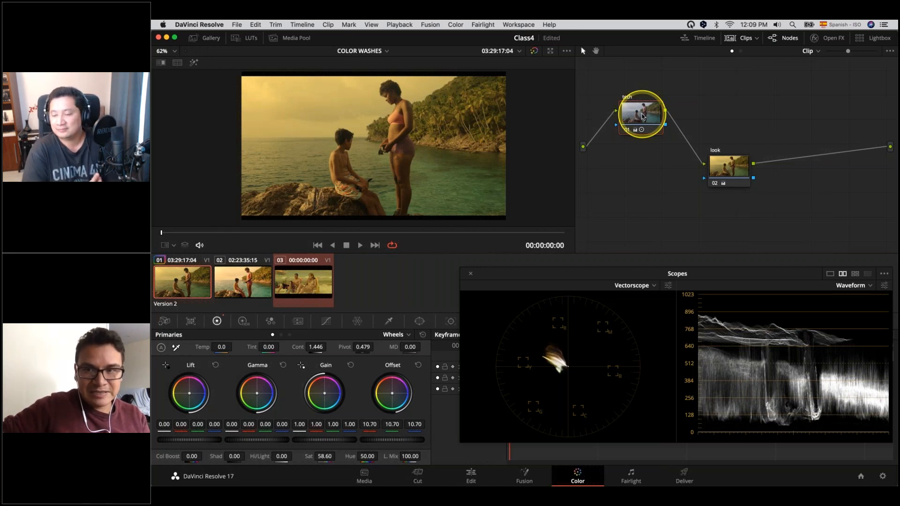
# Fine-tune the look node's color balance: Gamma RGB 0.03, -0.01, -0.02; Lift RGB -0.01, 0.00, 0.02; Gain RGB 1.14, 1.01, 0.49
pyautogui.click(729, 165)
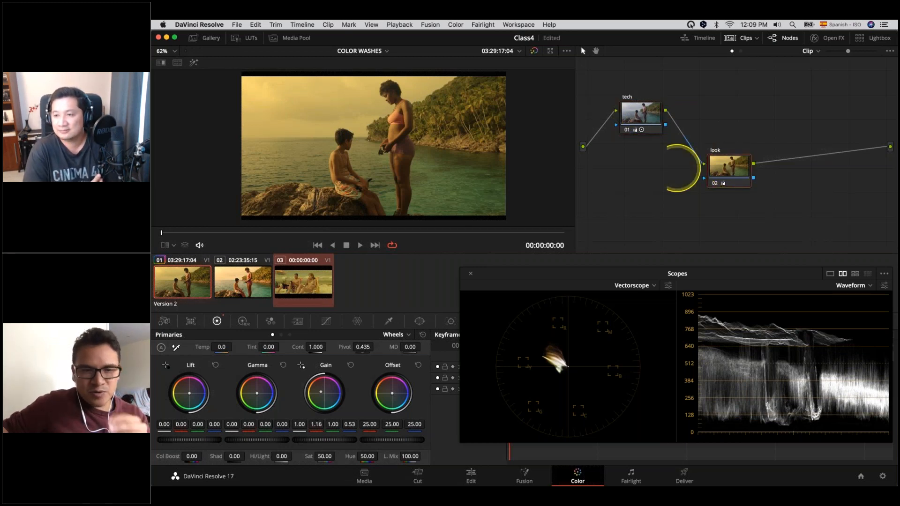
pyautogui.click(184, 285)
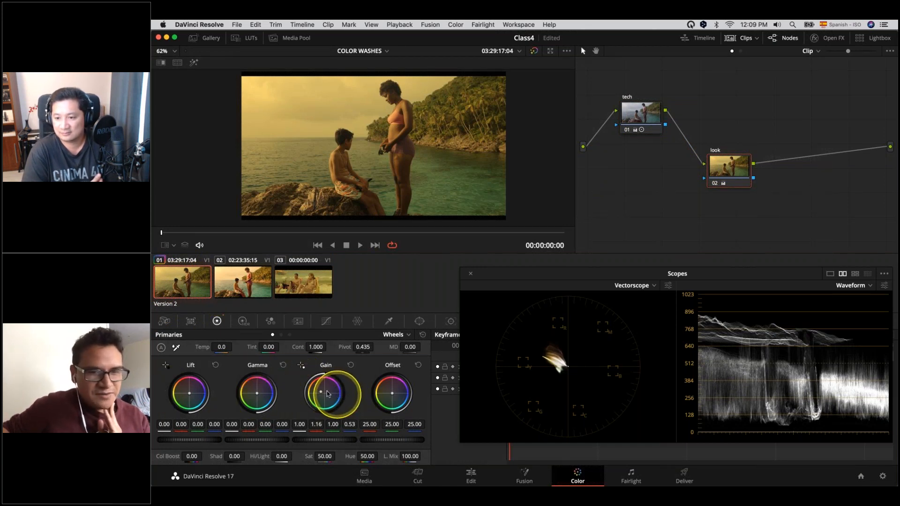
pyautogui.moveTo(263, 395); pyautogui.dragTo(261, 395)
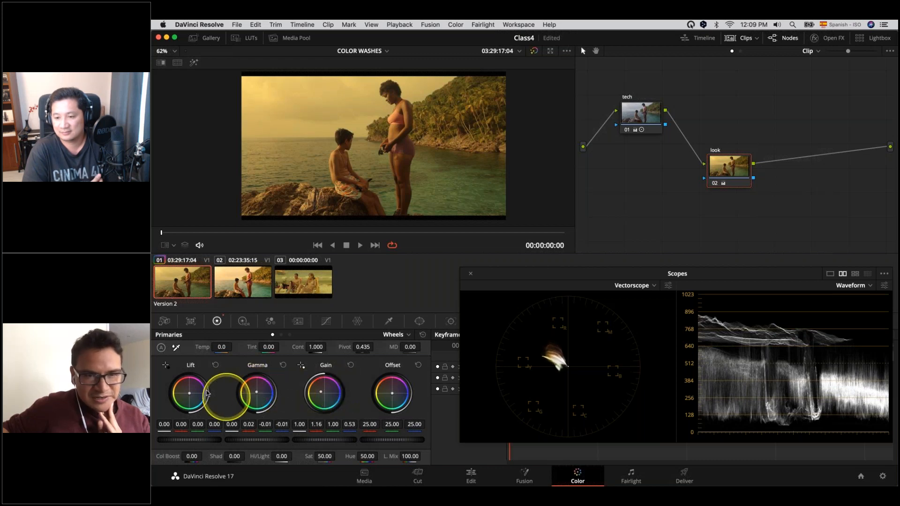
pyautogui.moveTo(189, 392); pyautogui.dragTo(192, 396)
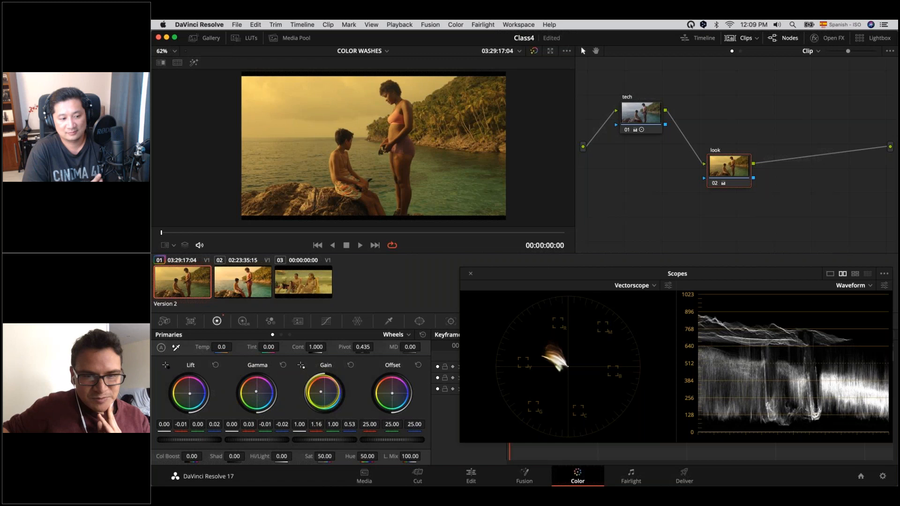
pyautogui.moveTo(323, 392); pyautogui.dragTo(324, 397)
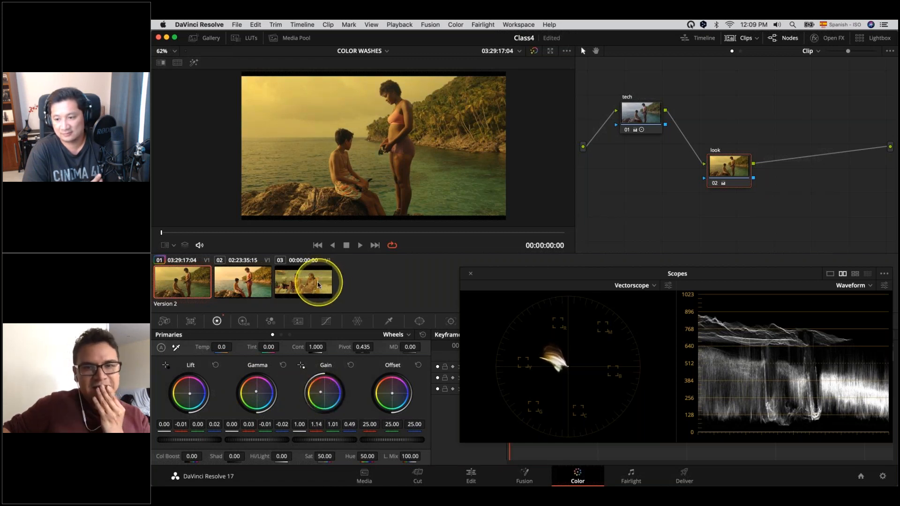
# Alternate between the first clip and the yellow beach reference, comparing their vectorscope and waveform traces
pyautogui.click(318, 279)
pyautogui.click(208, 287)
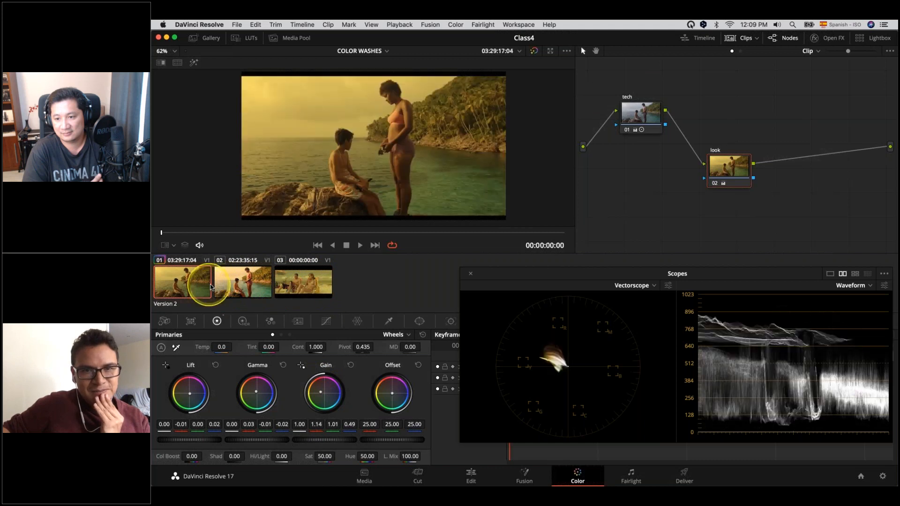
pyautogui.click(319, 280)
pyautogui.click(197, 281)
pyautogui.click(327, 281)
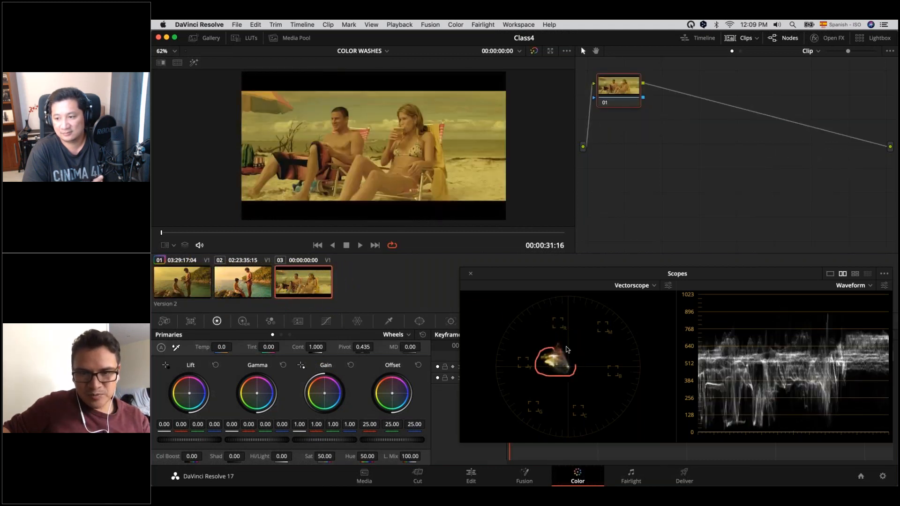
pyautogui.click(202, 294)
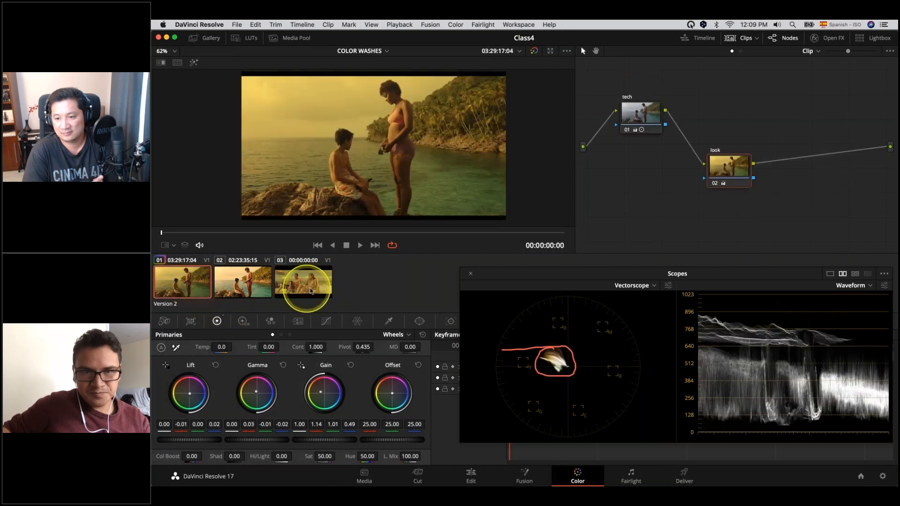
pyautogui.click(310, 291)
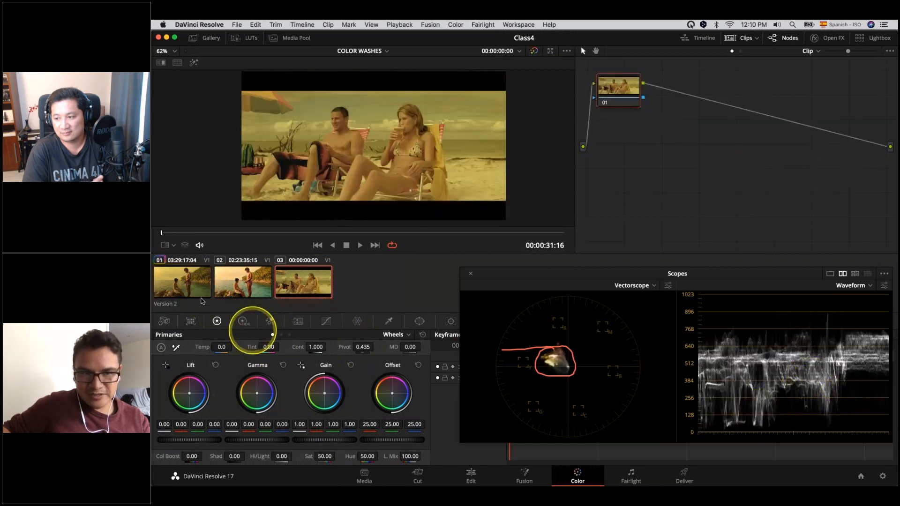
pyautogui.click(193, 287)
pyautogui.click(302, 282)
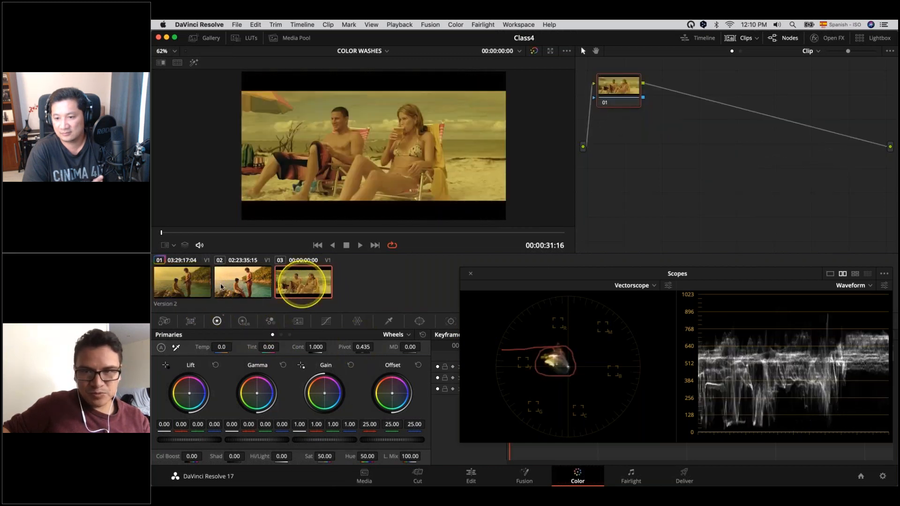
pyautogui.click(202, 287)
# Raise the look node's master Gamma to 0.04 and lower its master Lift to -0.01
pyautogui.click(726, 165)
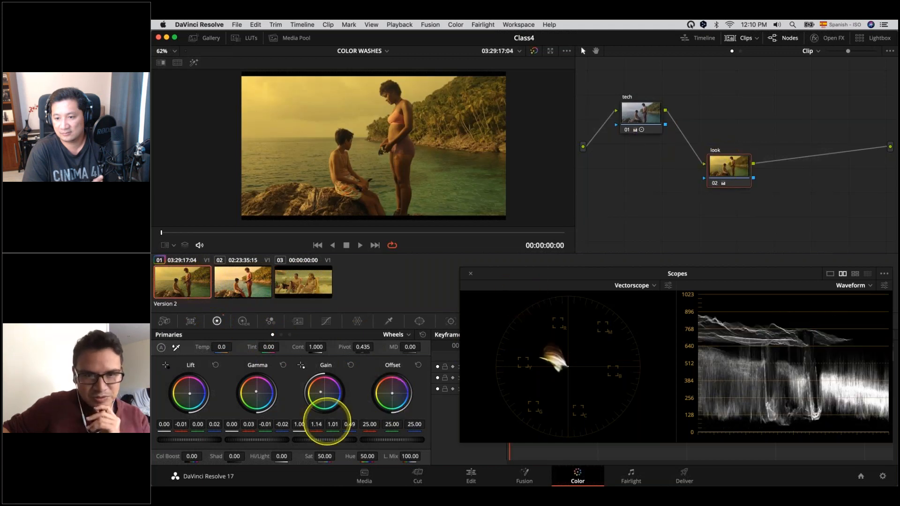
pyautogui.click(270, 440)
pyautogui.moveTo(270, 441); pyautogui.dragTo(268, 440)
pyautogui.moveTo(210, 440); pyautogui.dragTo(208, 440)
# Compare the adjusted first clip with the yellow beach reference again, ending on the first clip's look node
pyautogui.click(303, 283)
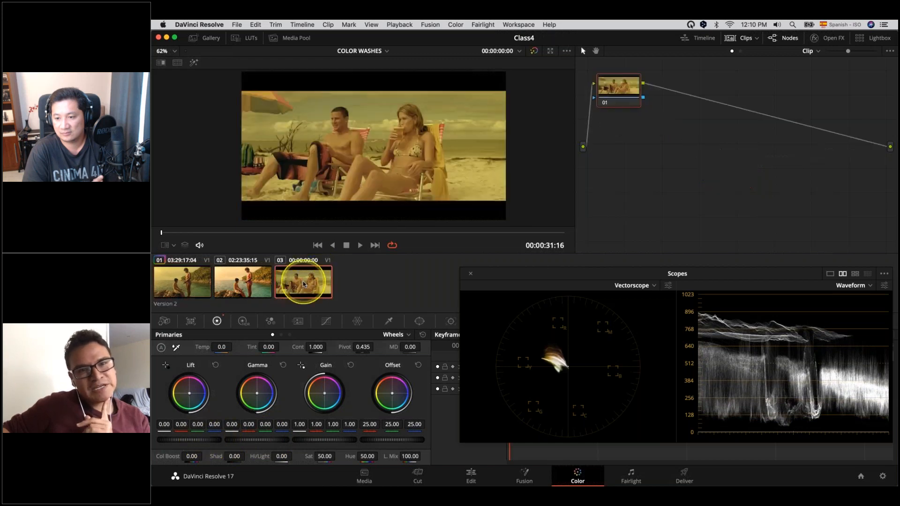
pyautogui.click(182, 282)
pyautogui.click(295, 283)
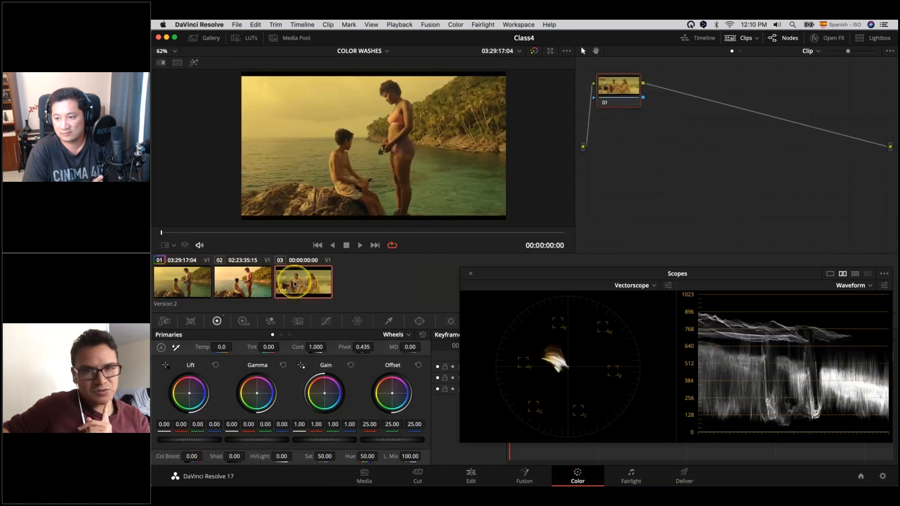
pyautogui.click(183, 281)
pyautogui.click(296, 283)
pyautogui.click(194, 276)
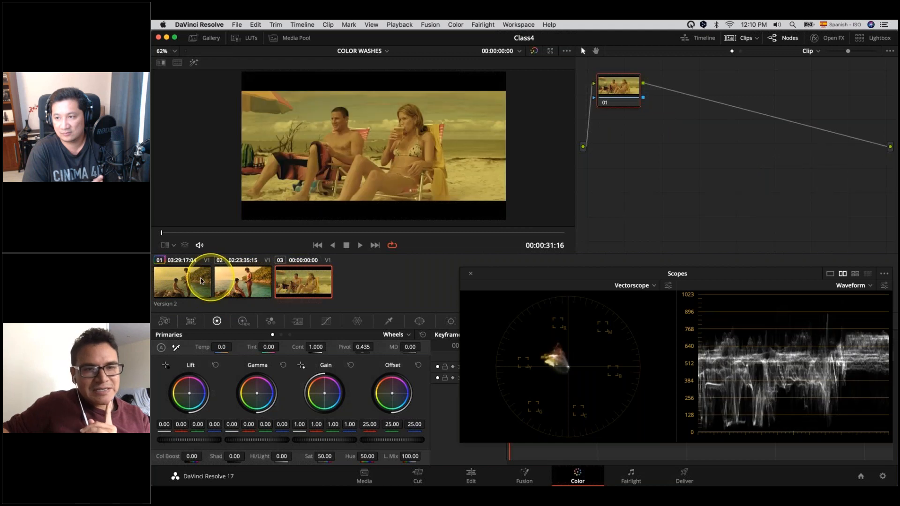
pyautogui.click(717, 165)
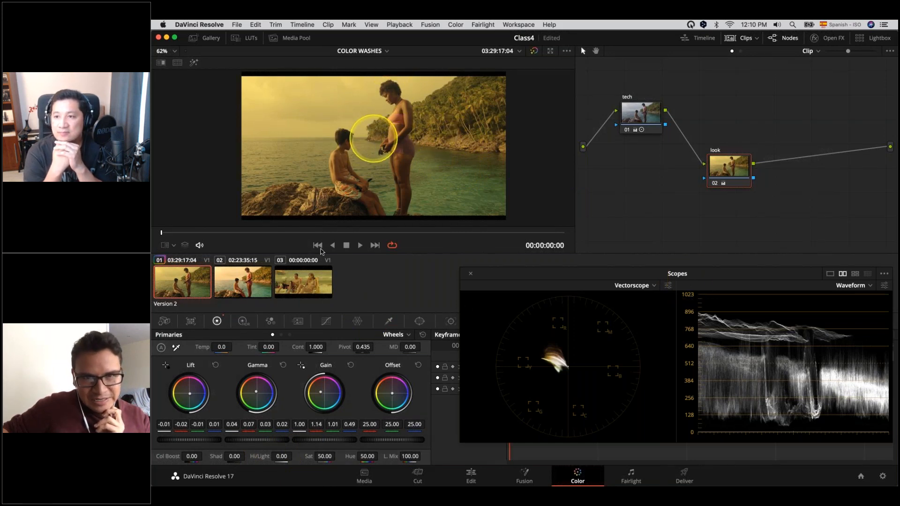
# Set the first clip's saturation to 66.60 on the tech node and to 46.20 on the look node
pyautogui.click(642, 116)
pyautogui.moveTo(320, 457); pyautogui.dragTo(331, 456)
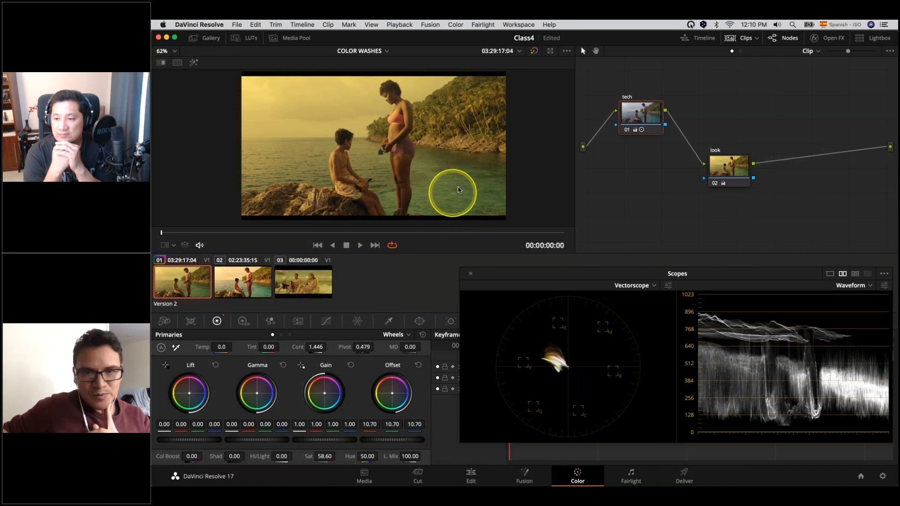
pyautogui.moveTo(318, 457); pyautogui.dragTo(325, 456)
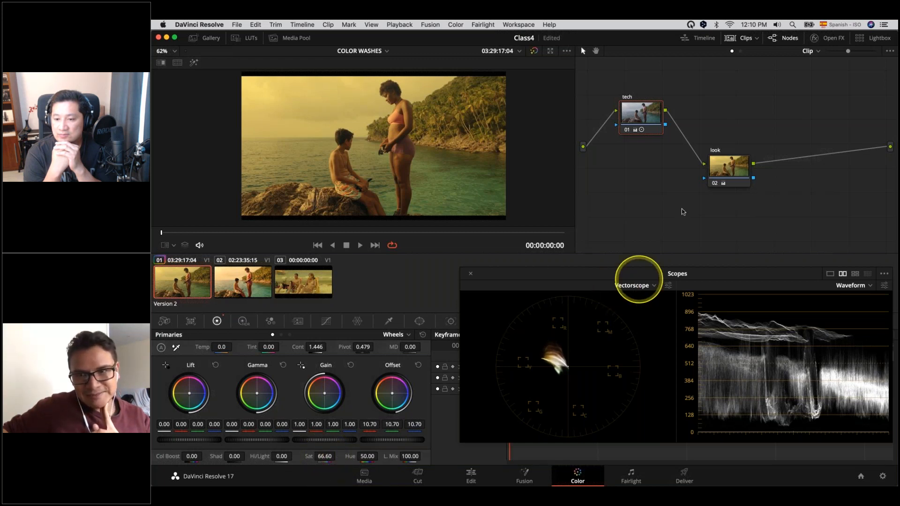
pyautogui.click(727, 168)
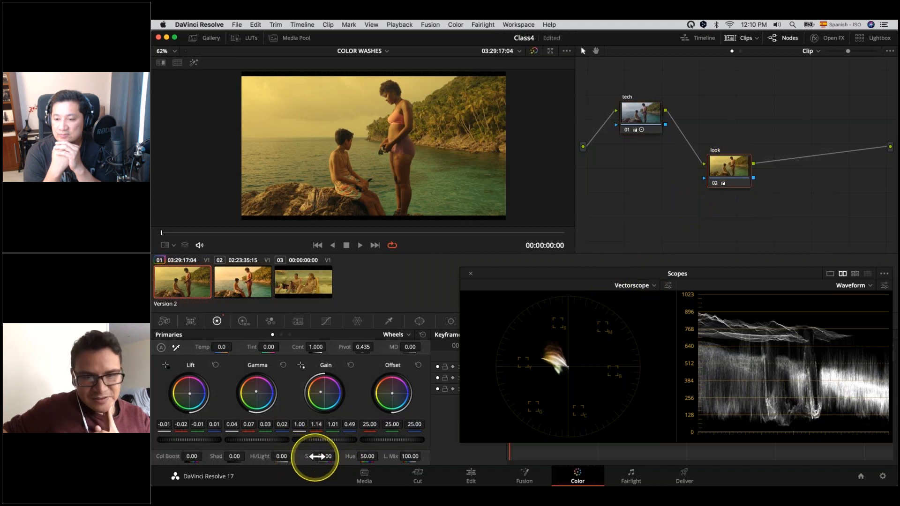
pyautogui.moveTo(310, 457)
pyautogui.mouseDown()
pyautogui.moveTo(298, 452)
pyautogui.moveTo(308, 451)
pyautogui.mouseUp()
pyautogui.click(641, 112)
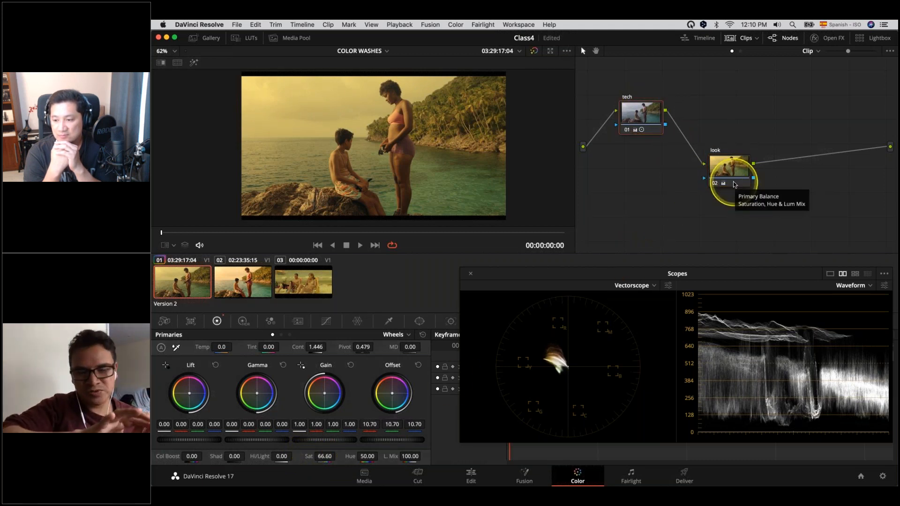
# Examine the second clip's water and its vectorscope trace for comparison, ending back on the first clip
pyautogui.click(243, 281)
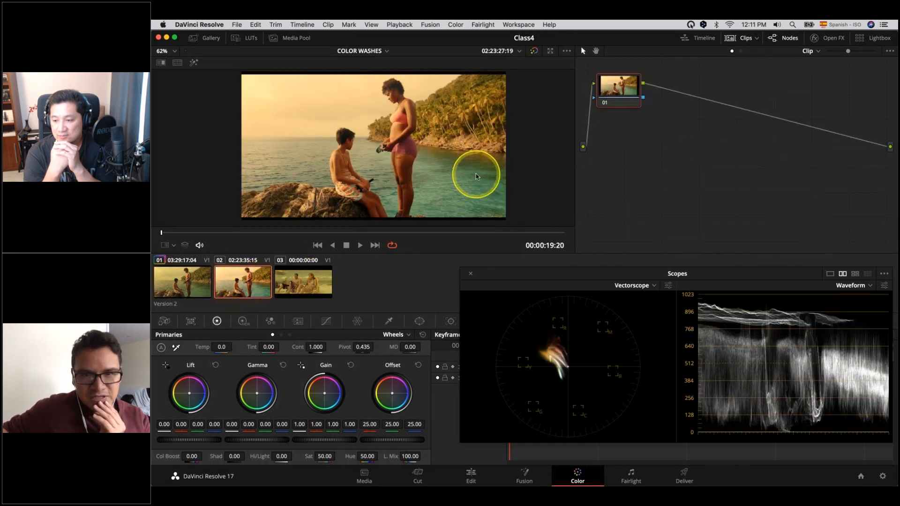
pyautogui.click(553, 343)
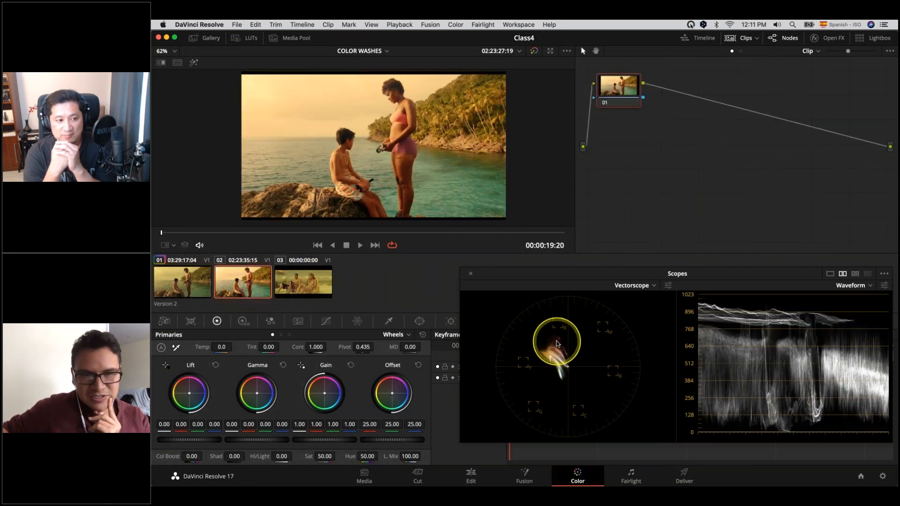
pyautogui.click(530, 367)
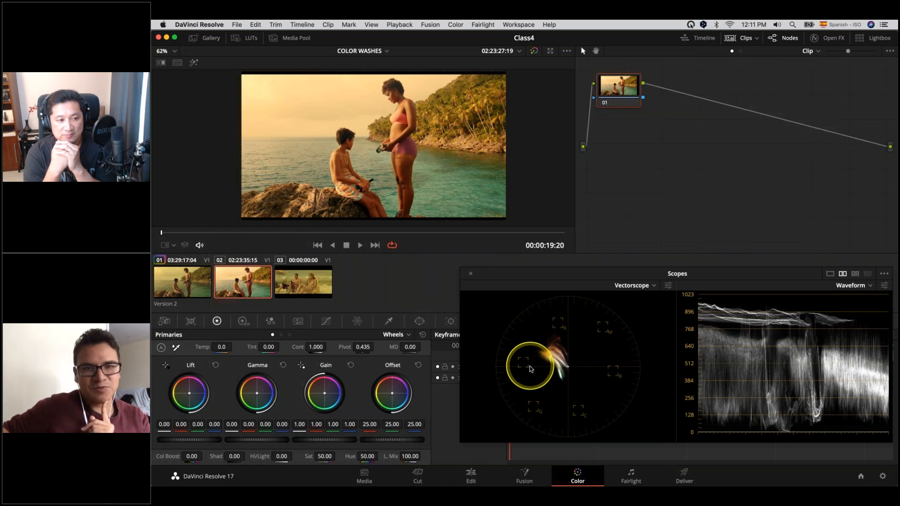
pyautogui.click(472, 282)
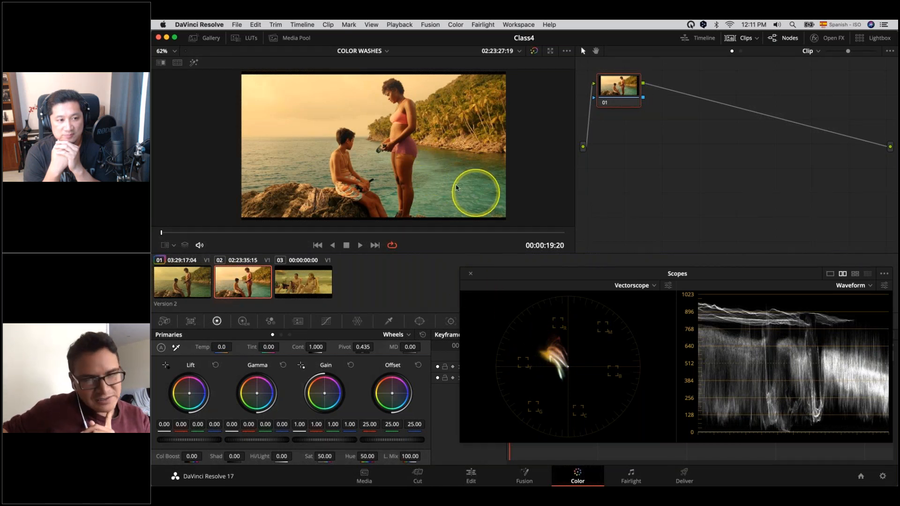
pyautogui.click(273, 246)
pyautogui.click(206, 280)
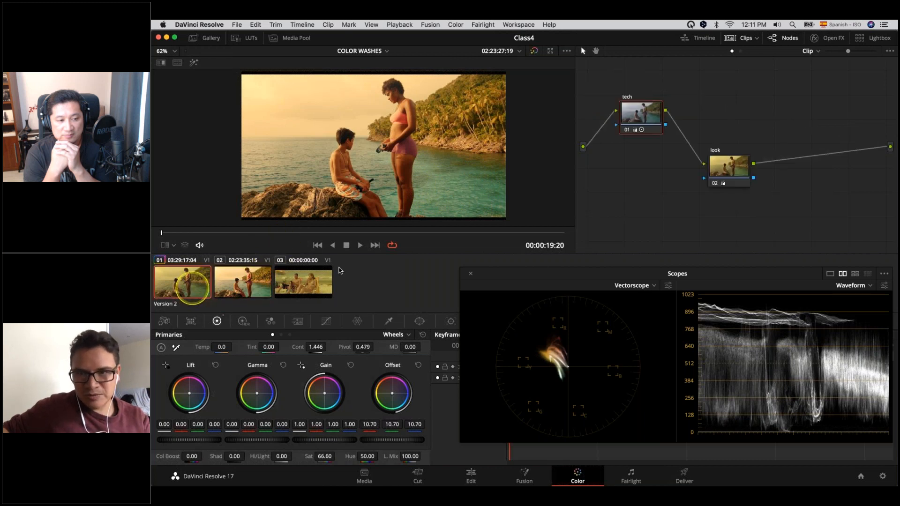
# Inspect the water in the first clip and move the look node up level with the tech node
pyautogui.click(723, 164)
pyautogui.moveTo(723, 164); pyautogui.dragTo(731, 136)
pyautogui.click(261, 208)
pyautogui.click(475, 185)
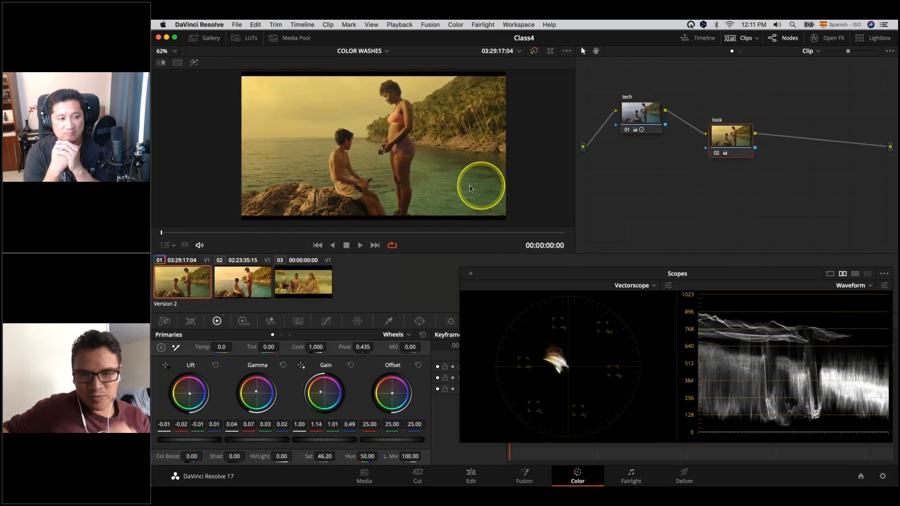
pyautogui.click(402, 179)
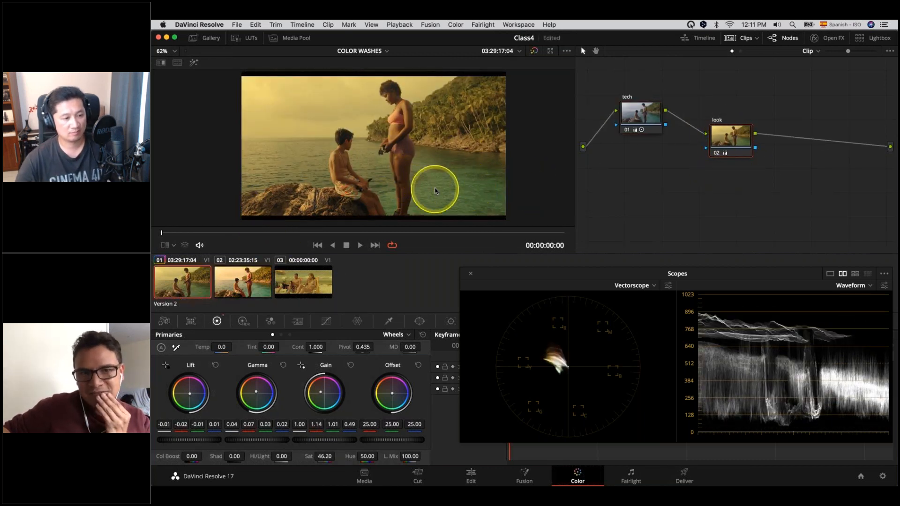
pyautogui.moveTo(731, 138); pyautogui.dragTo(727, 120)
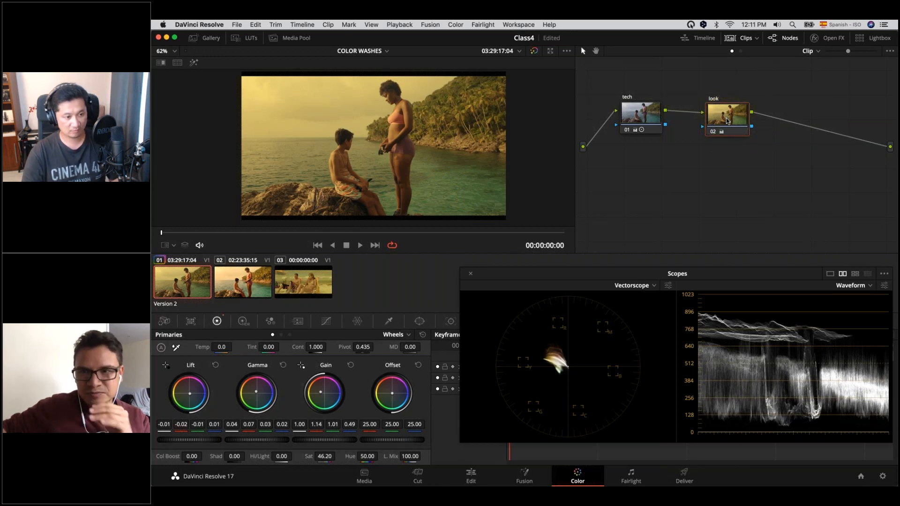
# Add a layer node to the look node
pyautogui.rightClick(727, 121)
pyautogui.moveTo(759, 164)
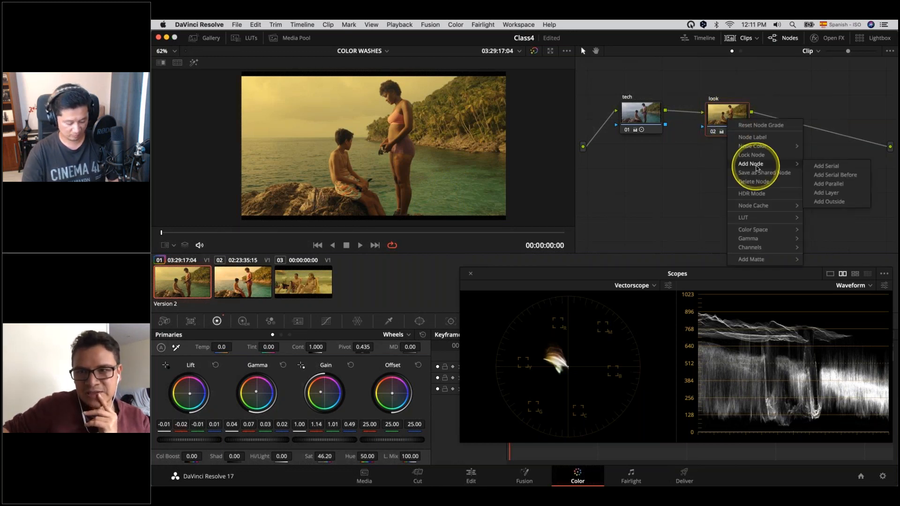
pyautogui.click(835, 193)
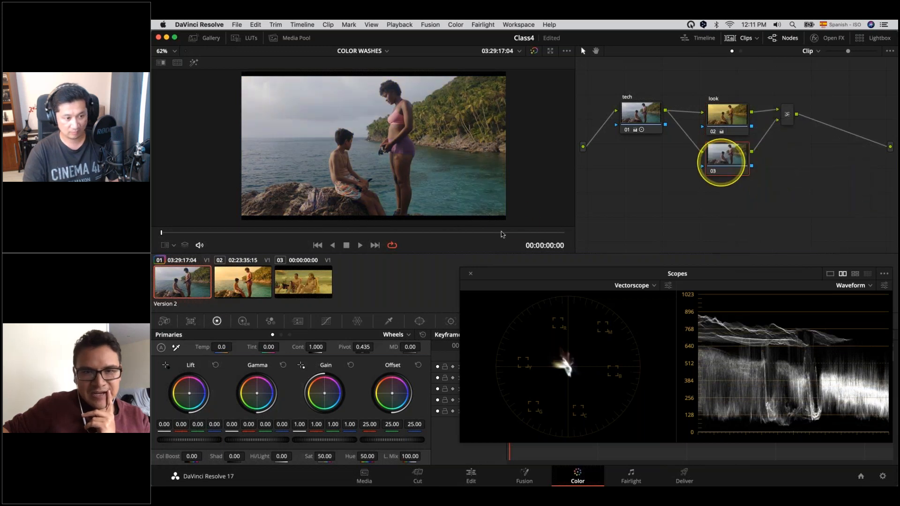
# Try keying the water in the new layer node with the qualifier, toggling the look and layer nodes to compare their contributions
pyautogui.click(389, 321)
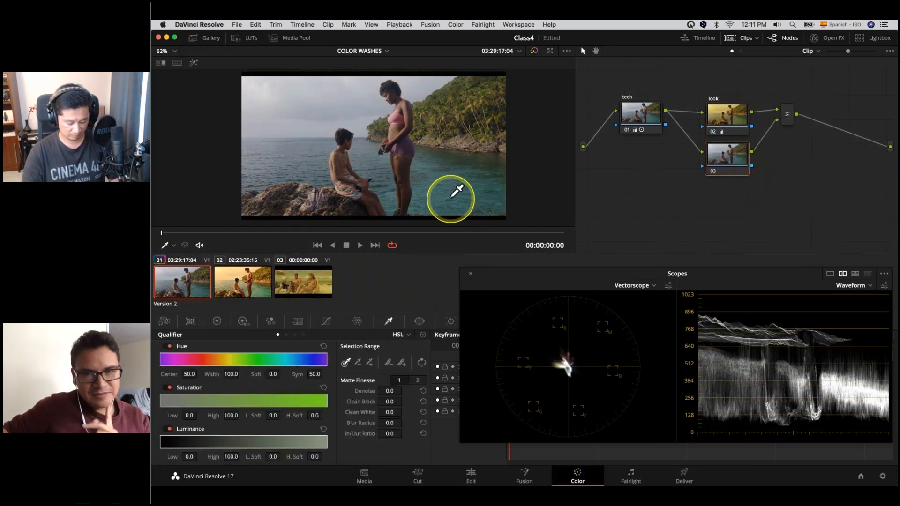
pyautogui.click(452, 198)
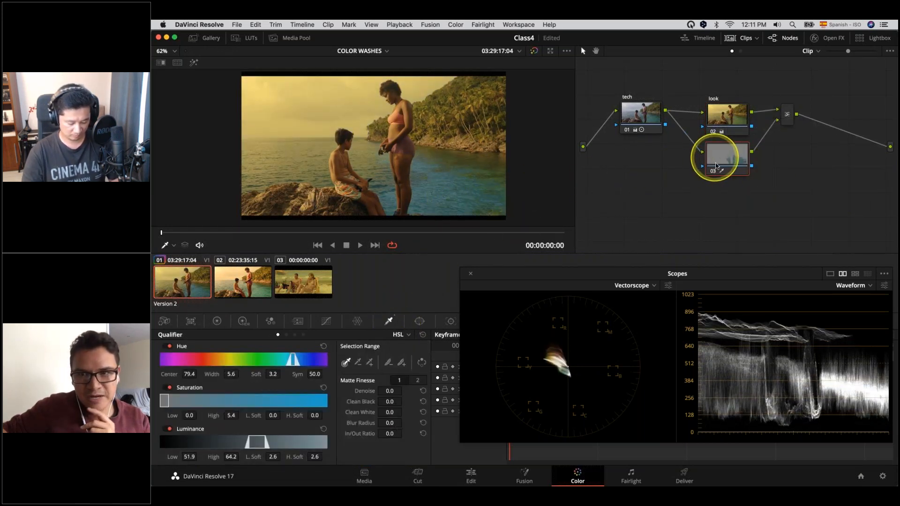
pyautogui.click(713, 132)
pyautogui.click(641, 123)
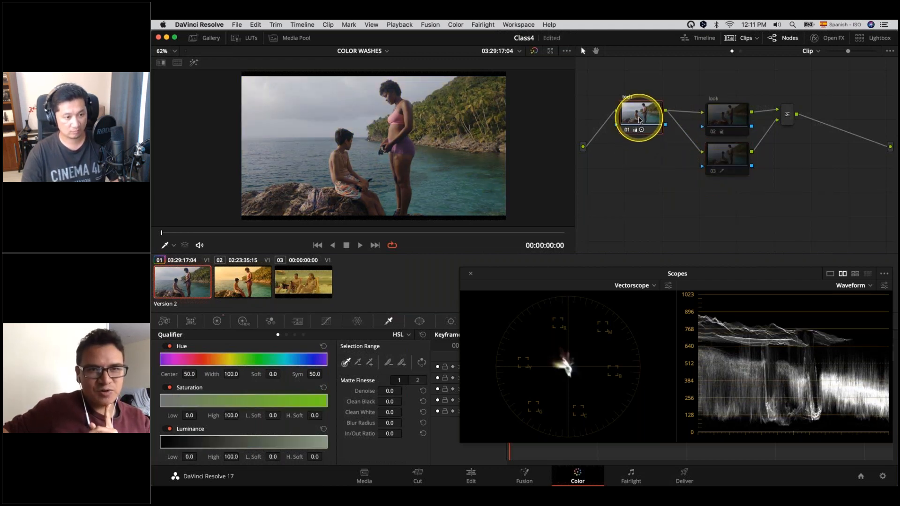
pyautogui.moveTo(639, 120)
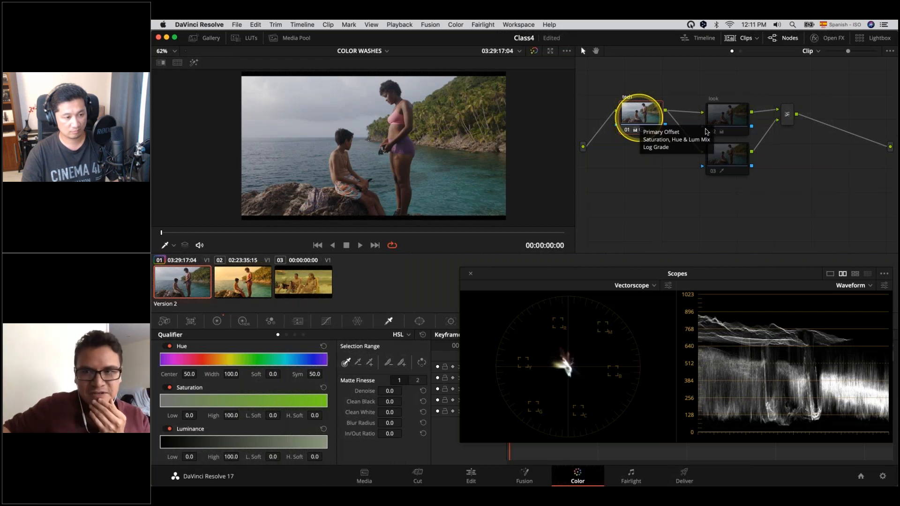
pyautogui.click(712, 132)
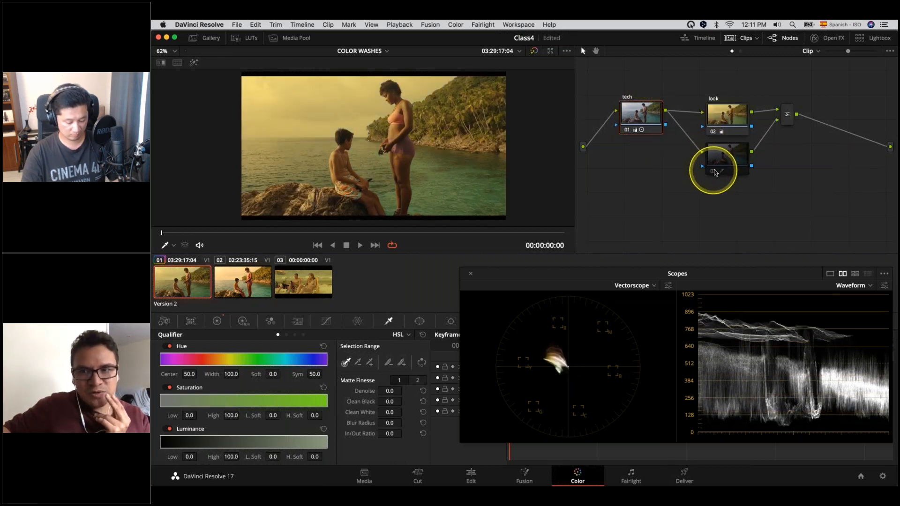
pyautogui.click(714, 172)
# Clear the water key from the layer node
pyautogui.rightClick(725, 162)
pyautogui.press('Escape')
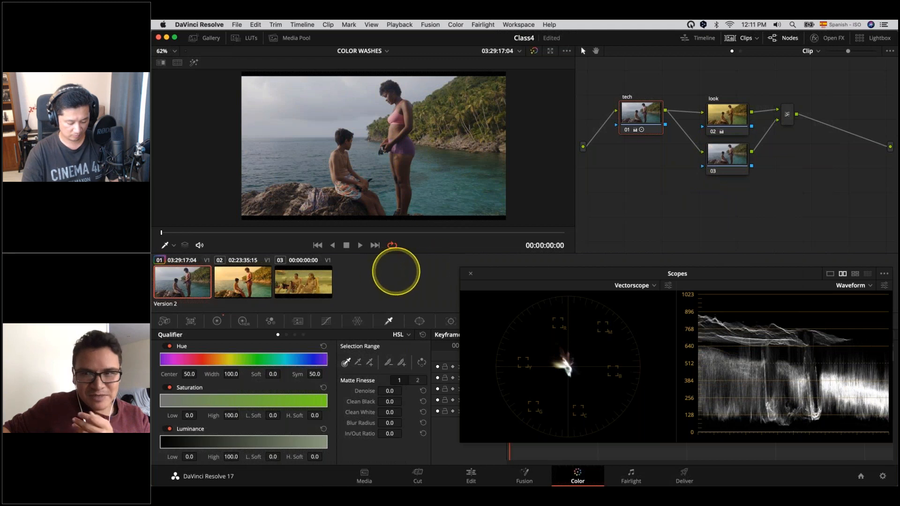
pyautogui.click(724, 157)
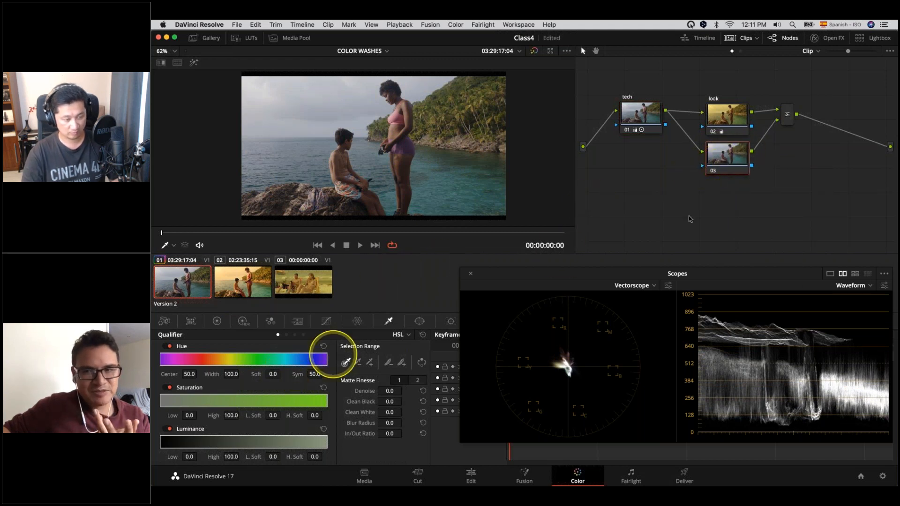
pyautogui.rightClick(721, 163)
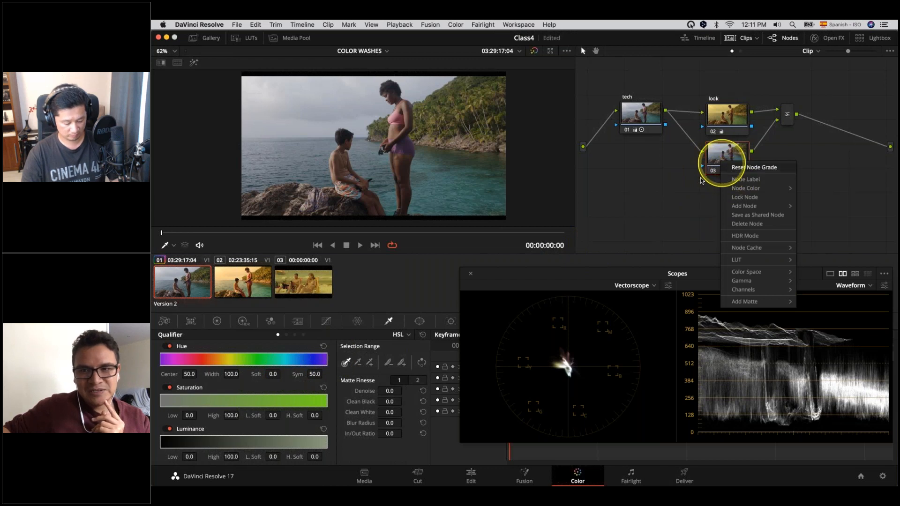
# Key the water in the layer node with the qualifier, setting the hue width to 33.4 and hue softness to 11.7
pyautogui.click(388, 321)
pyautogui.click(453, 195)
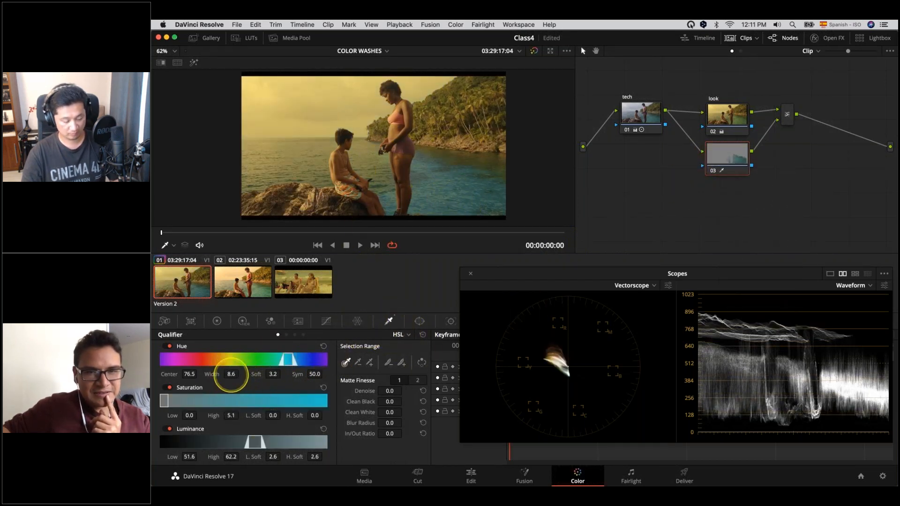
pyautogui.moveTo(217, 374); pyautogui.dragTo(337, 384)
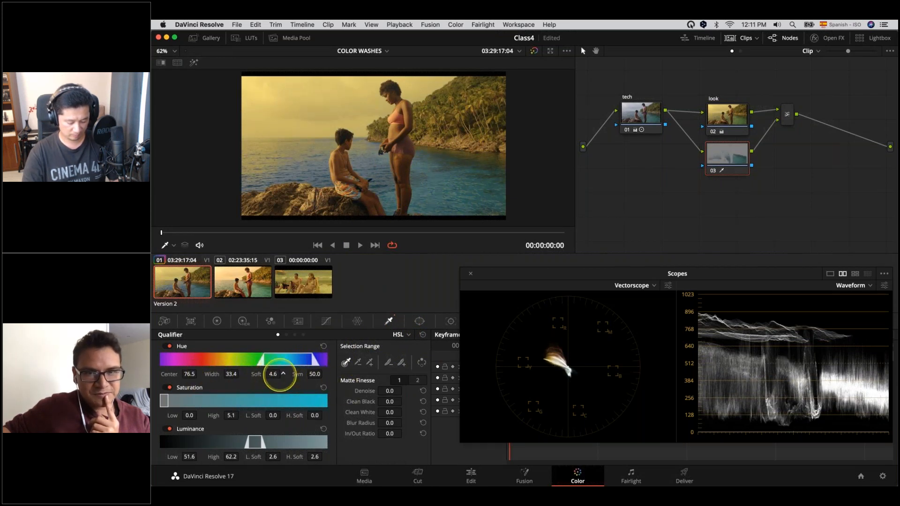
pyautogui.moveTo(309, 376)
pyautogui.mouseDown()
pyautogui.moveTo(415, 394)
pyautogui.moveTo(325, 381)
pyautogui.mouseUp()
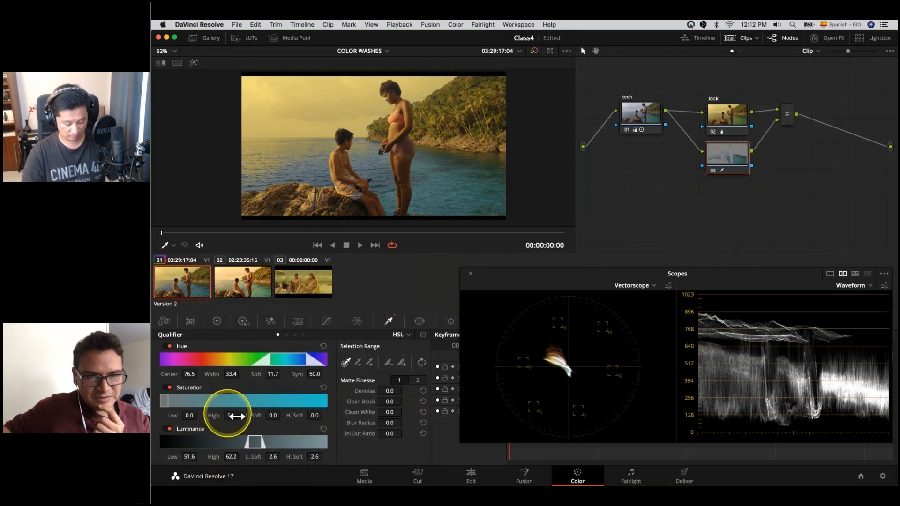
pyautogui.moveTo(282, 414)
pyautogui.mouseDown()
pyautogui.moveTo(246, 413)
pyautogui.moveTo(286, 414)
pyautogui.mouseUp()
# Lower the layer node's key output gain to 0.715, keeping the scopes window clear of the controls
pyautogui.moveTo(524, 271); pyautogui.dragTo(527, 98)
pyautogui.click(544, 321)
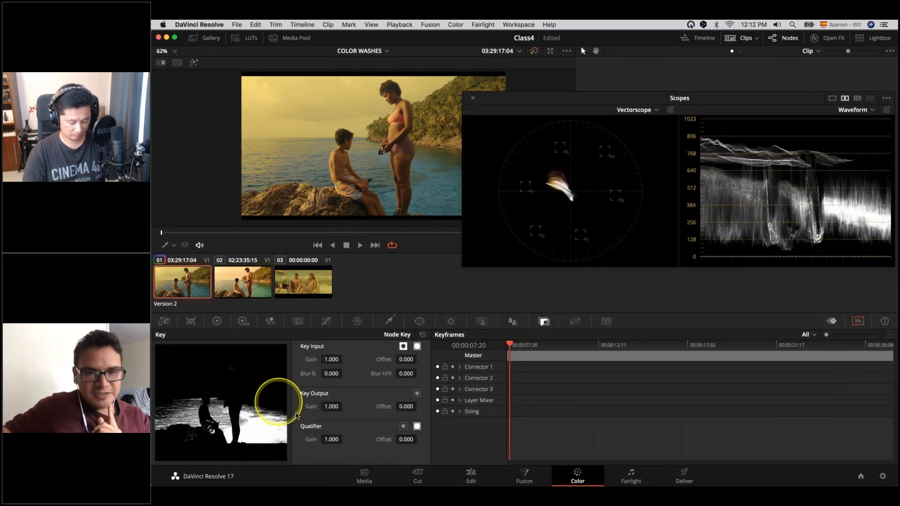
pyautogui.moveTo(224, 397); pyautogui.dragTo(194, 393)
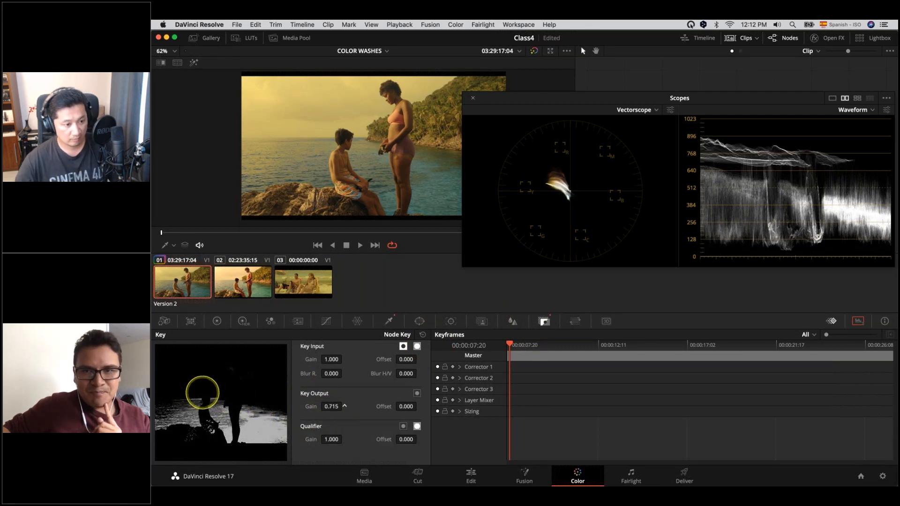
pyautogui.moveTo(631, 100); pyautogui.dragTo(583, 263)
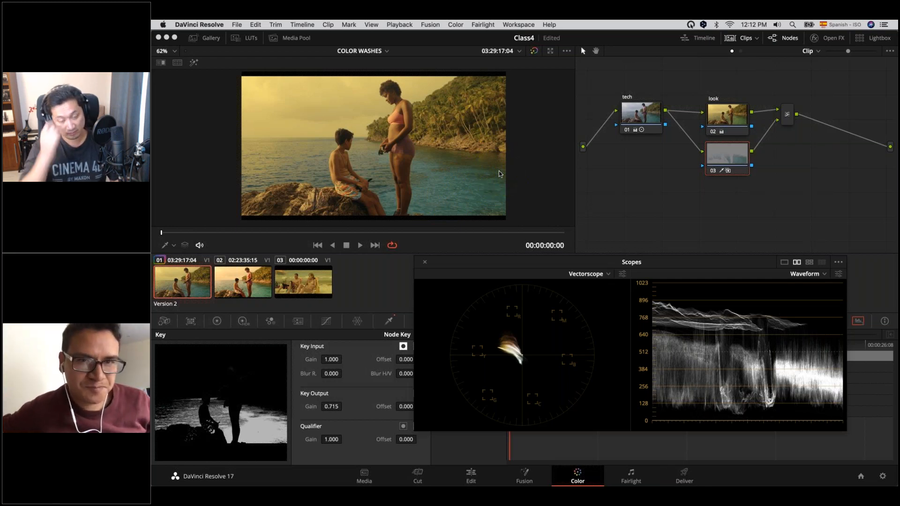
# Move the look node, layer node and layer mixer together lower in the node graph, and select the tech node
pyautogui.moveTo(695, 90); pyautogui.dragTo(824, 190)
pyautogui.moveTo(712, 130); pyautogui.dragTo(717, 180)
pyautogui.click(638, 115)
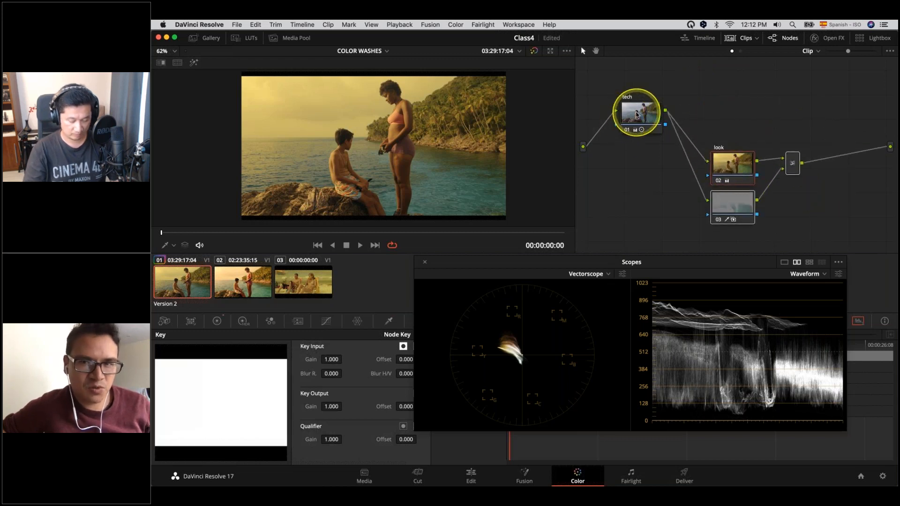
# Save the first clip's grade with the water layer as Version 3
pyautogui.click(166, 288)
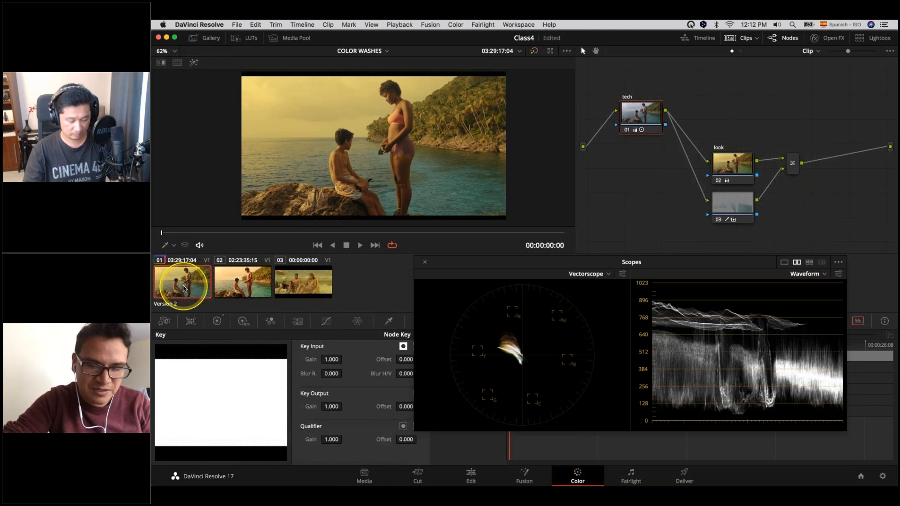
pyautogui.press('super+b')
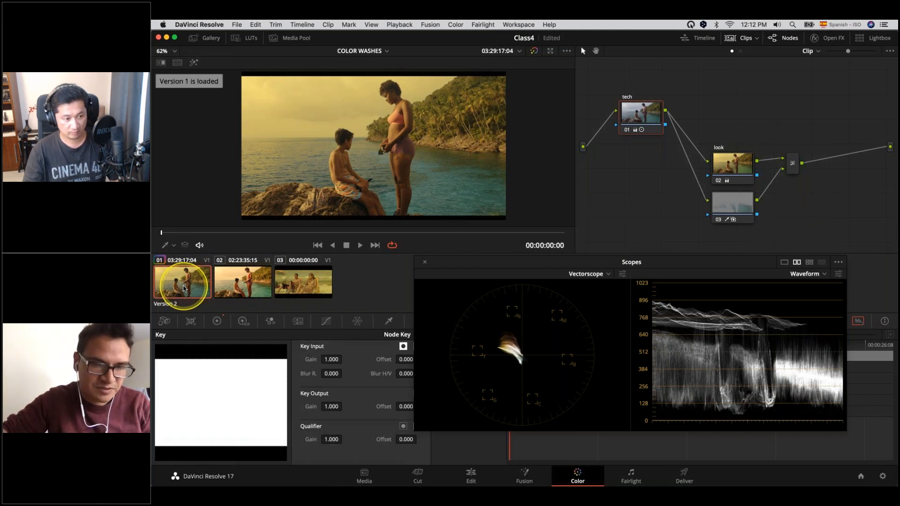
pyautogui.press('super+b')
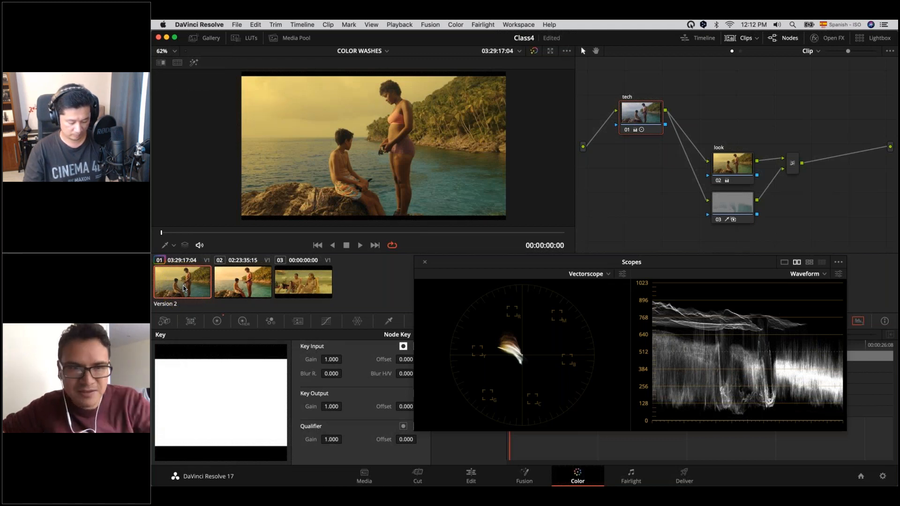
pyautogui.press('super+b')
# Alternate between Version 2 and Version 3 of the first clip to compare the water with and without the layer node
pyautogui.press('super+b')
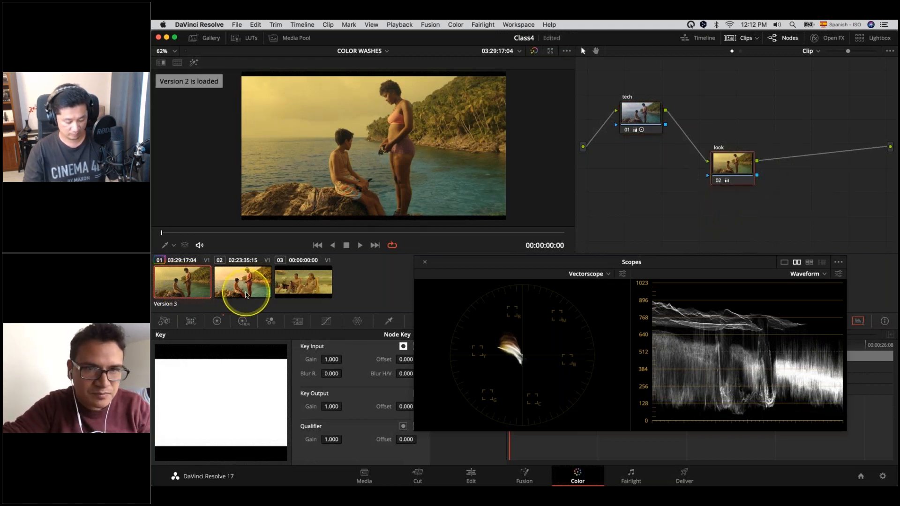
pyautogui.press('super+b')
pyautogui.press('super+b')
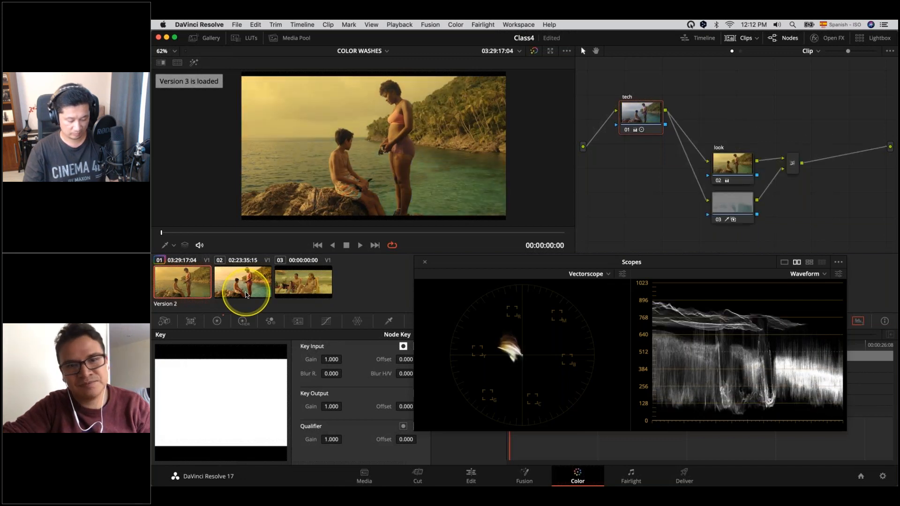
pyautogui.press('super+b')
pyautogui.press('super+b')
pyautogui.press('super+b')
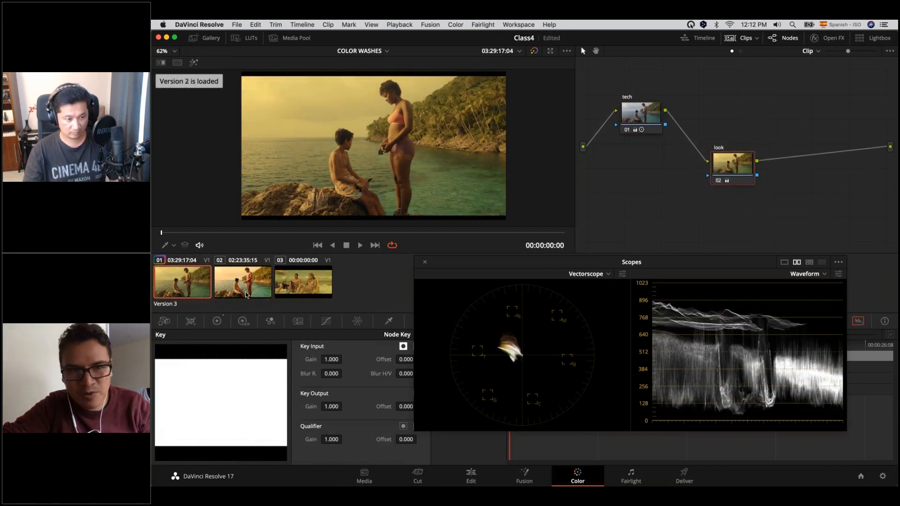
# Load Version 2 of the first clip and show a split screen of its versions and the original
pyautogui.press('super+b')
pyautogui.press('super+b')
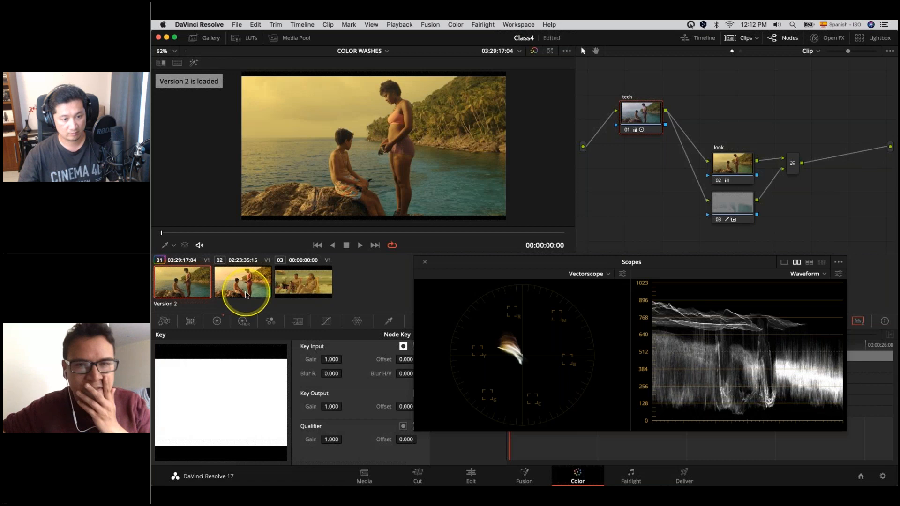
pyautogui.click(181, 65)
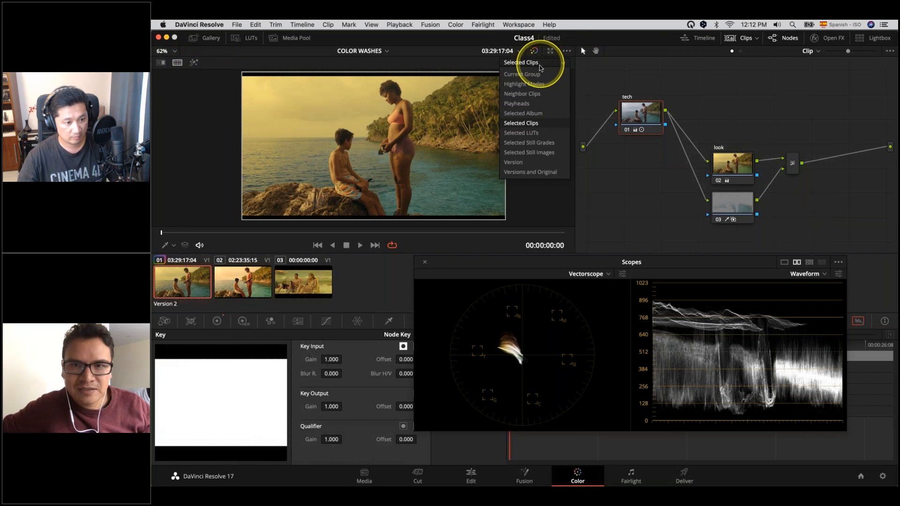
pyautogui.click(543, 172)
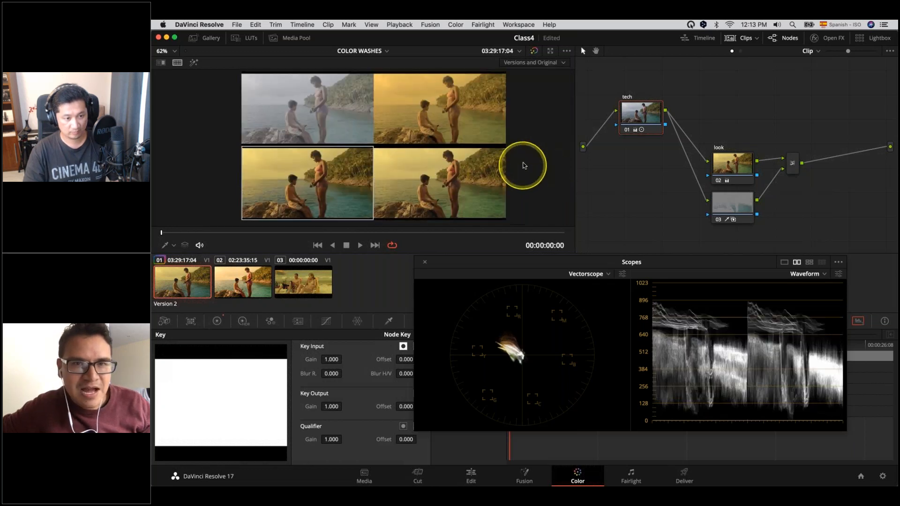
# Switch among Versions 1, 2 and 3 in the split screen to compare the yellow wash and the water color
pyautogui.click(452, 192)
pyautogui.click(430, 113)
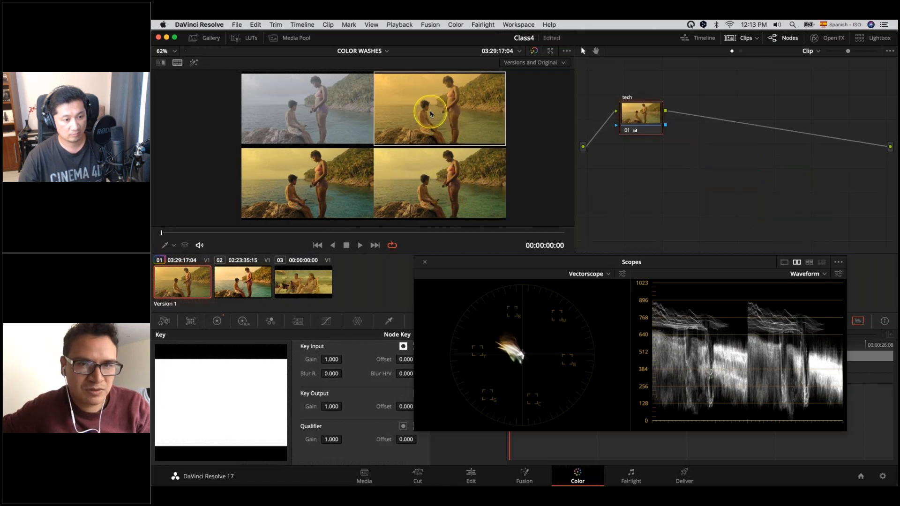
pyautogui.click(324, 204)
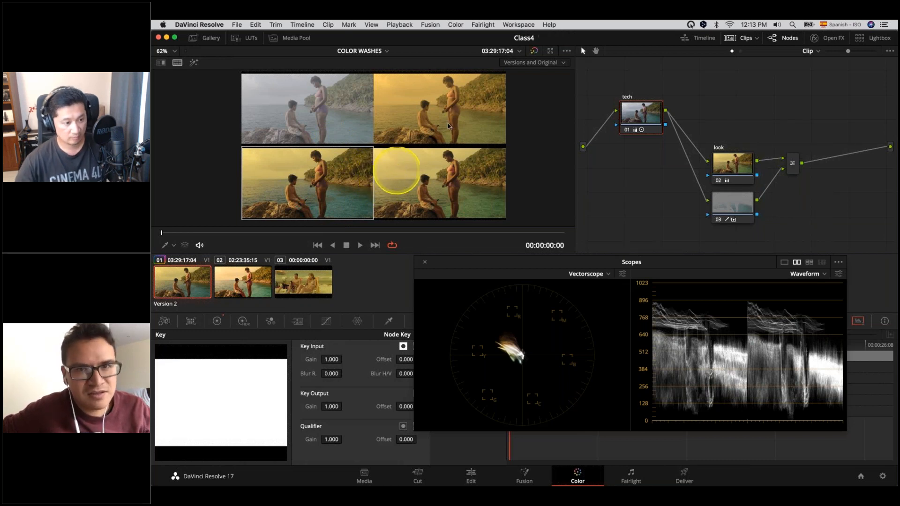
pyautogui.click(463, 111)
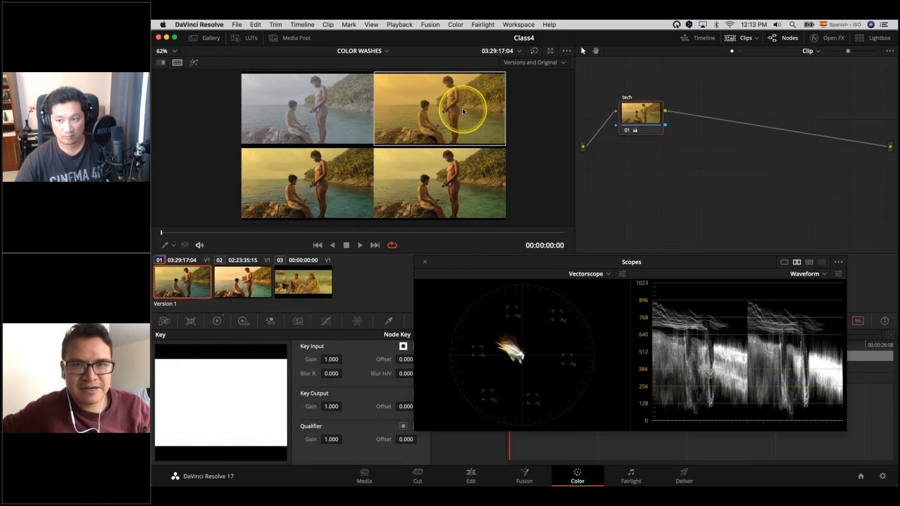
pyautogui.click(423, 168)
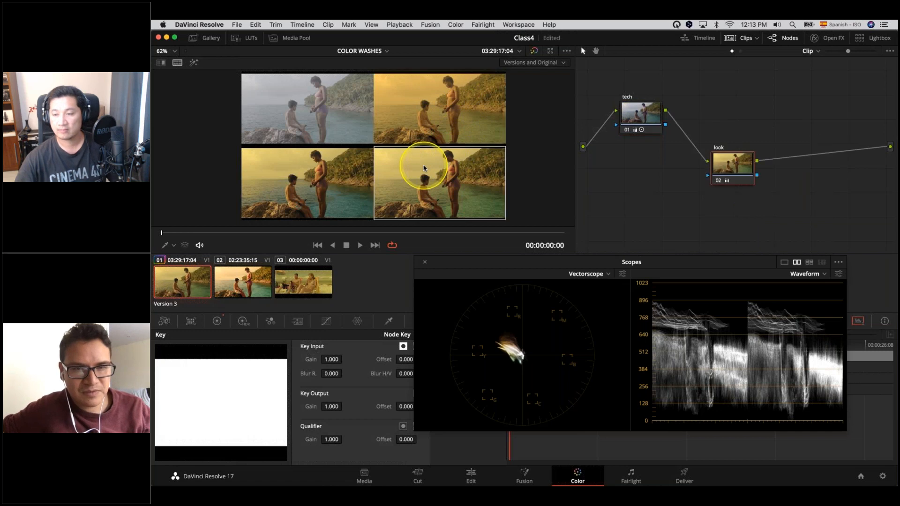
pyautogui.click(348, 211)
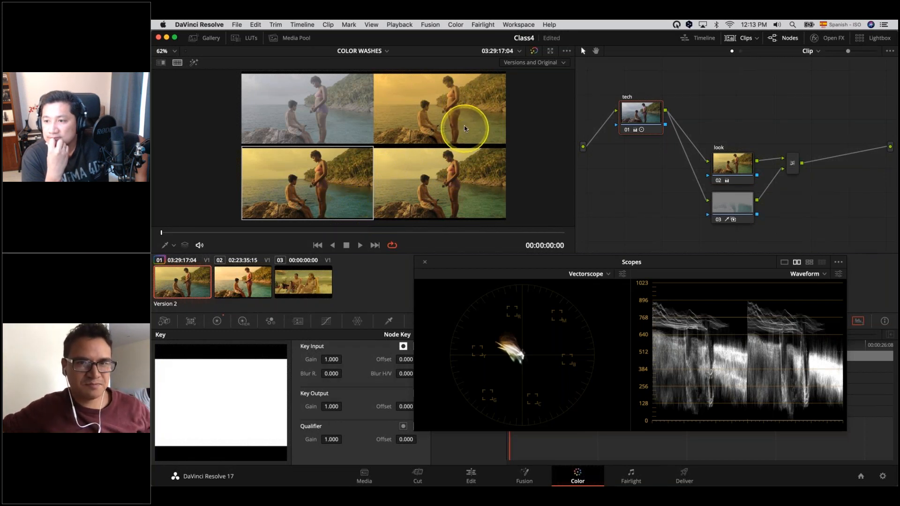
pyautogui.click(447, 180)
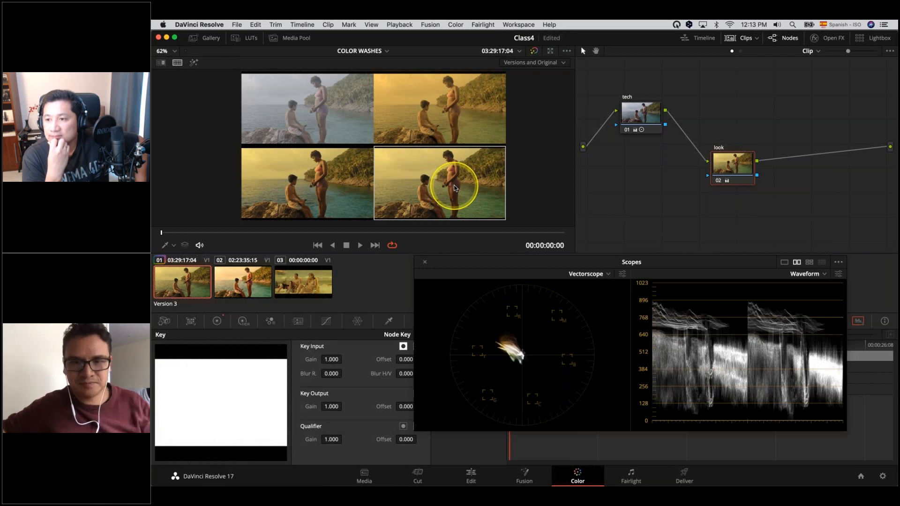
pyautogui.click(851, 50)
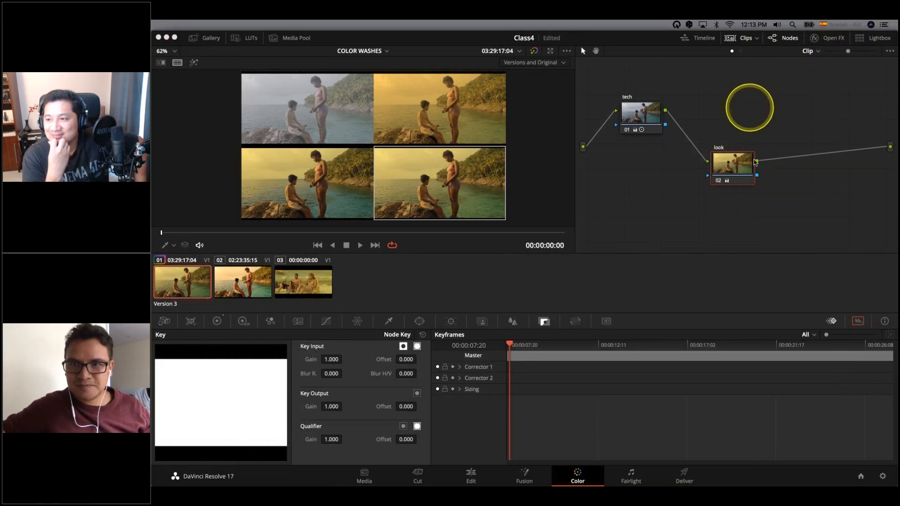
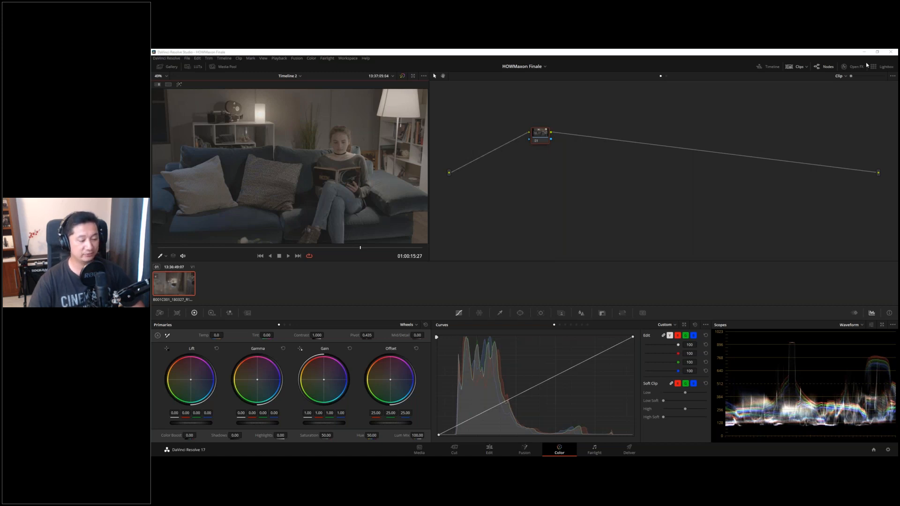
# Switch to Firefox, visit yedlin.net in a new tab, and return to DaVinci Resolve
pyautogui.moveTo(429, 464)
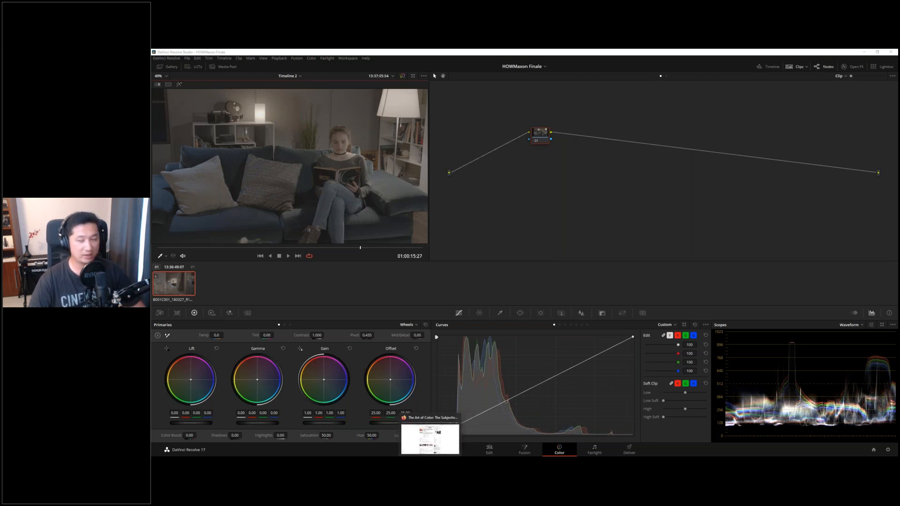
pyautogui.click(430, 438)
pyautogui.click(839, 57)
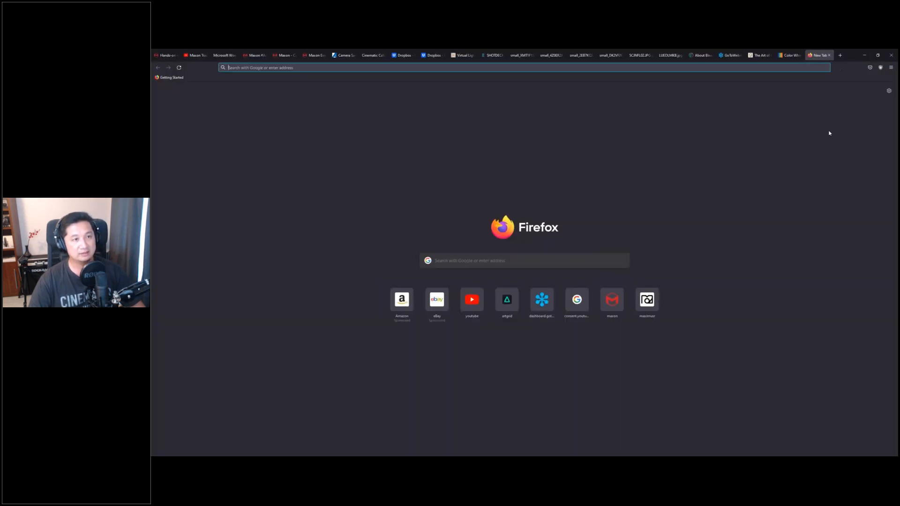
pyautogui.write('yedl')
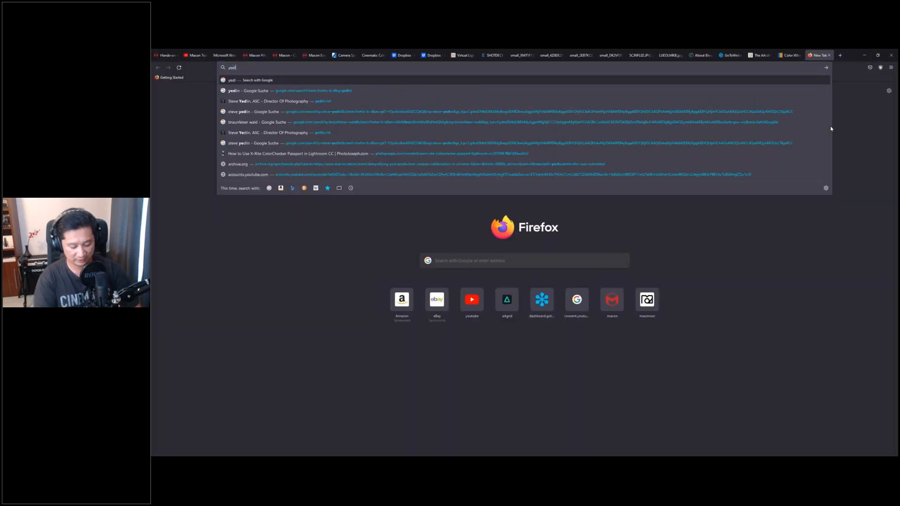
pyautogui.write('in.net')
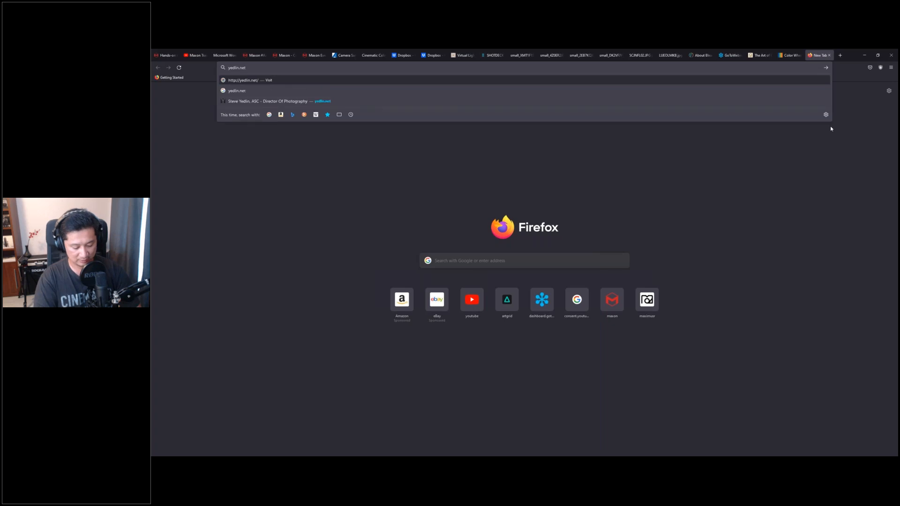
pyautogui.press('Return')
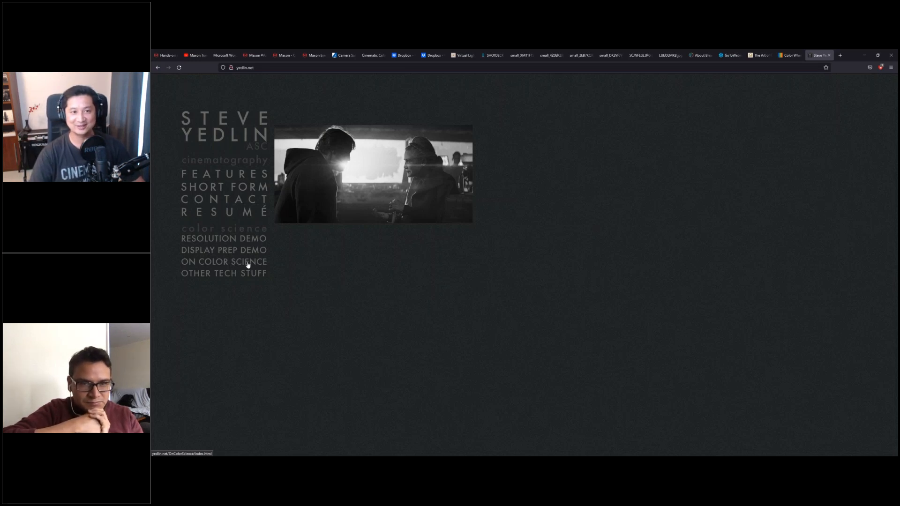
pyautogui.click(864, 55)
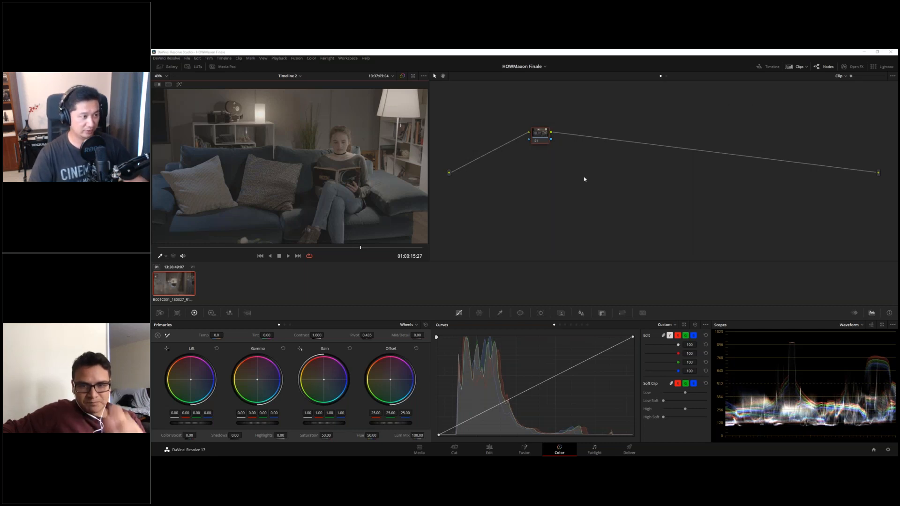
# Look through the Film Looks folder in the LUT browser, then hide the browser
pyautogui.click(196, 67)
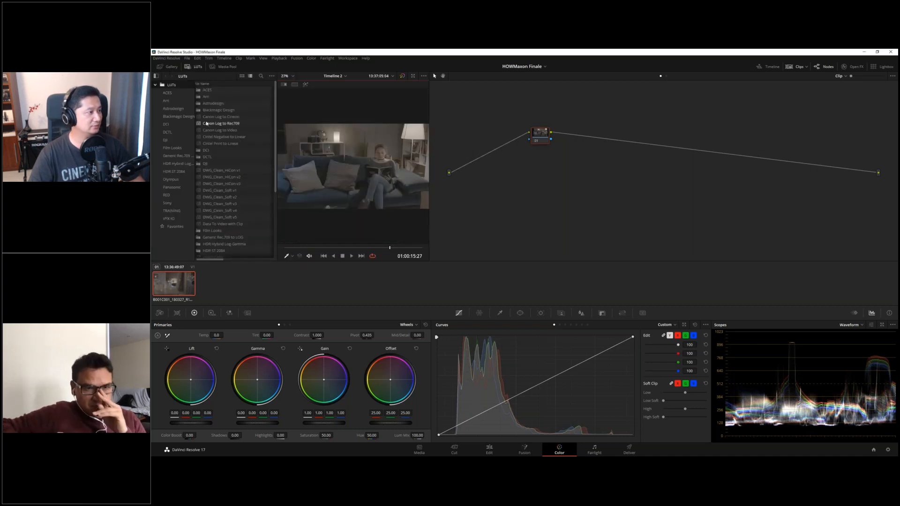
pyautogui.doubleClick(208, 232)
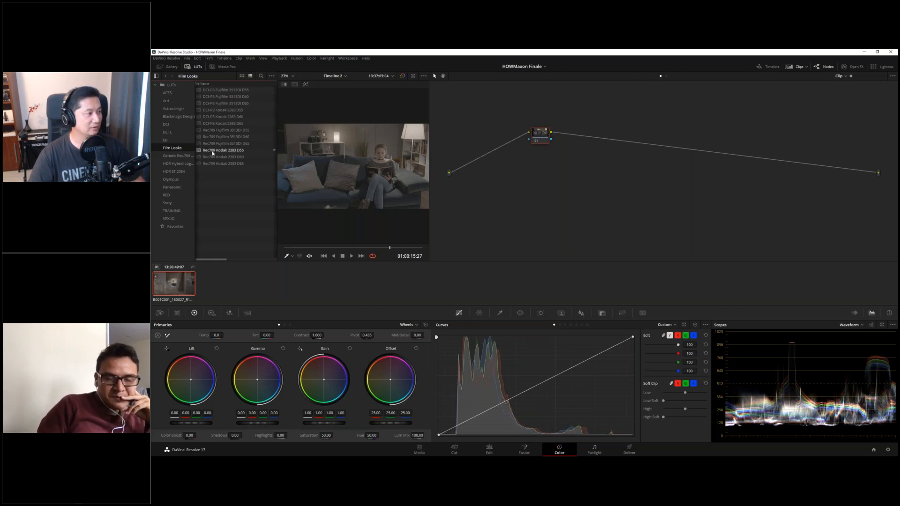
pyautogui.click(192, 66)
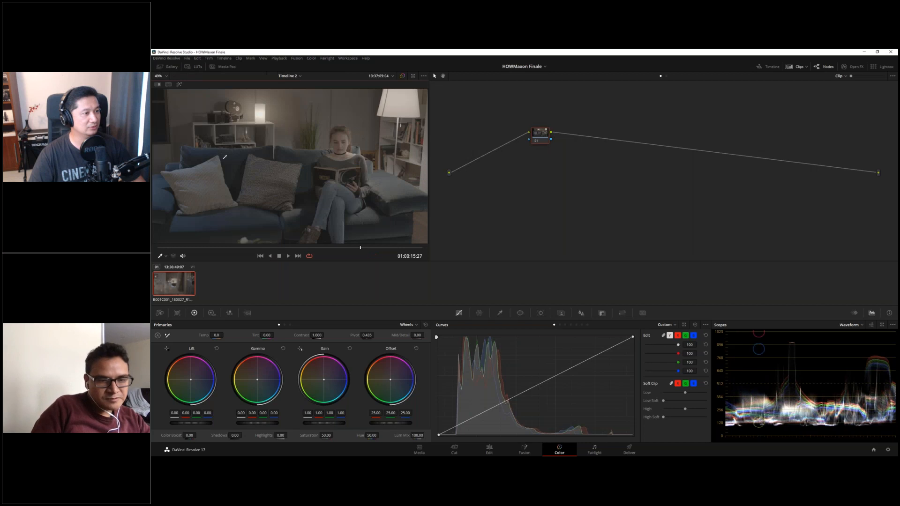
# Try the Rec709 Kodak 2383 D55 film look LUT on the clip's only node, then reset the node grade
pyautogui.moveTo(544, 133); pyautogui.dragTo(549, 162)
pyautogui.rightClick(551, 162)
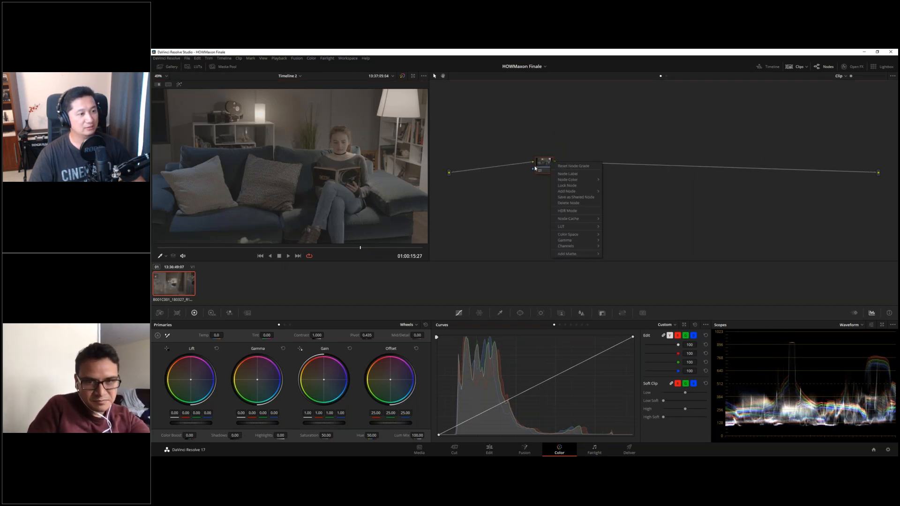
pyautogui.moveTo(560, 220)
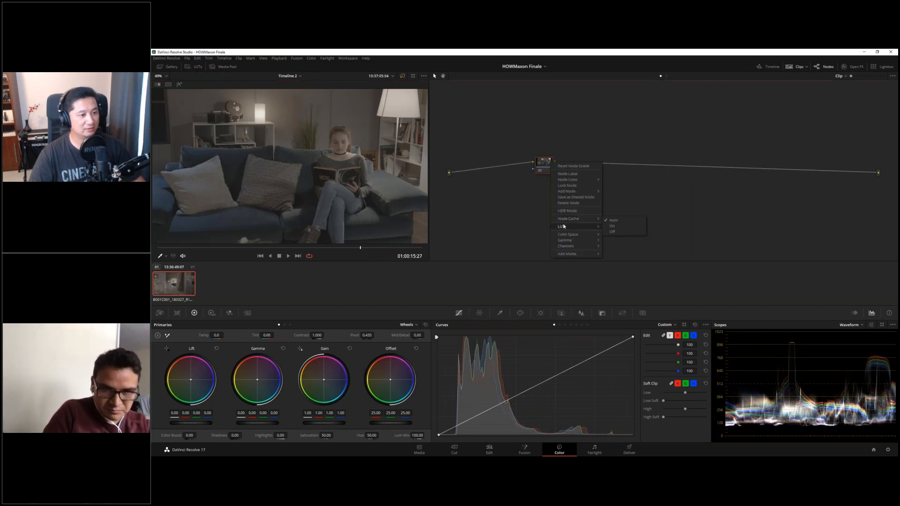
pyautogui.moveTo(649, 358)
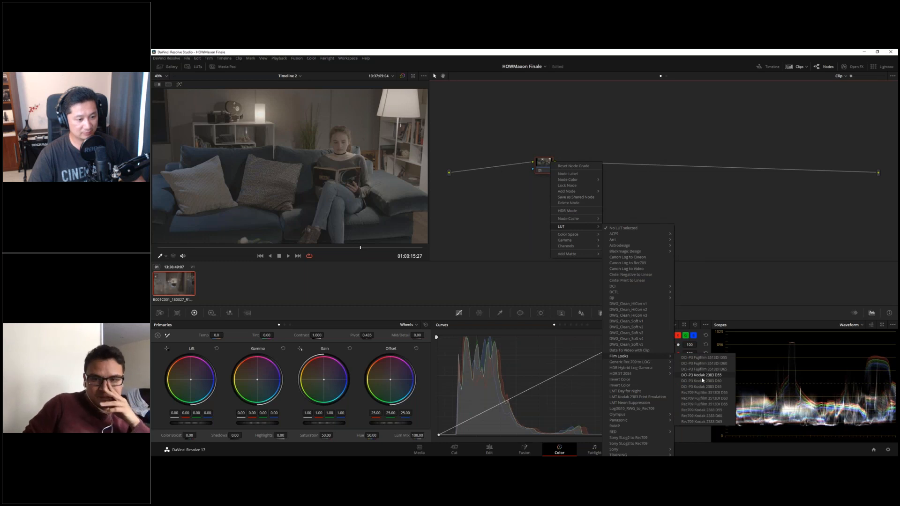
pyautogui.click(701, 410)
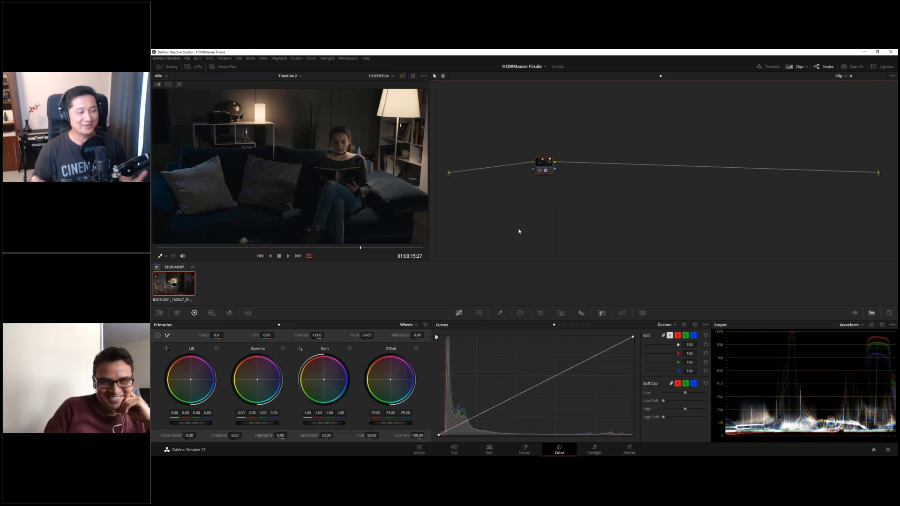
pyautogui.rightClick(540, 171)
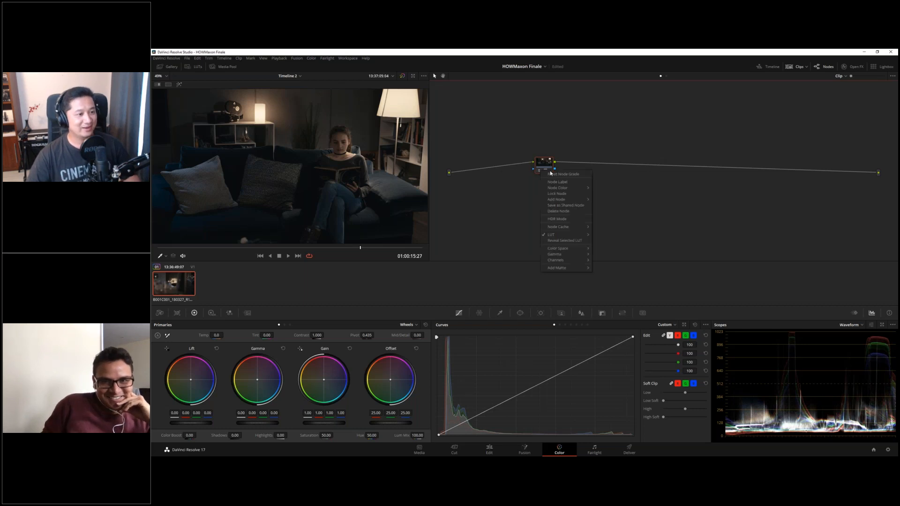
pyautogui.click(562, 174)
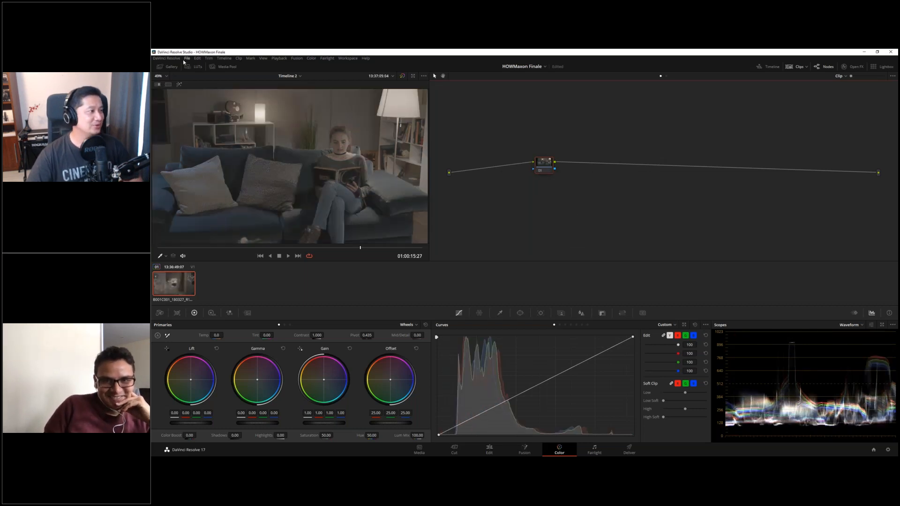
# Open the file location of the Rec709 Kodak 2383 D55 LUT from the Film Looks folder
pyautogui.click(197, 67)
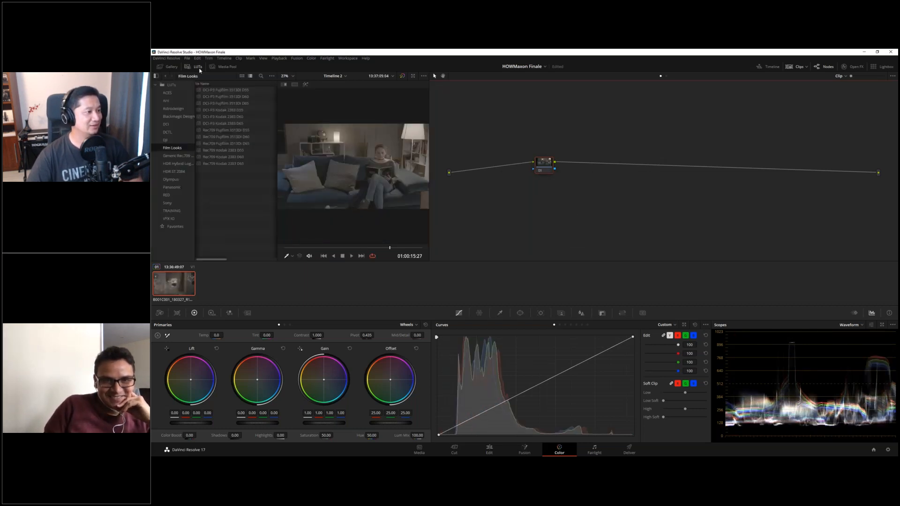
pyautogui.rightClick(230, 154)
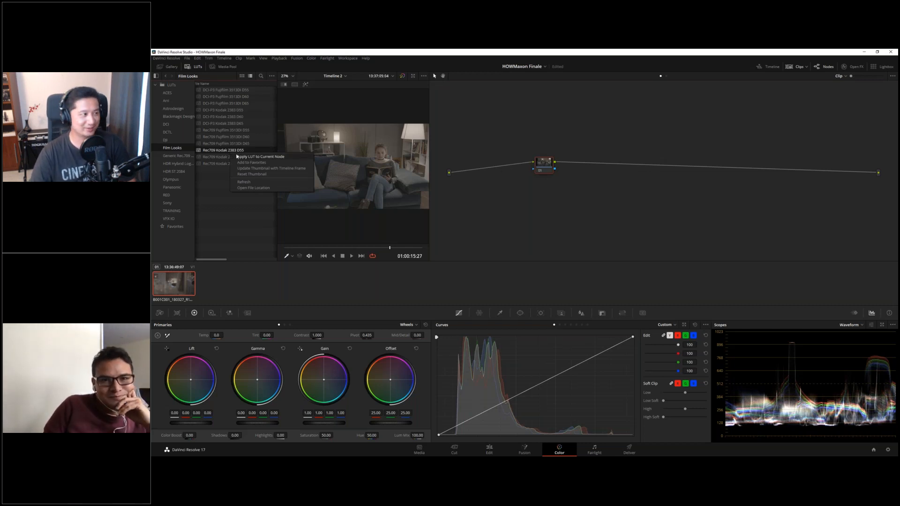
pyautogui.click(240, 156)
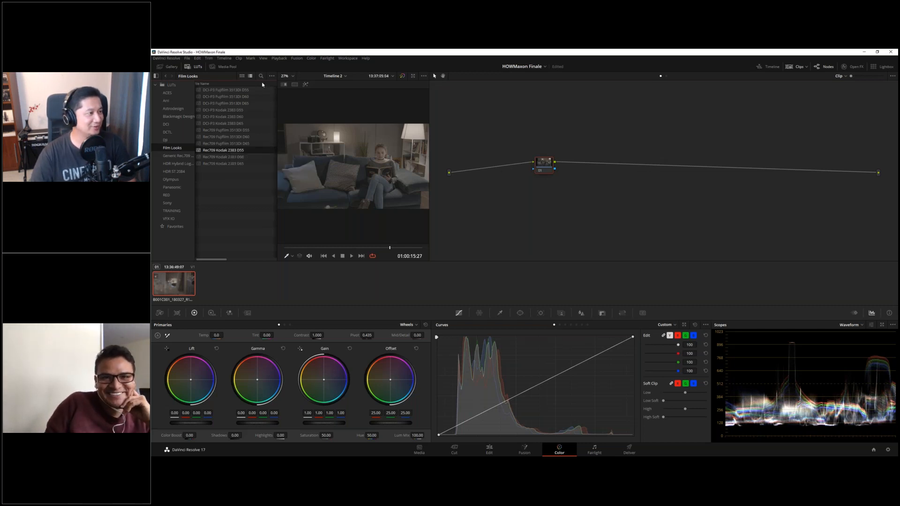
pyautogui.rightClick(213, 153)
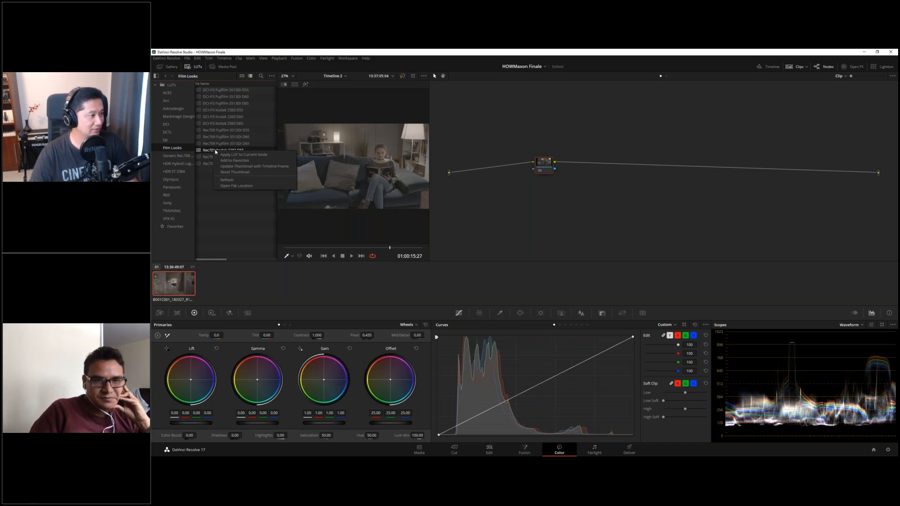
pyautogui.click(235, 186)
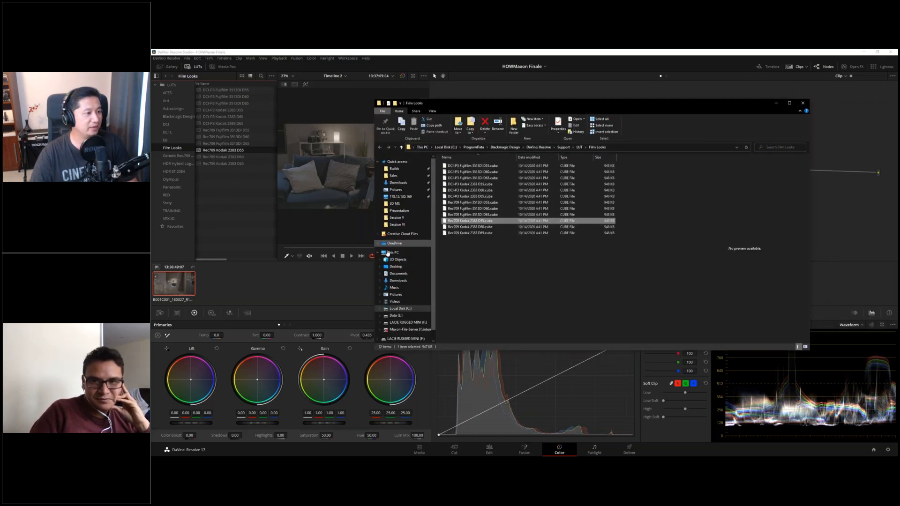
# Try to open the Rec709 Kodak 2383 D55 cube file in Notepad++, declining its update and closing the folder window
pyautogui.rightClick(458, 220)
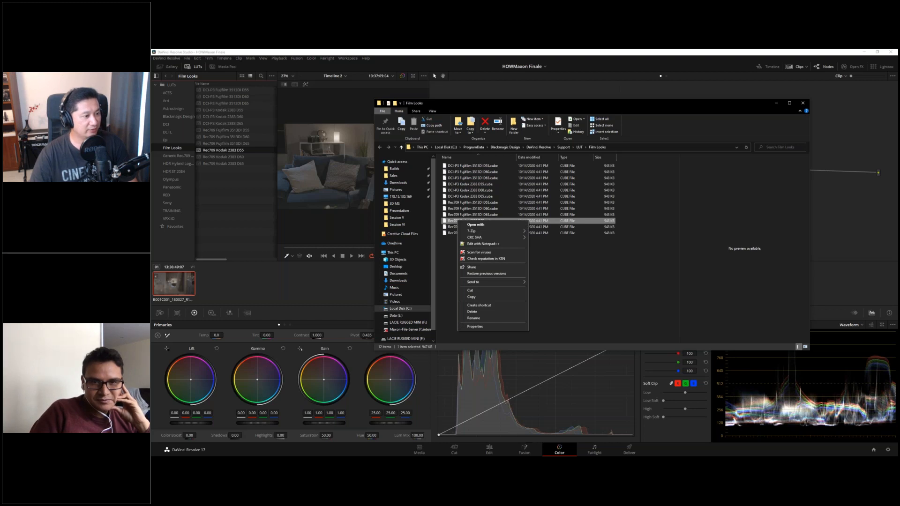
pyautogui.click(486, 244)
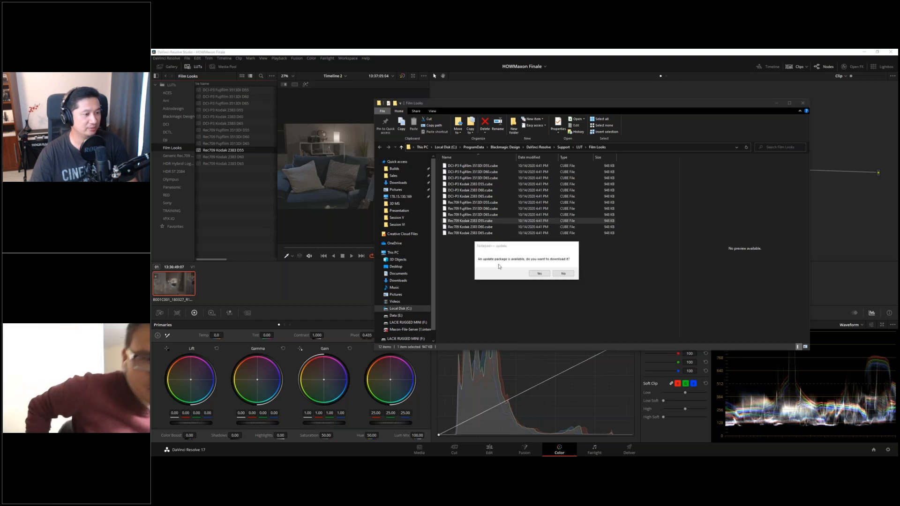
pyautogui.click(561, 274)
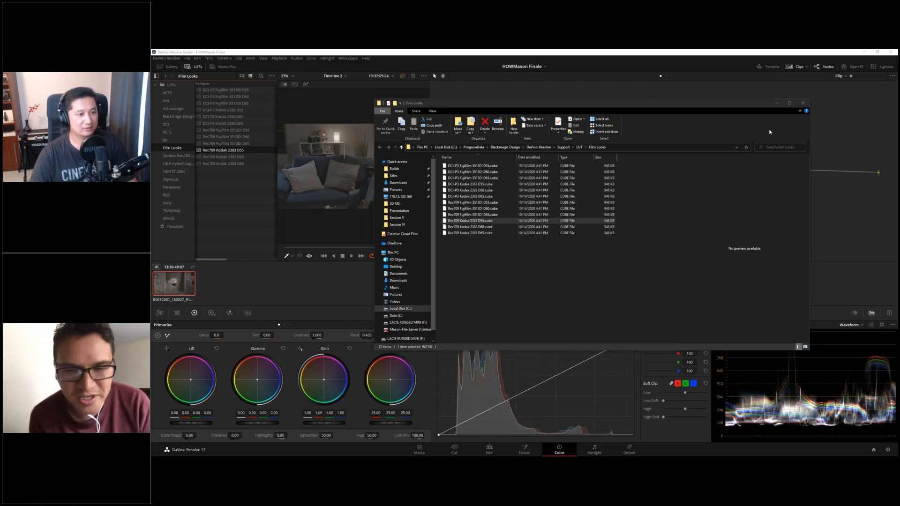
pyautogui.click(802, 103)
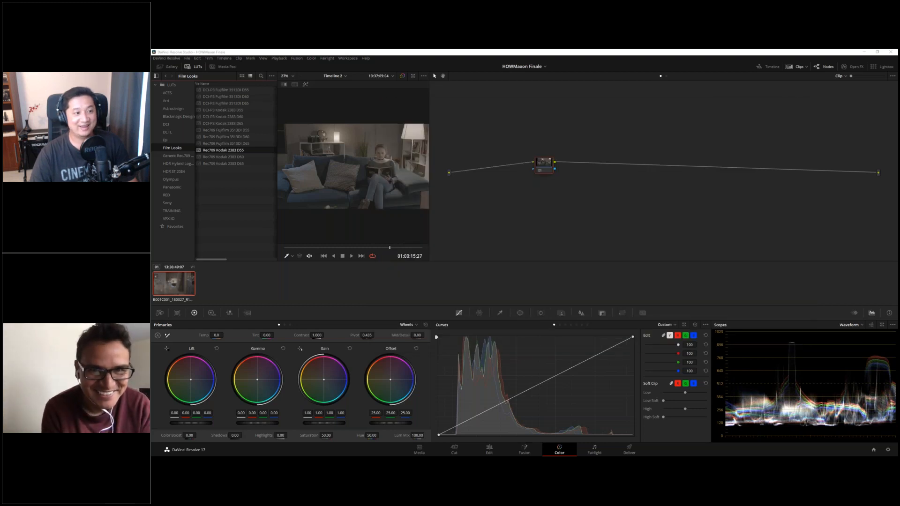
# Bring the Notepad++ window with the Rec709 Kodak 2383 D55 cube file into view, widening and repositioning it over the node graph
pyautogui.moveTo(837, 80); pyautogui.dragTo(531, 109)
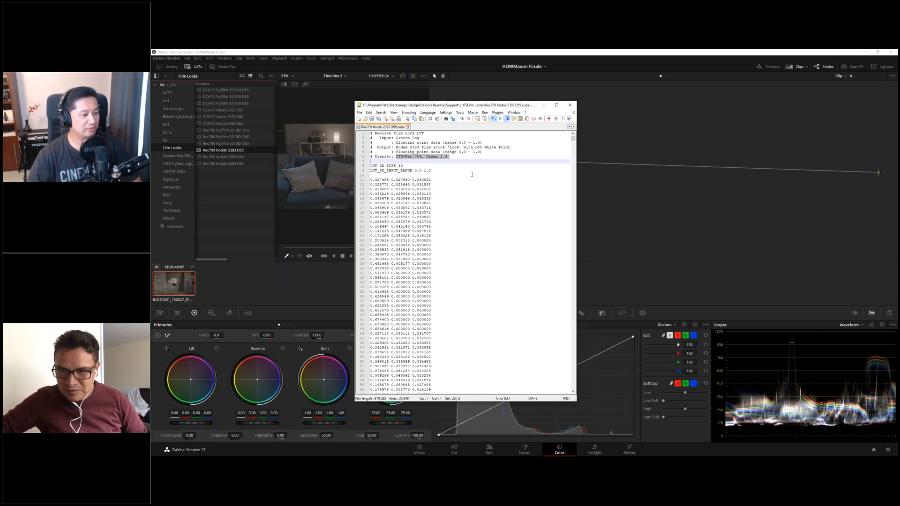
pyautogui.moveTo(578, 402); pyautogui.dragTo(653, 388)
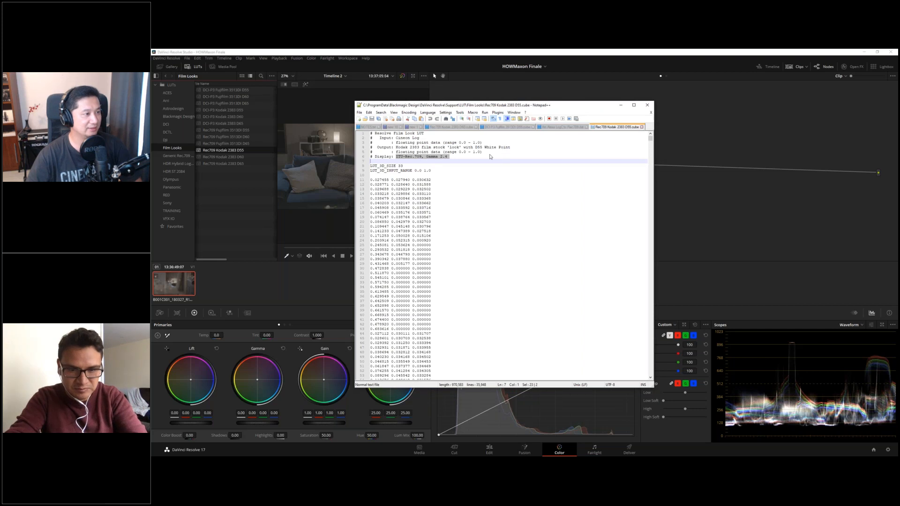
pyautogui.moveTo(512, 108); pyautogui.dragTo(573, 159)
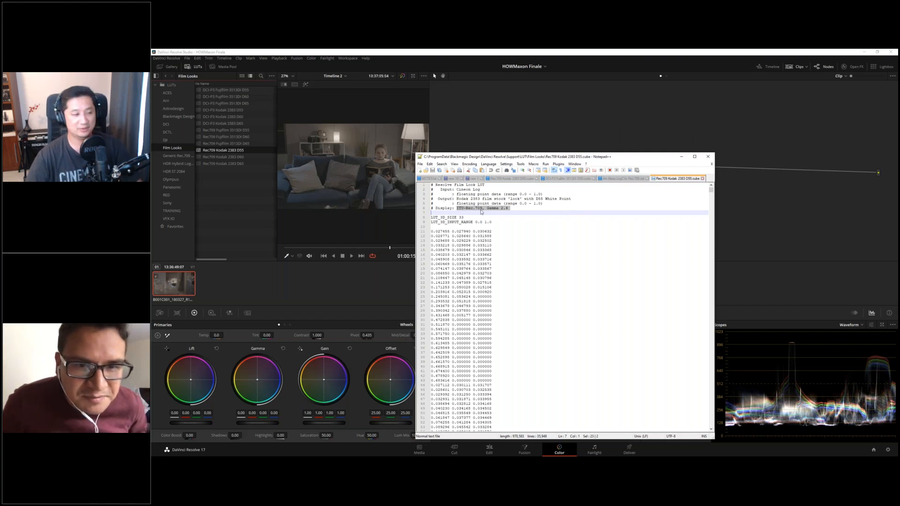
# Highlight the Cineon Log input and the ITU-Rec.709, Gamma 2.4 display entries in the cube file's header, and dismiss the file and the LUT browser
pyautogui.click(456, 190)
pyautogui.moveTo(456, 189); pyautogui.dragTo(472, 189)
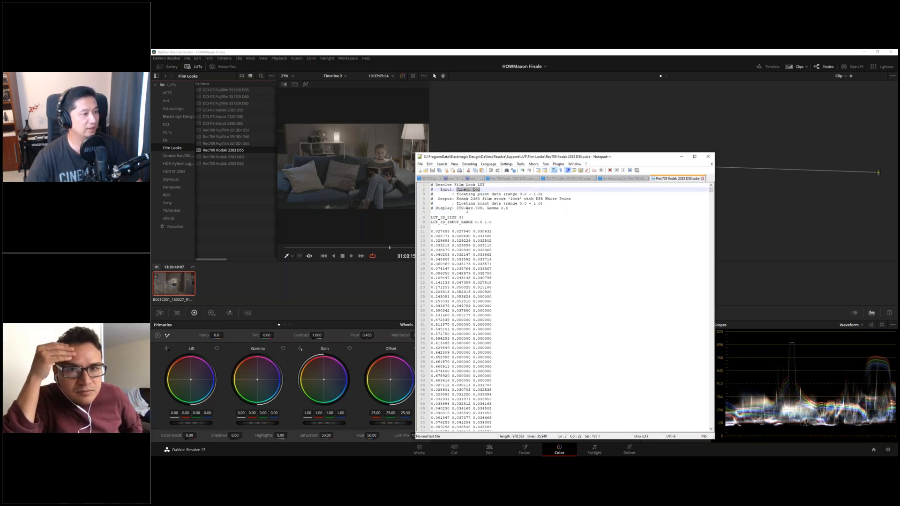
pyautogui.moveTo(457, 209); pyautogui.dragTo(508, 209)
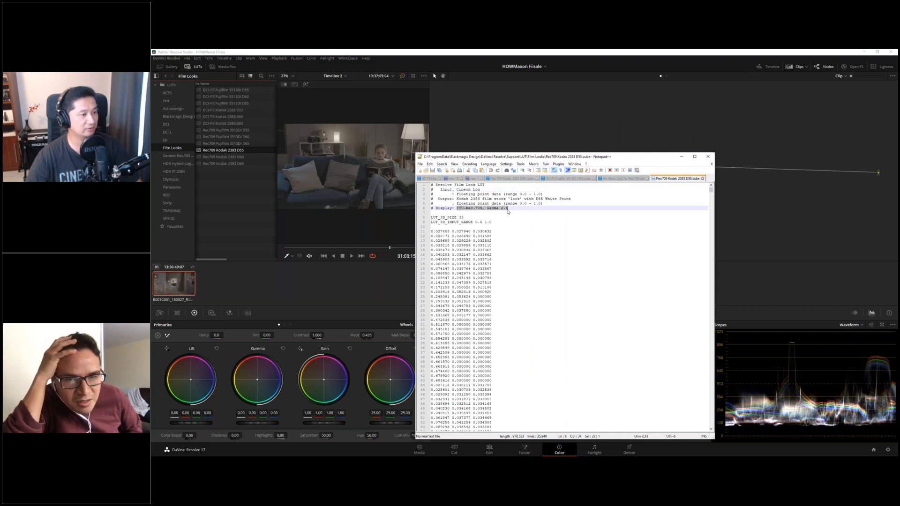
pyautogui.click(707, 159)
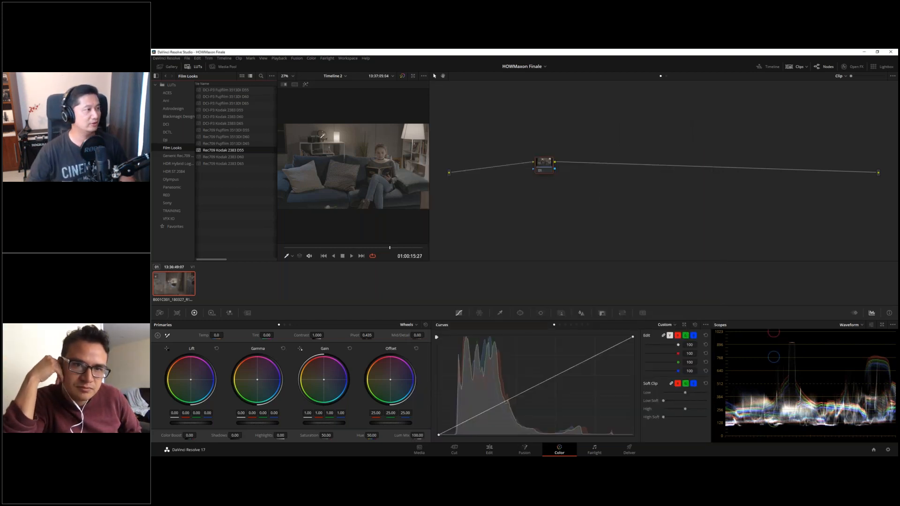
pyautogui.click(193, 67)
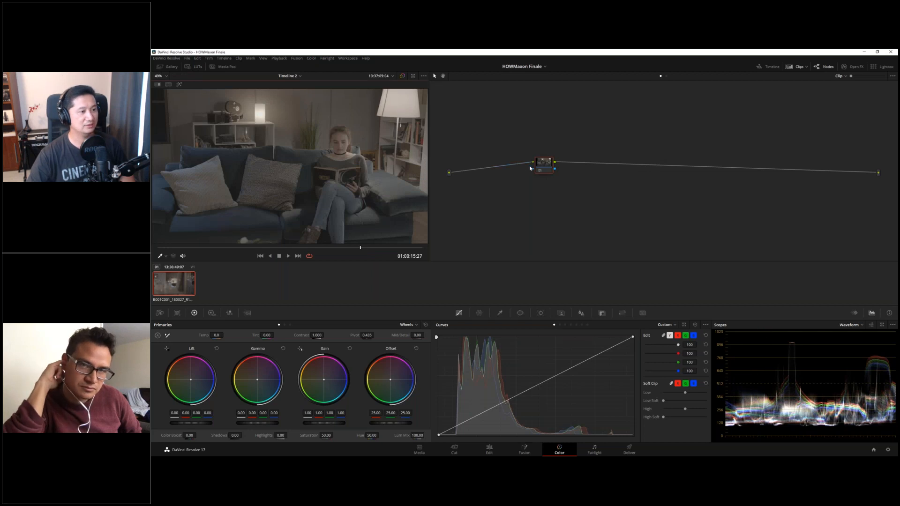
pyautogui.moveTo(542, 169); pyautogui.dragTo(538, 177)
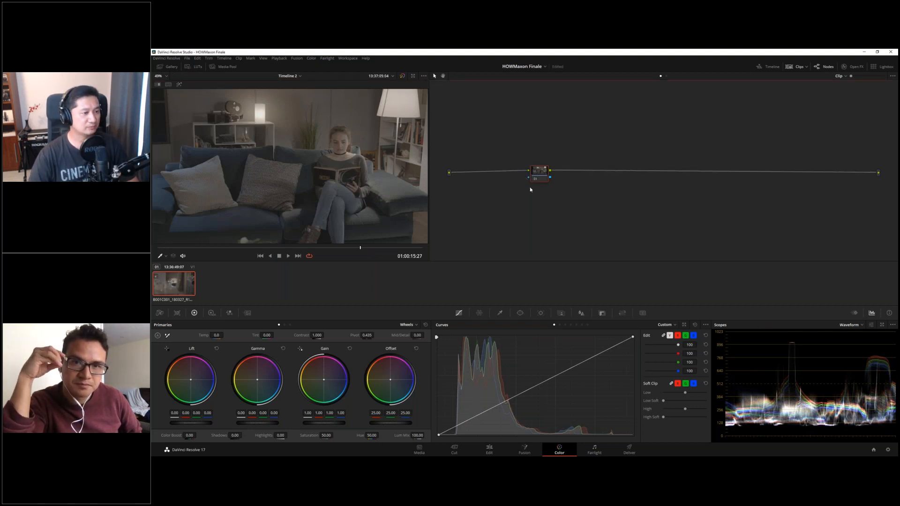
pyautogui.rightClick(538, 177)
pyautogui.moveTo(564, 240)
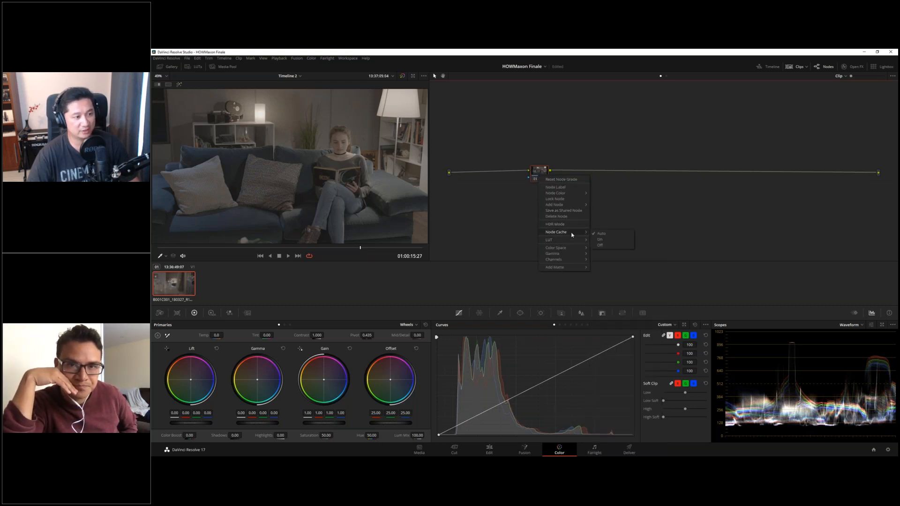
pyautogui.click(267, 146)
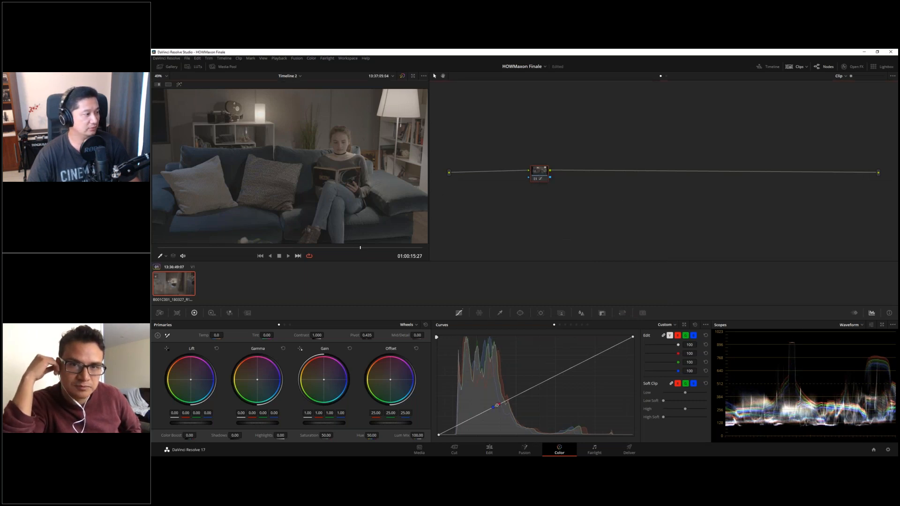
pyautogui.rightClick(543, 176)
pyautogui.click(553, 180)
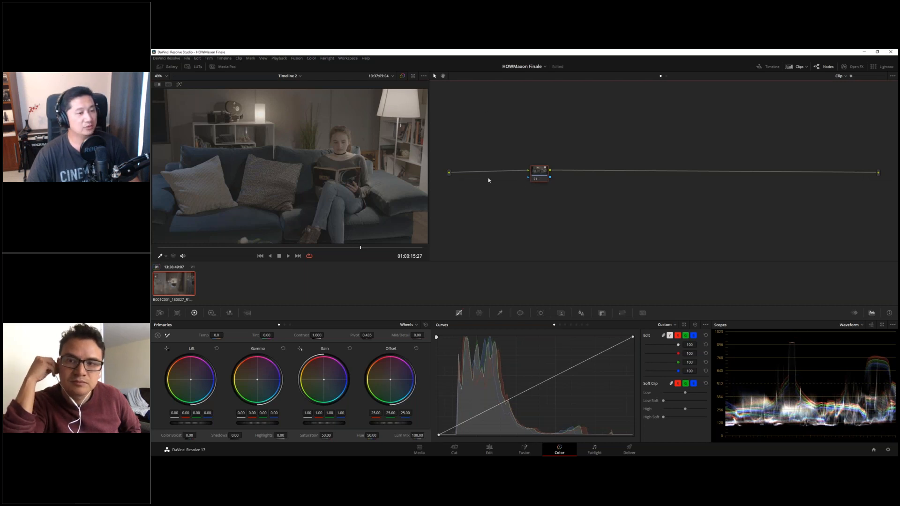
# Apply a Color Space Transform effect to the only node, with input color space ARRI Alexa and input gamma ARRI LogC
pyautogui.click(856, 66)
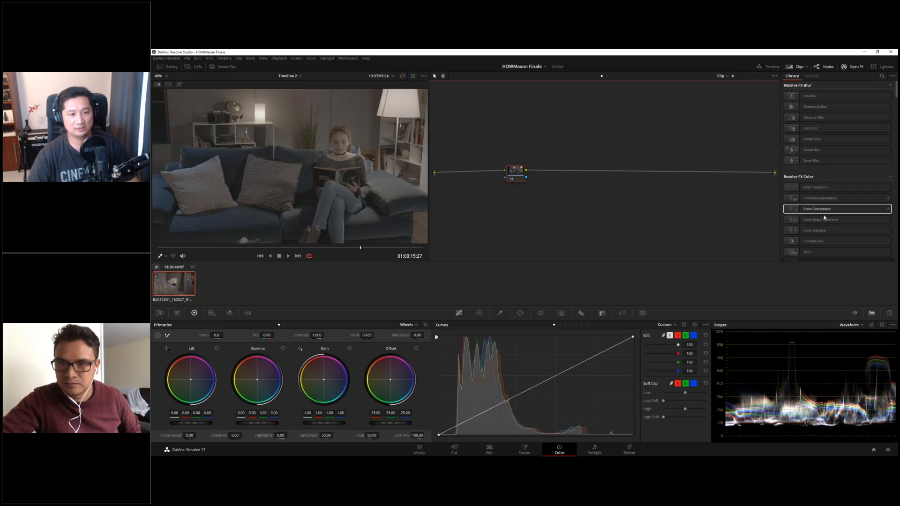
pyautogui.moveTo(823, 219); pyautogui.dragTo(515, 174)
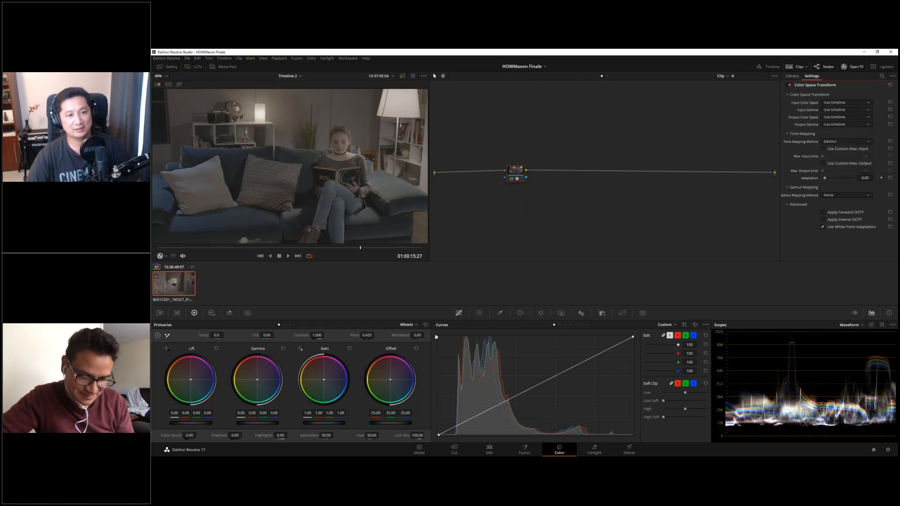
pyautogui.click(850, 104)
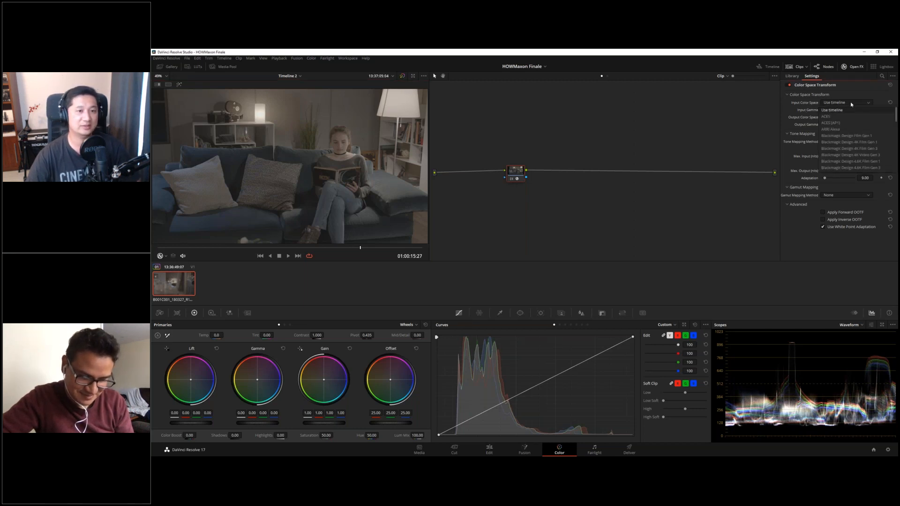
pyautogui.click(847, 130)
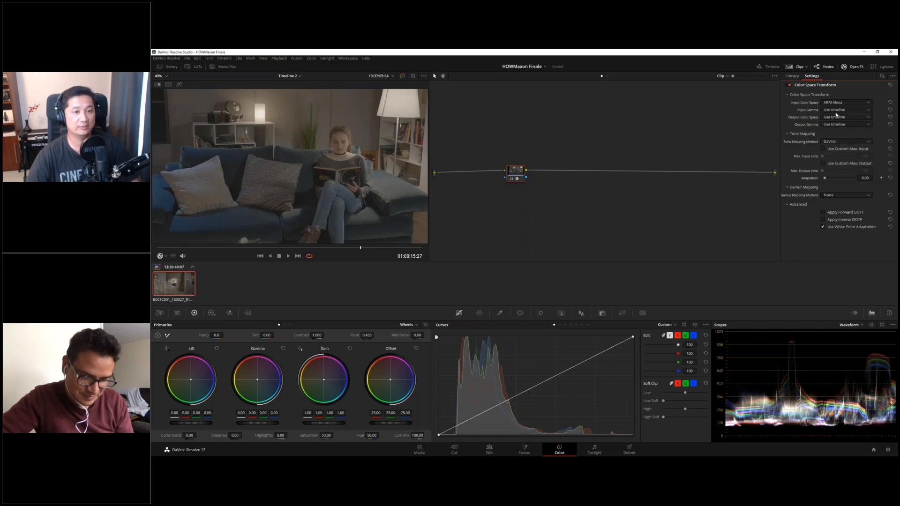
pyautogui.click(837, 111)
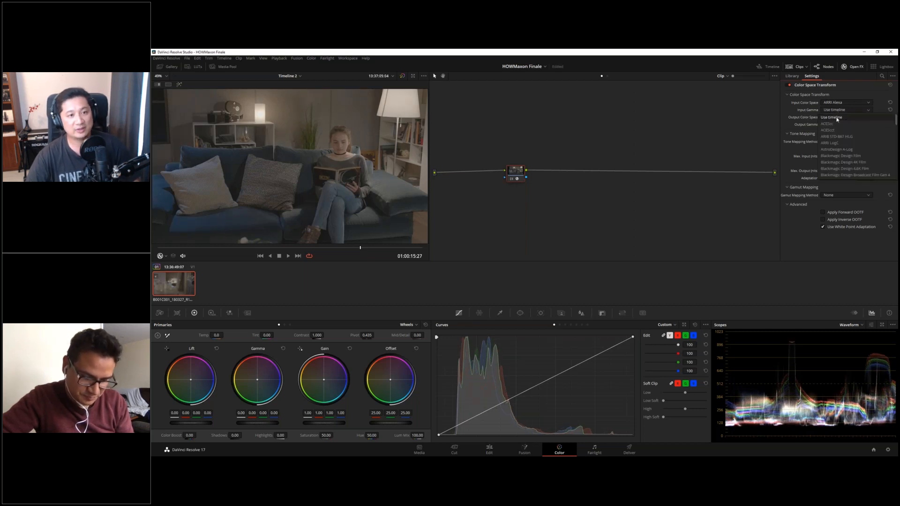
pyautogui.click(830, 142)
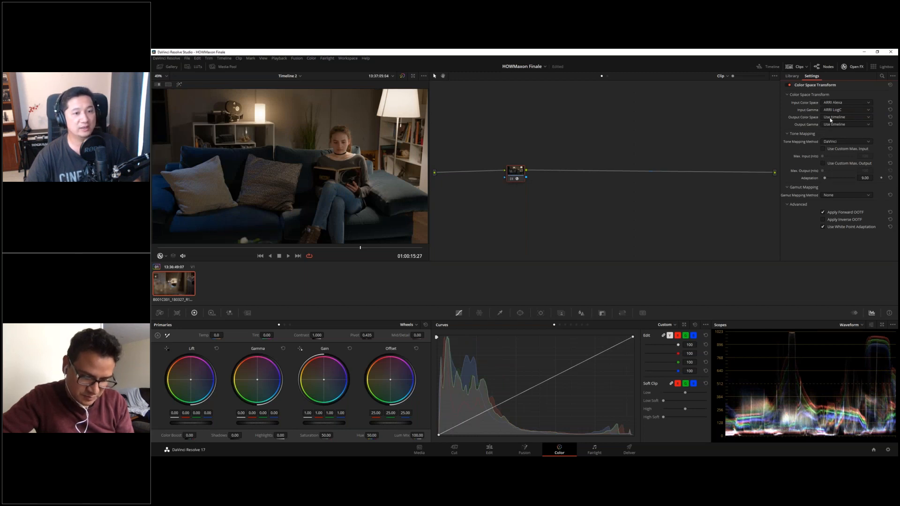
# Check the timeline color space in the project's color management settings and leave without changes
pyautogui.click(887, 450)
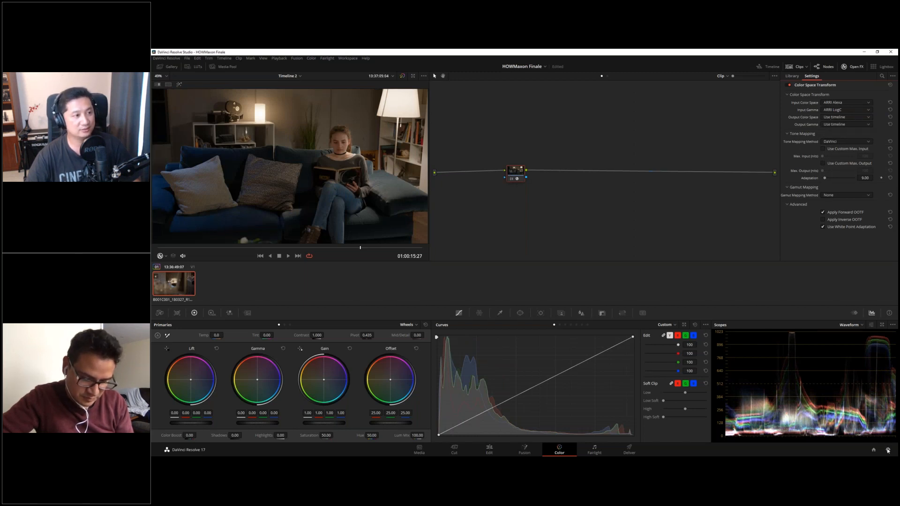
pyautogui.click(408, 141)
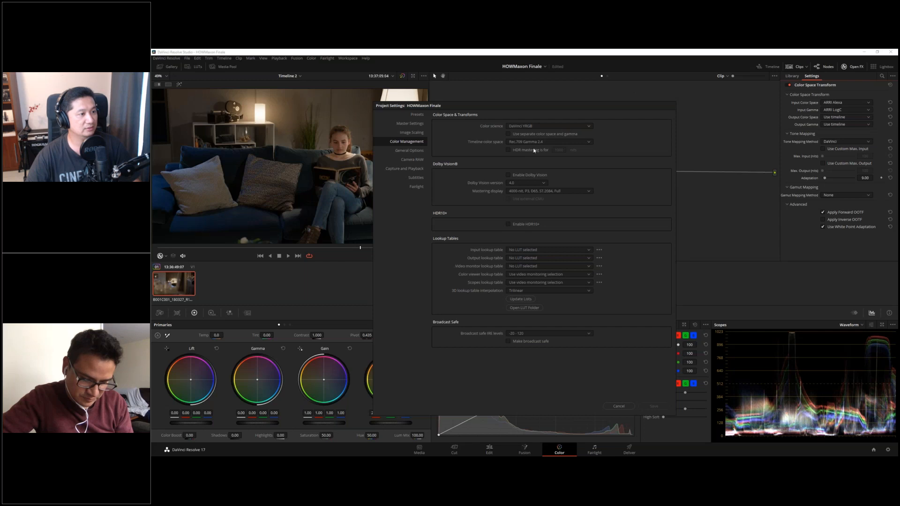
pyautogui.click(623, 408)
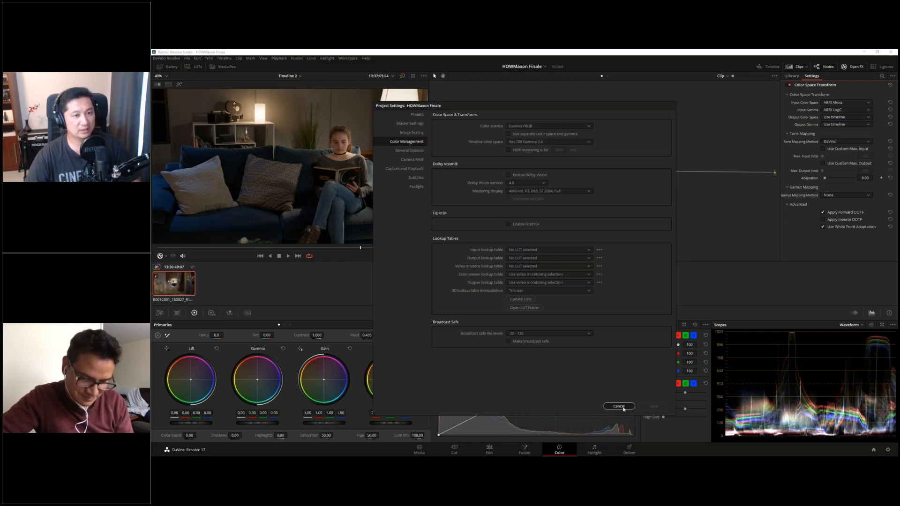
# Set the Color Space Transform's output color space to Rec.709 and its output gamma to Cineon Film Log
pyautogui.click(852, 121)
pyautogui.scroll(-10, 846, 147)
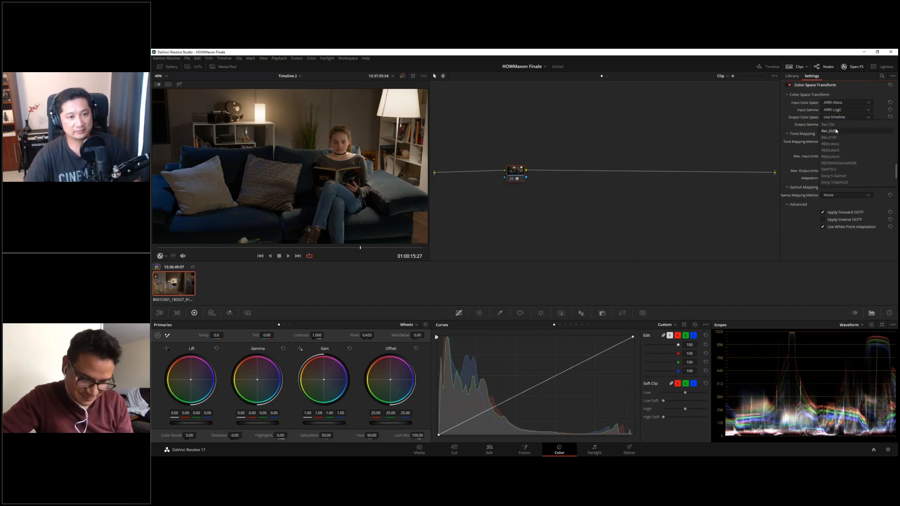
pyautogui.click(843, 125)
pyautogui.click(846, 124)
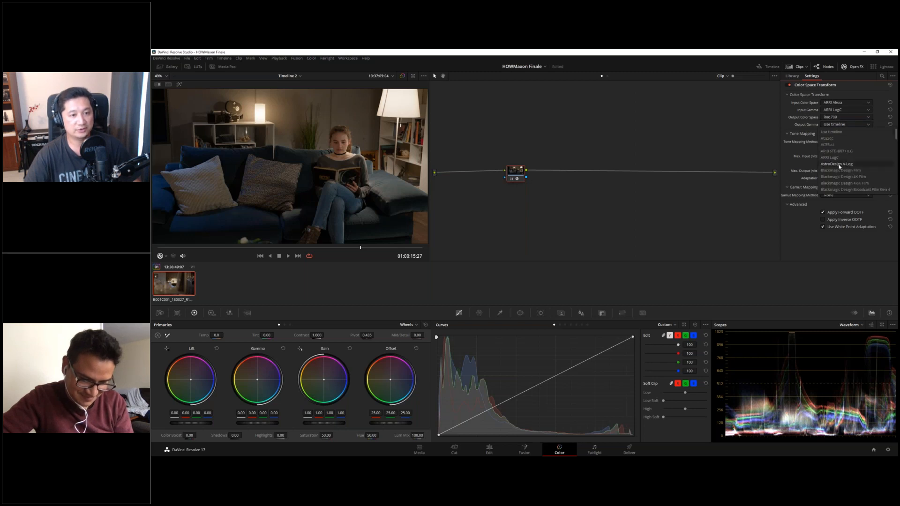
pyautogui.scroll(-5, 838, 165)
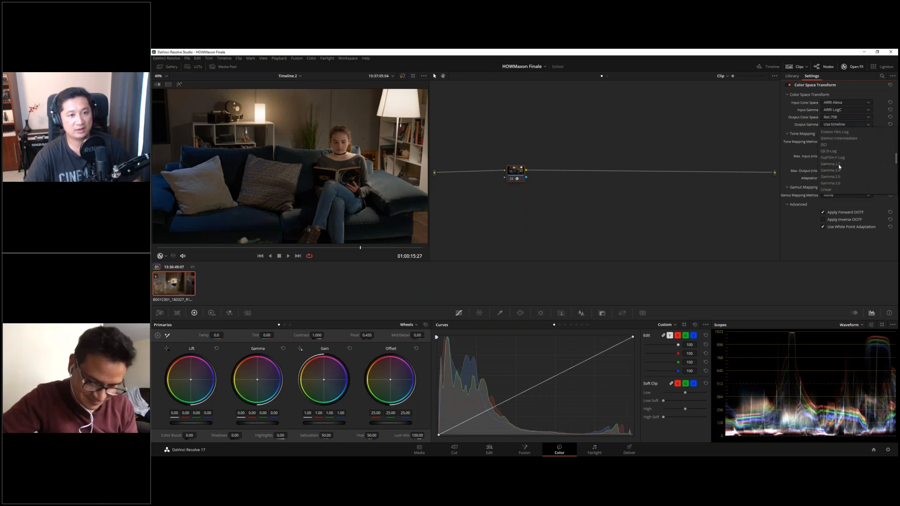
pyautogui.click(834, 133)
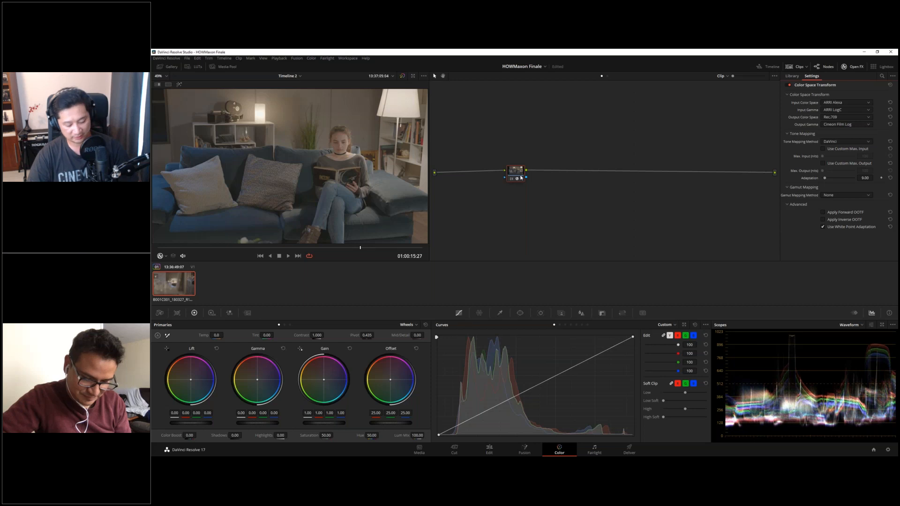
# Add a serial node after the Color Space Transform node and apply the Rec709 Kodak 2383 D55 film look LUT to it
pyautogui.hotkey('alt', 's')
pyautogui.moveTo(542, 174); pyautogui.dragTo(556, 176)
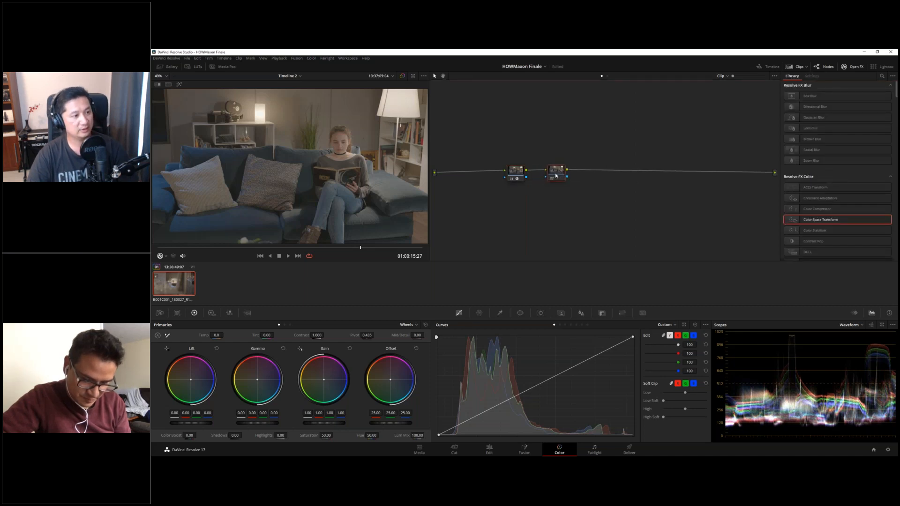
pyautogui.rightClick(555, 175)
pyautogui.moveTo(575, 246)
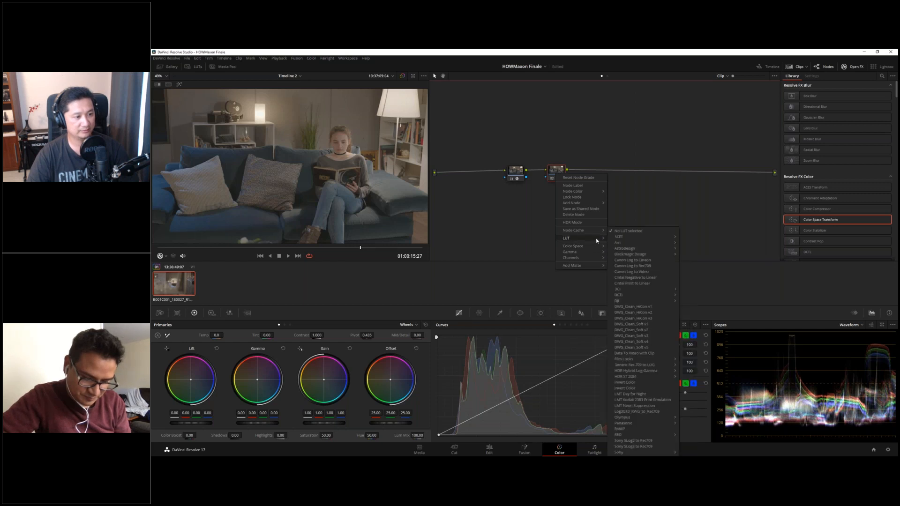
pyautogui.moveTo(652, 360)
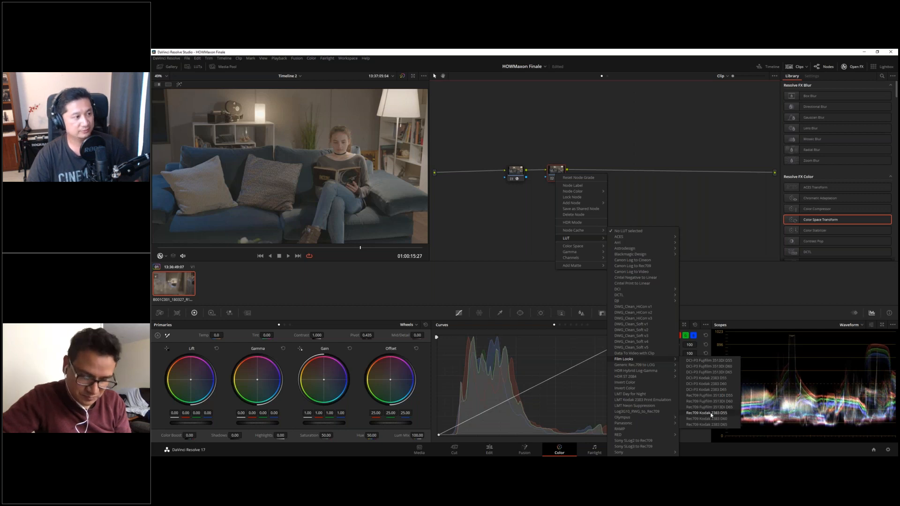
pyautogui.click(710, 413)
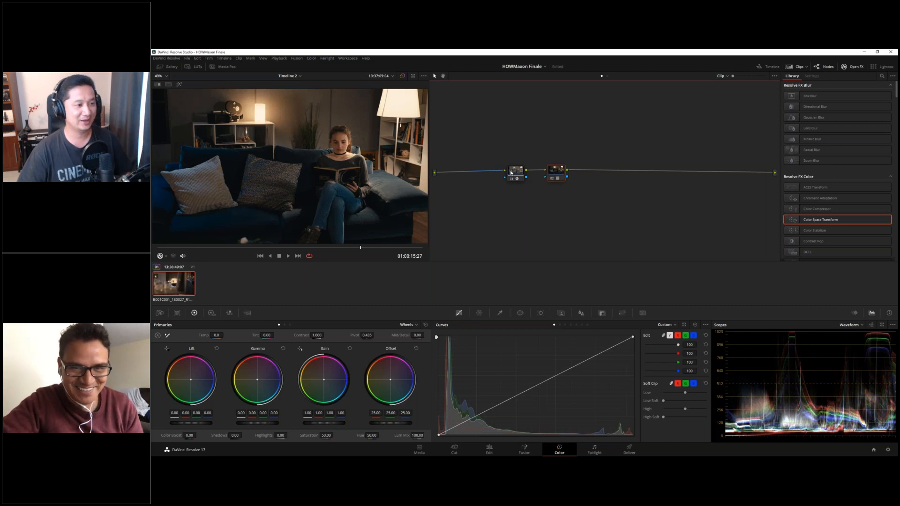
# Label the Color Space Transform node TECH and the LUT node LOOK, and line them up side by side near the source
pyautogui.moveTo(558, 173)
pyautogui.mouseDown()
pyautogui.moveTo(547, 173)
pyautogui.moveTo(573, 173)
pyautogui.mouseUp()
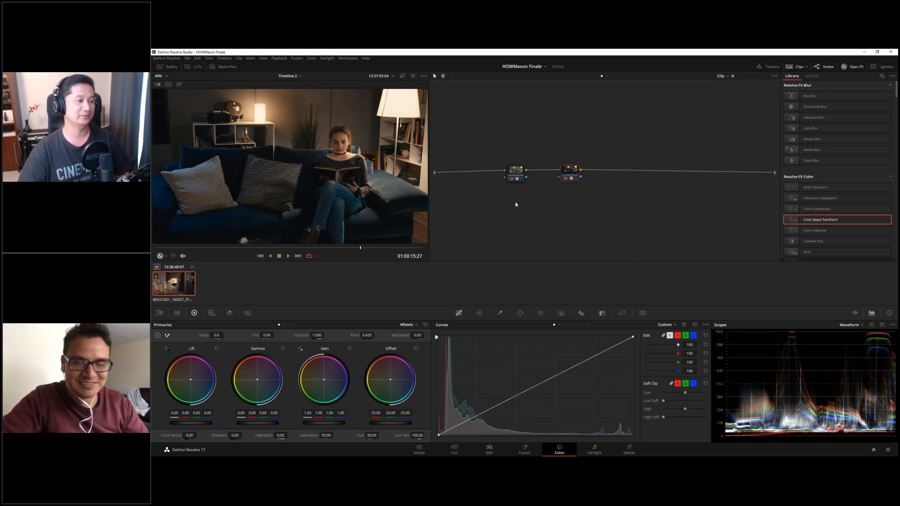
pyautogui.moveTo(517, 172); pyautogui.dragTo(526, 171)
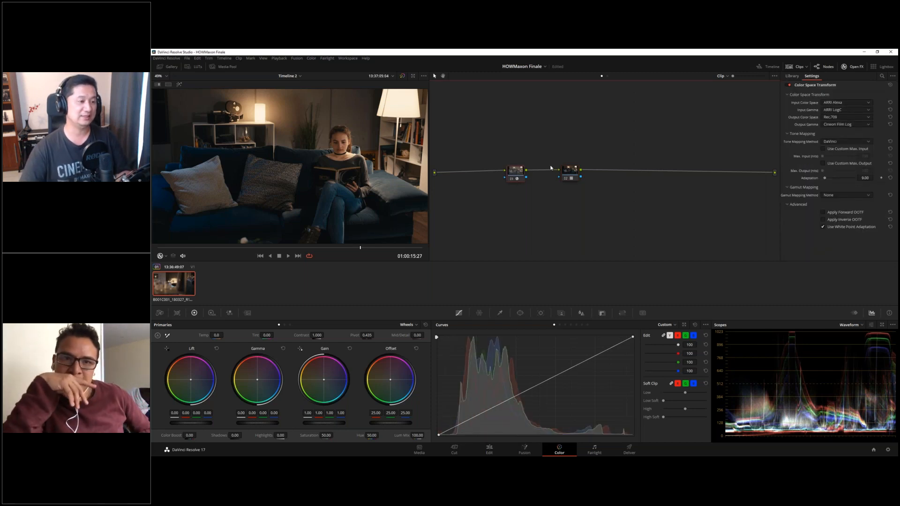
pyautogui.moveTo(569, 172); pyautogui.dragTo(575, 183)
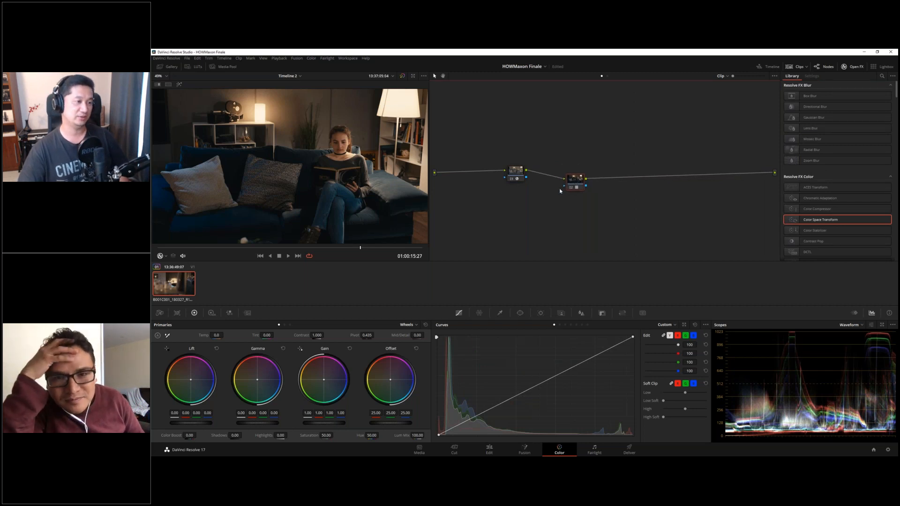
pyautogui.moveTo(518, 177); pyautogui.dragTo(488, 172)
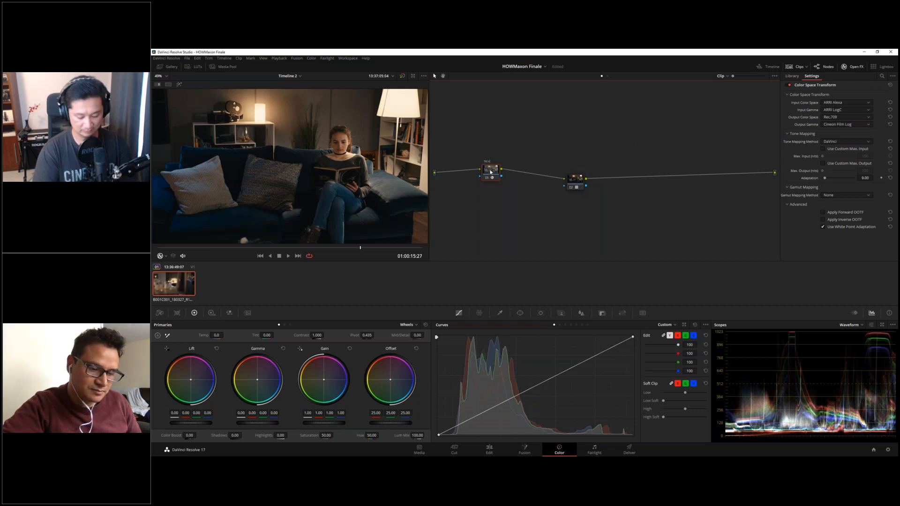
pyautogui.click(576, 181)
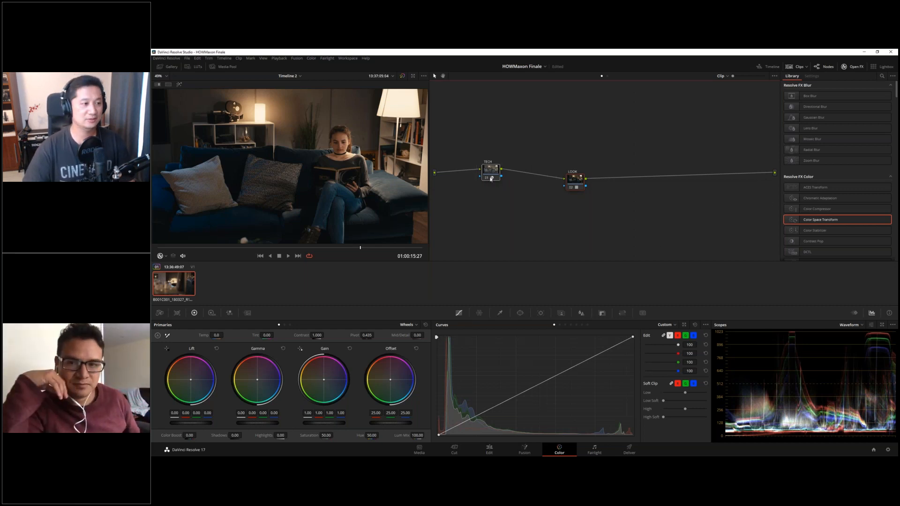
pyautogui.moveTo(490, 171); pyautogui.dragTo(489, 173)
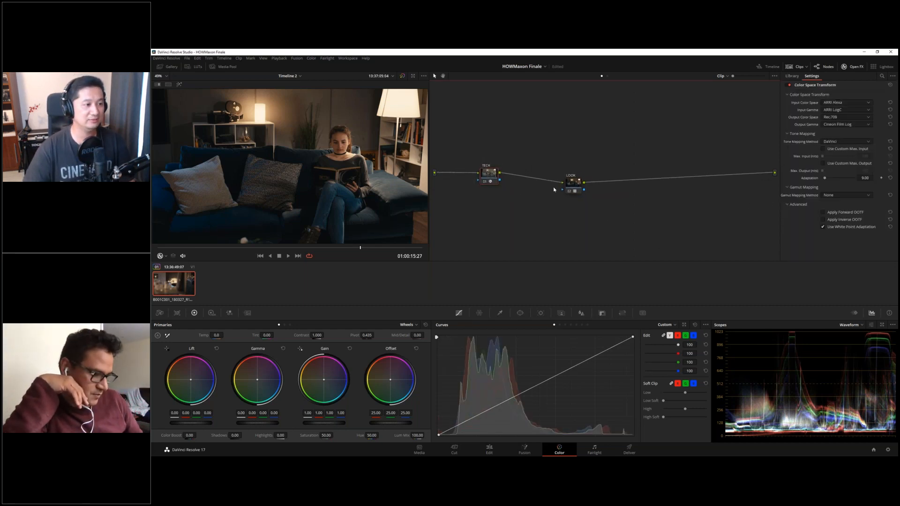
pyautogui.moveTo(573, 186); pyautogui.dragTo(540, 177)
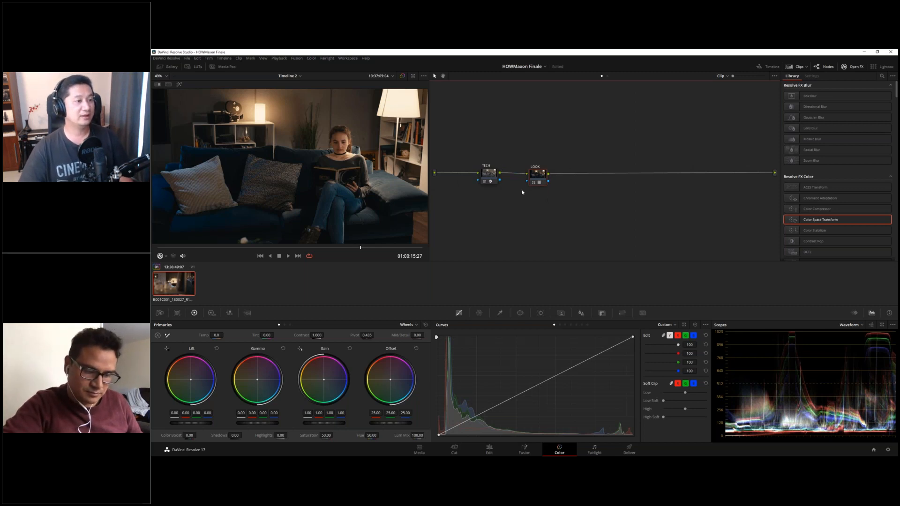
# Replace the TECH and LOOK nodes with a single blank serial node
pyautogui.moveTo(476, 153); pyautogui.dragTo(562, 194)
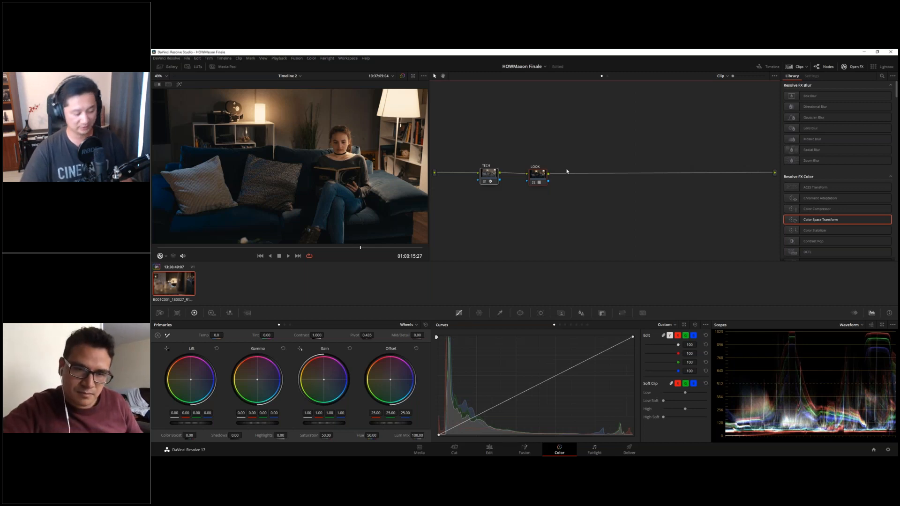
pyautogui.hotkey('ctrl', 'd')
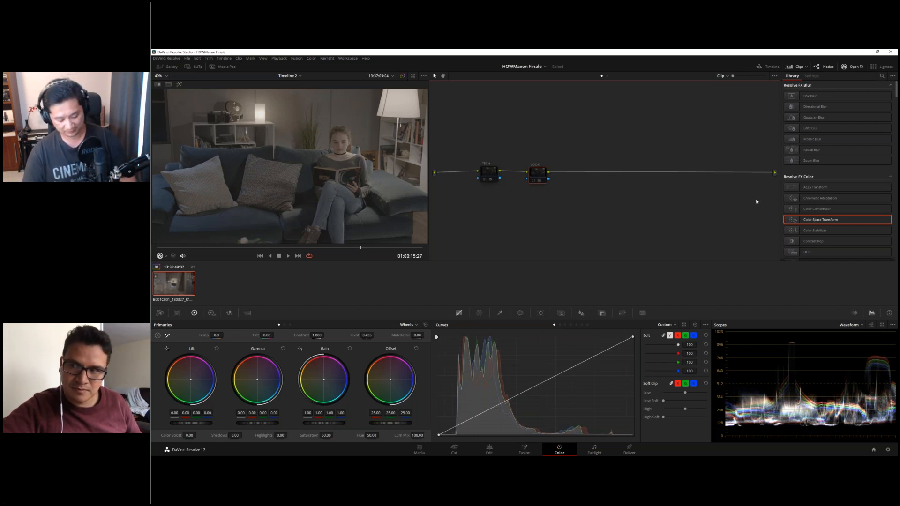
pyautogui.hotkey('alt', 's')
pyautogui.moveTo(568, 177); pyautogui.dragTo(635, 178)
pyautogui.moveTo(481, 164); pyautogui.dragTo(563, 201)
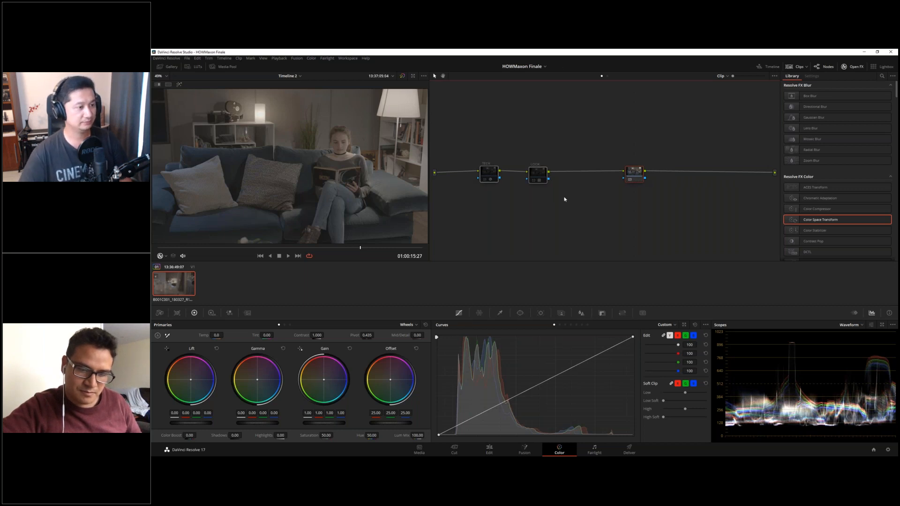
pyautogui.press('Delete')
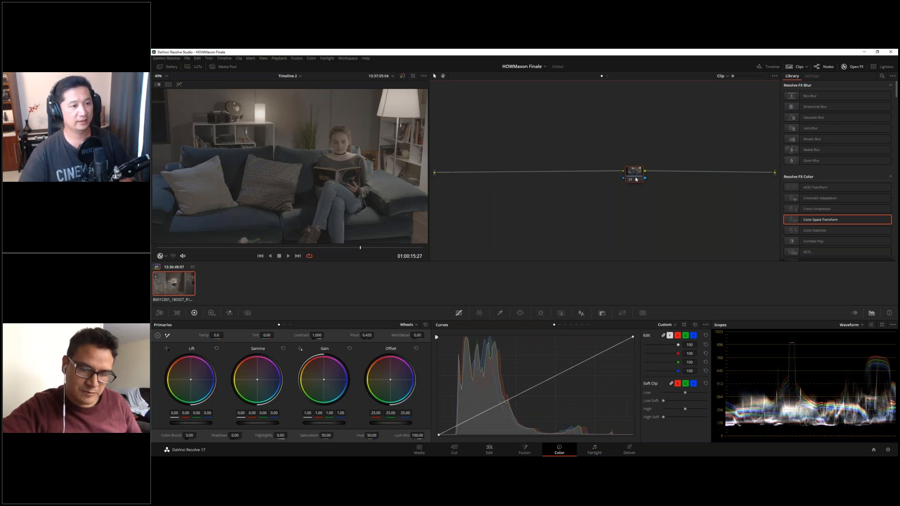
# Find the Magic Bullet Film effect in the effects library and apply it to the blank node
pyautogui.click(882, 75)
pyautogui.write('film')
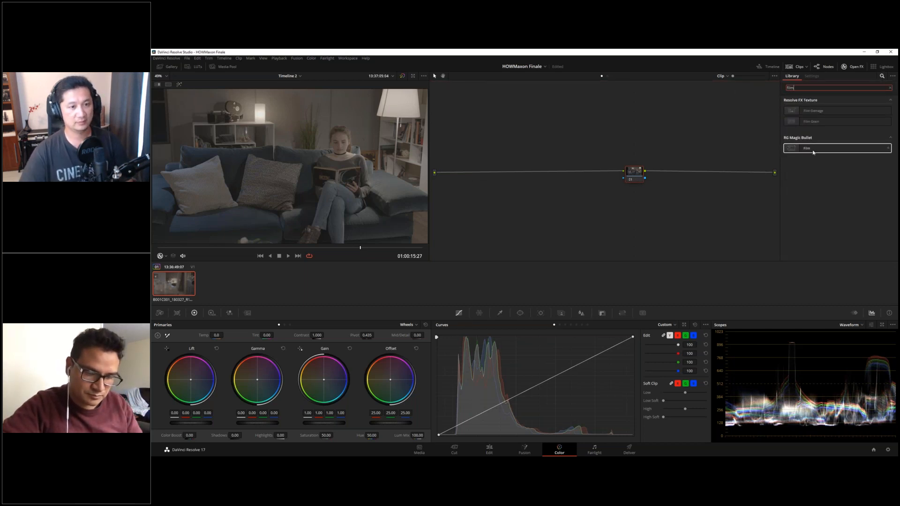
pyautogui.moveTo(813, 152); pyautogui.dragTo(634, 173)
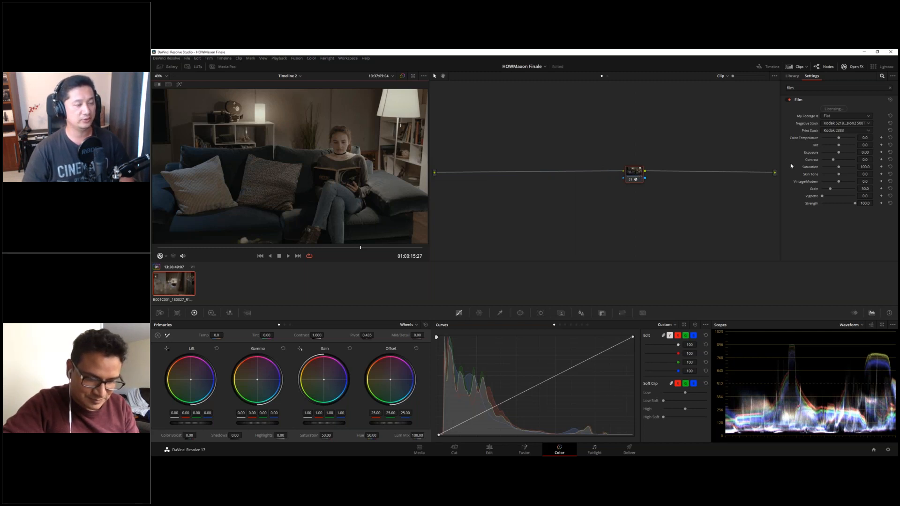
# Try Video as the Film effect's footage type, choose Log instead, and raise the exposure to 1.15
pyautogui.click(837, 117)
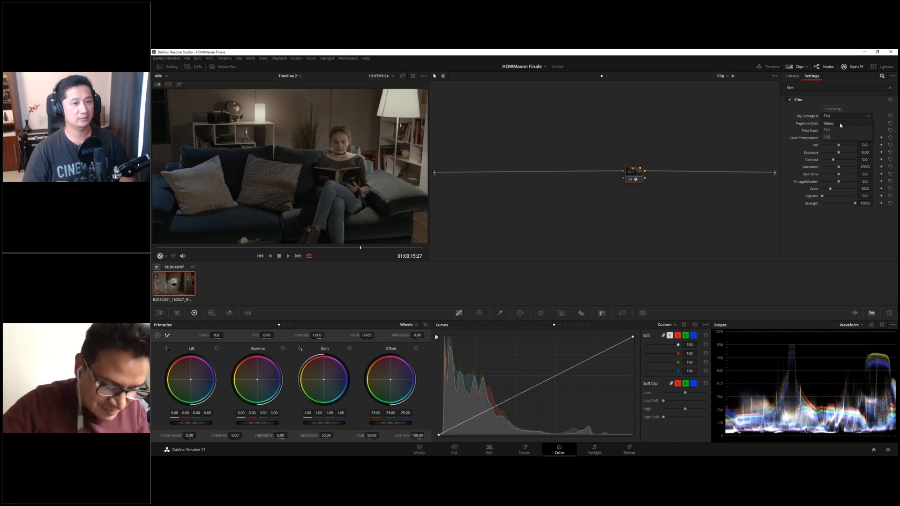
pyautogui.click(840, 123)
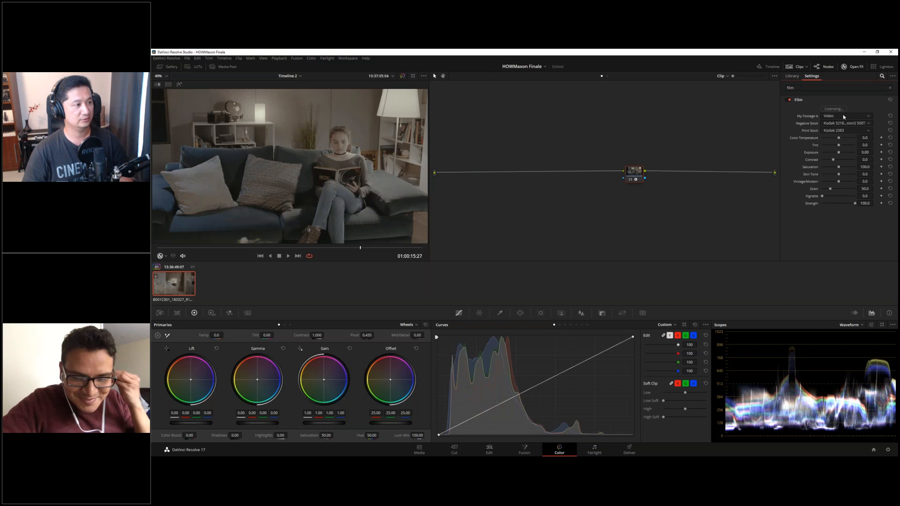
pyautogui.click(843, 117)
pyautogui.click(839, 137)
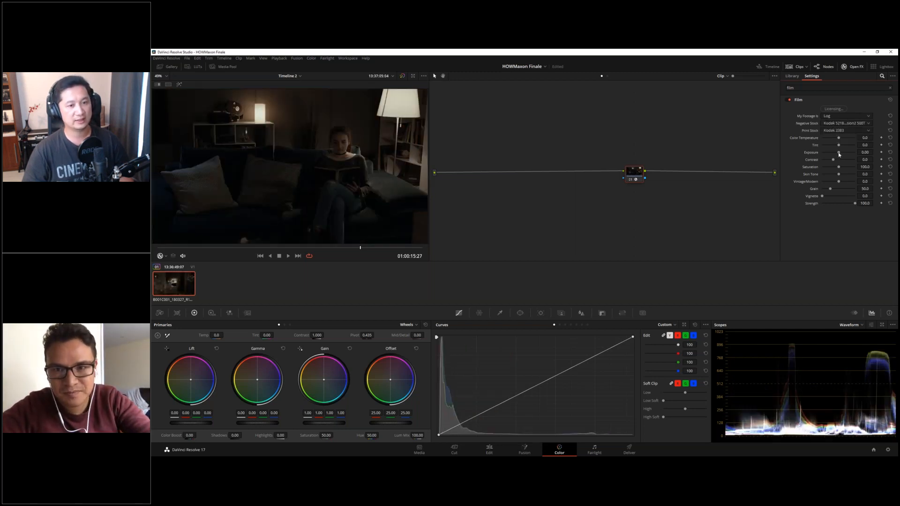
pyautogui.moveTo(839, 154); pyautogui.dragTo(841, 154)
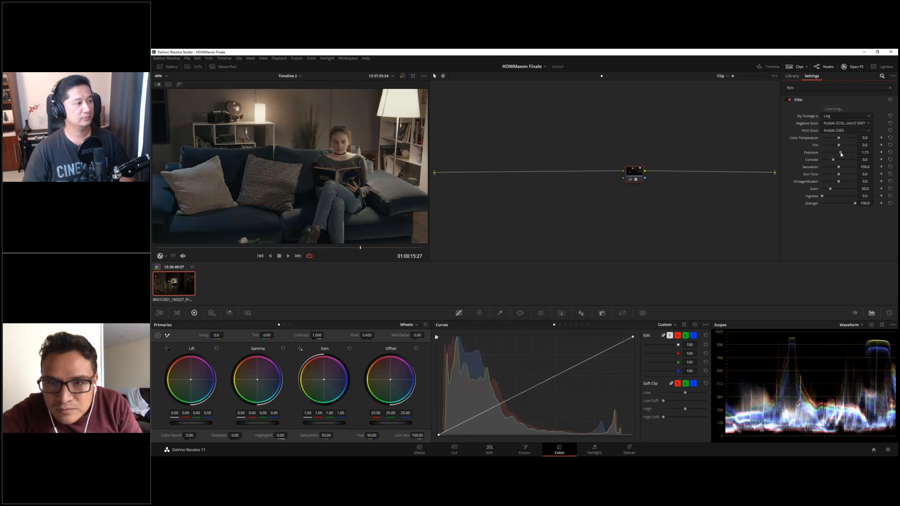
# Review the film stocks, keep Kodak 2383 as the print stock, and set the negative stock to Kodak 5219 Vision3 500T
pyautogui.click(853, 124)
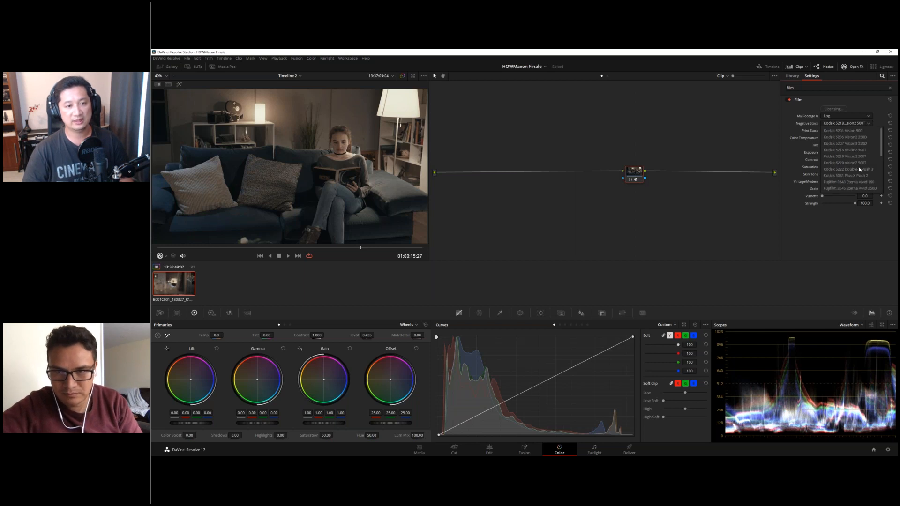
pyautogui.click(808, 125)
pyautogui.click(857, 131)
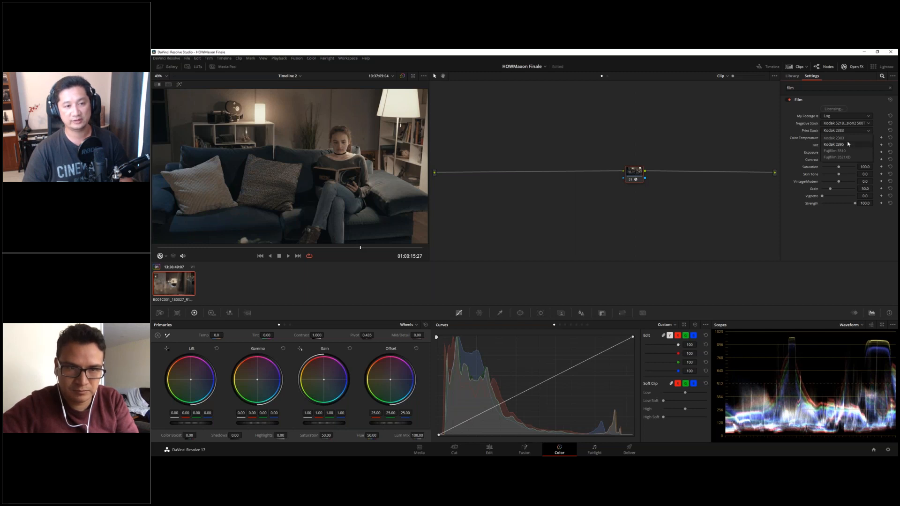
pyautogui.click(834, 138)
pyautogui.click(846, 123)
pyautogui.click(851, 156)
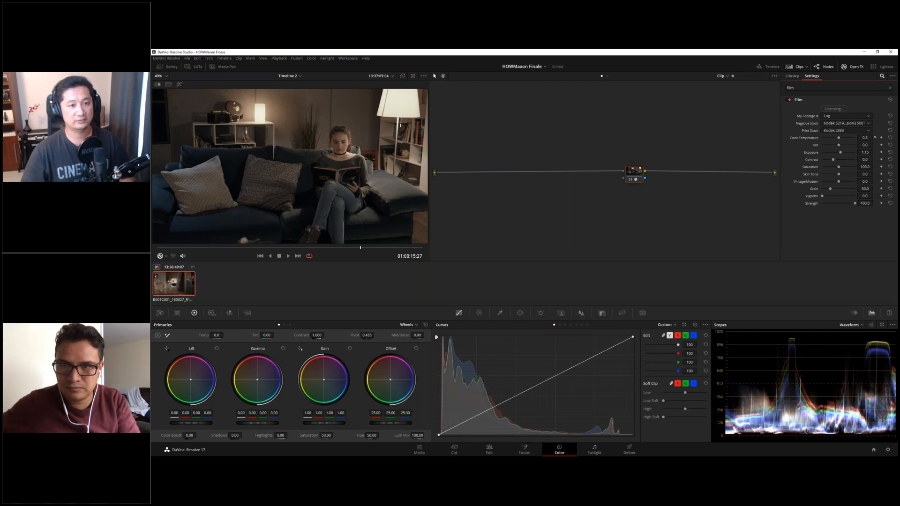
# Set the Film effect's color temperature to 2.8 and tint to -1.4, then try more contrast and reset it
pyautogui.moveTo(865, 144); pyautogui.dragTo(874, 145)
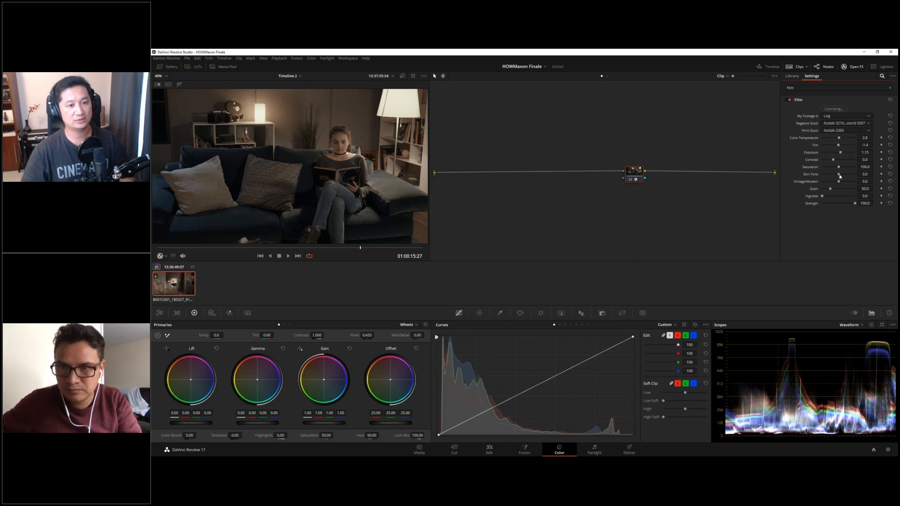
pyautogui.moveTo(833, 160); pyautogui.dragTo(836, 159)
pyautogui.click(889, 159)
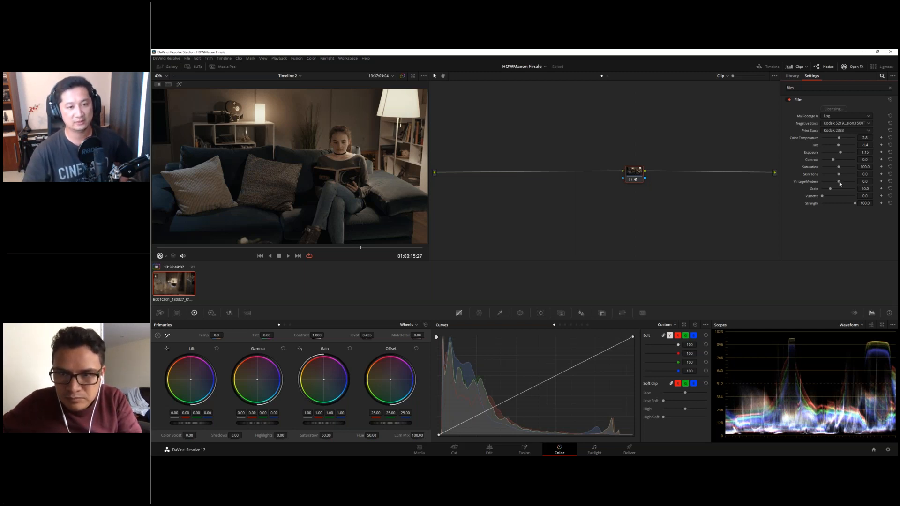
# Compare Vintage/Modern at 55.8 with contrast -31.0 against Vintage/Modern at -54.0 with contrast 30.0
pyautogui.moveTo(840, 183); pyautogui.dragTo(848, 183)
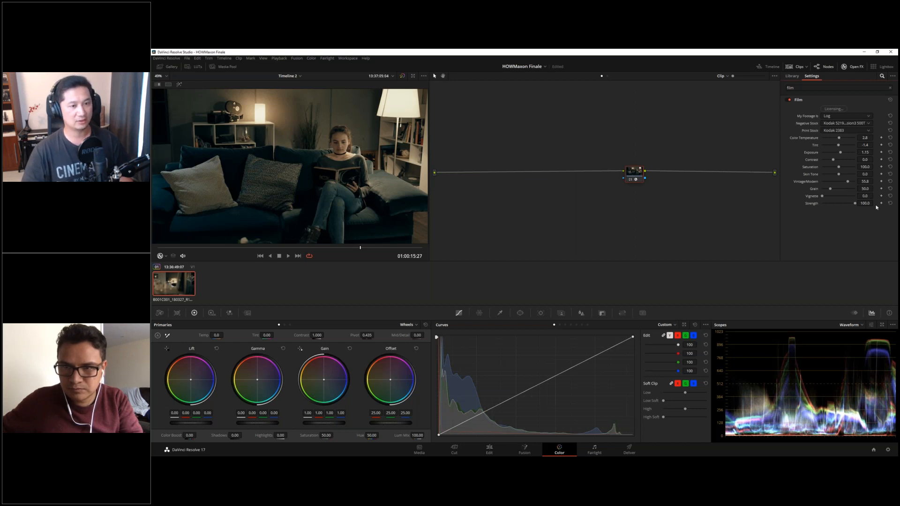
pyautogui.moveTo(833, 161); pyautogui.dragTo(829, 159)
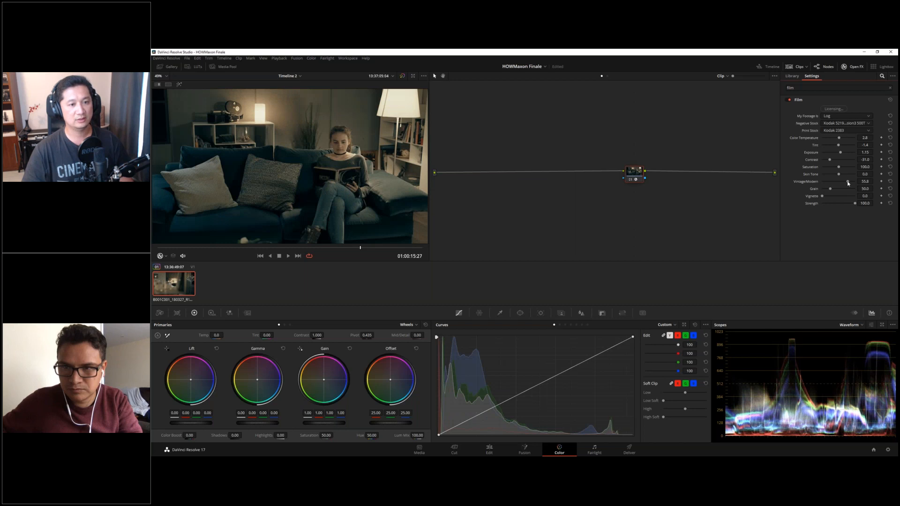
pyautogui.moveTo(847, 183); pyautogui.dragTo(830, 186)
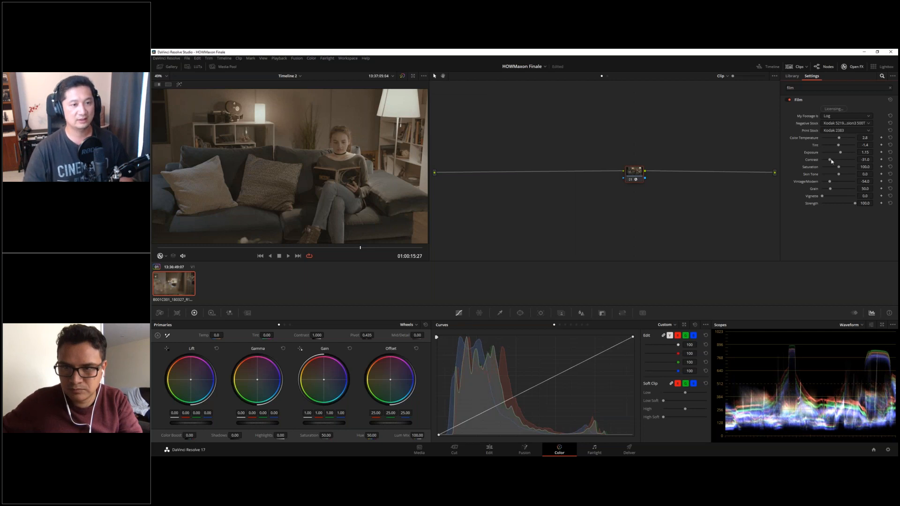
pyautogui.moveTo(831, 161); pyautogui.dragTo(837, 160)
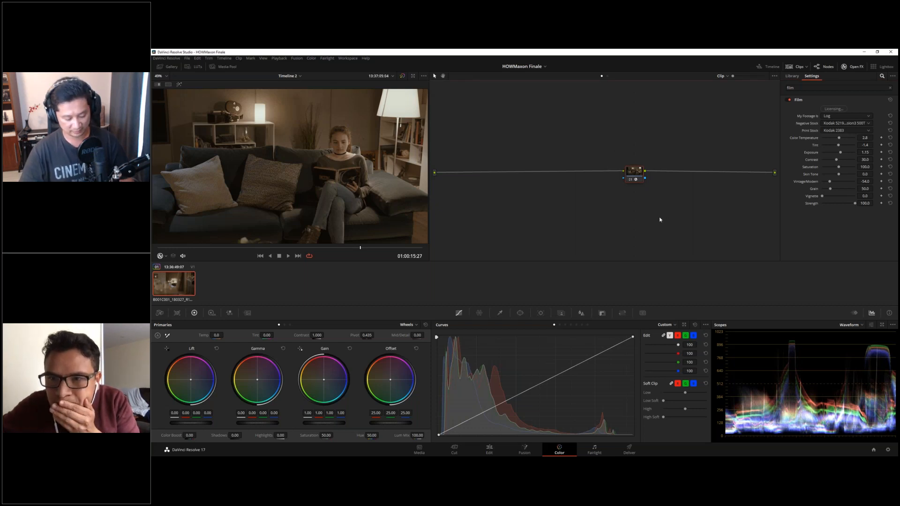
# Undo the Film effect grade on the clip and switch to Timeline 1
pyautogui.hotkey('ctrl', 'z')
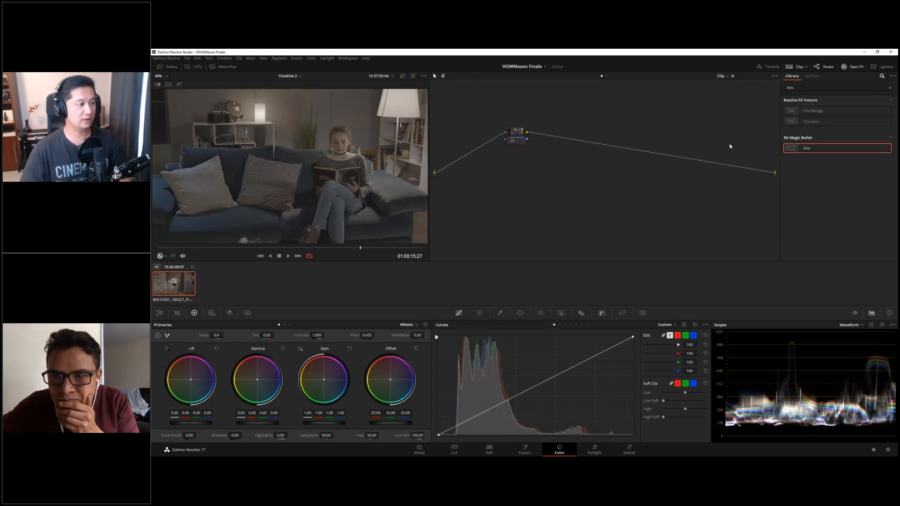
pyautogui.click(890, 88)
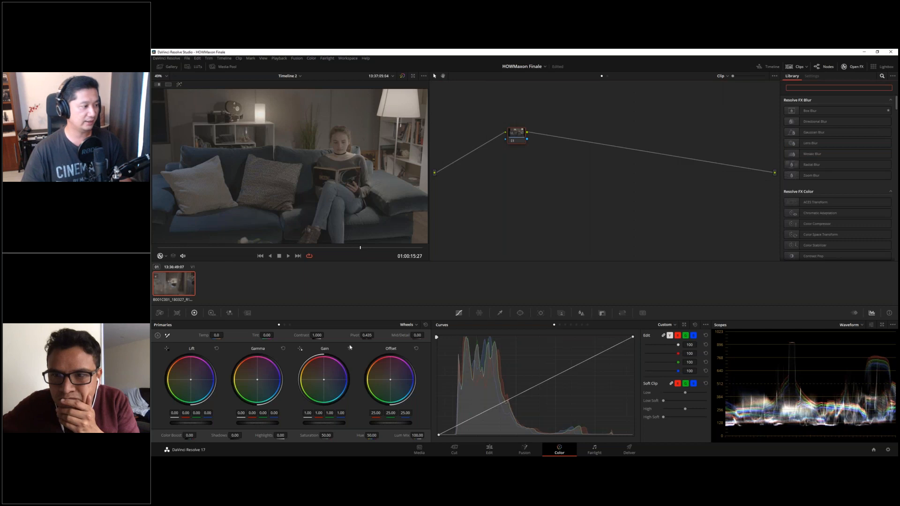
pyautogui.click(297, 76)
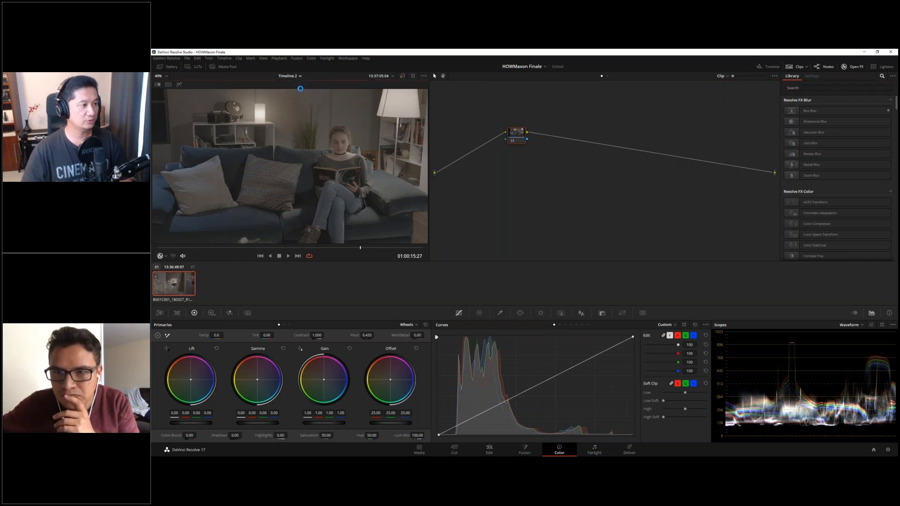
pyautogui.click(298, 89)
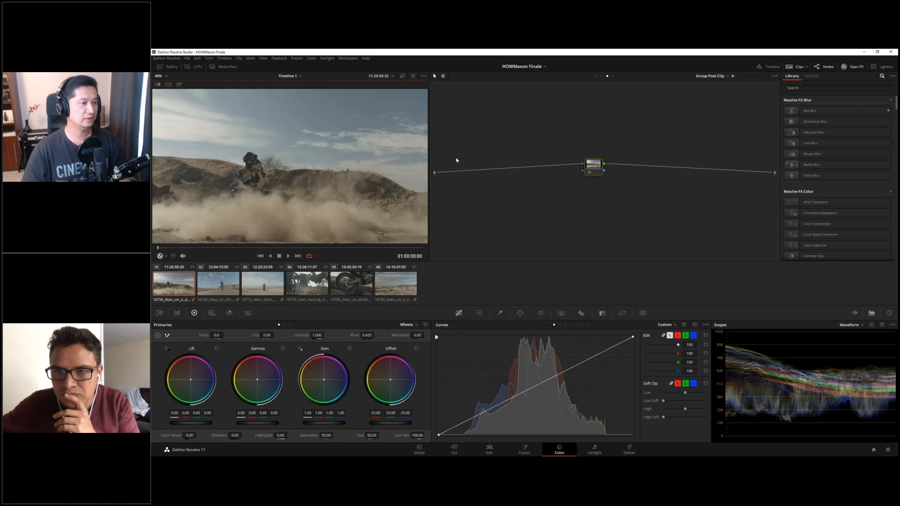
# Switch the node graph to timeline level and apply a Color Space Transform to its node
pyautogui.click(613, 76)
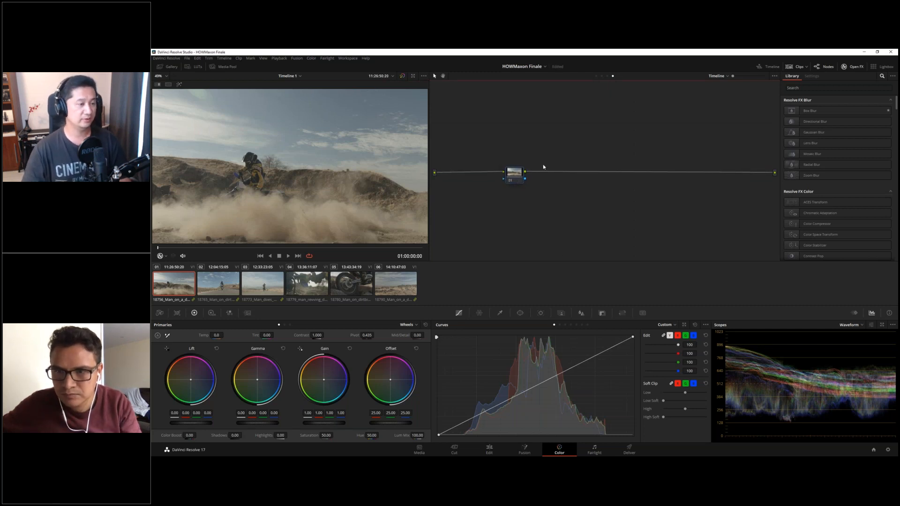
pyautogui.rightClick(510, 175)
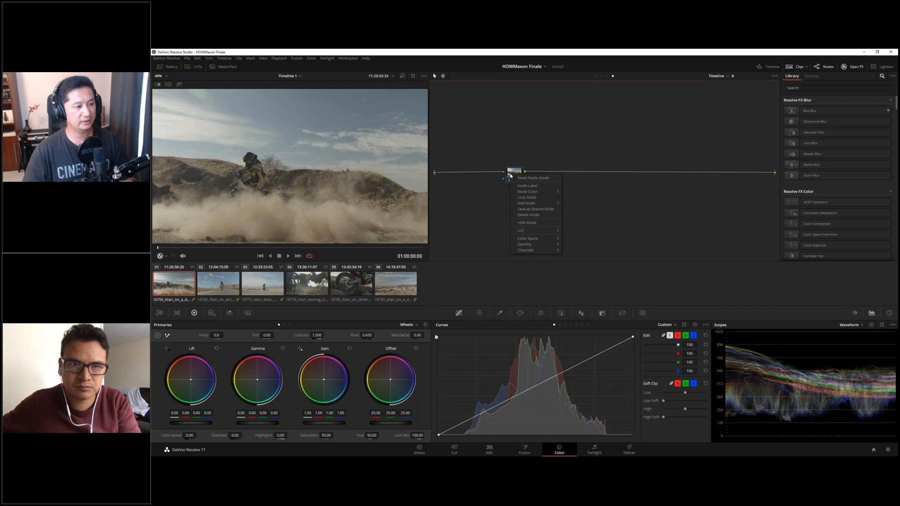
pyautogui.press('Escape')
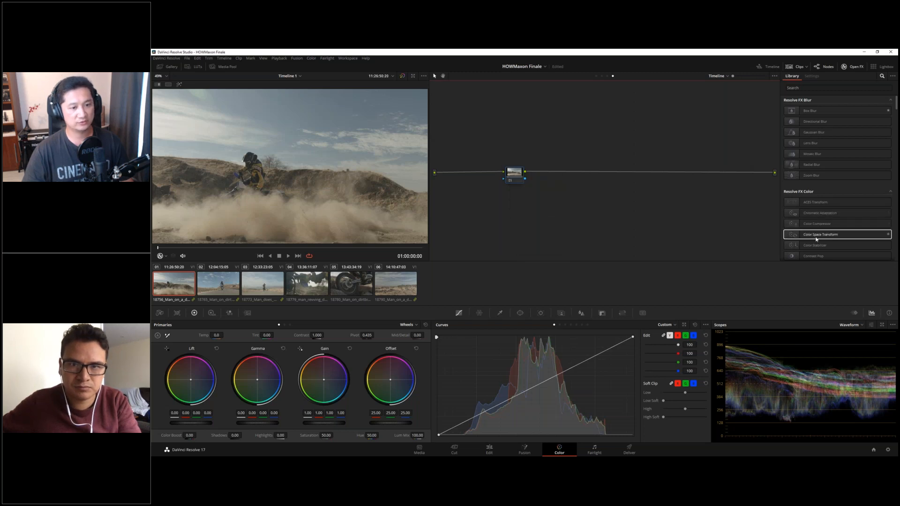
pyautogui.moveTo(817, 238); pyautogui.dragTo(518, 175)
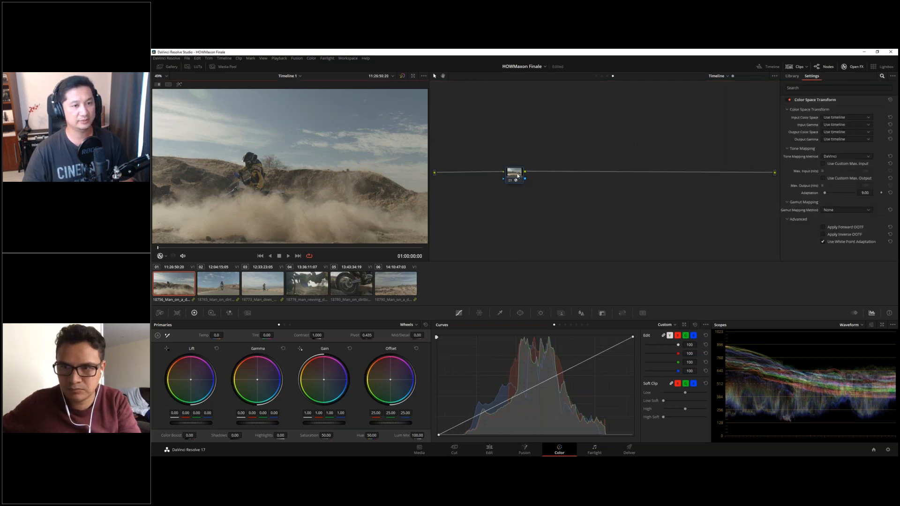
# Set the transform's input color space to Blackmagic Design Film Gen 3 and its input gamma to Blackmagic Design 4.6K Film
pyautogui.click(842, 118)
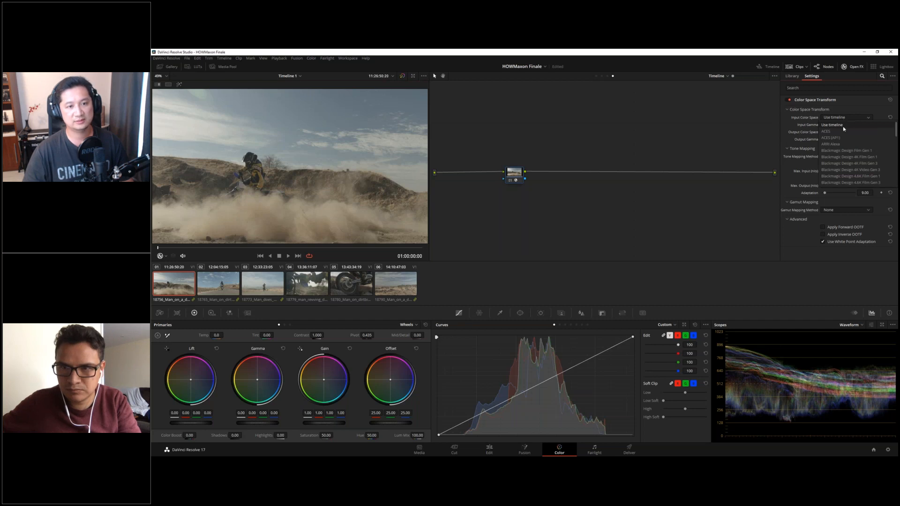
pyautogui.scroll(-1, 841, 166)
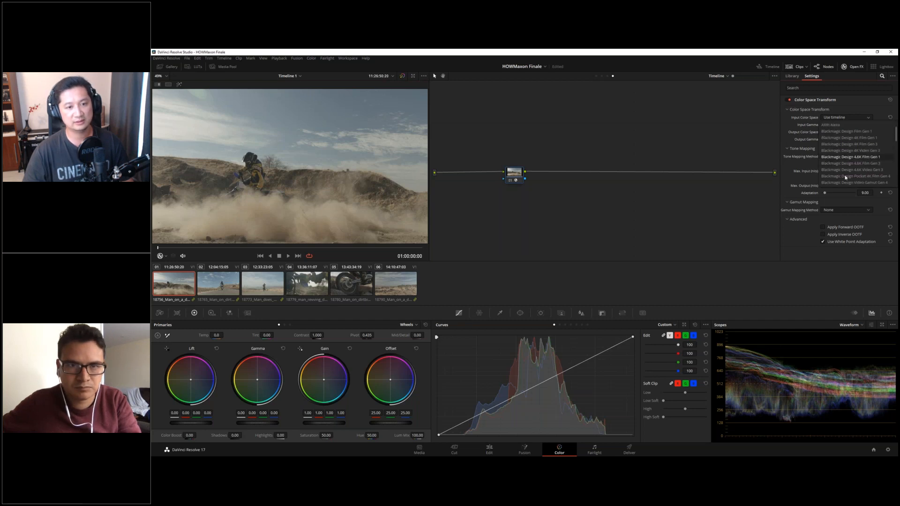
pyautogui.click(844, 144)
pyautogui.click(846, 132)
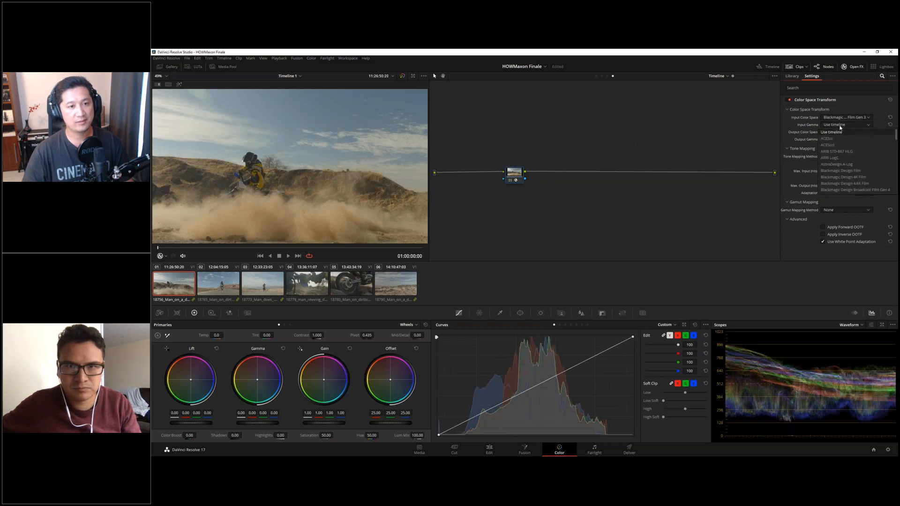
pyautogui.click(843, 183)
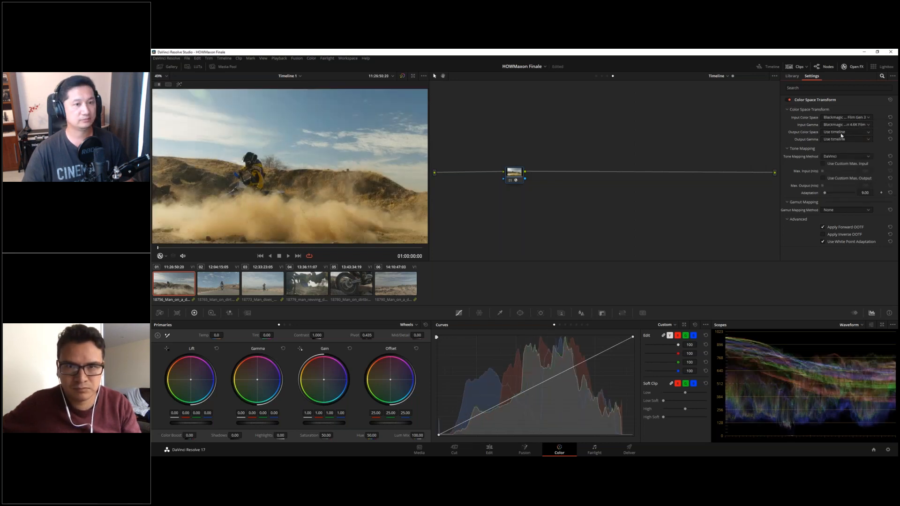
# Set the timeline-level transform's output color space to Rec.709 and output gamma to Cineon Film Log
pyautogui.click(845, 131)
pyautogui.scroll(-10, 843, 161)
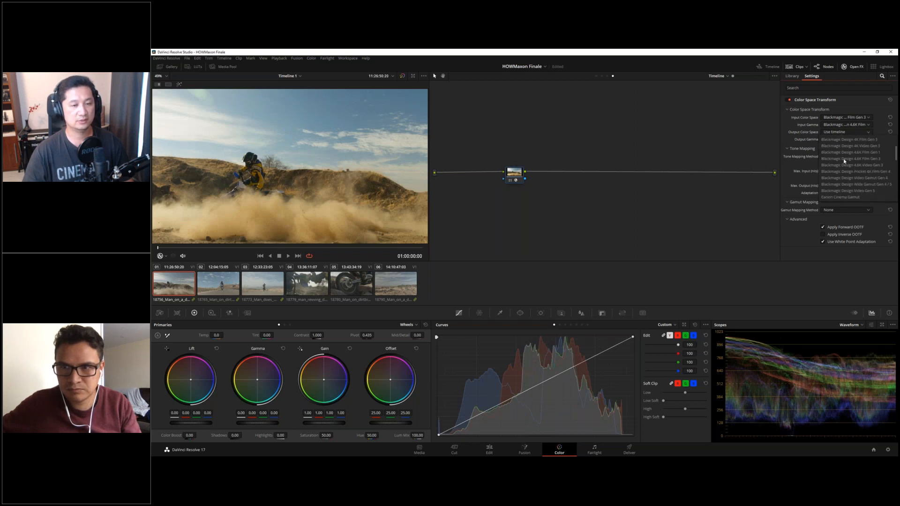
pyautogui.scroll(3, 843, 161)
pyautogui.click(839, 151)
pyautogui.click(839, 139)
pyautogui.click(835, 204)
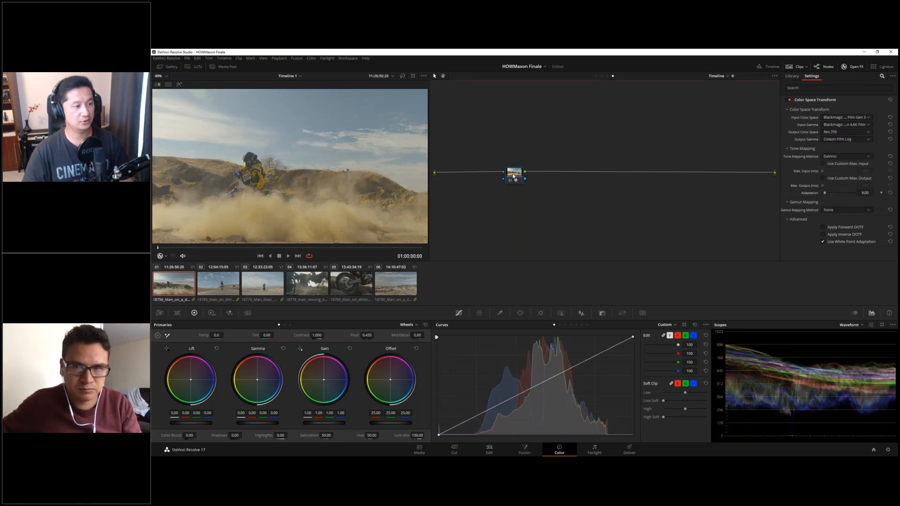
# Add a serial node after the timeline-level transform and apply the Rec709 Kodak 2383 D60 film look LUT to it
pyautogui.hotkey('alt', 's')
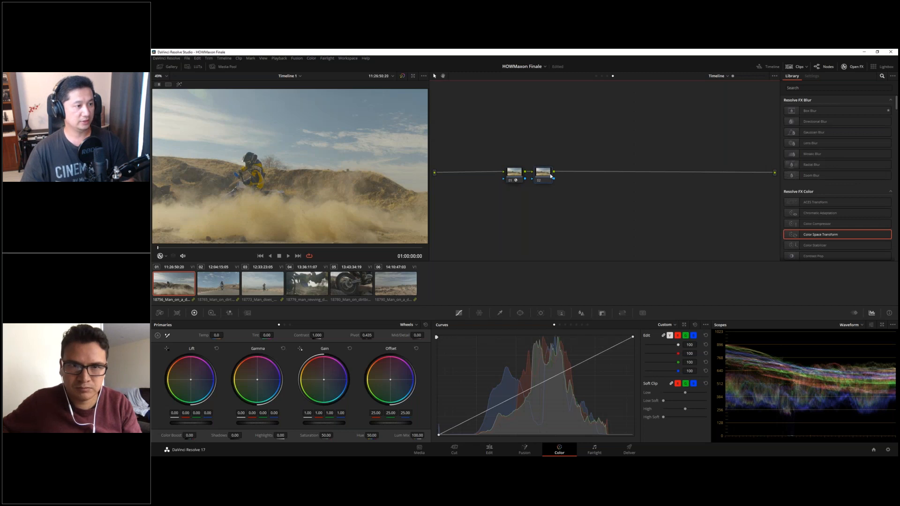
pyautogui.rightClick(546, 175)
pyautogui.moveTo(572, 230)
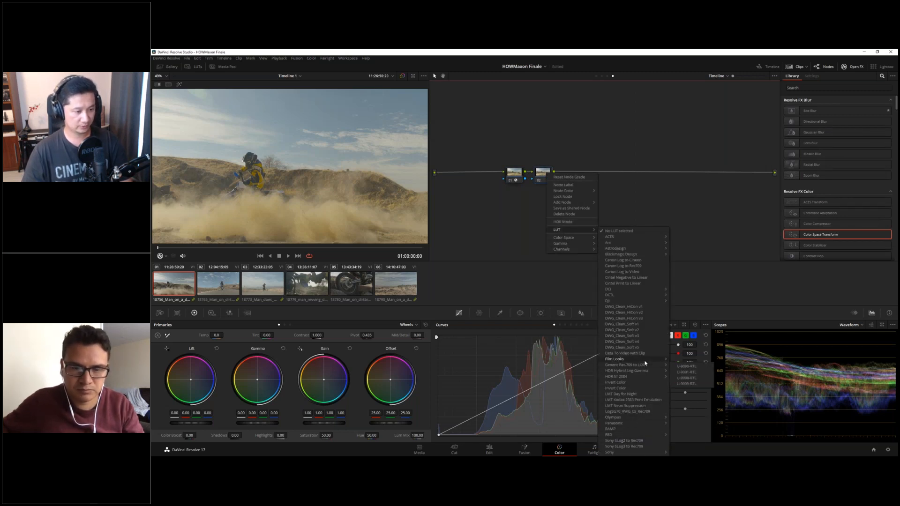
pyautogui.moveTo(645, 359)
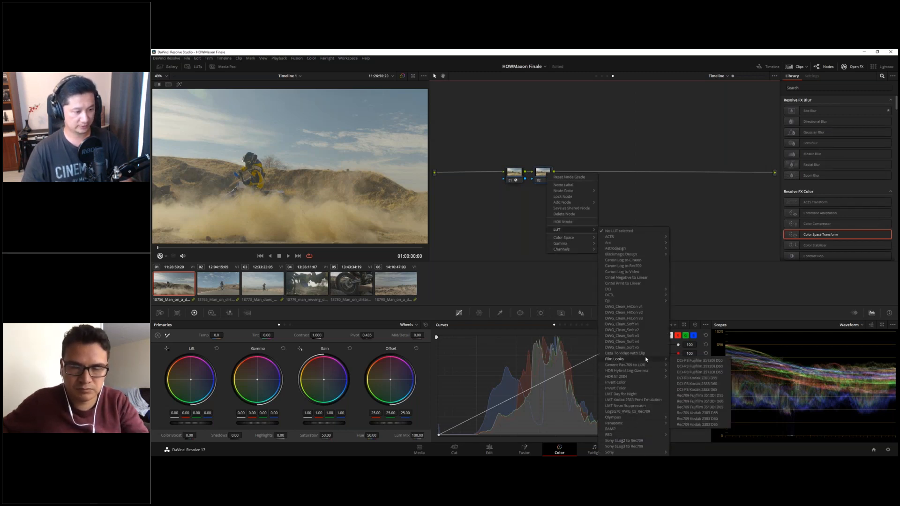
pyautogui.click(704, 418)
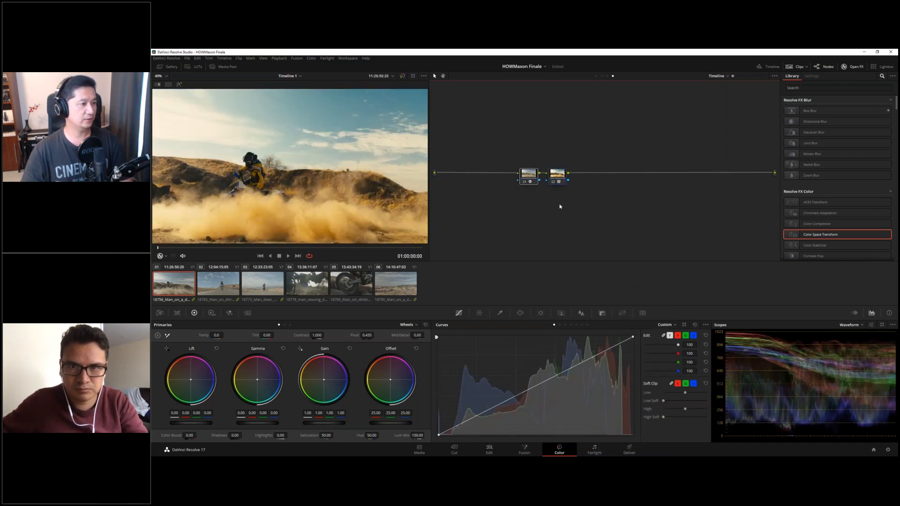
# Step through the timeline's clips to review the film look on each, and return to the first clip
pyautogui.click(263, 283)
pyautogui.press('Down')
pyautogui.press('Down')
pyautogui.press('Down')
pyautogui.press('Down')
pyautogui.press('Down')
pyautogui.press('Home')
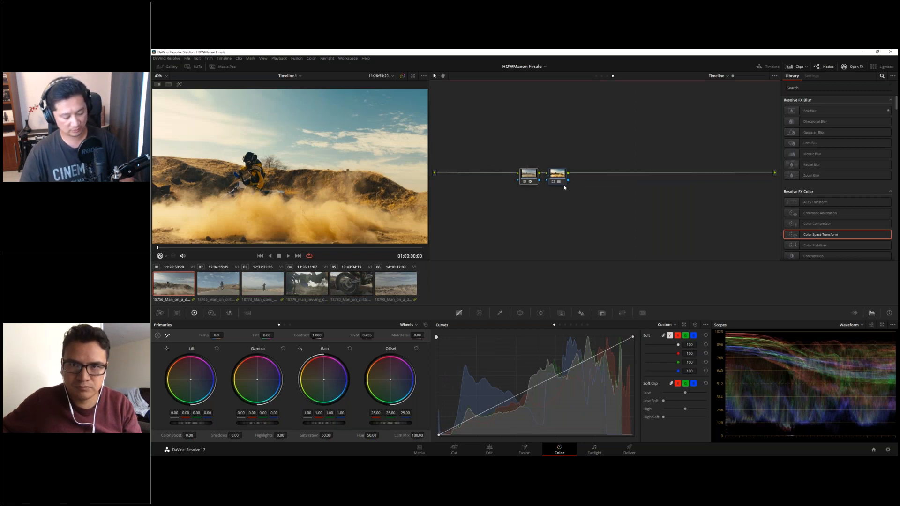
# Disable the two existing timeline-level nodes and add a new serial node spaced apart after them
pyautogui.hotkey('alt', 'd')
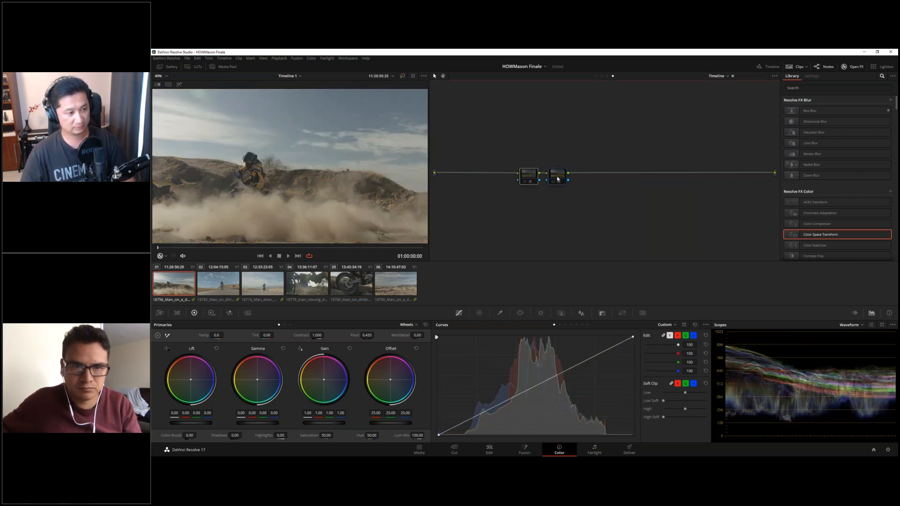
pyautogui.hotkey('alt', 's')
pyautogui.moveTo(598, 177); pyautogui.dragTo(624, 177)
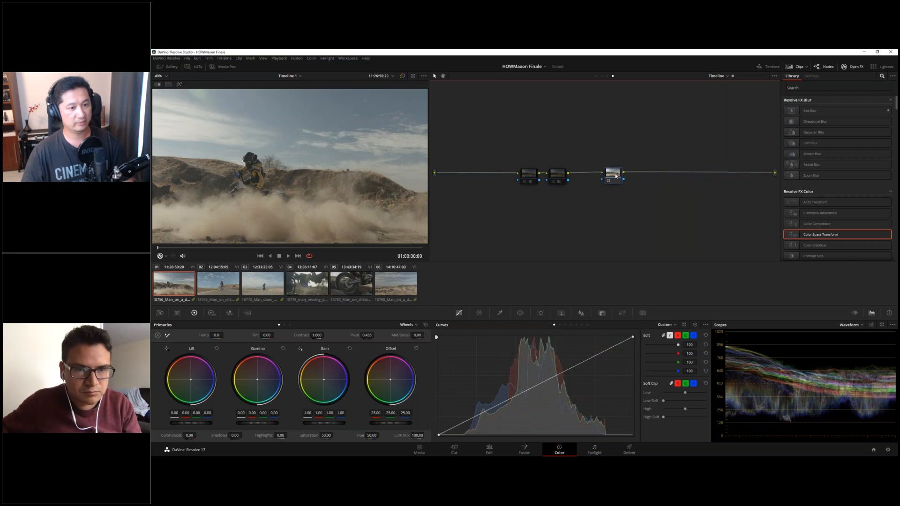
# Apply the Magic Bullet Film effect to the new timeline node and set its footage type to Log
pyautogui.click(807, 88)
pyautogui.write('film')
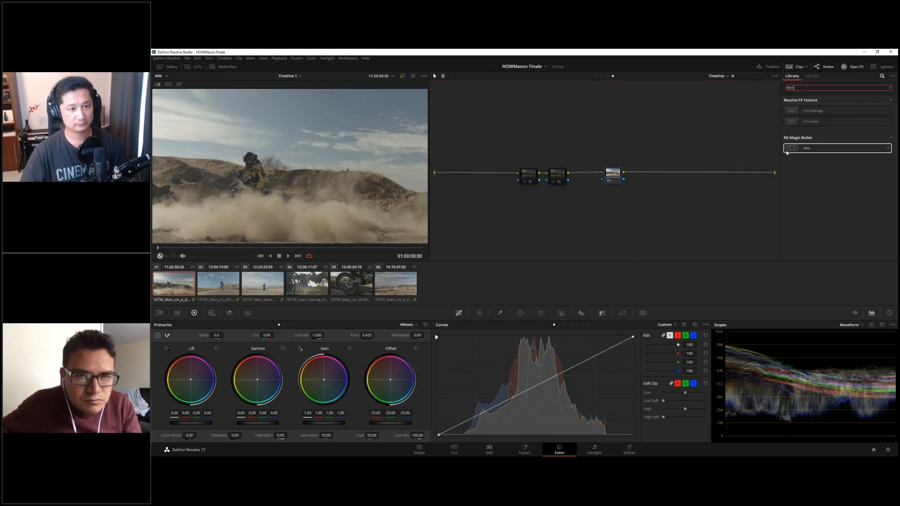
pyautogui.moveTo(805, 148); pyautogui.dragTo(612, 177)
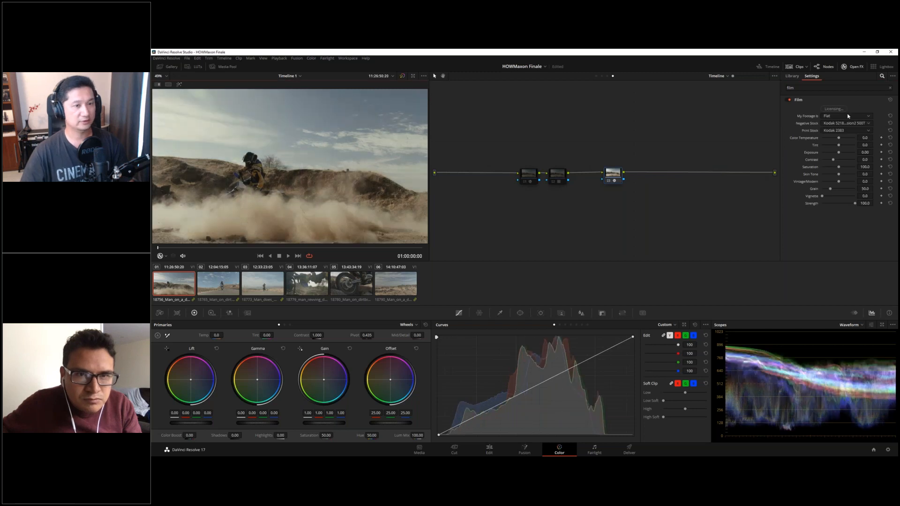
pyautogui.click(847, 116)
pyautogui.click(843, 131)
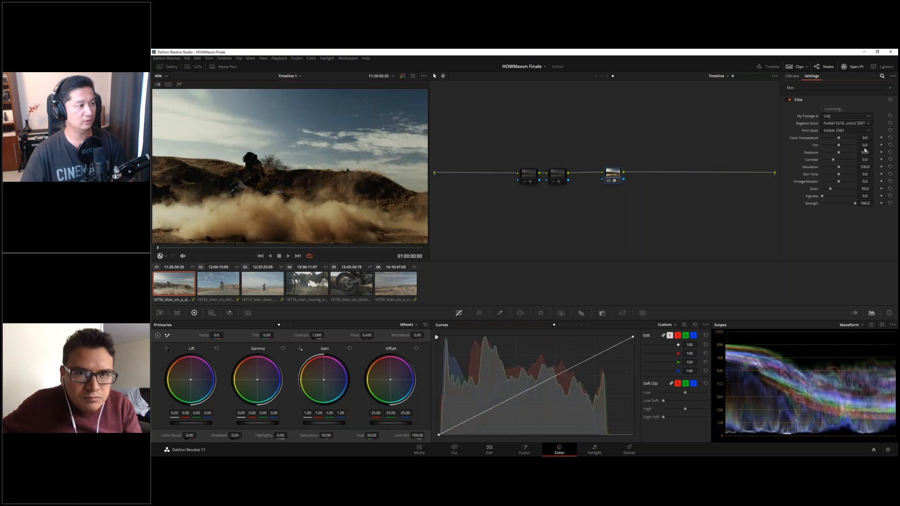
# Adjust the Film effect to exposure about 0.62, contrast about -39 and Vintage/Modern about -31
pyautogui.click(832, 160)
pyautogui.moveTo(832, 160)
pyautogui.mouseDown()
pyautogui.moveTo(833, 182)
pyautogui.moveTo(829, 160)
pyautogui.moveTo(841, 153)
pyautogui.mouseUp()
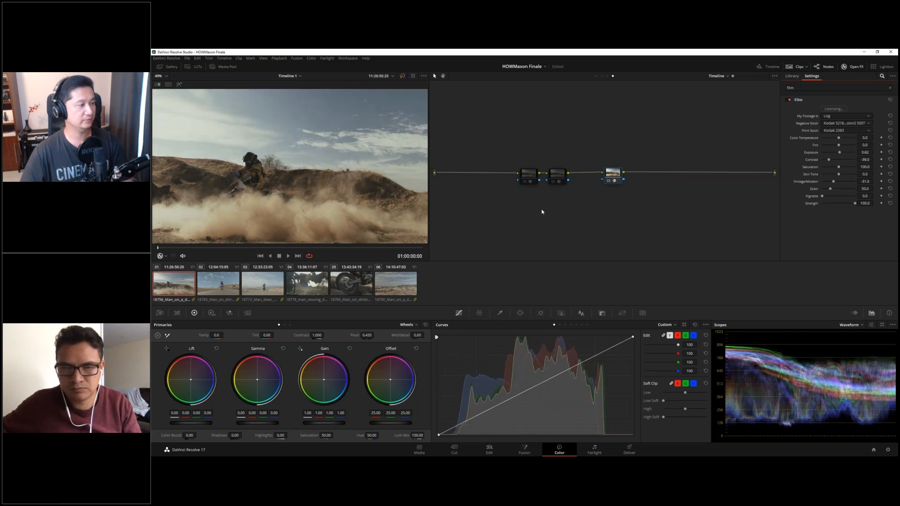
# Review the timeline's clips one after another to compare how the shared film look sits on each shot
pyautogui.click(212, 285)
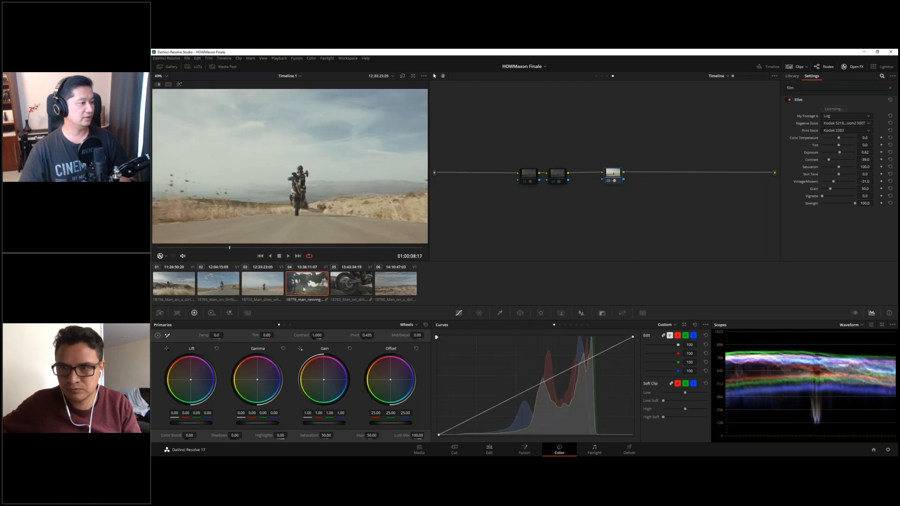
pyautogui.click(335, 288)
pyautogui.click(386, 285)
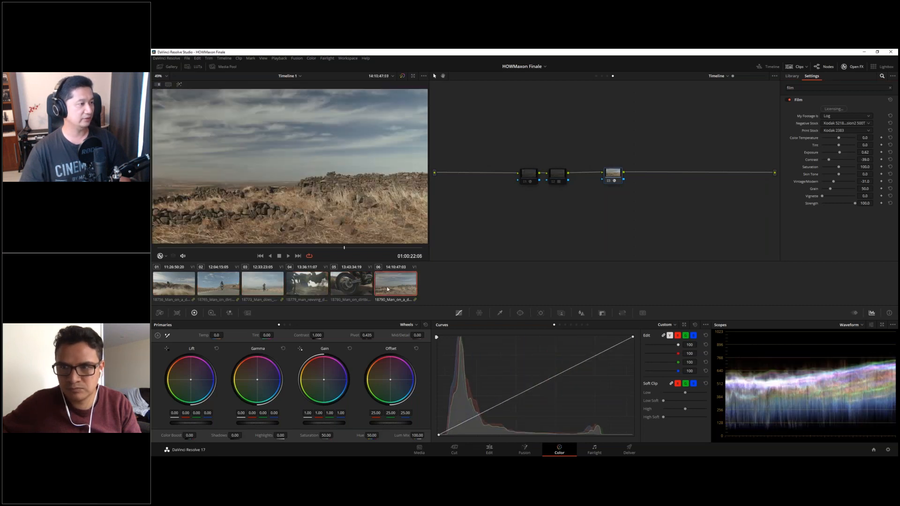
pyautogui.click(306, 285)
pyautogui.click(262, 285)
pyautogui.click(217, 285)
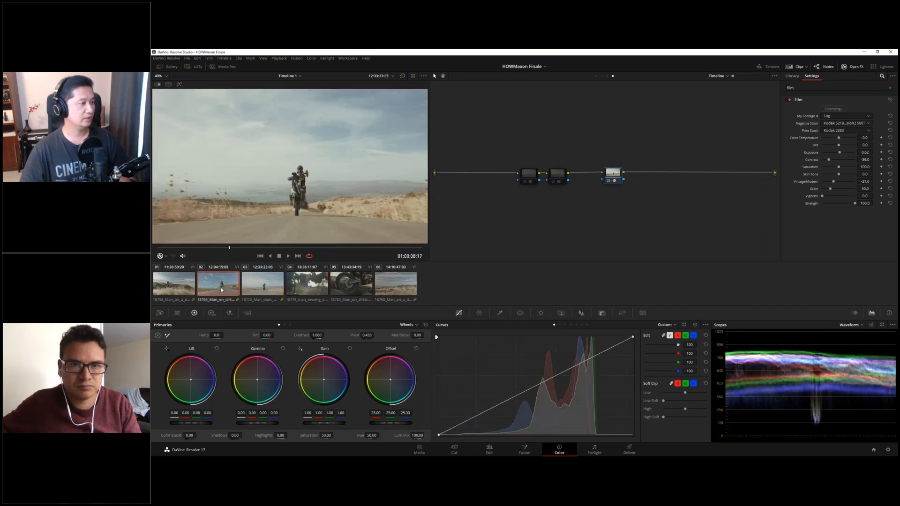
pyautogui.click(180, 284)
pyautogui.click(261, 286)
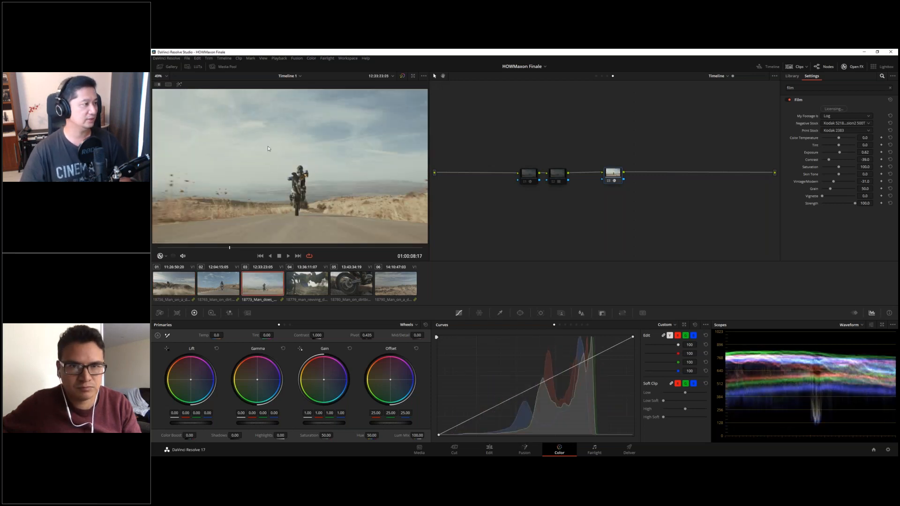
# In the Timeline node graph, disable the Film node, enable the first two nodes, and reposition the chain
pyautogui.click(608, 181)
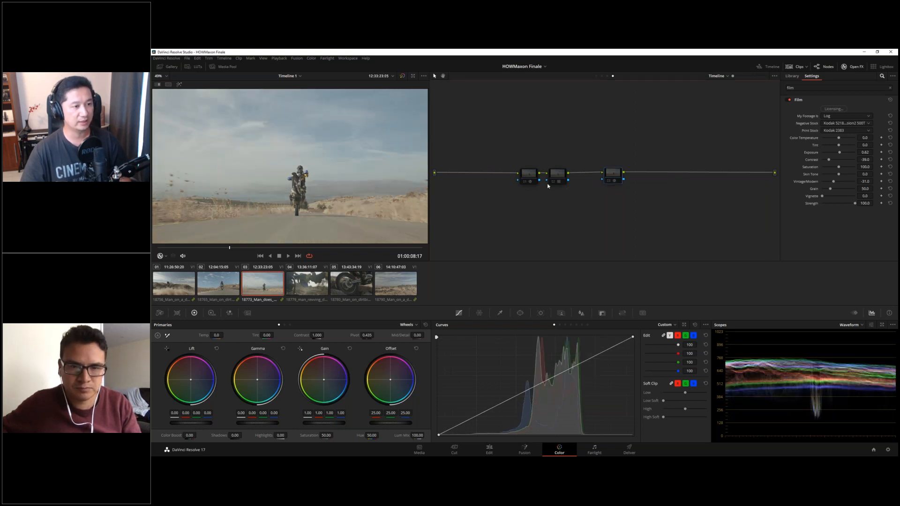
pyautogui.click(523, 182)
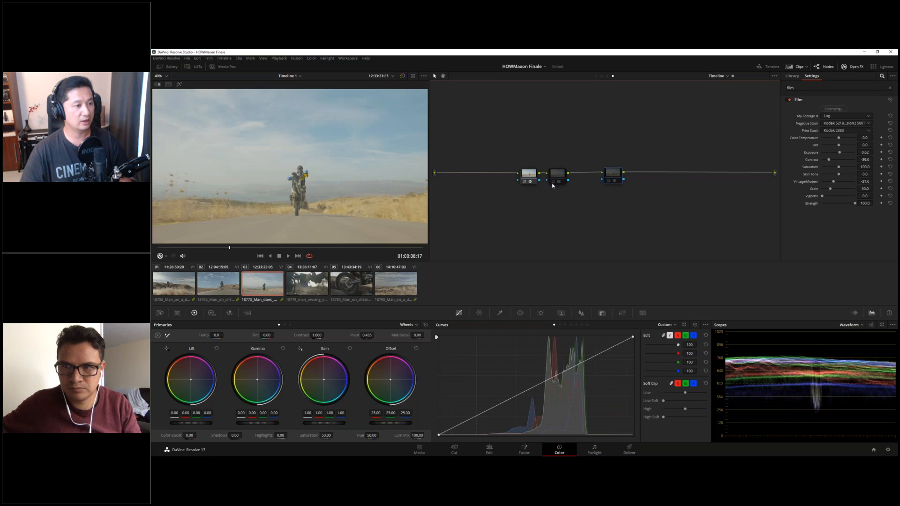
pyautogui.click(561, 182)
pyautogui.moveTo(563, 184); pyautogui.dragTo(581, 183)
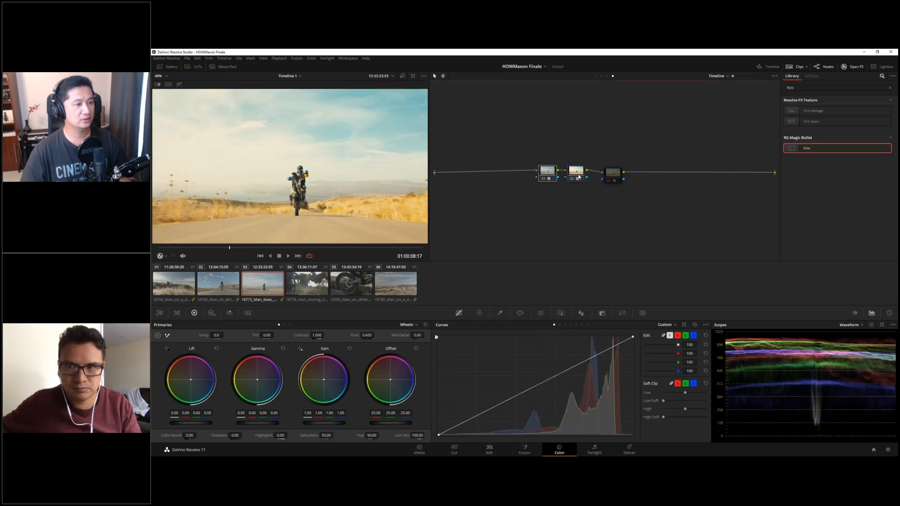
pyautogui.moveTo(526, 151); pyautogui.dragTo(591, 174)
pyautogui.click(613, 184)
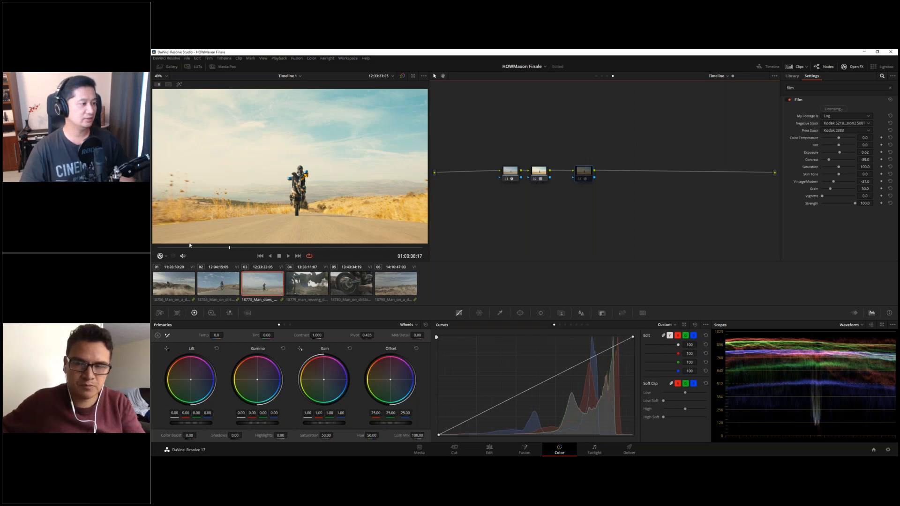
pyautogui.rightClick(261, 290)
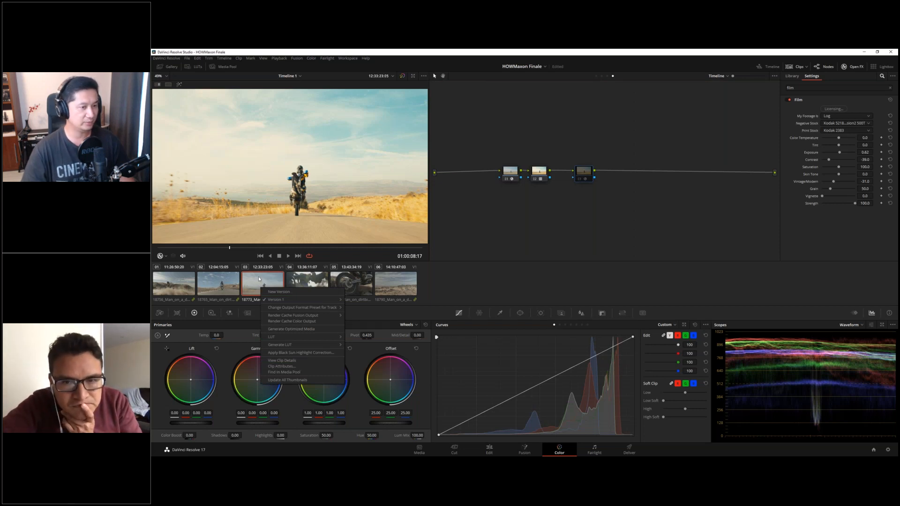
pyautogui.click(199, 267)
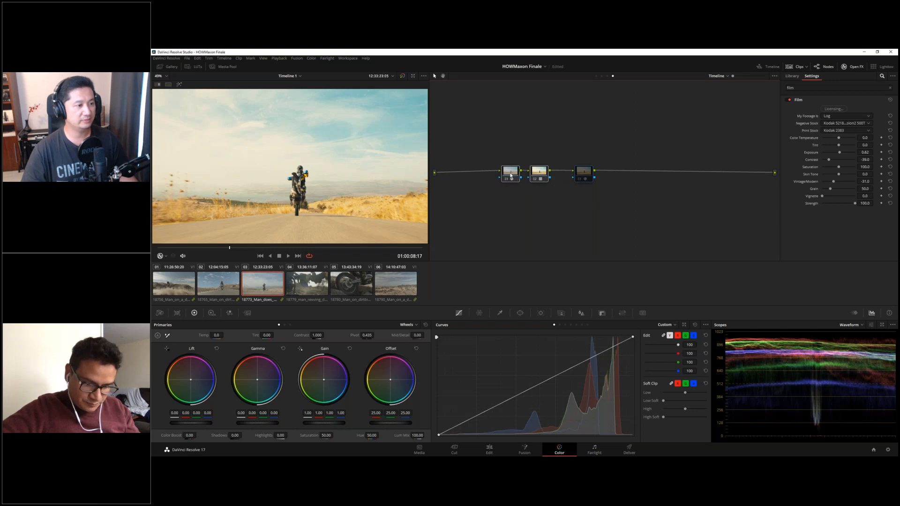
# Clear the effects search and set the red Offset to 20.20 on the Group Post-Clip node of clip 03's group
pyautogui.click(606, 76)
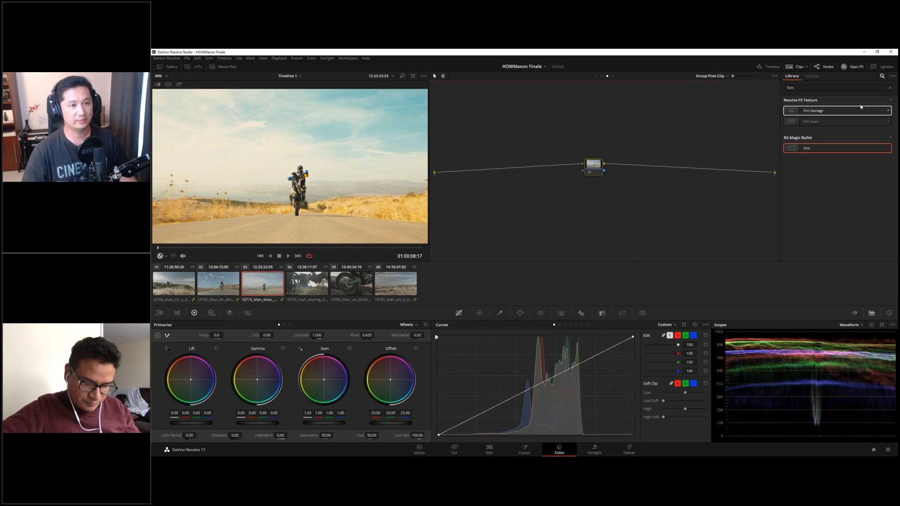
pyautogui.click(887, 88)
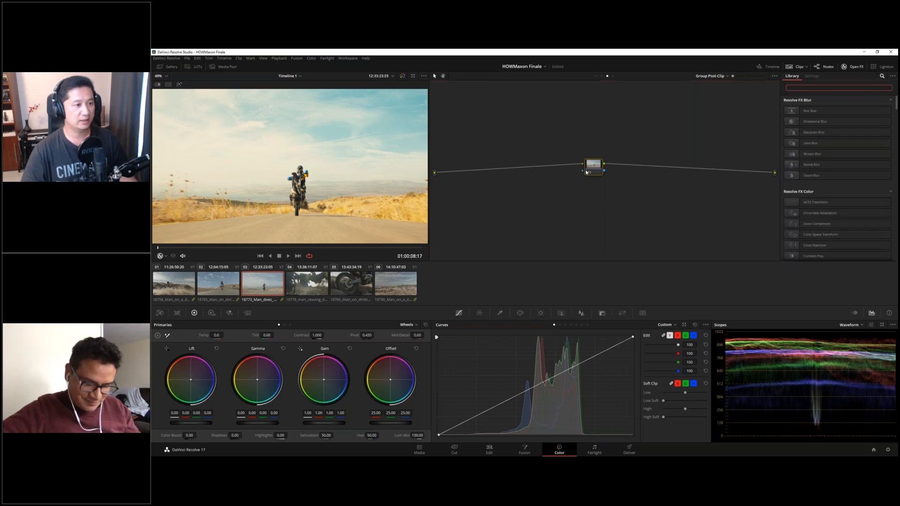
pyautogui.moveTo(594, 164); pyautogui.dragTo(585, 174)
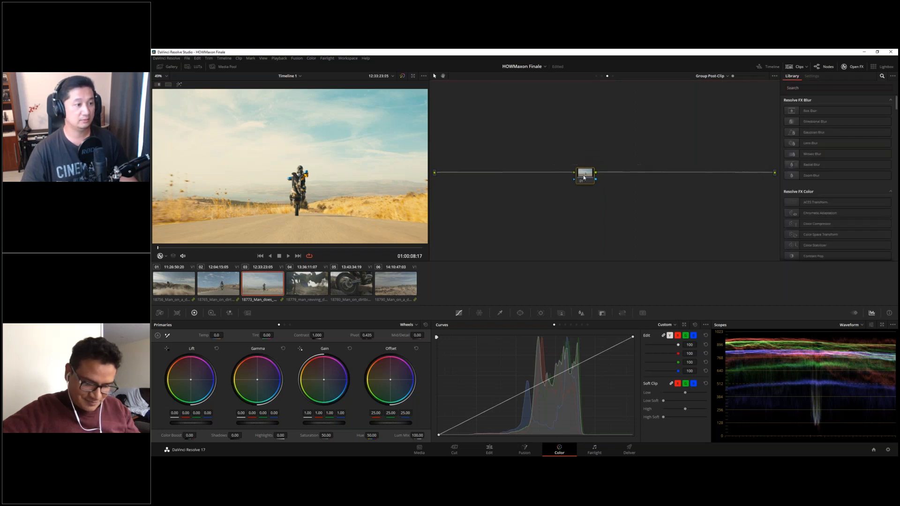
pyautogui.click(284, 325)
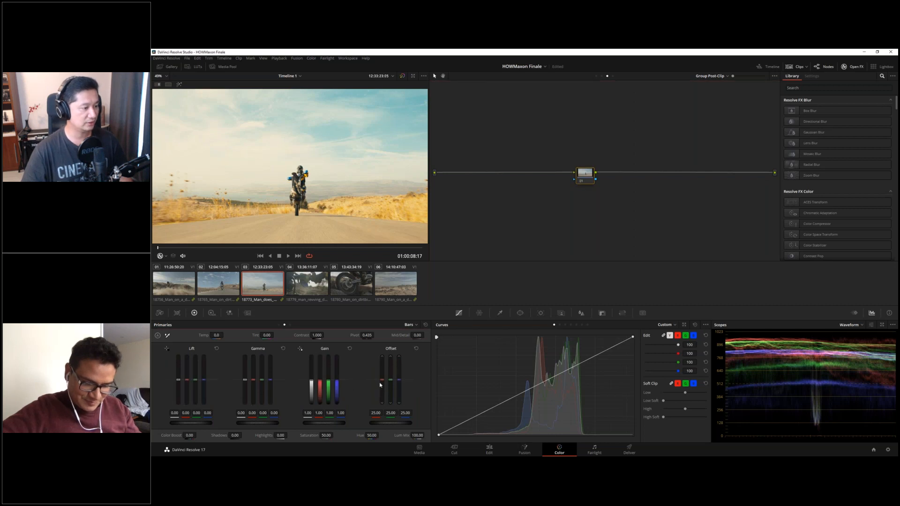
pyautogui.moveTo(382, 385); pyautogui.dragTo(382, 385)
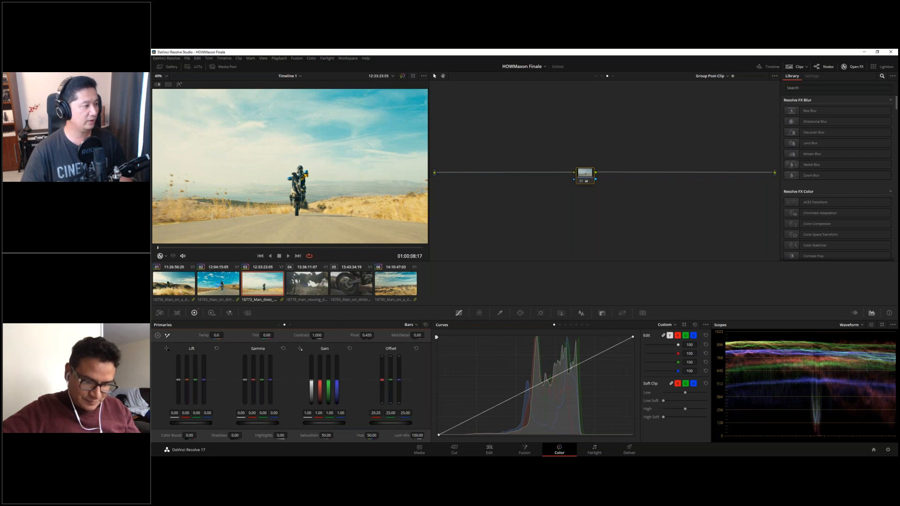
pyautogui.click(220, 283)
pyautogui.click(263, 283)
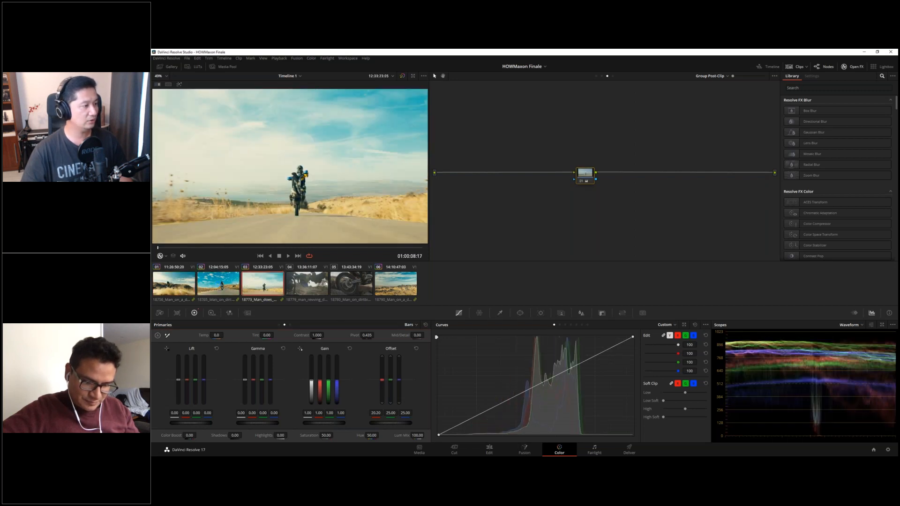
# Set the red Offset to 27.40 on the Group Post-Clip node shared by clips 04 and 05, and return to clip 03
pyautogui.click(302, 287)
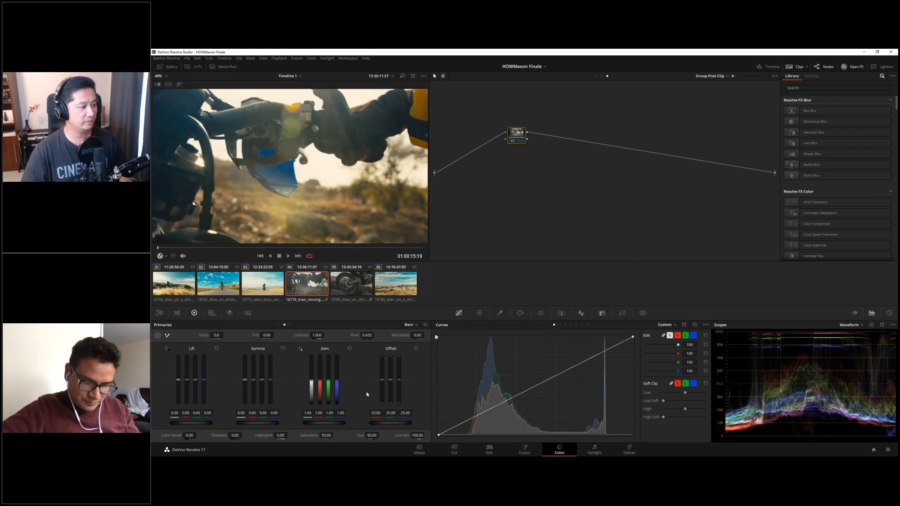
pyautogui.moveTo(382, 380); pyautogui.dragTo(382, 379)
pyautogui.click(355, 281)
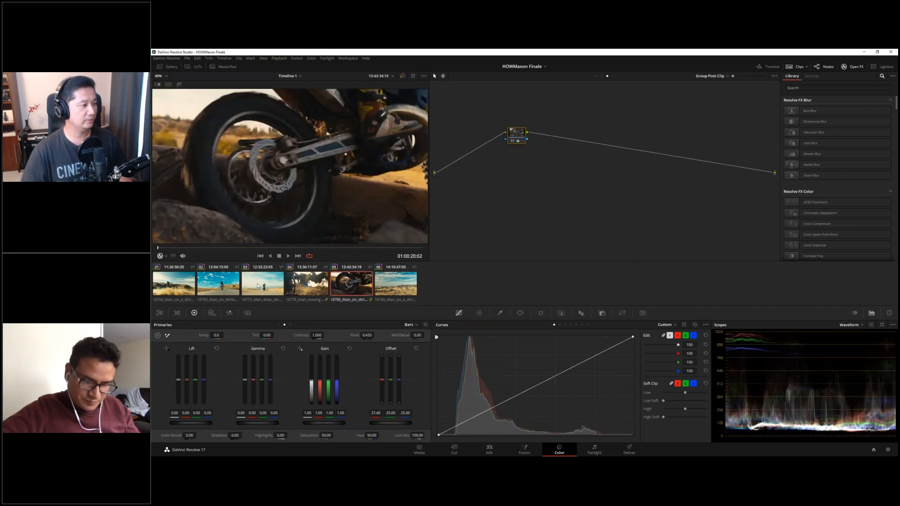
pyautogui.click(257, 286)
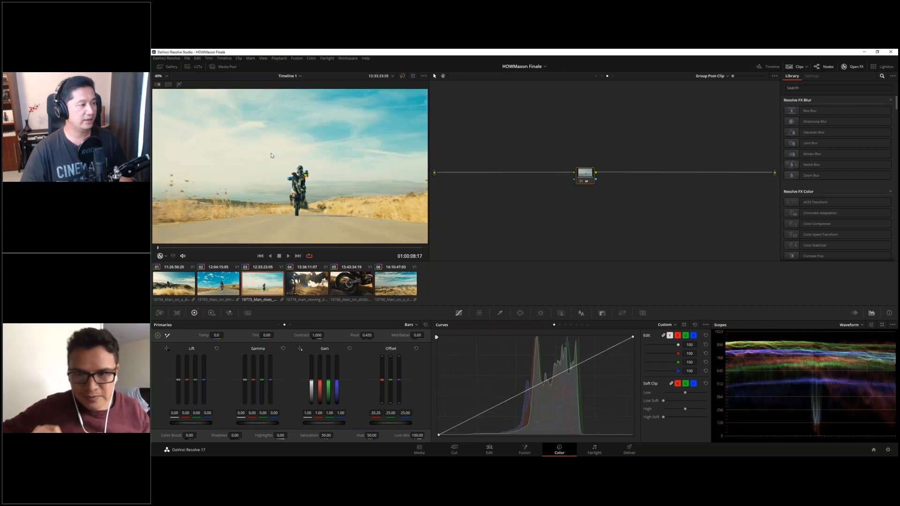
# At Clip level on clip 03, reposition the node, reduce Contrast to 0.818 and set the Log Shadow wheel to -0.13
pyautogui.click(602, 76)
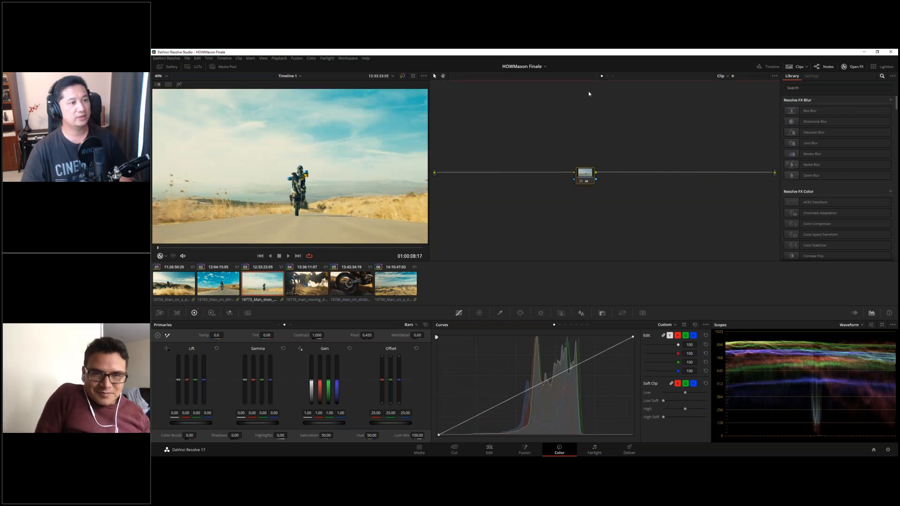
pyautogui.moveTo(516, 140); pyautogui.dragTo(569, 177)
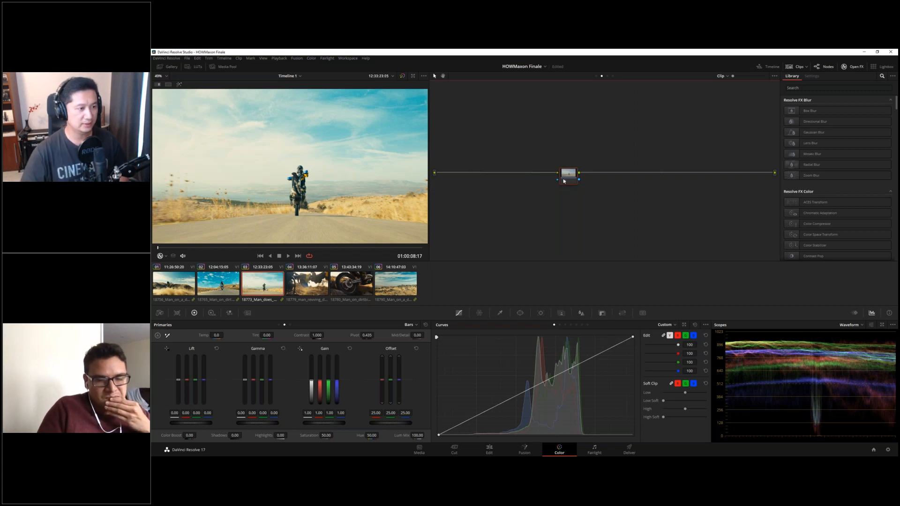
pyautogui.moveTo(564, 181); pyautogui.dragTo(551, 180)
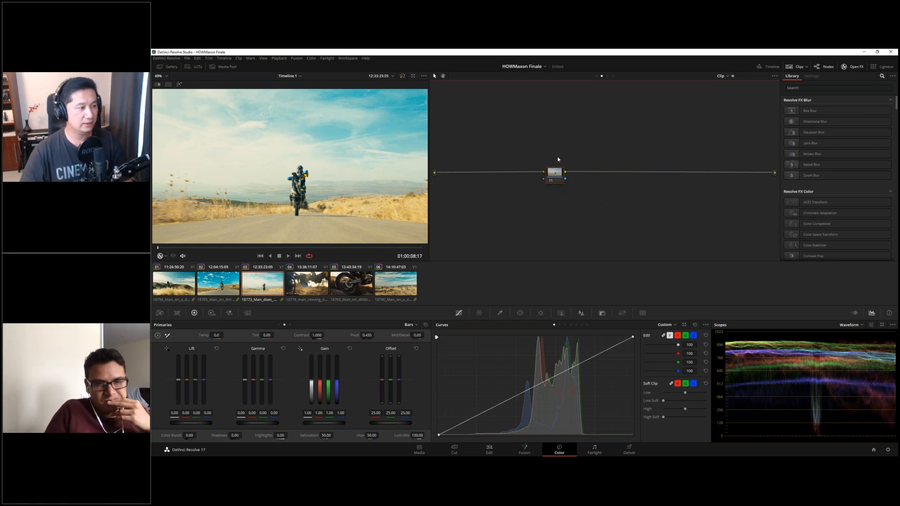
pyautogui.moveTo(317, 335); pyautogui.dragTo(180, 423)
pyautogui.click(290, 325)
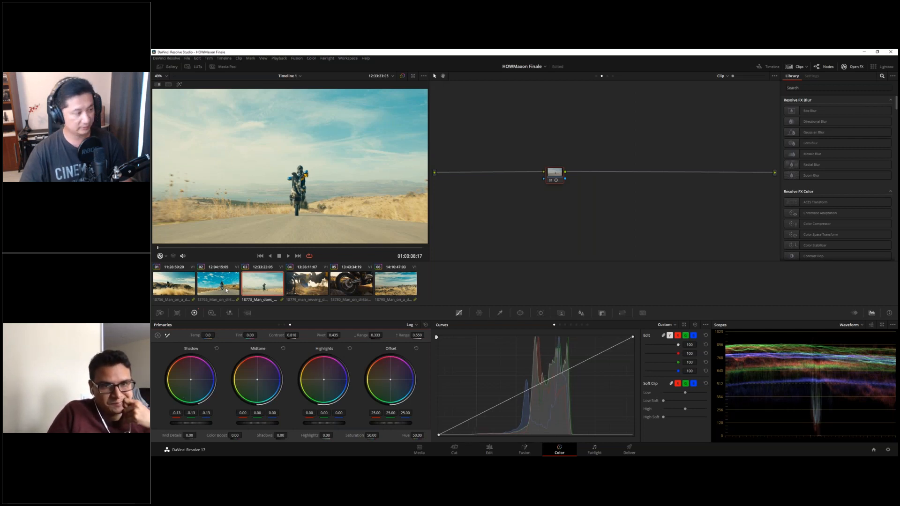
# Select clips 02 and 03 together and compare them in a split screen set to Selected Clips
pyautogui.click(227, 294)
pyautogui.click(168, 85)
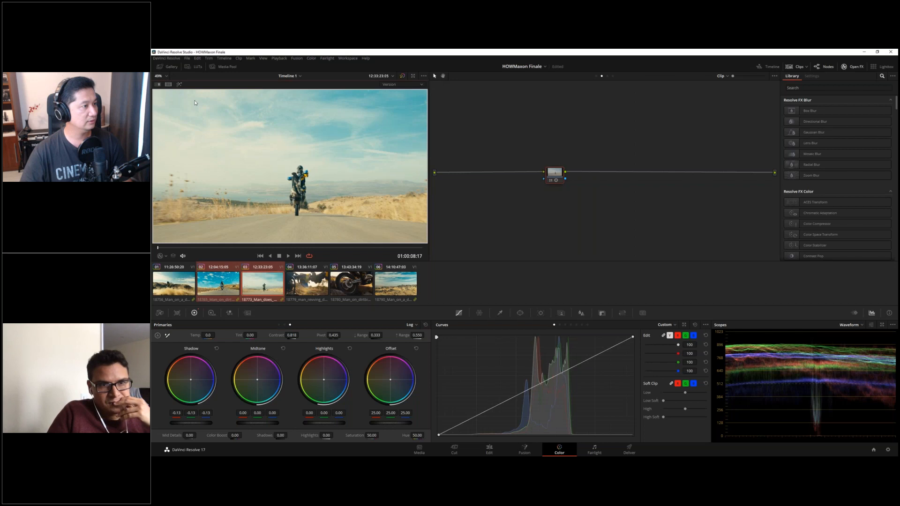
pyautogui.click(399, 84)
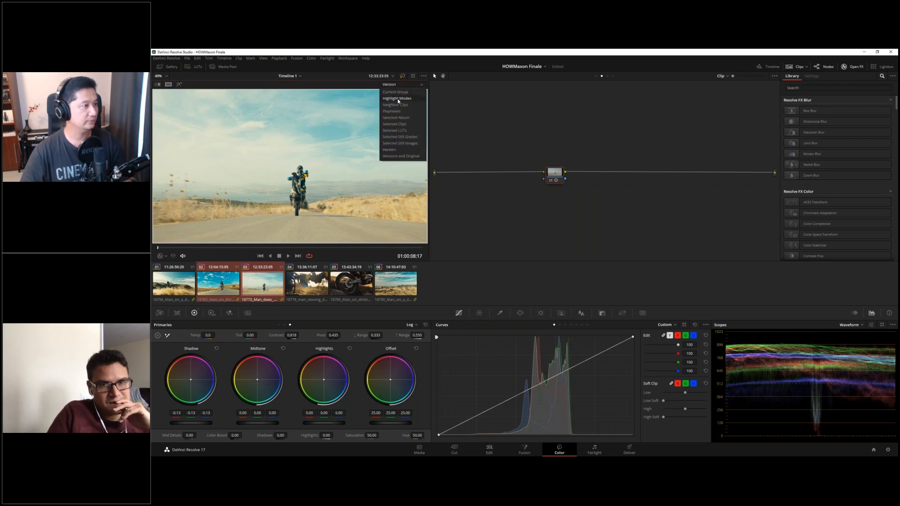
pyautogui.click(395, 124)
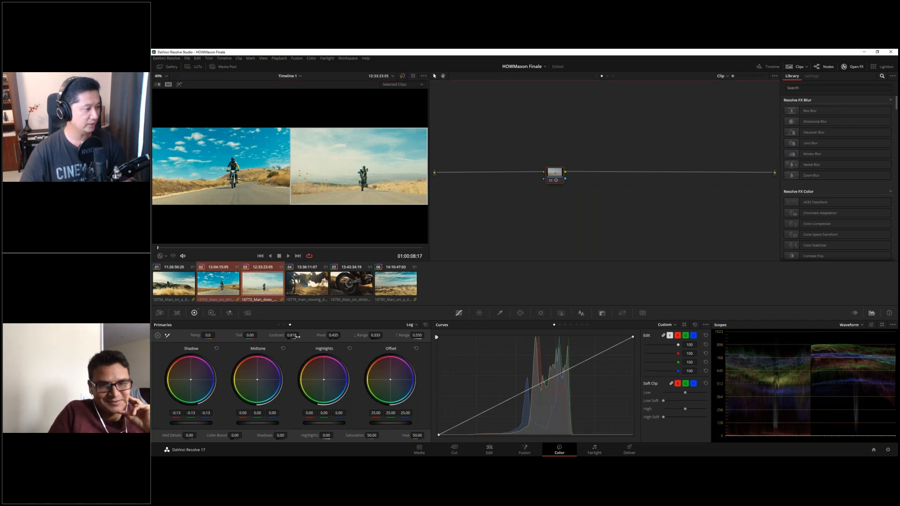
# On clip 03's node, set Contrast to 1.278, the Log Highlights wheel to -0.55 and the high range to about 0.48
pyautogui.moveTo(292, 335)
pyautogui.mouseDown()
pyautogui.moveTo(300, 335)
pyautogui.moveTo(292, 336)
pyautogui.mouseUp()
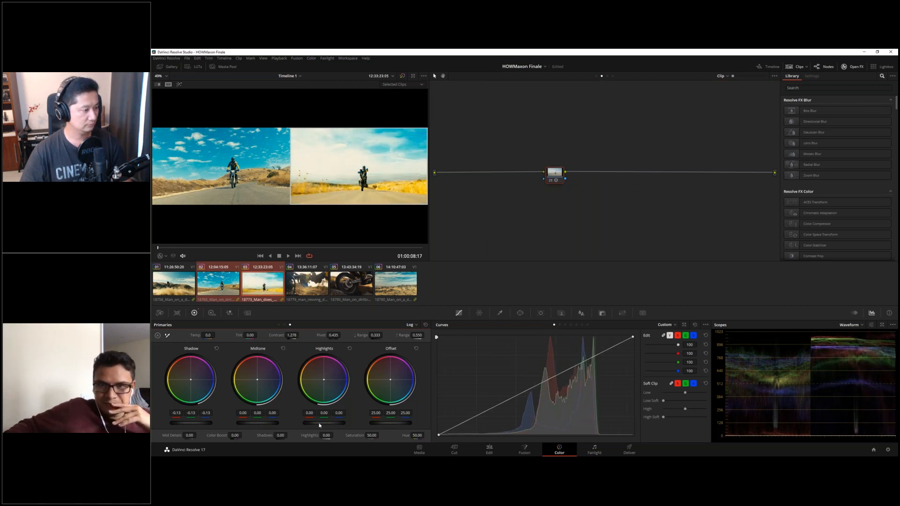
pyautogui.moveTo(324, 422); pyautogui.dragTo(274, 418)
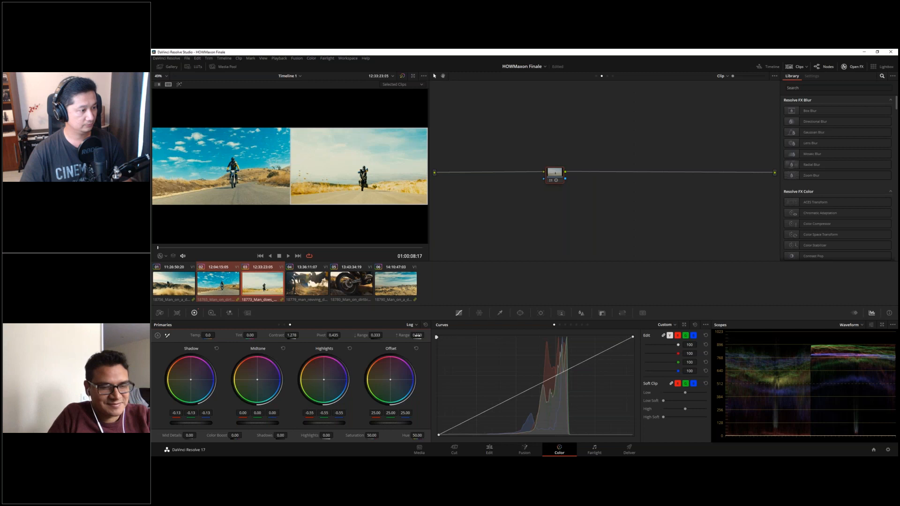
pyautogui.moveTo(416, 335); pyautogui.dragTo(456, 221)
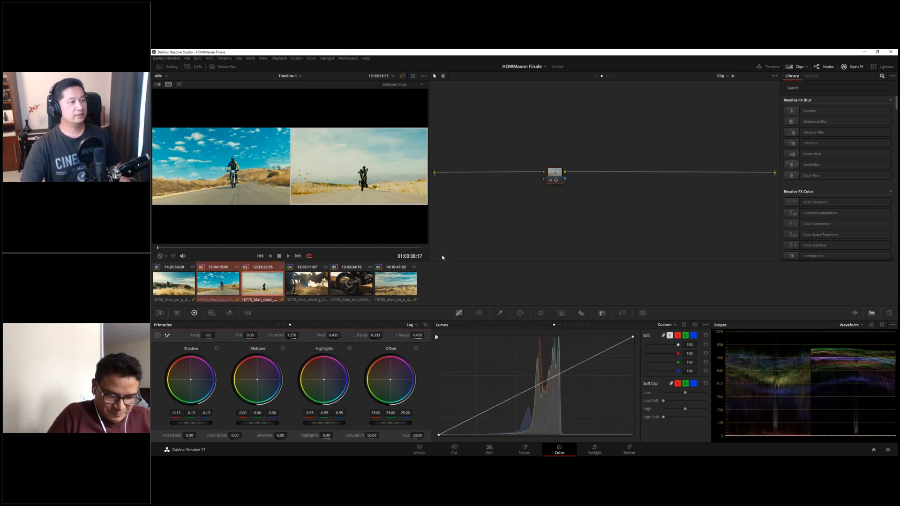
# Show the Group Pre-Clip node graph and move its single node near the source input, checking the Clip graph for comparison
pyautogui.click(596, 76)
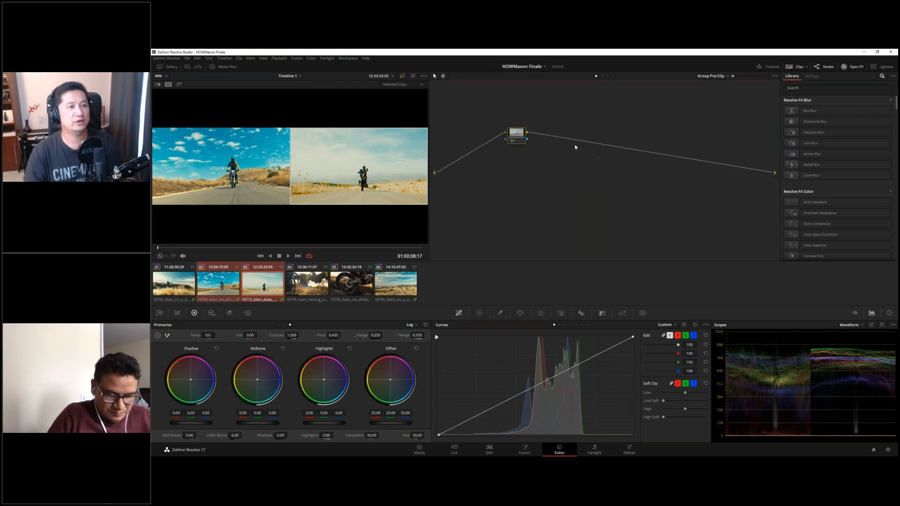
pyautogui.moveTo(519, 141); pyautogui.dragTo(515, 170)
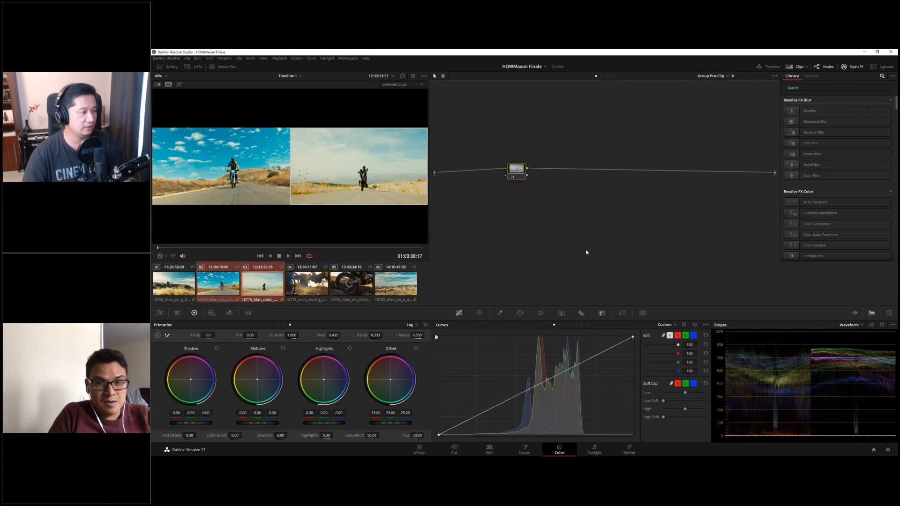
pyautogui.moveTo(520, 173); pyautogui.dragTo(477, 176)
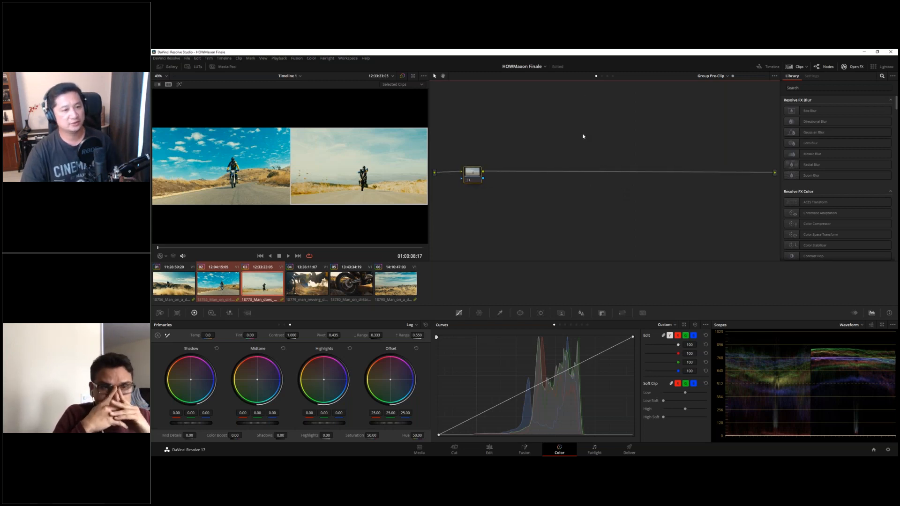
pyautogui.click(601, 76)
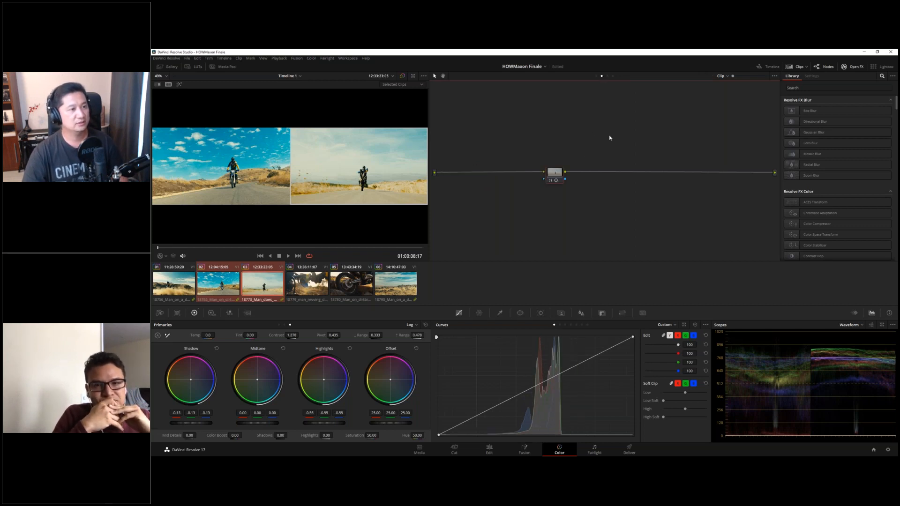
pyautogui.click(596, 76)
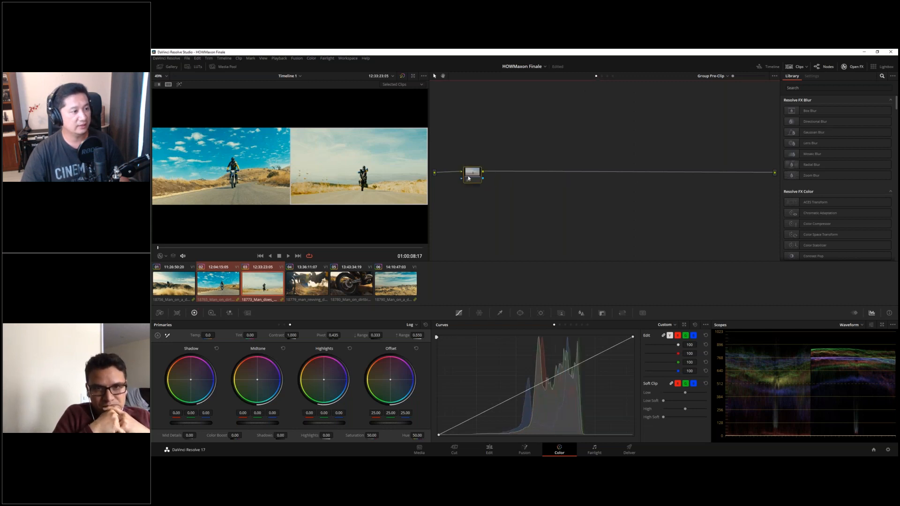
pyautogui.moveTo(471, 177); pyautogui.dragTo(474, 182)
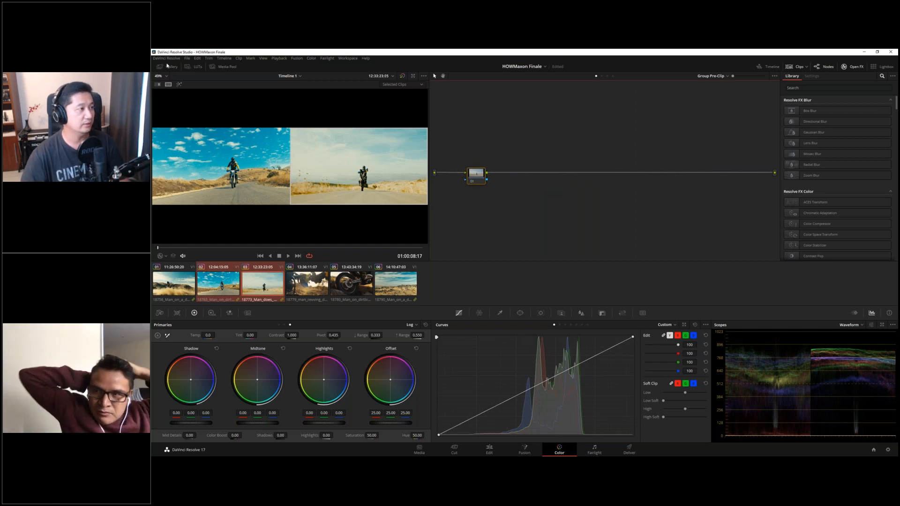
# Turn off the split-screen comparison and clear the grade from the Group Post-Clip node
pyautogui.click(168, 84)
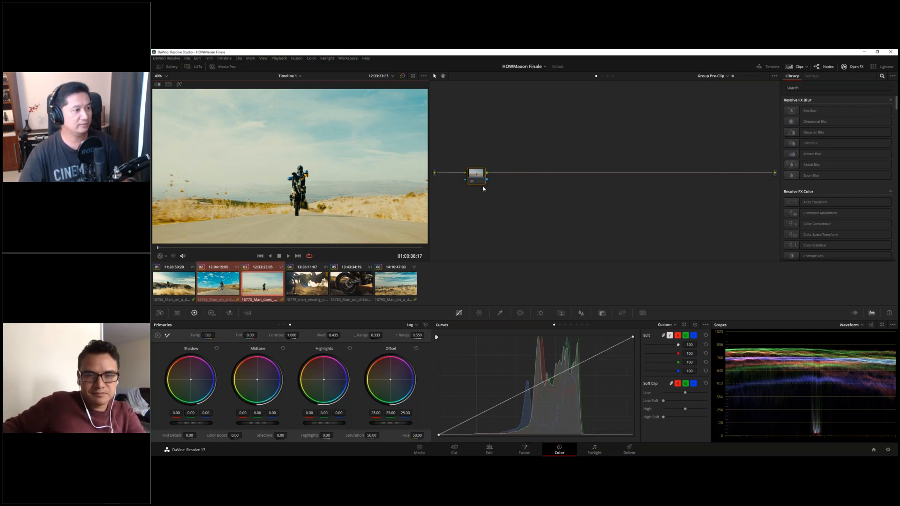
pyautogui.click(601, 77)
pyautogui.click(581, 176)
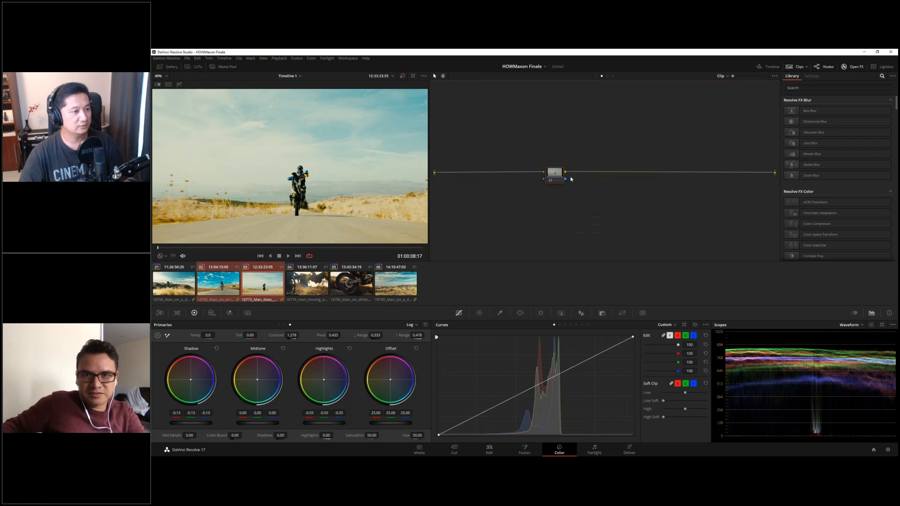
pyautogui.click(606, 76)
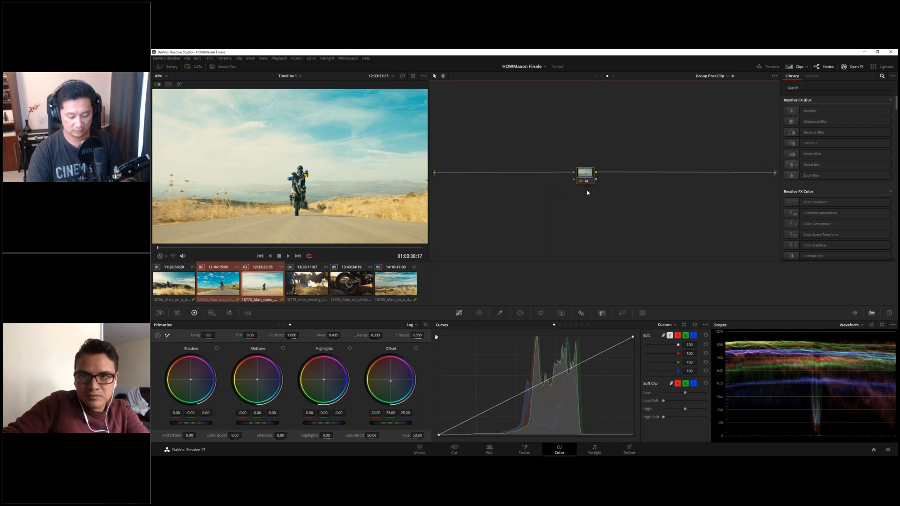
pyautogui.moveTo(585, 173); pyautogui.dragTo(516, 133)
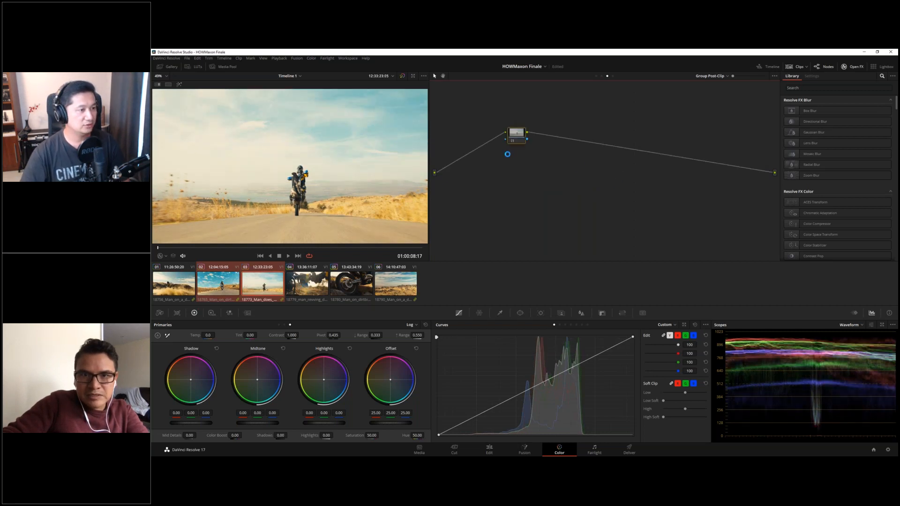
# Check clips 04 and 06, and open Timeline 2 with its clip-level node graph
pyautogui.press('Down')
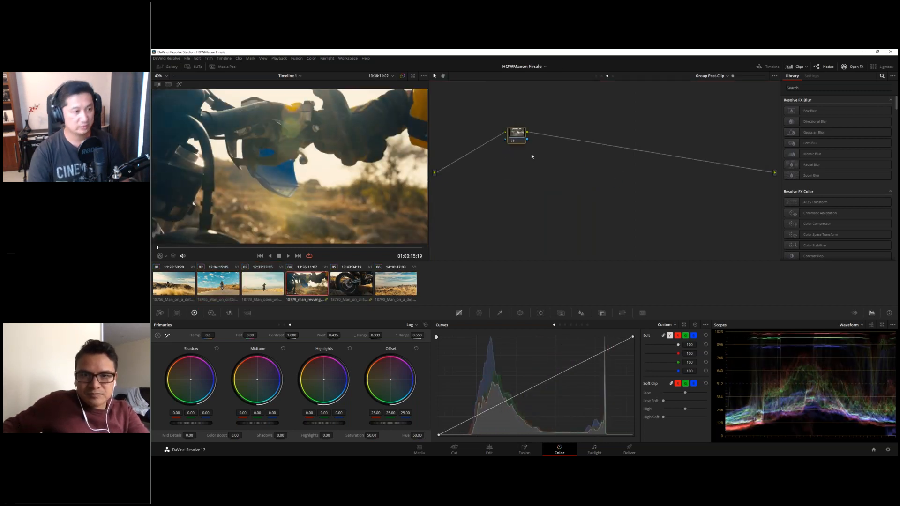
pyautogui.click(396, 290)
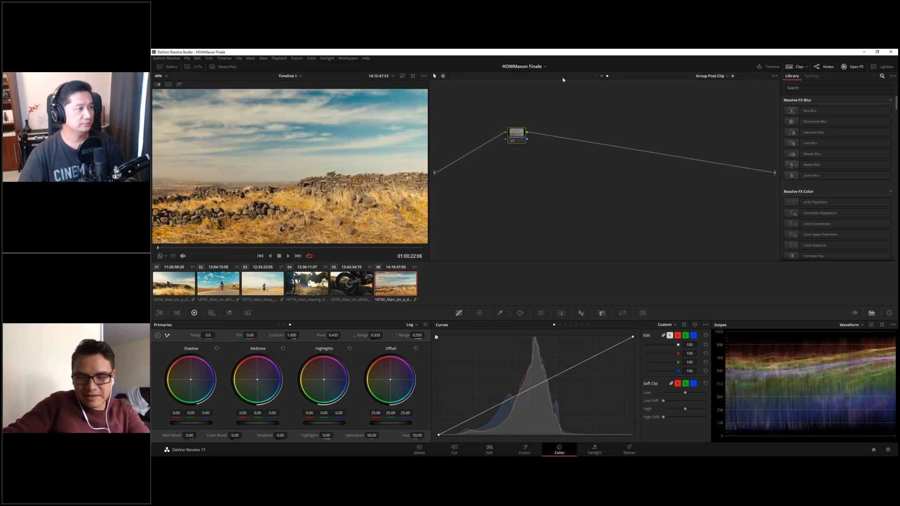
pyautogui.click(286, 76)
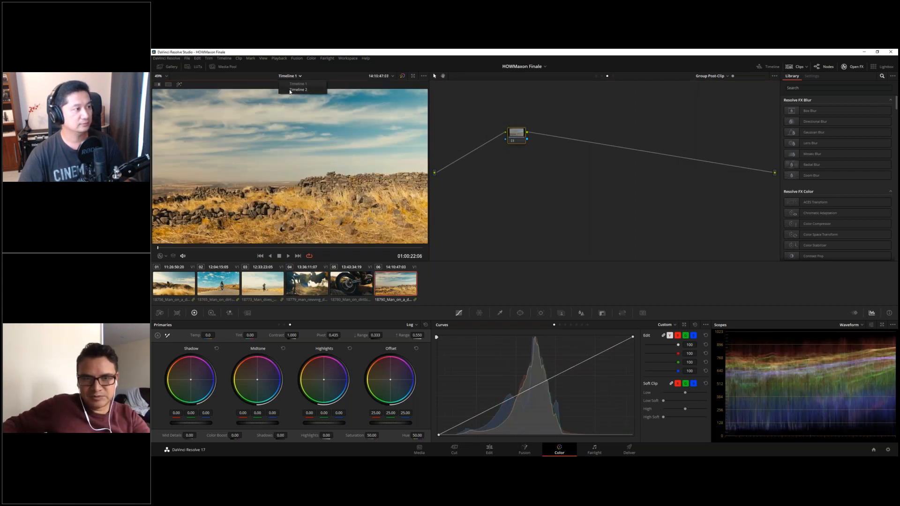
pyautogui.click(288, 89)
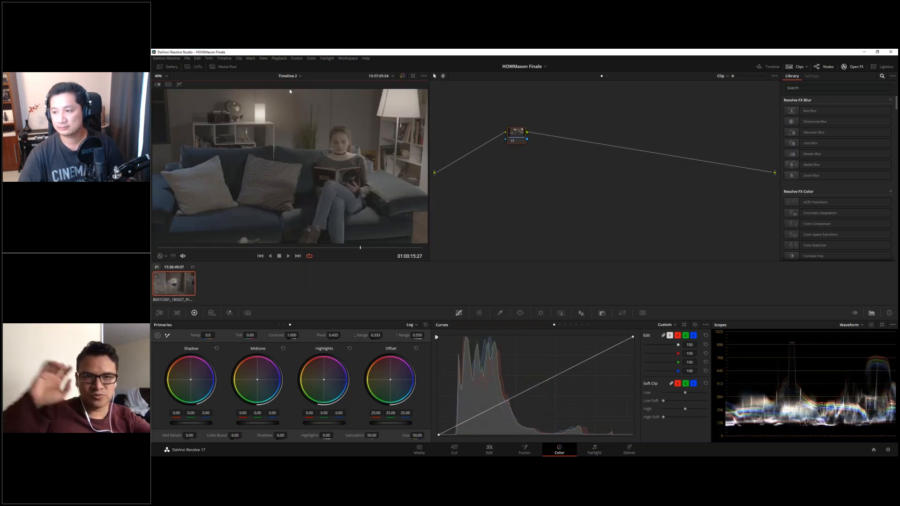
pyautogui.click(607, 76)
pyautogui.click(602, 75)
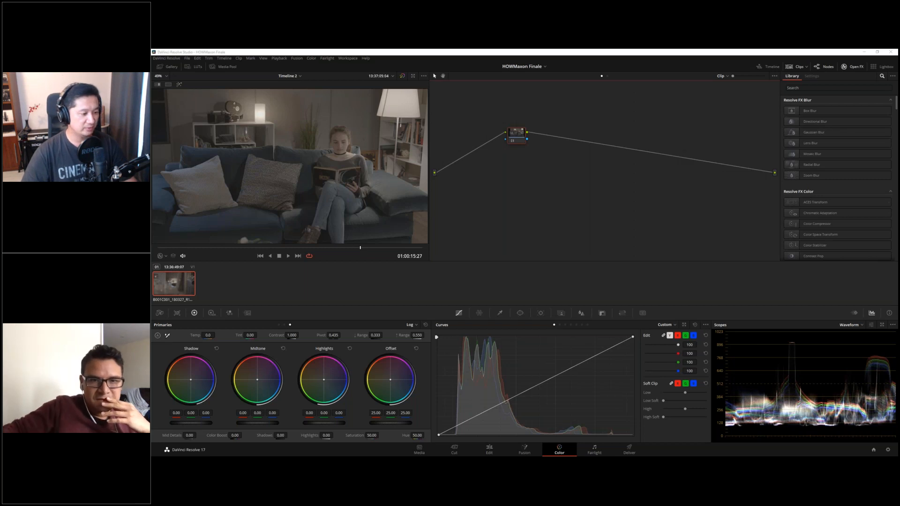
# Switch to the browser to view the About Bleach Bypass article, and return to DaVinci Resolve
pyautogui.hotkey('alt', 'Tab')
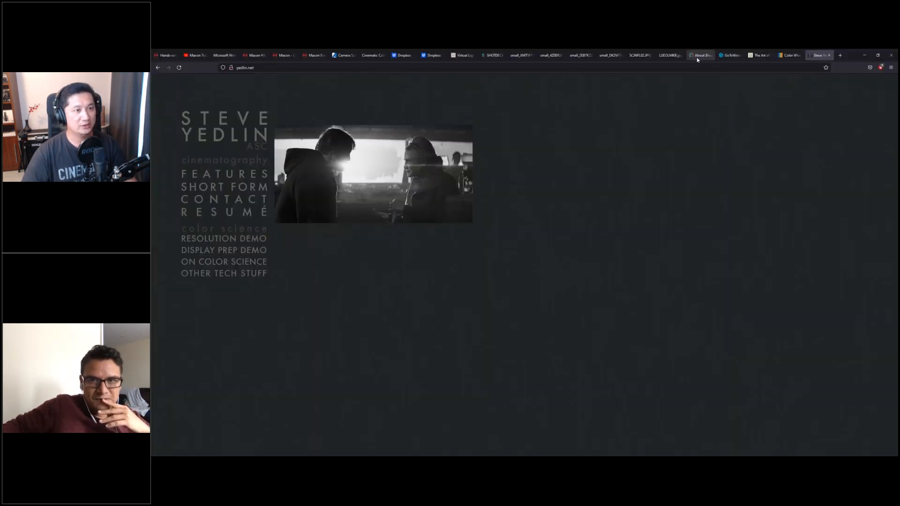
pyautogui.click(696, 57)
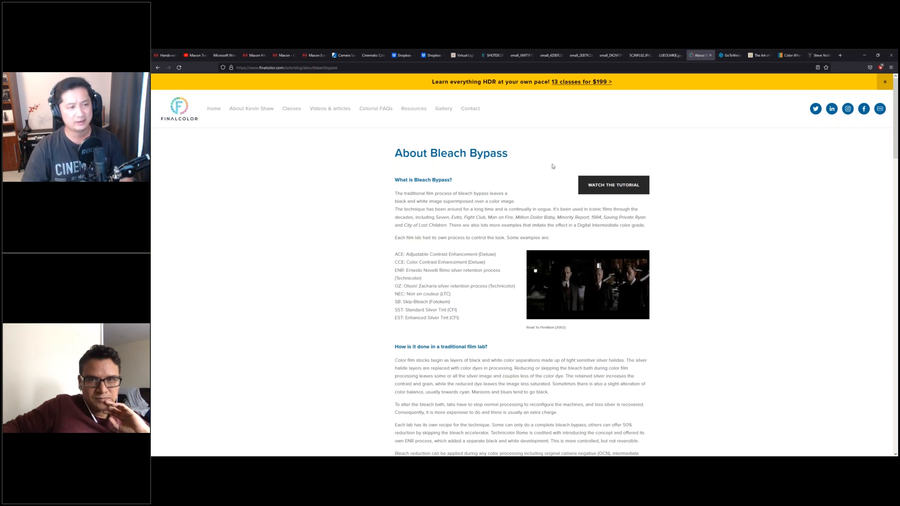
pyautogui.click(864, 54)
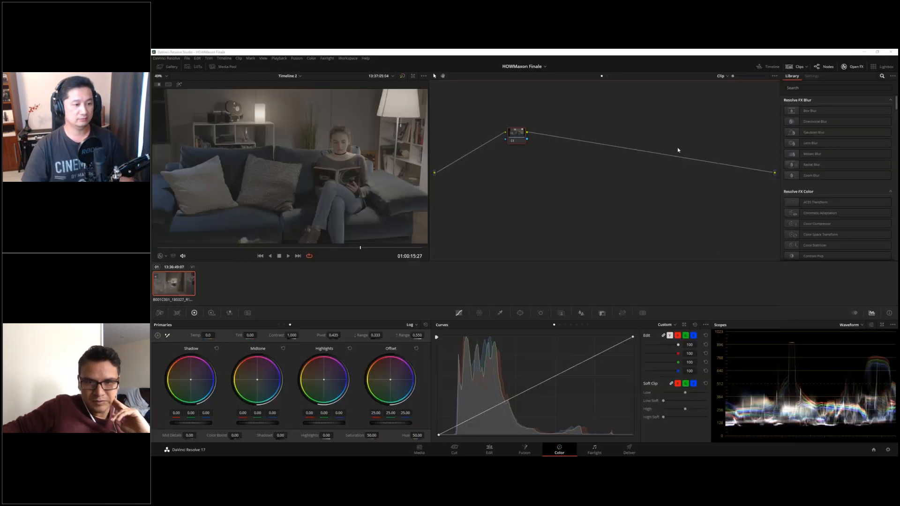
# Reposition the clip's node, add a parallel node below it and space the two branches apart
pyautogui.moveTo(520, 134); pyautogui.dragTo(488, 165)
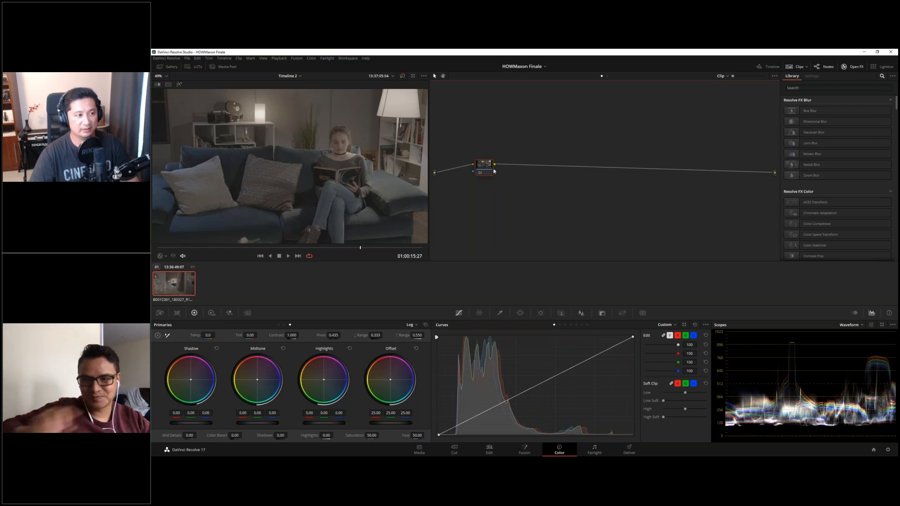
pyautogui.moveTo(486, 171); pyautogui.dragTo(487, 176)
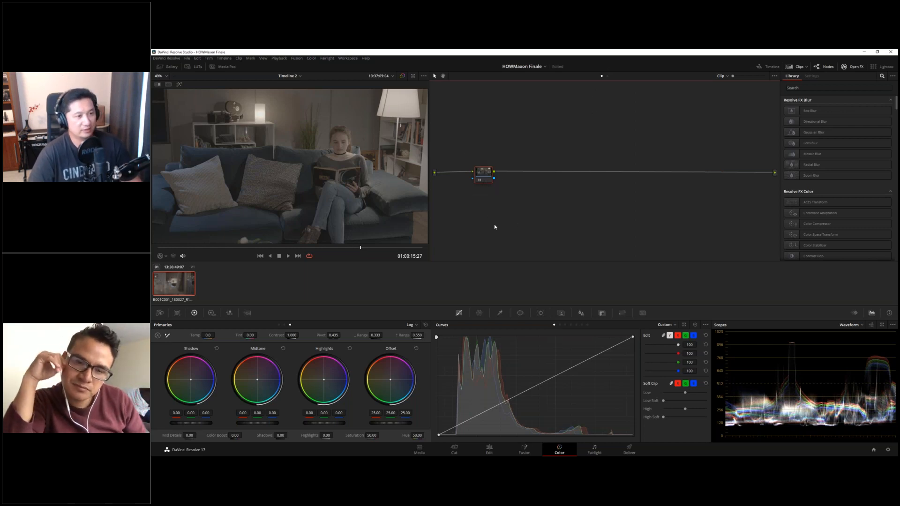
pyautogui.moveTo(483, 172); pyautogui.dragTo(491, 160)
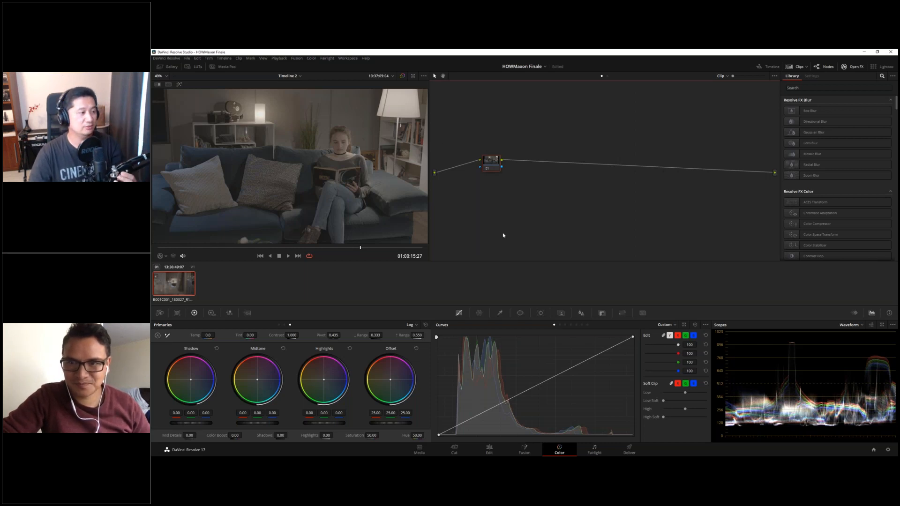
pyautogui.moveTo(488, 168); pyautogui.dragTo(484, 159)
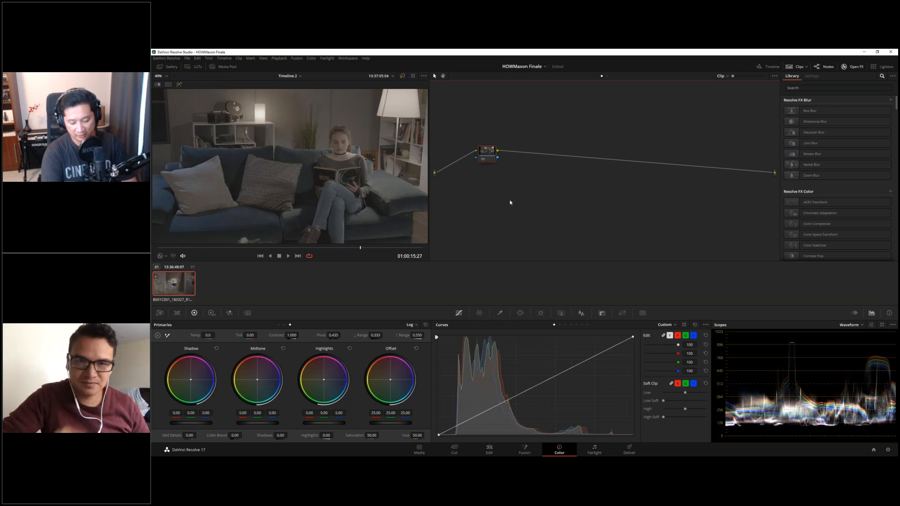
pyautogui.hotkey('alt', 'p')
pyautogui.moveTo(515, 150); pyautogui.dragTo(498, 184)
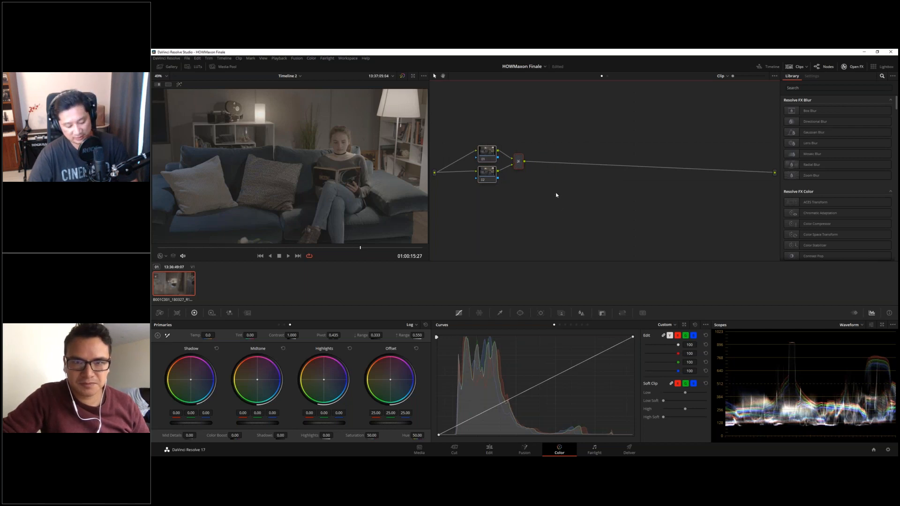
pyautogui.moveTo(491, 157); pyautogui.dragTo(487, 163)
pyautogui.click(485, 182)
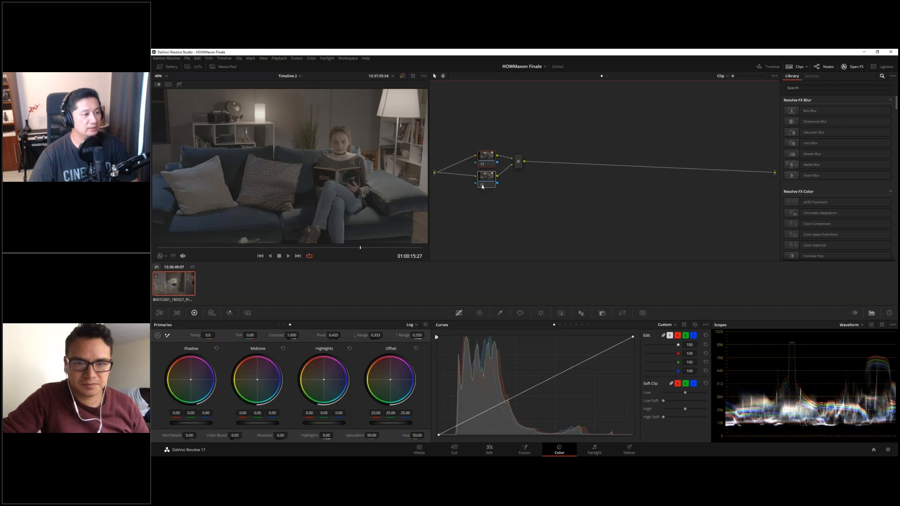
pyautogui.moveTo(487, 160); pyautogui.dragTo(491, 183)
pyautogui.click(489, 150)
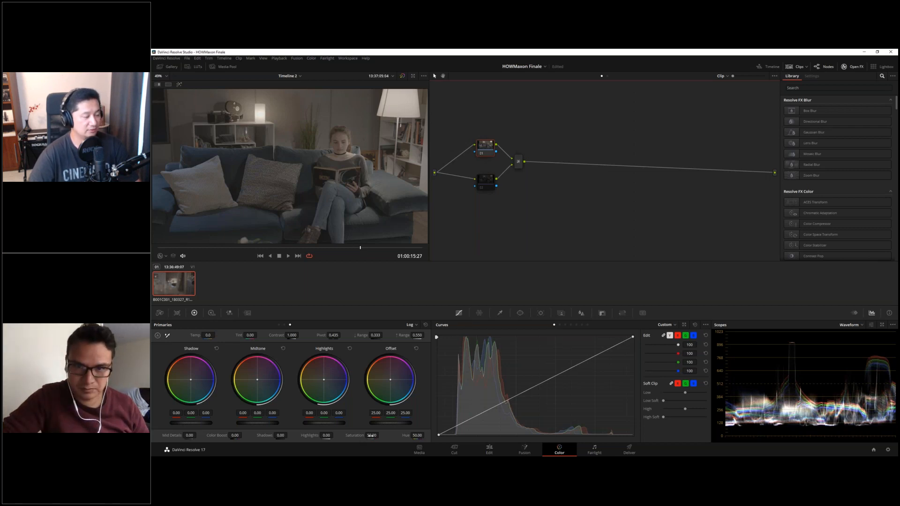
# Shift the parallel node structure further along the graph and delete all of its nodes
pyautogui.moveTo(482, 113); pyautogui.dragTo(531, 211)
pyautogui.moveTo(519, 166); pyautogui.dragTo(561, 177)
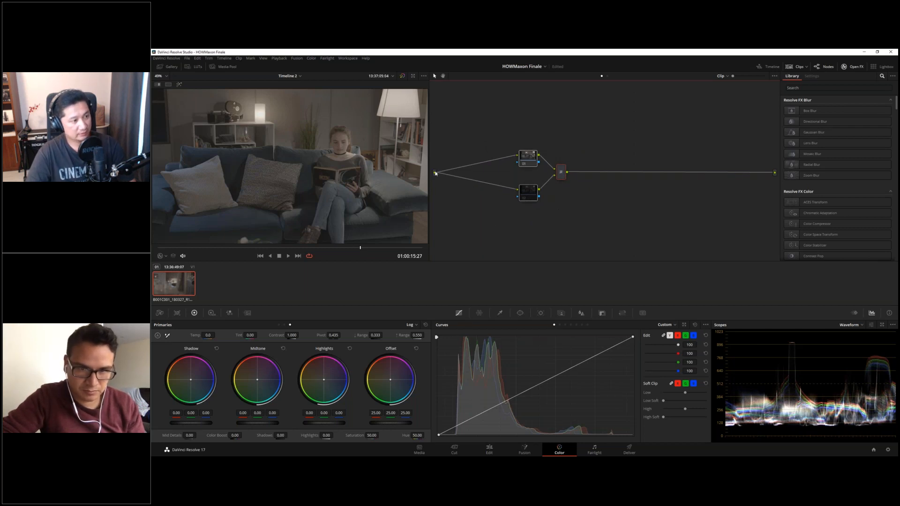
pyautogui.hotkey('alt', 's')
pyautogui.press('Delete')
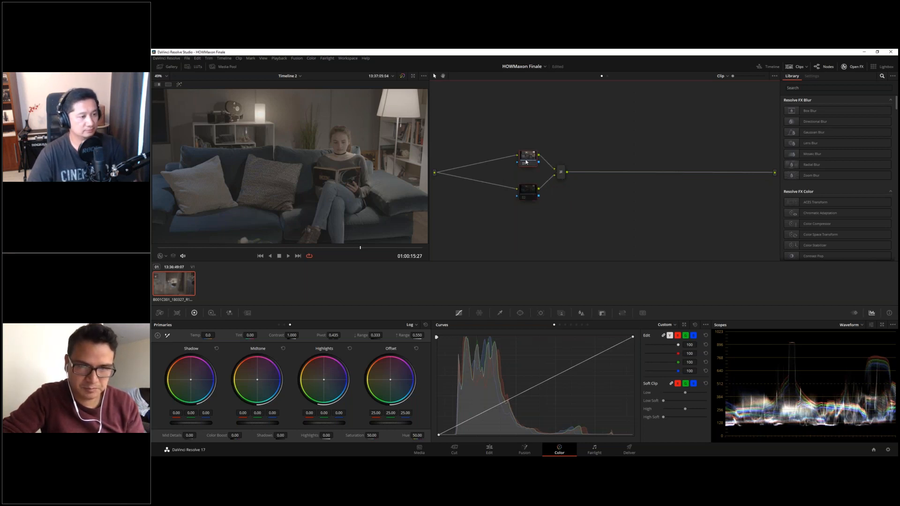
pyautogui.moveTo(525, 175); pyautogui.dragTo(552, 205)
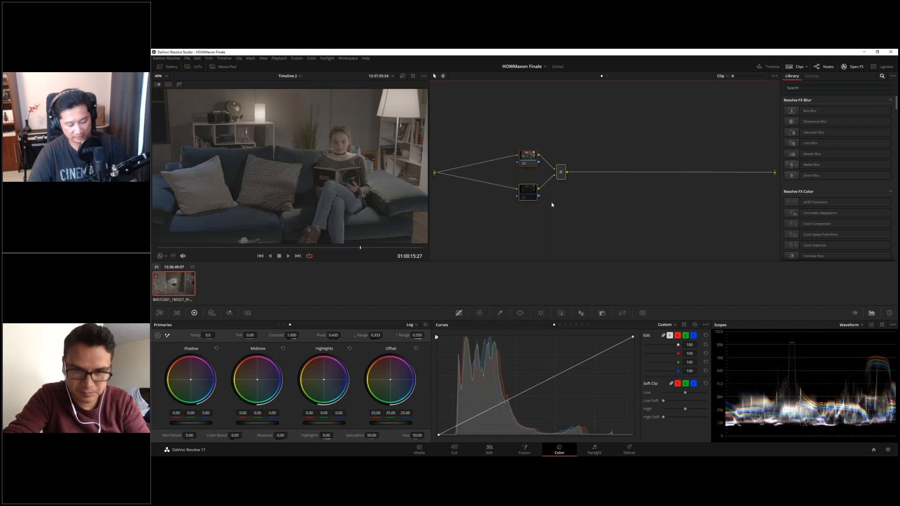
pyautogui.press('Delete')
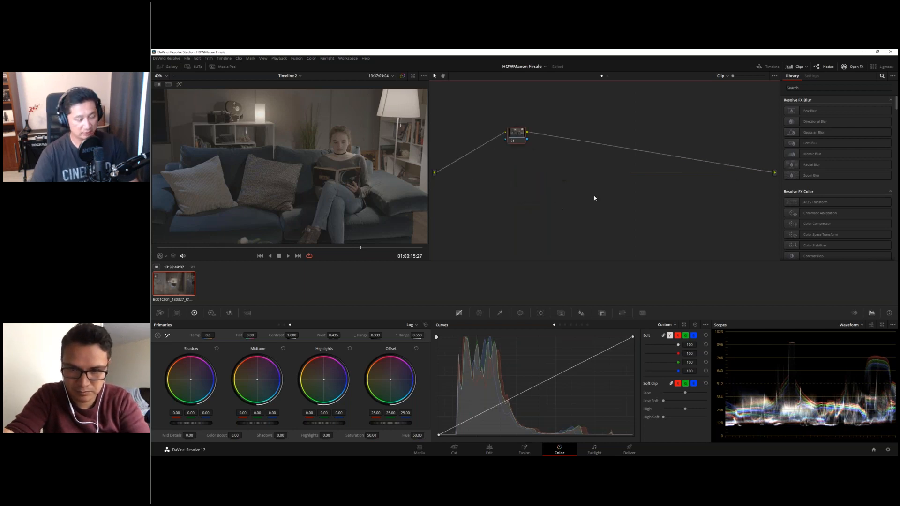
# Apply the Arri Alexa LogC to Rec709 LUT to the clip's node and move it near the source input
pyautogui.rightClick(510, 133)
pyautogui.moveTo(539, 196)
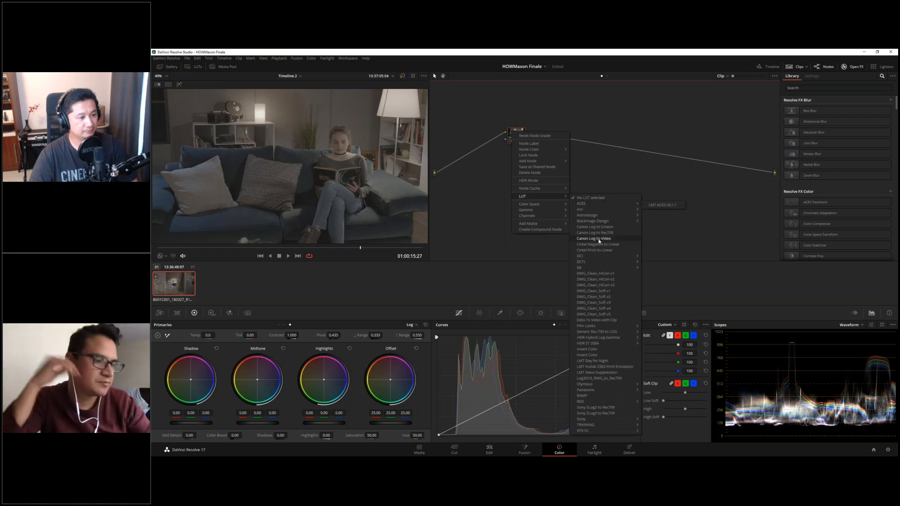
pyautogui.moveTo(606, 215)
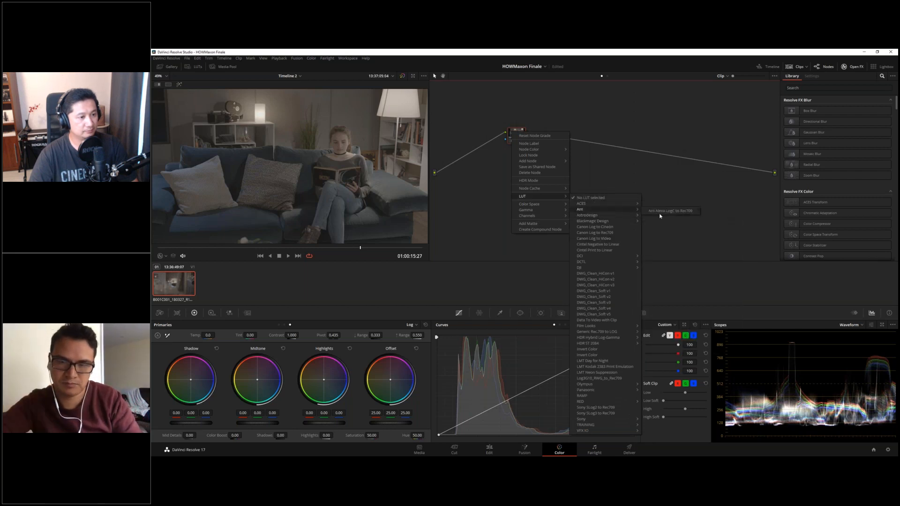
pyautogui.click(663, 217)
pyautogui.moveTo(517, 136); pyautogui.dragTo(497, 173)
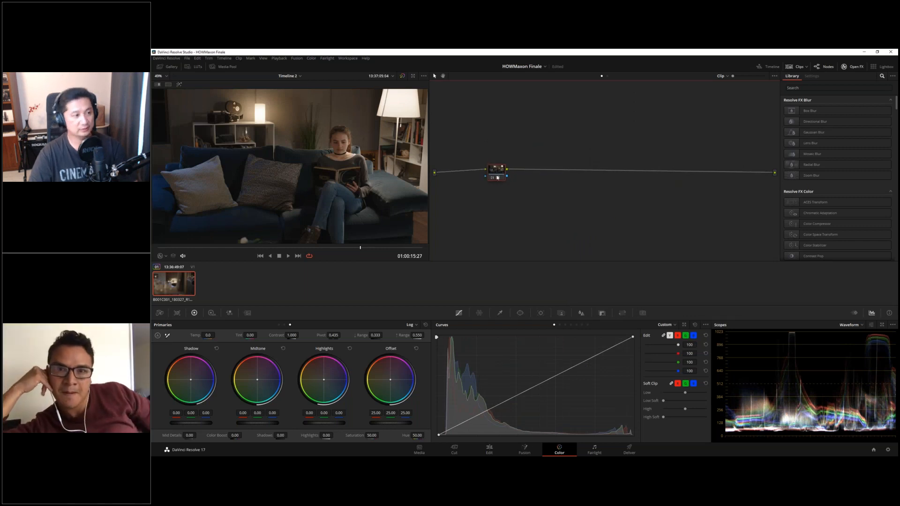
# Add a serial node after the LUT node and spread the two nodes out in line
pyautogui.hotkey('alt', 'p')
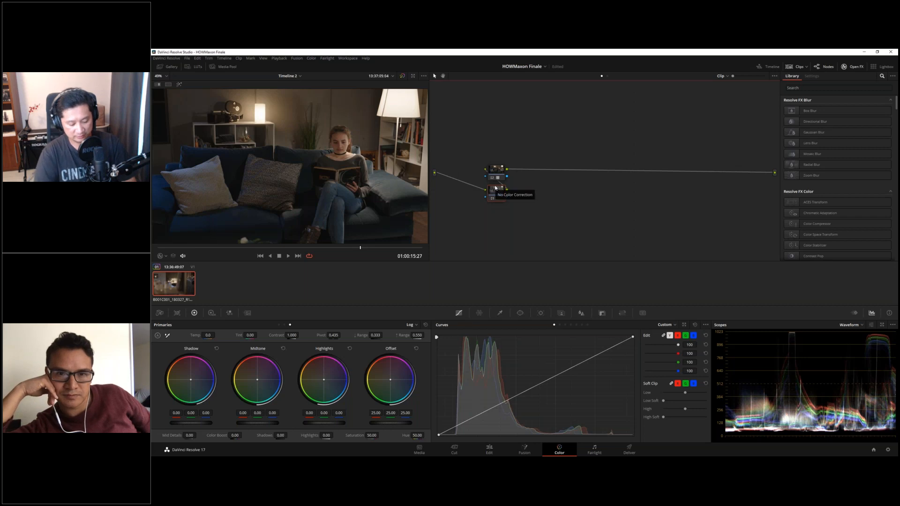
pyautogui.hotkey('ctrl', 'z')
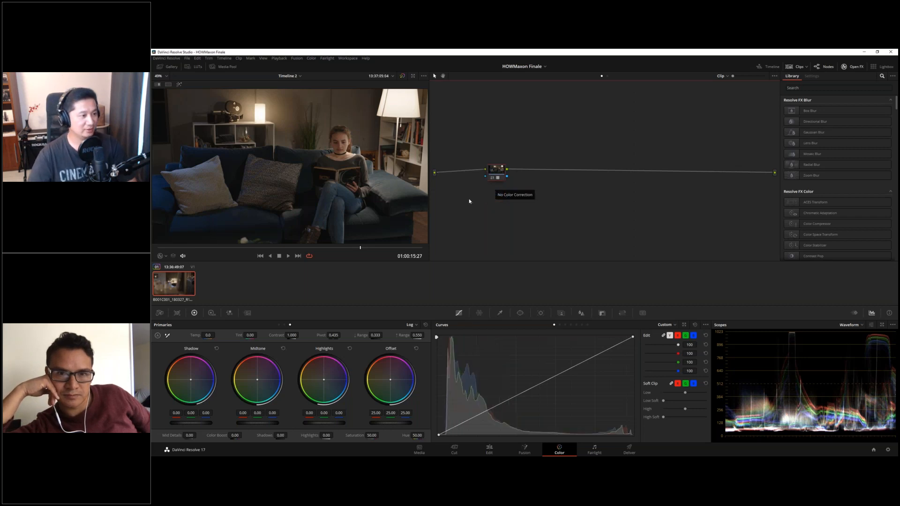
pyautogui.hotkey('alt', 's')
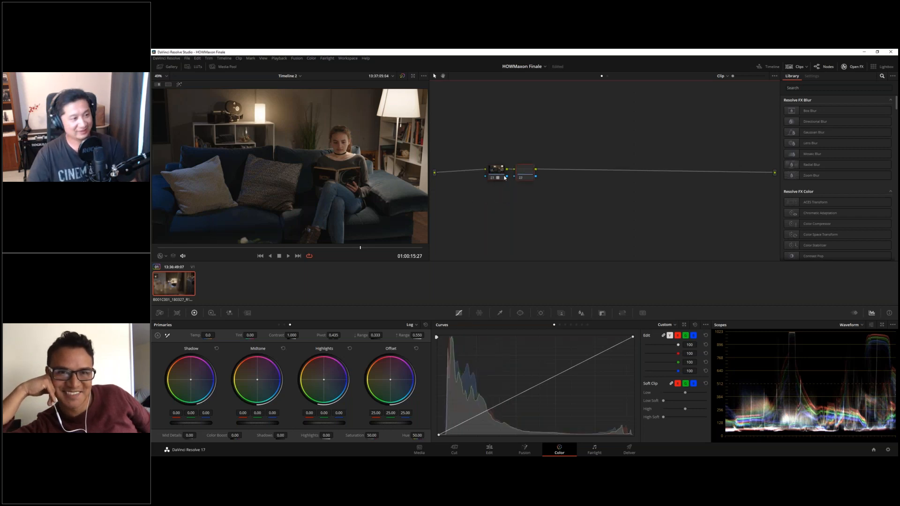
pyautogui.moveTo(545, 174); pyautogui.dragTo(473, 178)
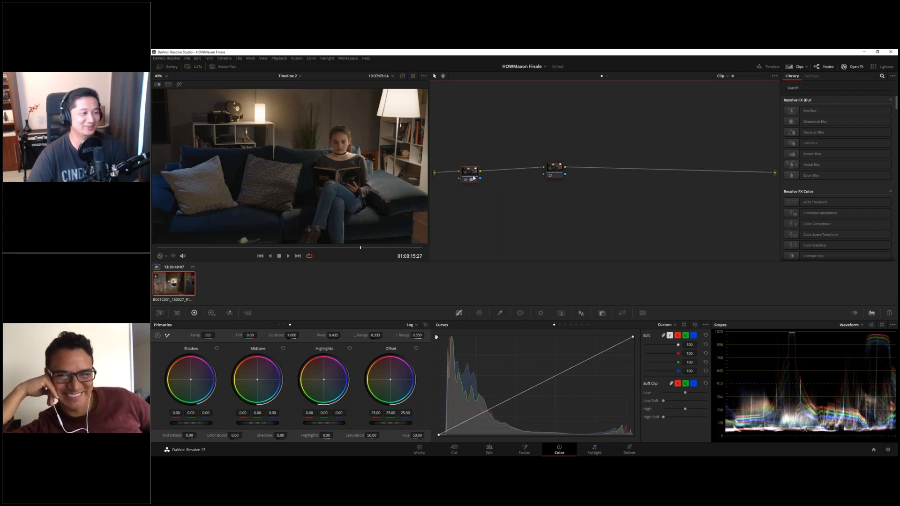
pyautogui.moveTo(557, 175); pyautogui.dragTo(537, 182)
pyautogui.click(528, 177)
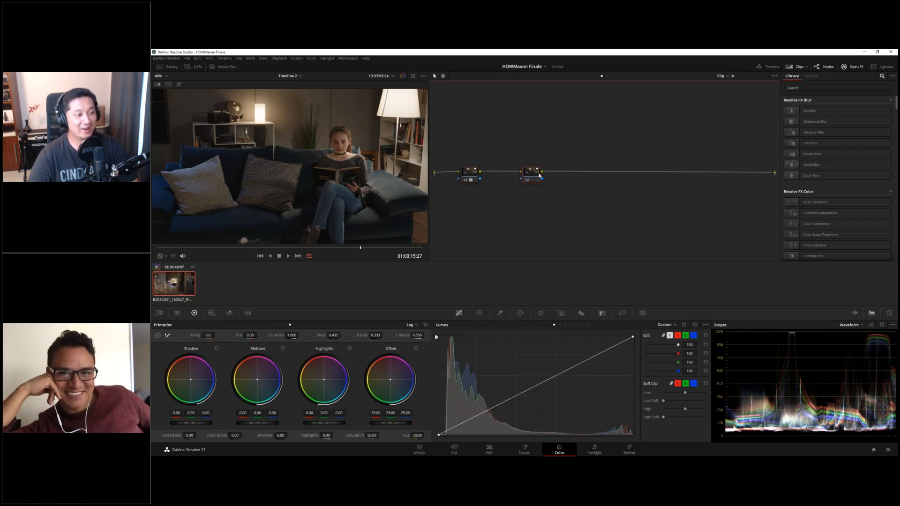
# Add a parallel node below the second node and arrange both branches symmetrically before their mixer
pyautogui.moveTo(532, 178); pyautogui.dragTo(532, 159)
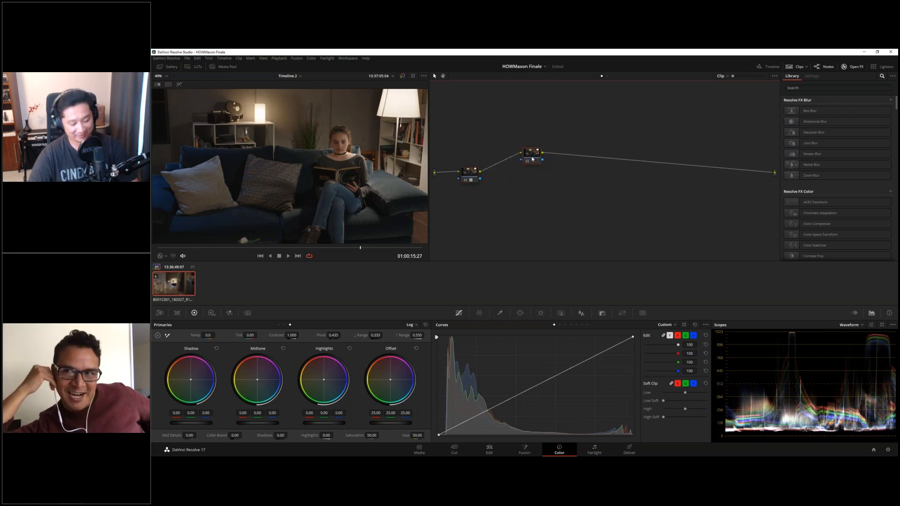
pyautogui.hotkey('alt', 'p')
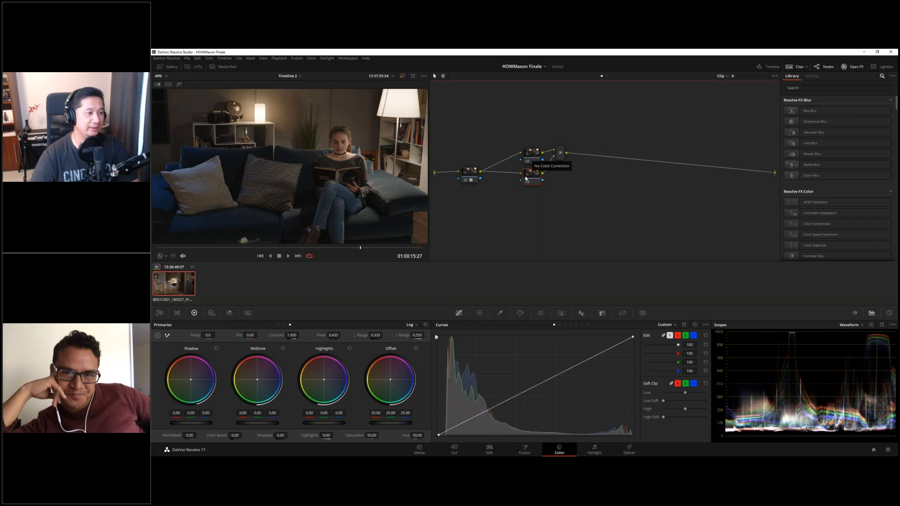
pyautogui.moveTo(526, 179); pyautogui.dragTo(526, 202)
pyautogui.moveTo(561, 155); pyautogui.dragTo(536, 155)
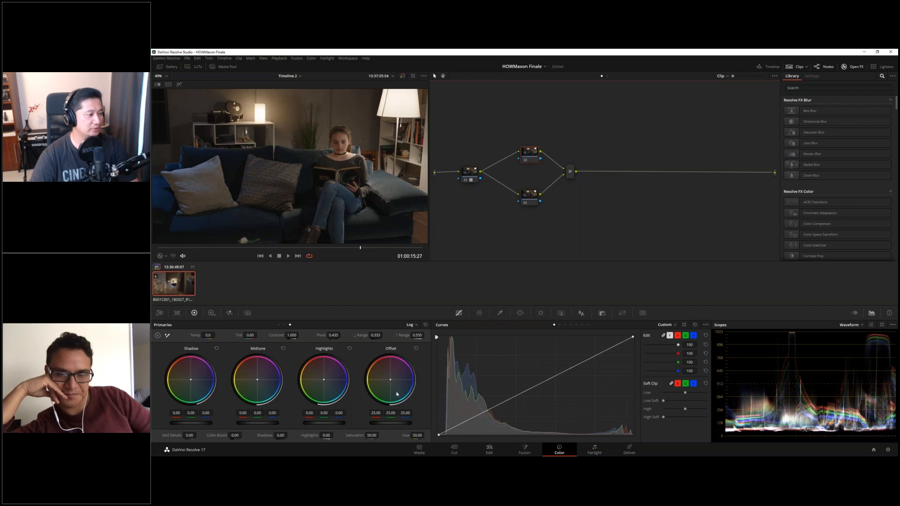
# On the upper parallel node, warm the Offset wheel to about 34 red, 23.5 green and 12.7 blue
pyautogui.moveTo(389, 380)
pyautogui.mouseDown()
pyautogui.moveTo(378, 364)
pyautogui.moveTo(386, 376)
pyautogui.mouseUp()
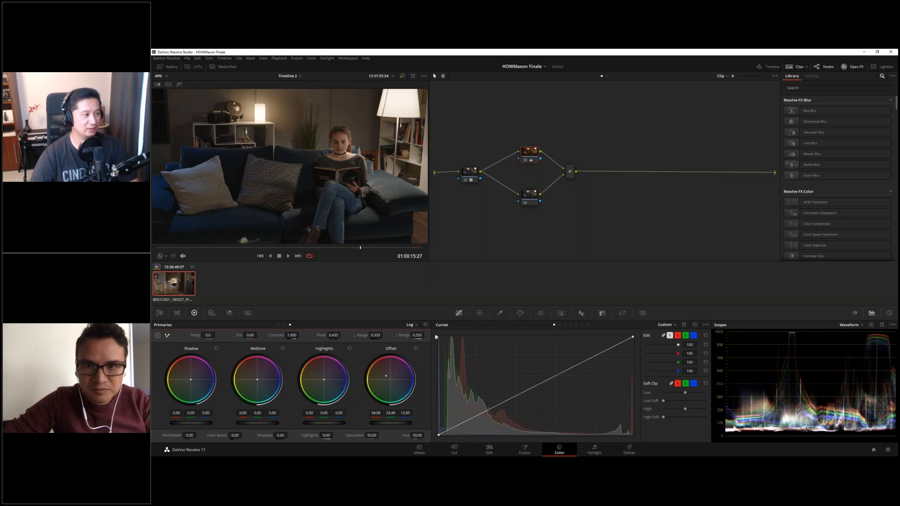
# Reset the upper parallel node's Offset wheel and disable the lower node
pyautogui.click(416, 348)
pyautogui.click(529, 201)
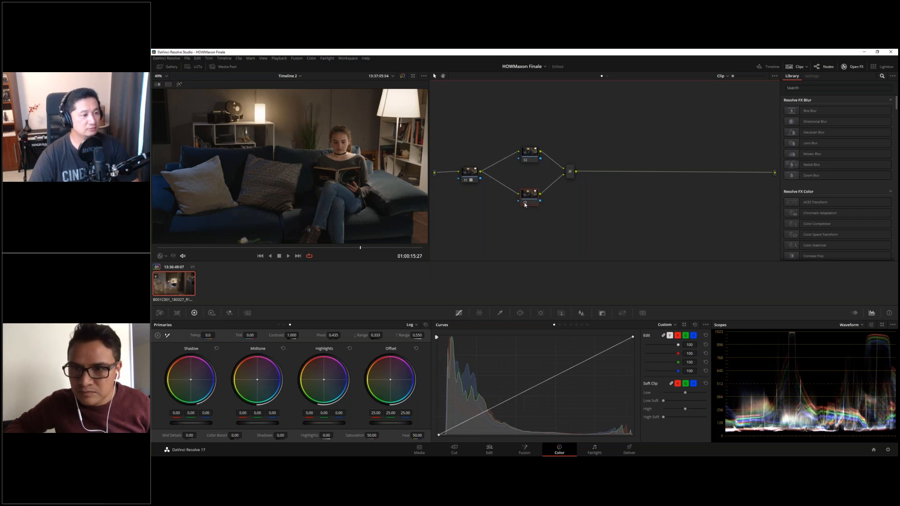
pyautogui.click(529, 155)
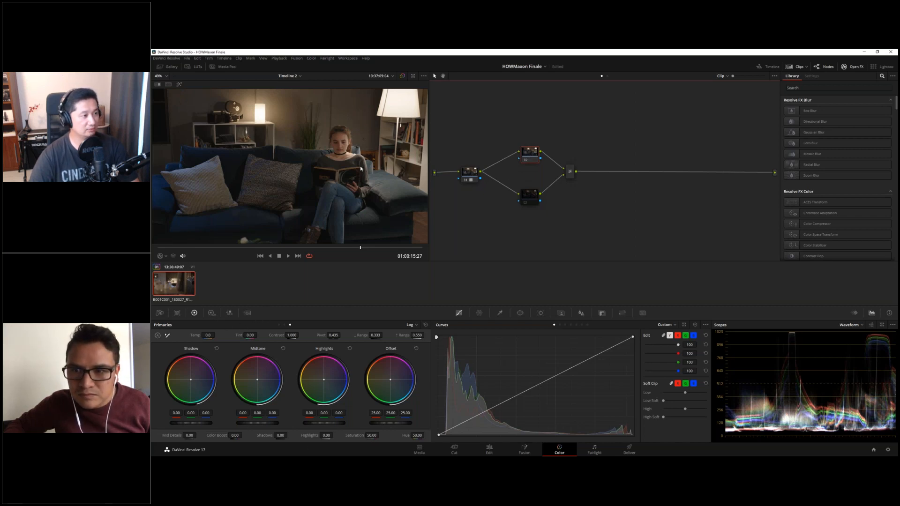
# On the upper node, turn on Monochrome and turn off Preserve Luminance in the RGB Mixer
pyautogui.click(230, 313)
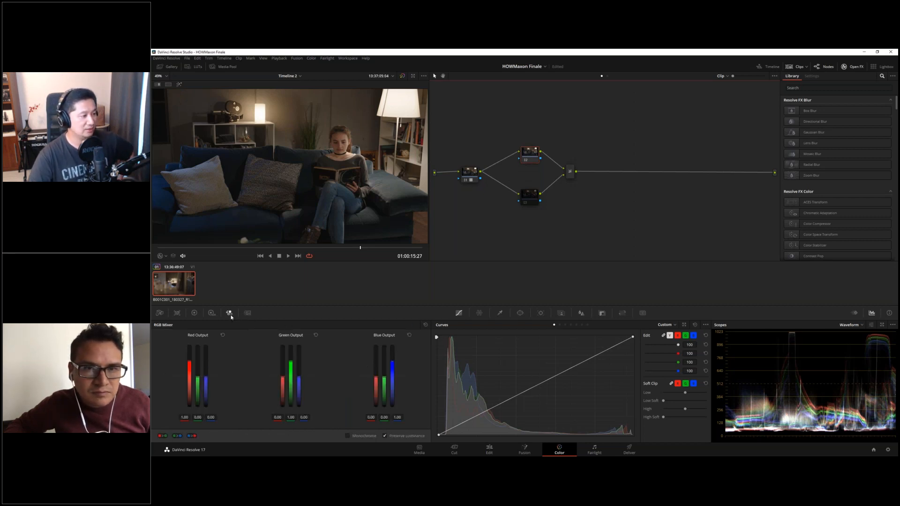
pyautogui.click(347, 436)
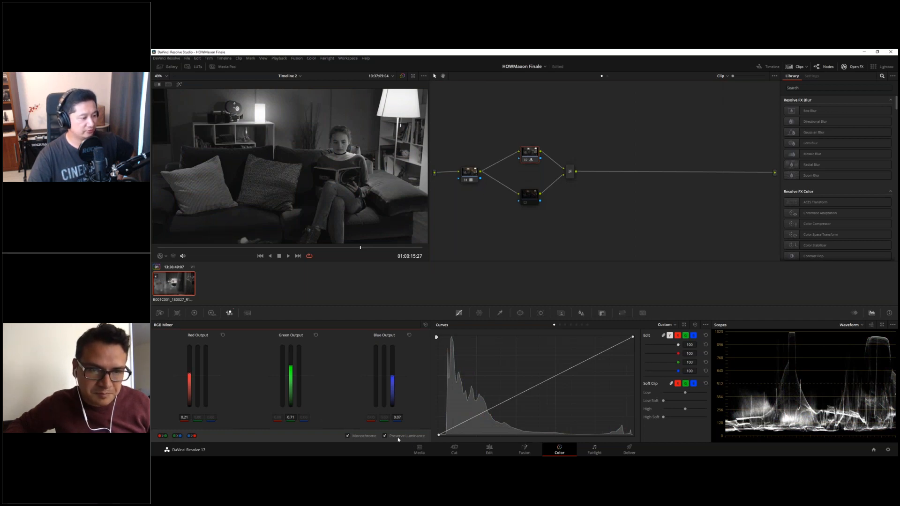
pyautogui.click(384, 436)
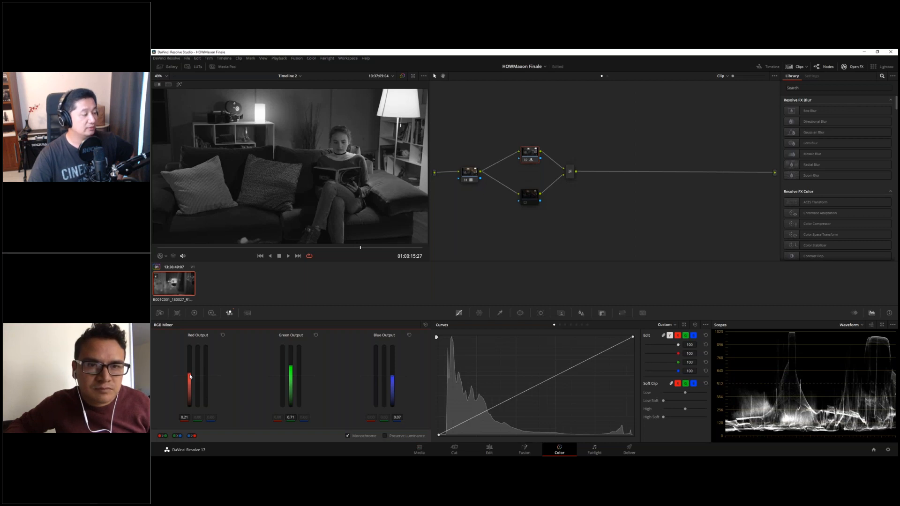
# In the RGB Mixer, raise the red output to about 0.94, lower green to about 0.41 and reduce blue slightly
pyautogui.moveTo(189, 376); pyautogui.dragTo(190, 360)
pyautogui.moveTo(291, 366); pyautogui.dragTo(290, 371)
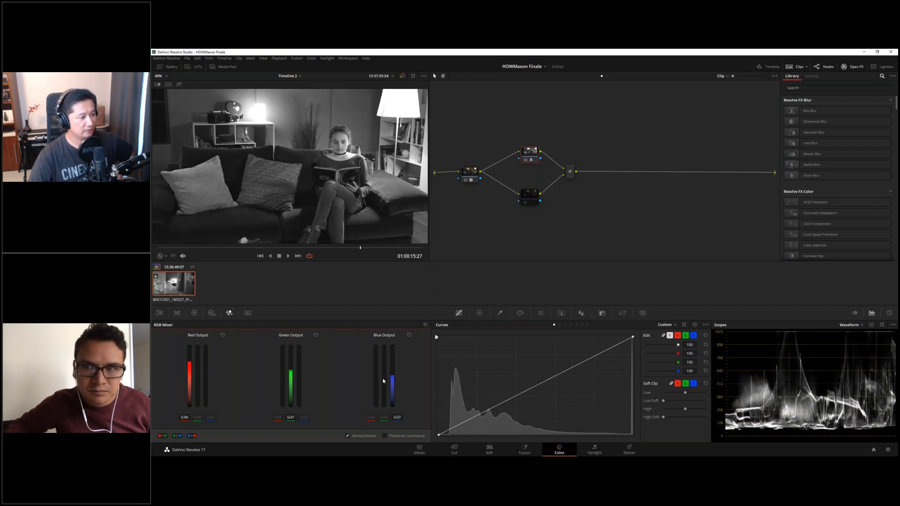
pyautogui.moveTo(393, 375); pyautogui.dragTo(392, 379)
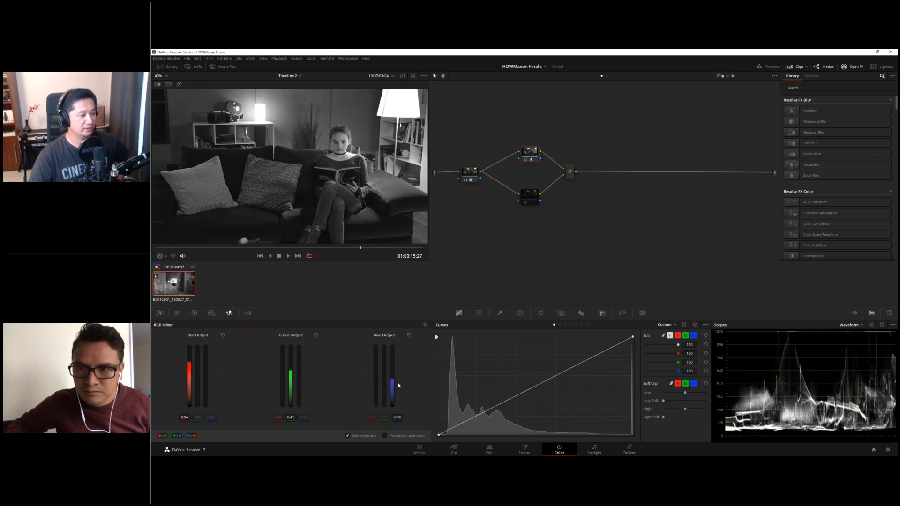
pyautogui.moveTo(394, 383); pyautogui.dragTo(393, 384)
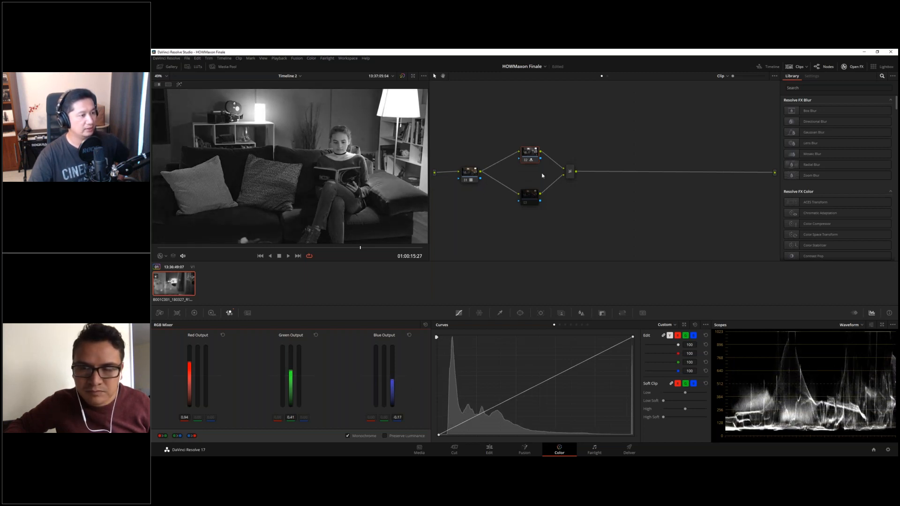
# Re-enable the lower node and set the composite mode of the mixer joining both branches to Overlay
pyautogui.click(525, 200)
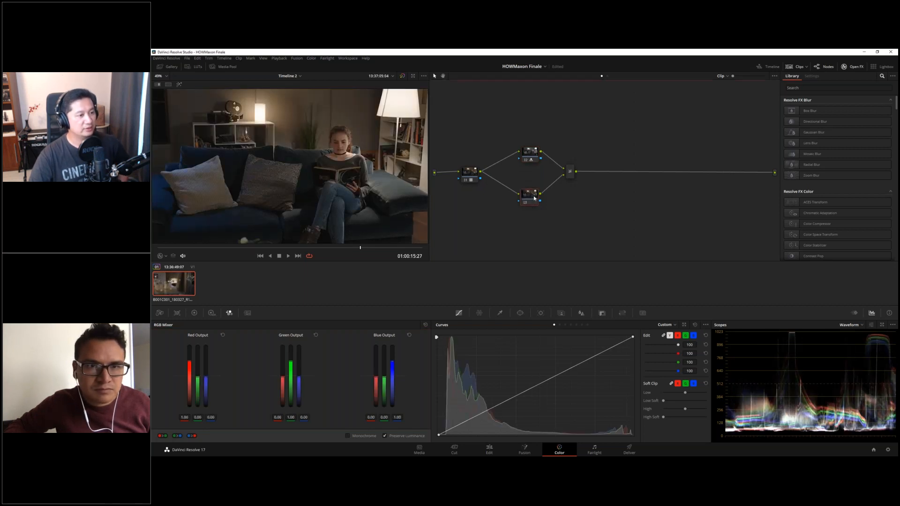
pyautogui.click(194, 313)
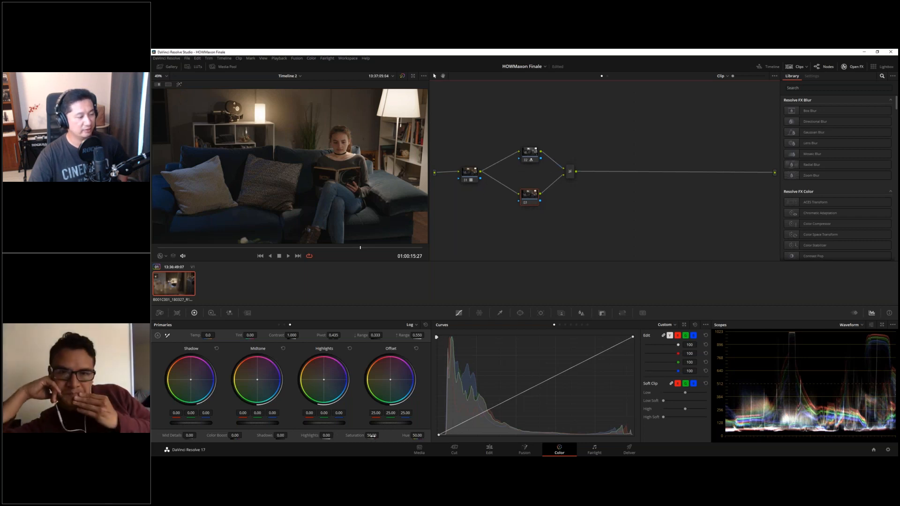
pyautogui.click(572, 171)
pyautogui.rightClick(573, 171)
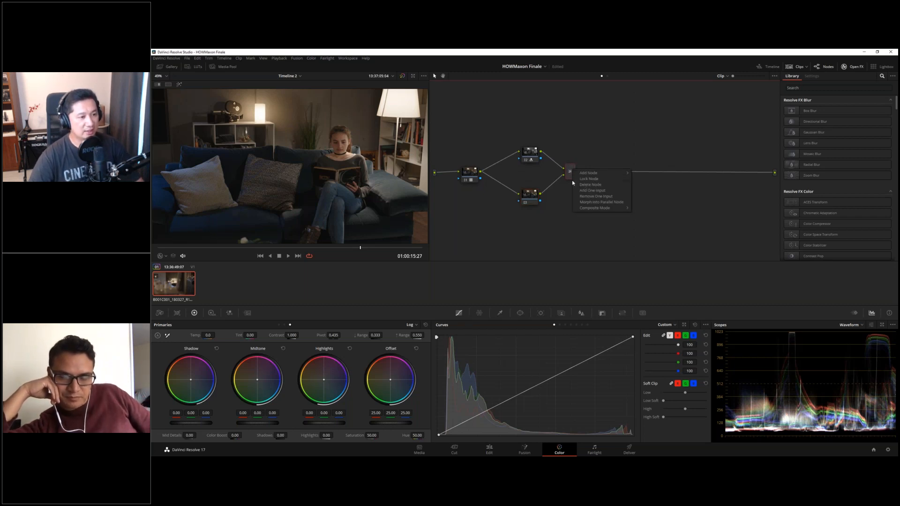
pyautogui.moveTo(594, 208)
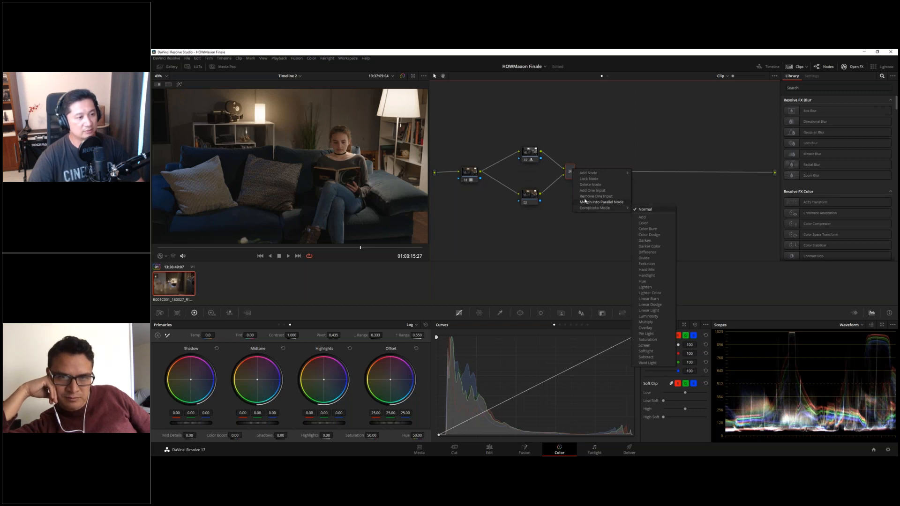
pyautogui.click(570, 171)
pyautogui.rightClick(570, 171)
pyautogui.moveTo(607, 211)
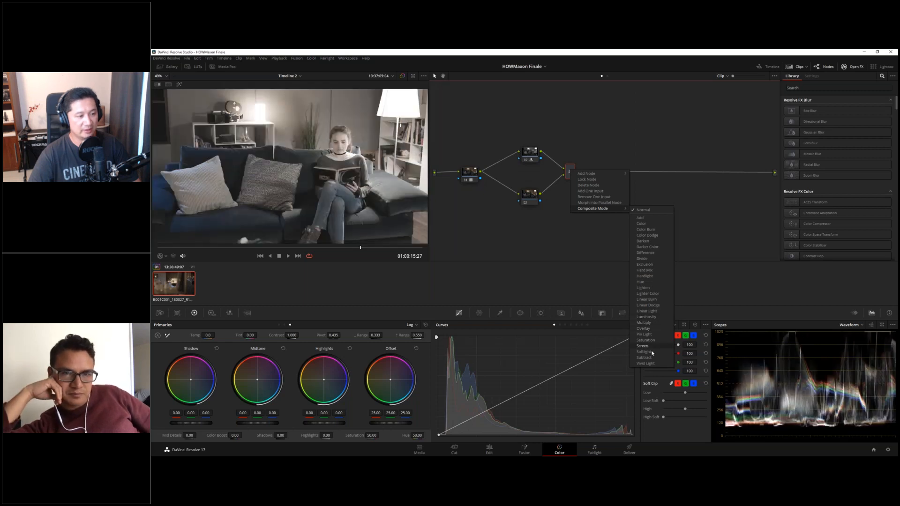
pyautogui.click(649, 328)
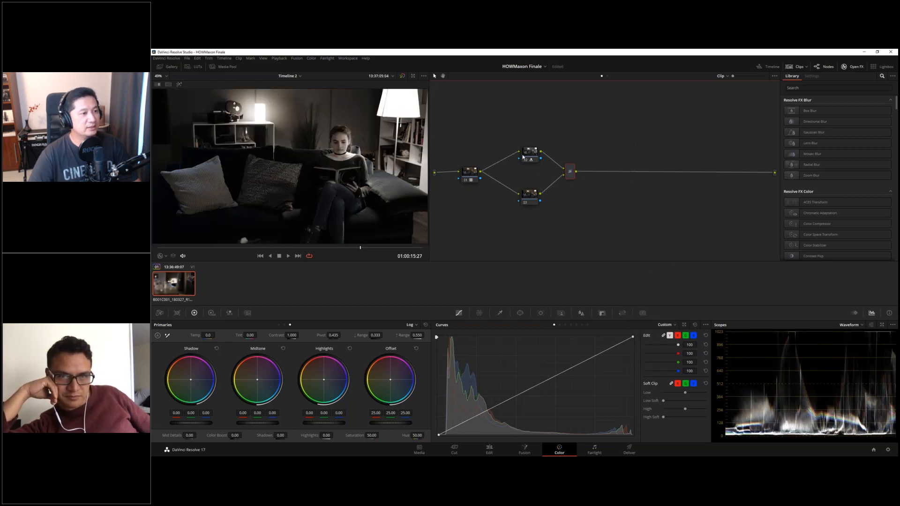
# Reduce the lower branch node's saturation to about 44
pyautogui.click(522, 157)
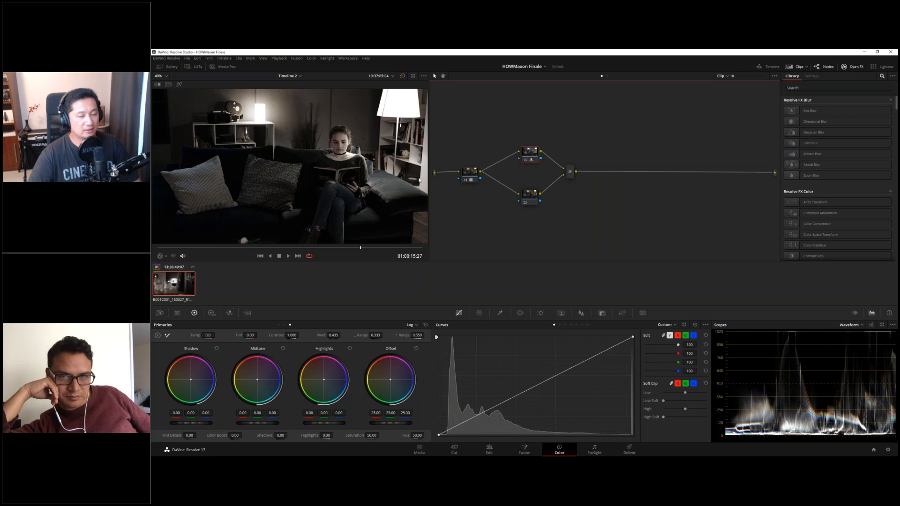
pyautogui.click(529, 195)
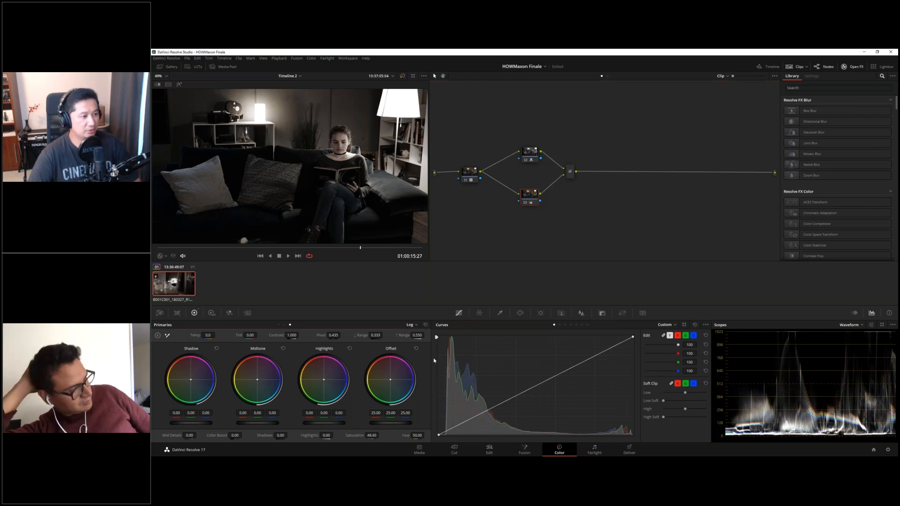
pyautogui.moveTo(372, 435); pyautogui.dragTo(362, 435)
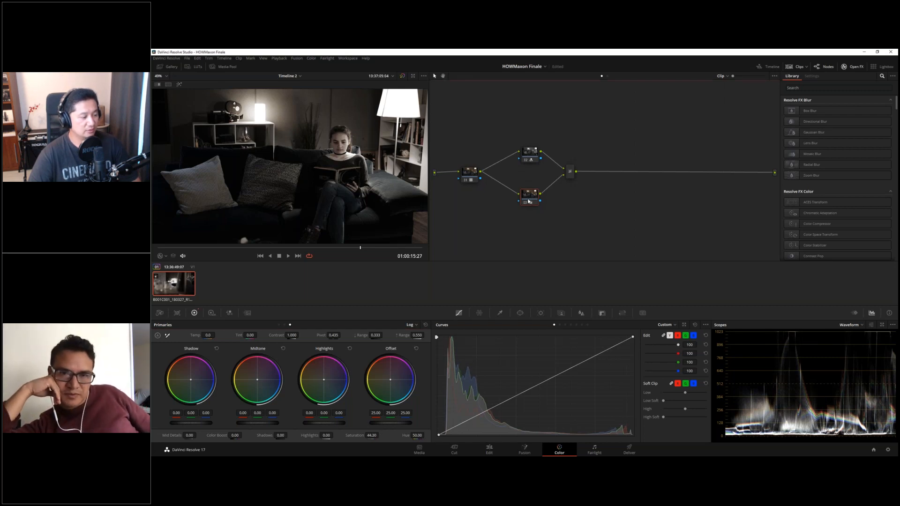
# Move the two branch nodes slightly farther apart and adjust the upper node's Offset
pyautogui.moveTo(529, 201); pyautogui.dragTo(530, 202)
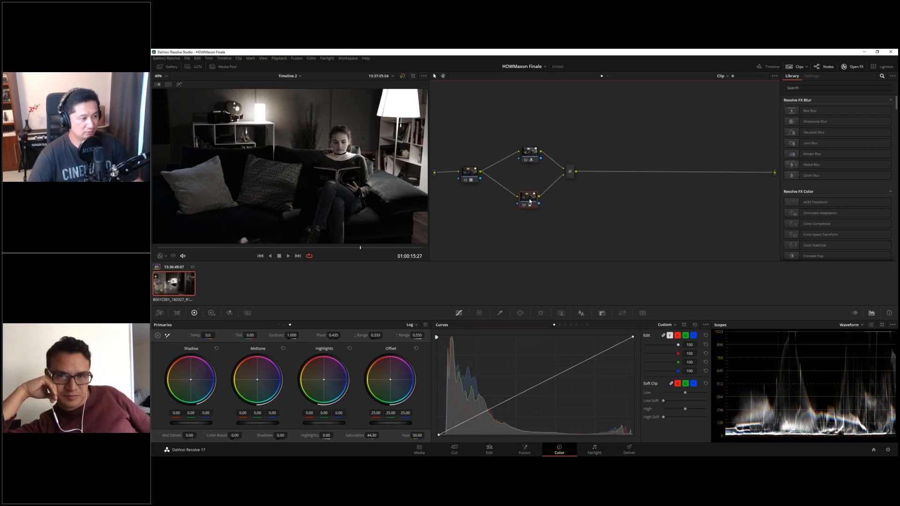
pyautogui.click(530, 156)
pyautogui.moveTo(528, 152); pyautogui.dragTo(523, 146)
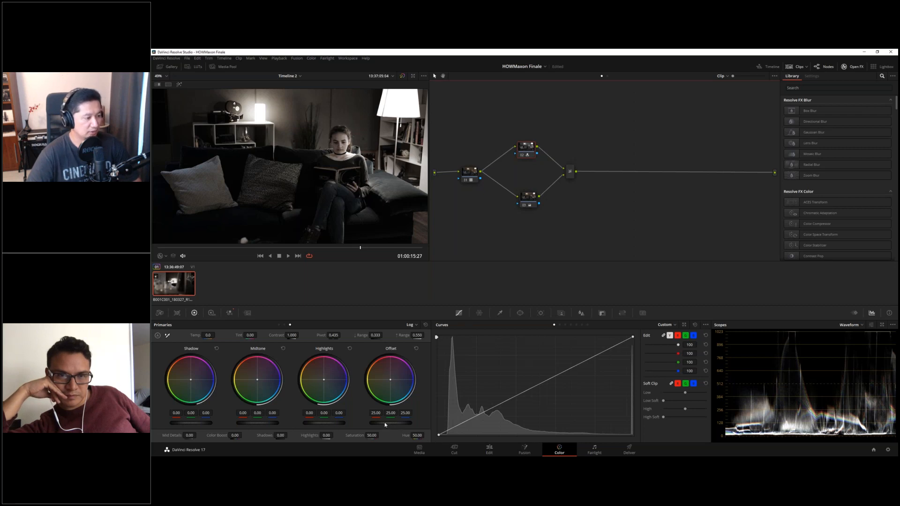
pyautogui.moveTo(385, 424); pyautogui.dragTo(416, 391)
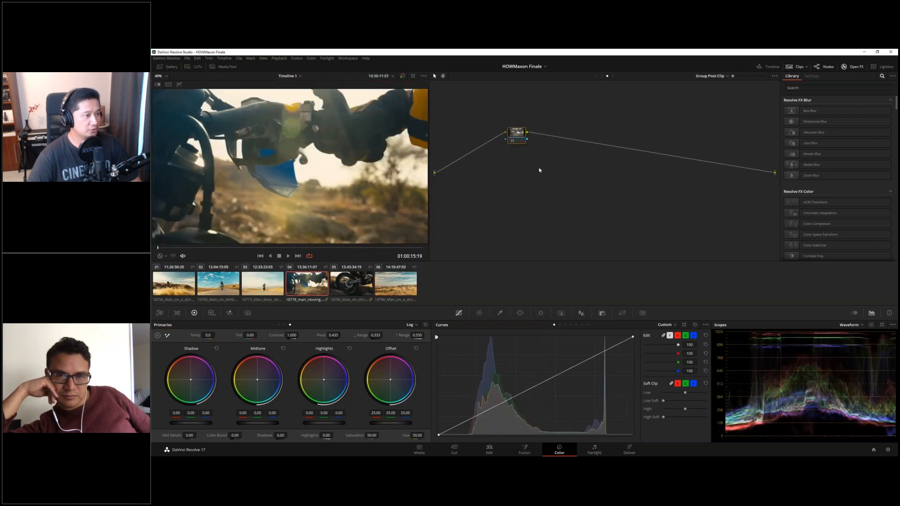
# Examine Timeline 1's timeline-level node graph, selecting its first two nodes, and return to the Group Post-Clip graph
pyautogui.click(612, 76)
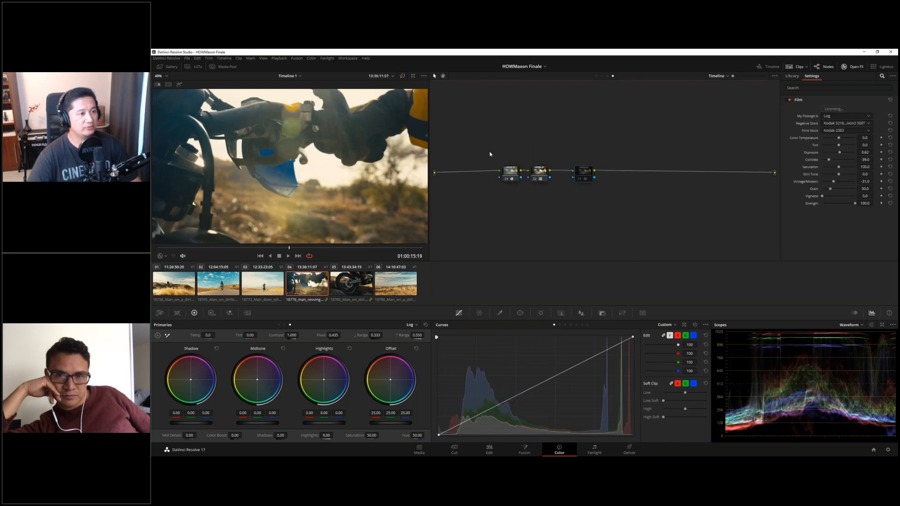
pyautogui.moveTo(487, 154); pyautogui.dragTo(570, 186)
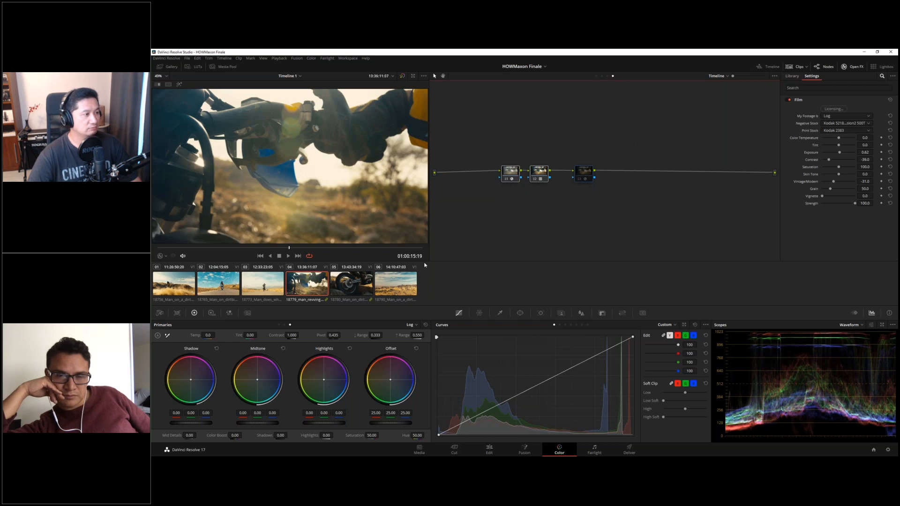
pyautogui.click(607, 77)
# Add a layer node below the Group Post-Clip node, space the two branches apart and select the upper one
pyautogui.moveTo(520, 142)
pyautogui.mouseDown()
pyautogui.moveTo(512, 158)
pyautogui.moveTo(528, 163)
pyautogui.moveTo(517, 155)
pyautogui.mouseUp()
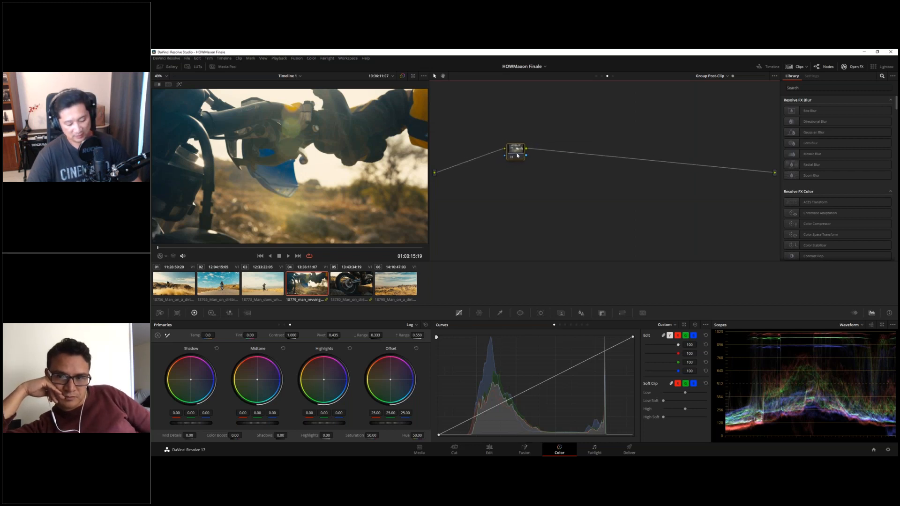
pyautogui.hotkey('alt', 'p')
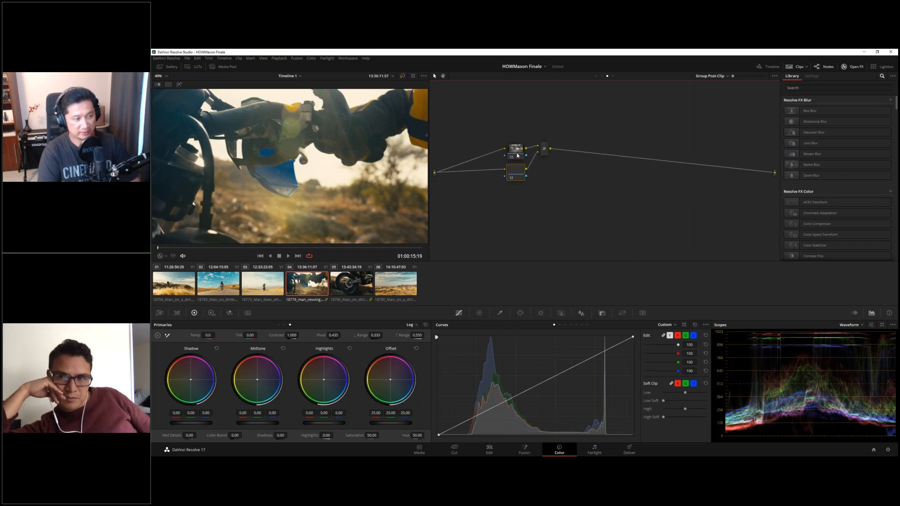
pyautogui.moveTo(517, 178); pyautogui.dragTo(514, 183)
pyautogui.click(517, 158)
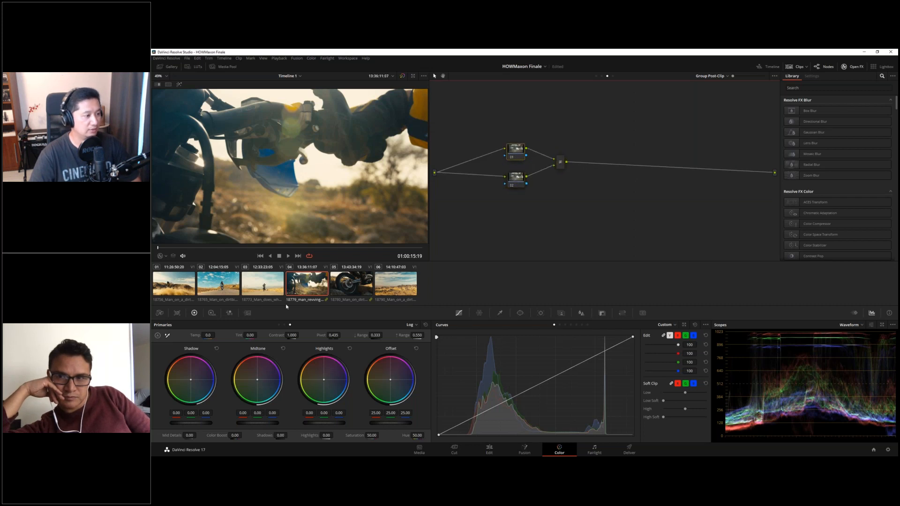
# Make the upper Group Post-Clip node monochrome with Preserve Luminance off in the RGB Mixer
pyautogui.click(229, 312)
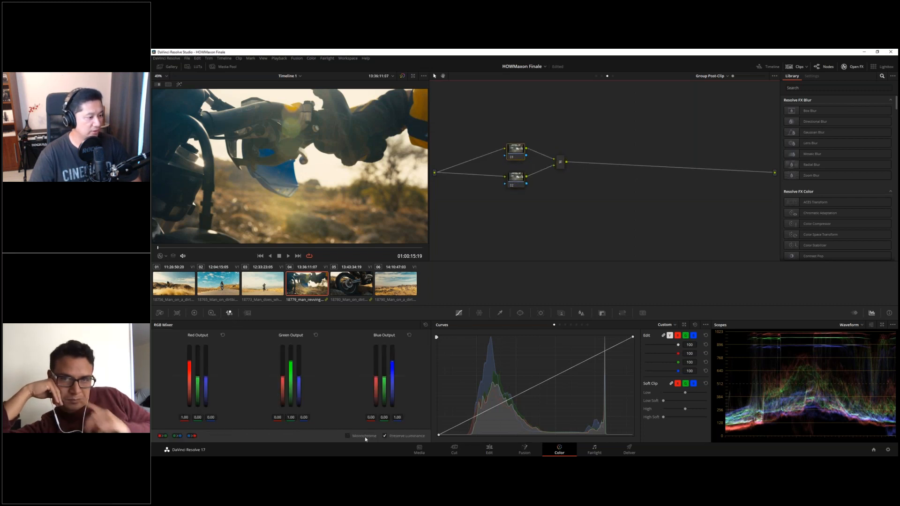
pyautogui.click(347, 436)
pyautogui.click(391, 436)
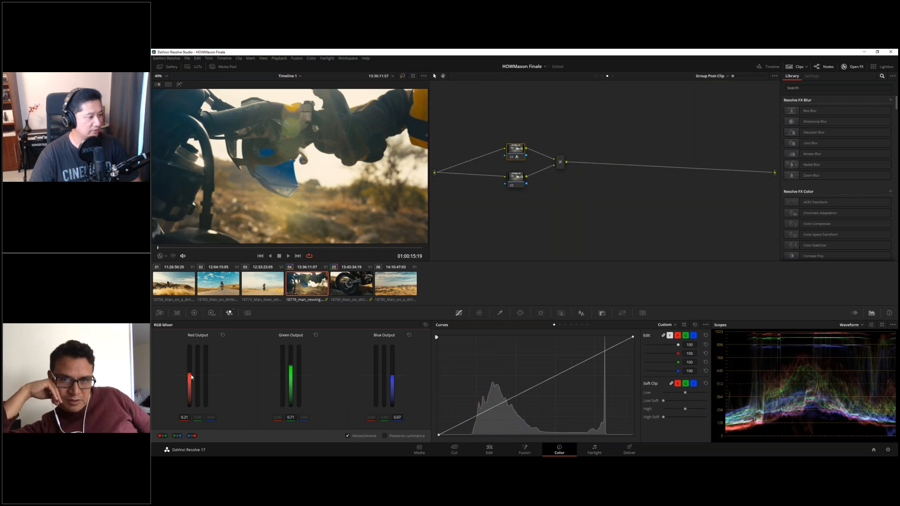
# Disable the lower post-clip node and rebalance the upper node's monochrome mix to about 0.82 red and 0.32 green, lowering blue slightly
pyautogui.click(511, 185)
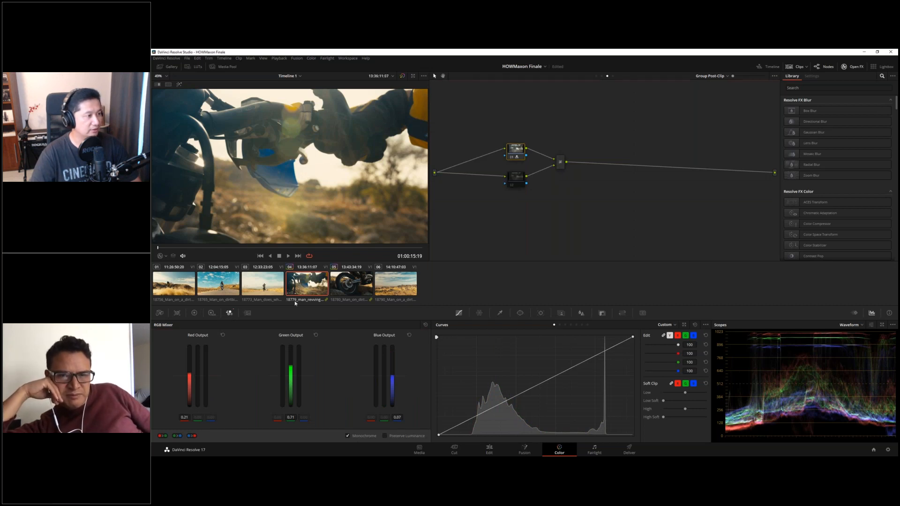
pyautogui.moveTo(190, 378); pyautogui.dragTo(190, 364)
pyautogui.moveTo(290, 368); pyautogui.dragTo(373, 375)
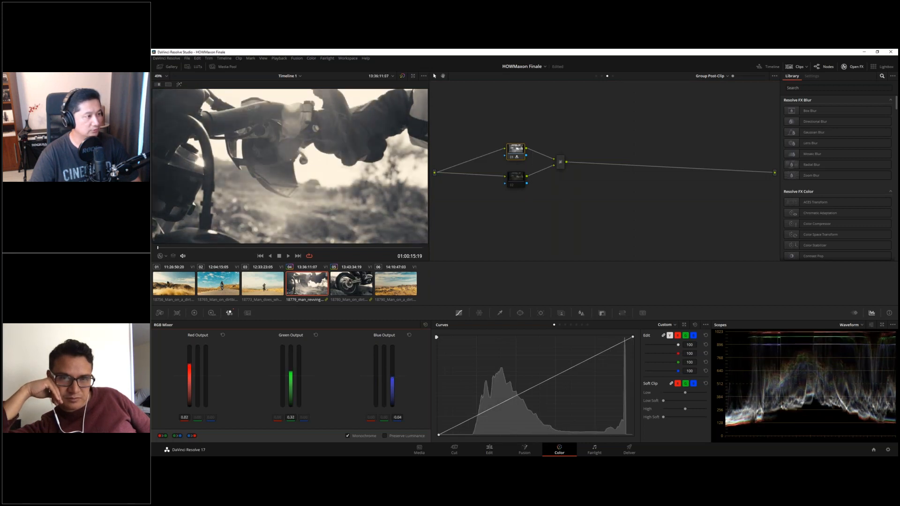
# Apply a contrast-boosting composite mode to the group's layer mixer, re-enable the lower node and show its Primaries wheels
pyautogui.click(561, 165)
pyautogui.rightClick(562, 168)
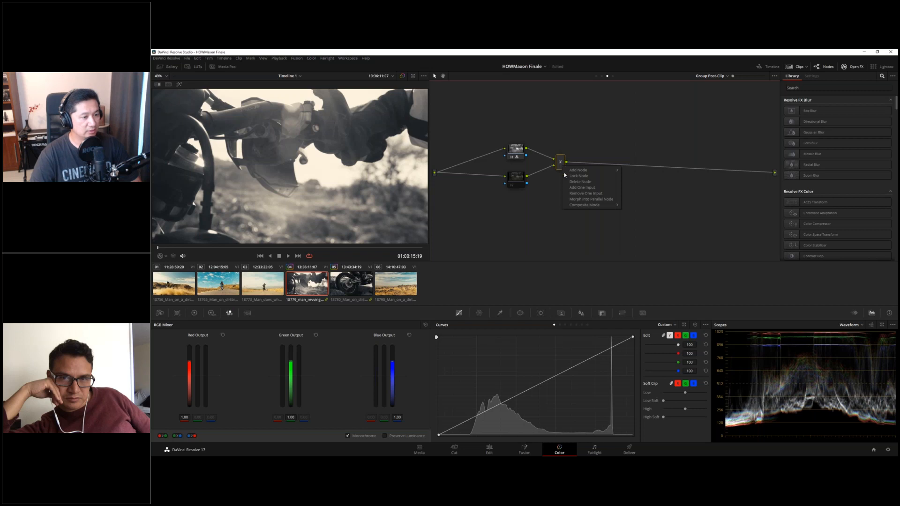
pyautogui.moveTo(602, 204)
pyautogui.click(633, 343)
pyautogui.click(512, 185)
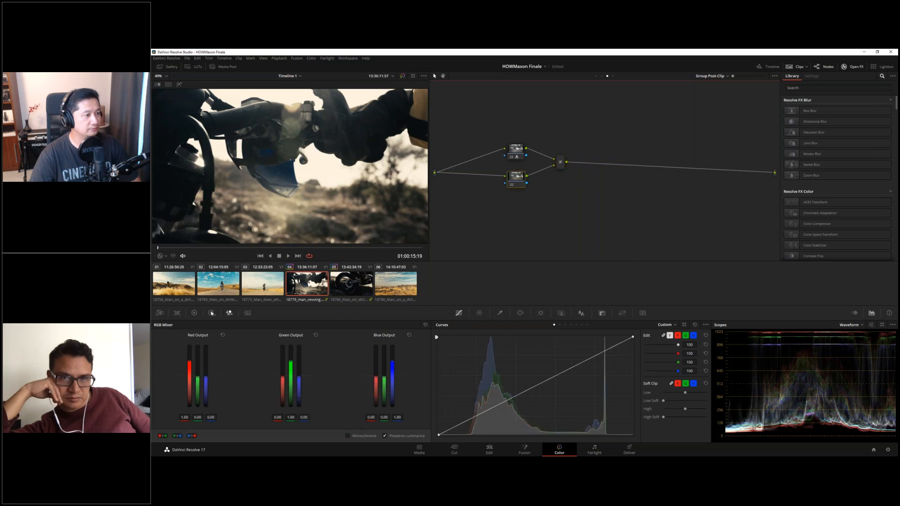
pyautogui.click(194, 313)
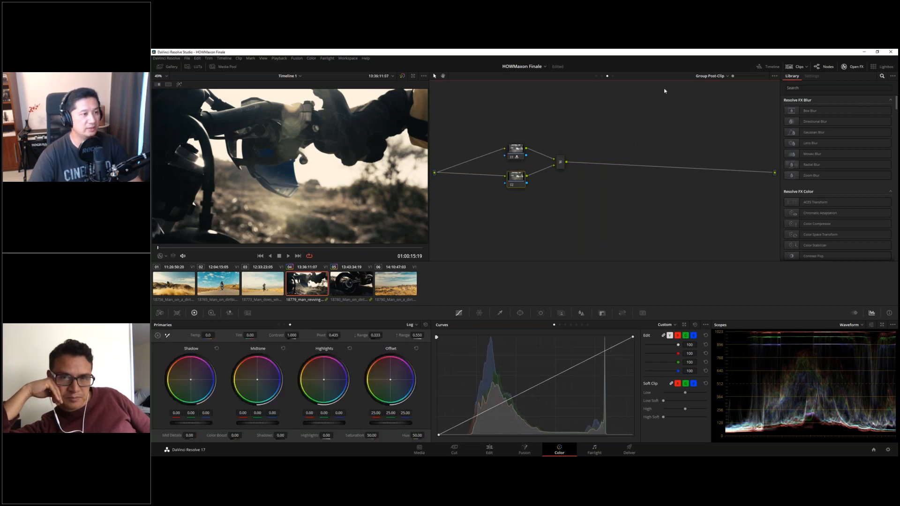
# Compare the third clip with the fifth clip, which uses the layered post-clip grade
pyautogui.click(266, 290)
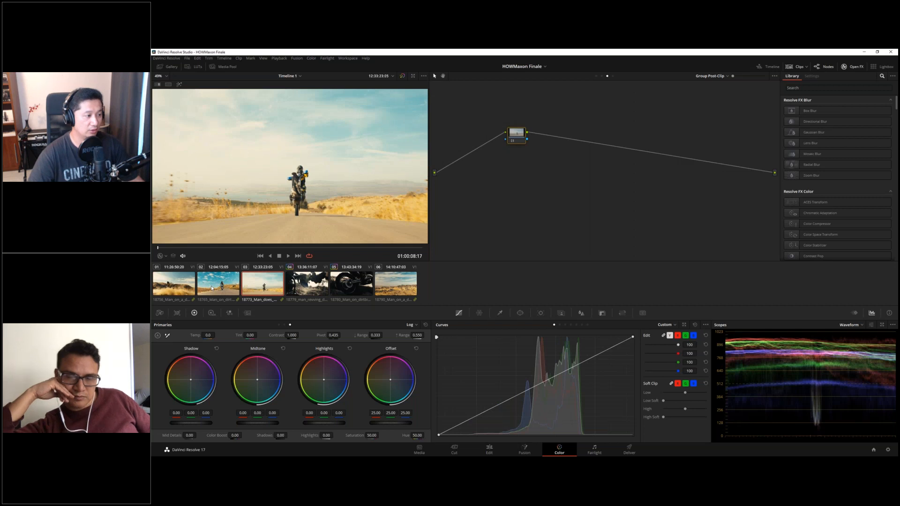
pyautogui.click(351, 284)
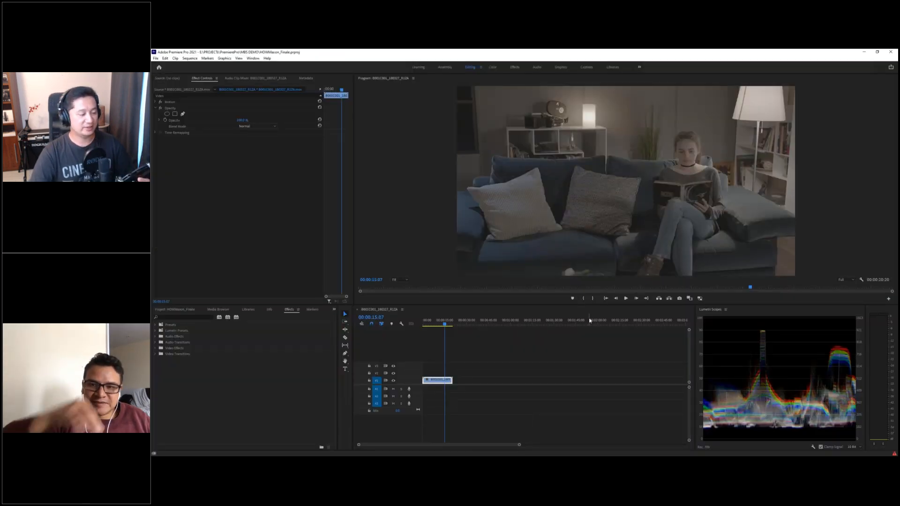
# Switch to Adobe Premiere Pro and move the interior clip's playhead to about 00:00:16:05
pyautogui.moveTo(444, 324)
pyautogui.mouseDown()
pyautogui.moveTo(420, 325)
pyautogui.moveTo(446, 327)
pyautogui.mouseUp()
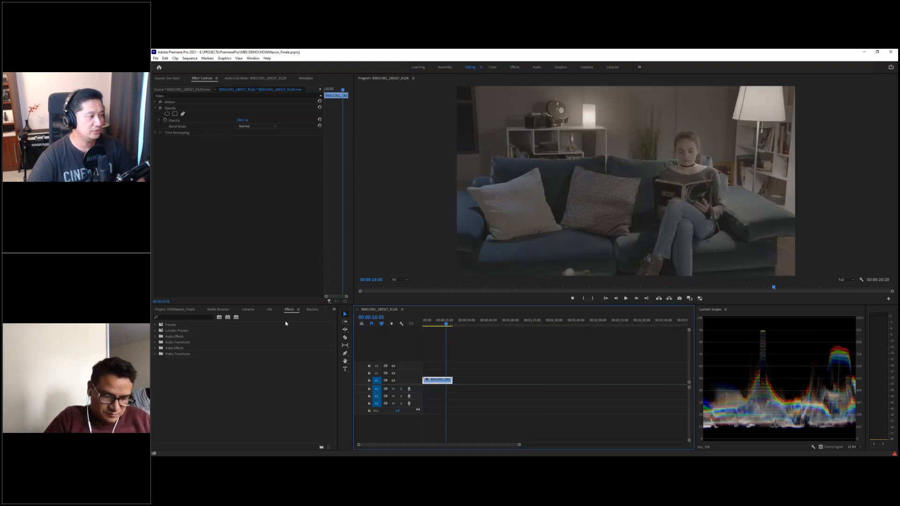
# Apply the Magic Bullet Colorista V effect to the interior clip and set its control response to Log
pyautogui.click(210, 318)
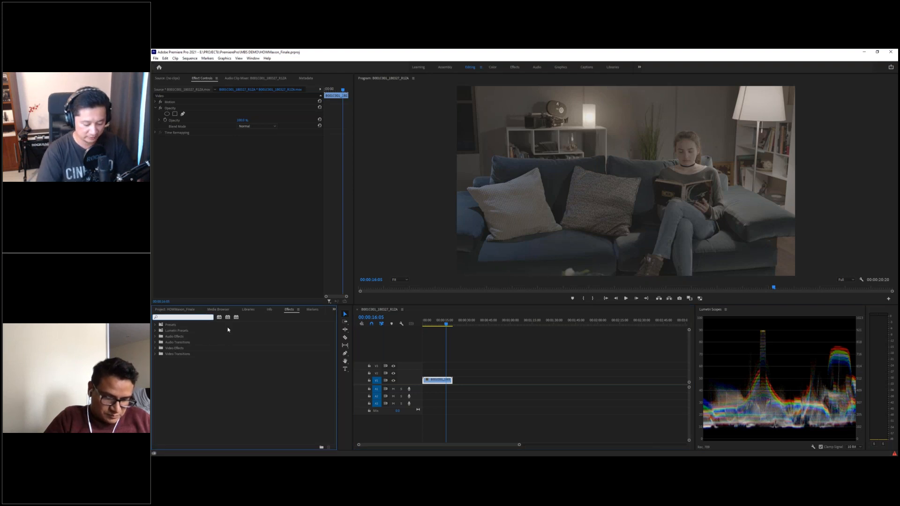
pyautogui.write('bullet')
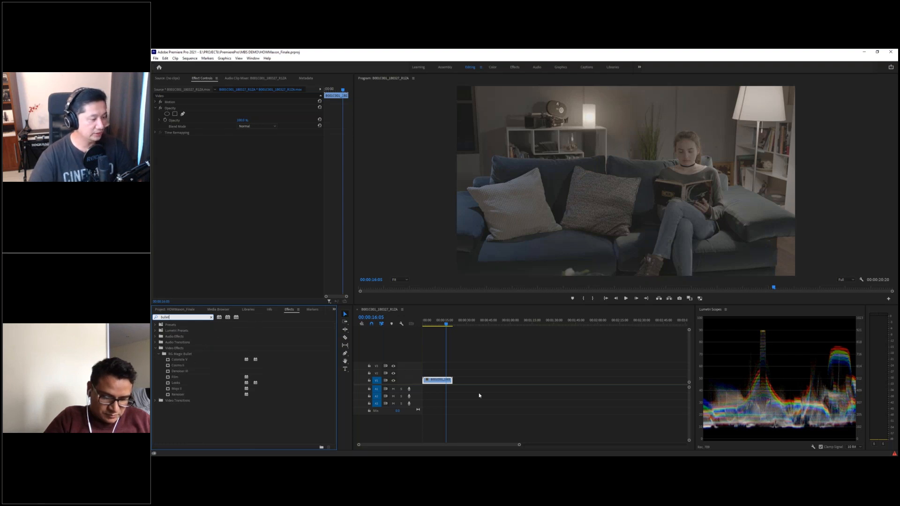
pyautogui.moveTo(180, 359); pyautogui.dragTo(211, 205)
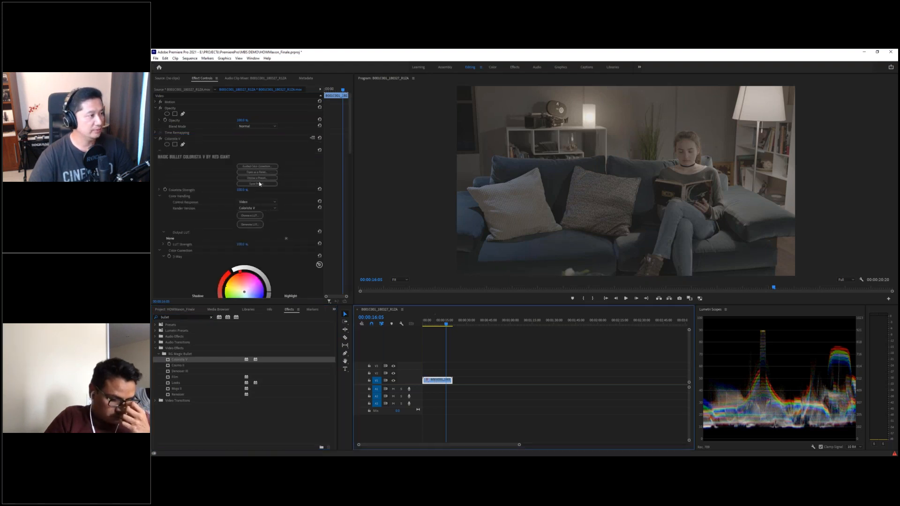
pyautogui.click(258, 202)
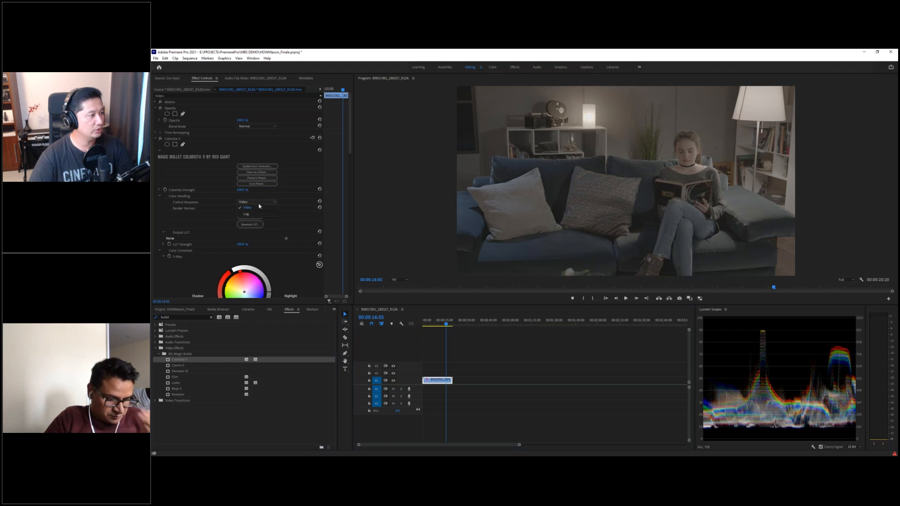
pyautogui.click(246, 214)
# Grade the clip with Colorista's three-way wheels, darkening the shadows and brightening the midtones, and increase the contrast
pyautogui.scroll(-4, 227, 243)
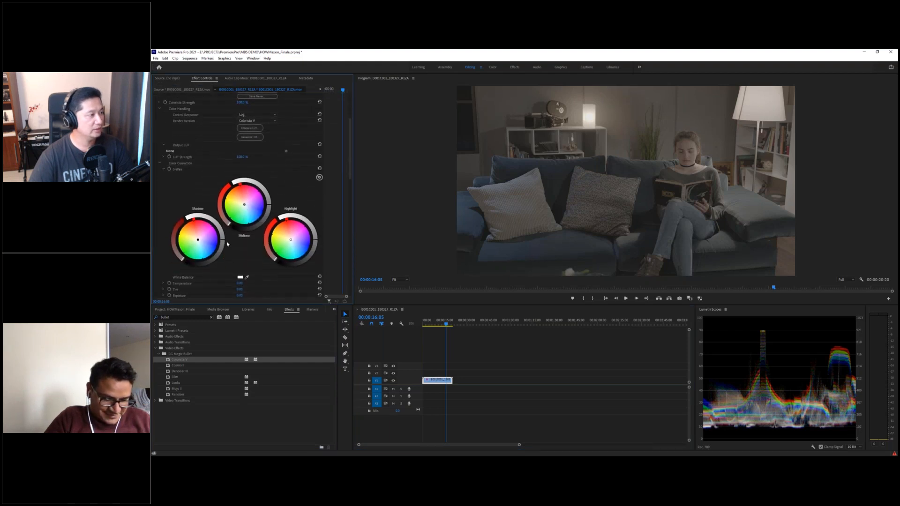
pyautogui.moveTo(222, 240); pyautogui.dragTo(222, 243)
pyautogui.moveTo(313, 241); pyautogui.dragTo(315, 240)
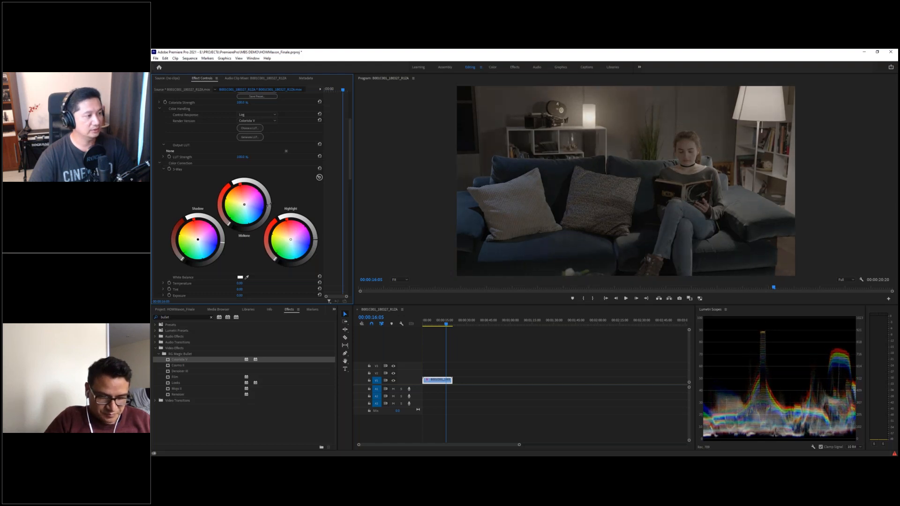
pyautogui.moveTo(270, 206); pyautogui.dragTo(270, 200)
pyautogui.scroll(-3, 235, 249)
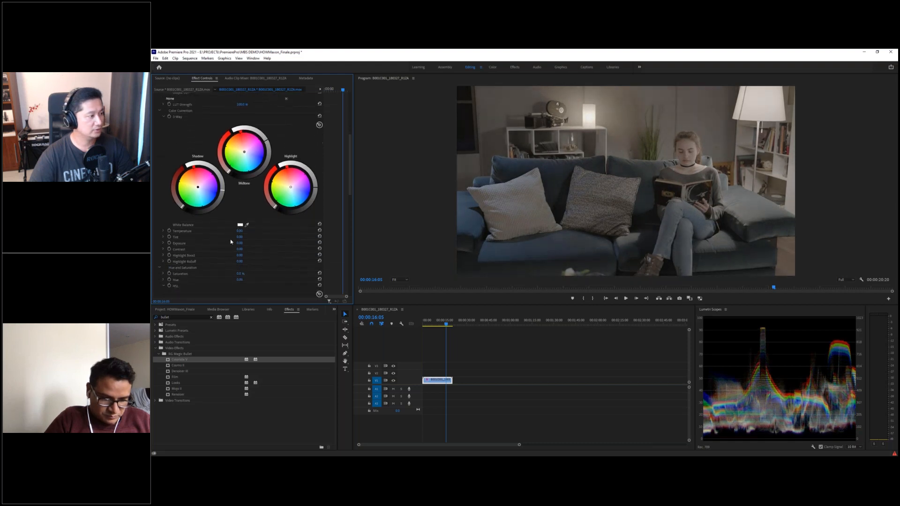
pyautogui.moveTo(240, 245)
pyautogui.mouseDown()
pyautogui.moveTo(255, 245)
pyautogui.moveTo(246, 251)
pyautogui.mouseUp()
# Lower the highlight regions and lift the shadow regions in Colorista's Structure and Lighting section
pyautogui.scroll(-4, 224, 242)
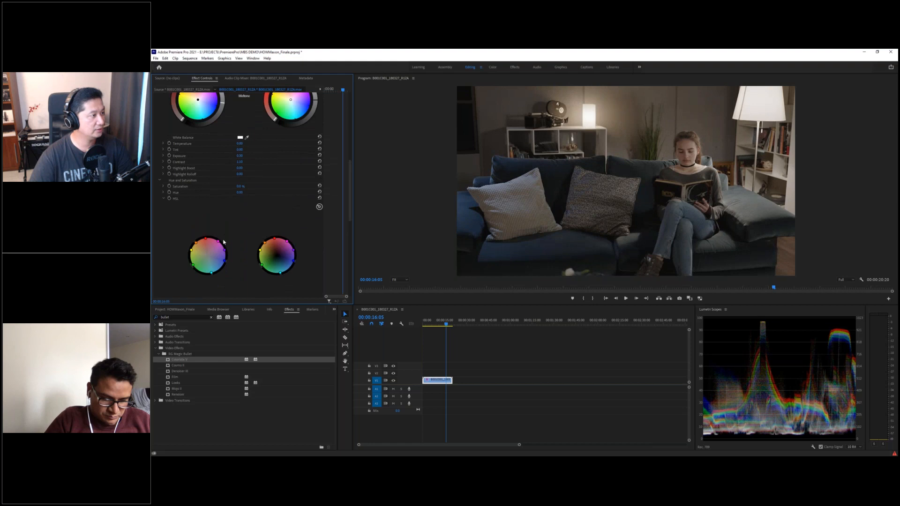
pyautogui.scroll(1, 224, 242)
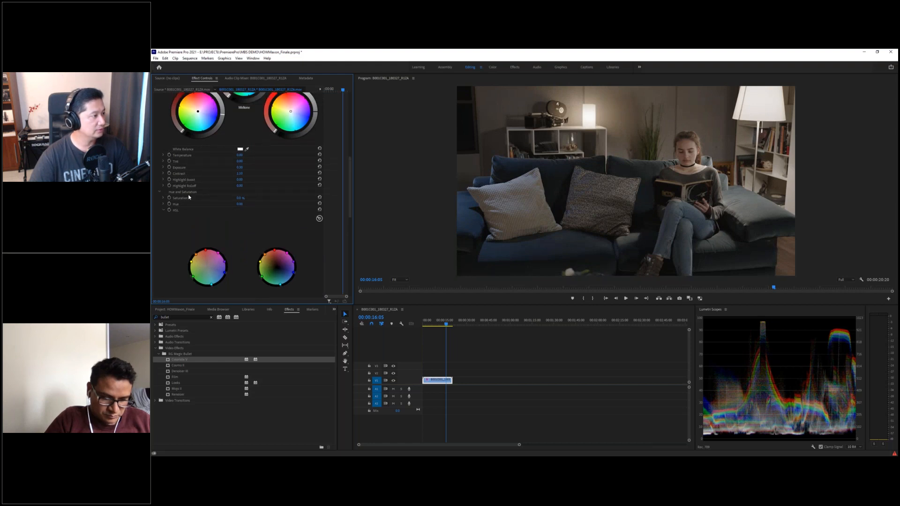
pyautogui.scroll(-10, 210, 176)
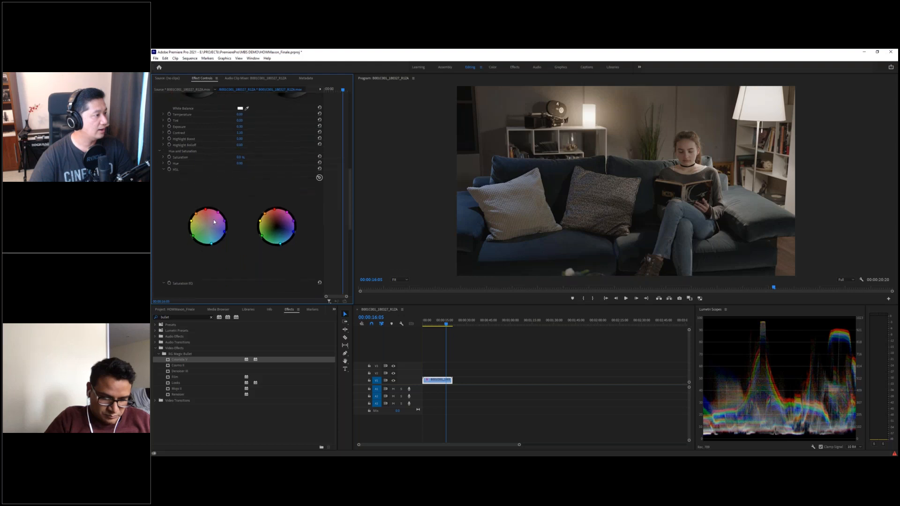
pyautogui.scroll(-4, 215, 233)
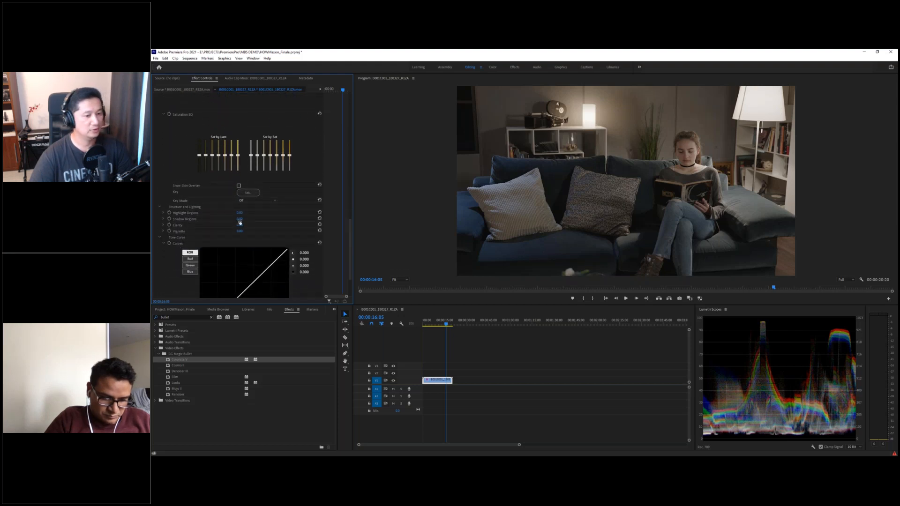
pyautogui.moveTo(239, 220); pyautogui.dragTo(220, 212)
pyautogui.scroll(-2, 186, 235)
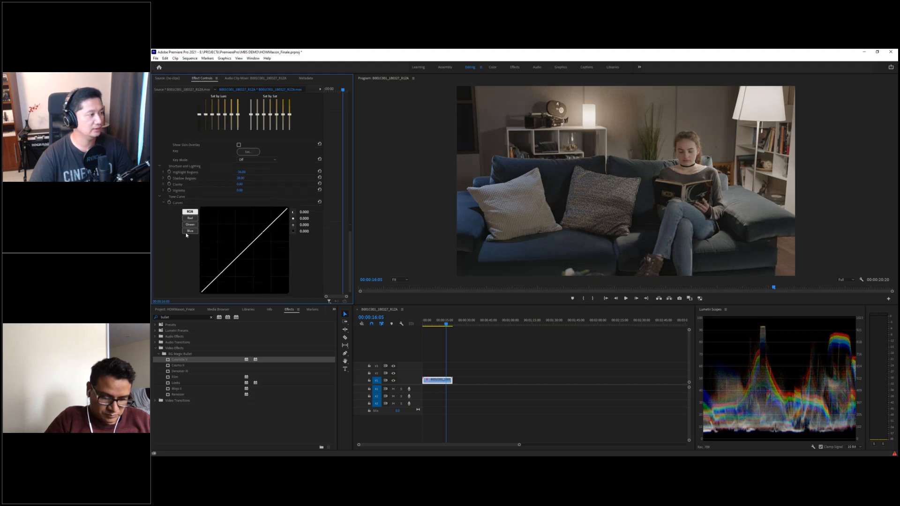
# Collapse the Colorista V controls and duplicate the graded V1 clip onto track V2 directly above it
pyautogui.scroll(15, 215, 240)
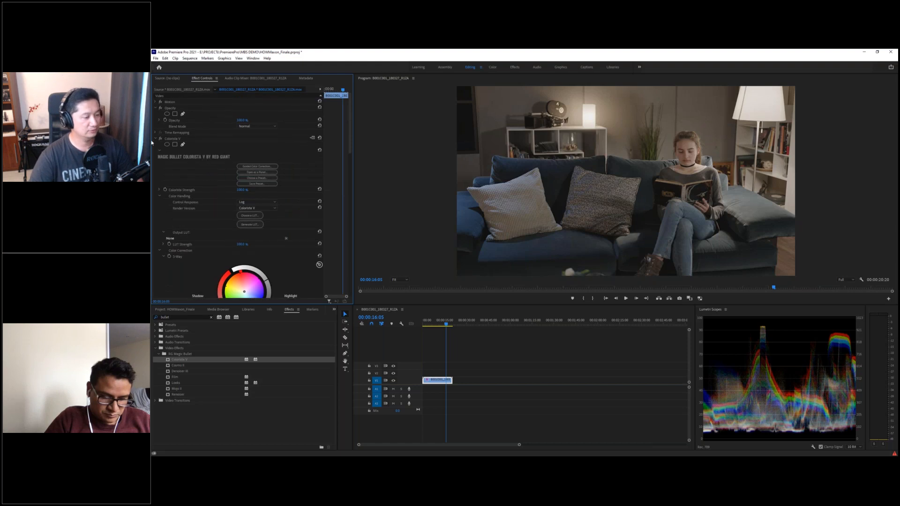
pyautogui.click(155, 139)
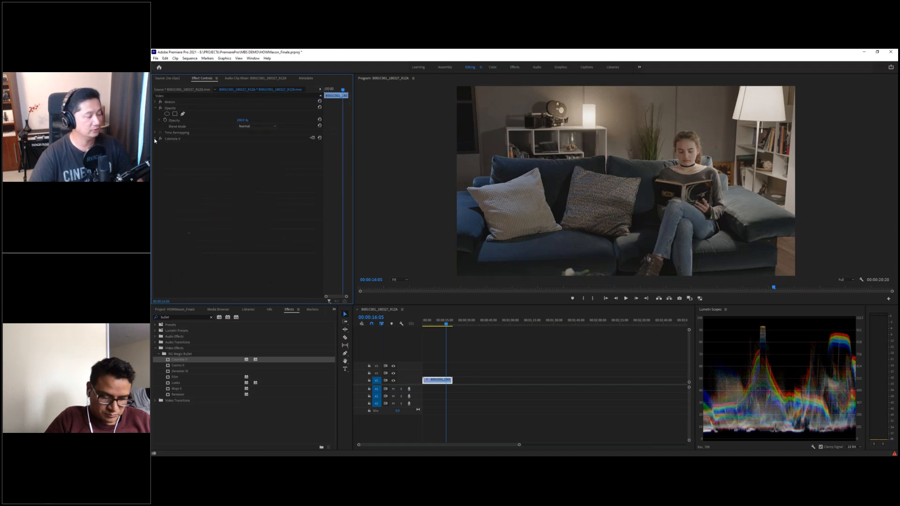
pyautogui.click(435, 381)
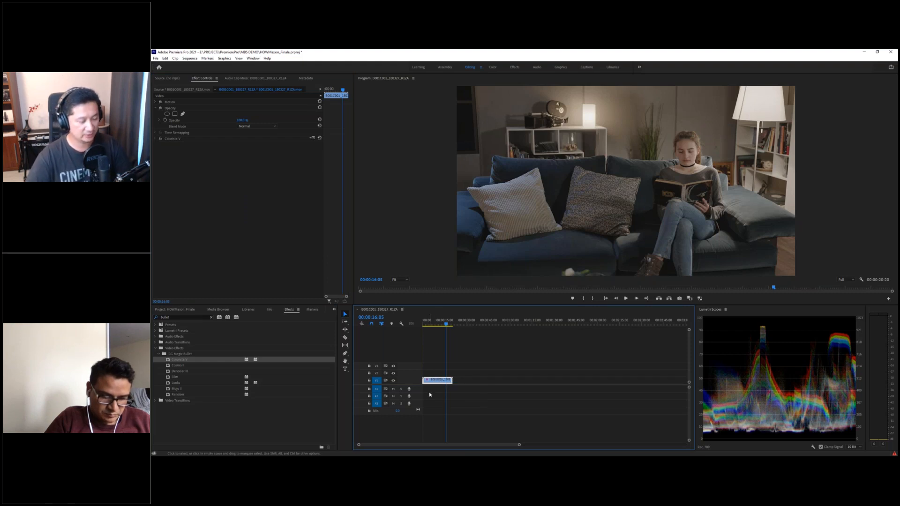
pyautogui.moveTo(435, 382); pyautogui.dragTo(440, 374)
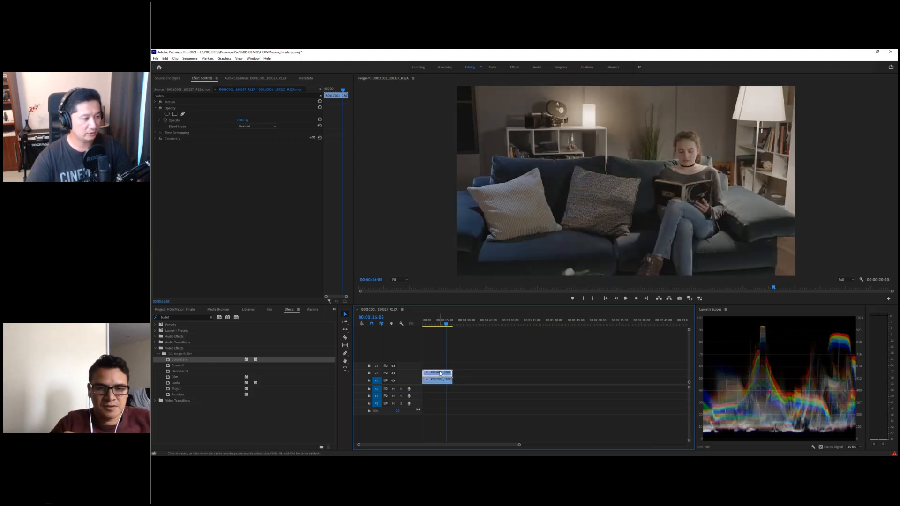
# Expand the Colorista V controls on the V2 copy and turn off the V1 track output
pyautogui.click(155, 138)
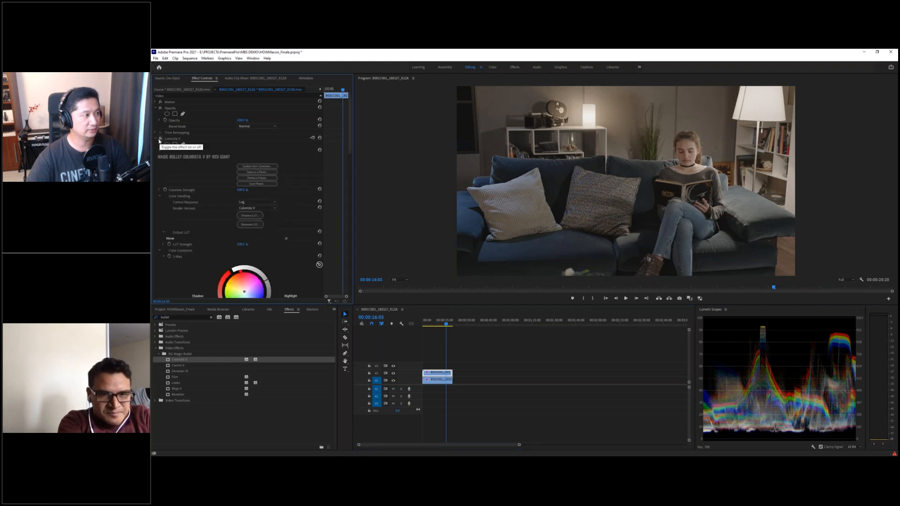
pyautogui.scroll(-5, 259, 247)
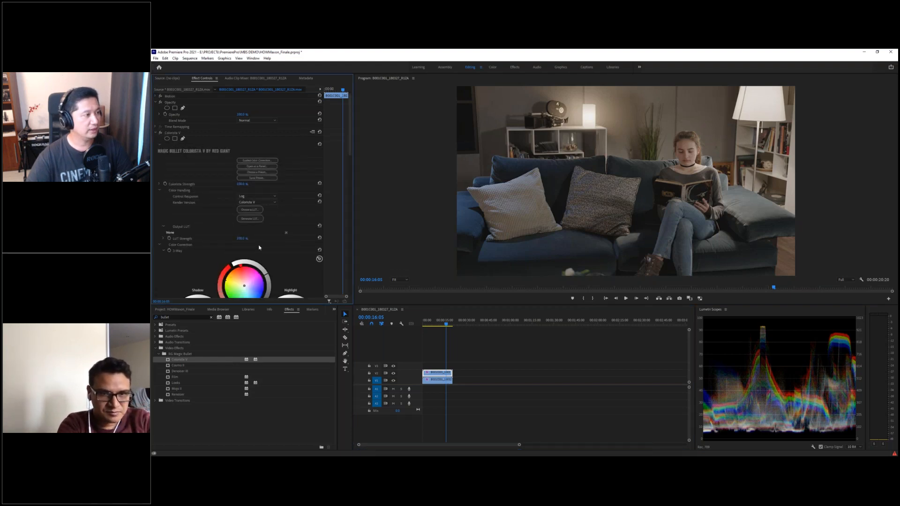
pyautogui.scroll(-1, 259, 248)
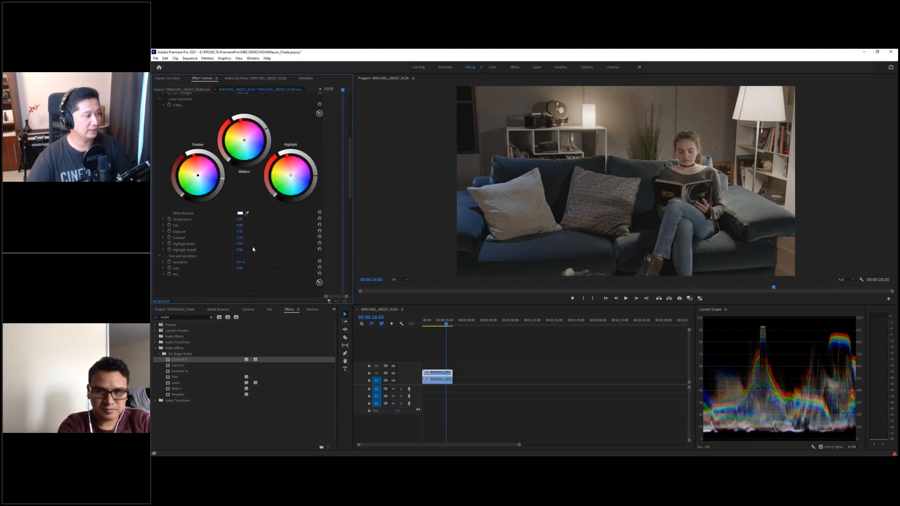
pyautogui.click(394, 381)
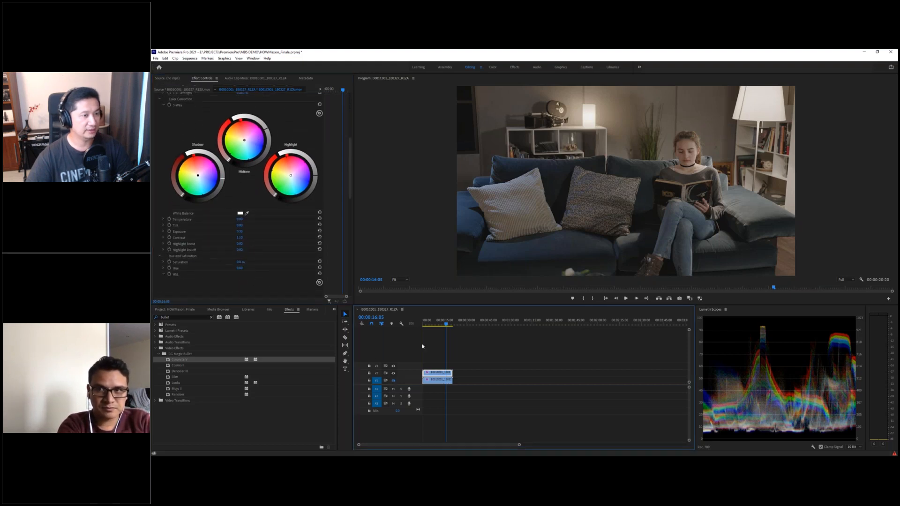
pyautogui.scroll(-1, 340, 165)
pyautogui.scroll(2, 261, 196)
pyautogui.scroll(-1, 261, 195)
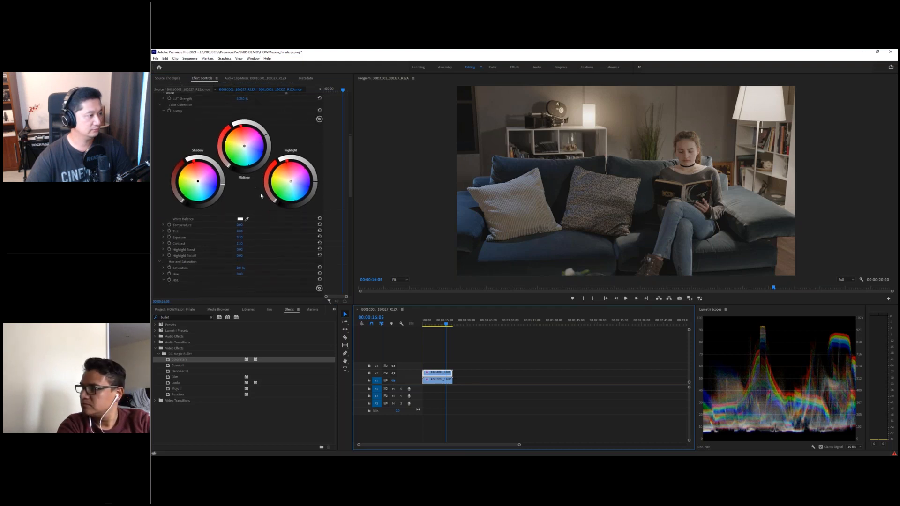
# Fully desaturate the V2 copy in Colorista V and shift its highlight wheel slightly toward red
pyautogui.click(243, 271)
pyautogui.moveTo(241, 268); pyautogui.dragTo(215, 268)
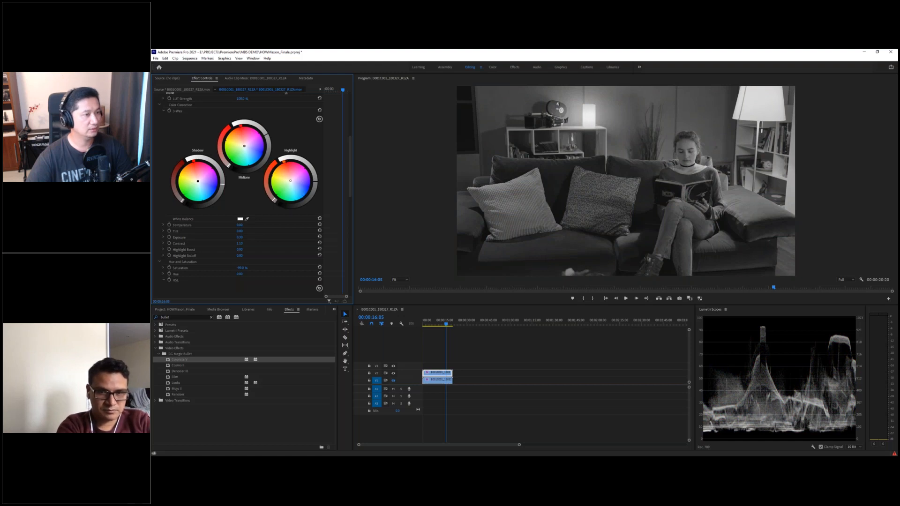
pyautogui.moveTo(291, 181); pyautogui.dragTo(288, 174)
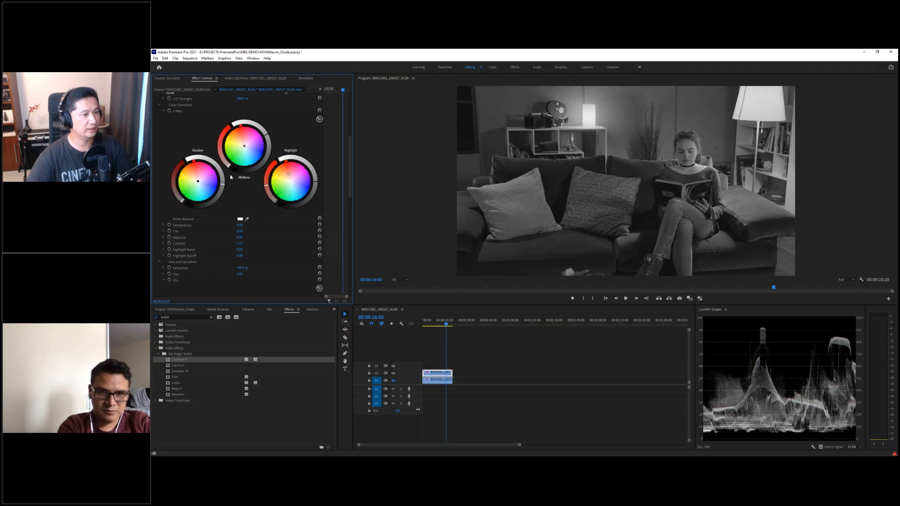
pyautogui.scroll(-3, 184, 226)
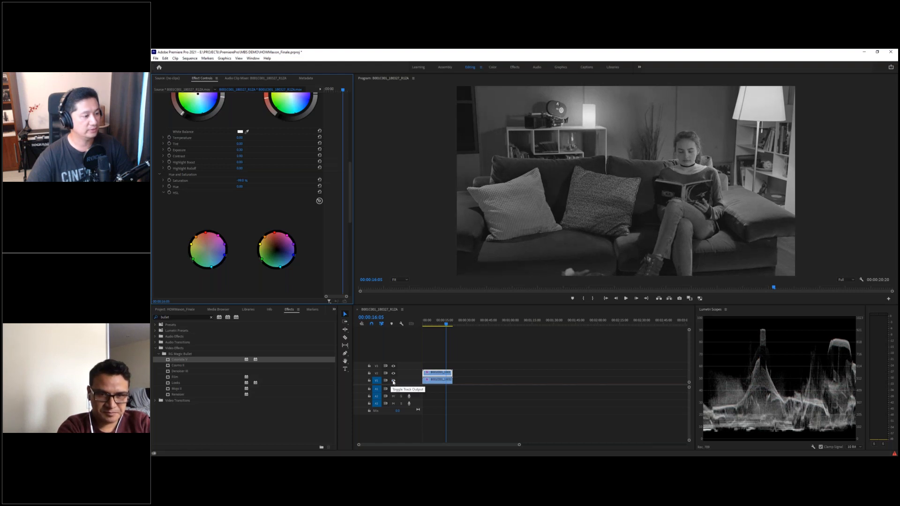
# Turn the V1 track output back on and set the V2 copy's blend mode to Soft Light
pyautogui.click(393, 381)
pyautogui.scroll(10, 290, 231)
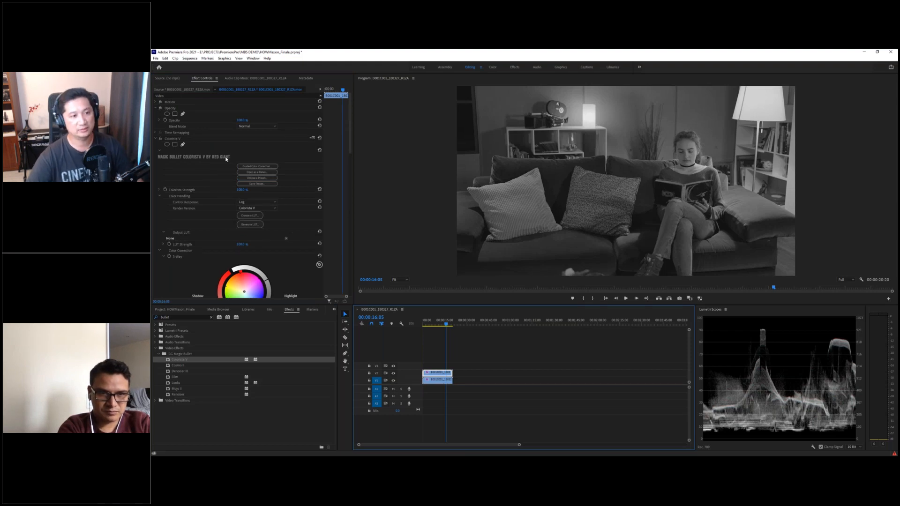
pyautogui.click(254, 127)
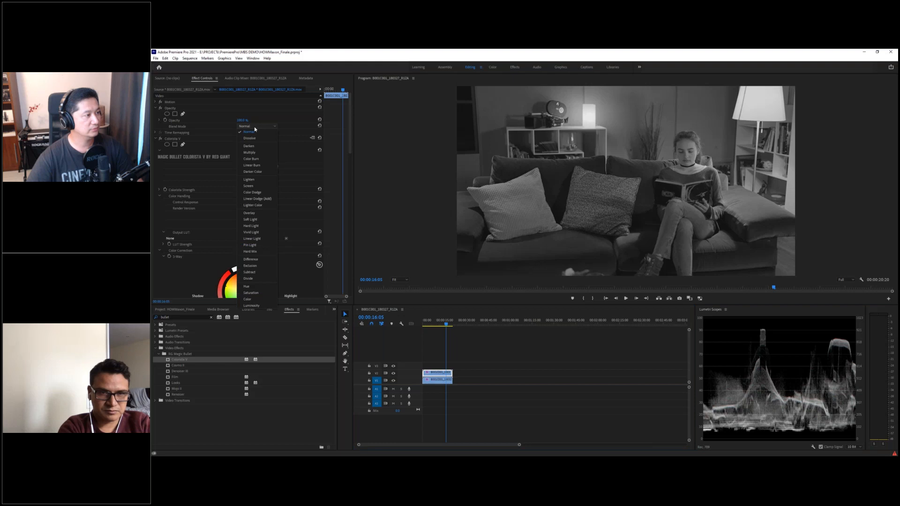
pyautogui.click(264, 220)
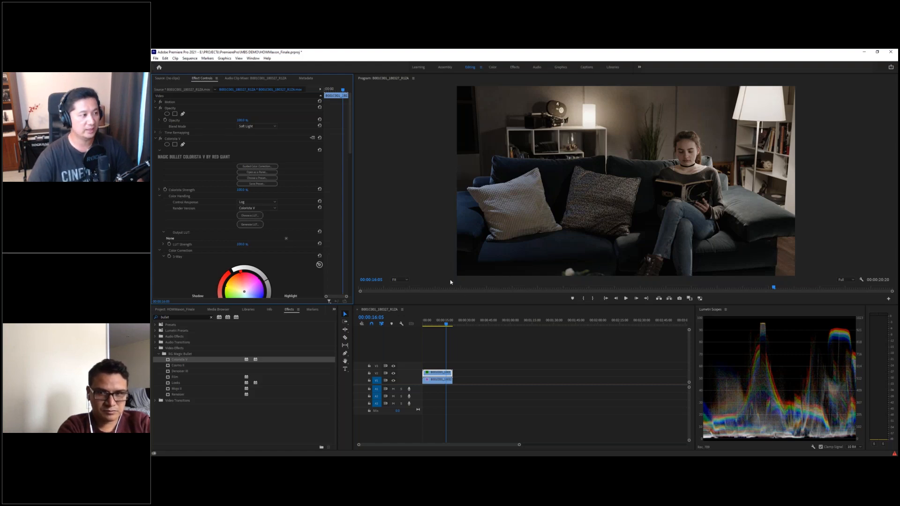
pyautogui.click(438, 375)
pyautogui.click(155, 139)
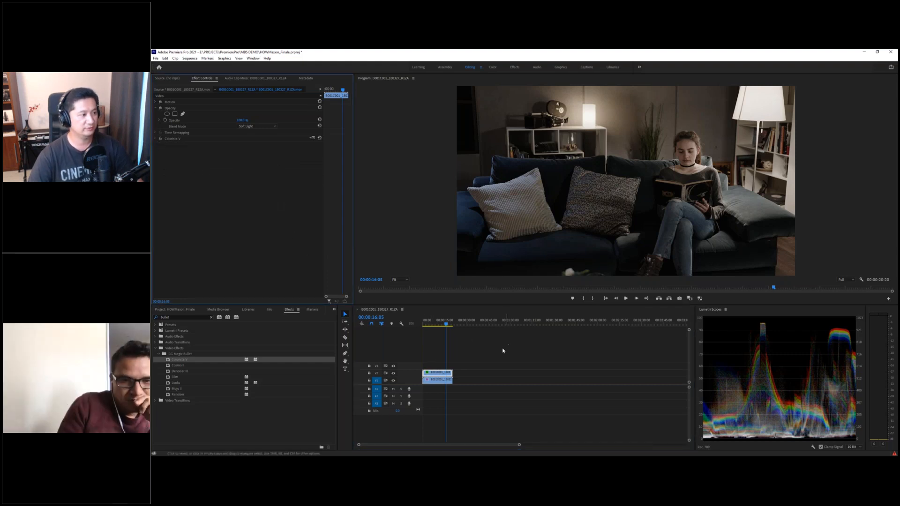
pyautogui.click(438, 374)
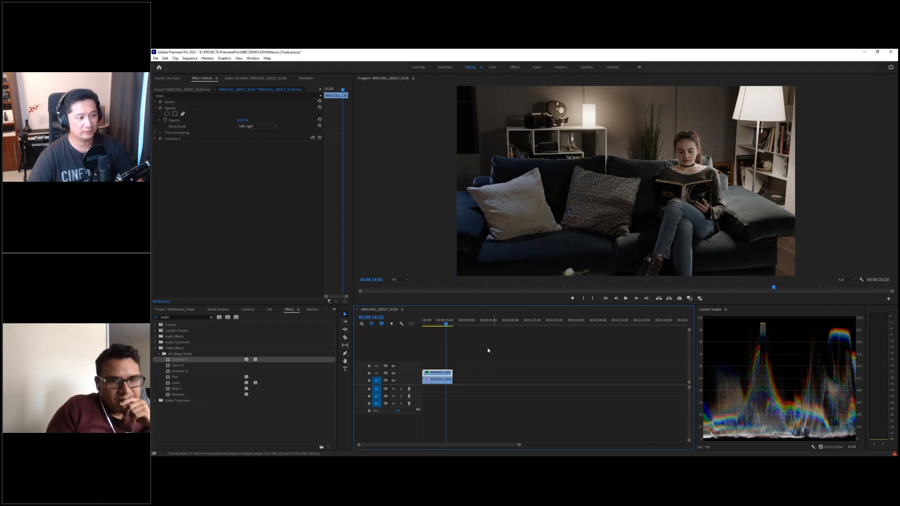
# Apply the Magic Bullet Film effect to the V1 clip and set My Footage Is to Video
pyautogui.click(440, 382)
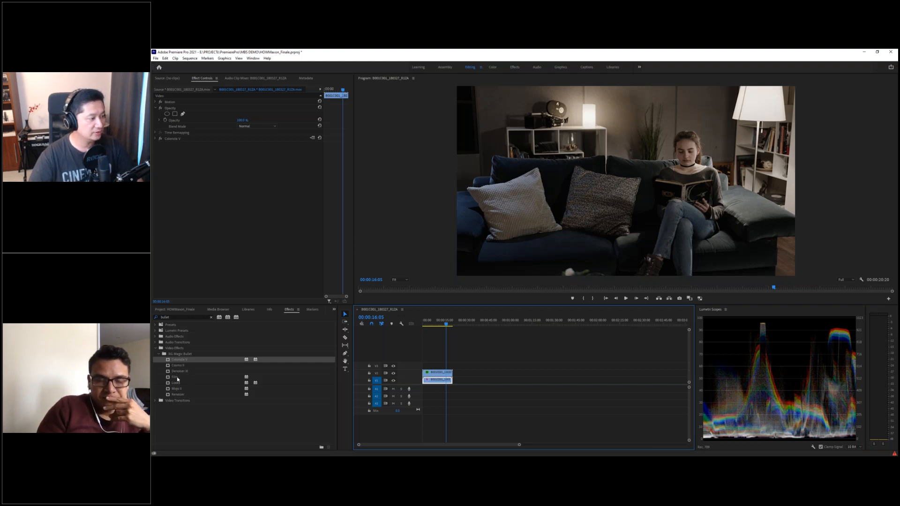
pyautogui.moveTo(177, 379); pyautogui.dragTo(226, 268)
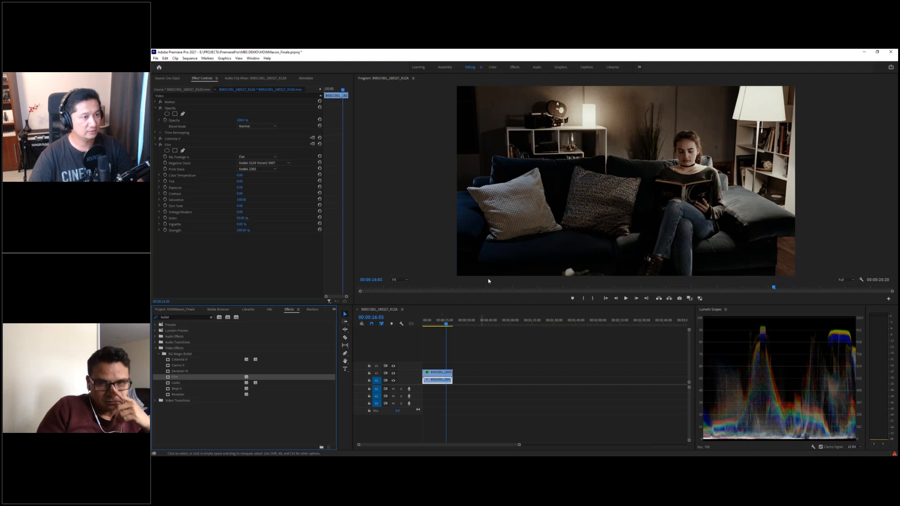
pyautogui.click(256, 158)
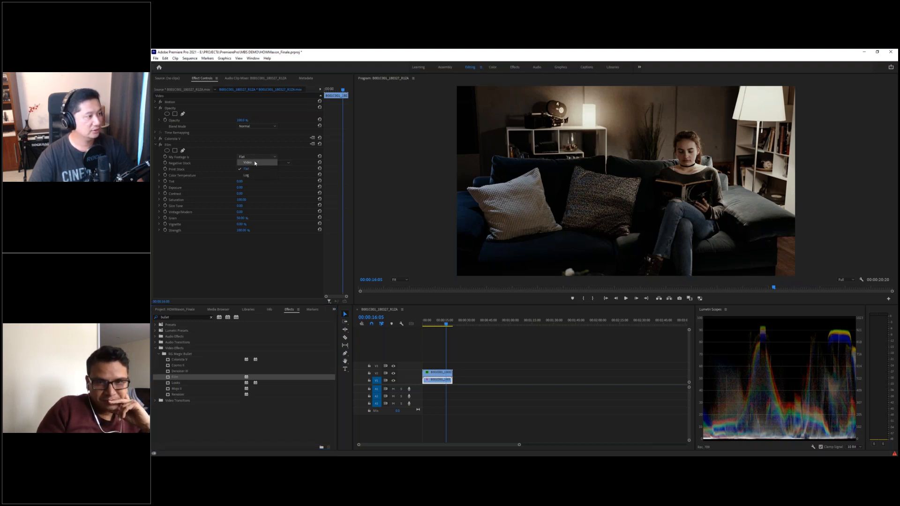
pyautogui.click(254, 162)
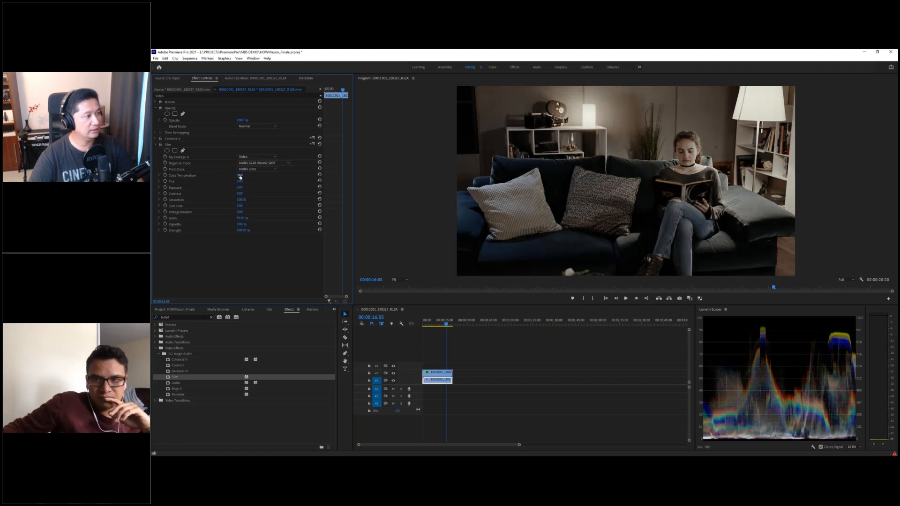
# Cool the Film effect's color temperature, refine its tint, Vintage/Modern and strength settings, and minimize the window
pyautogui.moveTo(240, 176); pyautogui.dragTo(235, 176)
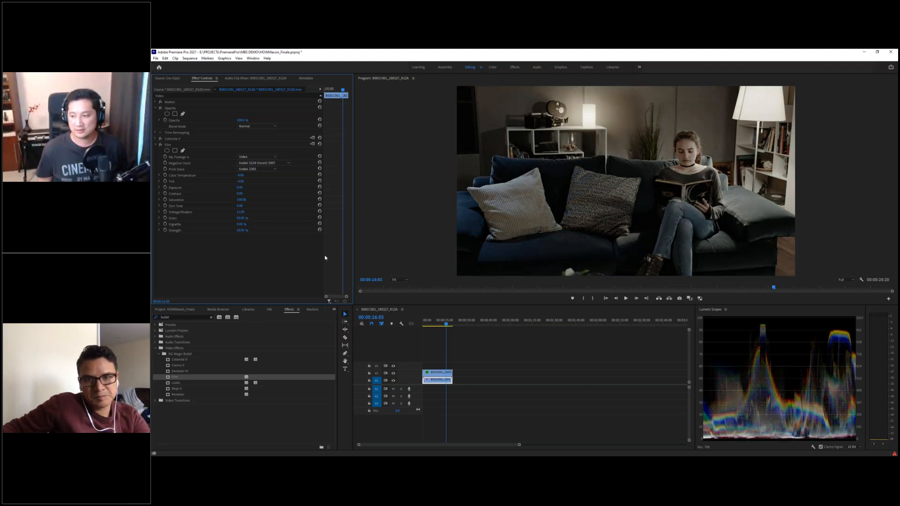
pyautogui.click(862, 52)
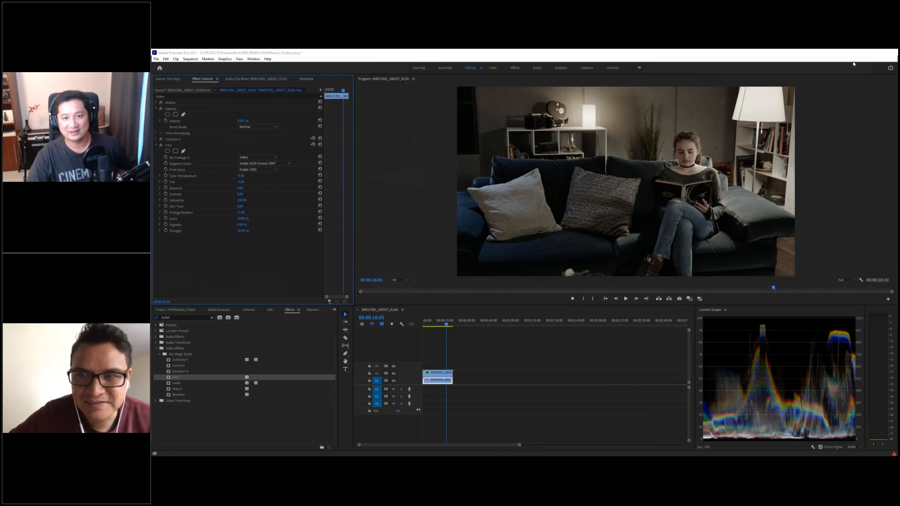
# Switch to DaVinci Resolve and review the three look nodes' Film settings, key output gain and qualifier, plus the layer mixer
pyautogui.hotkey('alt', 'Tab')
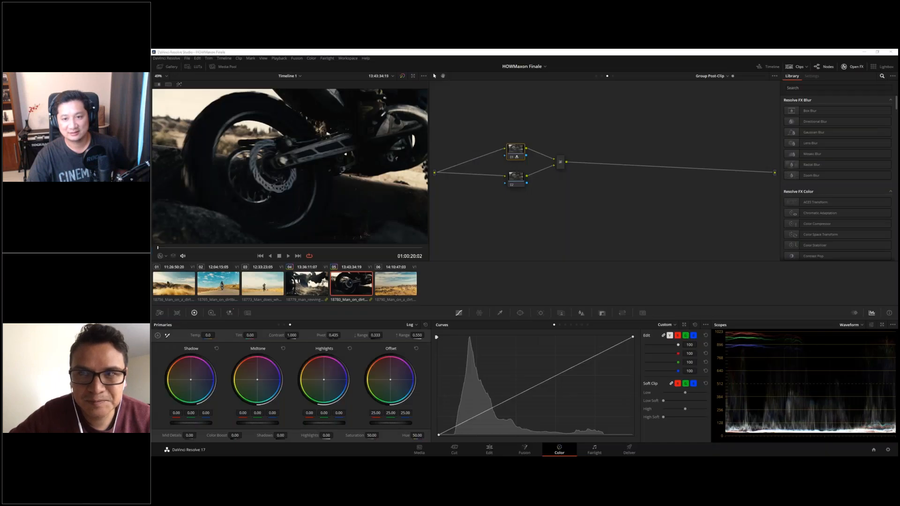
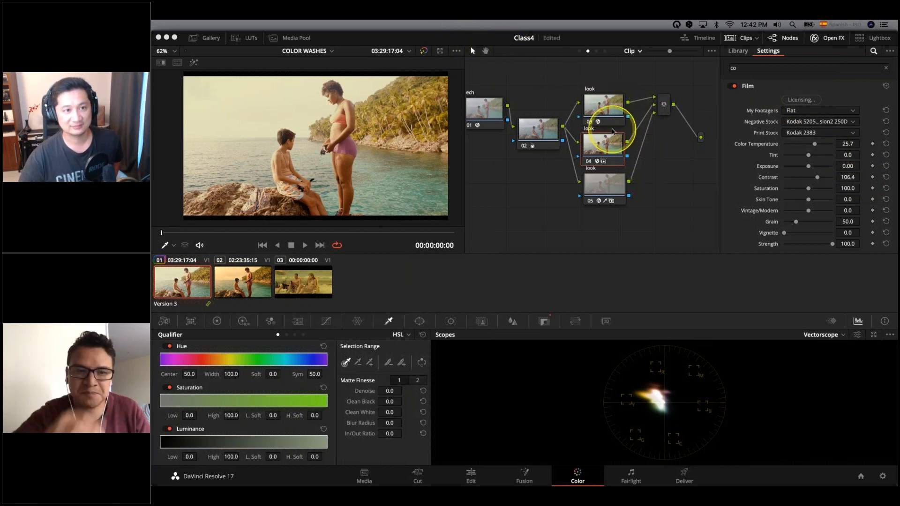
pyautogui.click(605, 116)
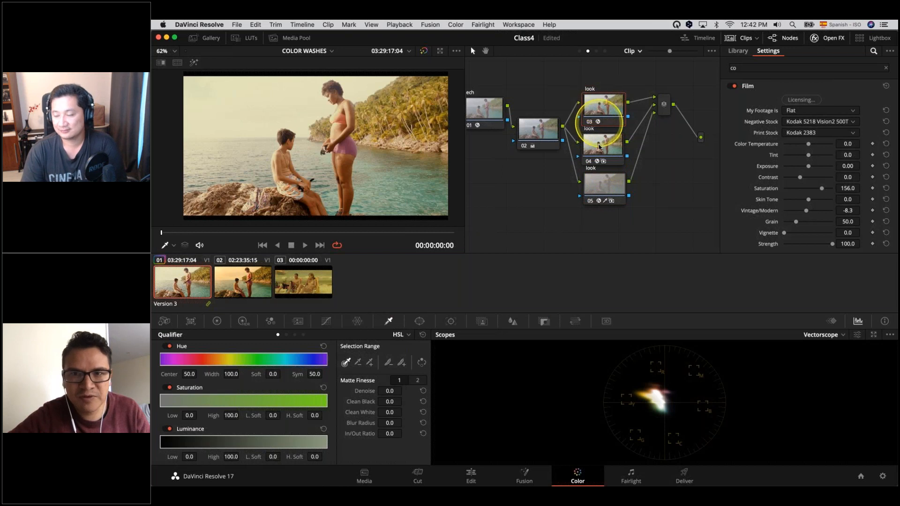
pyautogui.click(601, 182)
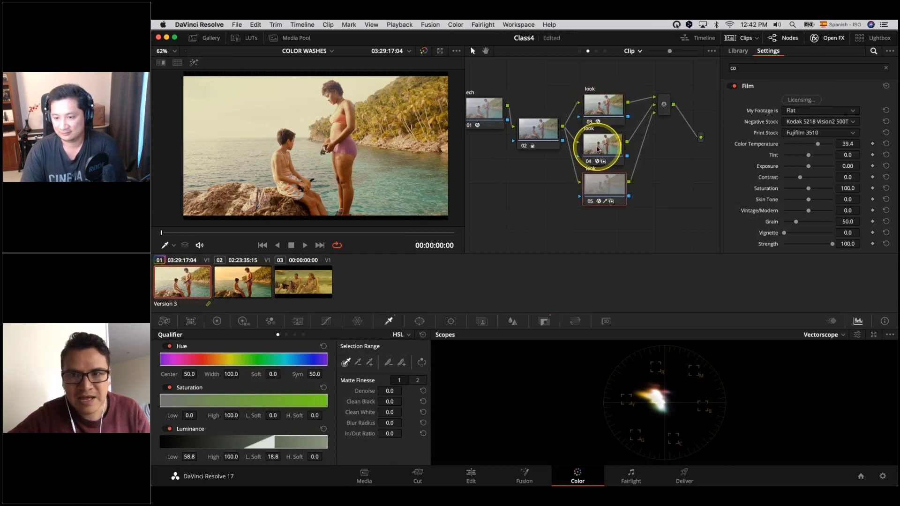
pyautogui.click(664, 125)
pyautogui.click(664, 126)
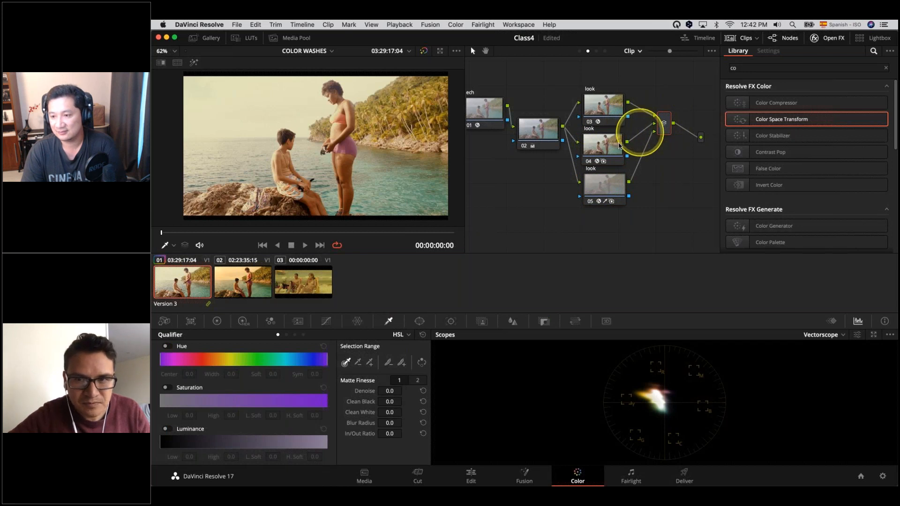
pyautogui.click(604, 147)
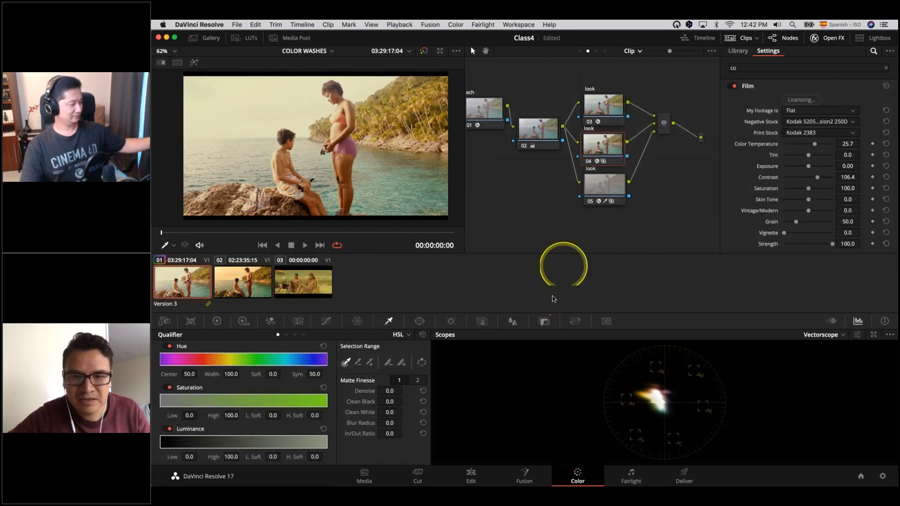
pyautogui.click(543, 320)
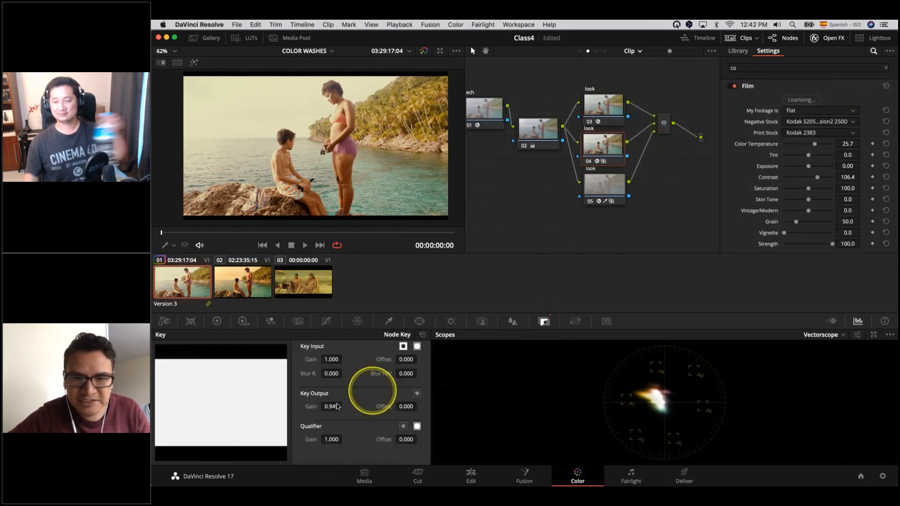
pyautogui.click(604, 189)
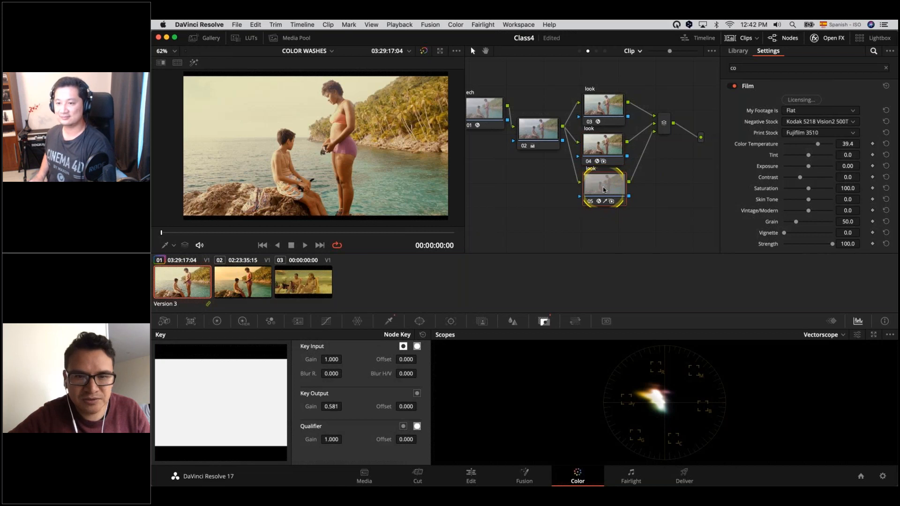
pyautogui.click(389, 321)
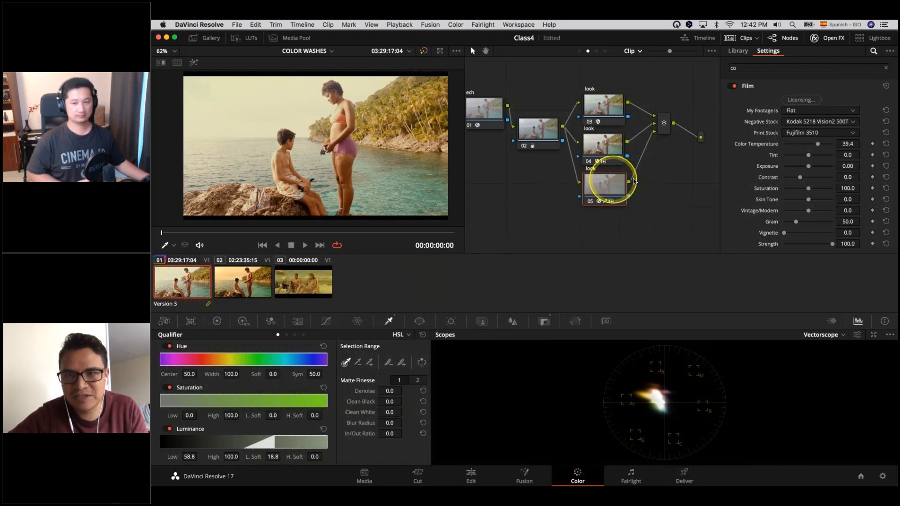
# Lower node 04's key output gain to 0.576, checking it against node 03, and save the project
pyautogui.click(607, 156)
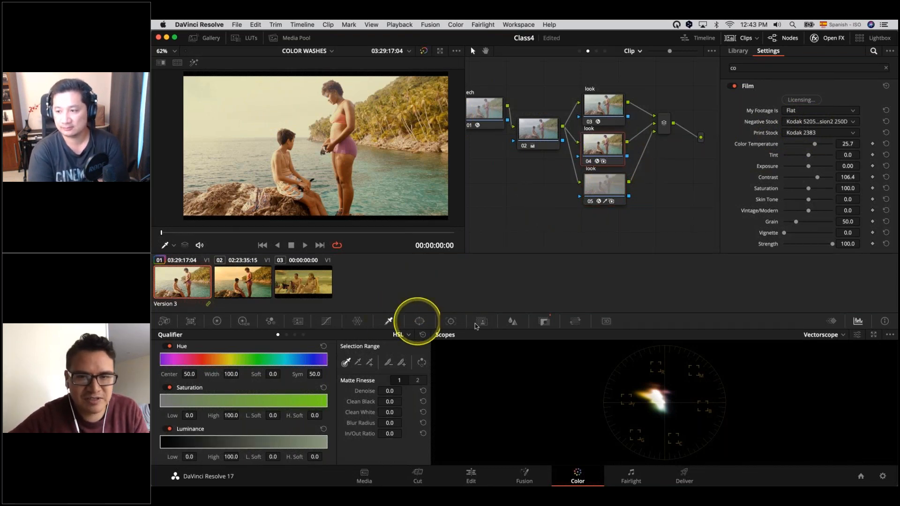
pyautogui.click(543, 321)
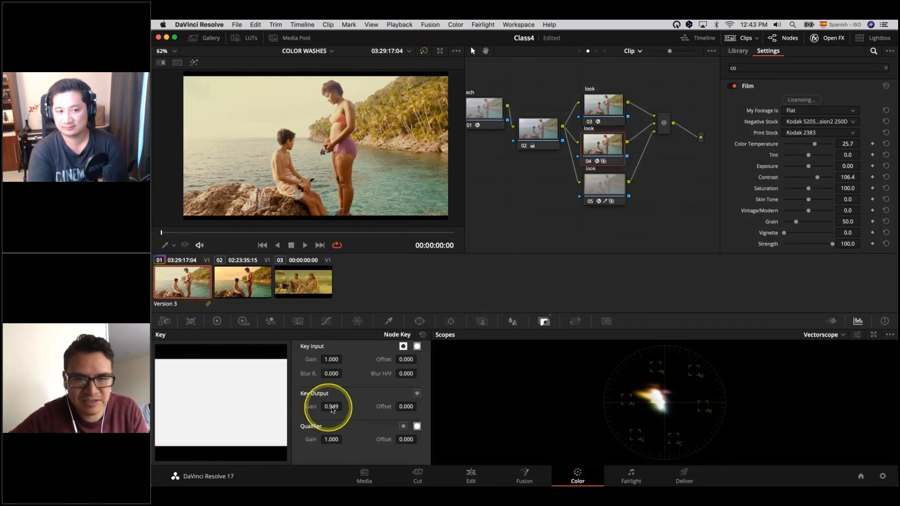
pyautogui.moveTo(170, 409); pyautogui.dragTo(160, 409)
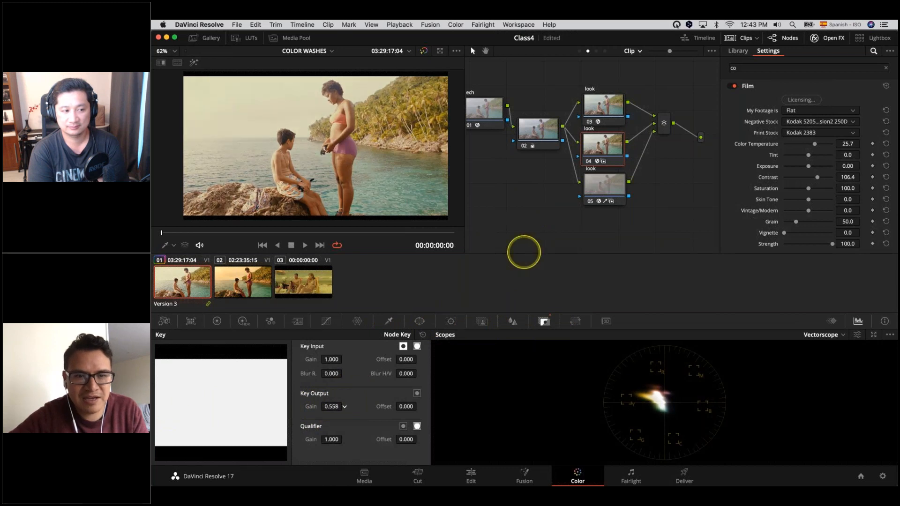
pyautogui.click(608, 109)
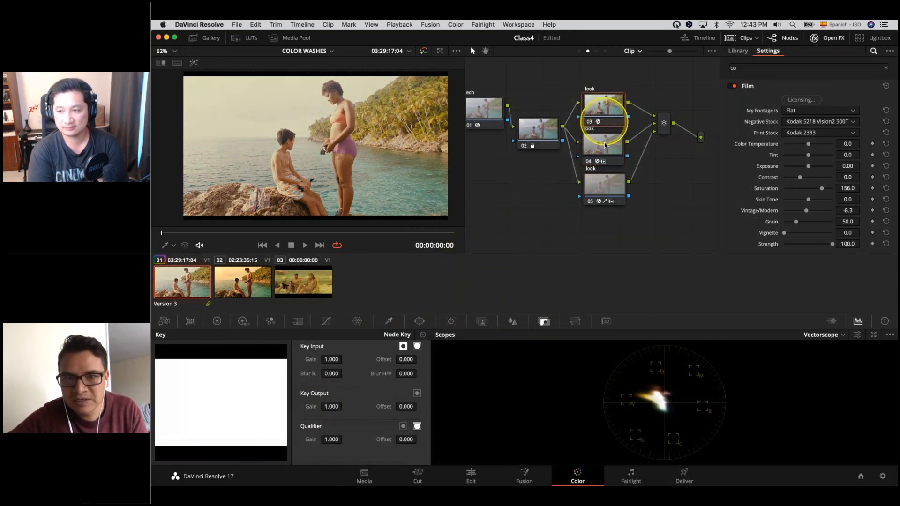
pyautogui.click(602, 145)
pyautogui.moveTo(333, 412); pyautogui.dragTo(339, 411)
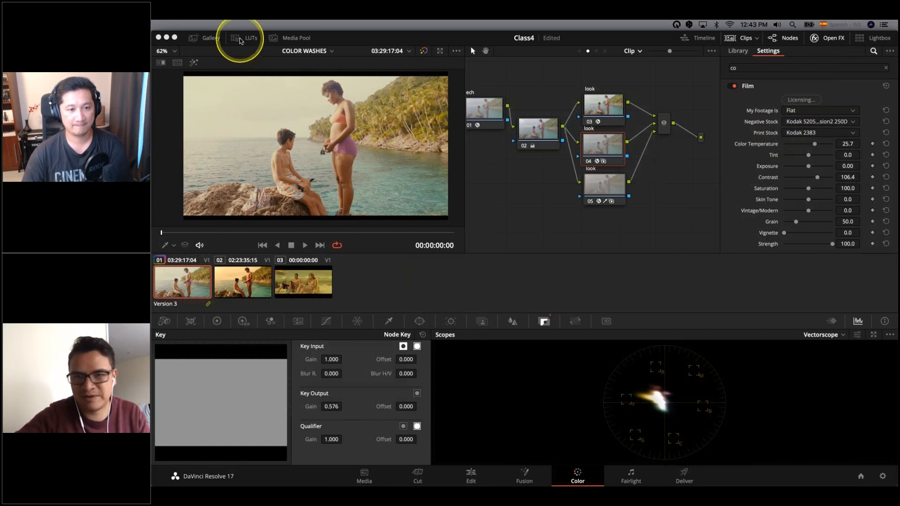
pyautogui.press('super+s')
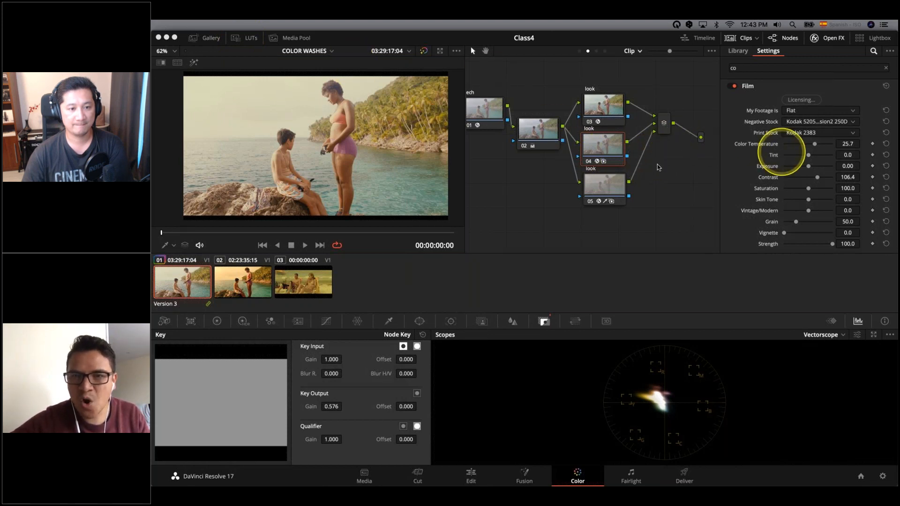
# Compare the Film, key and qualifier settings across look nodes 03, 04 and 05 and the layer mixer they feed
pyautogui.click(604, 185)
pyautogui.click(597, 113)
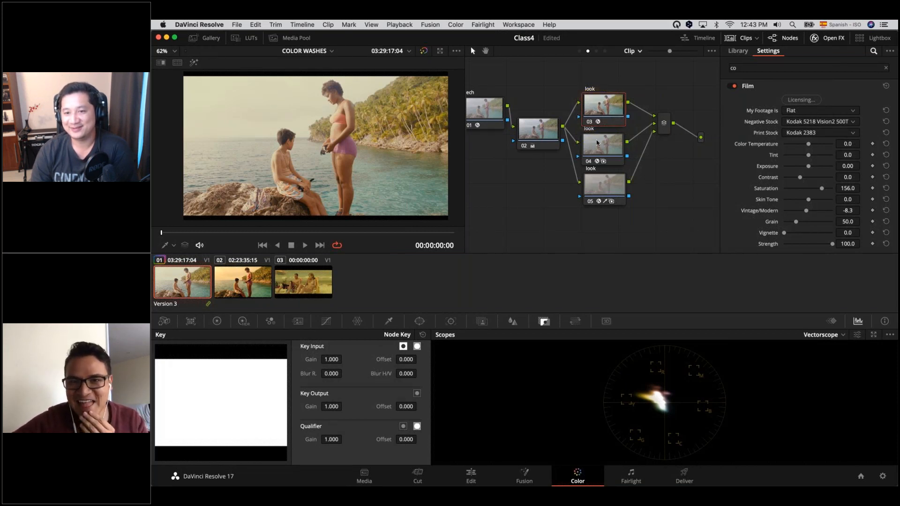
pyautogui.click(597, 144)
pyautogui.click(598, 184)
pyautogui.click(600, 155)
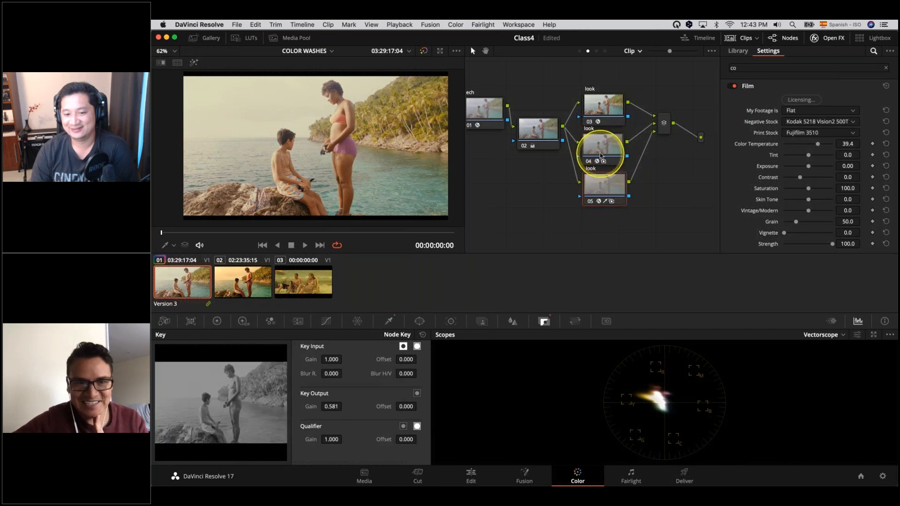
pyautogui.click(603, 105)
pyautogui.click(602, 146)
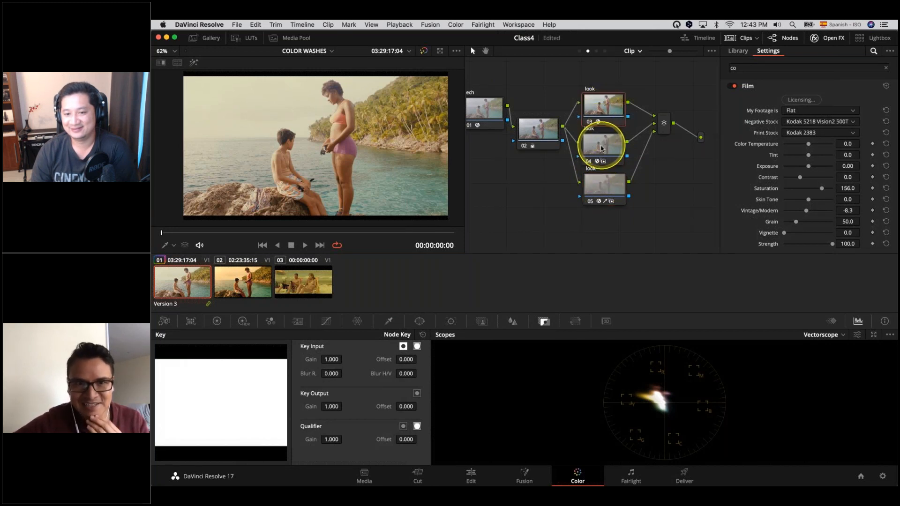
pyautogui.click(596, 188)
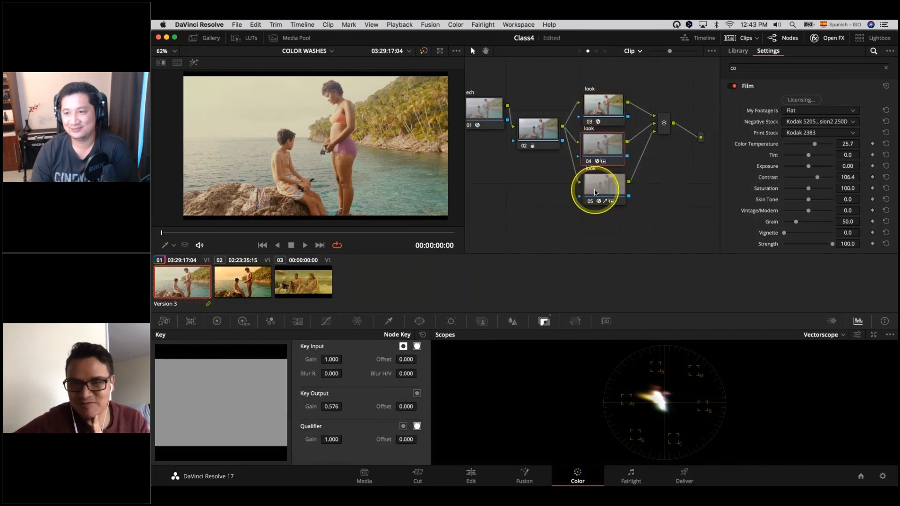
pyautogui.click(595, 145)
pyautogui.click(600, 114)
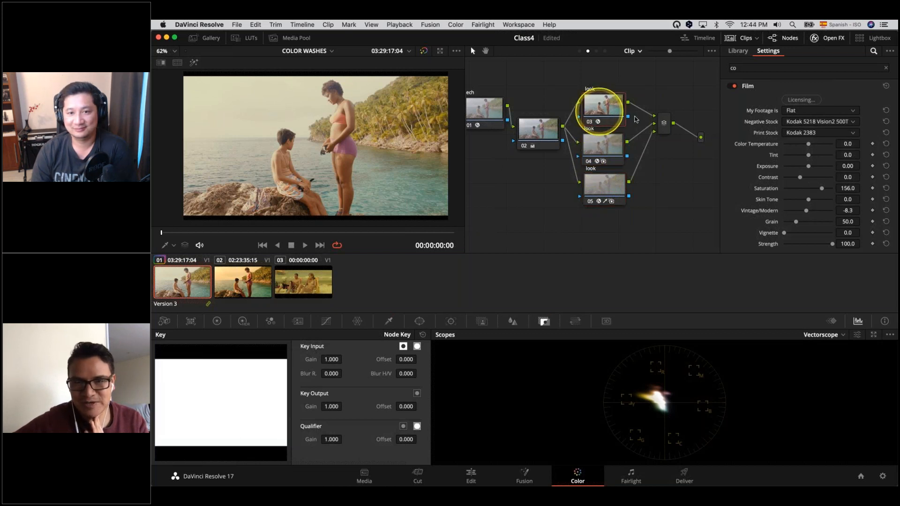
pyautogui.click(657, 133)
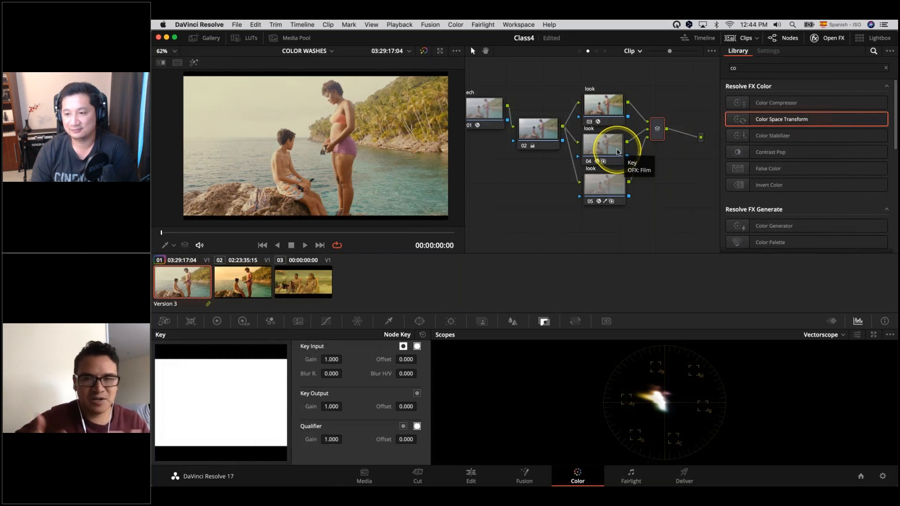
pyautogui.click(603, 186)
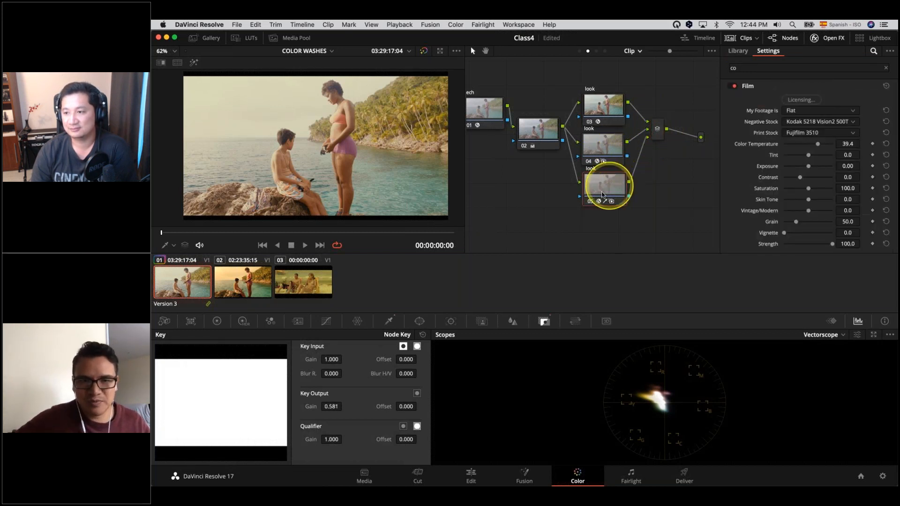
pyautogui.click(388, 321)
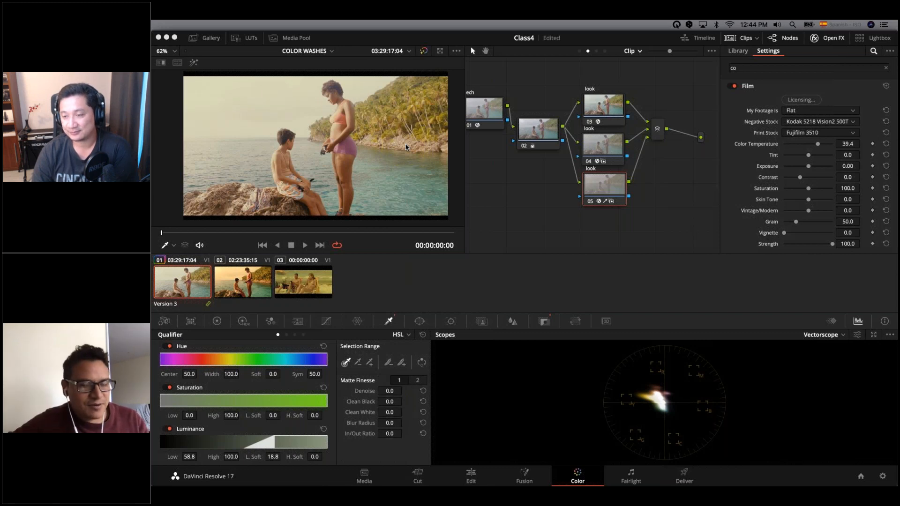
# Switch to the COLOR ISOLATION timeline and move the playhead to 00:00:09:02 on the dancers' clip
pyautogui.click(327, 52)
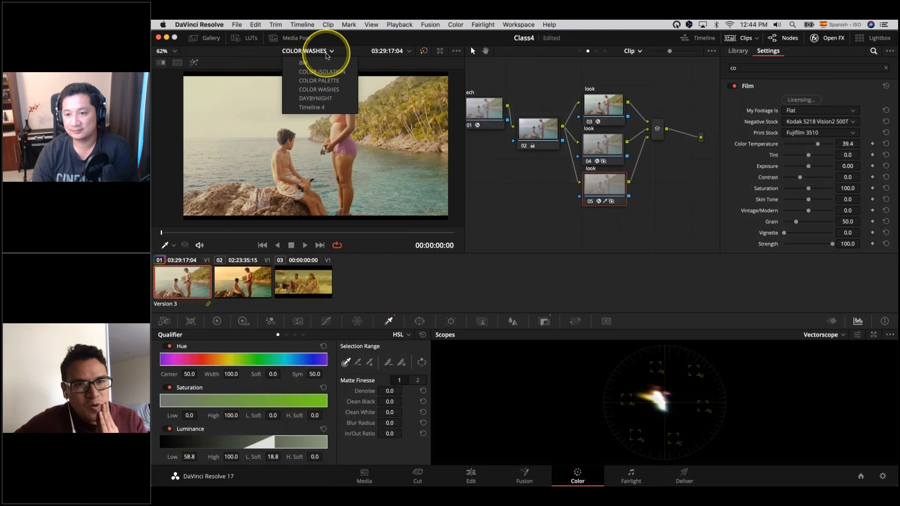
pyautogui.click(328, 71)
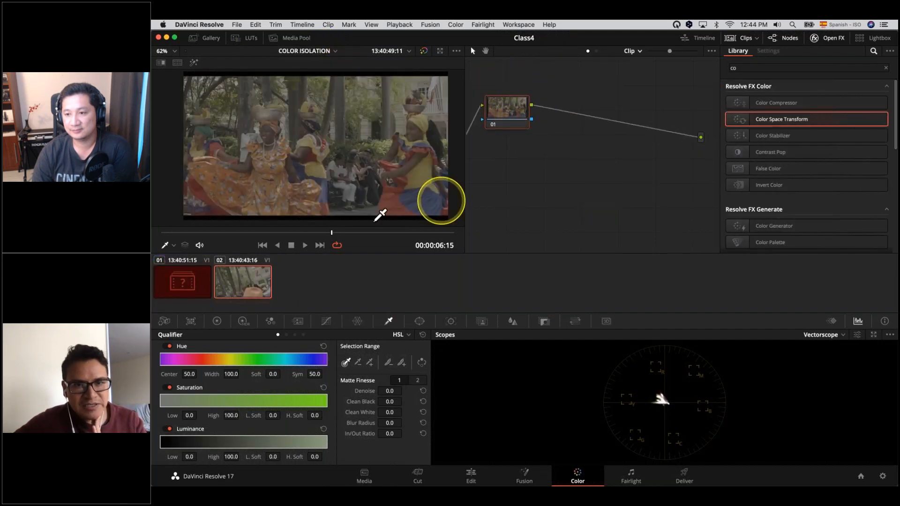
pyautogui.moveTo(336, 233); pyautogui.dragTo(404, 240)
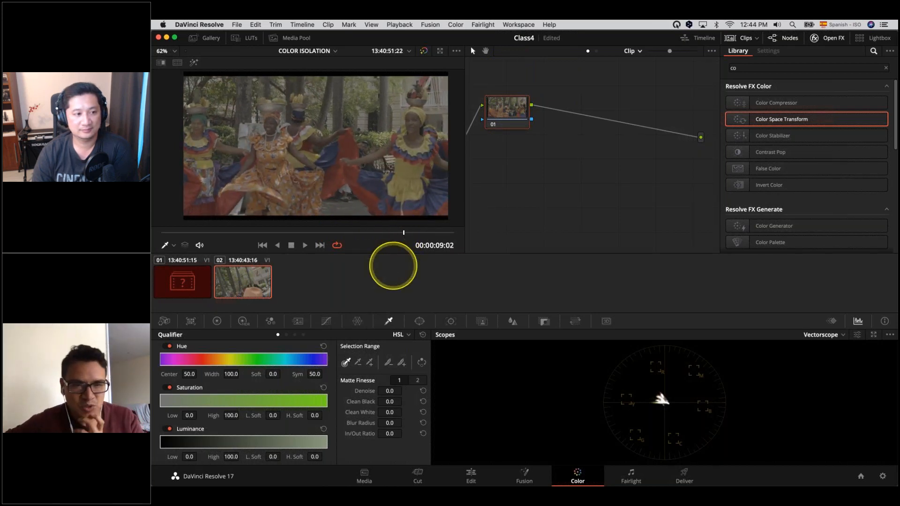
# Balance node 01 with lift at -0.08, gamma at 0.00 and gain at 1.42, and adjust its saturation
pyautogui.click(224, 323)
pyautogui.moveTo(203, 443); pyautogui.dragTo(193, 444)
pyautogui.moveTo(337, 444); pyautogui.dragTo(384, 440)
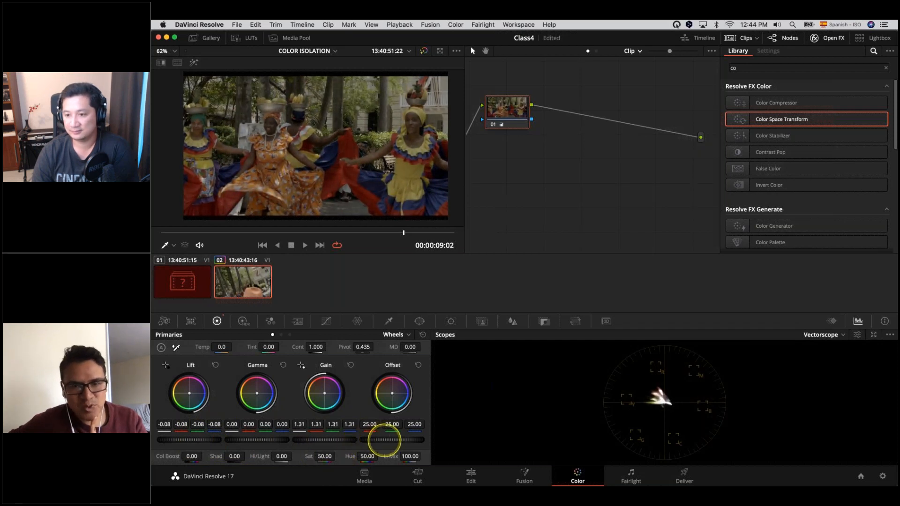
pyautogui.moveTo(271, 441); pyautogui.dragTo(262, 442)
pyautogui.moveTo(327, 441)
pyautogui.mouseDown()
pyautogui.moveTo(335, 442)
pyautogui.moveTo(327, 442)
pyautogui.mouseUp()
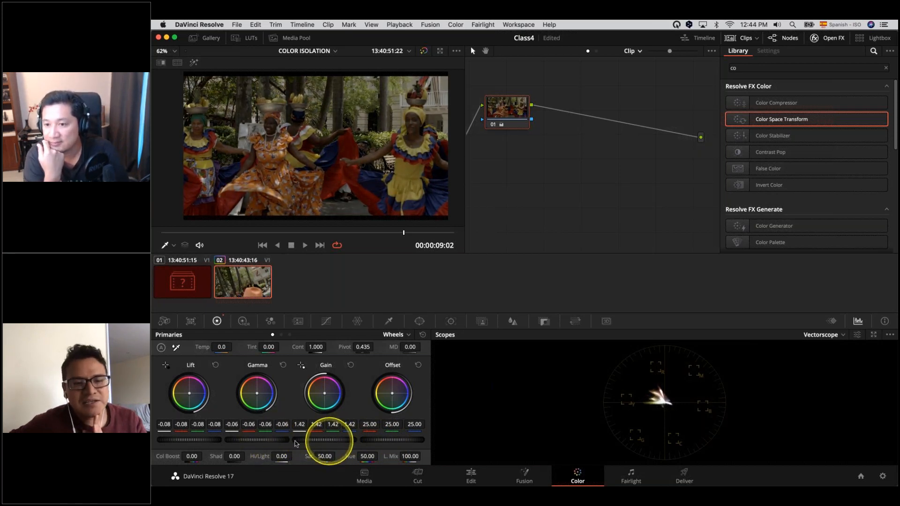
pyautogui.moveTo(271, 441); pyautogui.dragTo(271, 442)
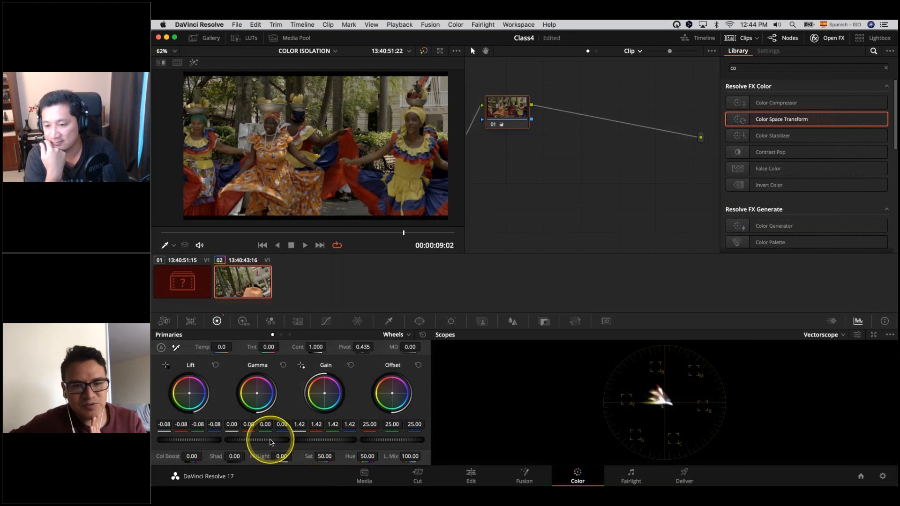
pyautogui.moveTo(321, 456)
pyautogui.mouseDown()
pyautogui.moveTo(337, 455)
pyautogui.moveTo(322, 457)
pyautogui.mouseUp()
# Add a serial node and make it monochrome in the RGB Mixer with green output 2.00 and red output 1.31
pyautogui.hotkey('alt', 's')
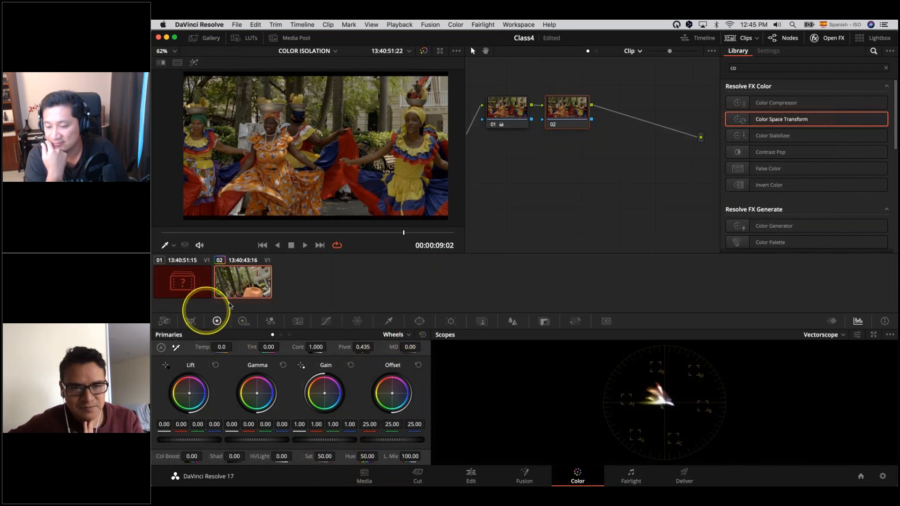
pyautogui.click(271, 321)
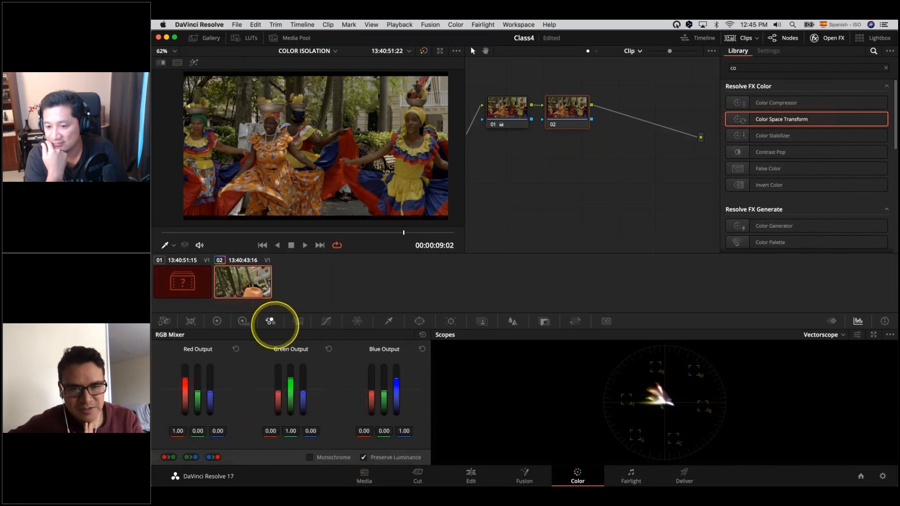
pyautogui.click(321, 460)
pyautogui.moveTo(290, 382); pyautogui.dragTo(290, 363)
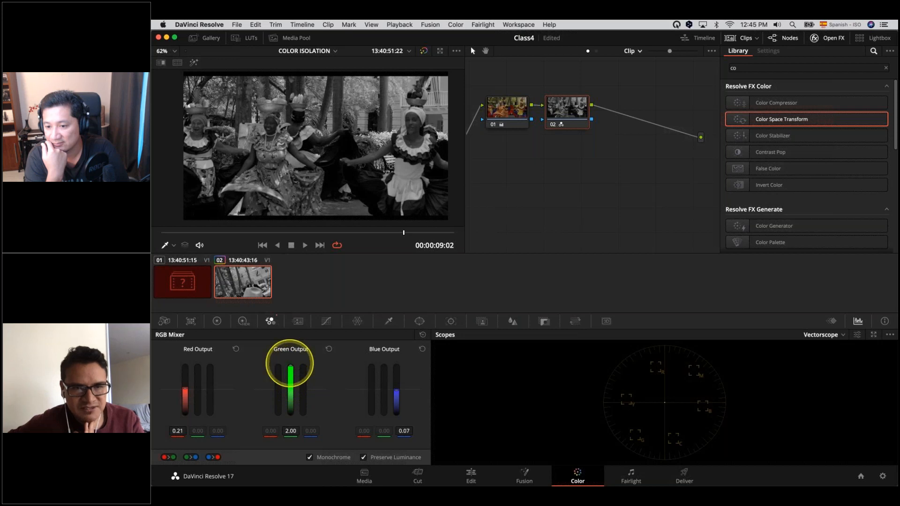
pyautogui.moveTo(186, 382); pyautogui.dragTo(184, 375)
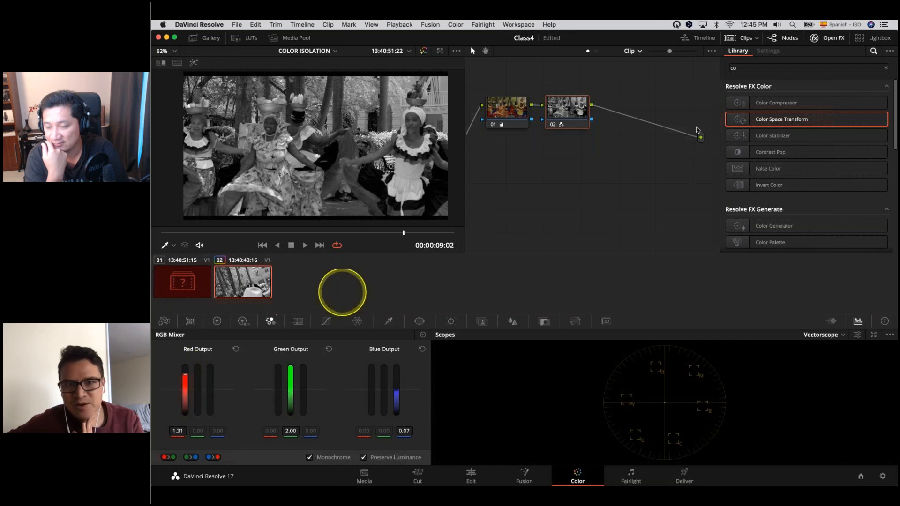
# Add a layer node alongside the monochrome node 02 and keep it as the lower layer mixer input
pyautogui.moveTo(570, 118); pyautogui.dragTo(580, 116)
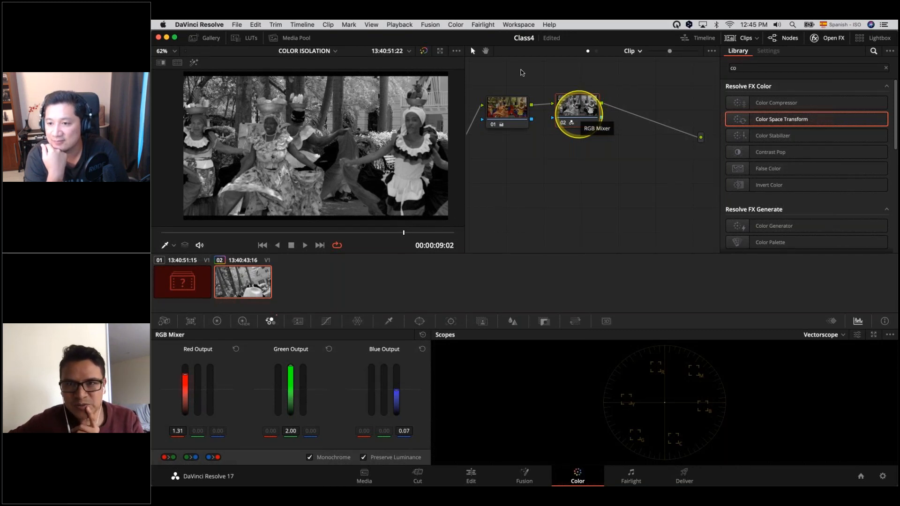
pyautogui.rightClick(574, 113)
pyautogui.moveTo(605, 157)
pyautogui.rightClick(584, 102)
pyautogui.rightClick(586, 110)
pyautogui.moveTo(623, 155)
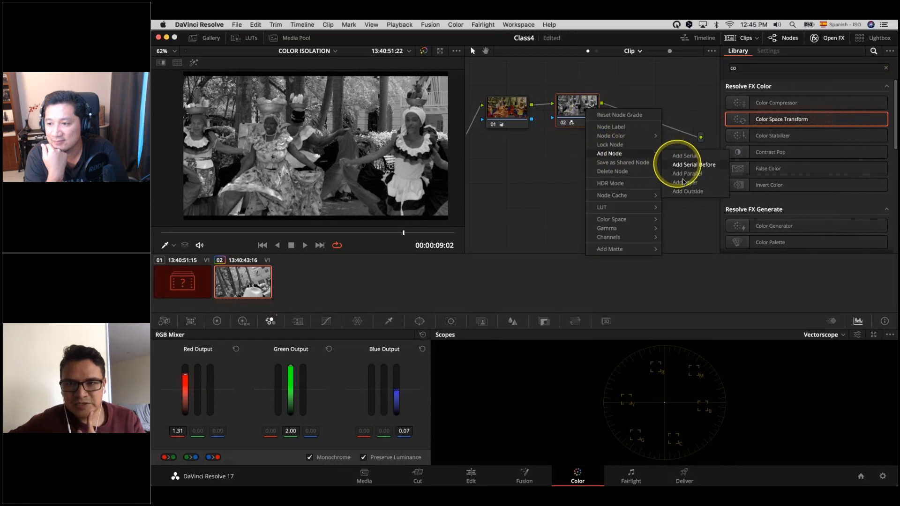
pyautogui.click(684, 183)
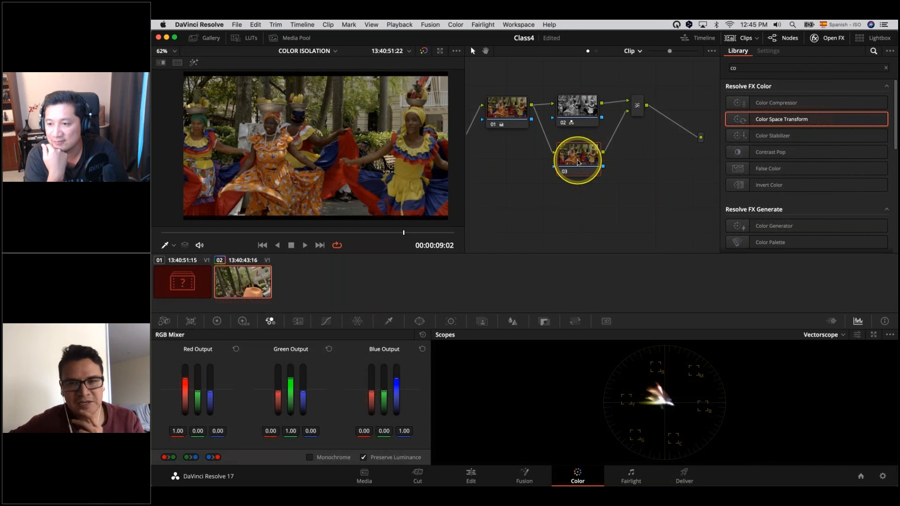
pyautogui.moveTo(577, 162); pyautogui.dragTo(578, 75)
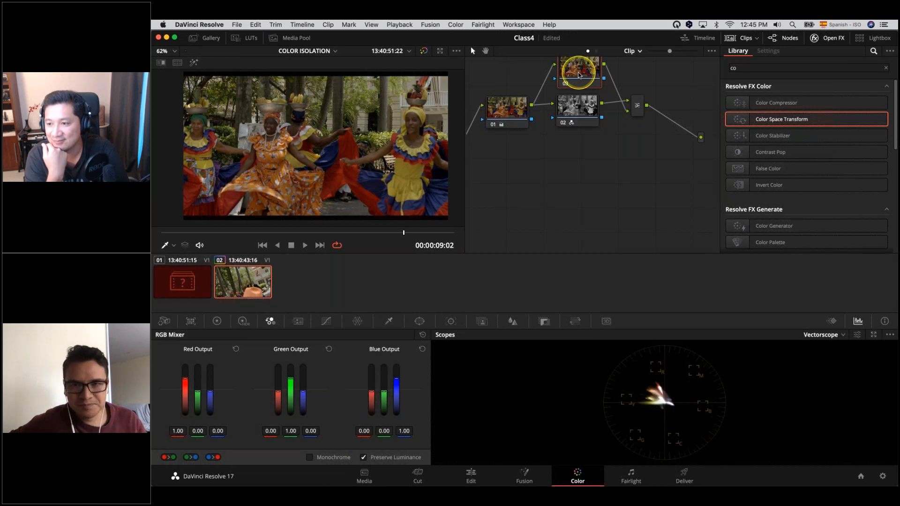
pyautogui.press('super+z')
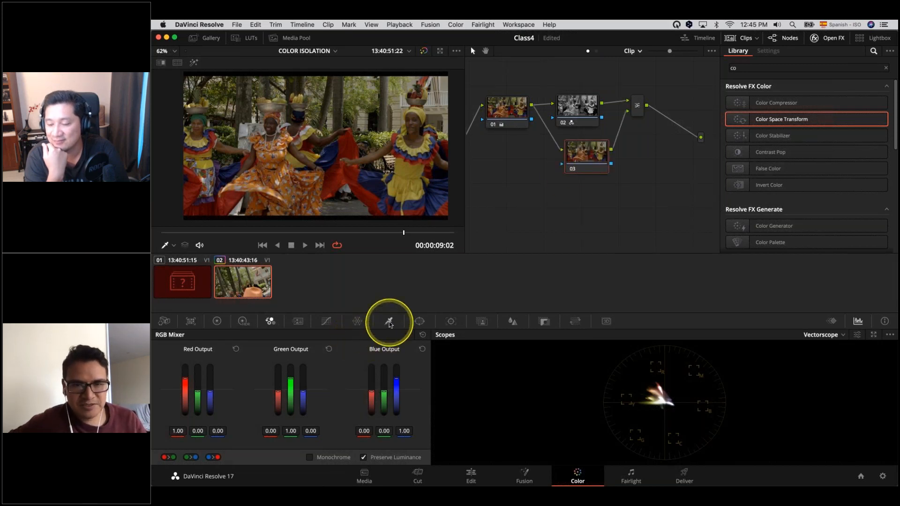
# Qualify the yellow dress on node 03 with an HSL key and set its hue width to 6.6
pyautogui.click(389, 320)
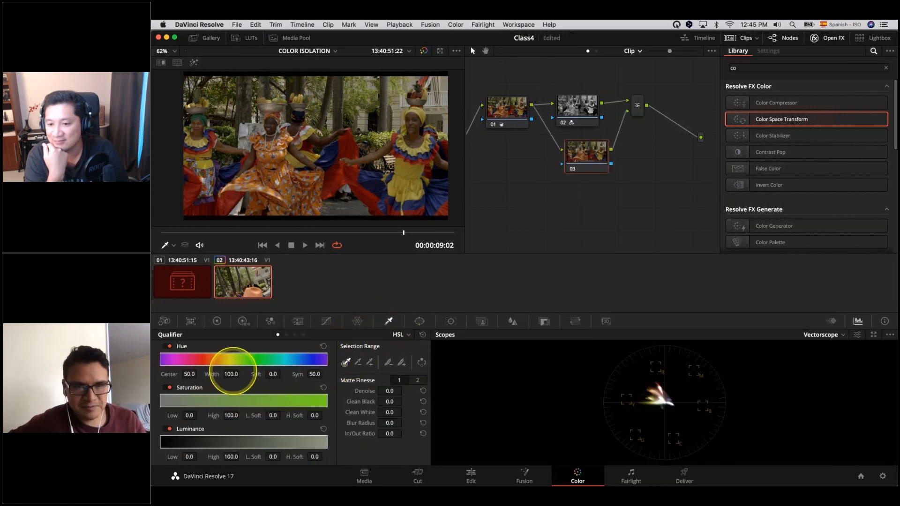
pyautogui.click(407, 167)
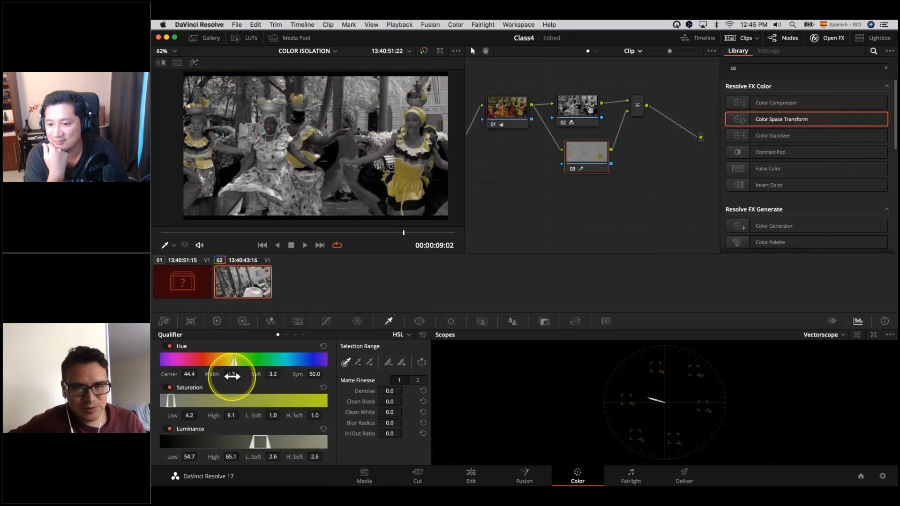
pyautogui.moveTo(237, 377); pyautogui.dragTo(255, 378)
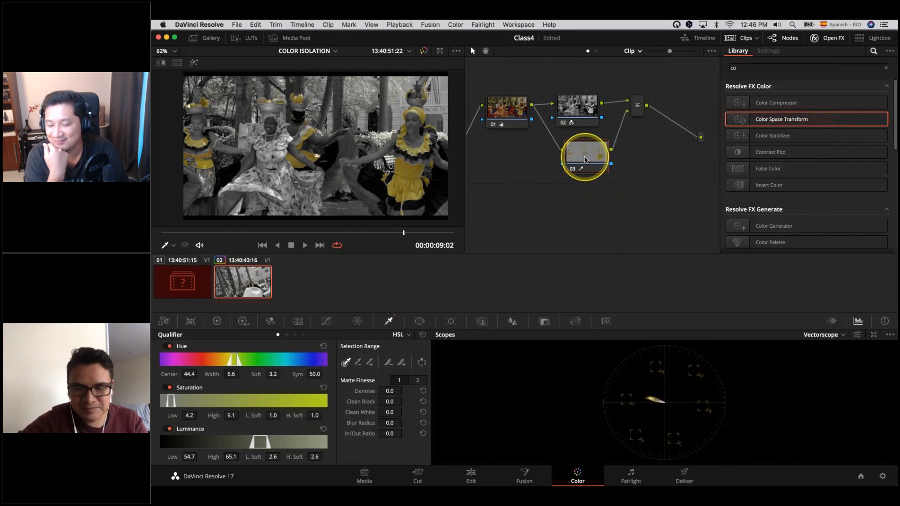
# Add another layer node keyed on the red skirt fabric and move the playhead to 00:00:09:05
pyautogui.hotkey('alt', 'p')
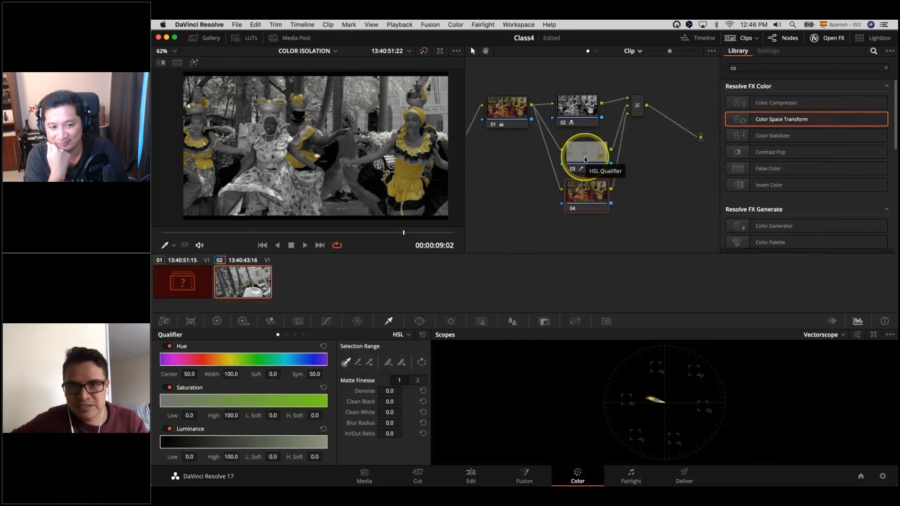
pyautogui.click(337, 177)
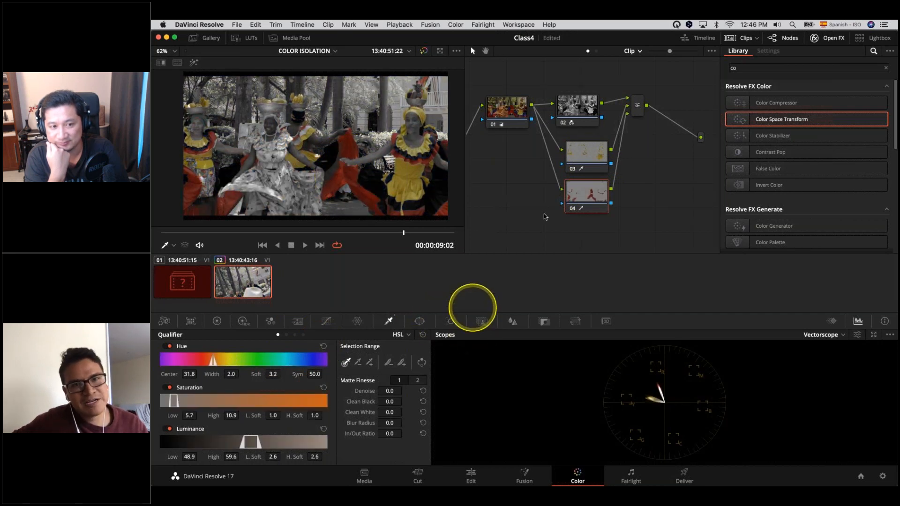
pyautogui.click(585, 161)
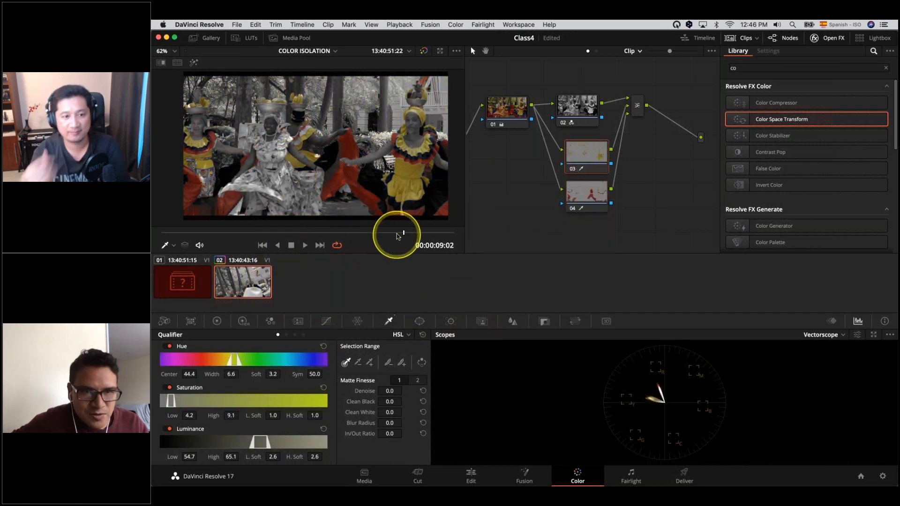
pyautogui.moveTo(396, 233); pyautogui.dragTo(357, 234)
pyautogui.moveTo(355, 233); pyautogui.dragTo(409, 230)
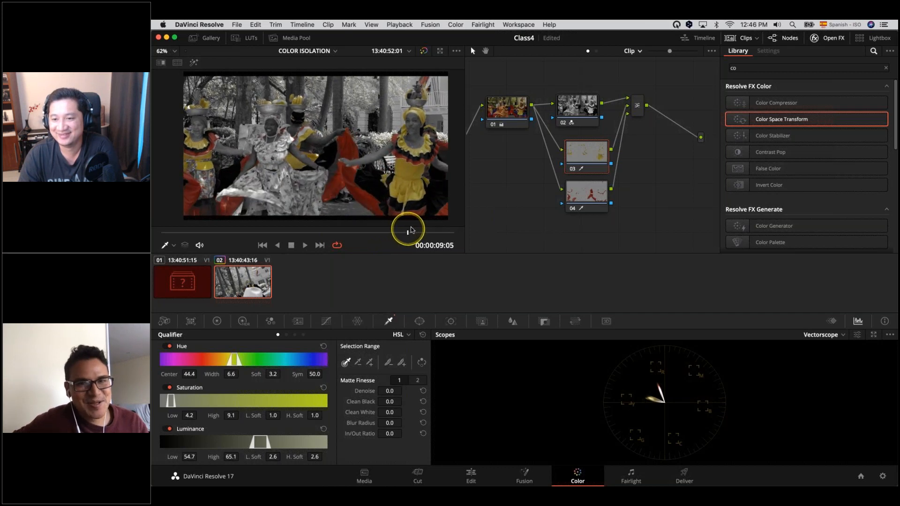
# Set the green output of monochrome node 02 to 0.68 in the RGB Mixer
pyautogui.click(565, 103)
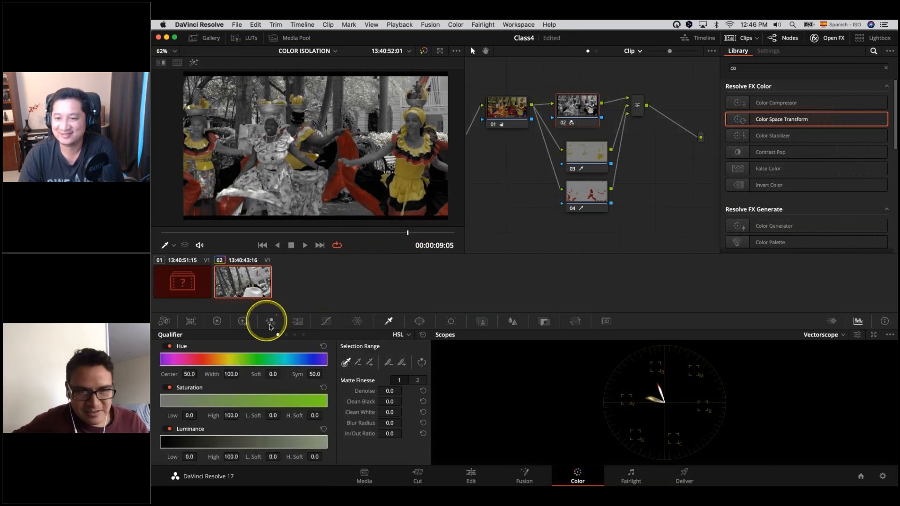
pyautogui.click(270, 321)
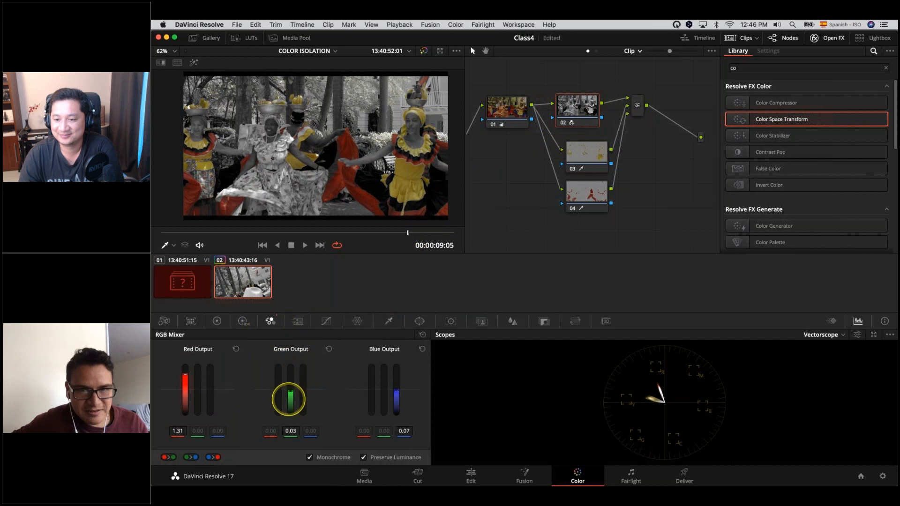
pyautogui.moveTo(291, 397)
pyautogui.mouseDown()
pyautogui.moveTo(287, 417)
pyautogui.moveTo(293, 391)
pyautogui.mouseUp()
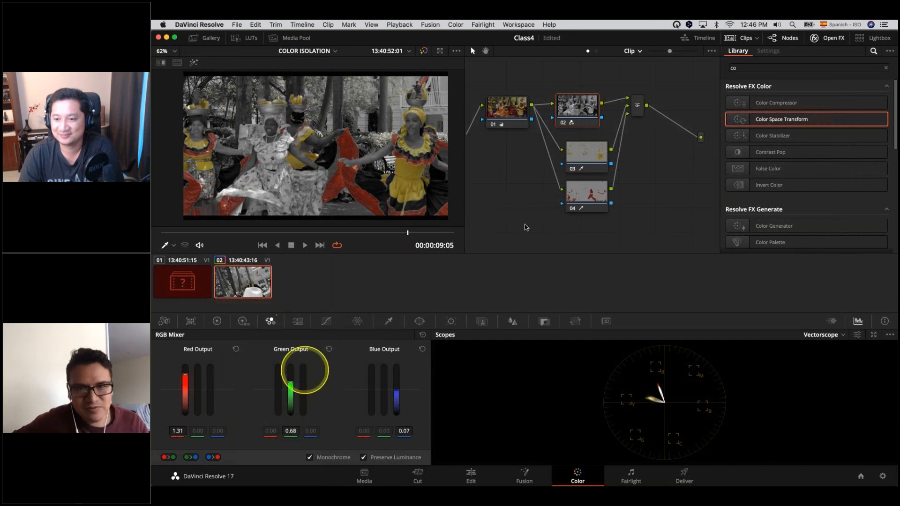
# Soften the yellow key on node 03 with a matte blur radius of about 45.9
pyautogui.click(581, 199)
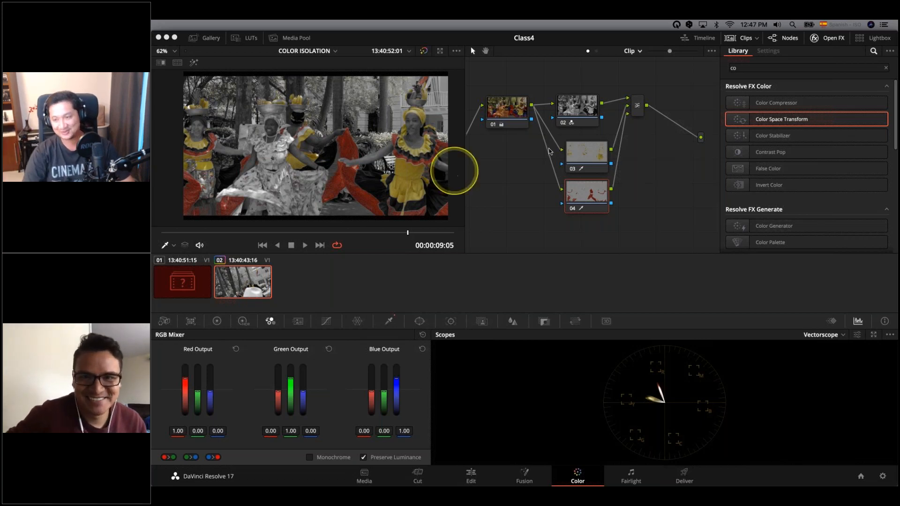
pyautogui.click(574, 153)
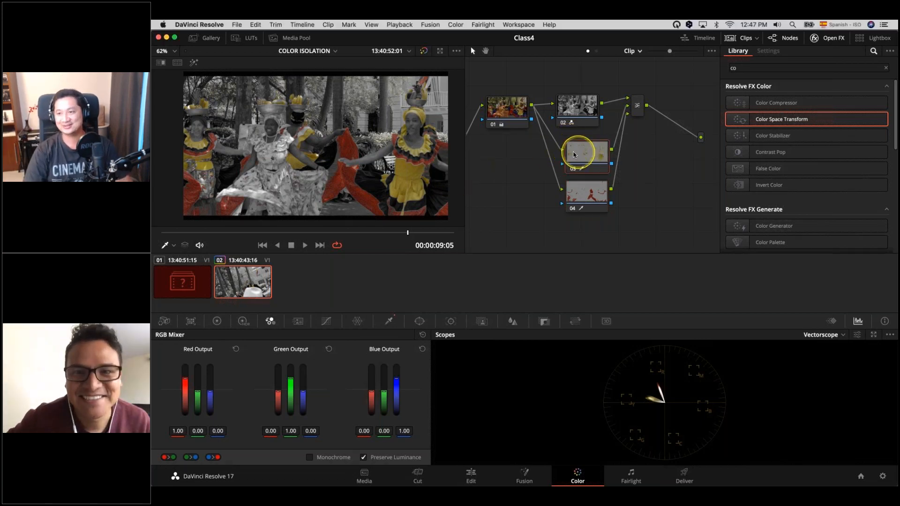
pyautogui.click(389, 321)
pyautogui.moveTo(381, 422); pyautogui.dragTo(582, 424)
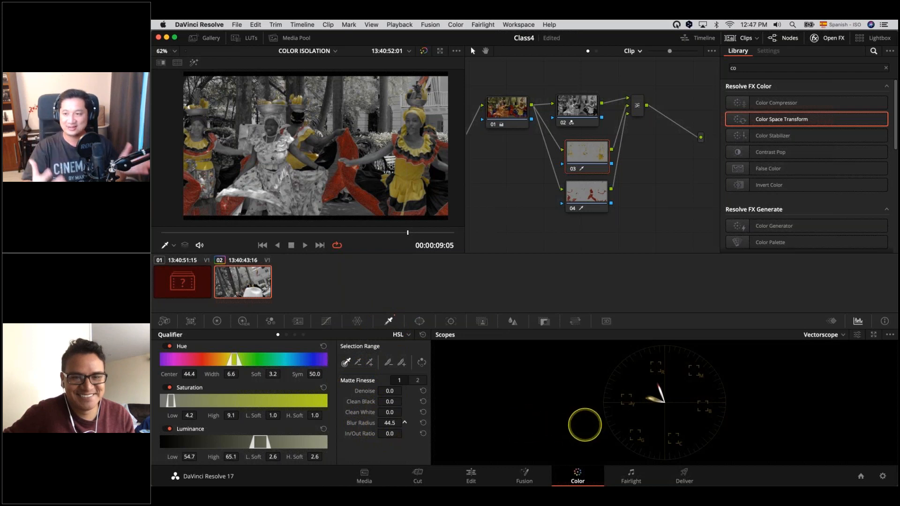
# Widen the hue range of node 04's red key and set node 03's yellow hue width to 9.6
pyautogui.click(586, 193)
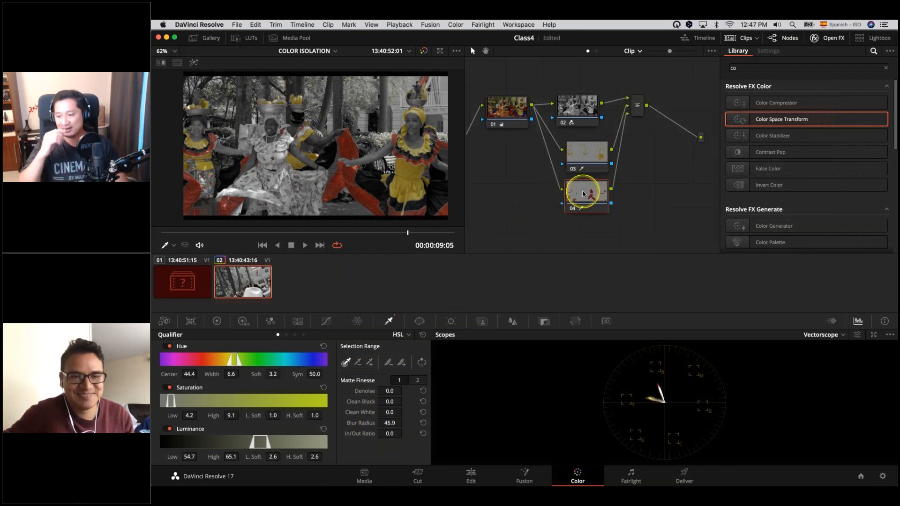
pyautogui.moveTo(230, 374); pyautogui.dragTo(262, 374)
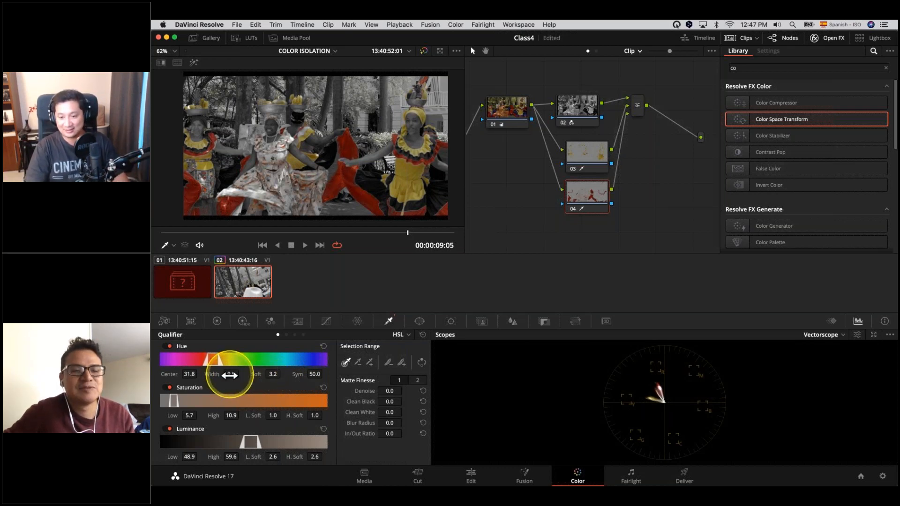
pyautogui.click(580, 158)
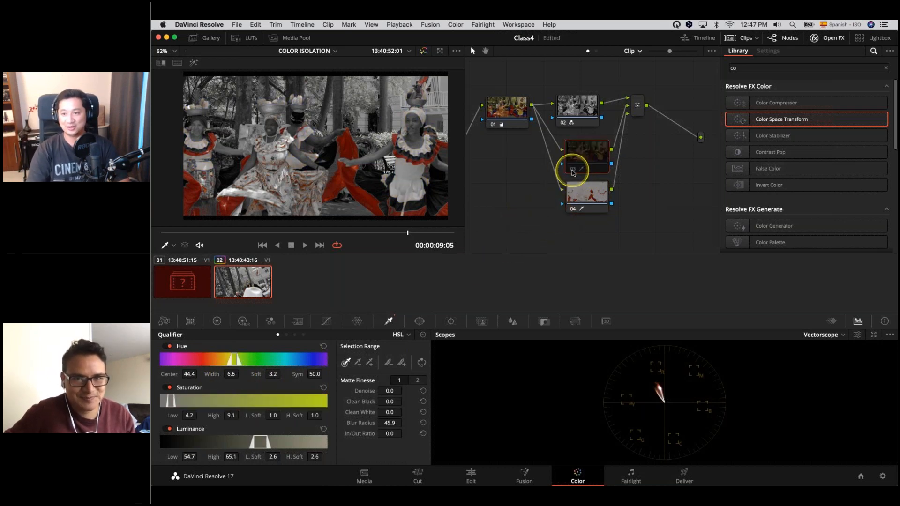
pyautogui.moveTo(231, 374); pyautogui.dragTo(241, 374)
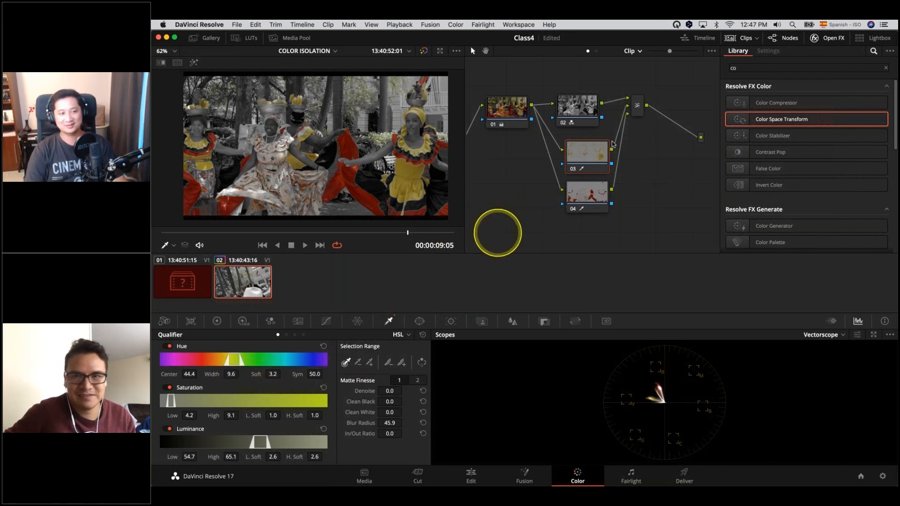
# Add a serial node after the layer mixer and place it between the mixer and the final output
pyautogui.click(637, 101)
pyautogui.hotkey('alt', 's')
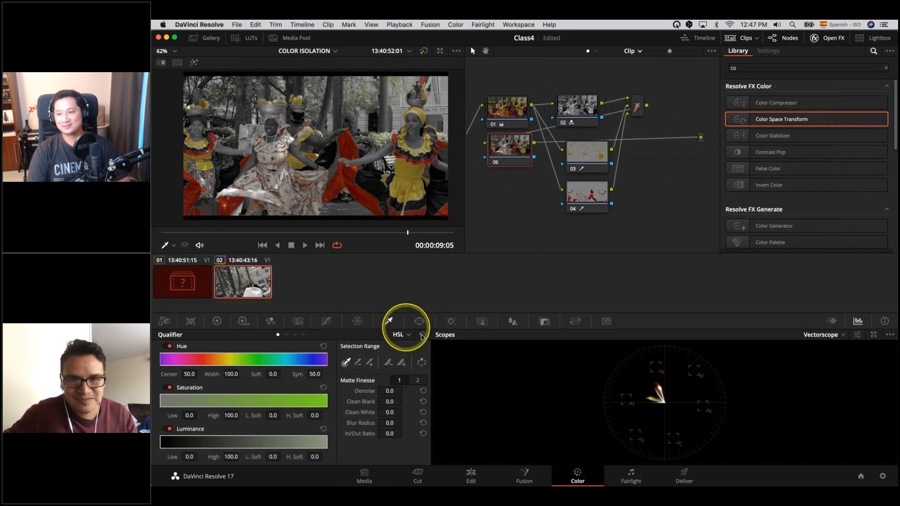
pyautogui.moveTo(519, 149); pyautogui.dragTo(680, 125)
pyautogui.hscroll(2, 630, 170)
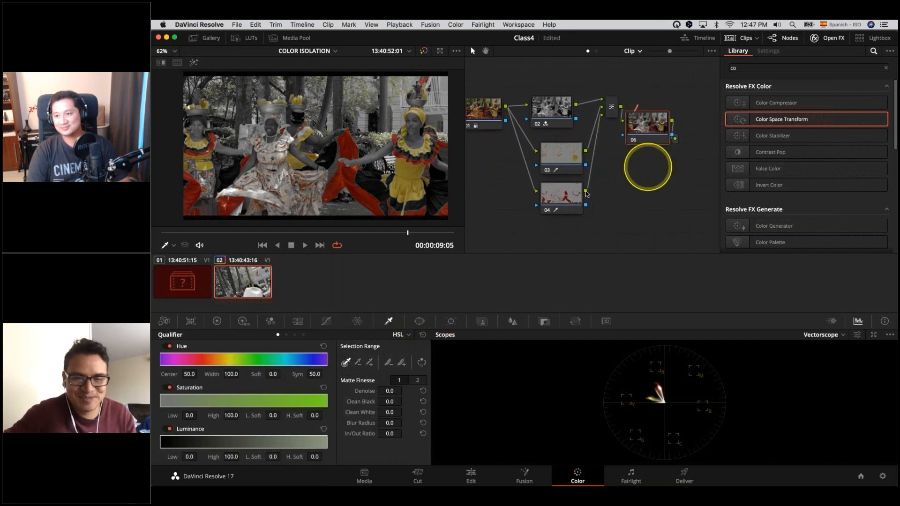
# Add an inverted circular window to node 06, stretched over the dancers with aspect 78.21 and softness 10.55
pyautogui.click(419, 322)
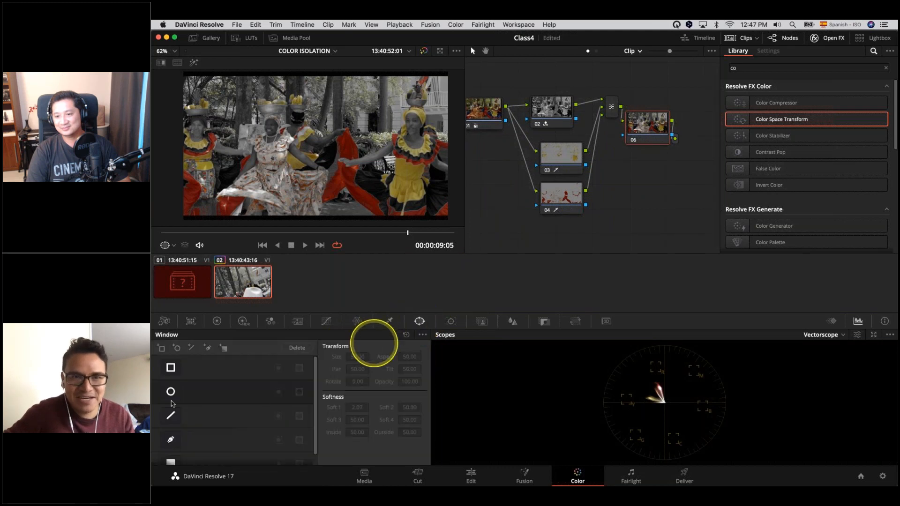
pyautogui.click(171, 391)
pyautogui.scroll(-1, 333, 172)
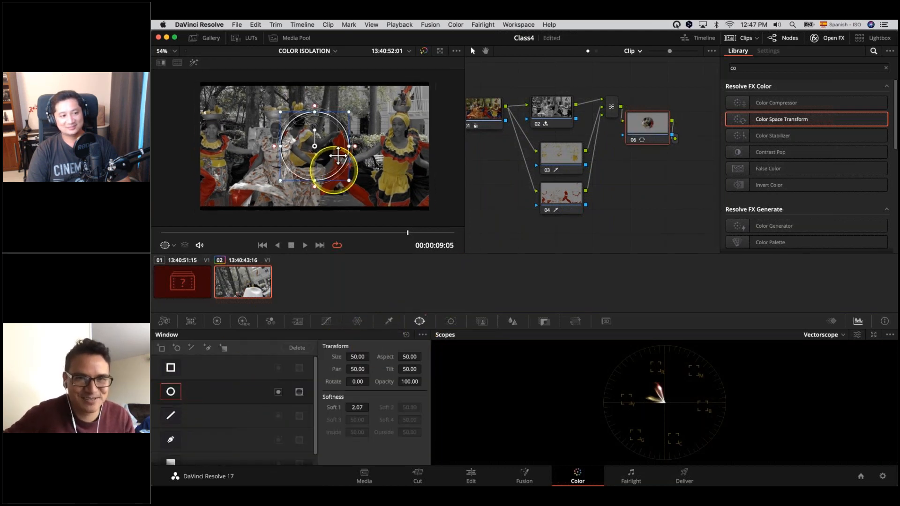
pyautogui.moveTo(349, 146); pyautogui.dragTo(458, 147)
pyautogui.moveTo(394, 181); pyautogui.dragTo(416, 191)
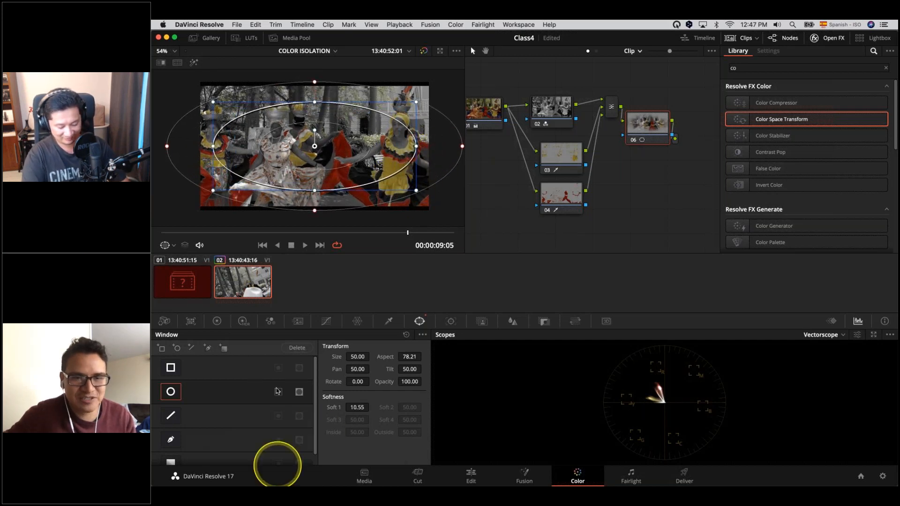
# Darken the vignette on node 06 with gamma at -0.08 and gain at 0.98, and make its window taller
pyautogui.click(217, 321)
pyautogui.moveTo(267, 440); pyautogui.dragTo(261, 443)
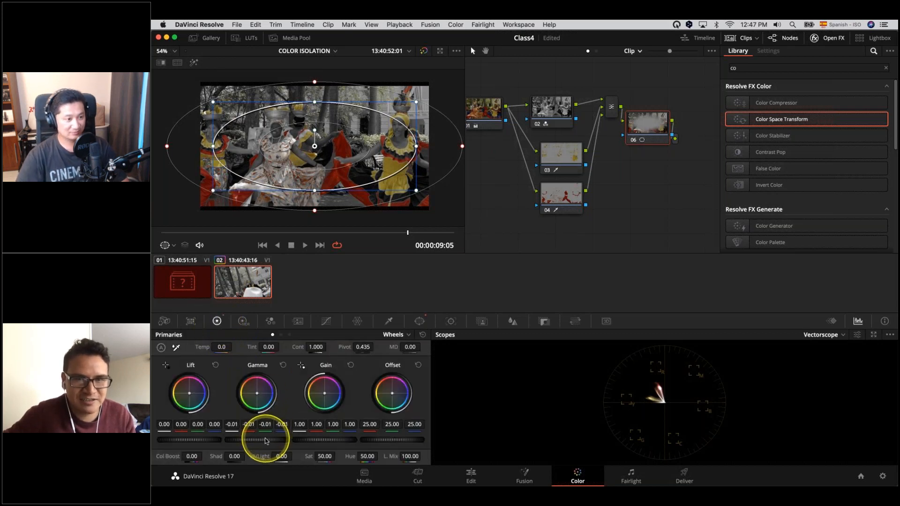
pyautogui.moveTo(331, 444); pyautogui.dragTo(248, 439)
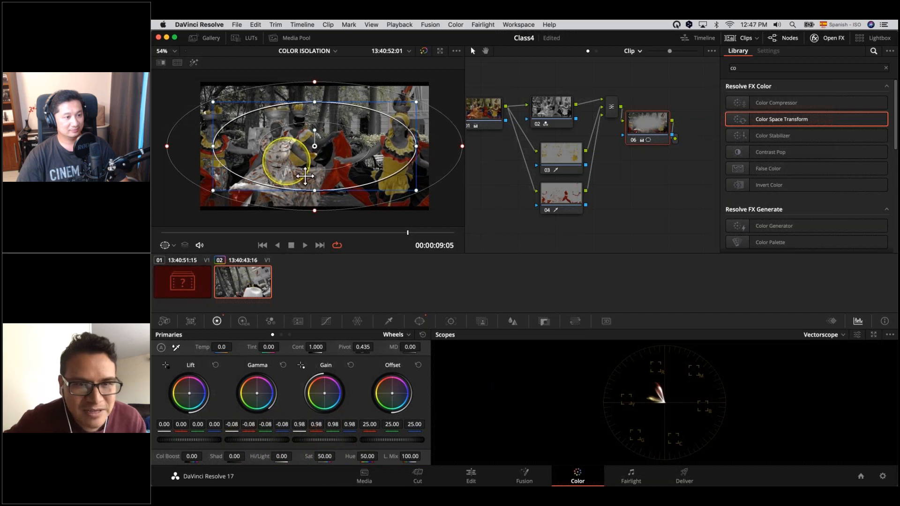
pyautogui.moveTo(315, 188); pyautogui.dragTo(312, 201)
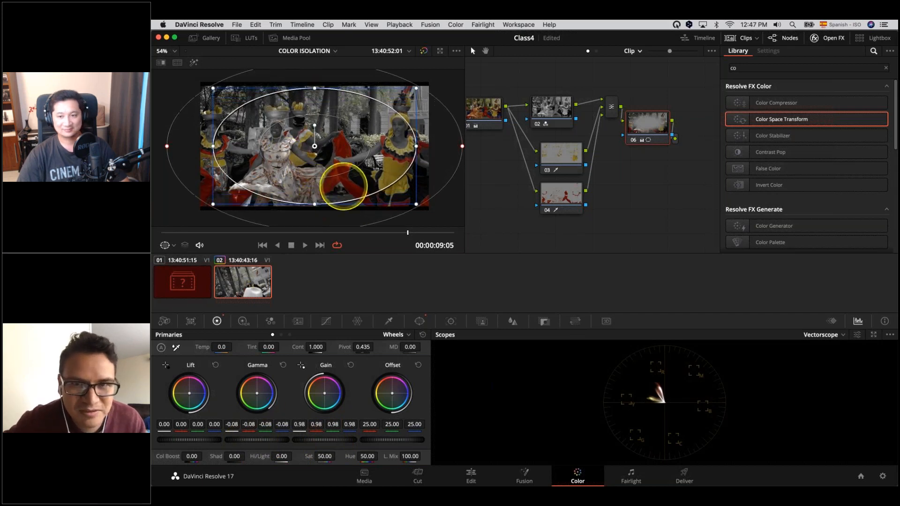
# Compare the ungraded dancers' shot with the finished color isolation grade by bypassing all grades
pyautogui.click(486, 114)
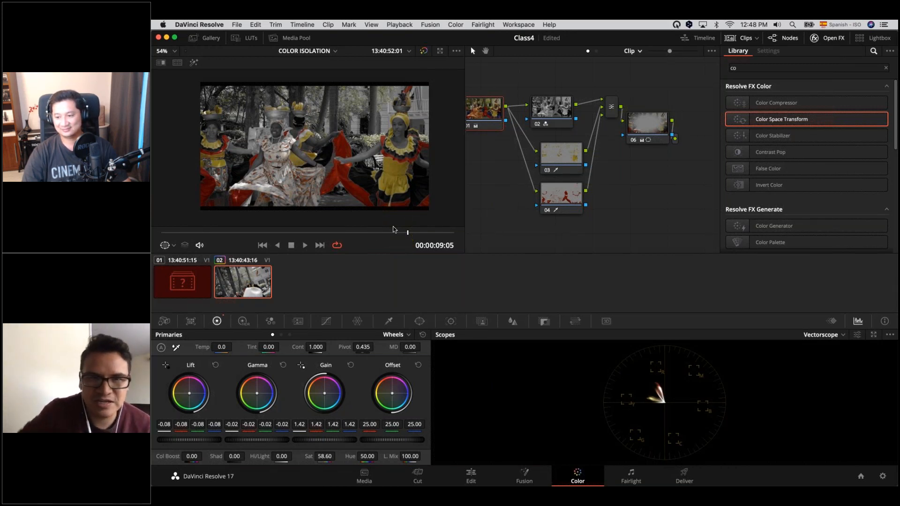
pyautogui.click(423, 50)
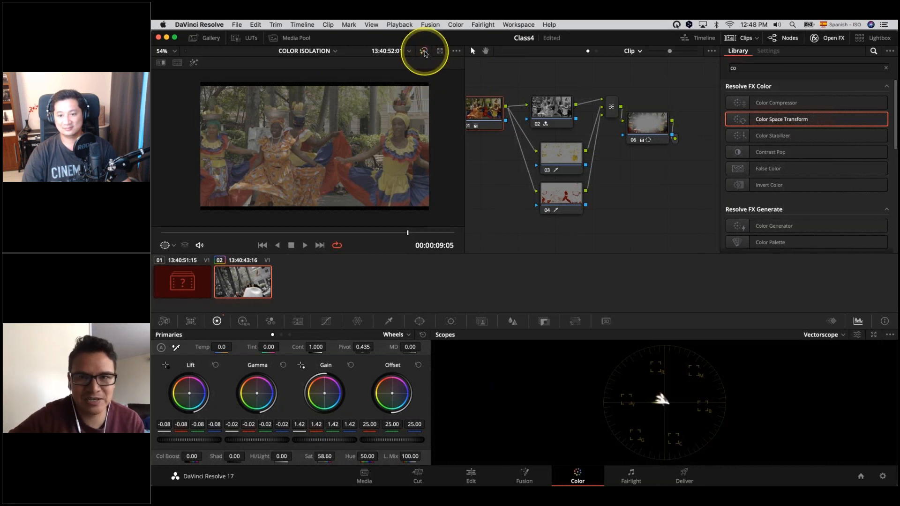
pyautogui.click(424, 52)
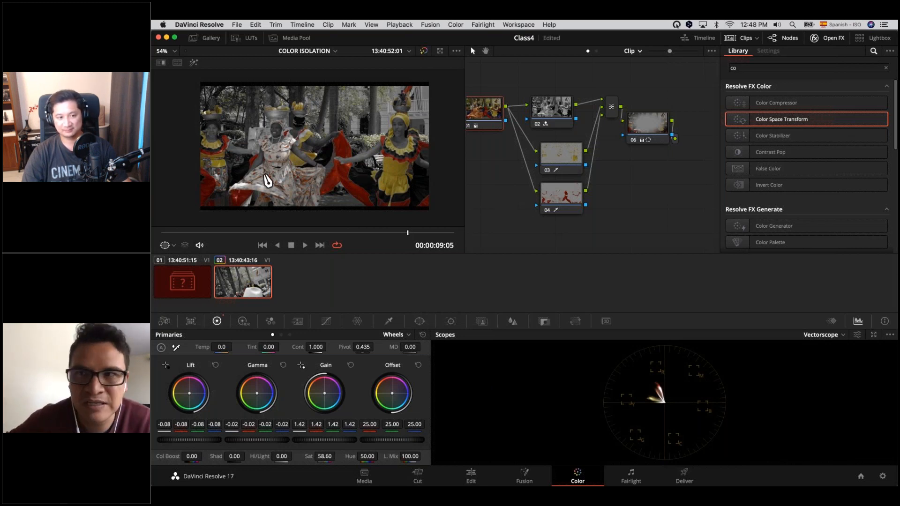
# Switch to the DAYBYNIGHT timeline
pyautogui.click(322, 51)
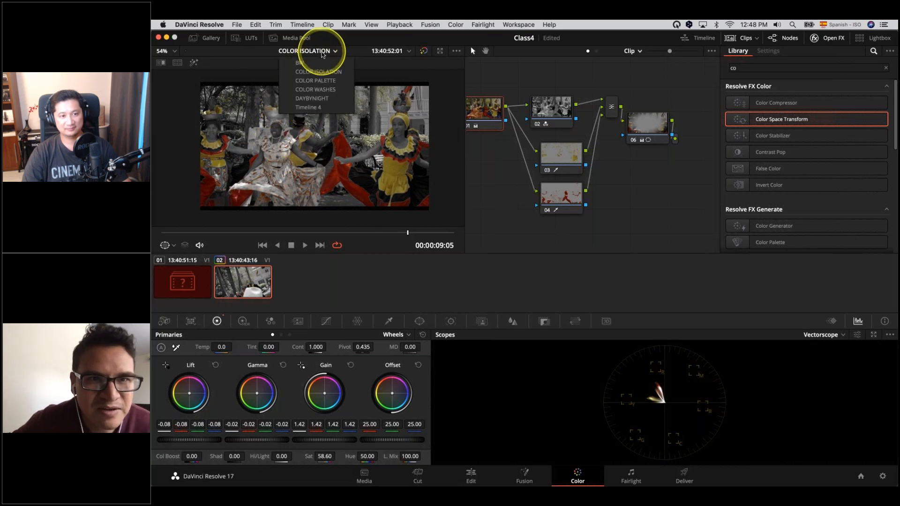
pyautogui.click(322, 98)
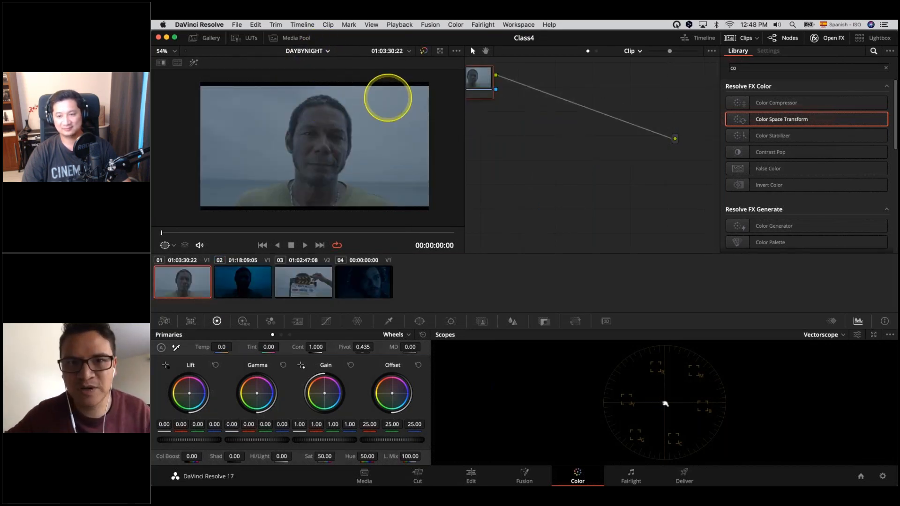
# Scrub through the ungraded daylight beach shot of the man to review its footage
pyautogui.moveTo(515, 119); pyautogui.dragTo(516, 136)
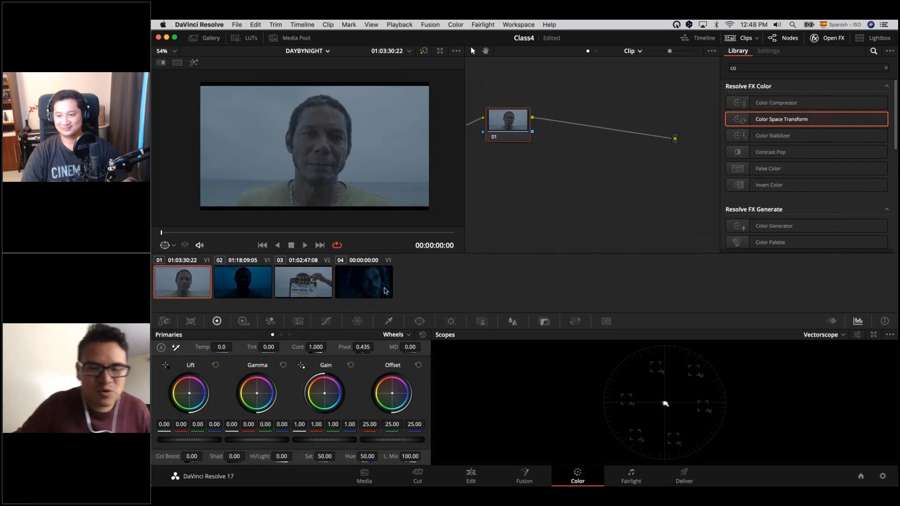
pyautogui.scroll(2, 337, 182)
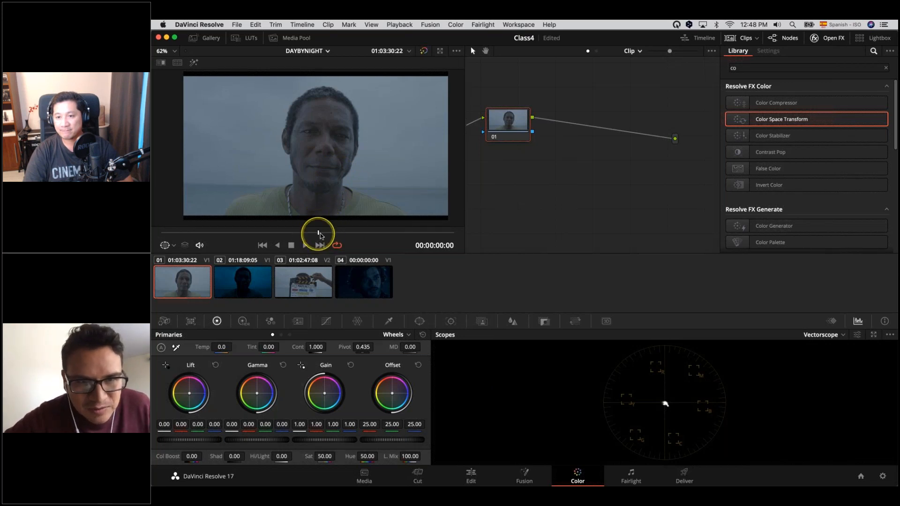
pyautogui.moveTo(317, 234); pyautogui.dragTo(388, 232)
pyautogui.moveTo(445, 237); pyautogui.dragTo(369, 234)
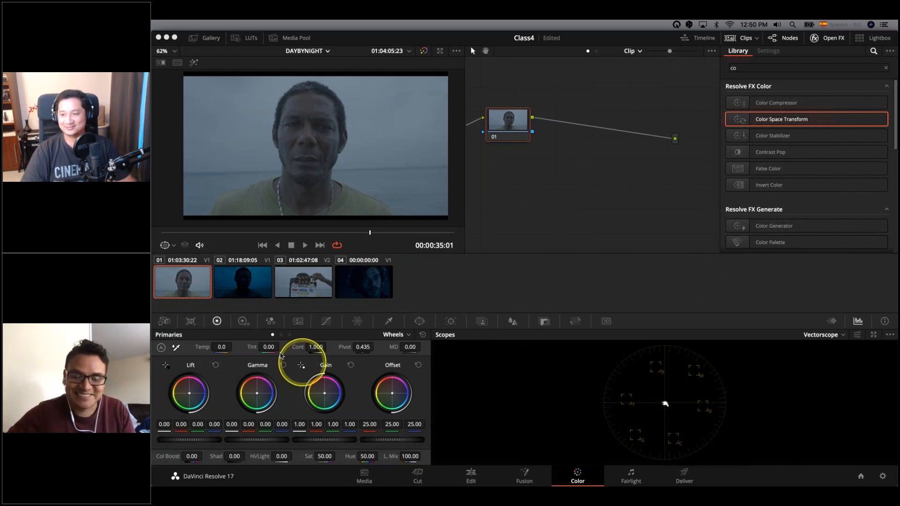
# Shift the slate clip on V2 further along the timeline to uncover the night reference shot, and bring that shot up for grading
pyautogui.click(326, 322)
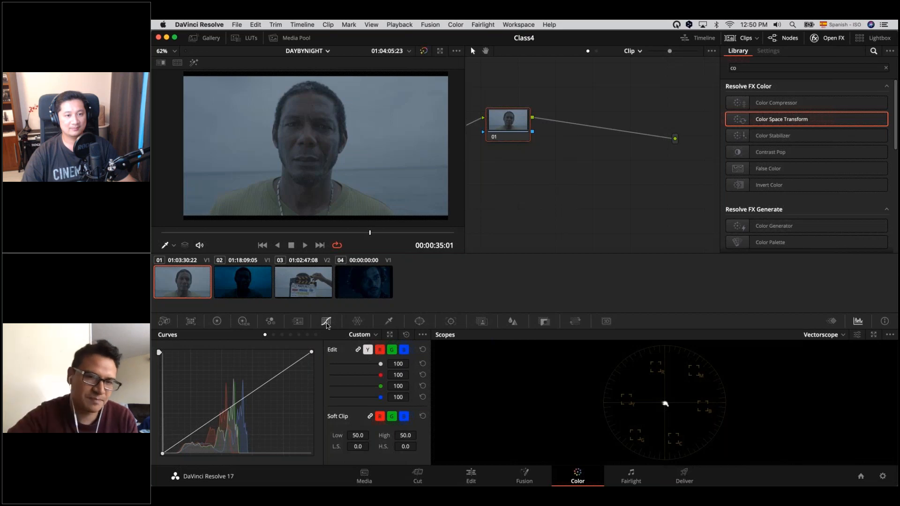
pyautogui.click(381, 284)
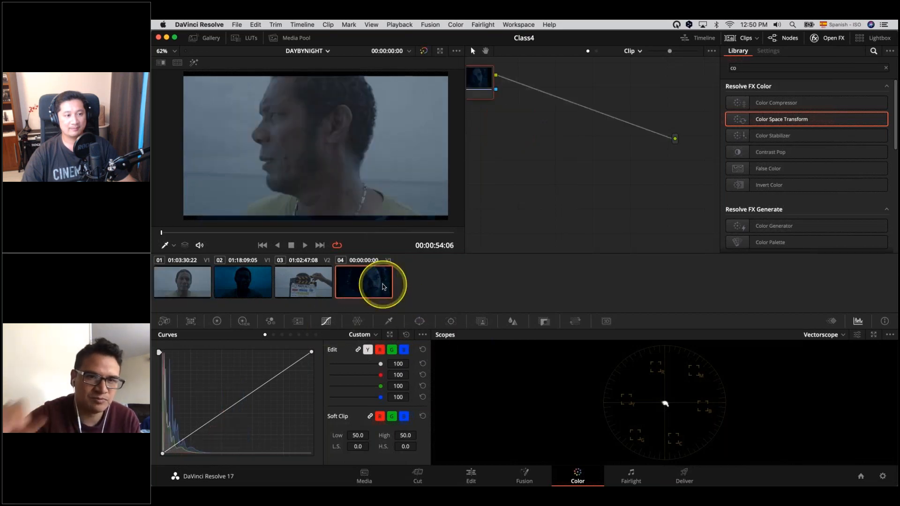
pyautogui.moveTo(394, 233)
pyautogui.mouseDown()
pyautogui.moveTo(367, 233)
pyautogui.moveTo(388, 233)
pyautogui.mouseUp()
pyautogui.click(471, 477)
pyautogui.moveTo(538, 302); pyautogui.dragTo(580, 313)
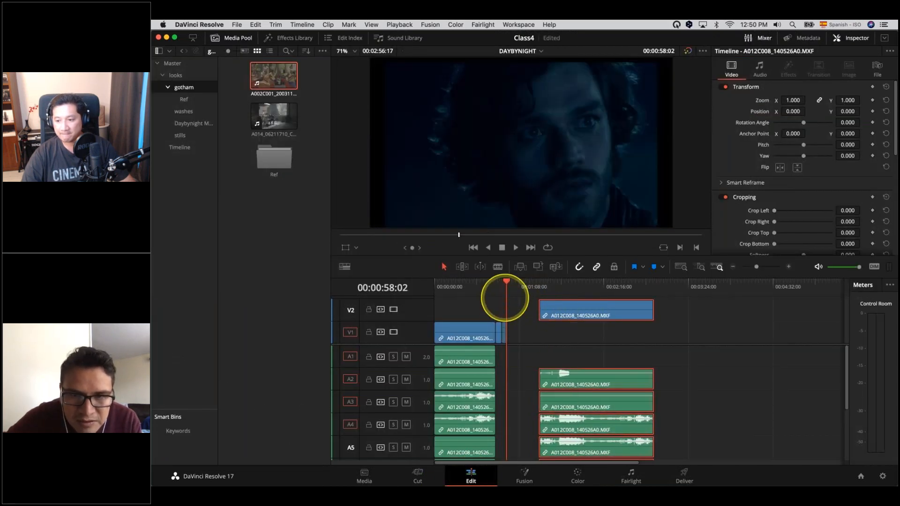
pyautogui.click(571, 472)
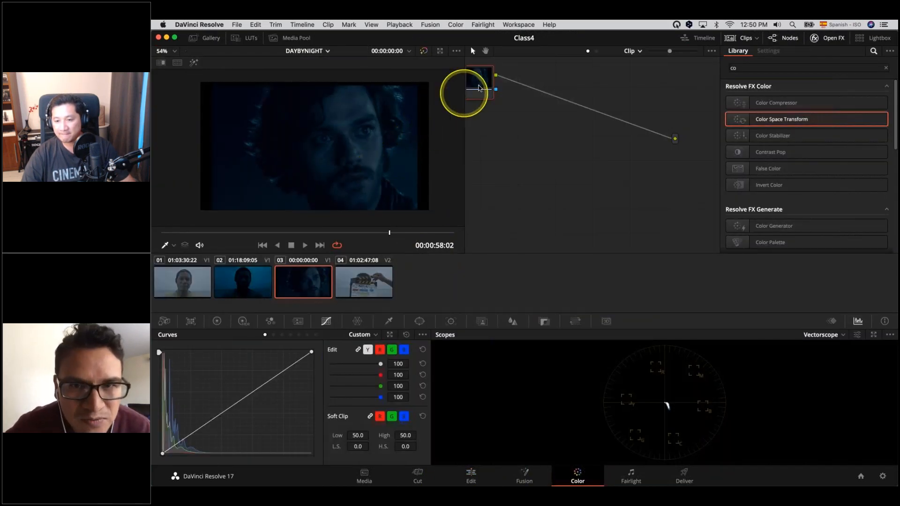
pyautogui.moveTo(531, 136); pyautogui.dragTo(531, 138)
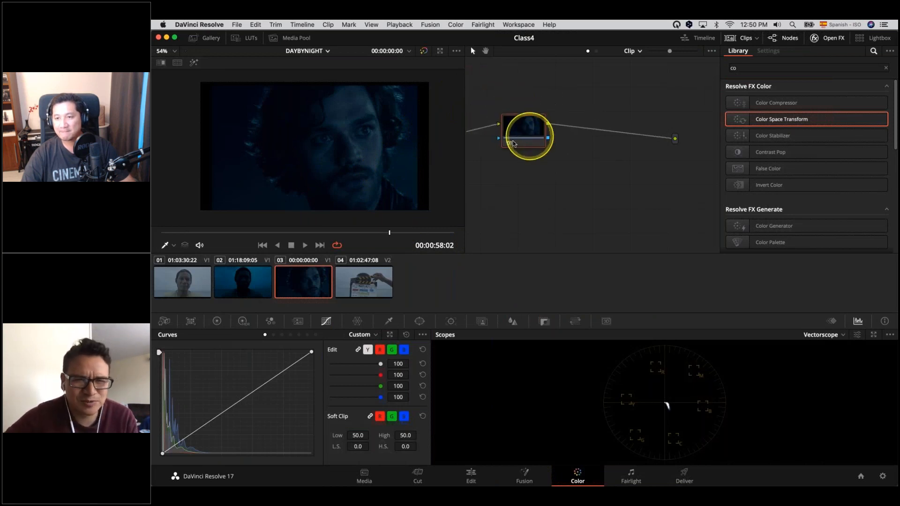
# Compare the night reference shot, the graded blue night version in clip 02 and the ungraded beach shot in clip 01
pyautogui.scroll(1, 401, 155)
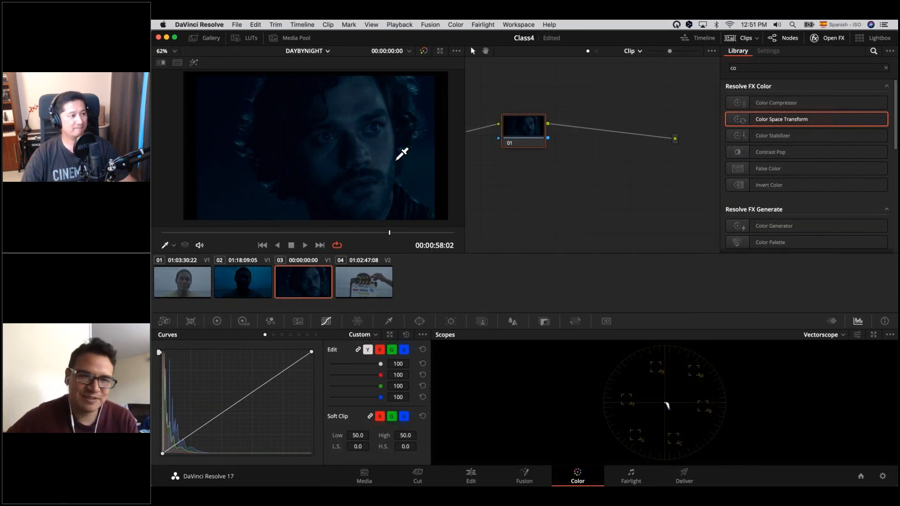
pyautogui.click(251, 279)
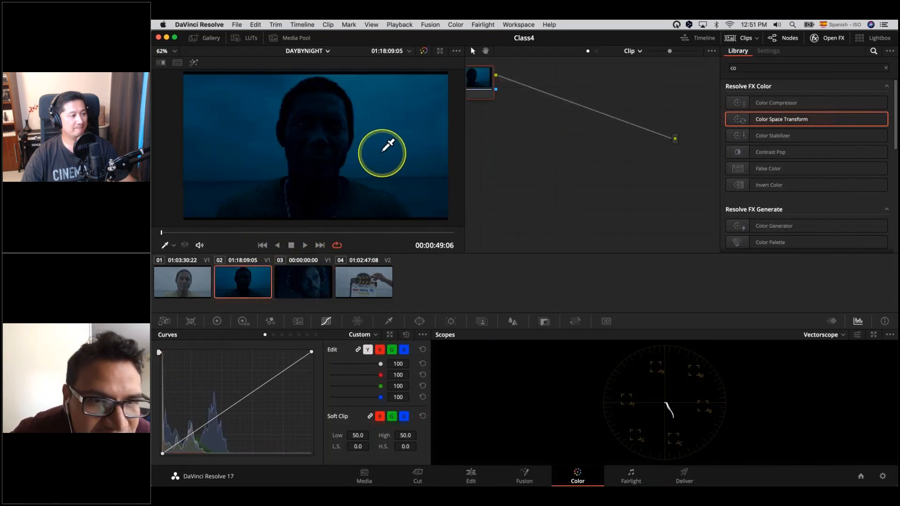
pyautogui.scroll(1, 382, 152)
pyautogui.scroll(-2, 382, 153)
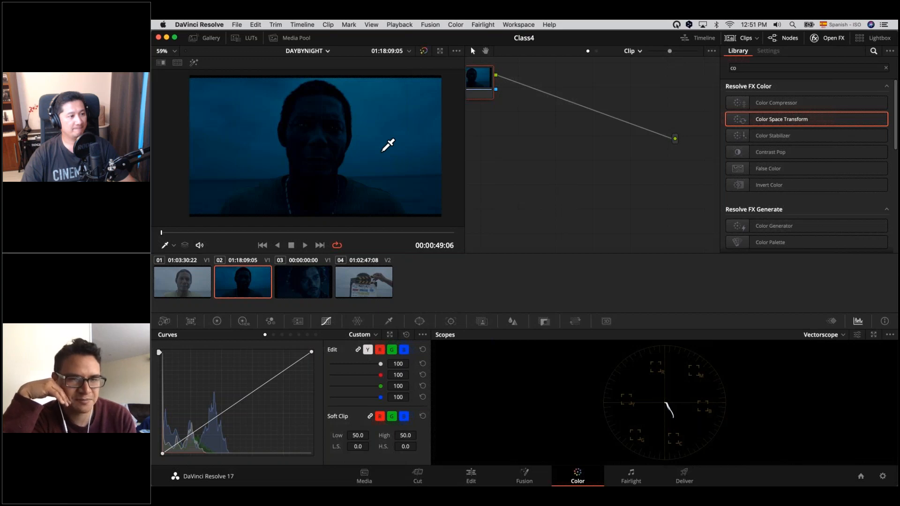
pyautogui.click(389, 157)
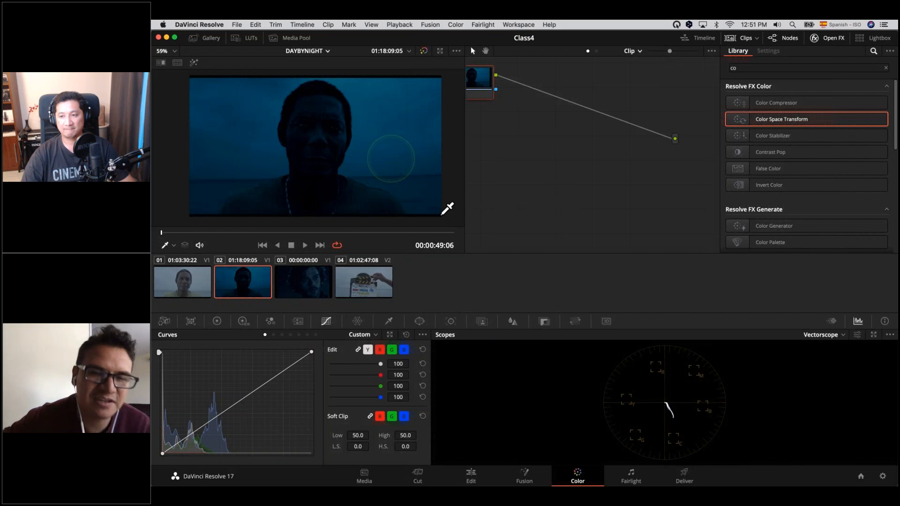
pyautogui.click(297, 281)
pyautogui.click(264, 281)
pyautogui.click(301, 280)
pyautogui.click(195, 283)
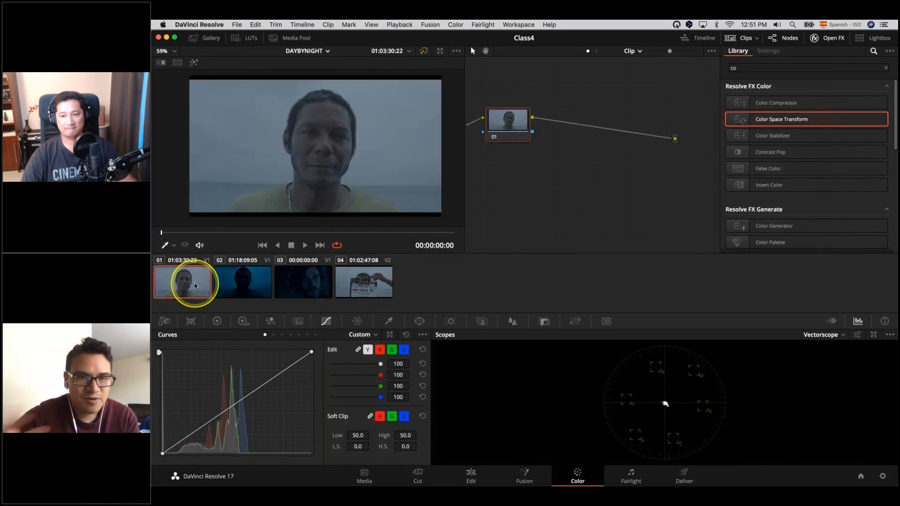
# Bring up the primary wheels for clip 01 and switch the scope to a waveform in Y mode
pyautogui.click(271, 322)
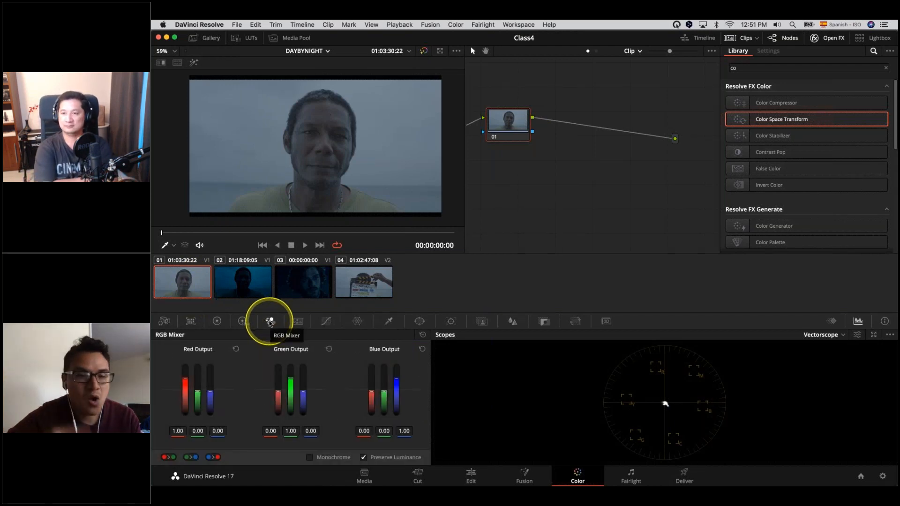
pyautogui.click(326, 321)
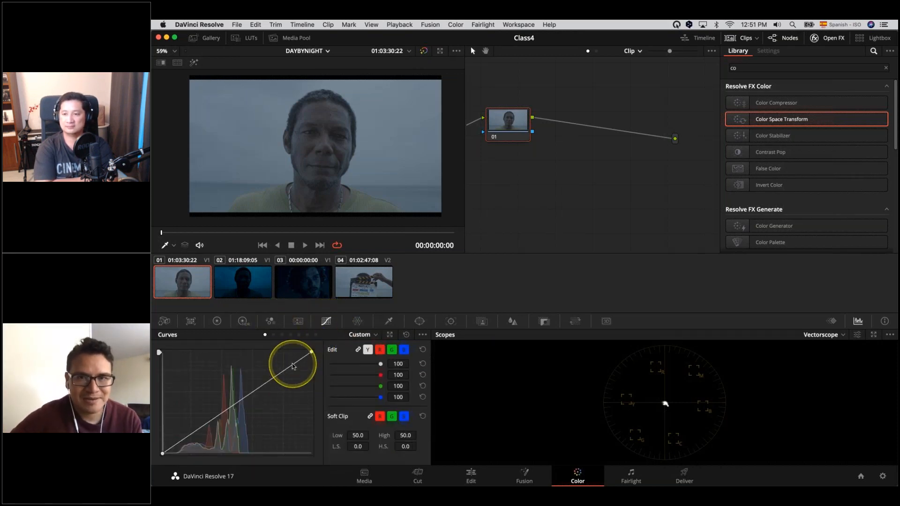
pyautogui.click(216, 321)
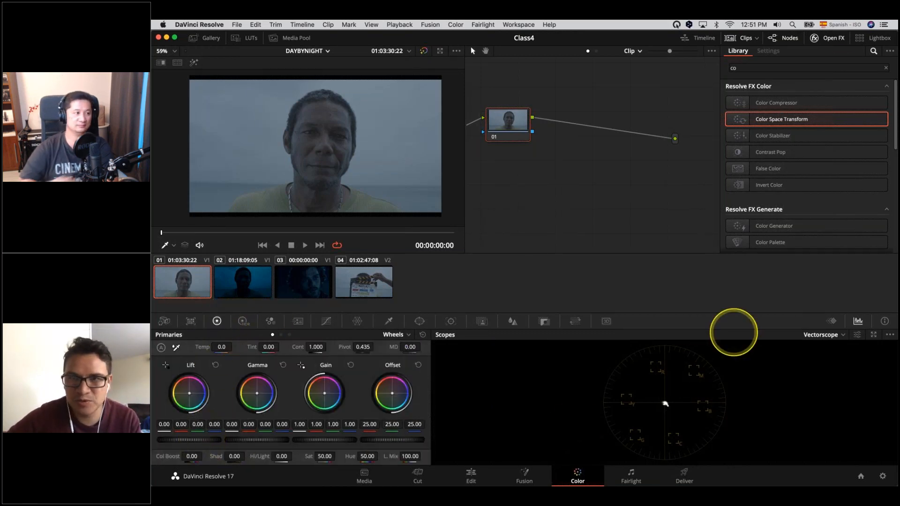
pyautogui.click(841, 335)
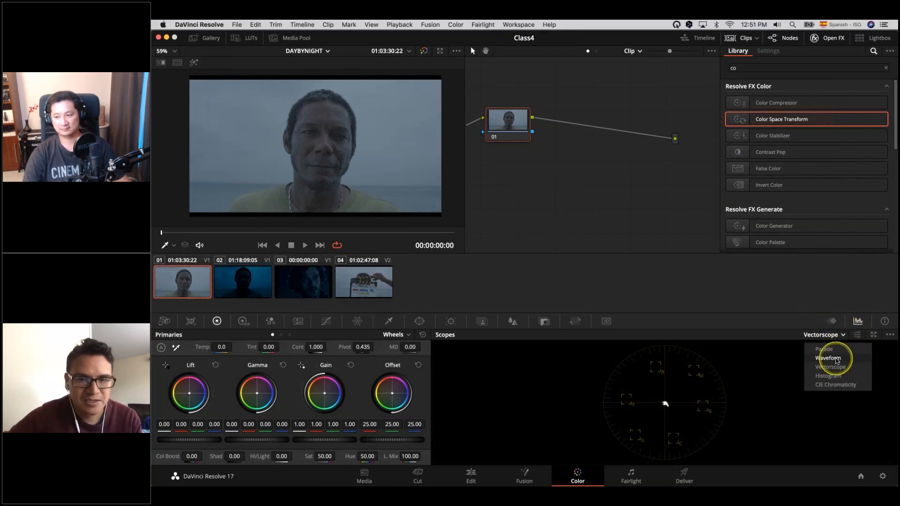
pyautogui.click(836, 359)
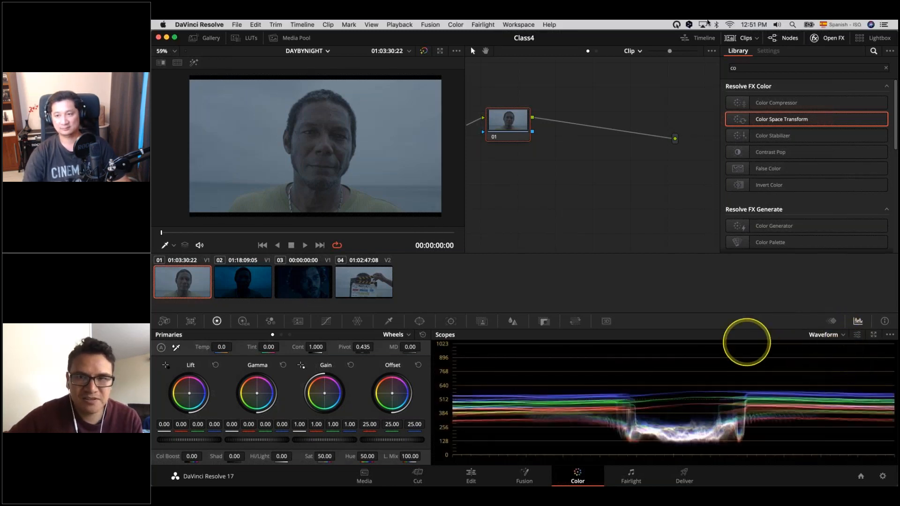
pyautogui.click(856, 335)
pyautogui.click(818, 277)
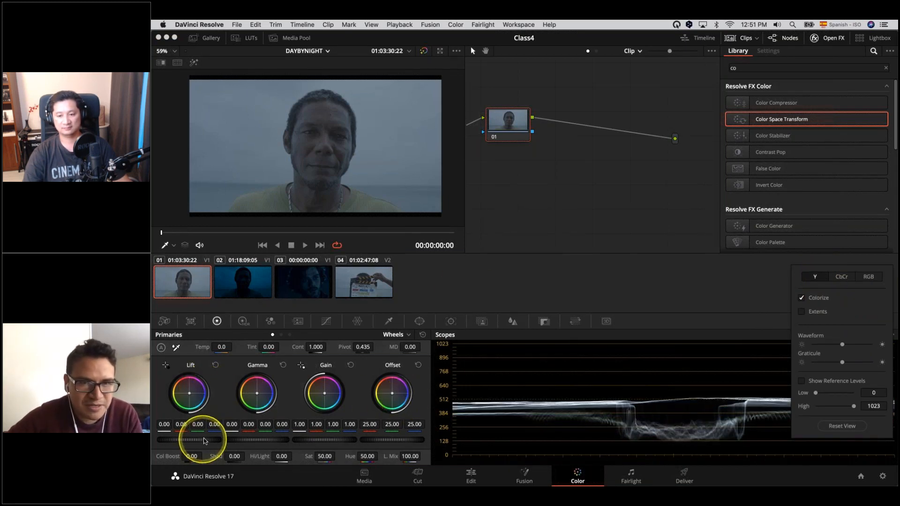
# Balance node 01 with temp 400, tint 16, lift -0.08, gamma -0.02 and gain 1.62
pyautogui.moveTo(200, 440); pyautogui.dragTo(196, 439)
pyautogui.moveTo(336, 441); pyautogui.dragTo(337, 439)
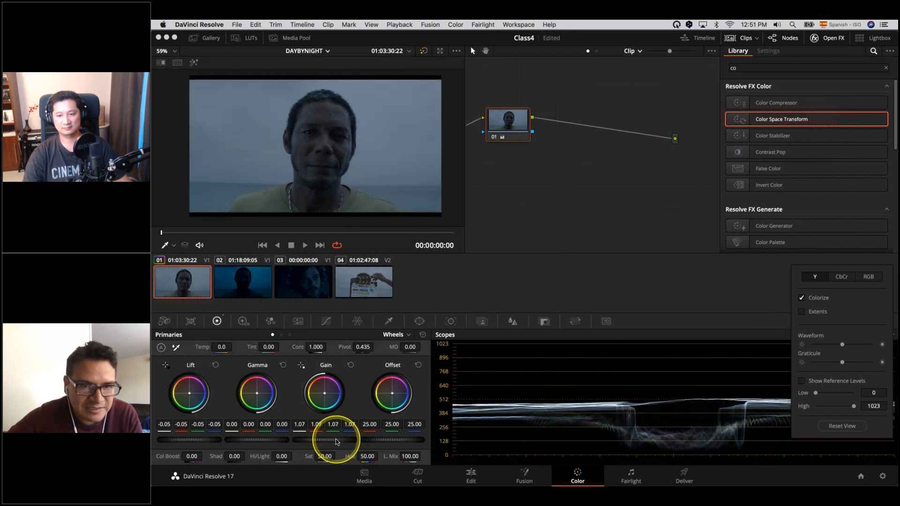
pyautogui.moveTo(267, 440); pyautogui.dragTo(206, 444)
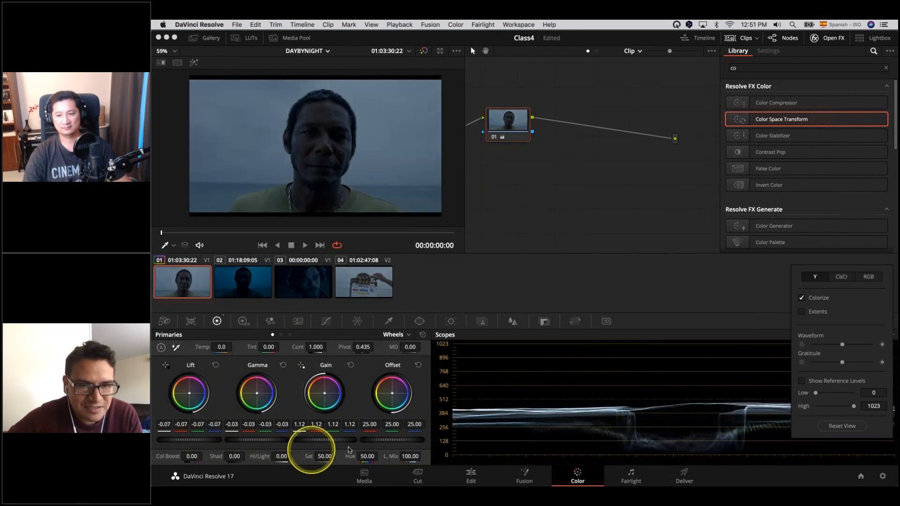
pyautogui.moveTo(334, 443); pyautogui.dragTo(350, 443)
pyautogui.moveTo(217, 347); pyautogui.dragTo(287, 344)
pyautogui.moveTo(221, 346); pyautogui.dragTo(220, 347)
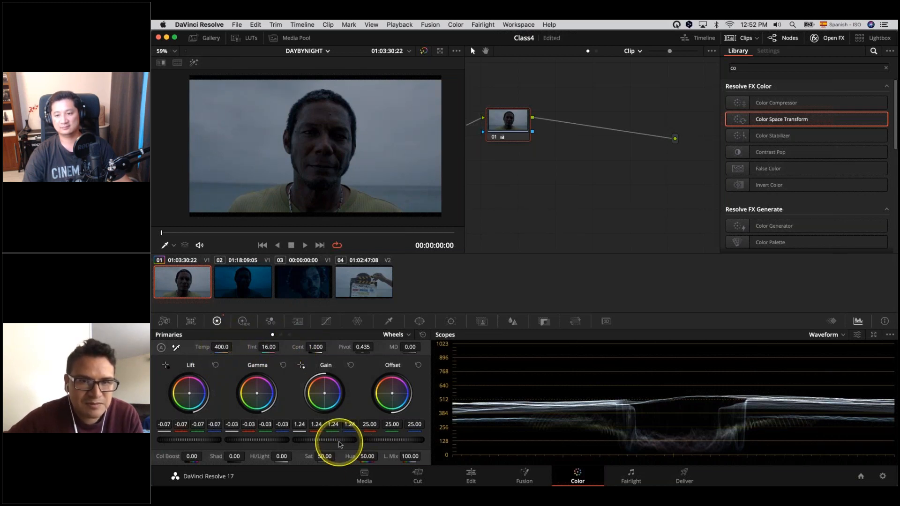
pyautogui.moveTo(340, 444); pyautogui.dragTo(340, 442)
pyautogui.moveTo(260, 441)
pyautogui.mouseDown()
pyautogui.moveTo(330, 443)
pyautogui.moveTo(263, 440)
pyautogui.mouseUp()
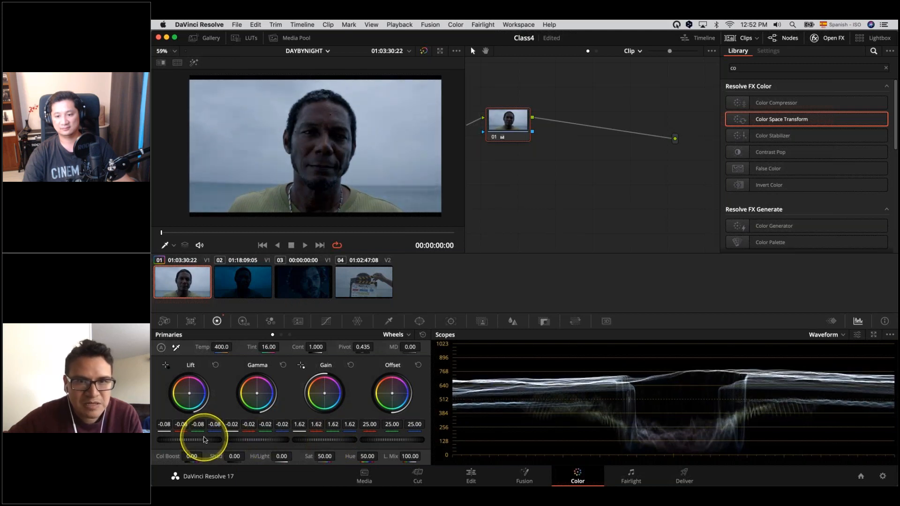
# Add serial node 02 and place it below node 01
pyautogui.hotkey('alt', 's')
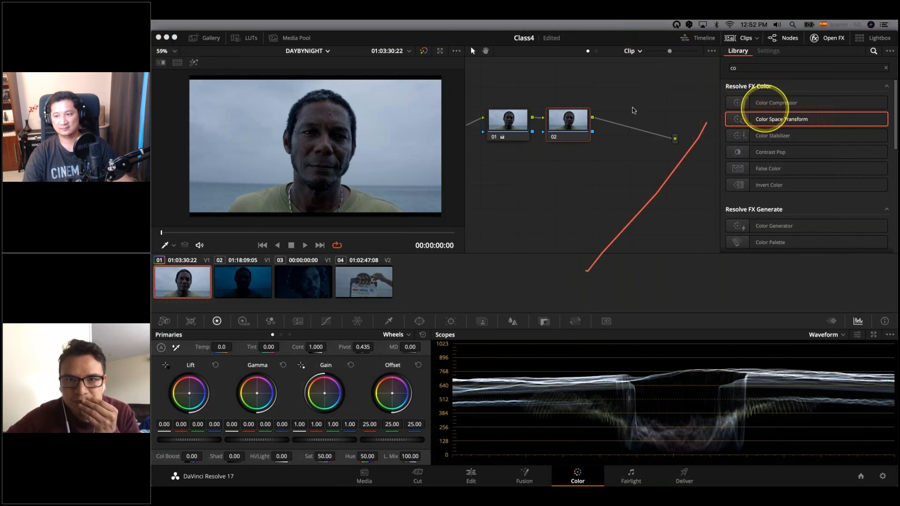
pyautogui.moveTo(564, 137); pyautogui.dragTo(534, 199)
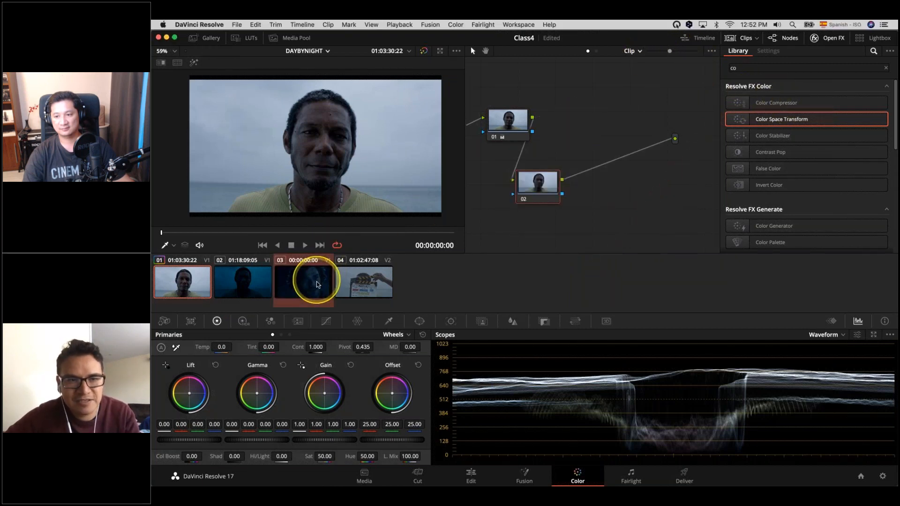
# Show clips 01 and 03 side by side in a Selected Clips split screen, and turn off Colorize for the waveform
pyautogui.click(177, 62)
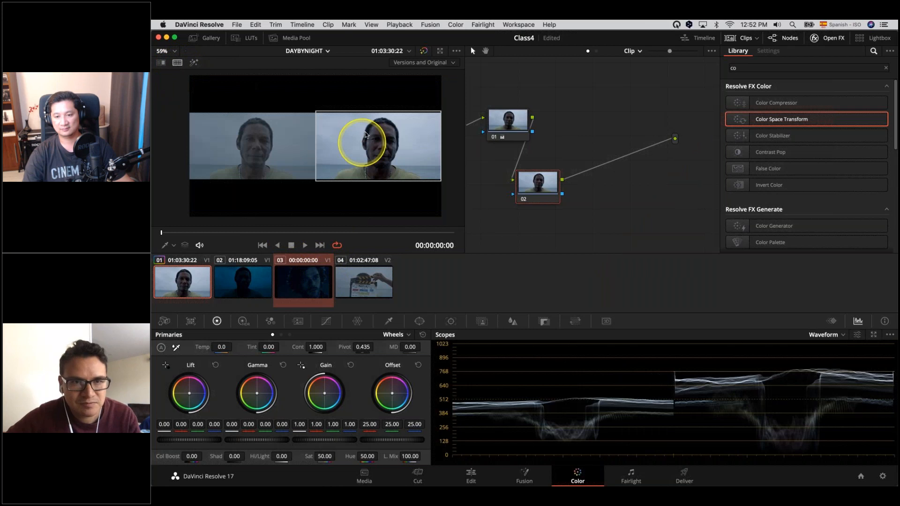
pyautogui.click(421, 62)
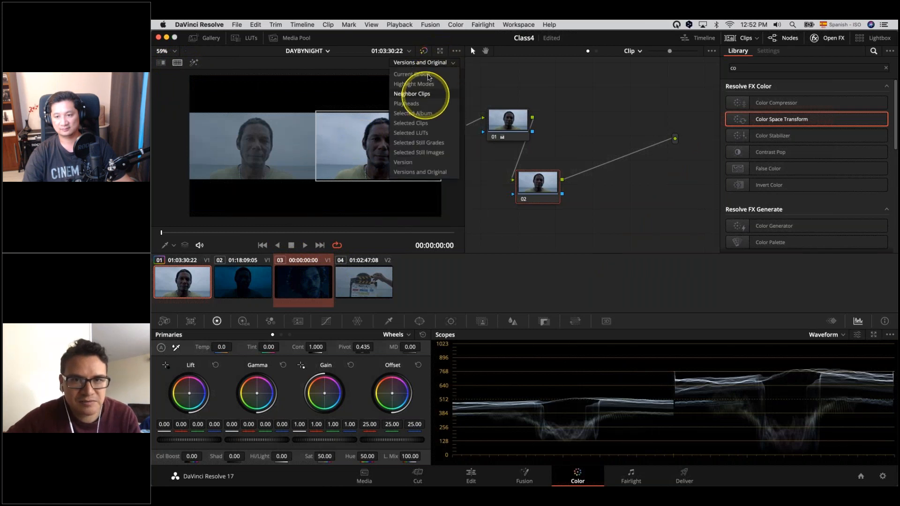
pyautogui.click(422, 124)
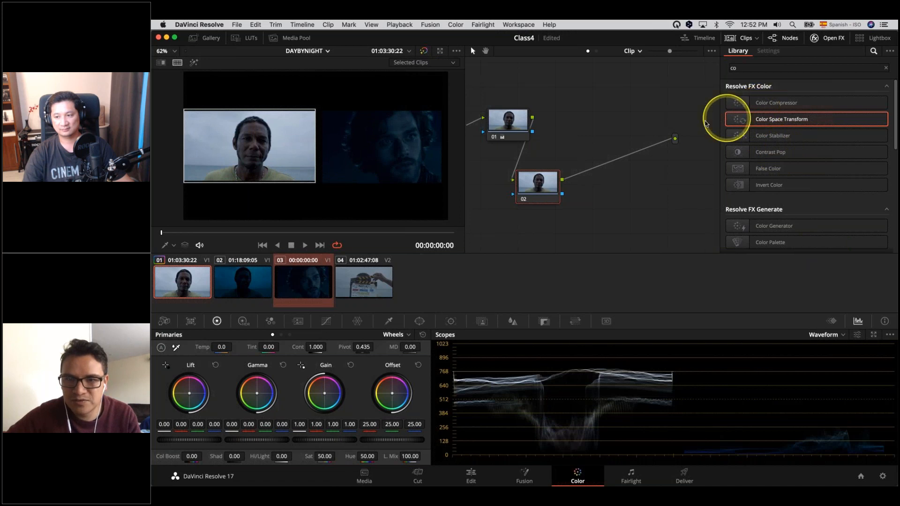
pyautogui.click(856, 335)
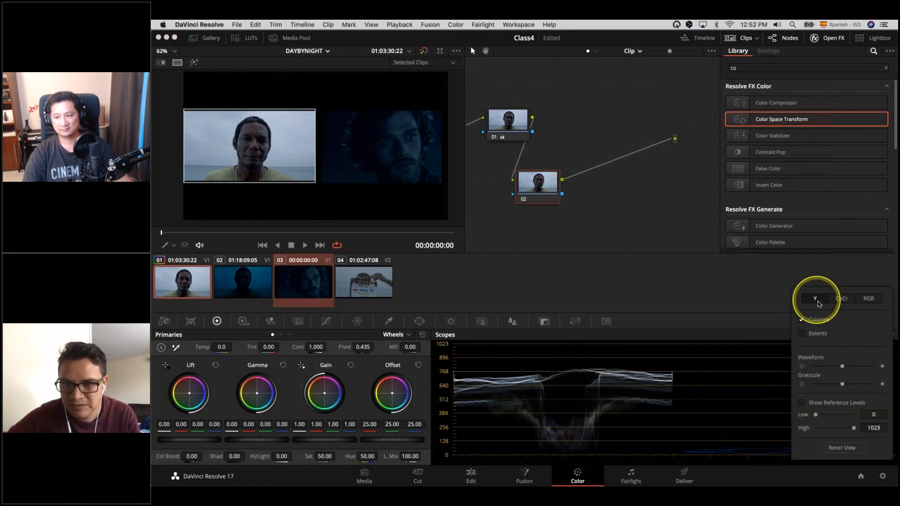
pyautogui.click(801, 320)
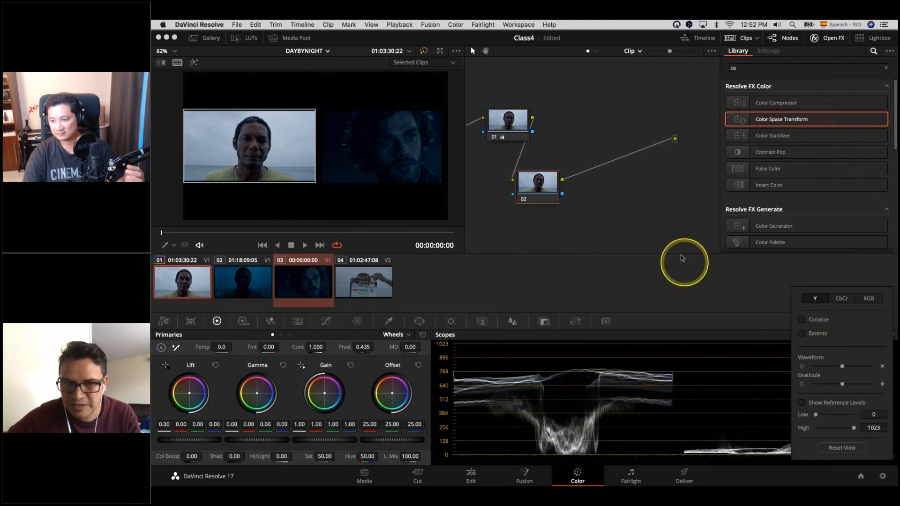
pyautogui.scroll(1, 356, 180)
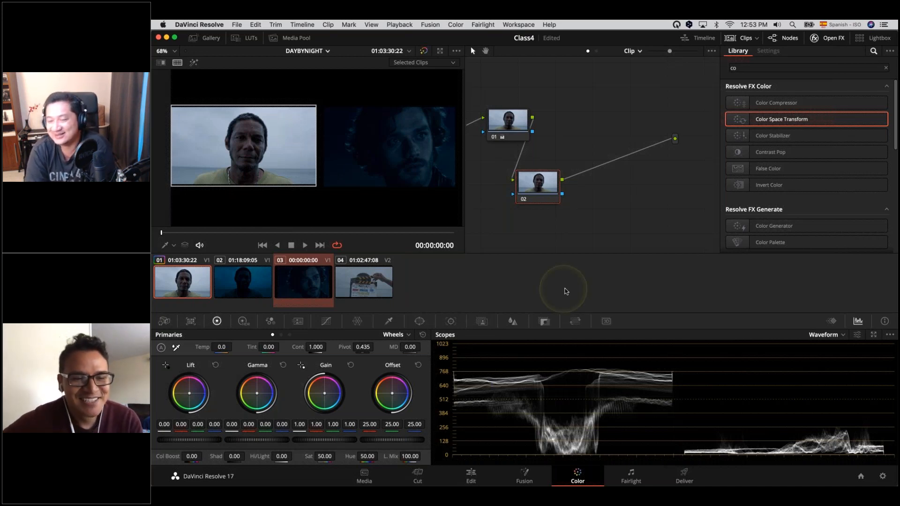
# Darken node 02 toward the night reference with lift -0.05, gamma -0.10 and gain 0.58
pyautogui.moveTo(252, 439); pyautogui.dragTo(254, 439)
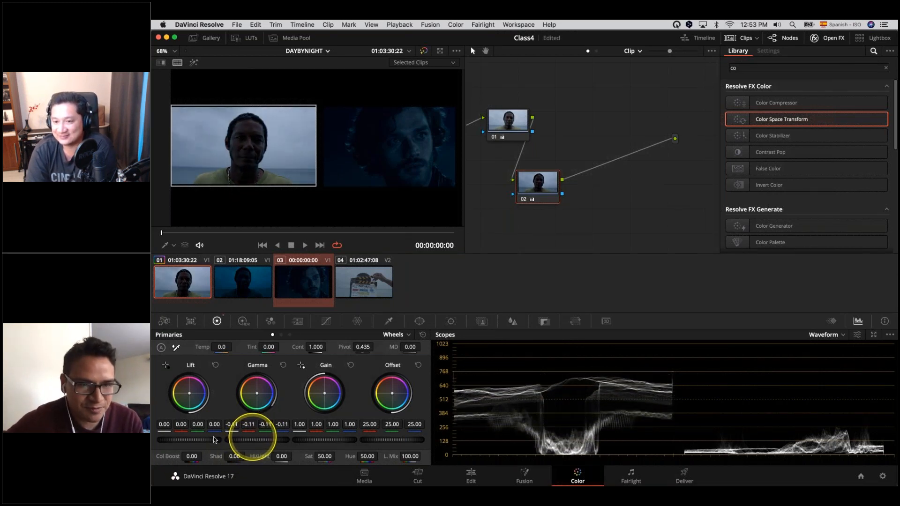
pyautogui.moveTo(196, 441); pyautogui.dragTo(194, 441)
pyautogui.moveTo(322, 444); pyautogui.dragTo(321, 445)
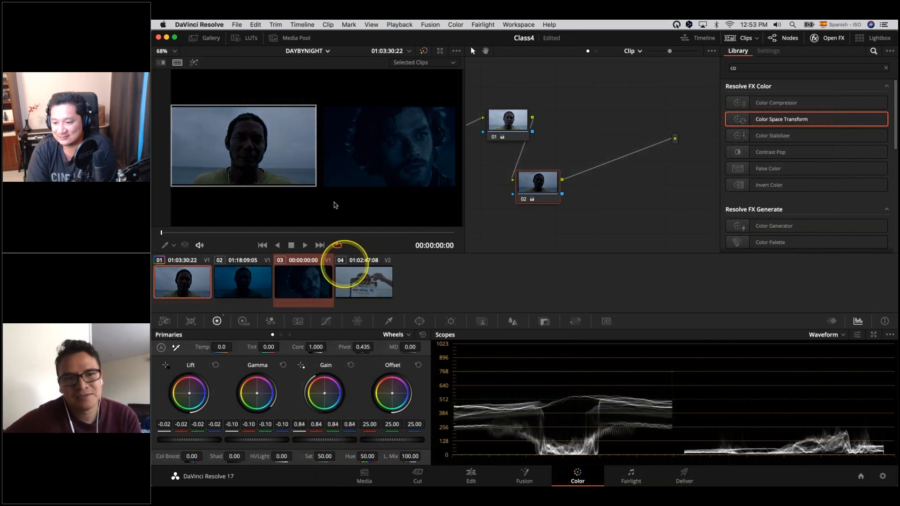
pyautogui.scroll(1, 331, 198)
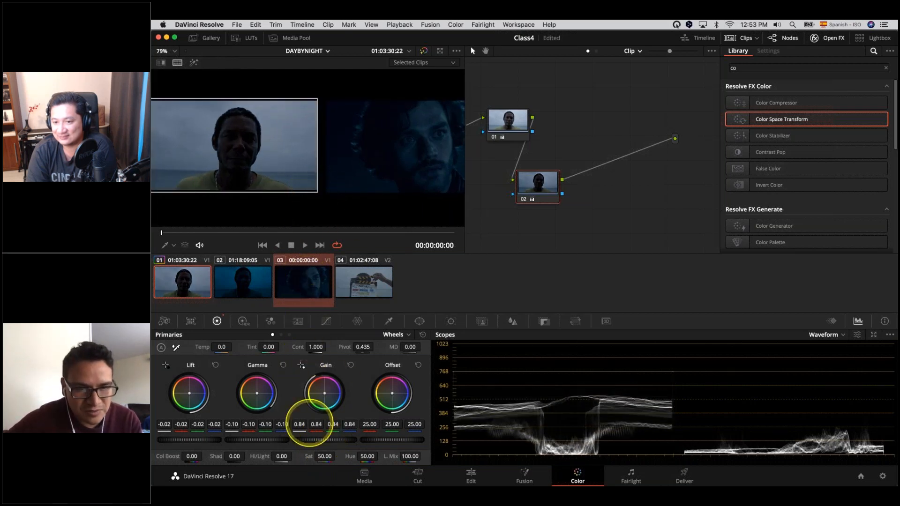
pyautogui.moveTo(196, 439); pyautogui.dragTo(193, 439)
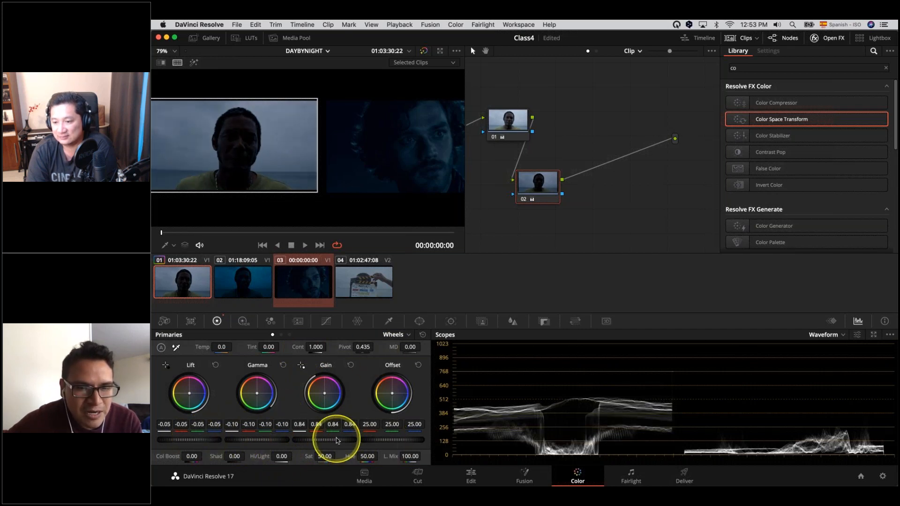
pyautogui.moveTo(335, 440); pyautogui.dragTo(335, 439)
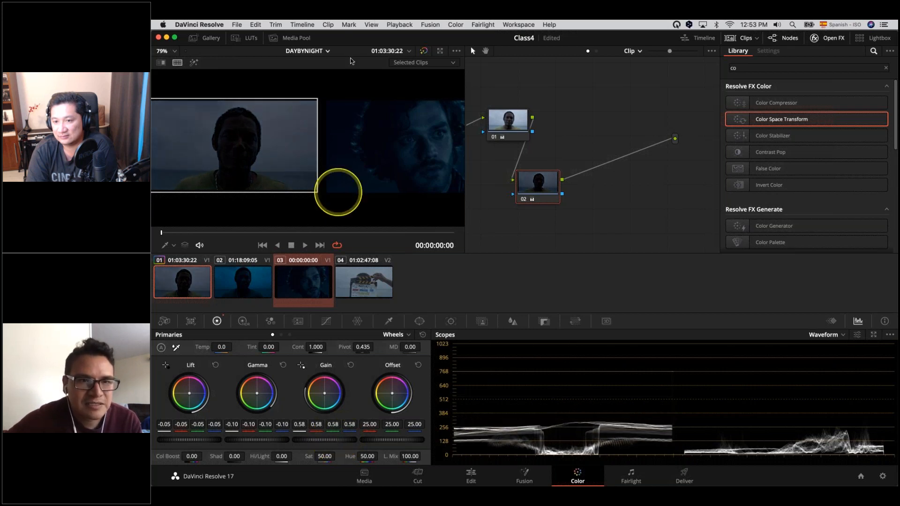
# Widen the viewer to fit both compared shots and hide the Open FX library
pyautogui.scroll(2, 339, 190)
pyautogui.moveTo(465, 52); pyautogui.dragTo(589, 60)
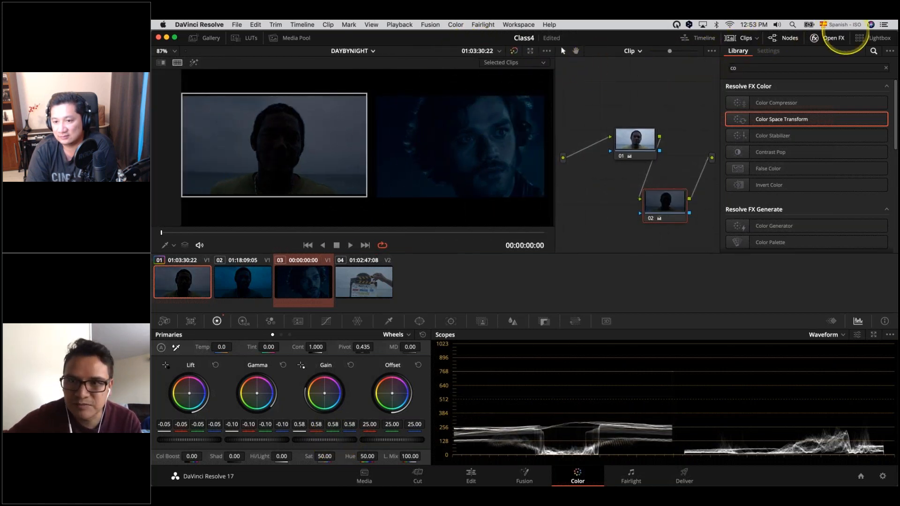
pyautogui.click(838, 38)
# Refine node 02's primaries to lift -0.17, gamma -0.07 and gain 0.61
pyautogui.moveTo(289, 434); pyautogui.dragTo(257, 443)
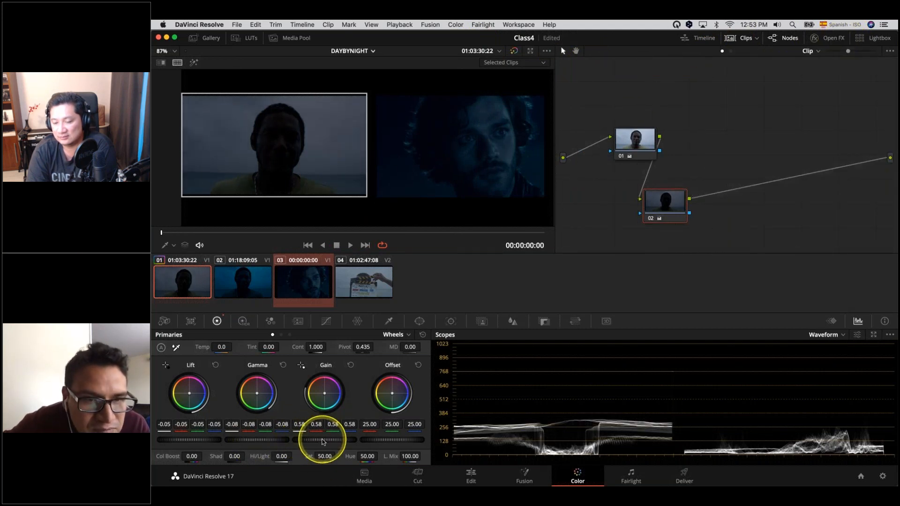
pyautogui.moveTo(322, 442); pyautogui.dragTo(326, 442)
pyautogui.moveTo(194, 442); pyautogui.dragTo(179, 444)
pyautogui.moveTo(273, 441); pyautogui.dragTo(275, 441)
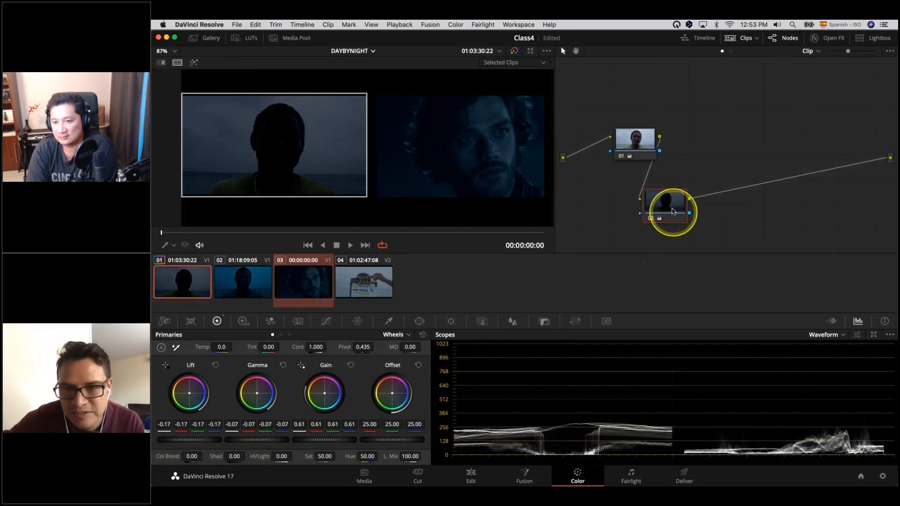
# Switch the scope to a vectorscope and tint node 02's gain toward blue with red 0.48, green 0.64 and blue 0.67
pyautogui.click(838, 334)
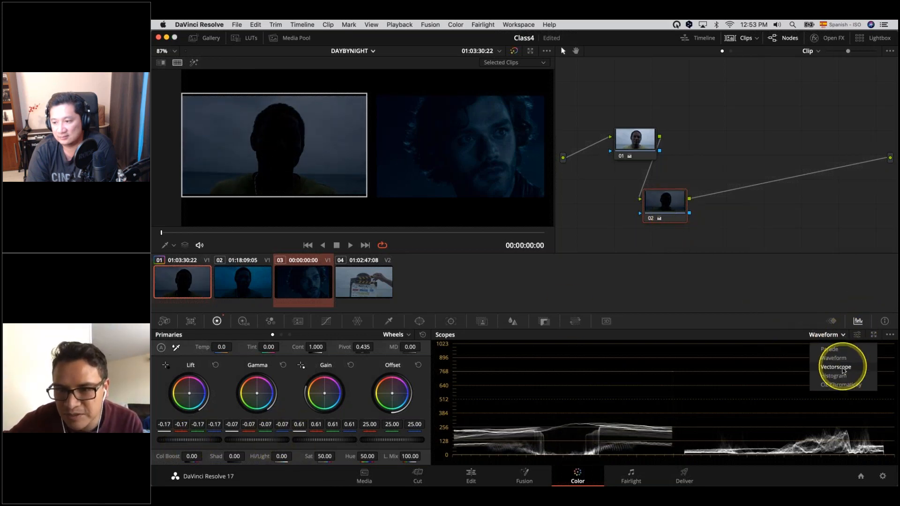
pyautogui.click(835, 367)
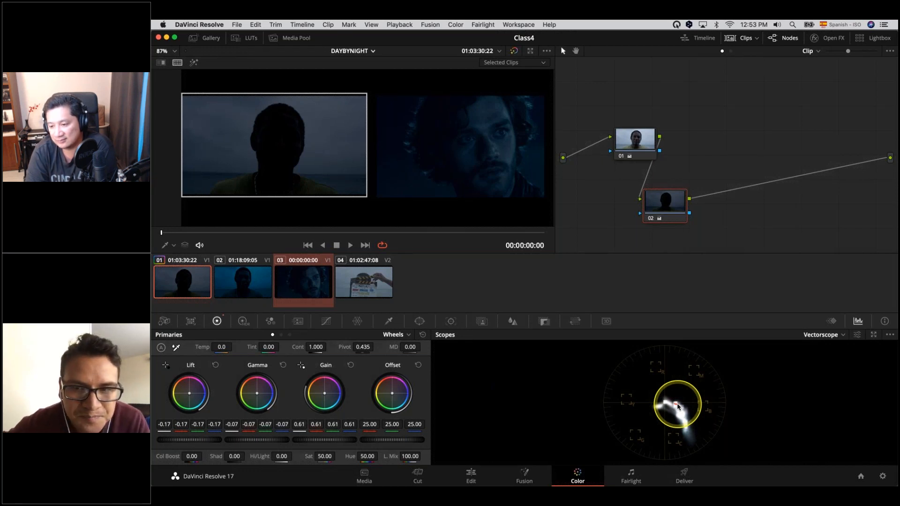
pyautogui.moveTo(664, 202); pyautogui.dragTo(693, 185)
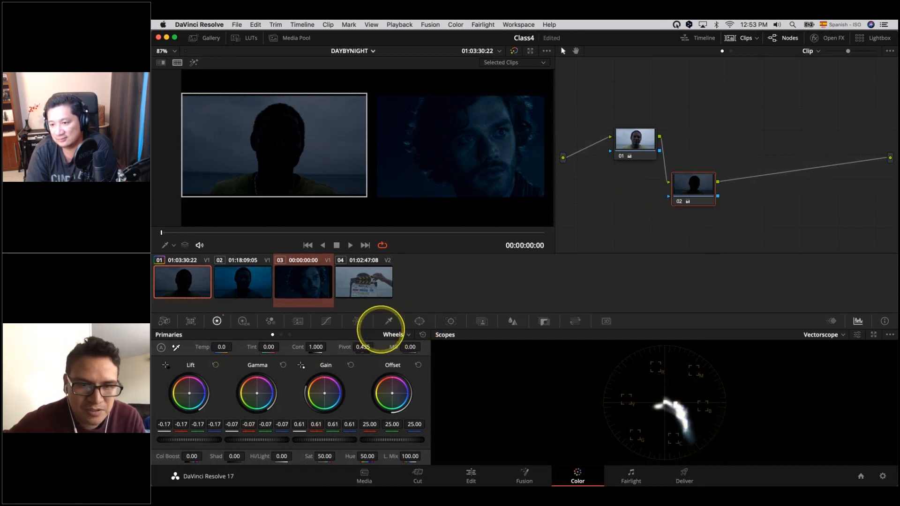
pyautogui.moveTo(359, 376)
pyautogui.mouseDown()
pyautogui.moveTo(369, 370)
pyautogui.moveTo(308, 387)
pyautogui.moveTo(338, 380)
pyautogui.moveTo(305, 373)
pyautogui.moveTo(311, 391)
pyautogui.moveTo(341, 404)
pyautogui.moveTo(325, 400)
pyautogui.mouseUp()
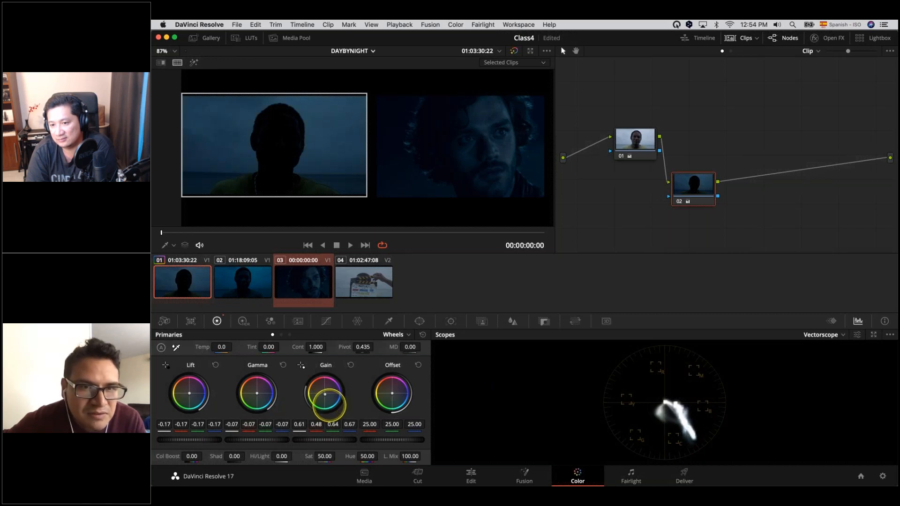
pyautogui.scroll(2, 309, 182)
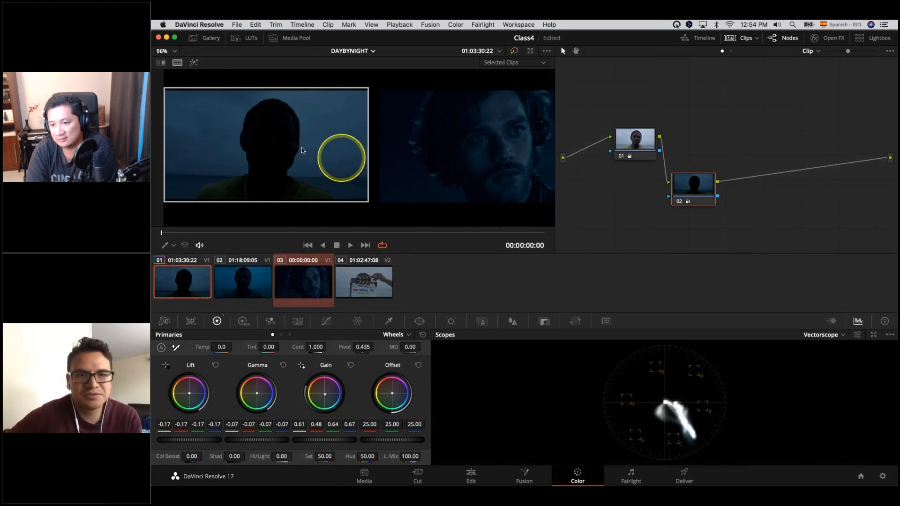
# Compare the beach shot with the grades of nodes 01 and 02 switched off and on
pyautogui.click(632, 149)
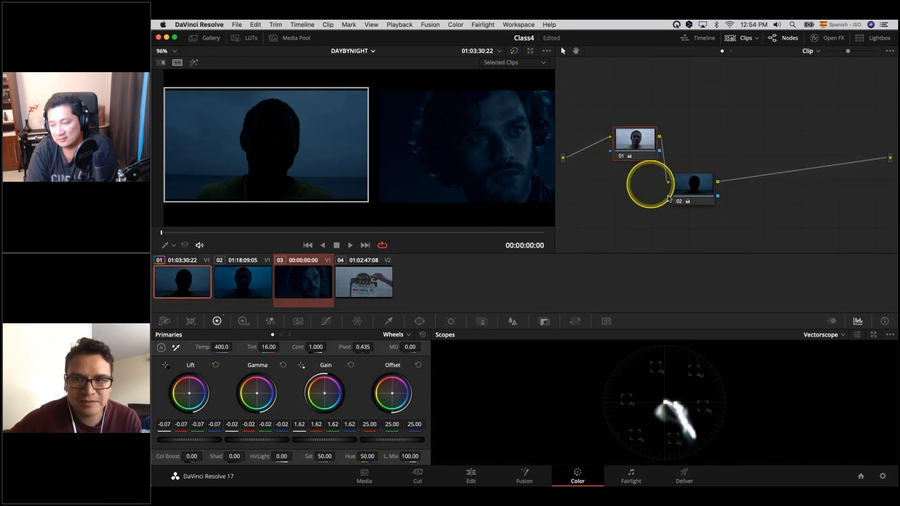
pyautogui.click(679, 202)
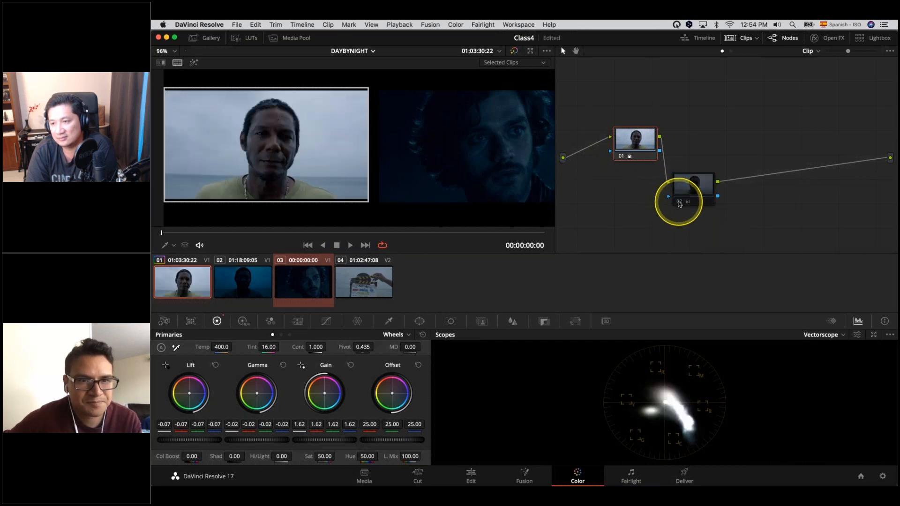
pyautogui.click(679, 202)
pyautogui.click(679, 202)
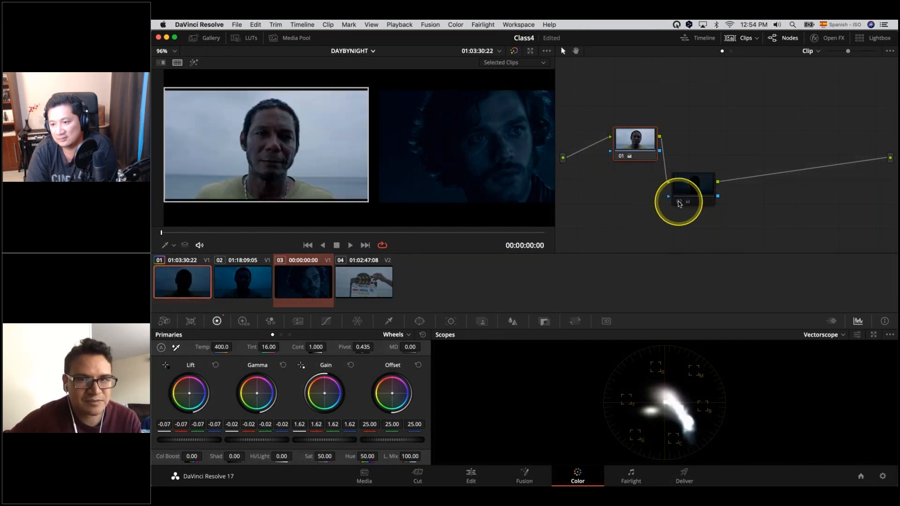
pyautogui.click(679, 202)
pyautogui.scroll(-2, 438, 183)
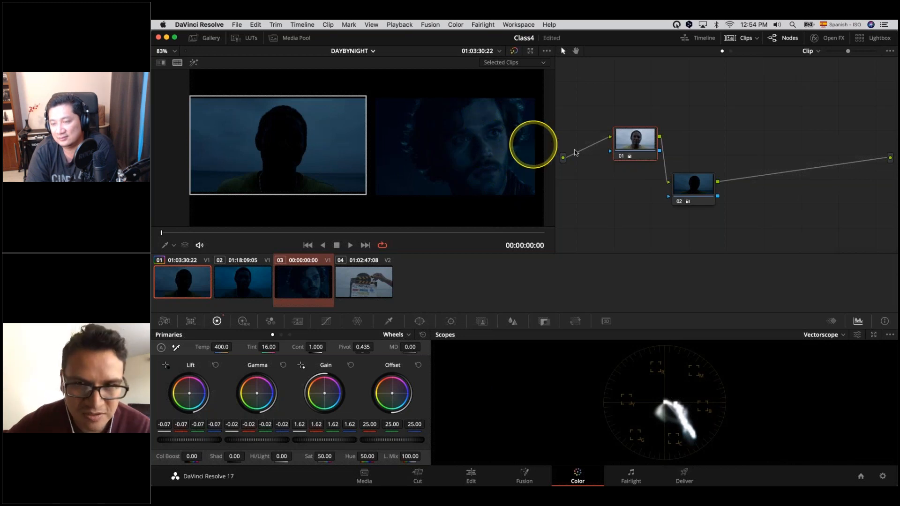
pyautogui.click(678, 201)
pyautogui.click(621, 156)
pyautogui.click(620, 157)
pyautogui.click(621, 157)
pyautogui.click(621, 157)
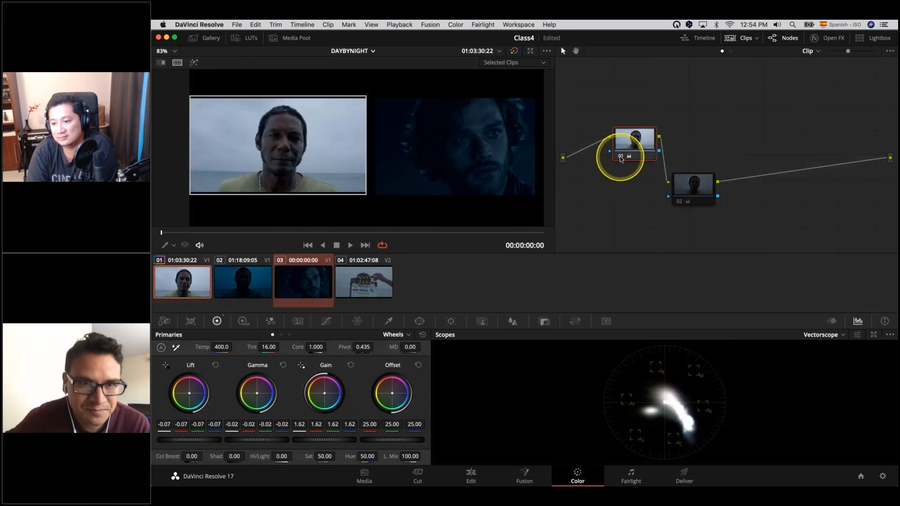
pyautogui.click(679, 202)
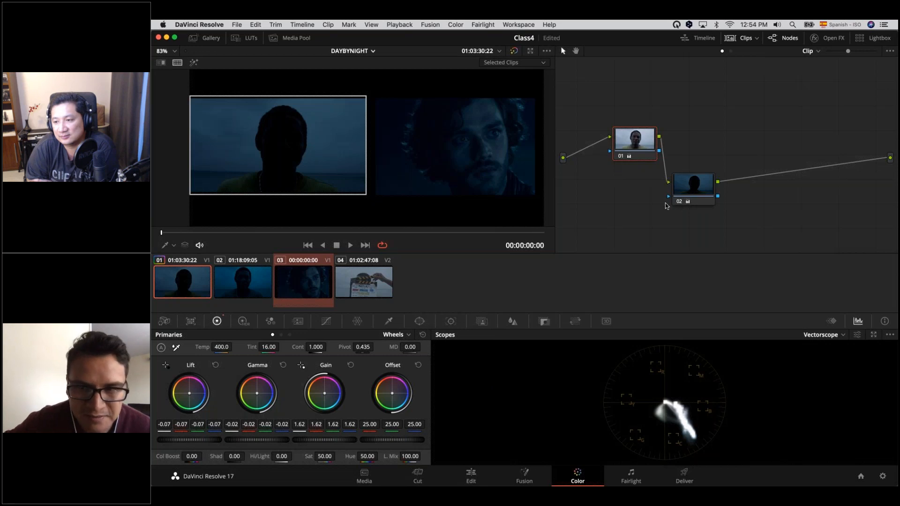
# Move node 02 level with node 01 and add layer node 03 beneath it
pyautogui.moveTo(681, 192); pyautogui.dragTo(685, 151)
pyautogui.click(812, 148)
pyautogui.rightClick(696, 154)
pyautogui.moveTo(724, 199)
pyautogui.click(788, 227)
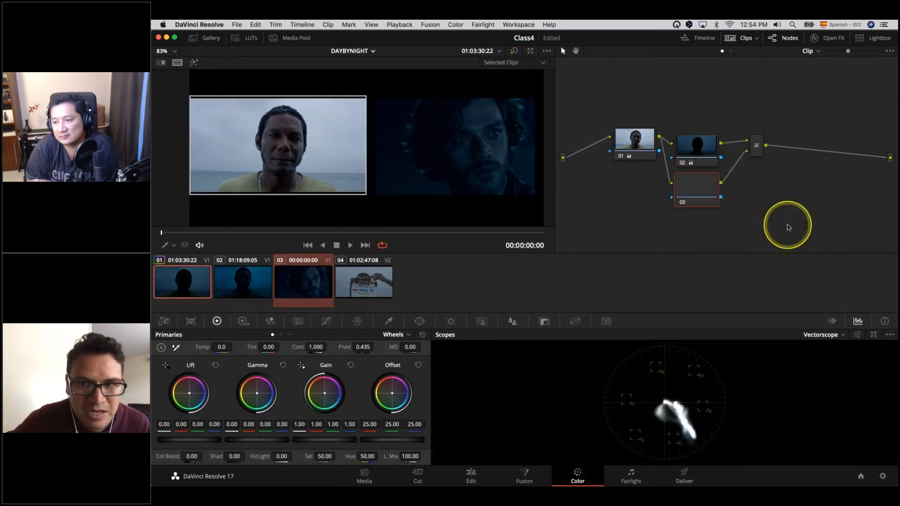
# Add a circular window on node 03 around the man's face with size 40.97, aspect 40.99 and softness 13.14
pyautogui.click(419, 322)
pyautogui.click(170, 392)
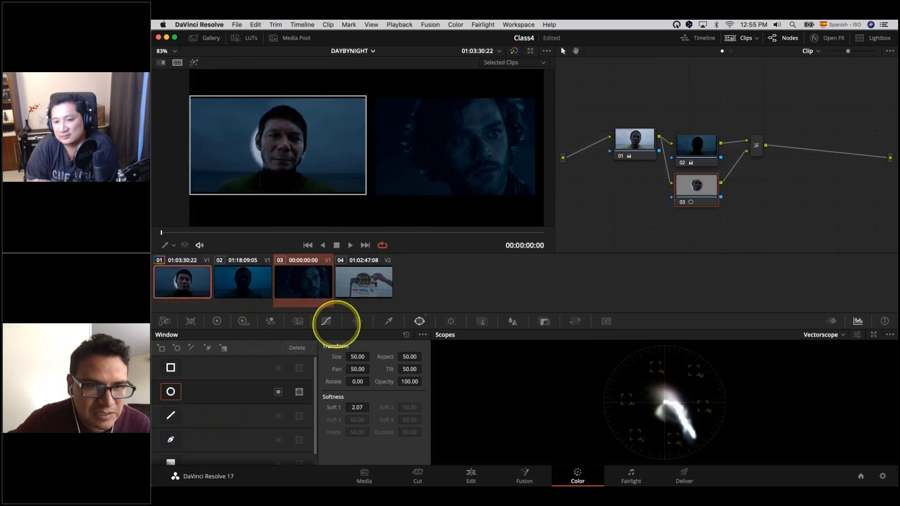
pyautogui.click(173, 245)
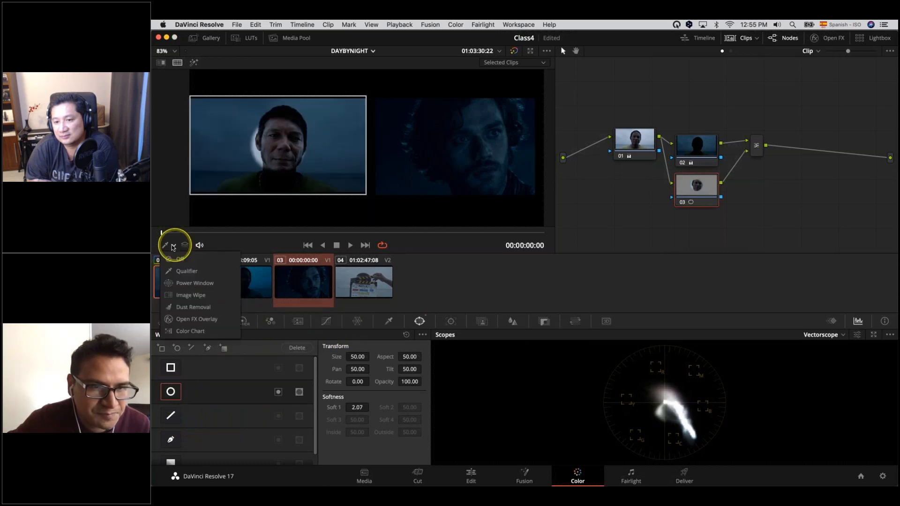
pyautogui.click(182, 283)
pyautogui.moveTo(311, 145); pyautogui.dragTo(331, 146)
pyautogui.moveTo(403, 146)
pyautogui.mouseDown()
pyautogui.moveTo(422, 150)
pyautogui.moveTo(408, 144)
pyautogui.mouseUp()
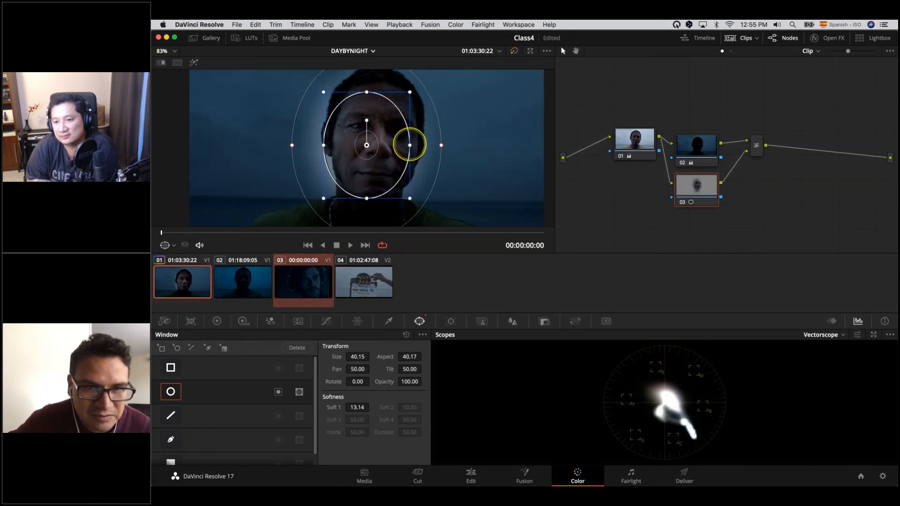
pyautogui.moveTo(361, 171); pyautogui.dragTo(372, 177)
pyautogui.scroll(-4, 371, 176)
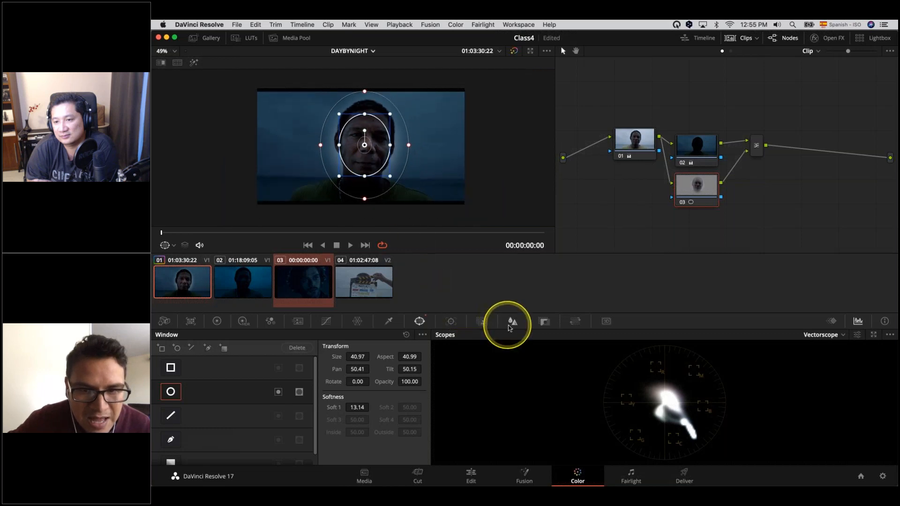
# Qualify node 03 by luminance with low 53.9 and low softness 13.4
pyautogui.click(388, 321)
pyautogui.moveTo(201, 457); pyautogui.dragTo(194, 456)
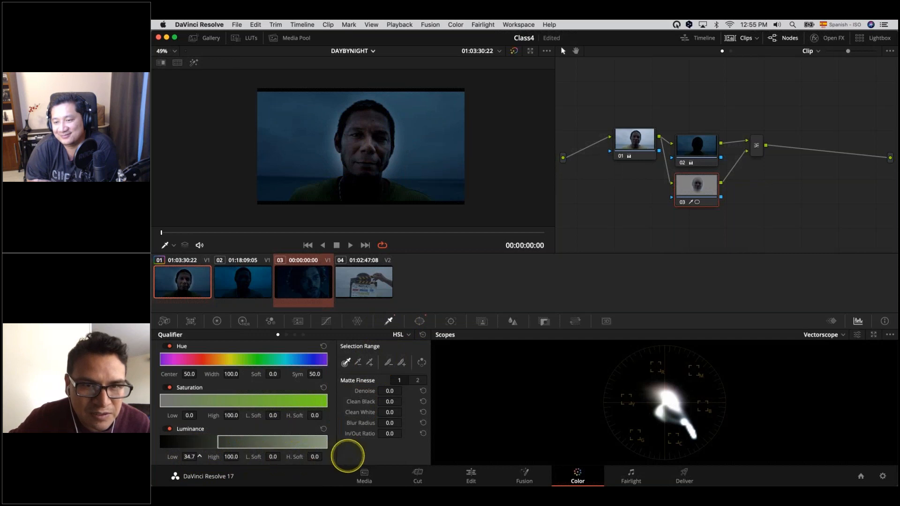
pyautogui.moveTo(414, 456)
pyautogui.mouseDown()
pyautogui.moveTo(464, 455)
pyautogui.moveTo(421, 449)
pyautogui.mouseUp()
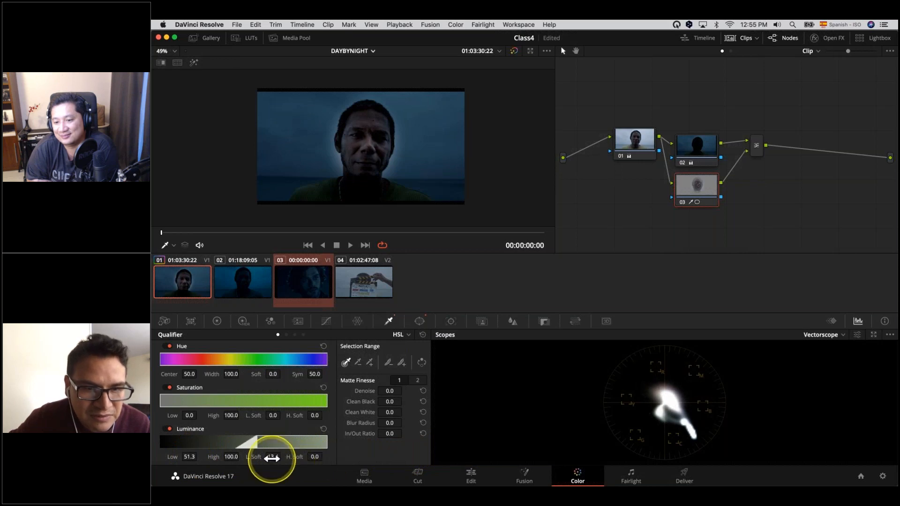
pyautogui.moveTo(189, 456); pyautogui.dragTo(200, 456)
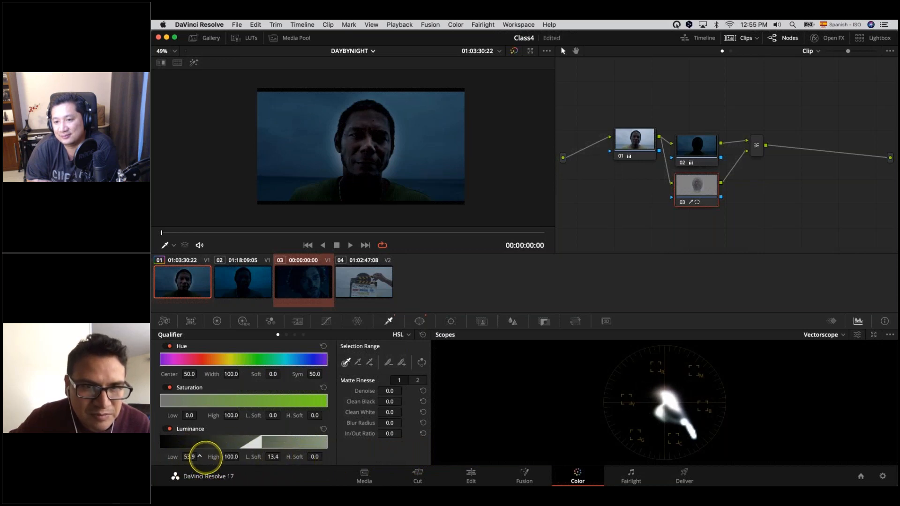
# Narrow the face window to size about 29.07 and aspect 29.11, centre it on the face, and turn off the viewer overlay
pyautogui.click(419, 321)
pyautogui.moveTo(339, 145); pyautogui.dragTo(364, 146)
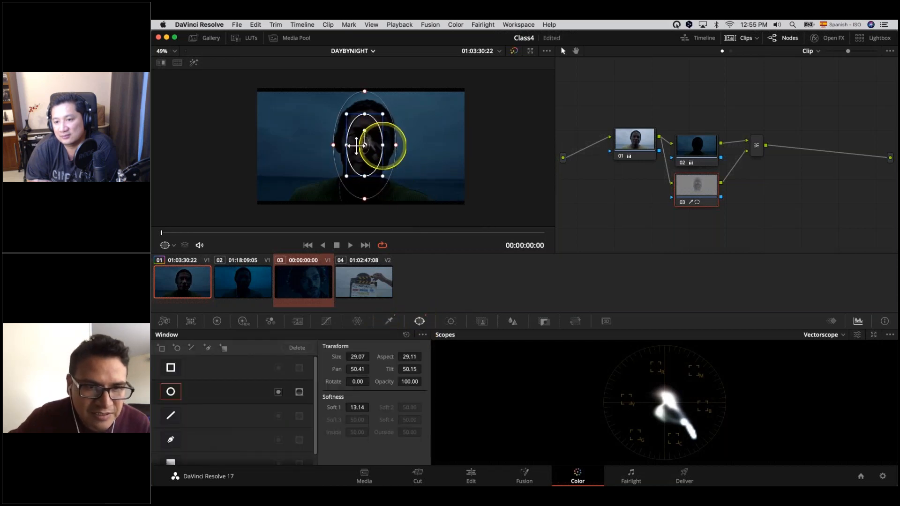
pyautogui.click(217, 321)
pyautogui.click(165, 245)
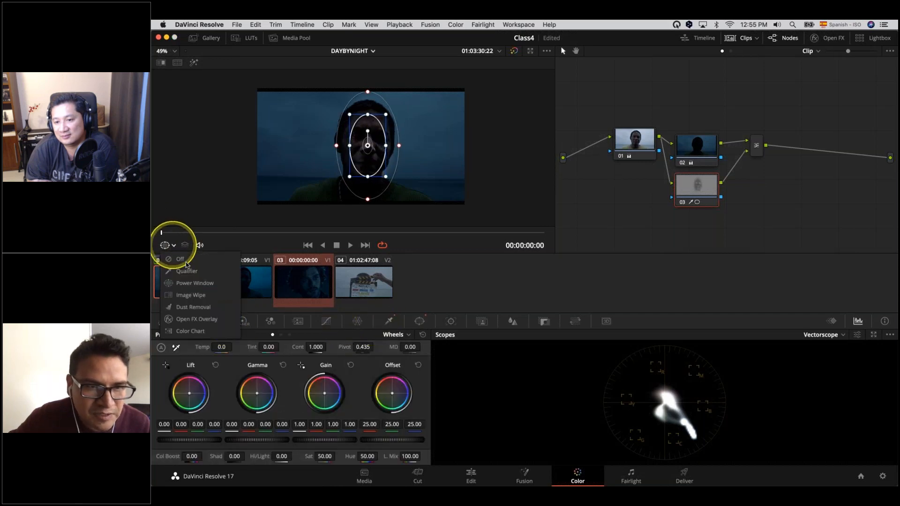
pyautogui.click(190, 260)
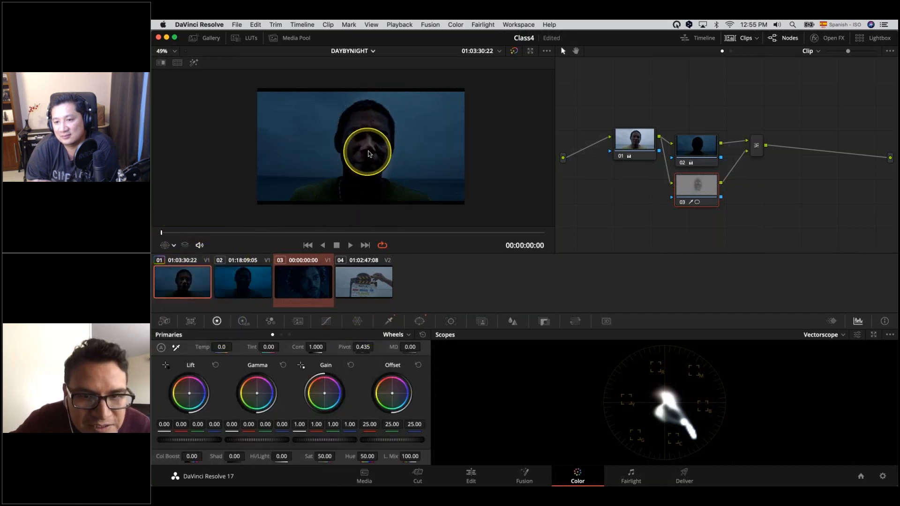
pyautogui.scroll(2, 366, 155)
# Reduce node 03's key output gain to 0.636
pyautogui.click(544, 322)
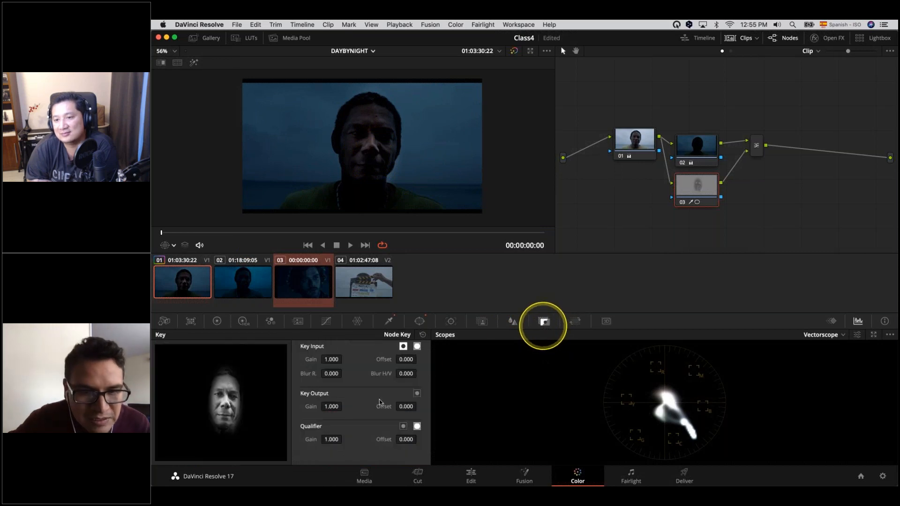
pyautogui.click(328, 406)
pyautogui.moveTo(328, 406); pyautogui.dragTo(264, 405)
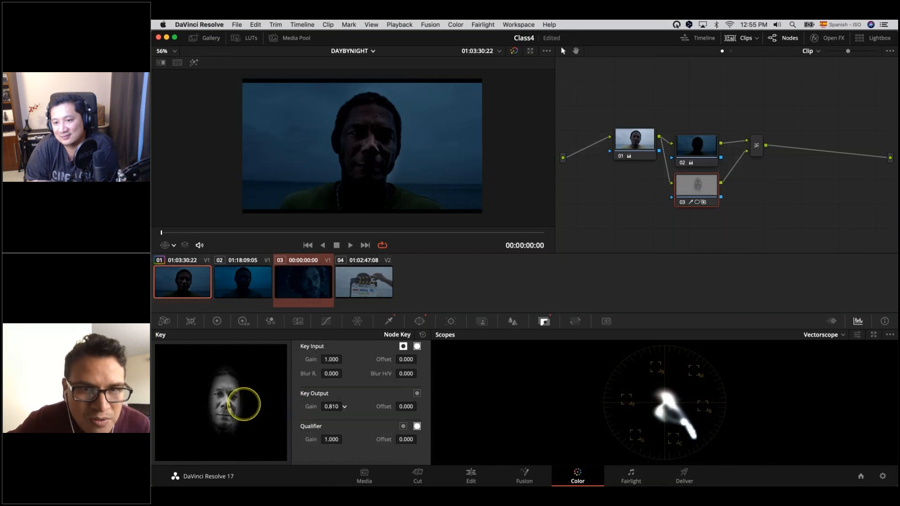
pyautogui.click(698, 144)
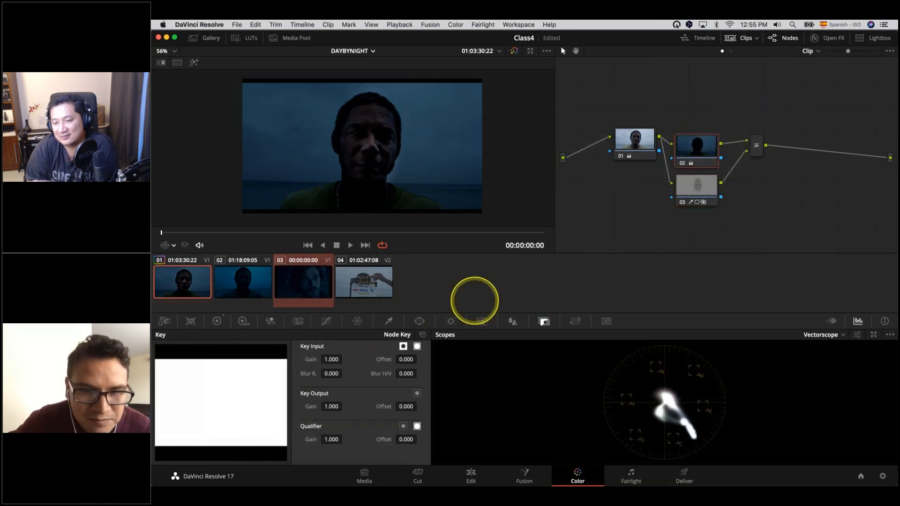
pyautogui.click(711, 184)
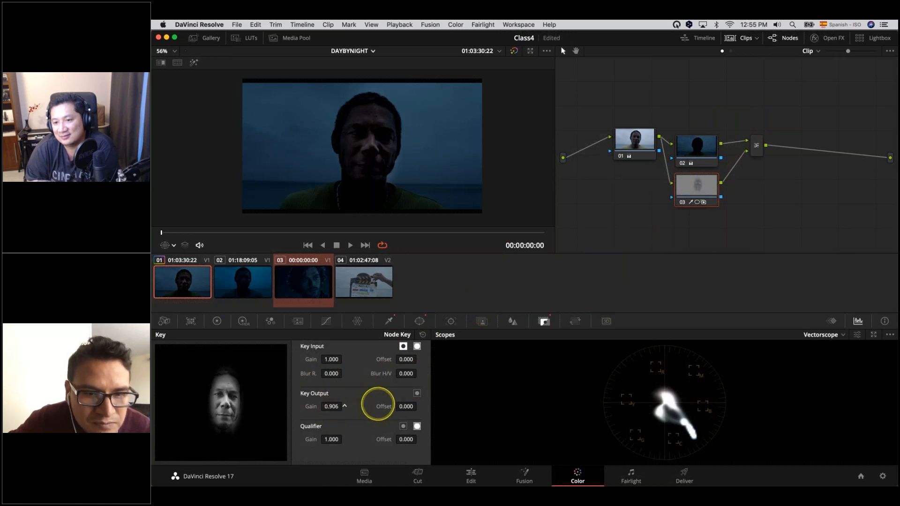
pyautogui.moveTo(339, 407); pyautogui.dragTo(258, 404)
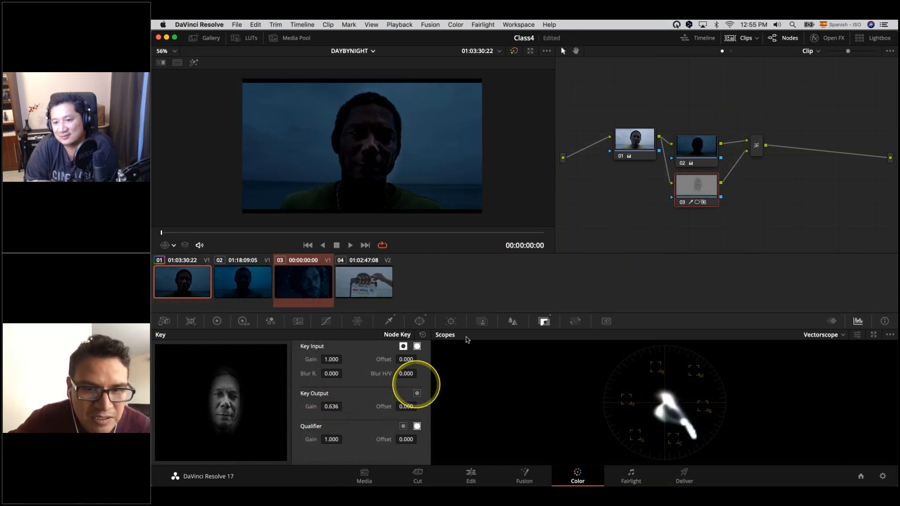
# Adjust the face window's softness on node 03 to about 6.07 and reduce the node's key output gain to 0.507
pyautogui.click(419, 320)
pyautogui.moveTo(366, 144); pyautogui.dragTo(386, 177)
pyautogui.click(696, 151)
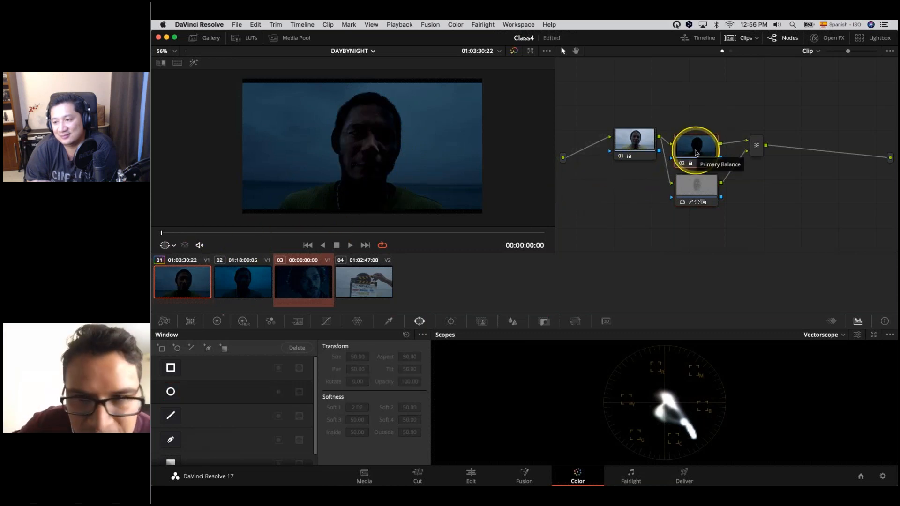
pyautogui.click(696, 185)
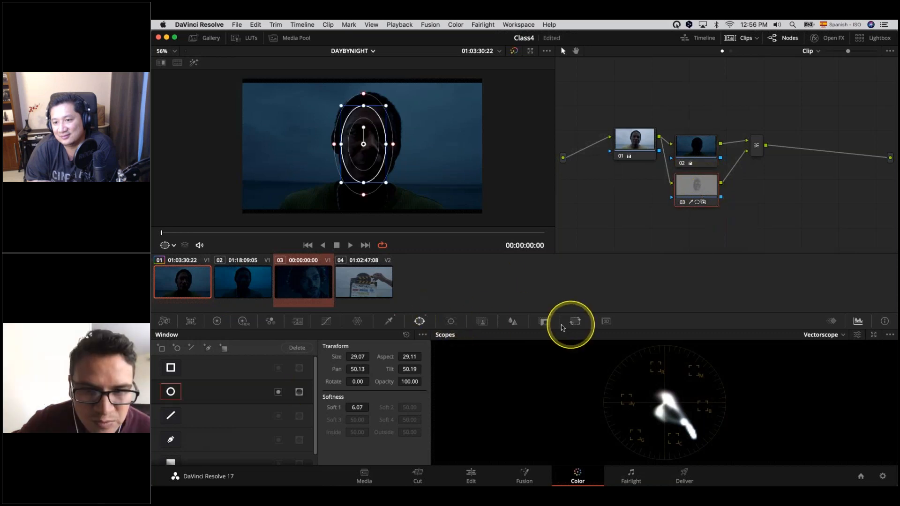
pyautogui.click(544, 321)
pyautogui.moveTo(332, 405); pyautogui.dragTo(216, 411)
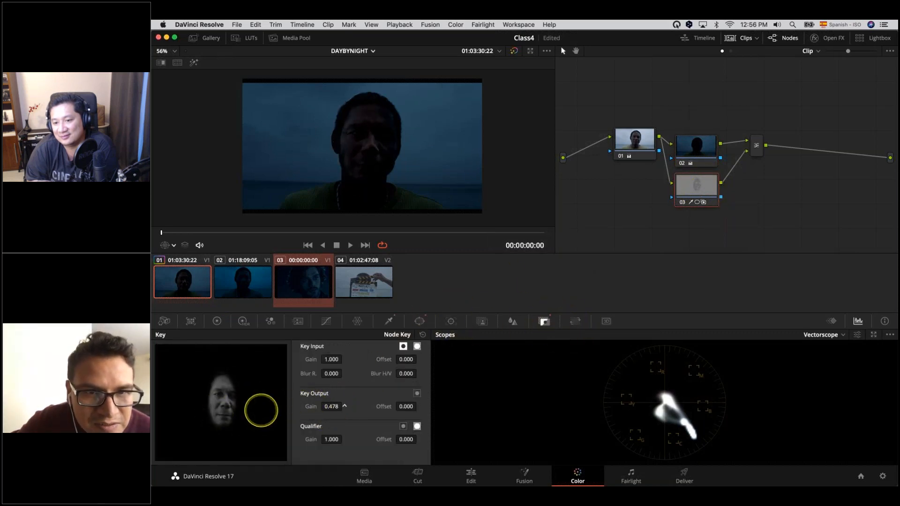
pyautogui.moveTo(345, 406); pyautogui.dragTo(347, 406)
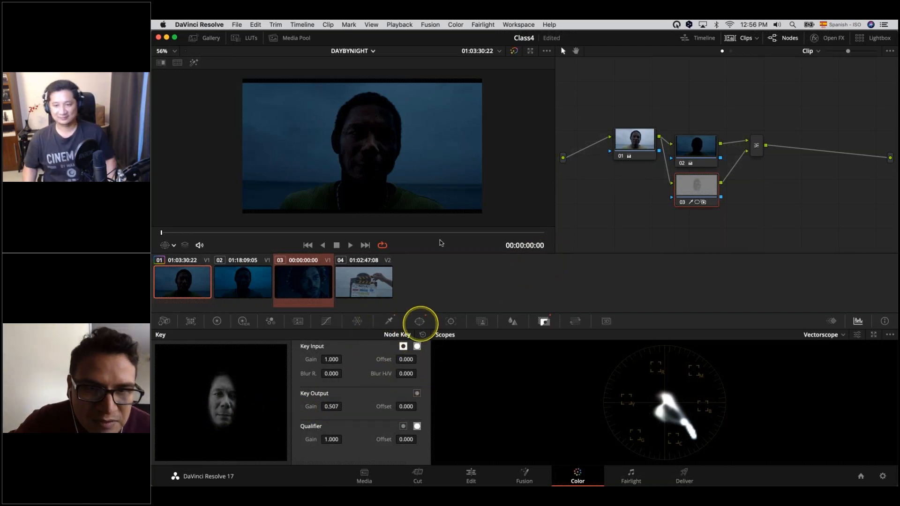
# Add a serial node after the layer mixer with a parallel node beneath it, and compare the image with node 02 switched off
pyautogui.click(419, 321)
pyautogui.click(698, 146)
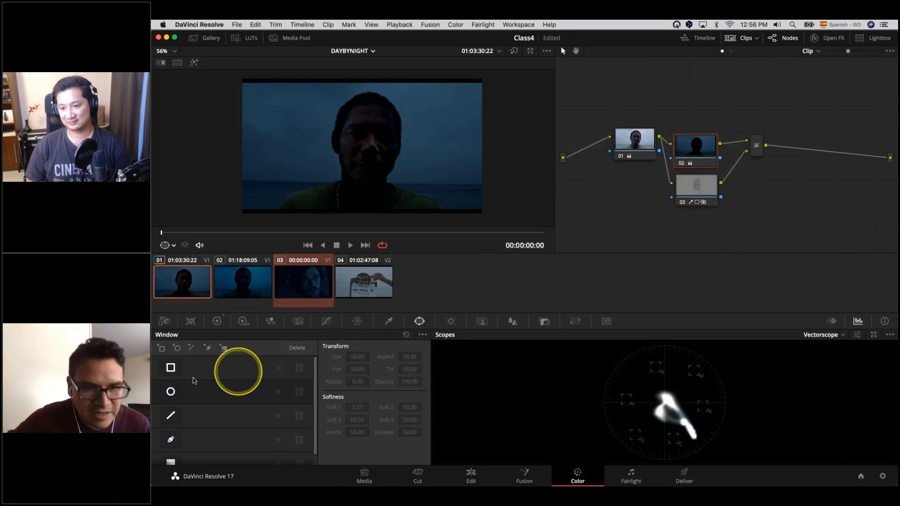
pyautogui.click(217, 321)
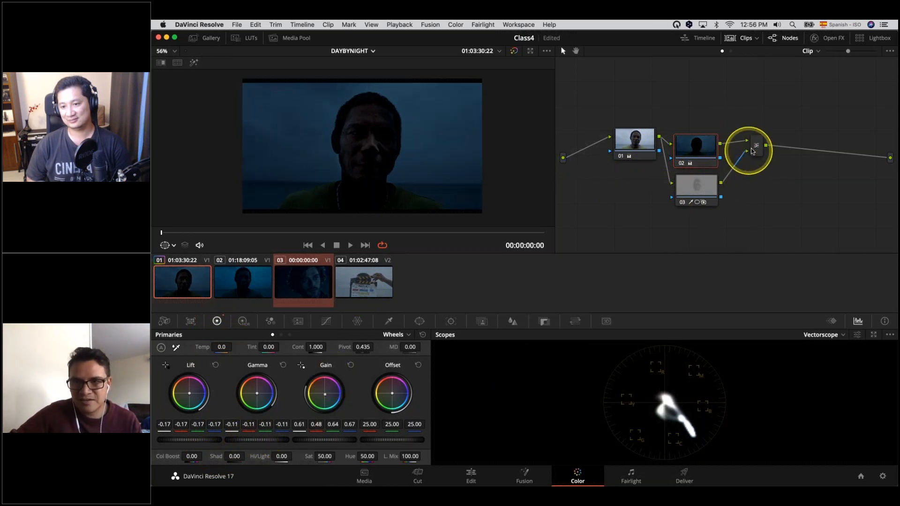
pyautogui.click(697, 186)
pyautogui.click(756, 147)
pyautogui.hotkey('alt', 's')
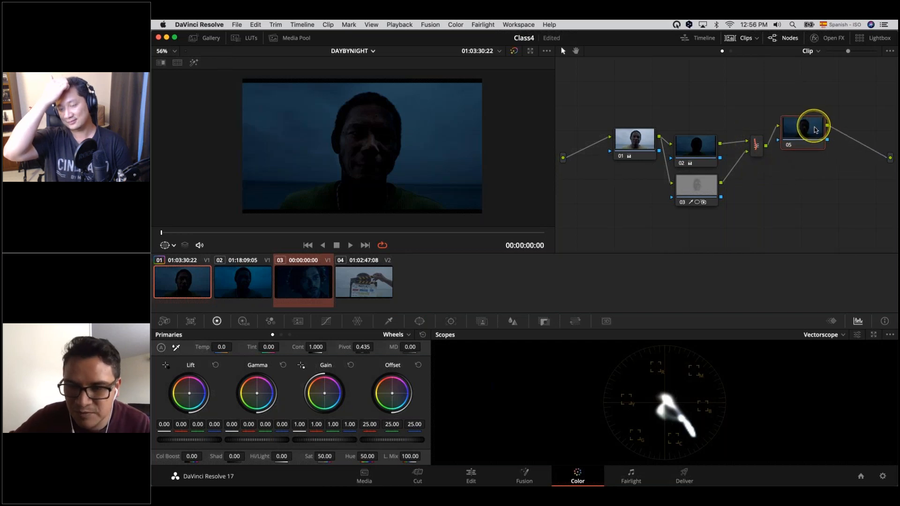
pyautogui.hotkey('alt', 'p')
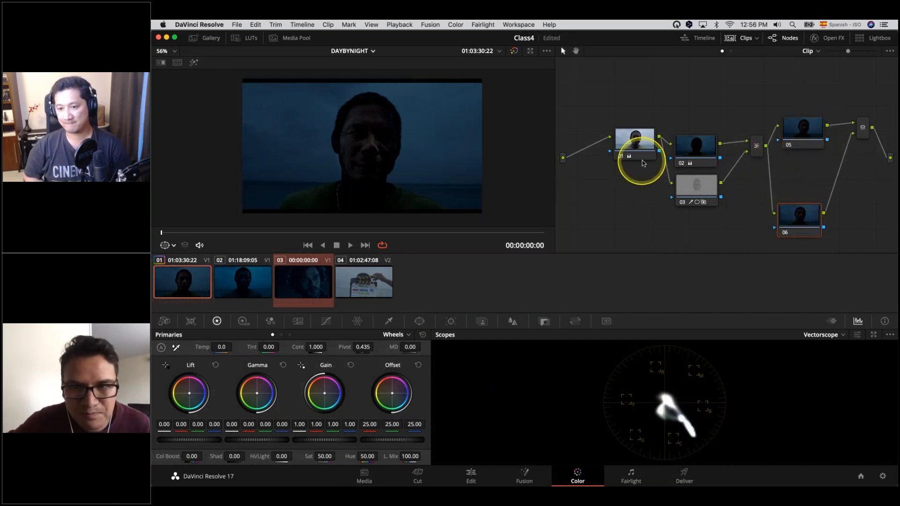
pyautogui.click(679, 162)
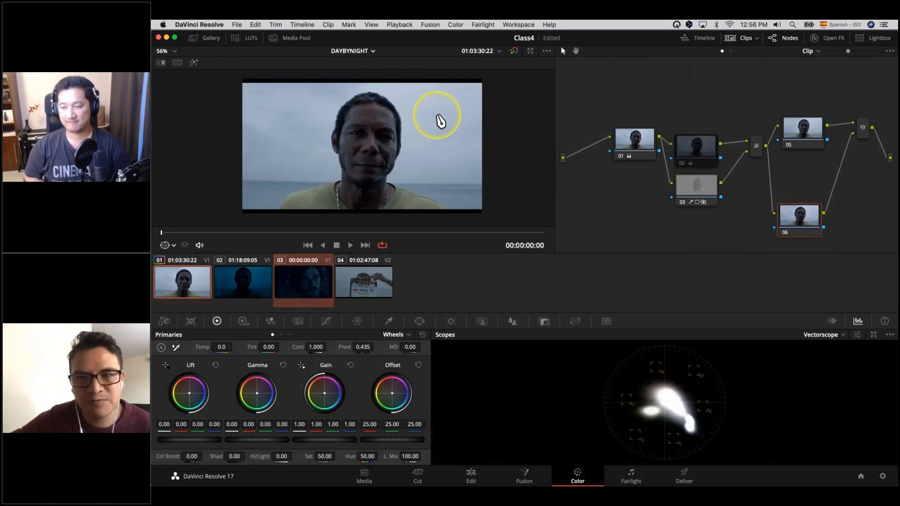
pyautogui.click(682, 162)
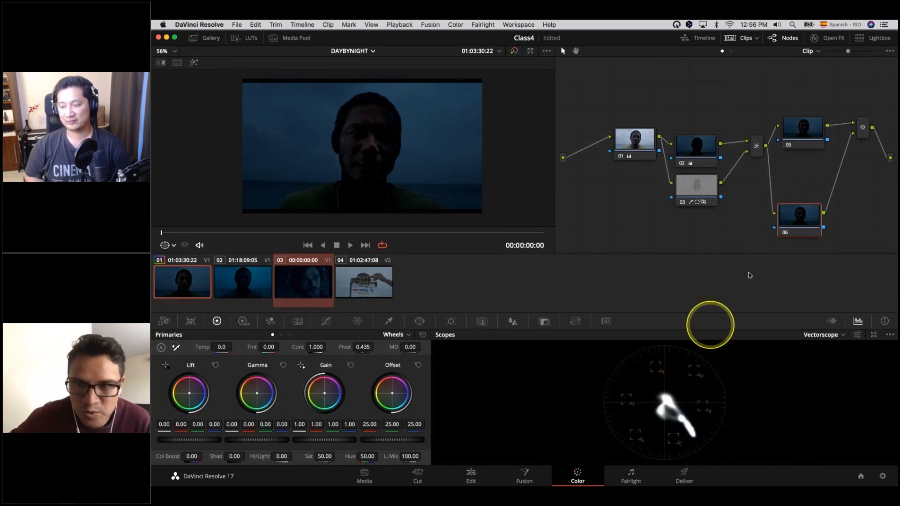
# Convert the new parallel mixer into a layer mixer and rewire its lower node to take its input directly from node 01
pyautogui.moveTo(773, 222); pyautogui.dragTo(772, 232)
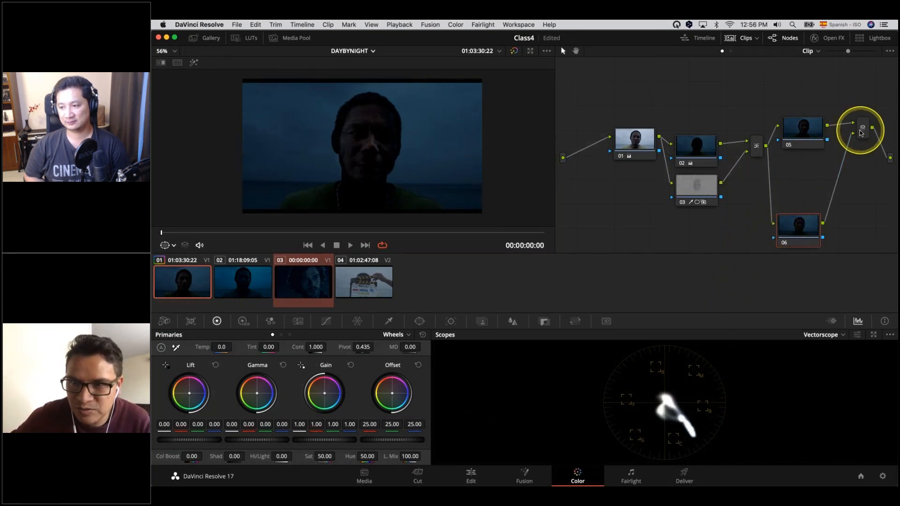
pyautogui.rightClick(861, 127)
pyautogui.click(851, 175)
pyautogui.moveTo(789, 221); pyautogui.dragTo(781, 226)
pyautogui.click(768, 217)
pyautogui.press('Delete')
pyautogui.moveTo(659, 137); pyautogui.dragTo(703, 236)
# Label the node rewired from node 01 as moon
pyautogui.rightClick(716, 240)
pyautogui.click(726, 257)
pyautogui.write('moon')
pyautogui.press('Return')
# Label node 03 as face and node 02 as look
pyautogui.click(697, 187)
pyautogui.rightClick(698, 186)
pyautogui.click(723, 205)
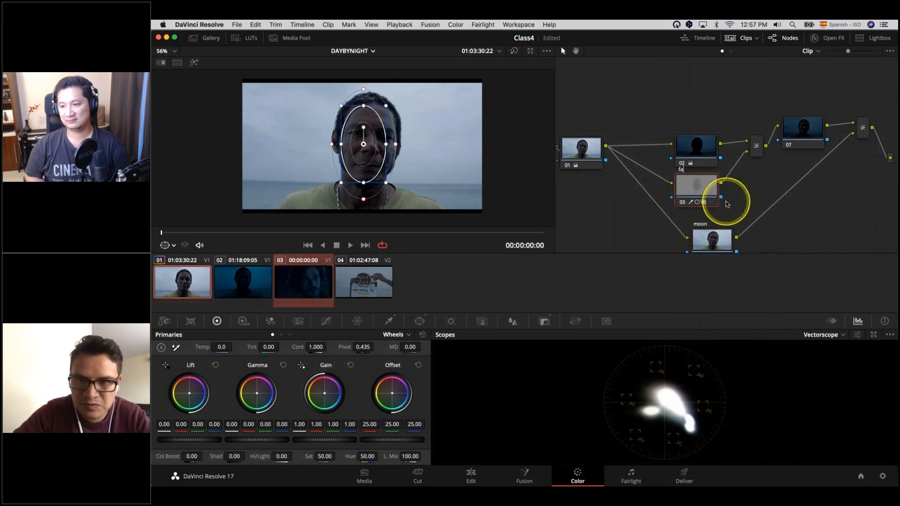
pyautogui.write('face')
pyautogui.press('Return')
pyautogui.rightClick(703, 149)
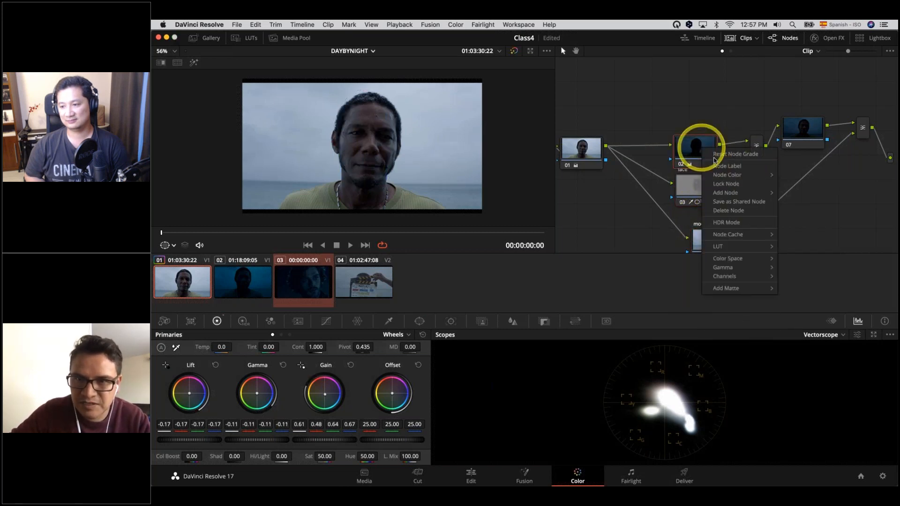
pyautogui.click(719, 168)
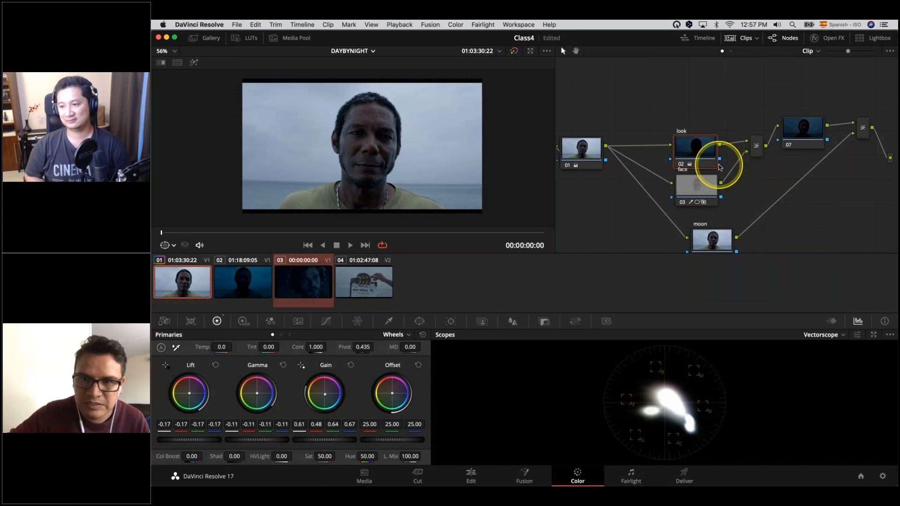
# Qualify the moon node by luminance with low 73.6 and low softness 17.0
pyautogui.click(711, 239)
pyautogui.click(388, 321)
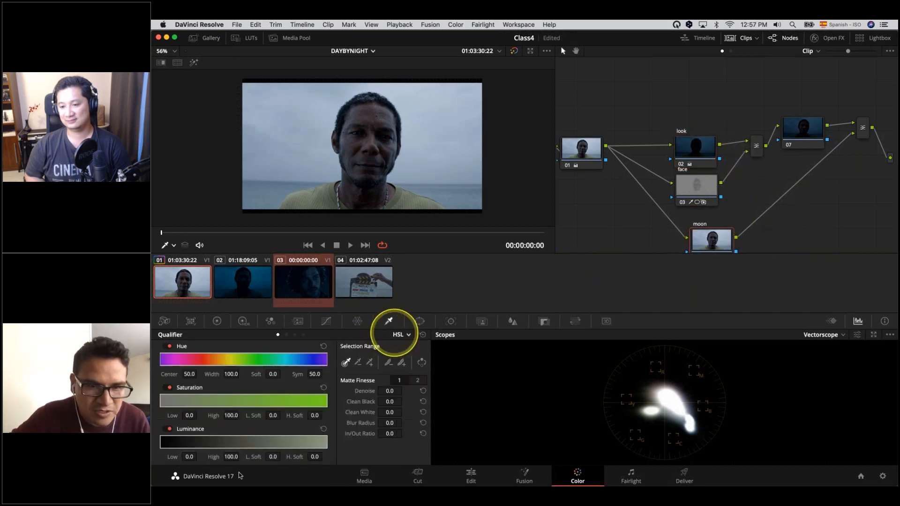
pyautogui.moveTo(188, 457); pyautogui.dragTo(482, 462)
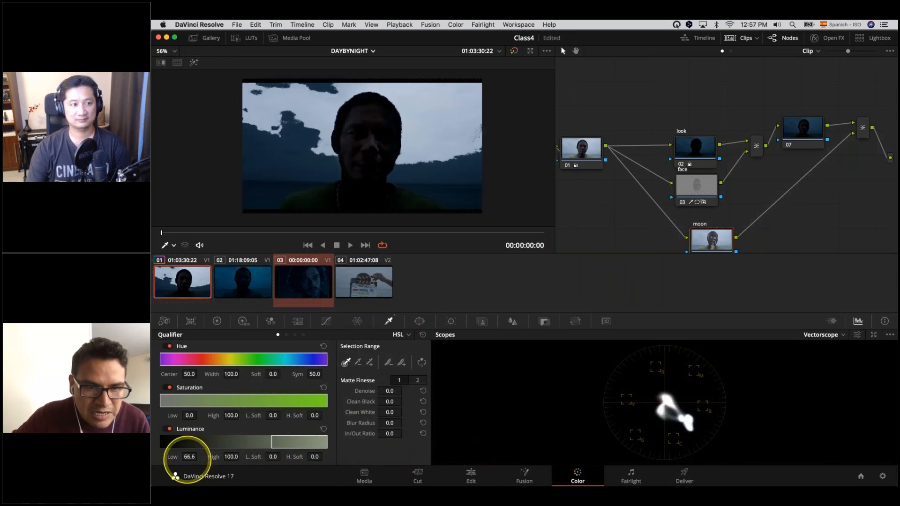
pyautogui.moveTo(265, 458); pyautogui.dragTo(321, 459)
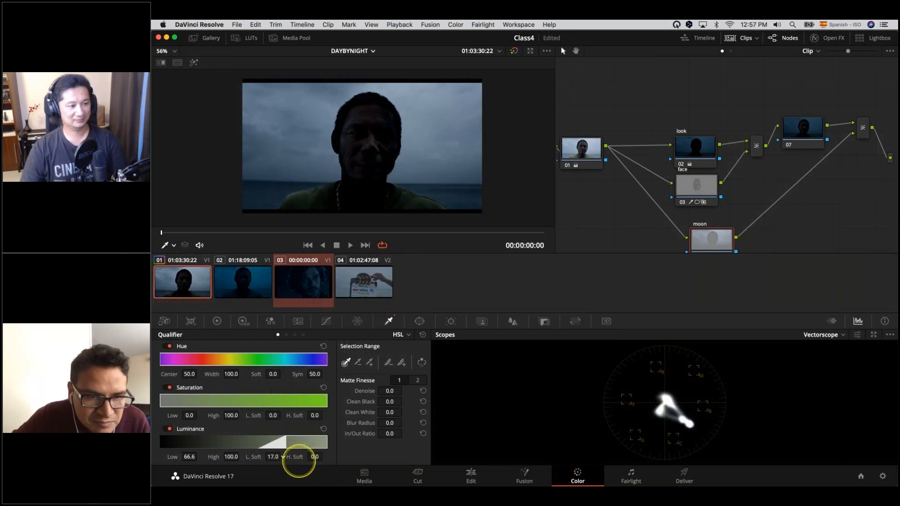
pyautogui.moveTo(193, 457); pyautogui.dragTo(220, 456)
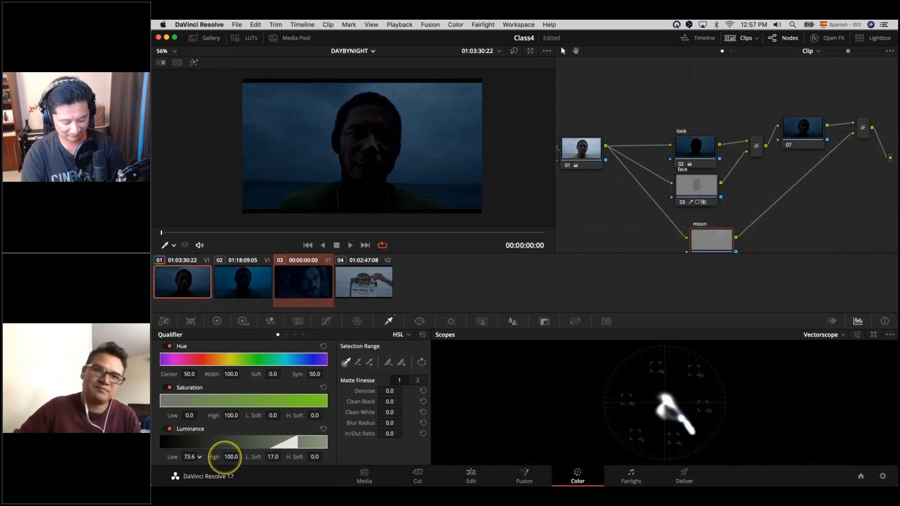
# Enlarge the face node's circular window to size about 35.21 and aspect 35.24, with softness 12.85
pyautogui.click(710, 190)
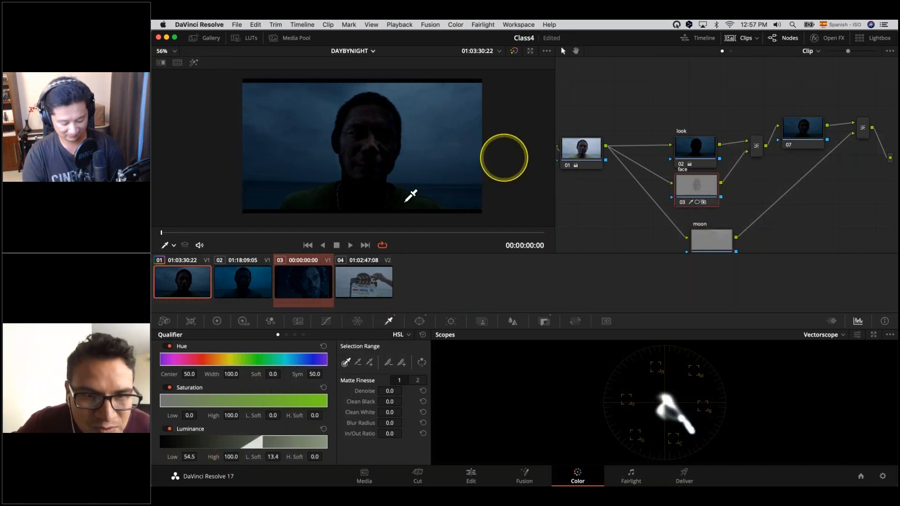
pyautogui.click(419, 321)
pyautogui.moveTo(398, 151); pyautogui.dragTo(402, 144)
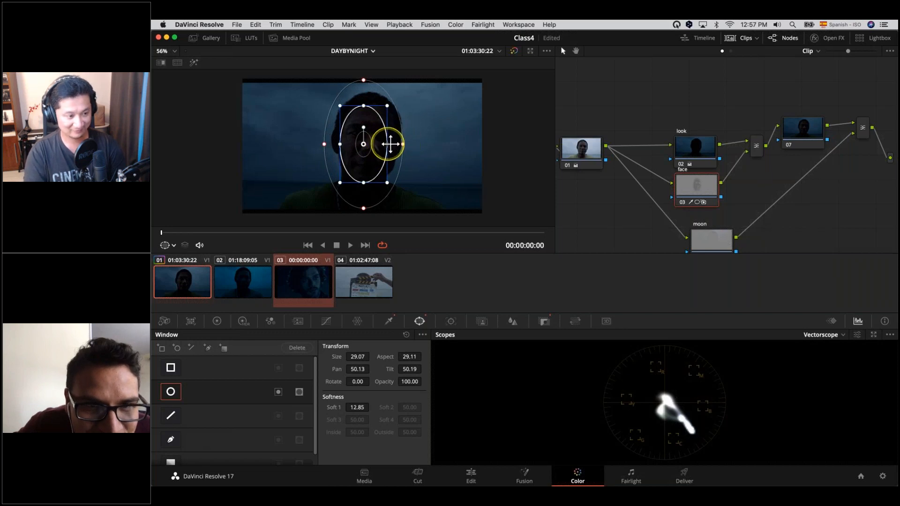
pyautogui.click(797, 133)
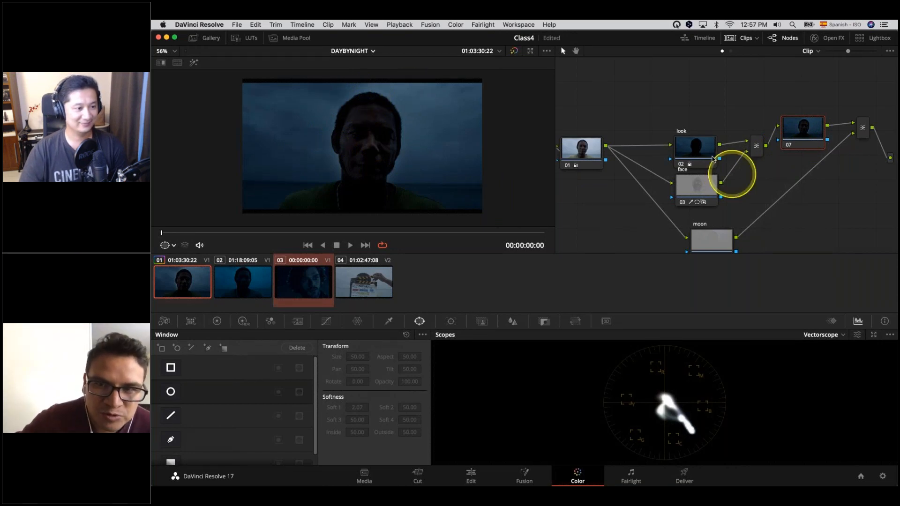
# Move the look node higher above the face node and compare the image with the look node switched off
pyautogui.moveTo(706, 145); pyautogui.dragTo(702, 93)
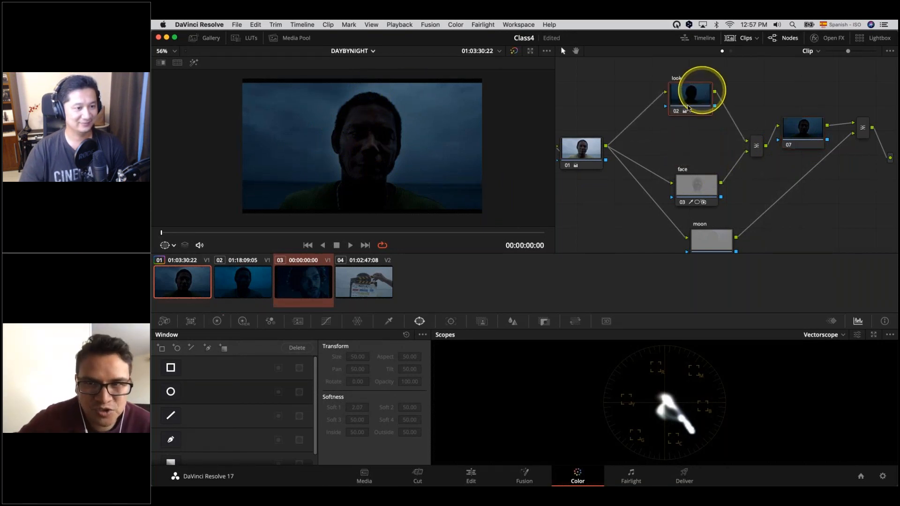
pyautogui.click(675, 112)
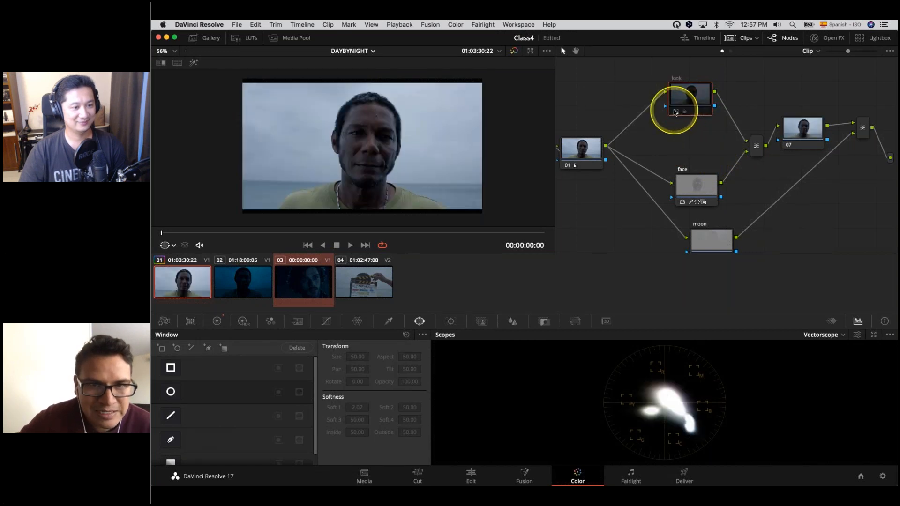
pyautogui.click(675, 112)
# Reduce the face window's size to about 27.41
pyautogui.click(695, 182)
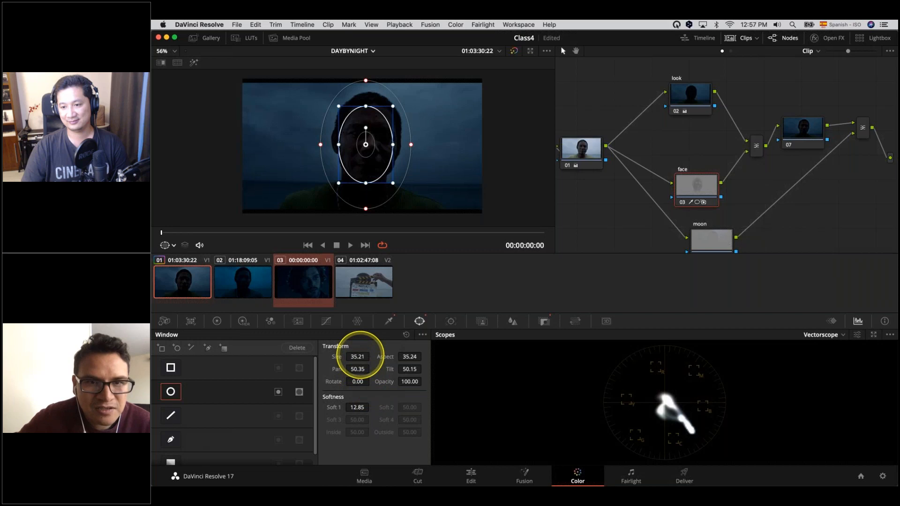
pyautogui.moveTo(351, 355); pyautogui.dragTo(185, 330)
pyautogui.click(692, 192)
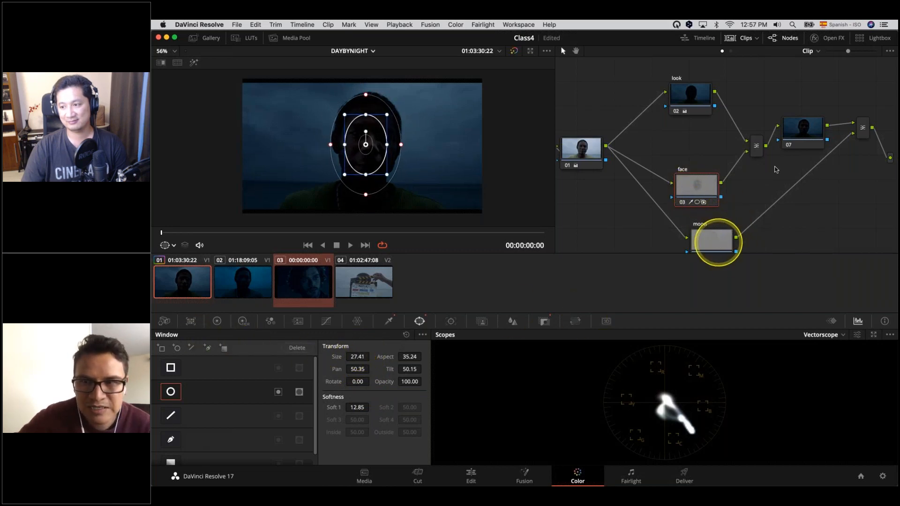
pyautogui.click(798, 132)
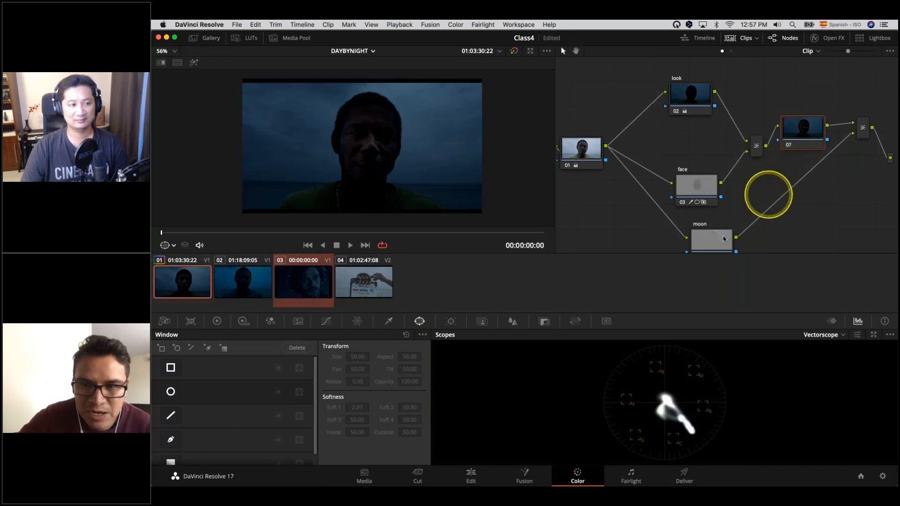
# Reposition the moon node just below the face node, compare the image with it switched off, and review its luminance qualifier
pyautogui.moveTo(707, 240)
pyautogui.mouseDown()
pyautogui.moveTo(711, 235)
pyautogui.moveTo(707, 241)
pyautogui.mouseUp()
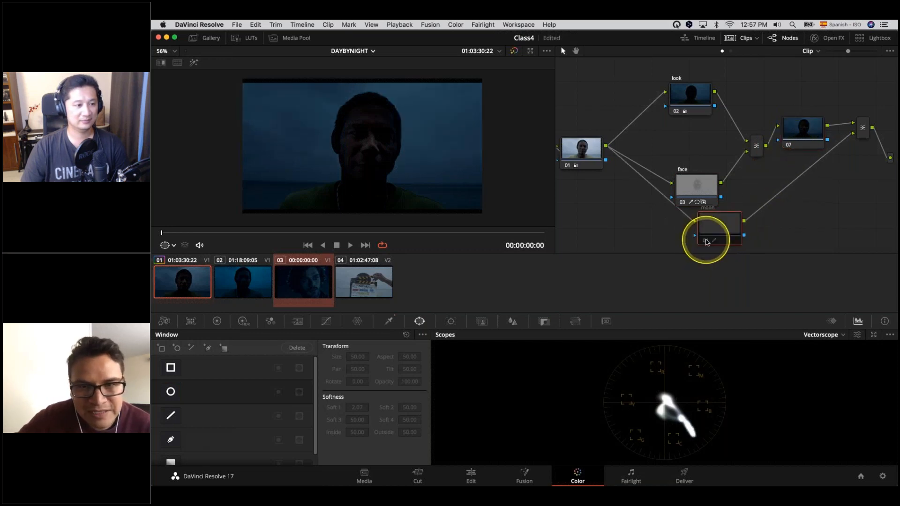
pyautogui.click(705, 242)
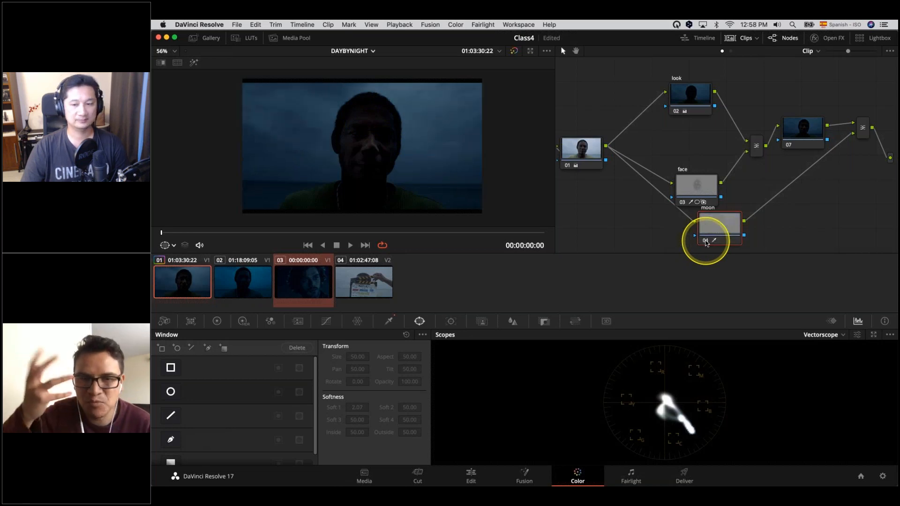
pyautogui.moveTo(705, 239); pyautogui.dragTo(705, 245)
pyautogui.click(389, 321)
pyautogui.click(694, 255)
pyautogui.click(603, 151)
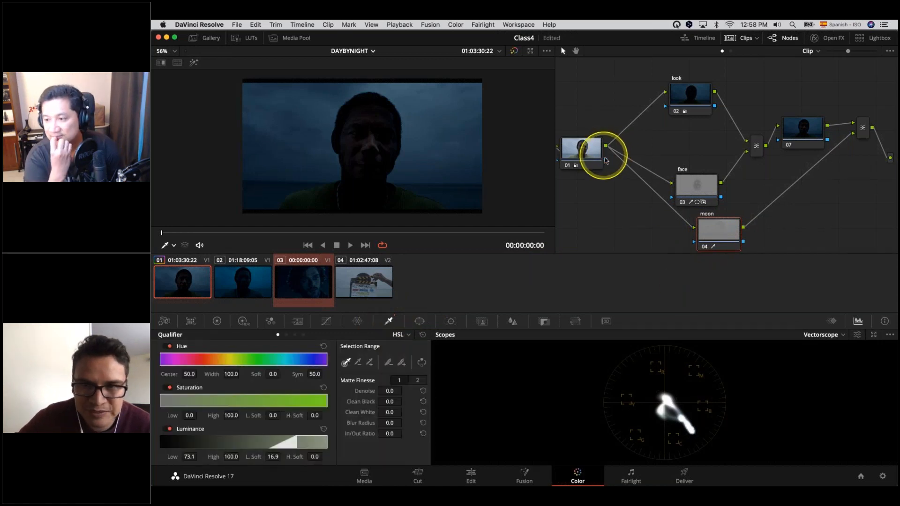
pyautogui.click(737, 245)
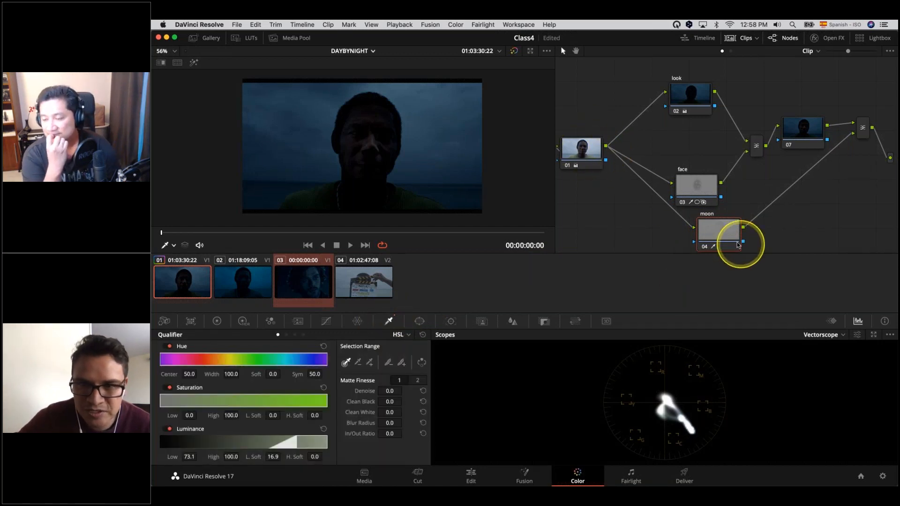
# Try a midtone detail of 100 on the moon node and reset it
pyautogui.click(217, 320)
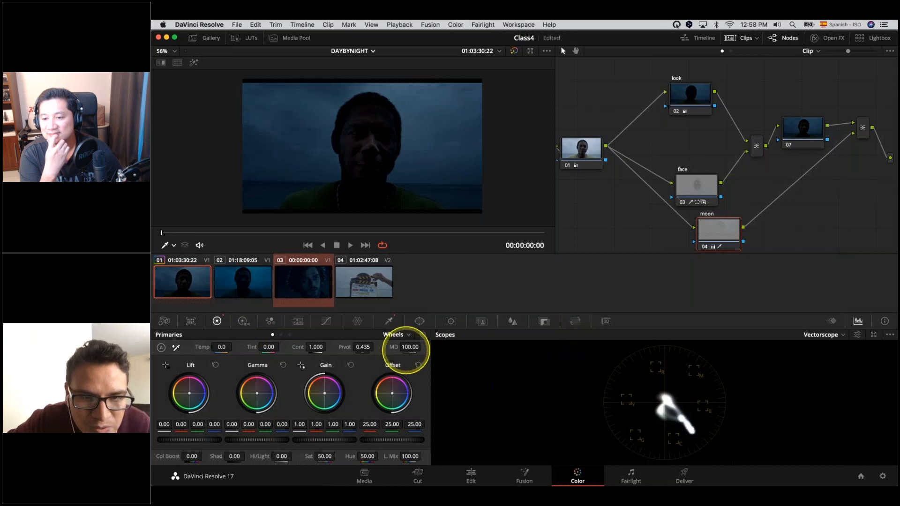
pyautogui.doubleClick(399, 349)
pyautogui.click(273, 323)
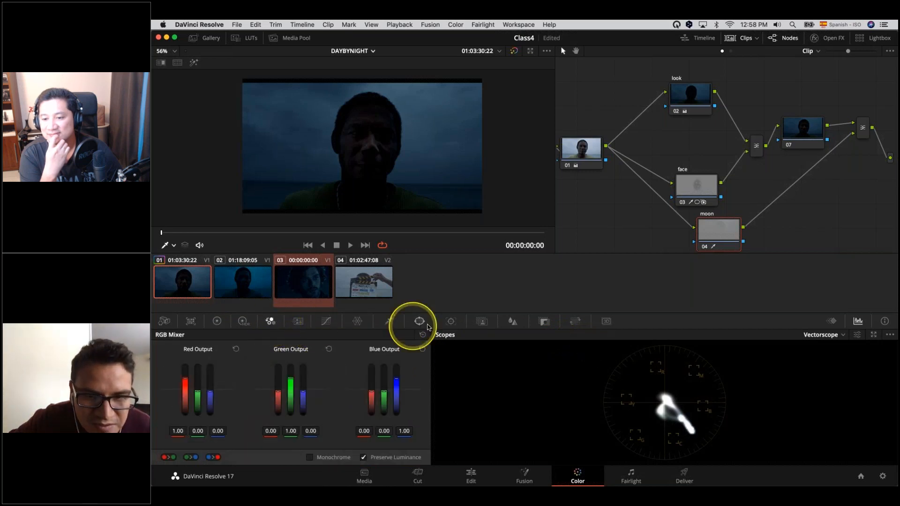
# Sharpen the moon node by lowering the linked blur radius of all three channels to 0.00
pyautogui.click(514, 321)
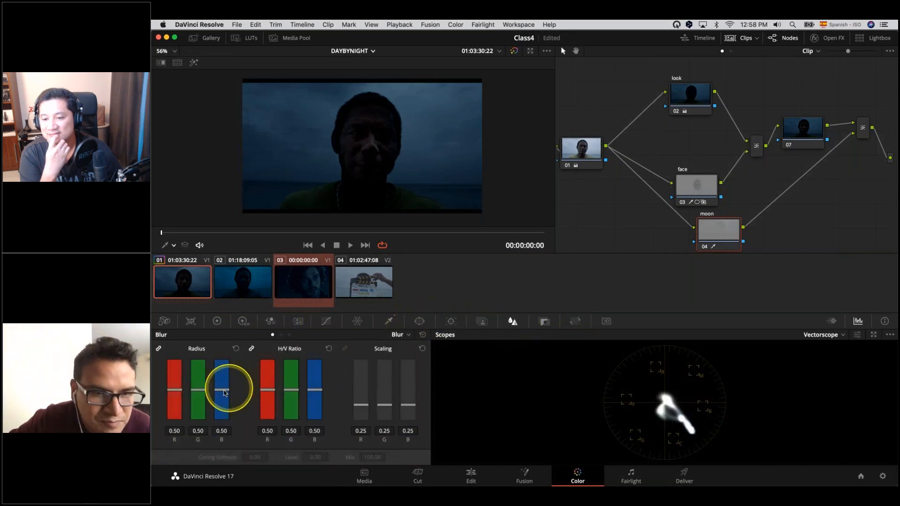
pyautogui.moveTo(221, 389); pyautogui.dragTo(222, 405)
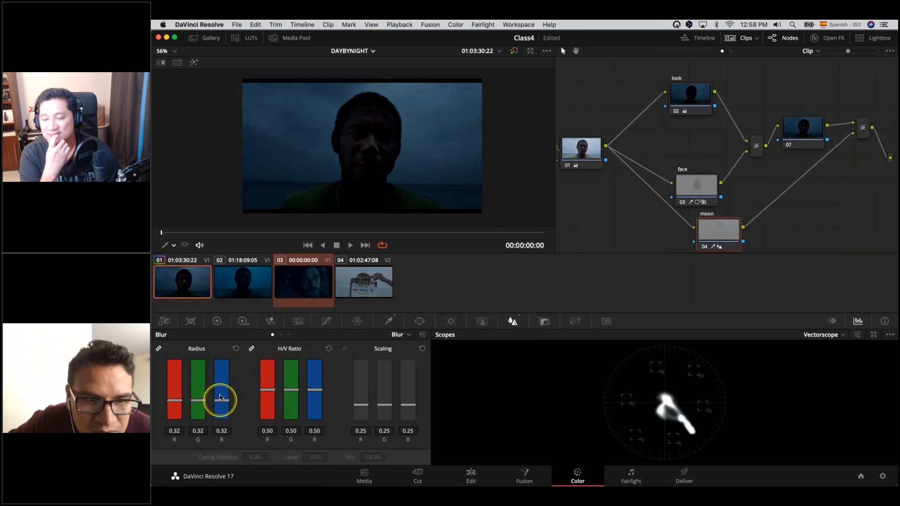
pyautogui.moveTo(220, 430); pyautogui.dragTo(222, 435)
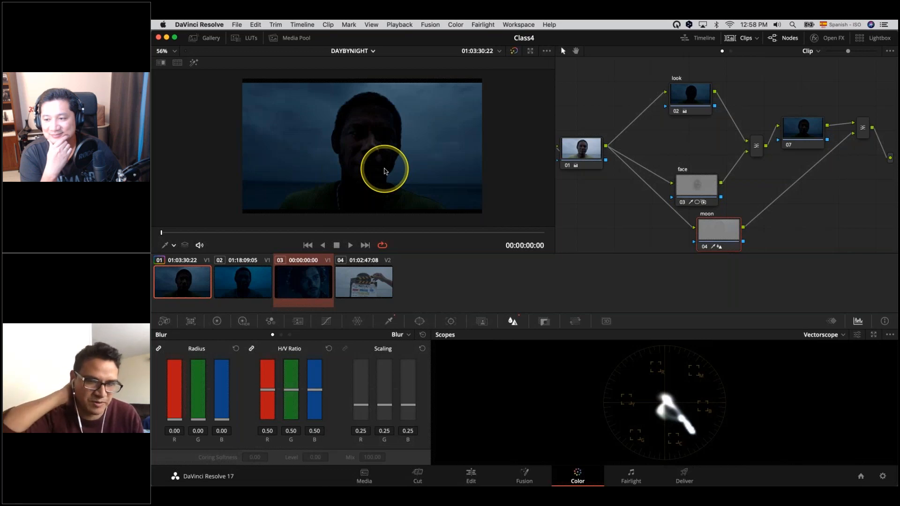
# Select the look node and review its custom curves and RGB Mixer values
pyautogui.click(676, 114)
pyautogui.click(326, 321)
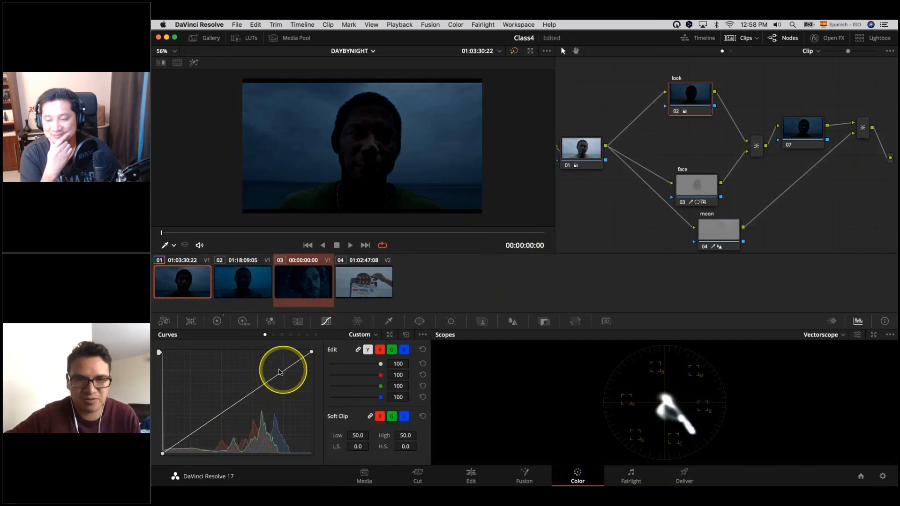
pyautogui.click(270, 321)
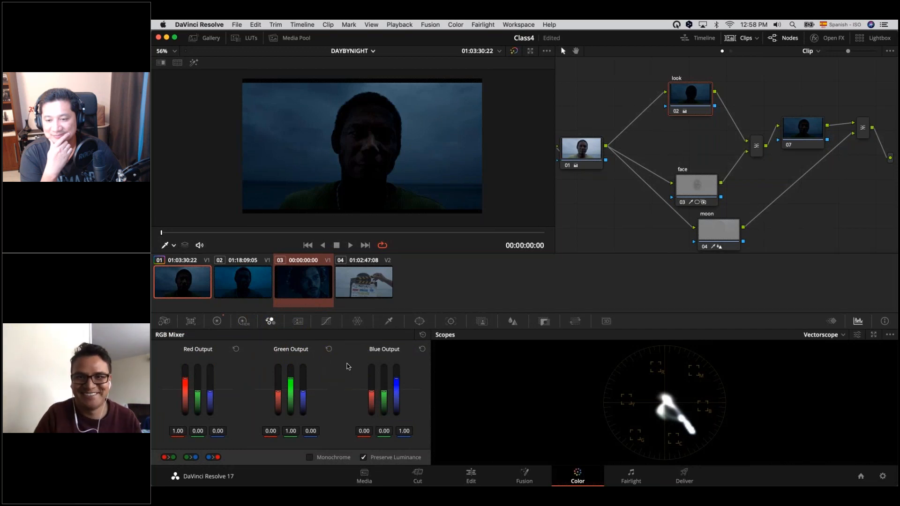
# Switch from DaVinci Resolve to the video meeting application
pyautogui.press('super+Tab')
pyautogui.press('super+Tab')
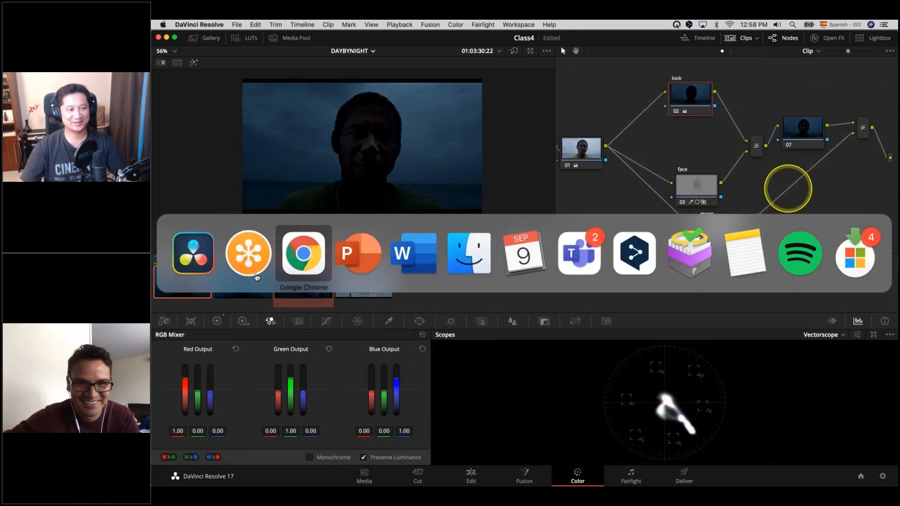
pyautogui.click(257, 276)
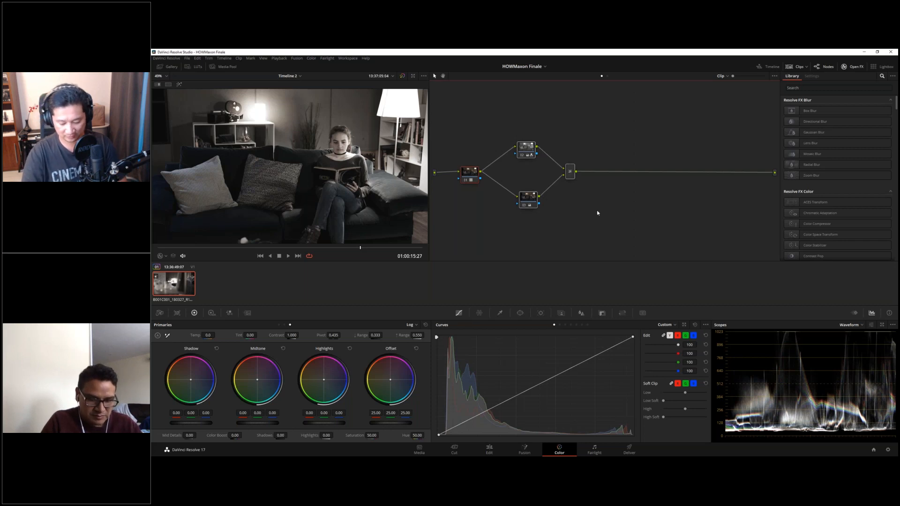
# Reset the living-room clip's grade to a single empty node and move that node in line with the graph's source
pyautogui.hotkey('shift', 'd')
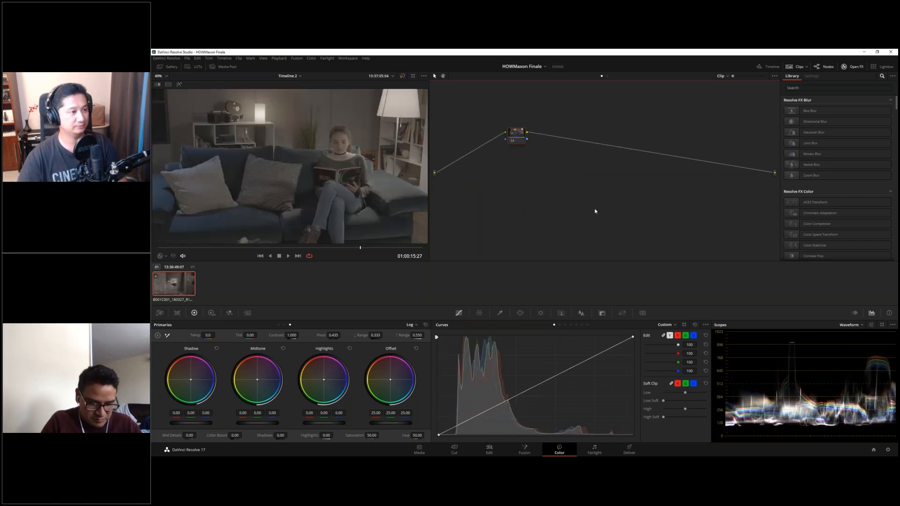
pyautogui.moveTo(515, 140); pyautogui.dragTo(494, 171)
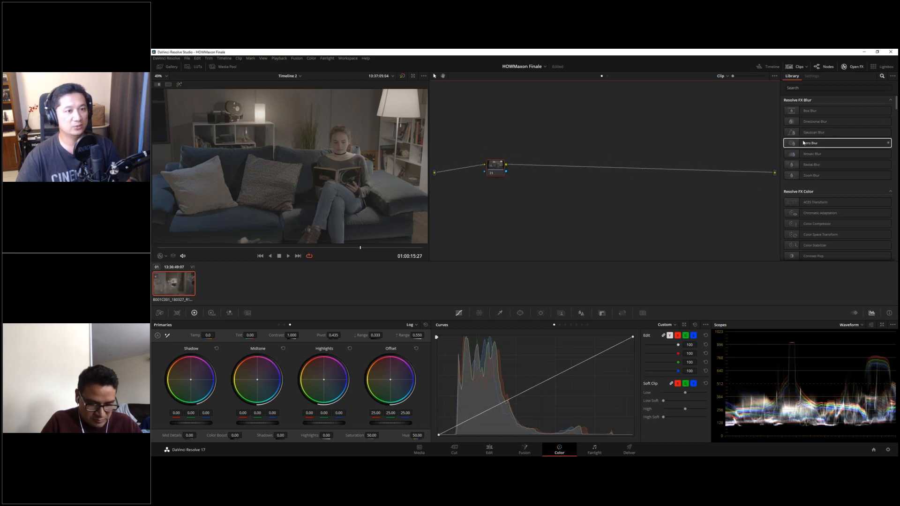
# Search the effects library for "look", apply the Looks effect to the single node and open its look editor
pyautogui.click(816, 88)
pyautogui.write('look')
pyautogui.moveTo(808, 110); pyautogui.dragTo(495, 167)
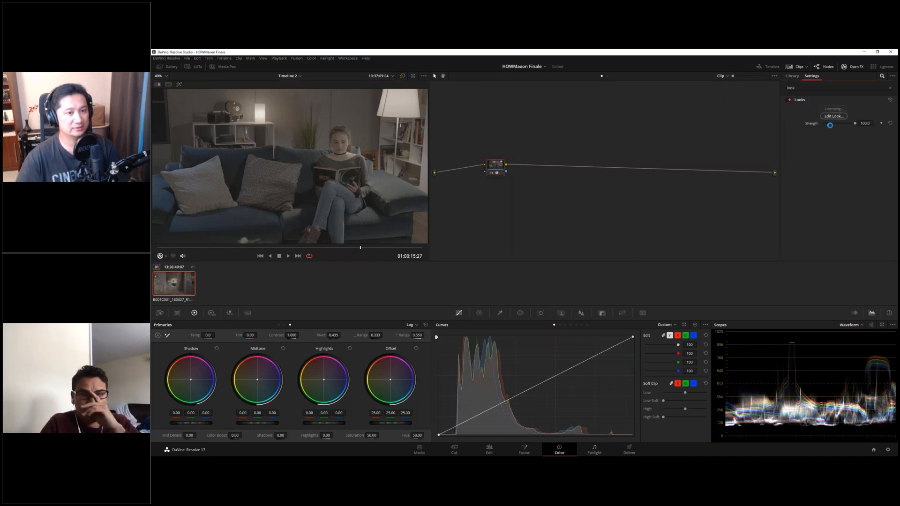
pyautogui.click(836, 118)
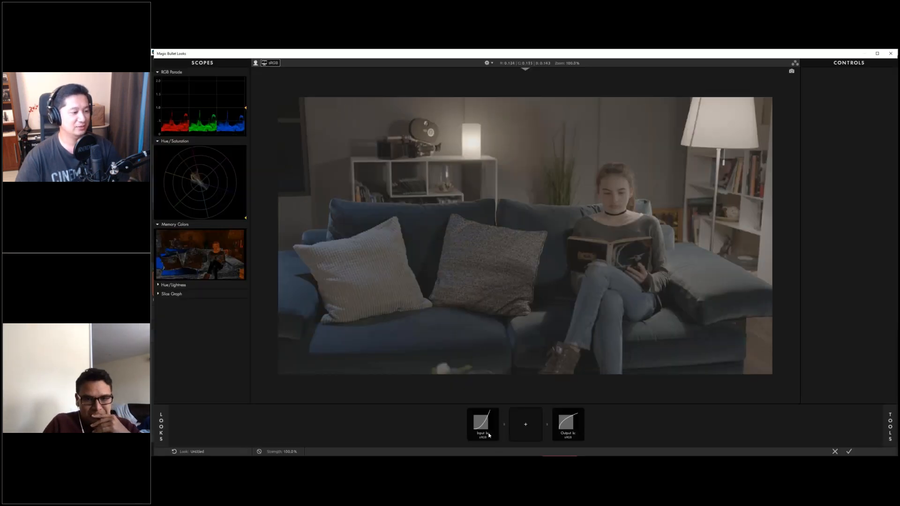
# Set the look's input gamma to AlexaV3LogC and its output gamma to Rec. 709
pyautogui.click(489, 436)
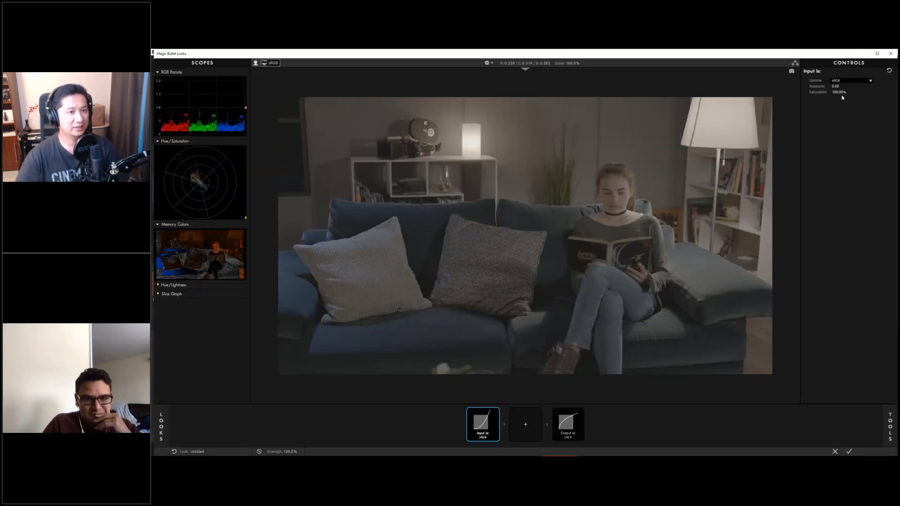
pyautogui.click(845, 82)
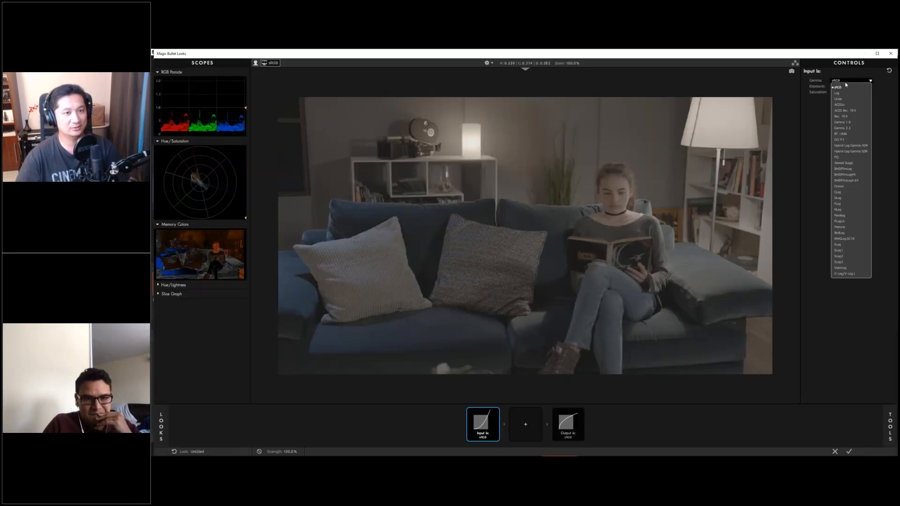
pyautogui.click(843, 162)
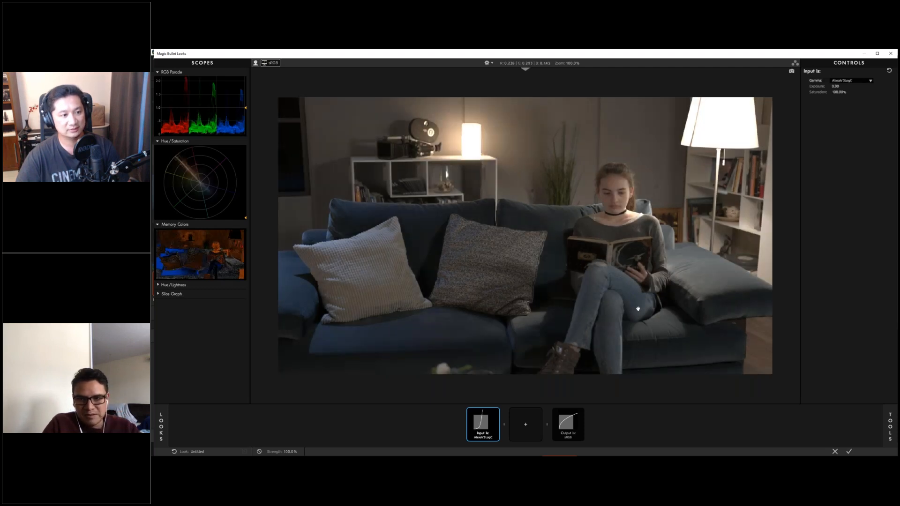
pyautogui.click(572, 429)
pyautogui.click(836, 82)
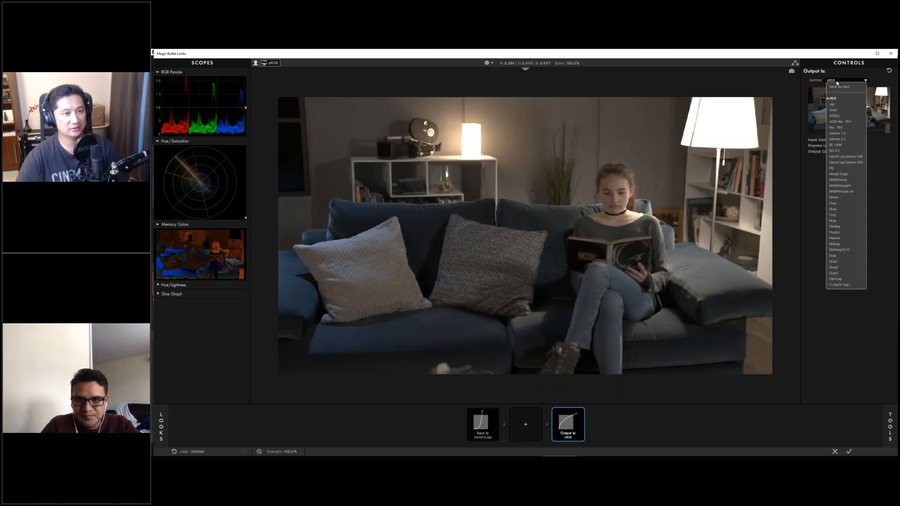
pyautogui.click(839, 127)
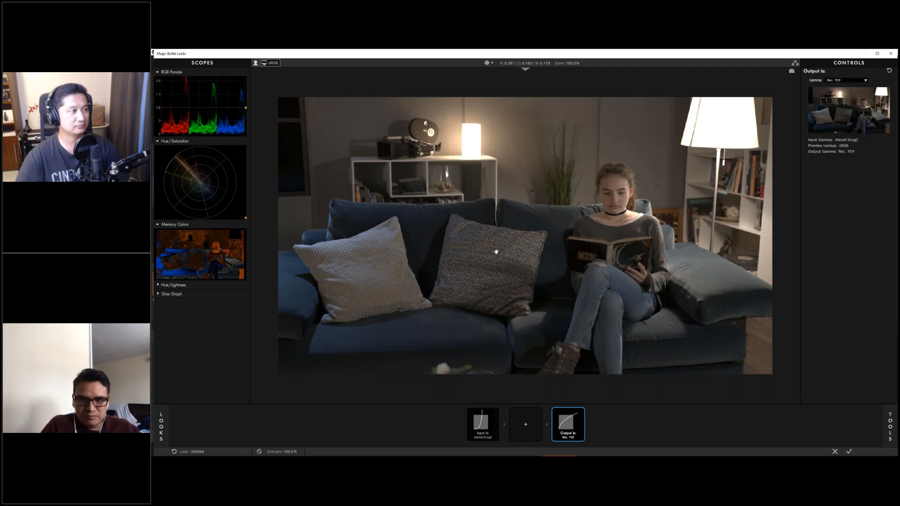
# Apply the Day for Night preset from the Times and Places looks
pyautogui.click(162, 424)
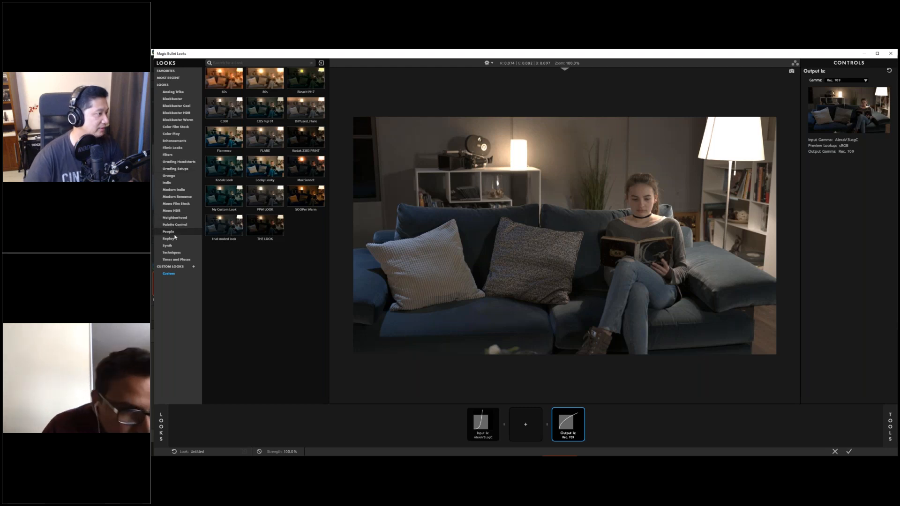
pyautogui.click(176, 259)
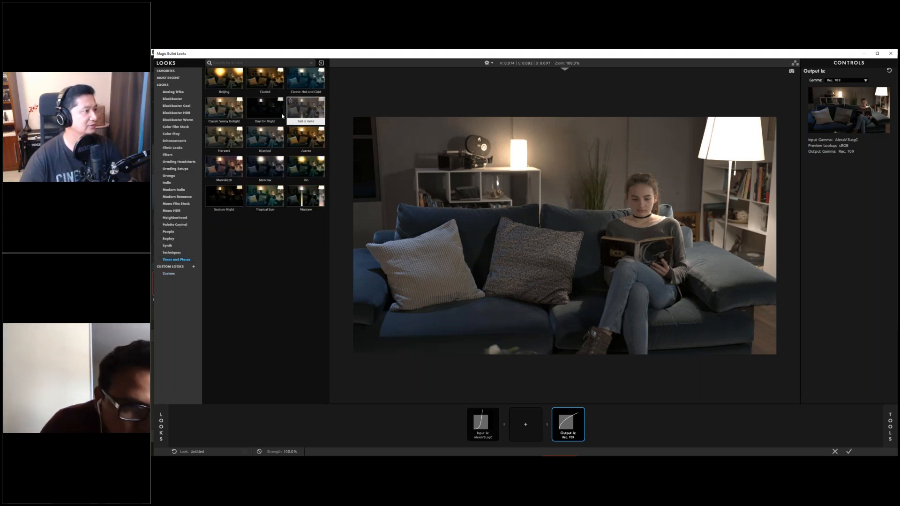
pyautogui.click(281, 115)
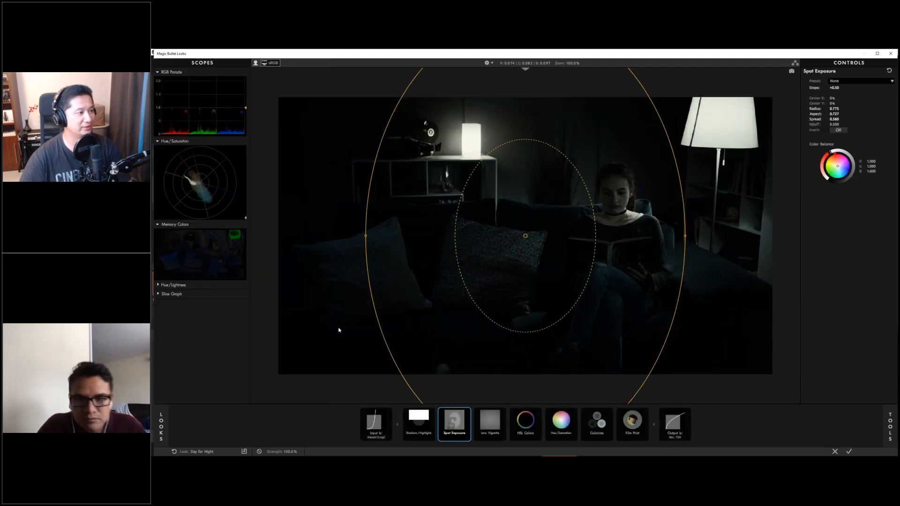
# Examine the settings of each tool in the Day for Night chain, from Shadows/Highlights through Film Print
pyautogui.click(418, 422)
pyautogui.click(452, 425)
pyautogui.click(489, 424)
pyautogui.click(525, 424)
pyautogui.click(560, 424)
pyautogui.click(595, 424)
pyautogui.click(632, 424)
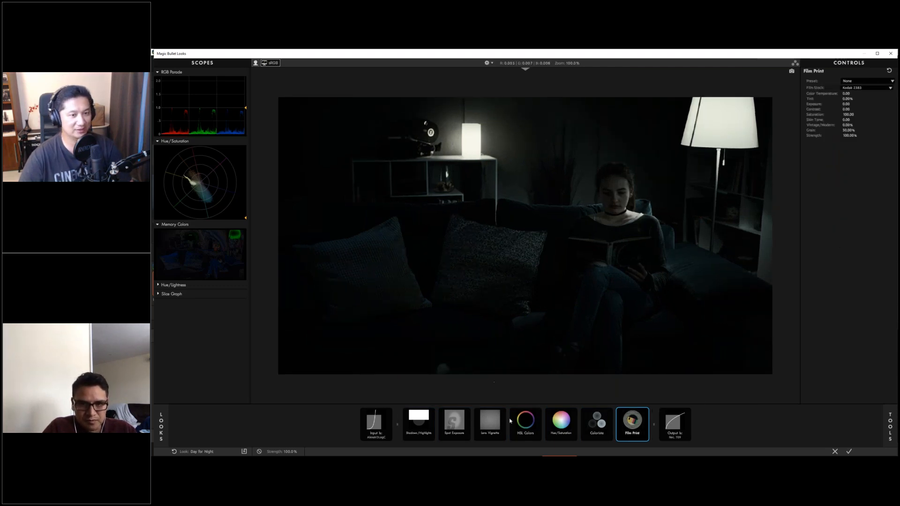
# Delete all seven Day for Night tools between the input and output stages
pyautogui.click(418, 422)
pyautogui.press('Delete')
pyautogui.click(435, 424)
pyautogui.press('Delete')
pyautogui.click(454, 424)
pyautogui.press('Delete')
pyautogui.click(474, 422)
pyautogui.press('Delete')
pyautogui.click(487, 423)
pyautogui.press('Delete')
pyautogui.click(501, 423)
pyautogui.press('Delete')
pyautogui.click(522, 422)
pyautogui.press('Delete')
# Add the Film Print tool between the input and output stages
pyautogui.click(890, 426)
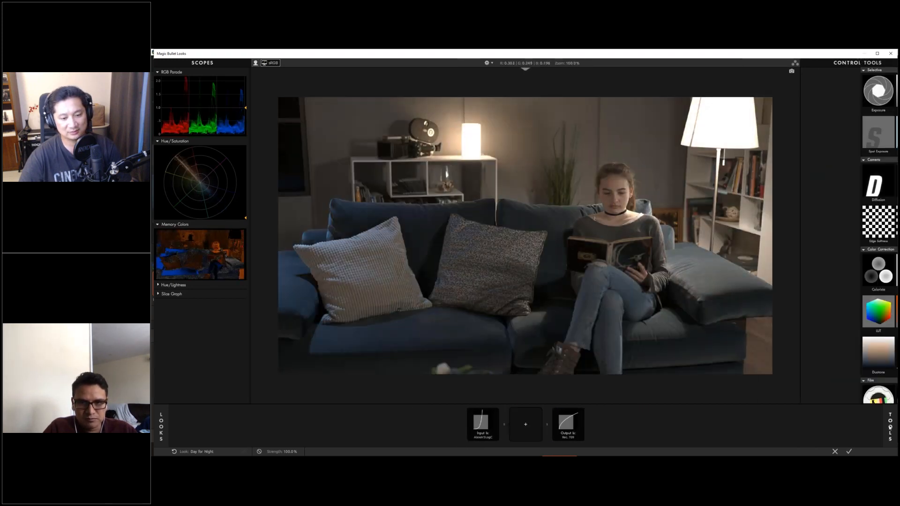
pyautogui.scroll(-3, 825, 366)
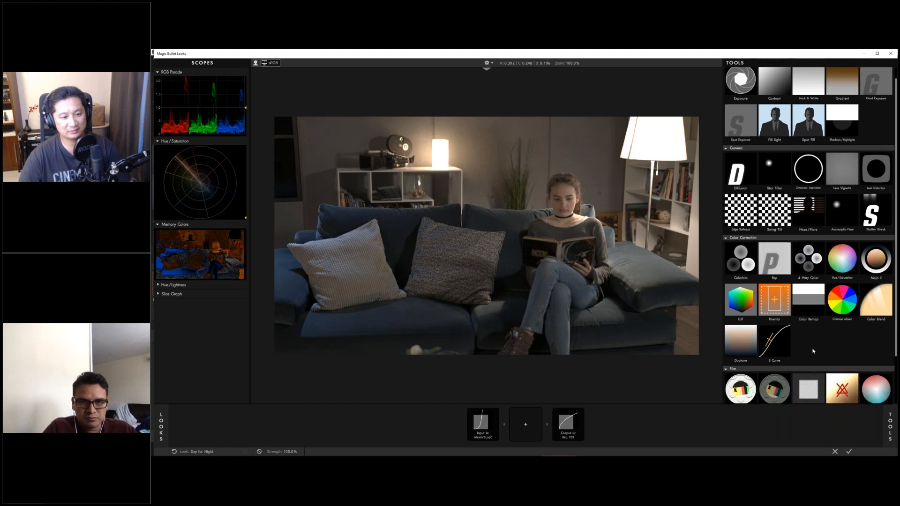
pyautogui.doubleClick(777, 372)
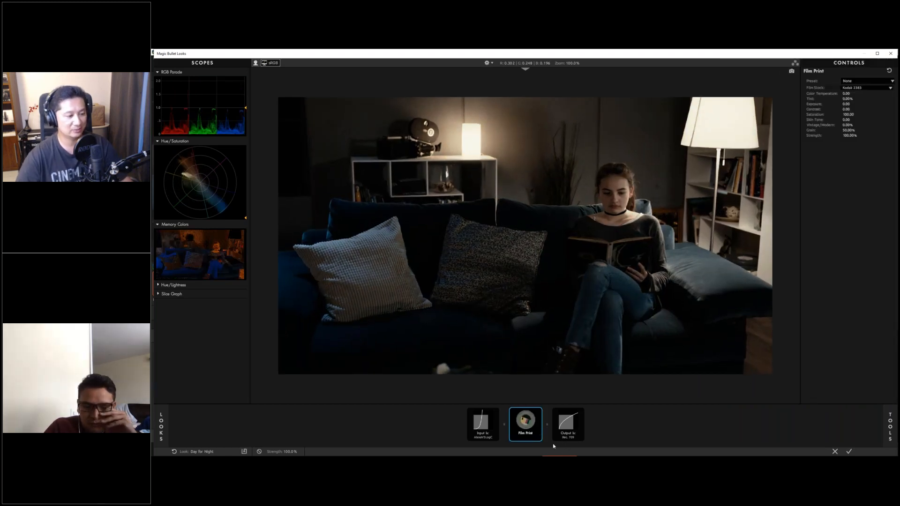
# Check the input and output stages and choose Kodak 2383 as Film Print's film stock
pyautogui.click(483, 424)
pyautogui.click(562, 424)
pyautogui.click(522, 424)
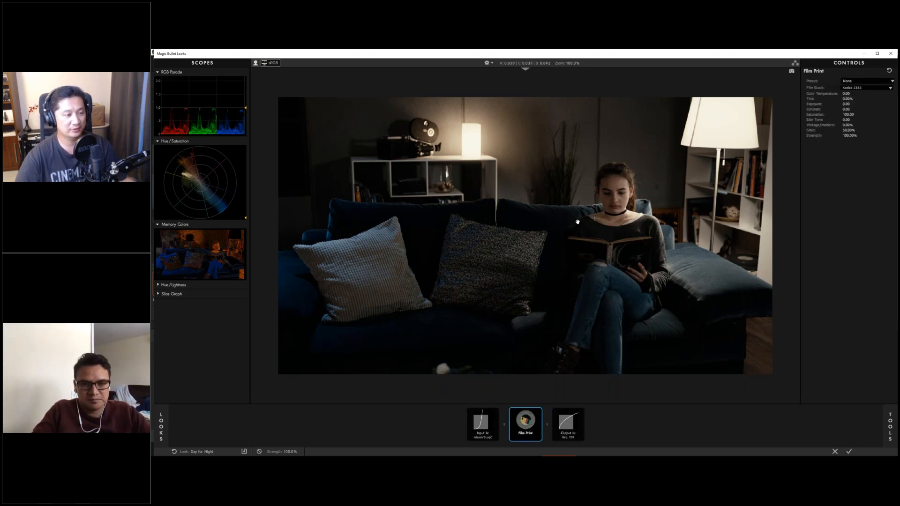
pyautogui.click(859, 88)
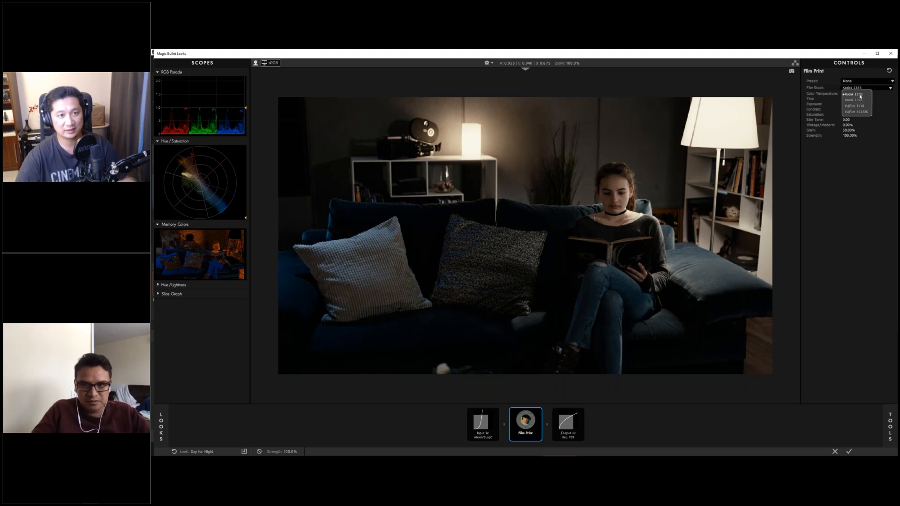
pyautogui.click(860, 94)
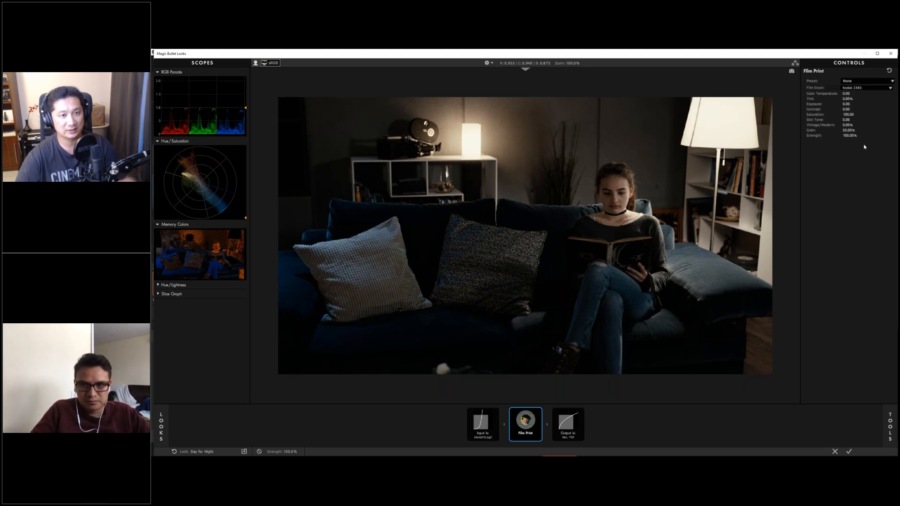
# Insert the Print Bleach Bypass tool before Film Print and brighten the image with its exposure compensation
pyautogui.click(890, 426)
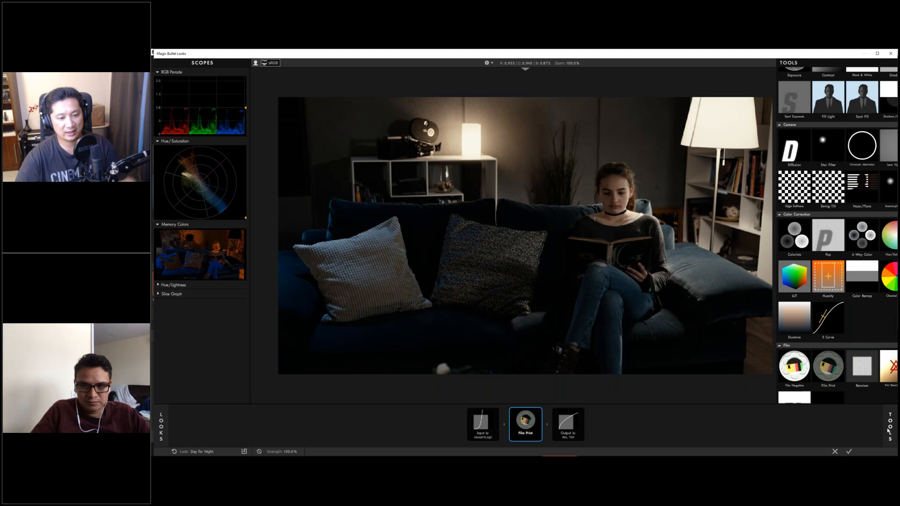
pyautogui.scroll(-2, 813, 376)
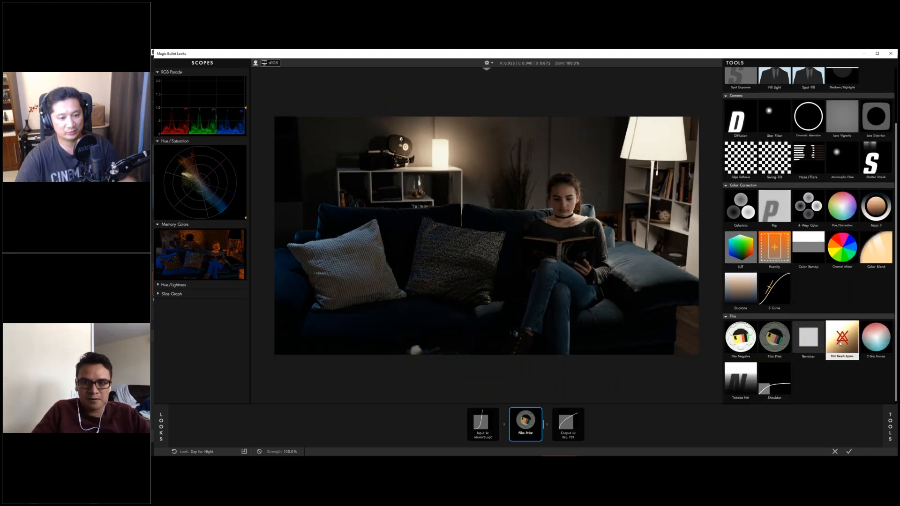
pyautogui.click(840, 343)
pyautogui.moveTo(840, 344); pyautogui.dragTo(520, 430)
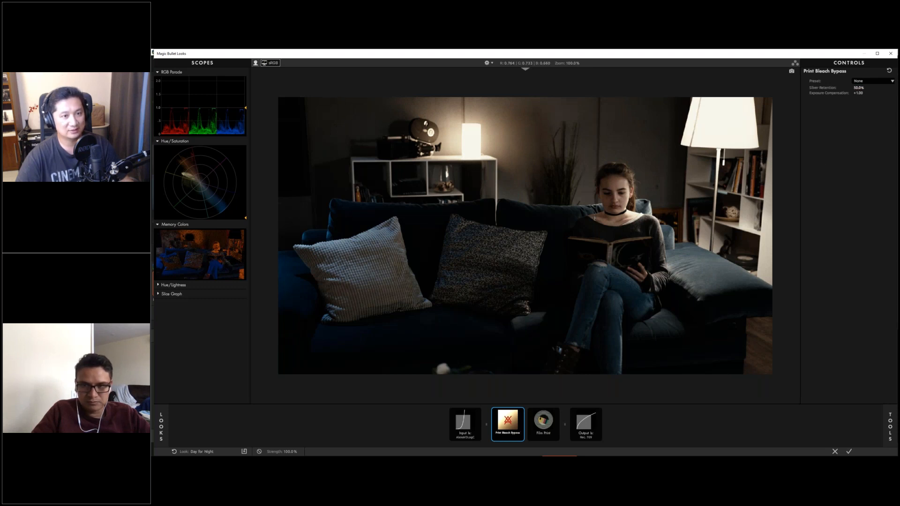
pyautogui.moveTo(856, 87); pyautogui.dragTo(861, 93)
# Raise Film Print's exposure to +0.10 and accept the finished look
pyautogui.click(554, 424)
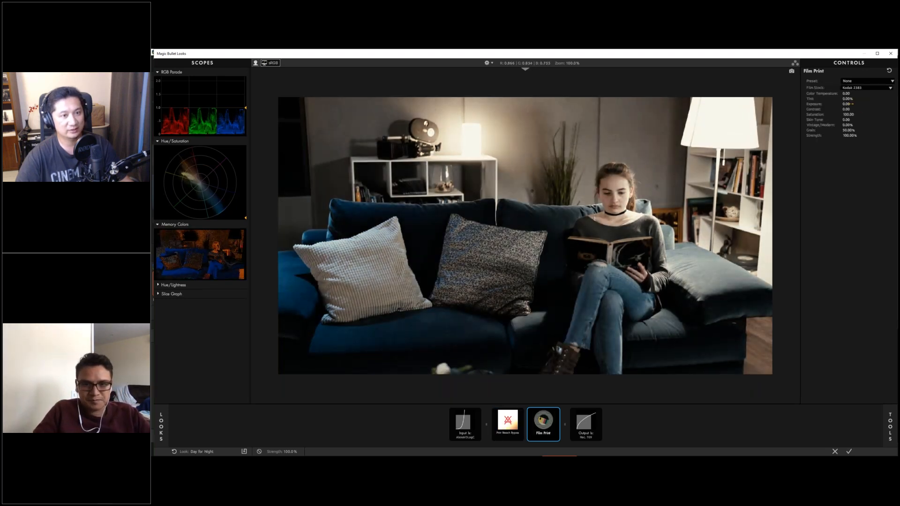
pyautogui.moveTo(847, 104); pyautogui.dragTo(846, 103)
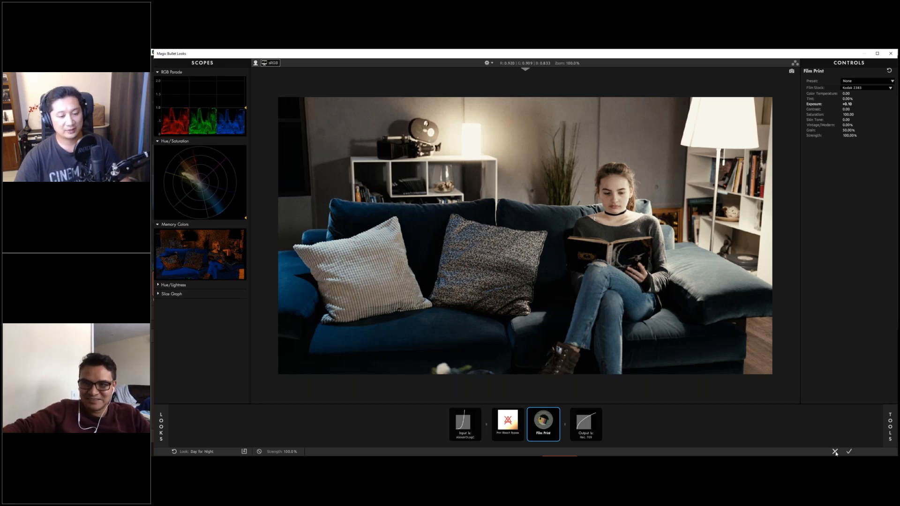
pyautogui.click(848, 451)
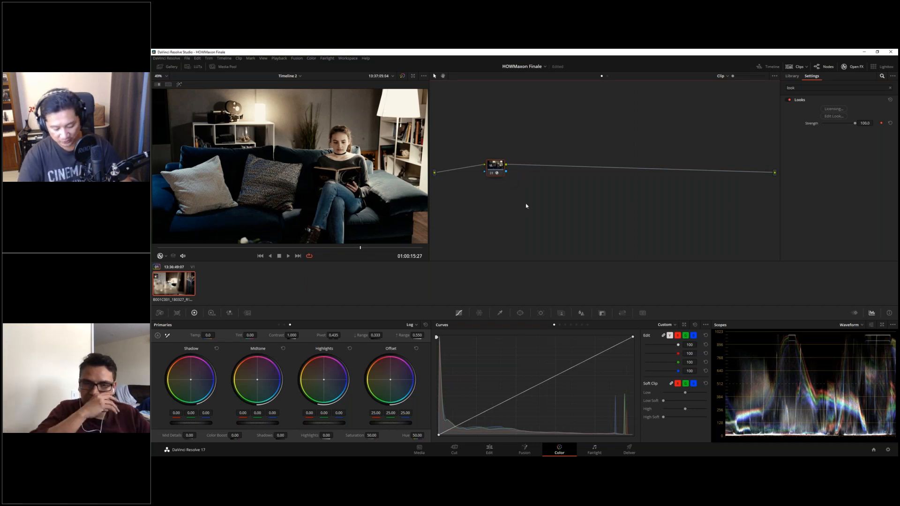
# Clear the Looks effect from the clip, close the effects library and realign the single node with the source
pyautogui.hotkey('ctrl', 'z')
pyautogui.click(854, 66)
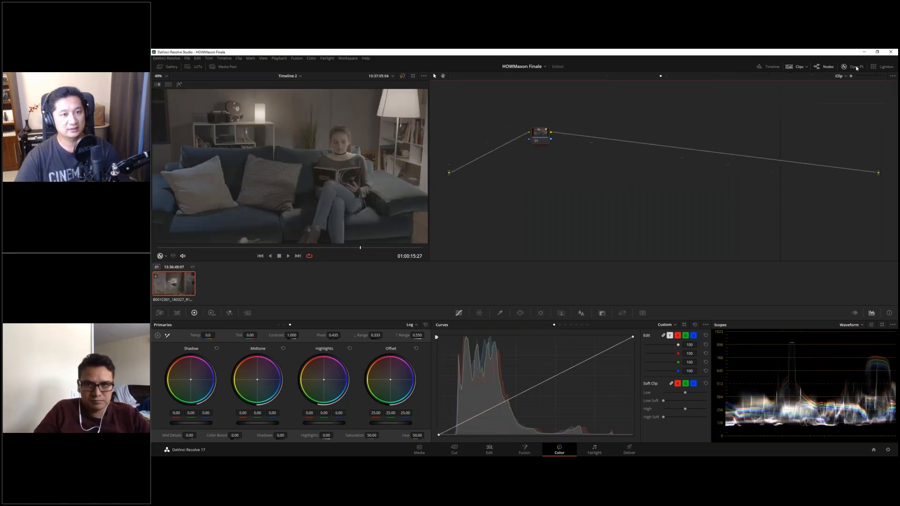
pyautogui.moveTo(539, 133); pyautogui.dragTo(513, 170)
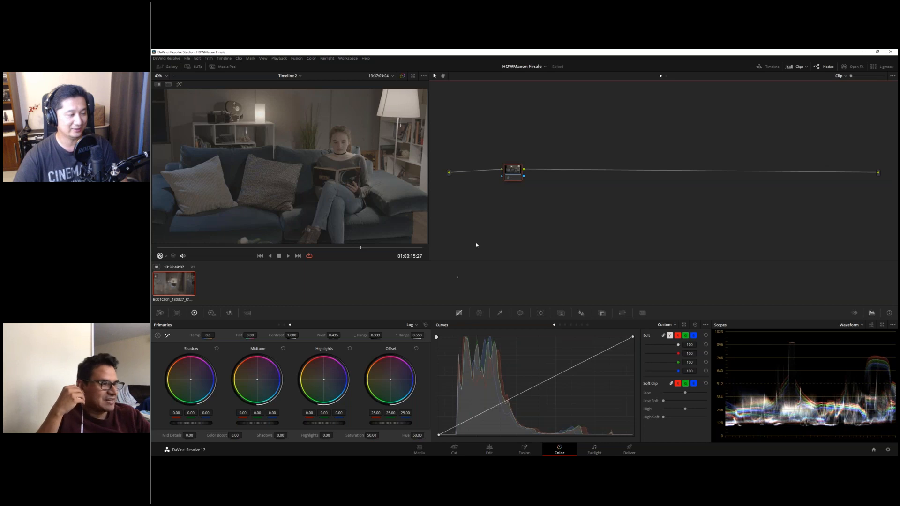
# Apply the Arri Alexa LogC to Rec709 LUT to the node and reposition it near the output
pyautogui.rightClick(514, 176)
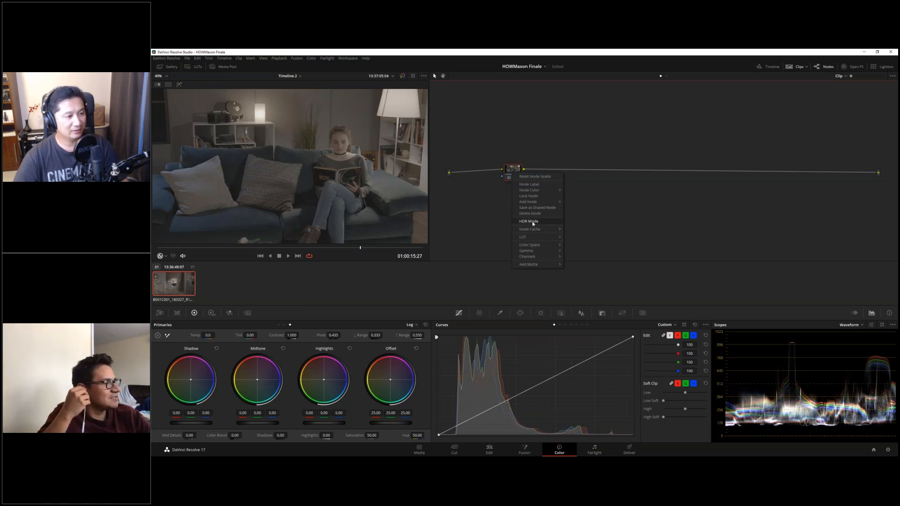
pyautogui.moveTo(532, 237)
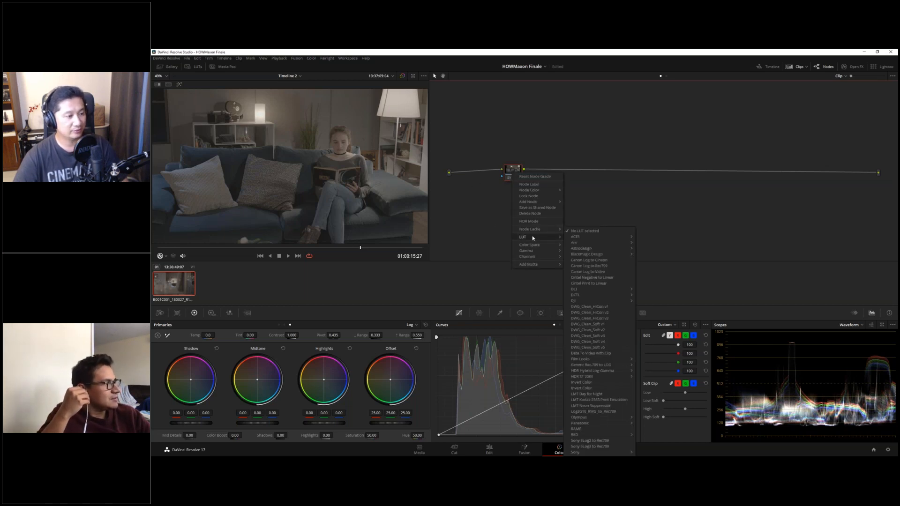
pyautogui.click(595, 260)
pyautogui.rightClick(504, 174)
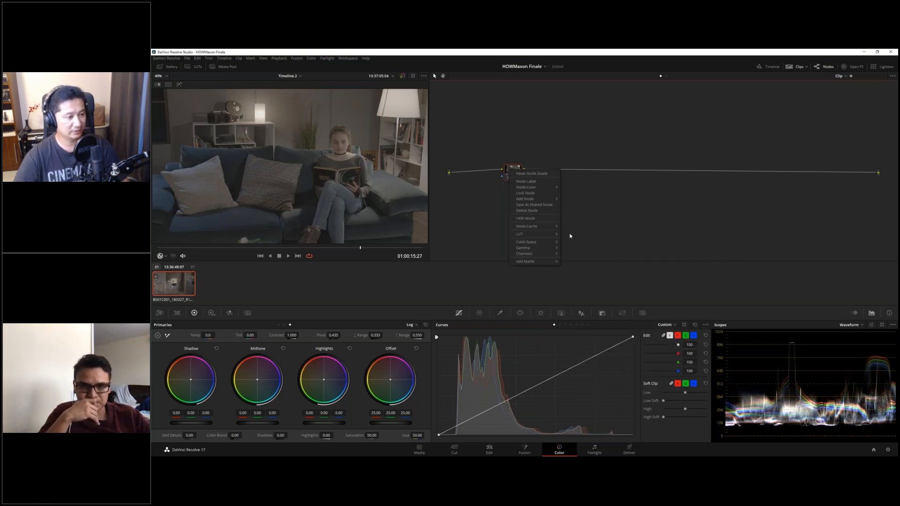
pyautogui.moveTo(538, 234)
pyautogui.moveTo(582, 244)
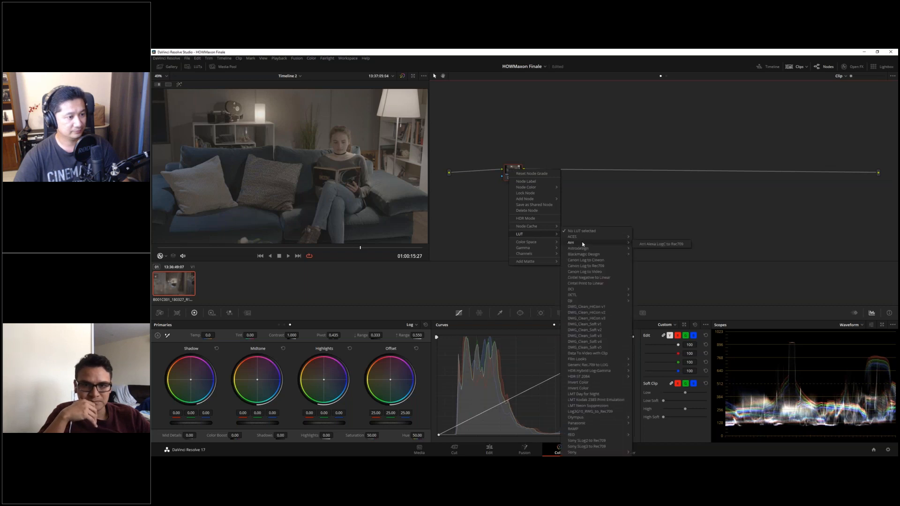
pyautogui.click(649, 244)
pyautogui.moveTo(515, 170); pyautogui.dragTo(773, 177)
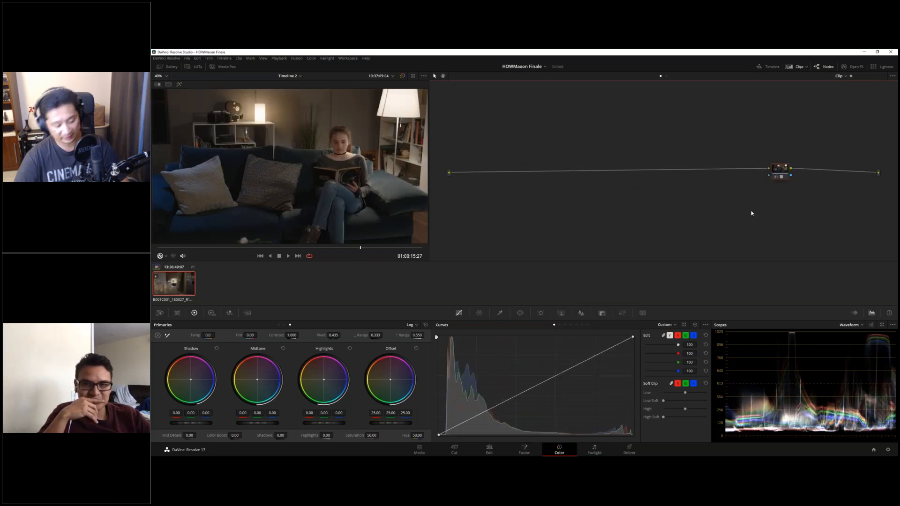
# Insert a serial node before the LUT node, try pushing its Log Shadow wheel towards blue, and reset the primaries
pyautogui.hotkey('alt', 's')
pyautogui.moveTo(782, 172); pyautogui.dragTo(593, 169)
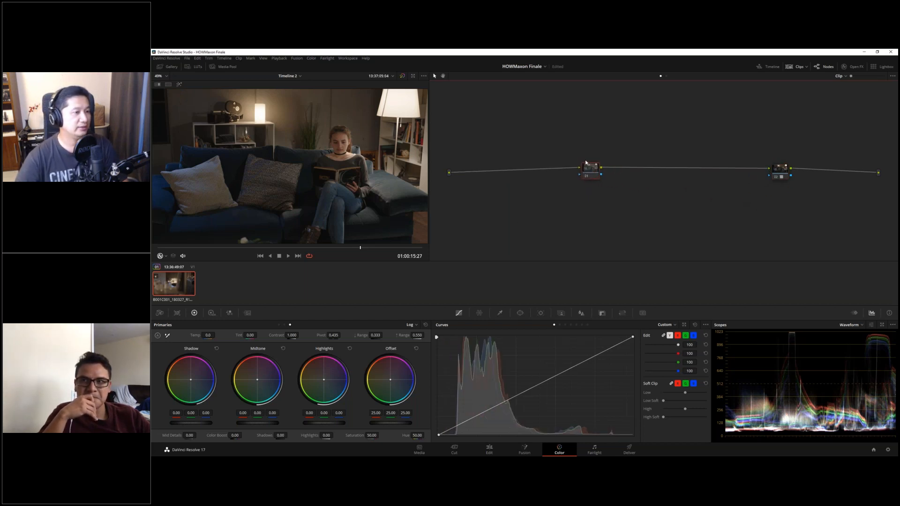
pyautogui.moveTo(591, 171); pyautogui.dragTo(619, 168)
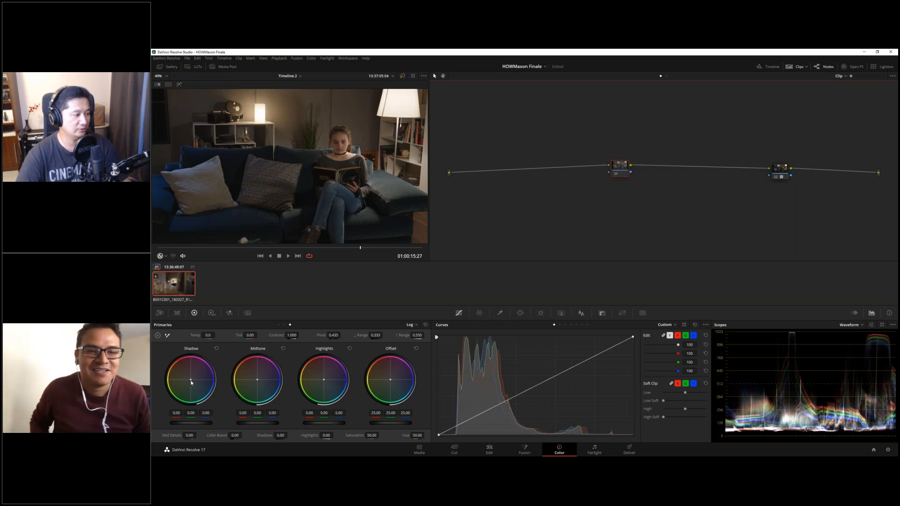
pyautogui.moveTo(191, 381); pyautogui.dragTo(193, 380)
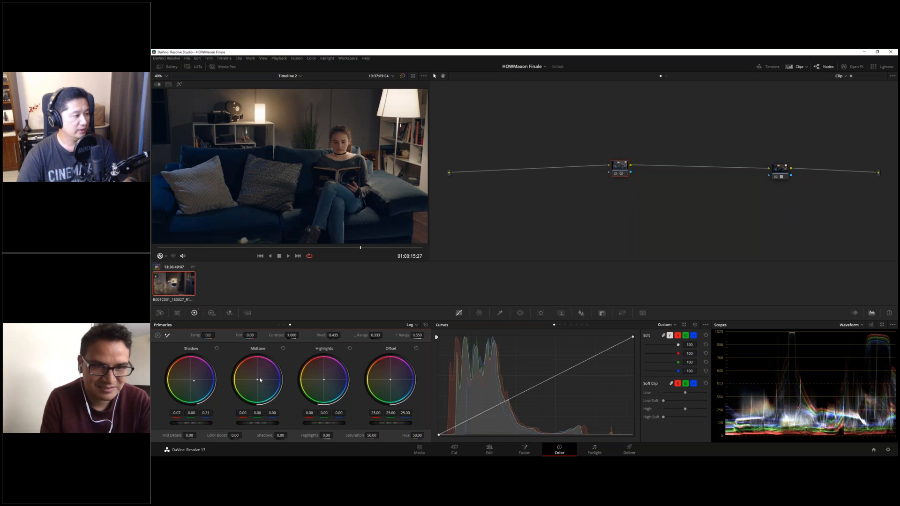
pyautogui.click(425, 324)
# Push the new node's Lift towards teal and its Gamma towards warm yellow using the standard primaries wheels
pyautogui.click(279, 325)
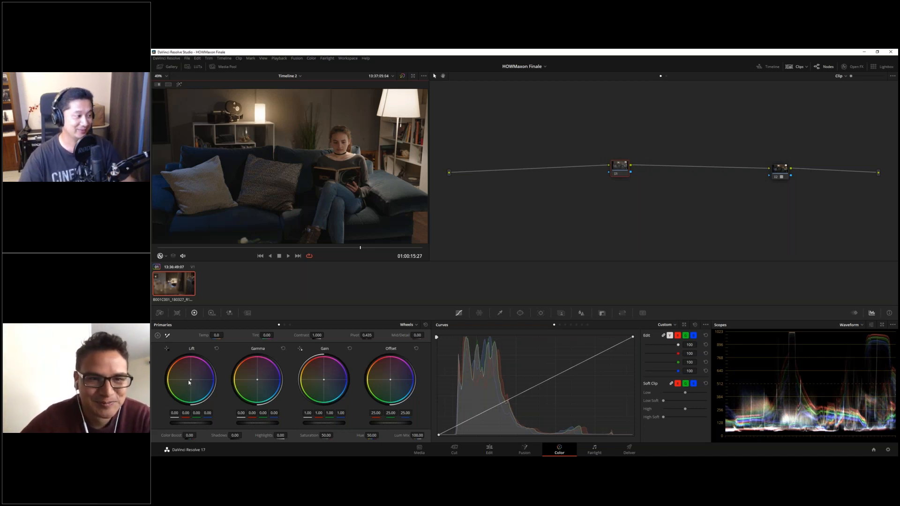
pyautogui.moveTo(191, 379); pyautogui.dragTo(190, 381)
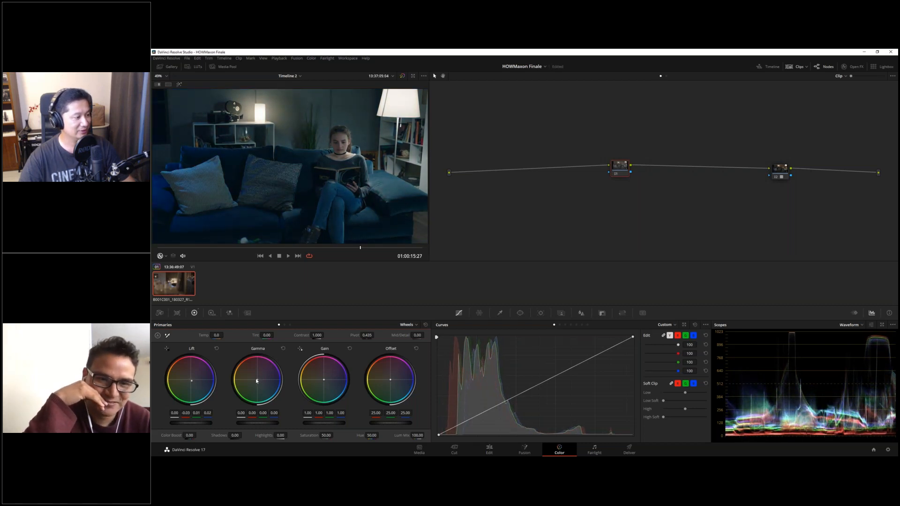
pyautogui.moveTo(258, 379); pyautogui.dragTo(255, 377)
pyautogui.moveTo(622, 170); pyautogui.dragTo(631, 173)
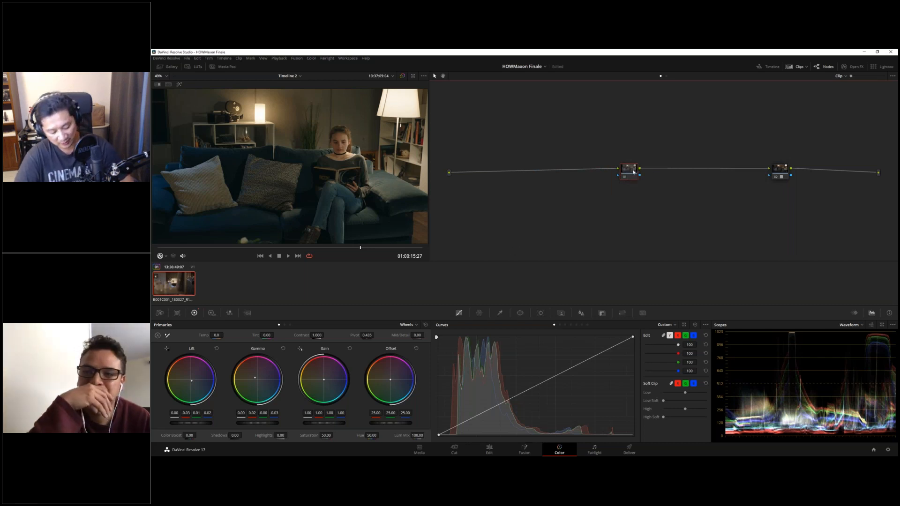
# Insert another node first, warm its Log shadows, cool its Log highlights towards blue and adjust the high range
pyautogui.hotkey('alt', 'k')
pyautogui.moveTo(629, 183); pyautogui.dragTo(578, 174)
pyautogui.click(290, 325)
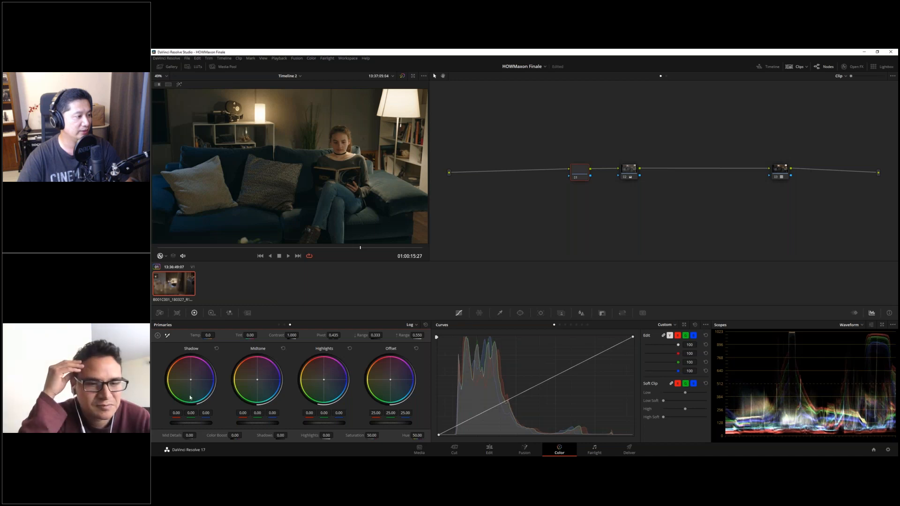
pyautogui.moveTo(190, 379); pyautogui.dragTo(190, 378)
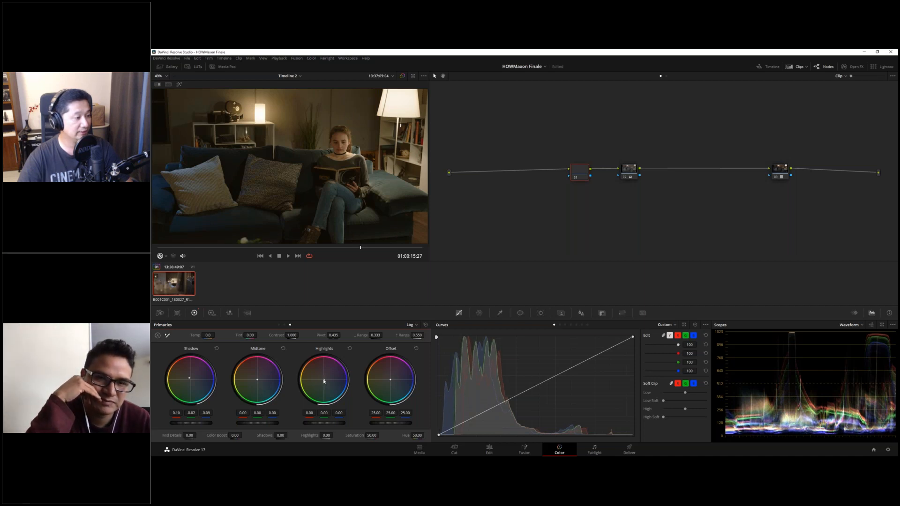
pyautogui.moveTo(322, 379); pyautogui.dragTo(328, 384)
pyautogui.moveTo(416, 336); pyautogui.dragTo(416, 335)
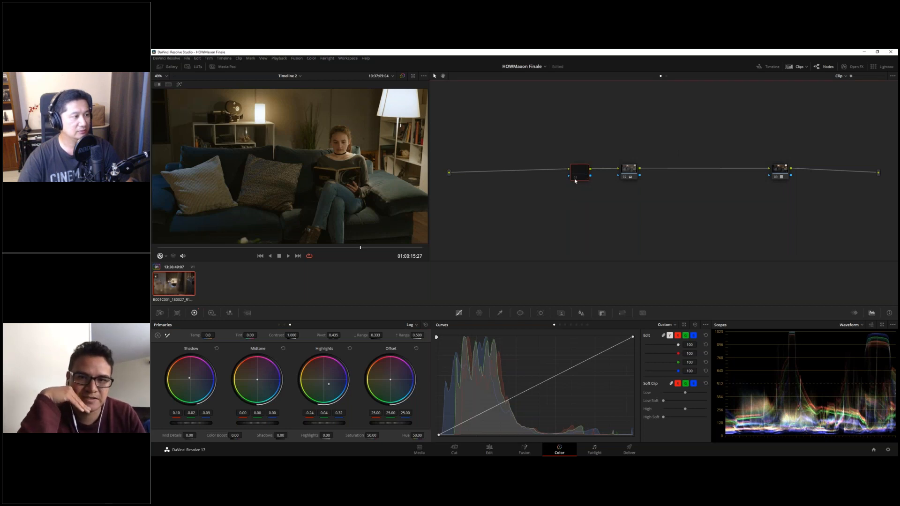
# Combine the two grading nodes into a compound node and clear the graph back to a single ungraded node
pyautogui.rightClick(631, 177)
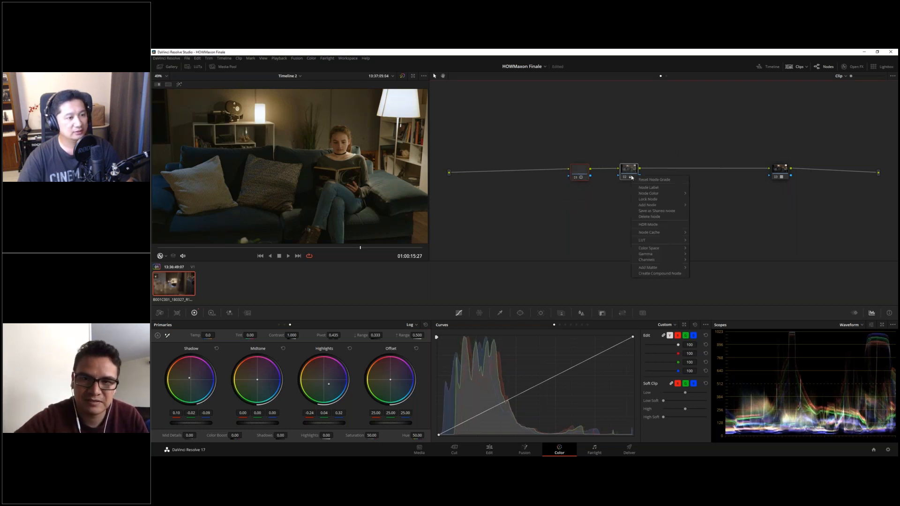
pyautogui.click(654, 273)
pyautogui.moveTo(628, 187); pyautogui.dragTo(557, 182)
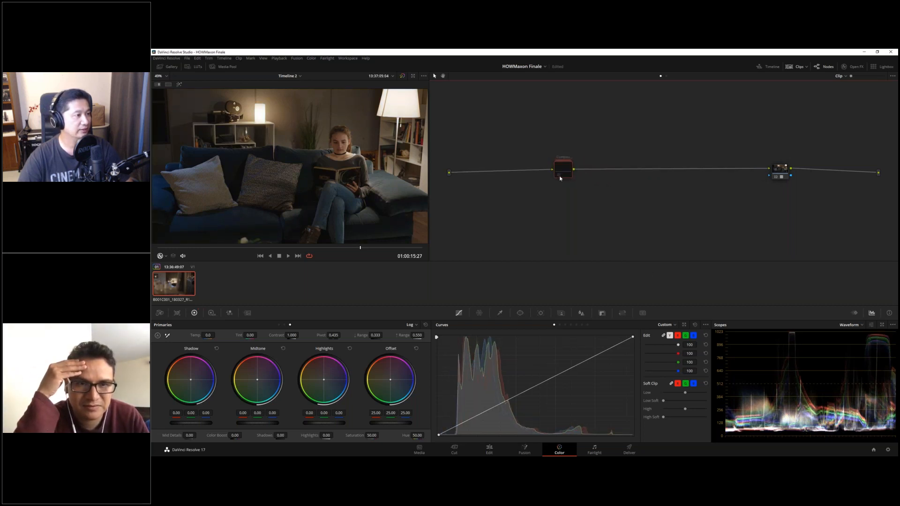
pyautogui.moveTo(525, 142); pyautogui.dragTo(801, 224)
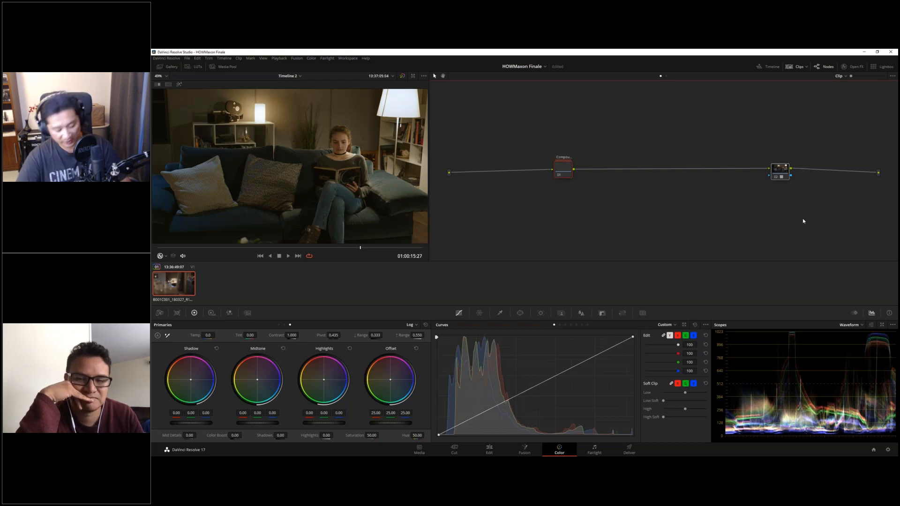
pyautogui.hotkey('ctrl', 'z')
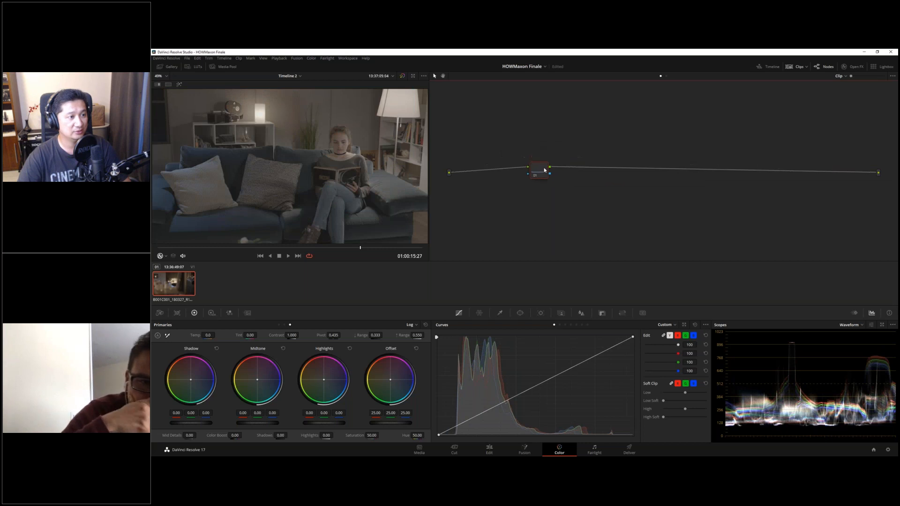
# Find the Mojo effect in the effects library, apply it to the node and reposition the node in the middle
pyautogui.click(851, 69)
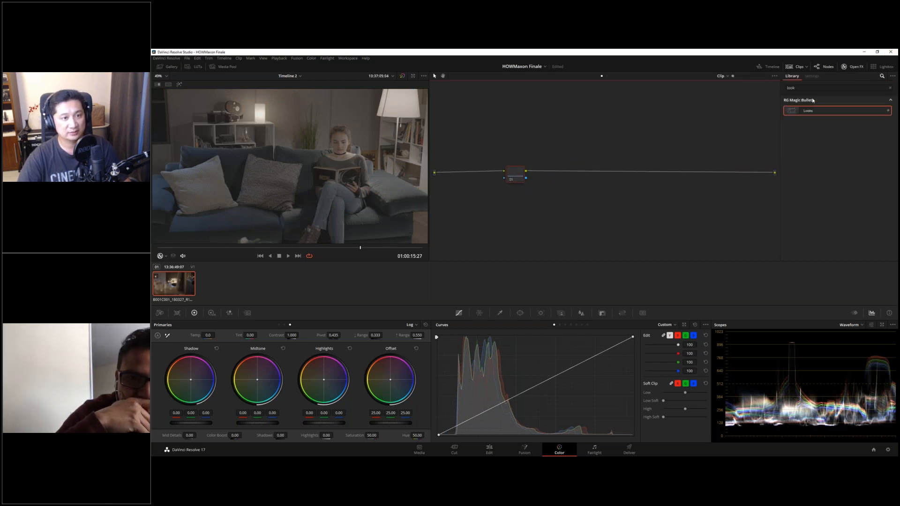
pyautogui.press('BackSpace')
pyautogui.press('BackSpace')
pyautogui.press('BackSpace')
pyautogui.press('BackSpace')
pyautogui.write('mojo')
pyautogui.moveTo(818, 108); pyautogui.dragTo(551, 175)
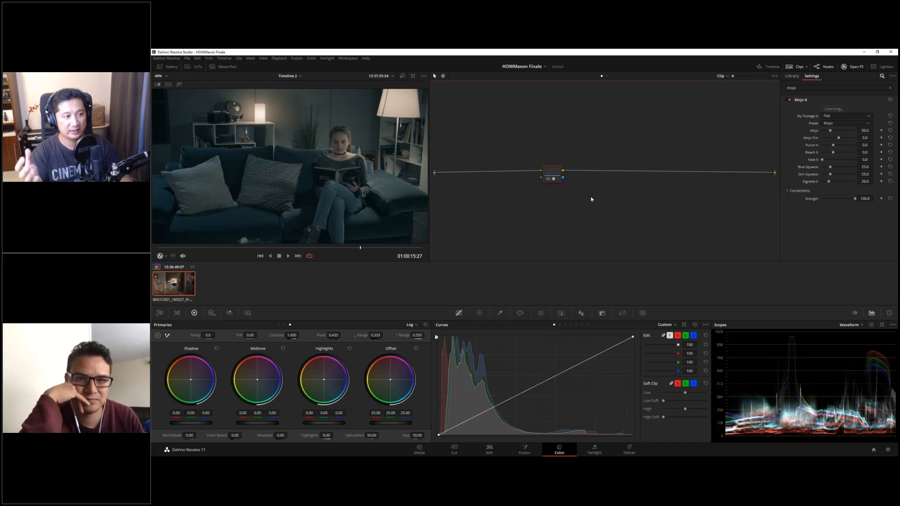
pyautogui.moveTo(548, 175); pyautogui.dragTo(583, 175)
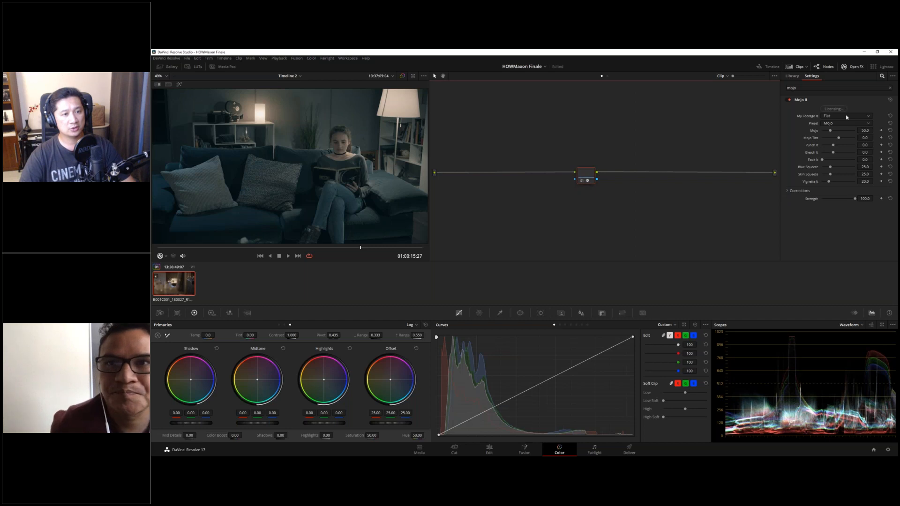
# Set Mojo II's footage type to Log, raise its exposure correction to about 2.52 and compare with the node bypassed
pyautogui.click(833, 116)
pyautogui.click(836, 136)
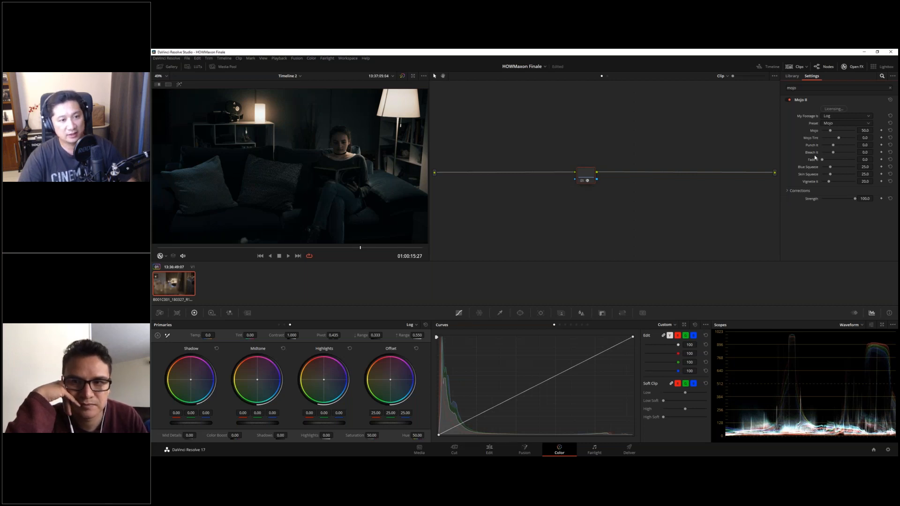
pyautogui.click(787, 190)
pyautogui.moveTo(840, 201); pyautogui.dragTo(847, 200)
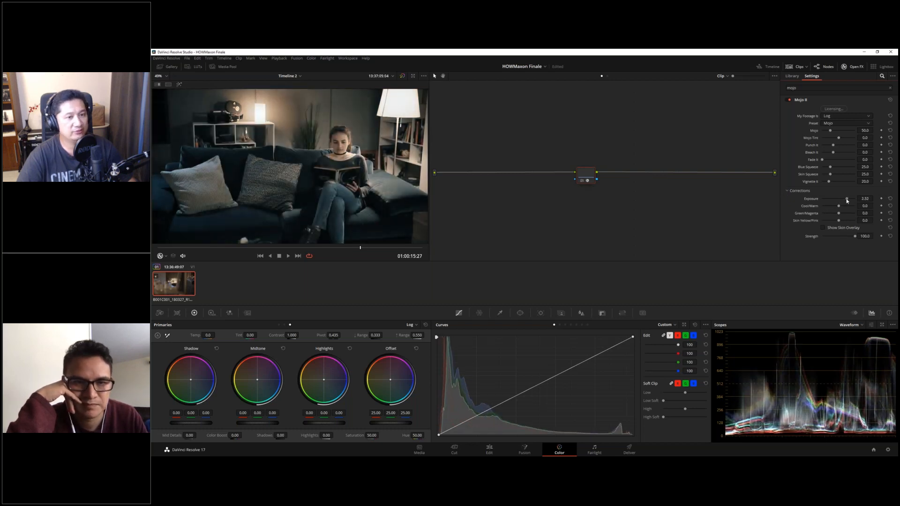
pyautogui.click(581, 180)
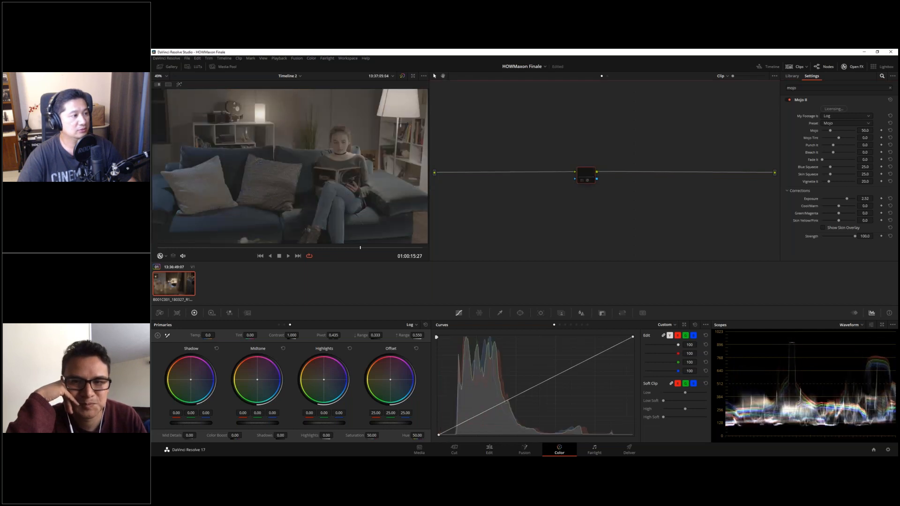
pyautogui.click(581, 180)
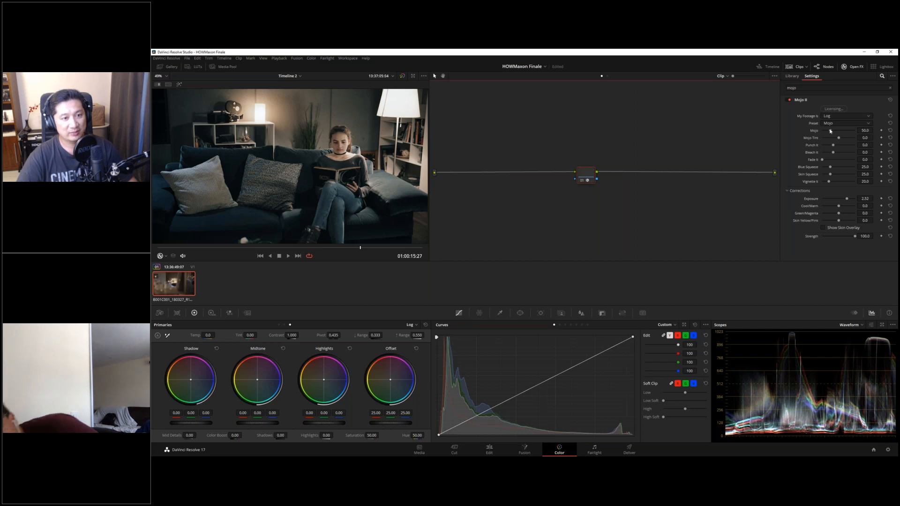
# Try a stronger Mojo look with Mojo about 109, Blue Squeeze at 100 and Mojo Tint about 86
pyautogui.moveTo(829, 130); pyautogui.dragTo(843, 131)
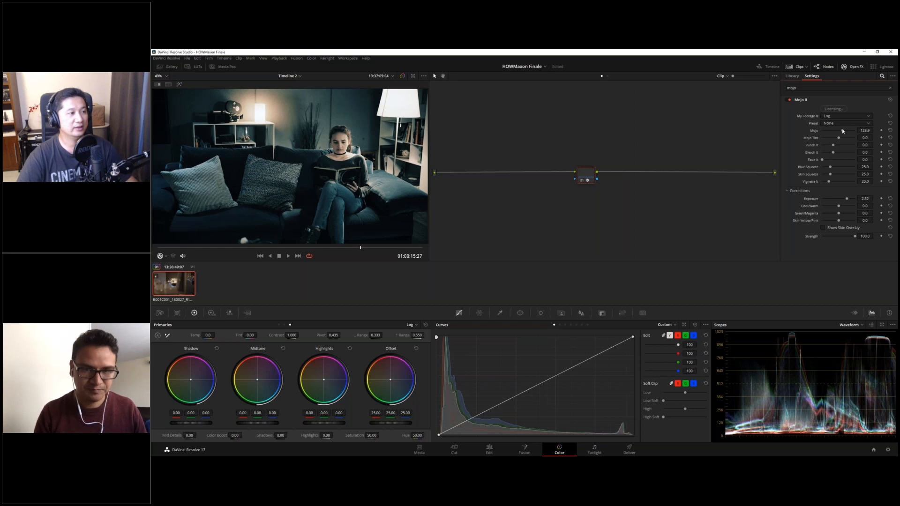
pyautogui.moveTo(840, 131); pyautogui.dragTo(840, 131)
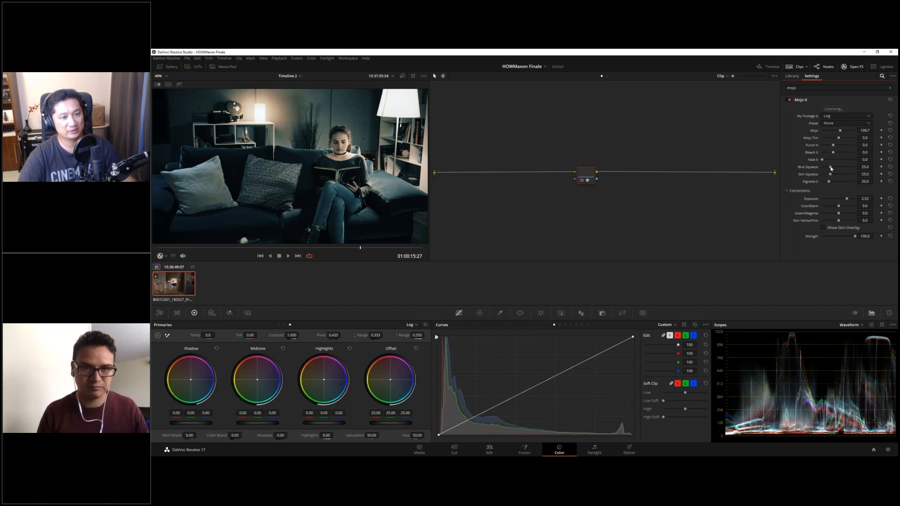
pyautogui.moveTo(831, 168); pyautogui.dragTo(856, 170)
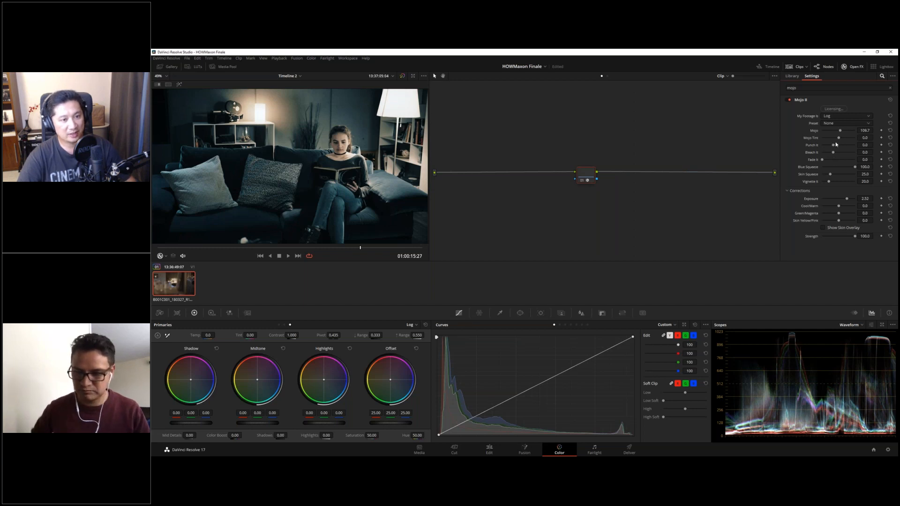
pyautogui.moveTo(840, 139); pyautogui.dragTo(852, 138)
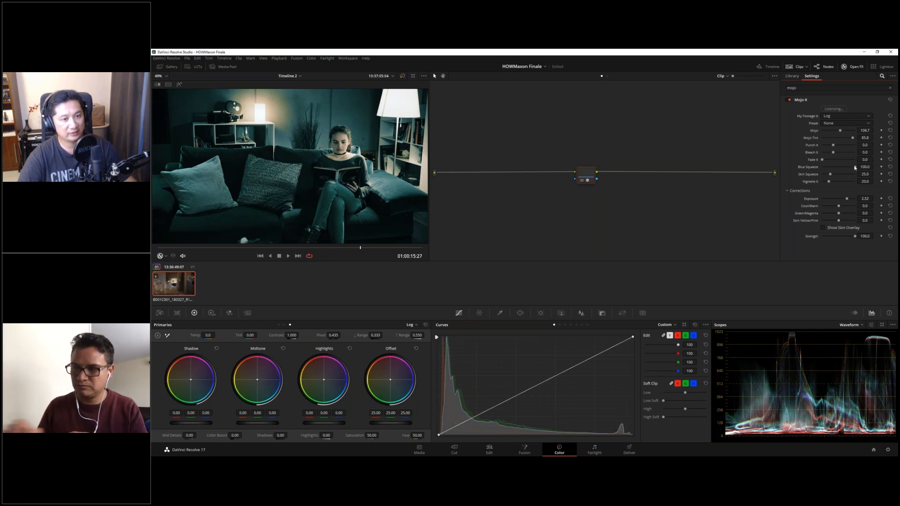
# Reduce Blue Squeeze to 23, Mojo Tint to about 75 and Skin Squeeze to 0
pyautogui.moveTo(854, 168); pyautogui.dragTo(829, 167)
pyautogui.moveTo(852, 139); pyautogui.dragTo(851, 139)
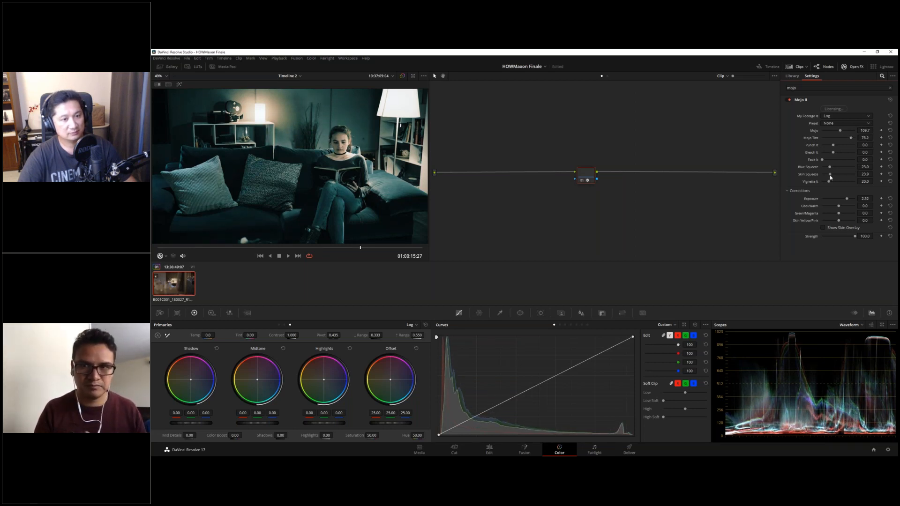
pyautogui.moveTo(829, 175); pyautogui.dragTo(809, 179)
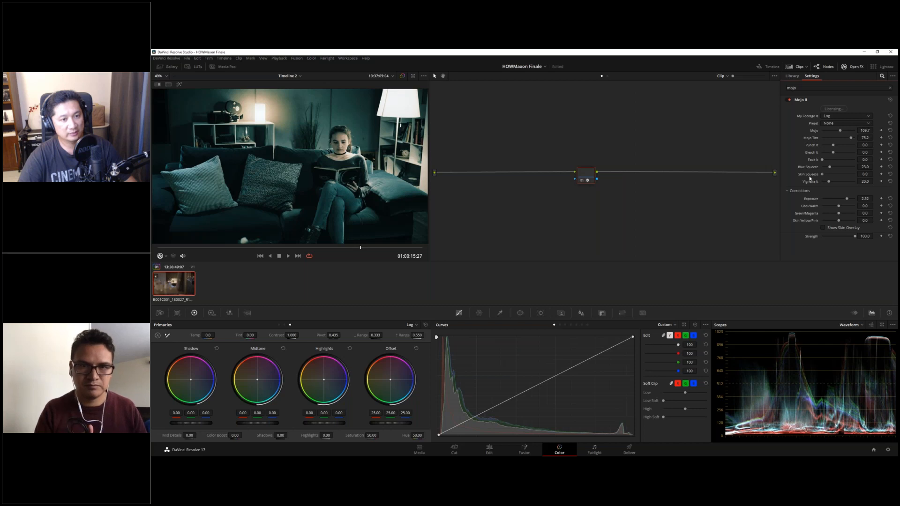
# Set Skin Squeeze to 77, Mojo to 42.5 and Mojo Tint to about -80.5
pyautogui.moveTo(855, 140); pyautogui.dragTo(845, 139)
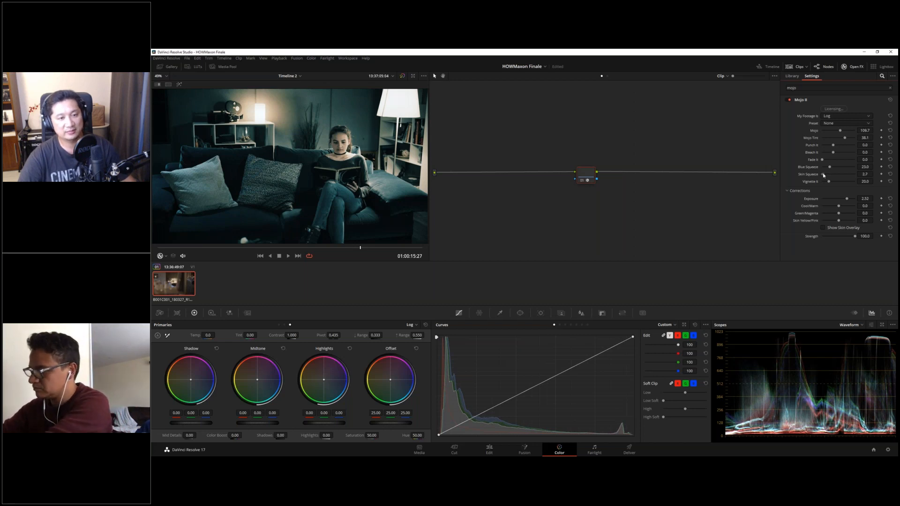
pyautogui.moveTo(831, 174); pyautogui.dragTo(847, 174)
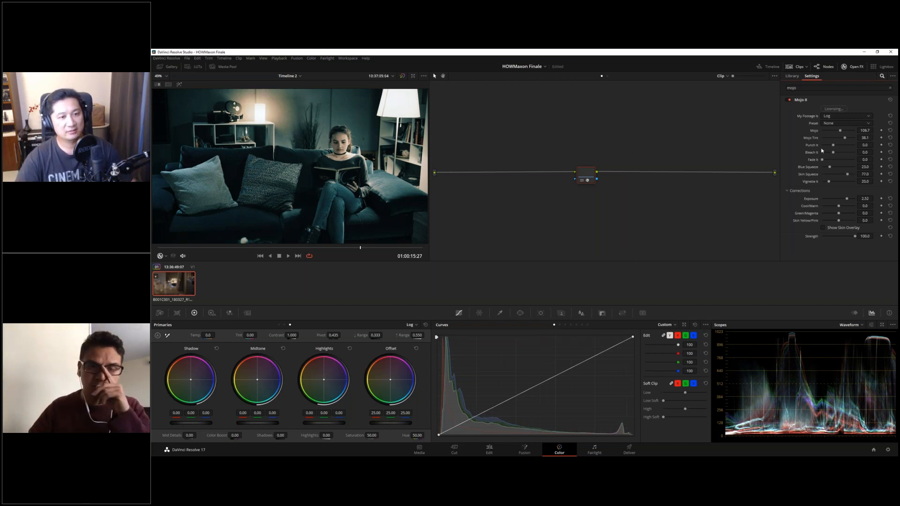
pyautogui.moveTo(839, 131)
pyautogui.mouseDown()
pyautogui.moveTo(848, 132)
pyautogui.moveTo(828, 132)
pyautogui.mouseUp()
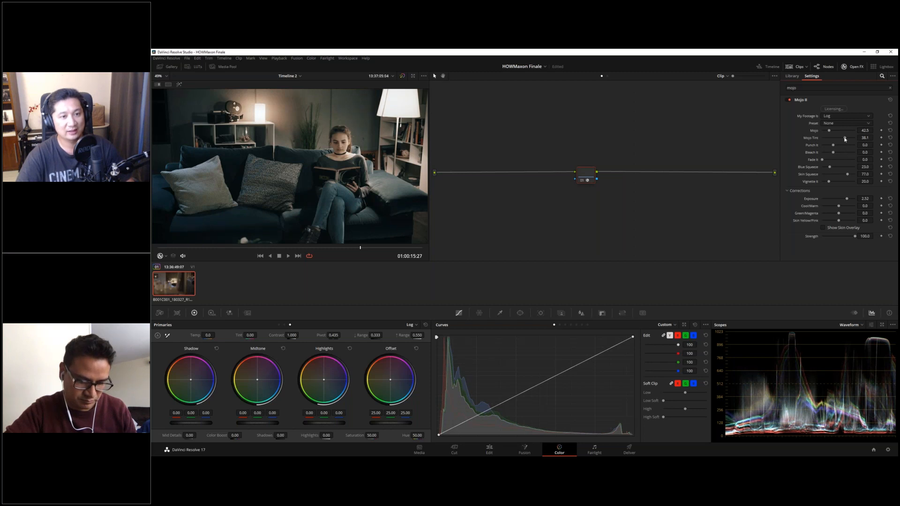
pyautogui.moveTo(845, 139); pyautogui.dragTo(827, 139)
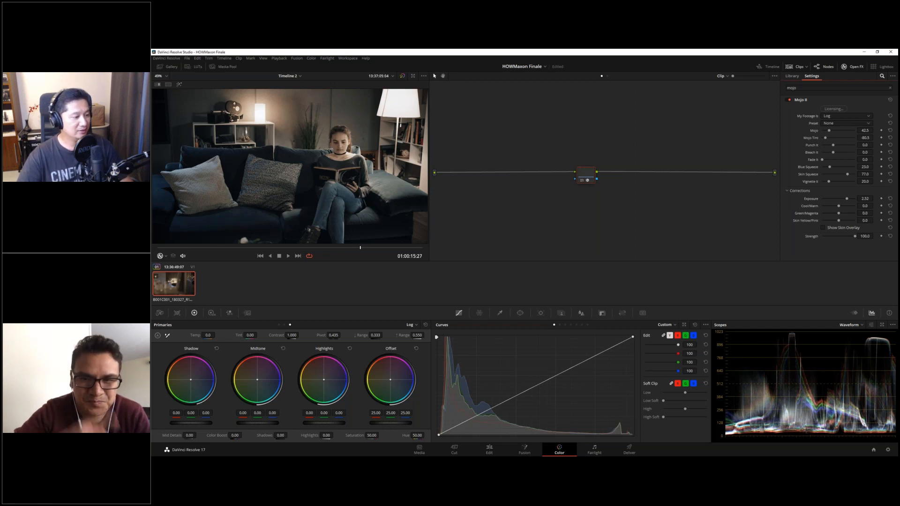
# Switch to the Firefox browser and show the yedlin.net site, followed by Maxon's Introduction to Color Grading webinar page
pyautogui.click(356, 463)
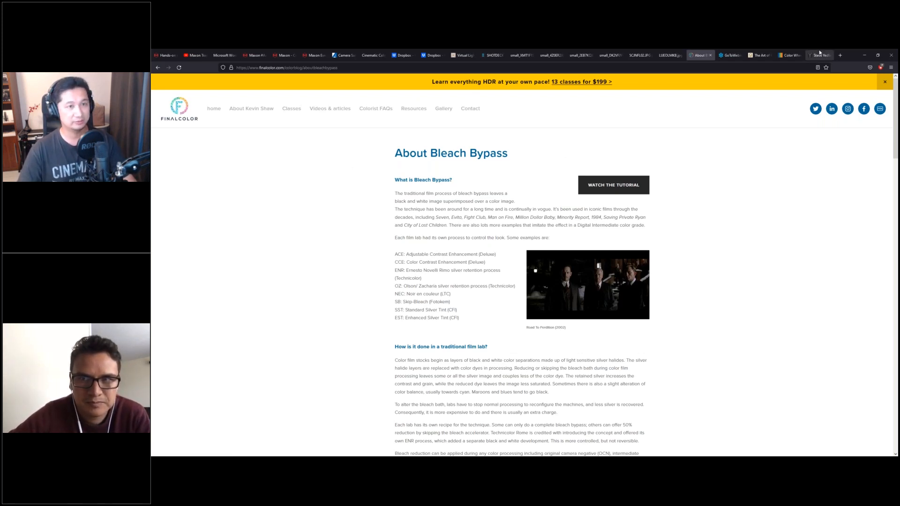
pyautogui.click(816, 56)
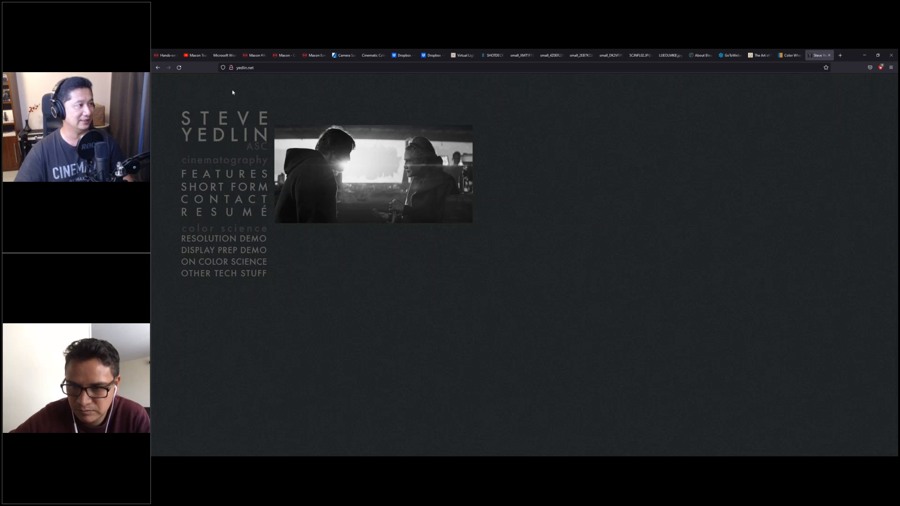
pyautogui.click(168, 56)
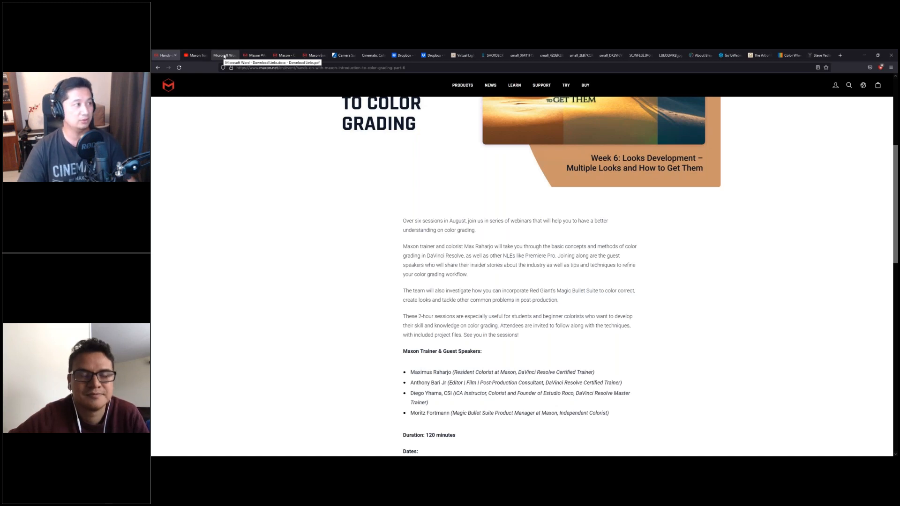
# Browse the Maxon Training Team YouTube channel down to the Introduction to Color Grading replays in the Hands-on with Maxon playlist
pyautogui.click(198, 55)
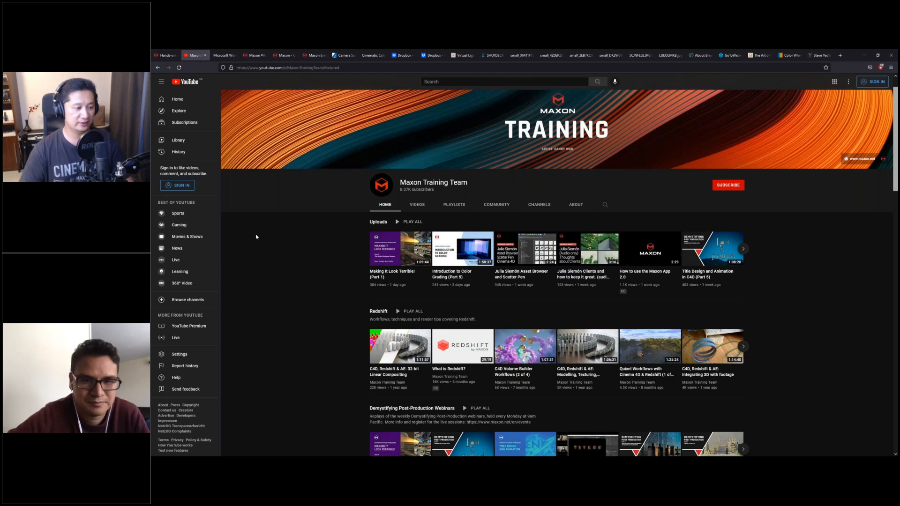
pyautogui.scroll(-8, 300, 312)
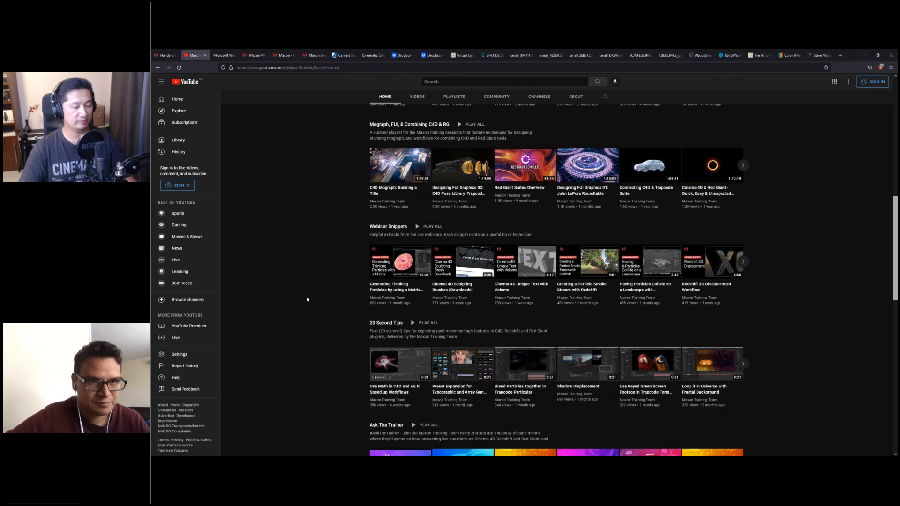
pyautogui.scroll(8, 299, 323)
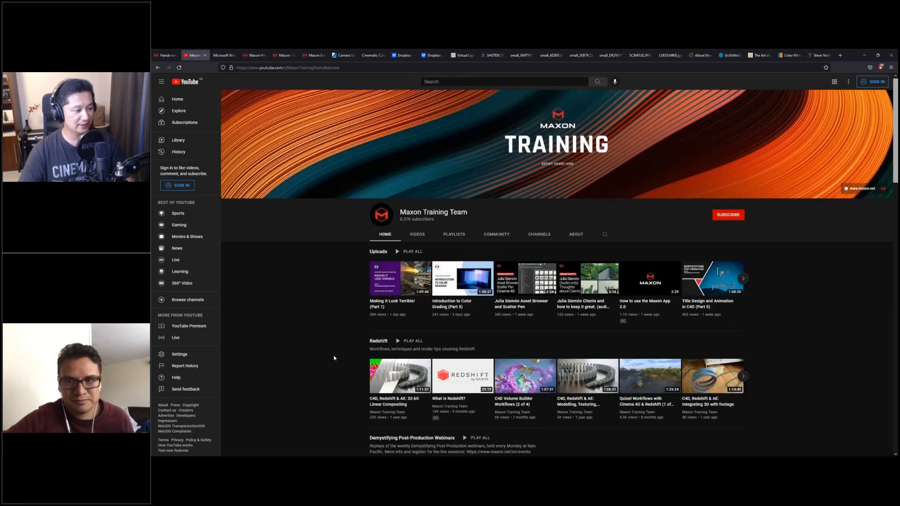
pyautogui.scroll(-7, 333, 358)
pyautogui.scroll(-8, 333, 358)
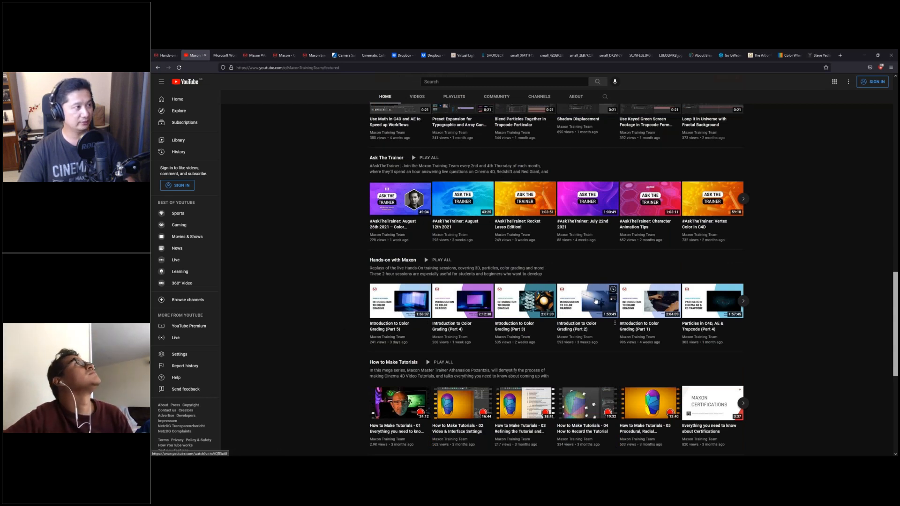
# Show the webinar's download links PDF and the Maxon #AskTheTrainer T-shirt store it links to
pyautogui.click(225, 56)
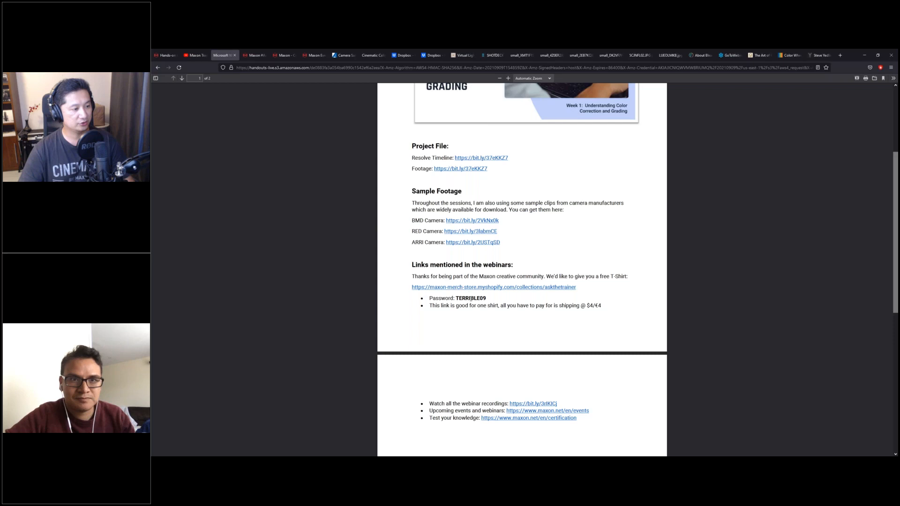
pyautogui.click(254, 55)
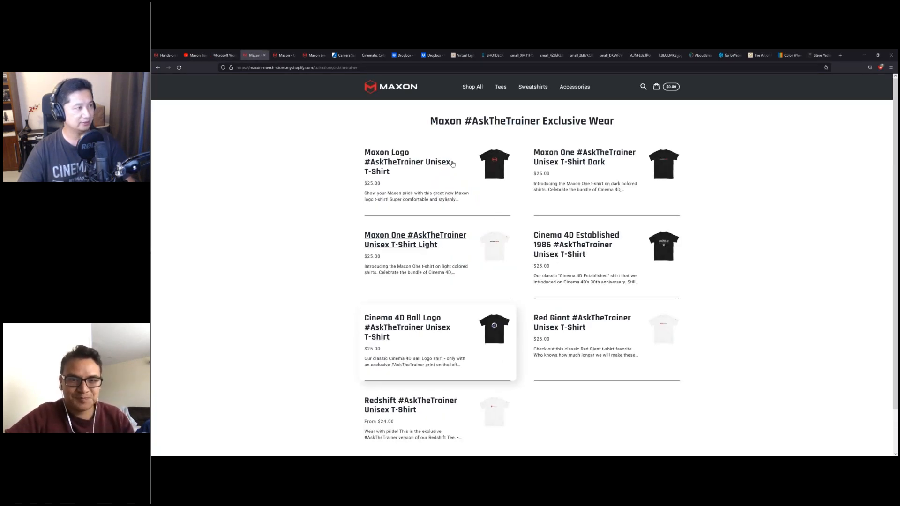
# Show Maxon's certification page with the Elementary Knowledge Tests and review the upcoming webinars from the start of the events page
pyautogui.click(277, 56)
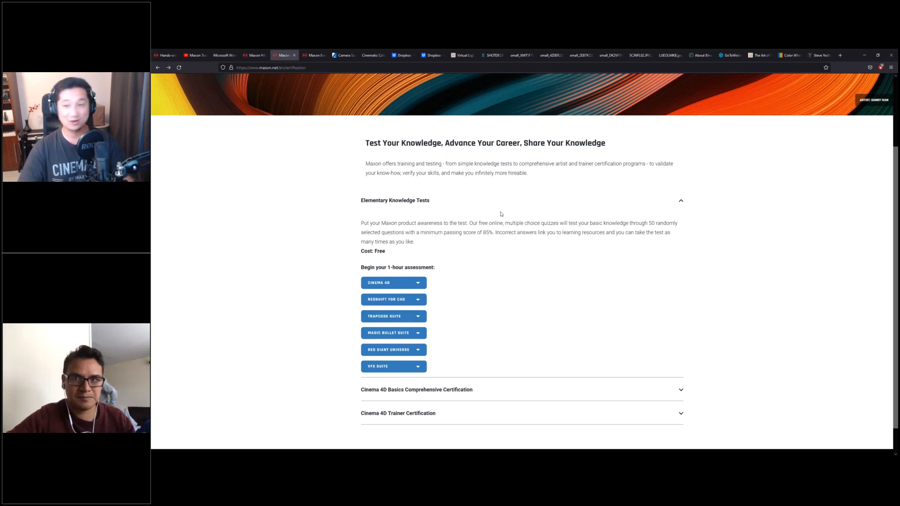
pyautogui.click(316, 55)
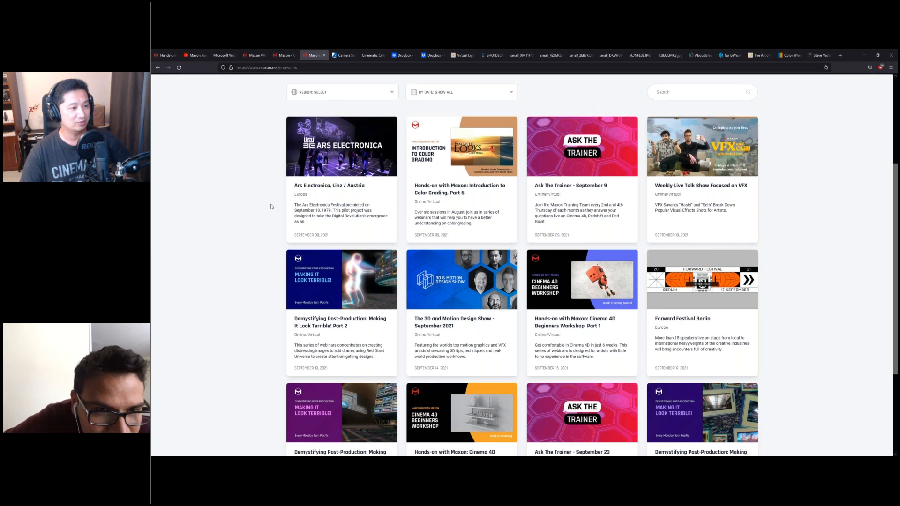
pyautogui.scroll(2, 271, 206)
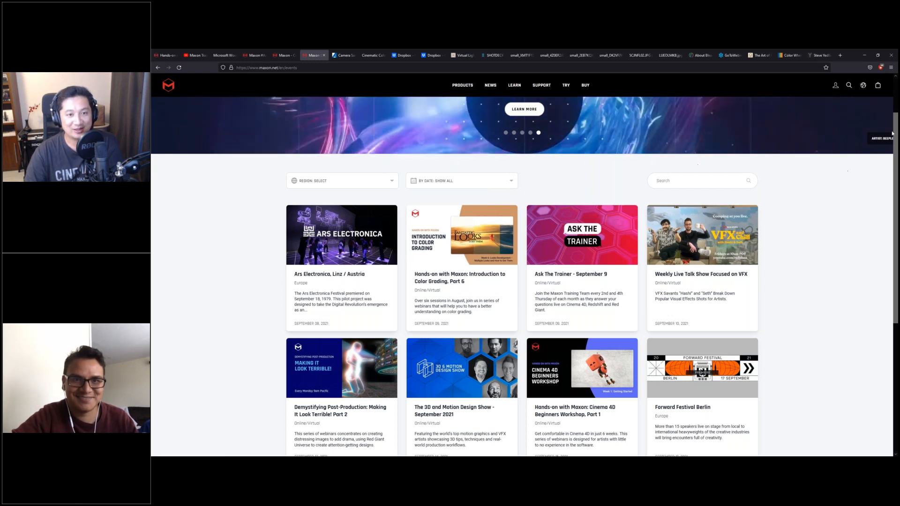
pyautogui.moveTo(896, 130); pyautogui.dragTo(896, 97)
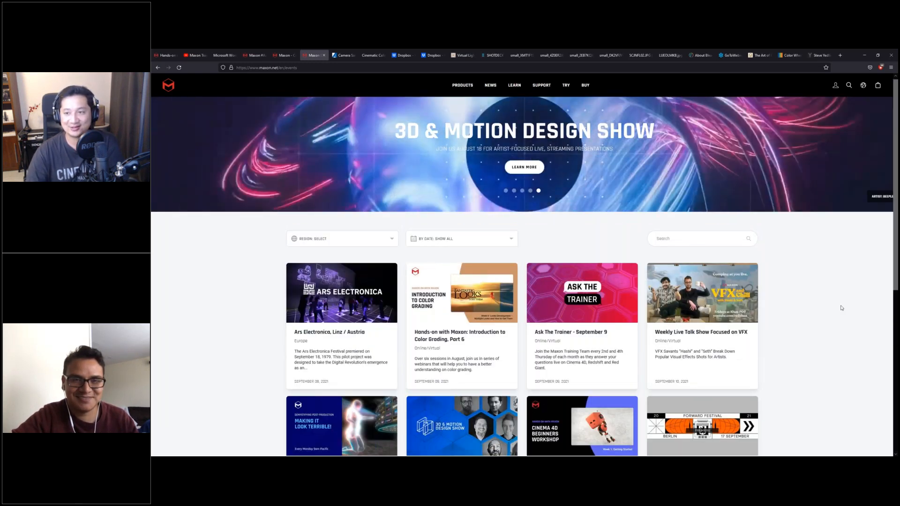